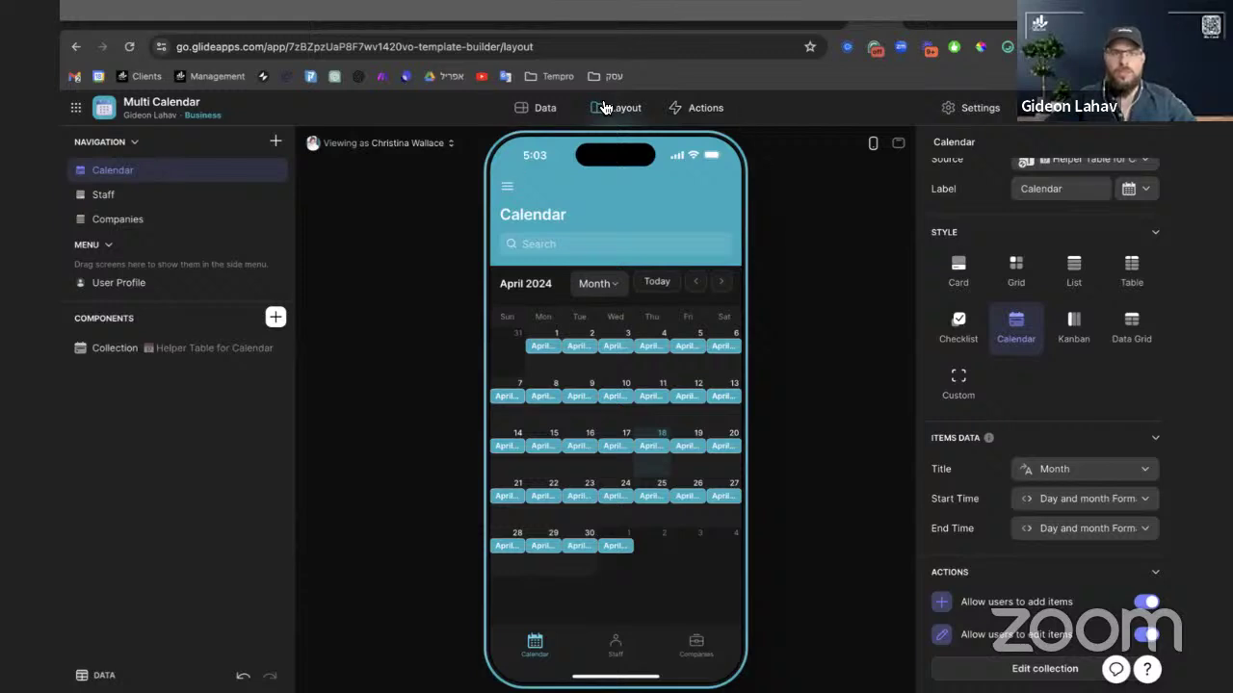
Open the app's data editor and review the Staff, Companies and Helper Table for Calendar tables
{"action": "left_click", "coordinate": [545, 107]}
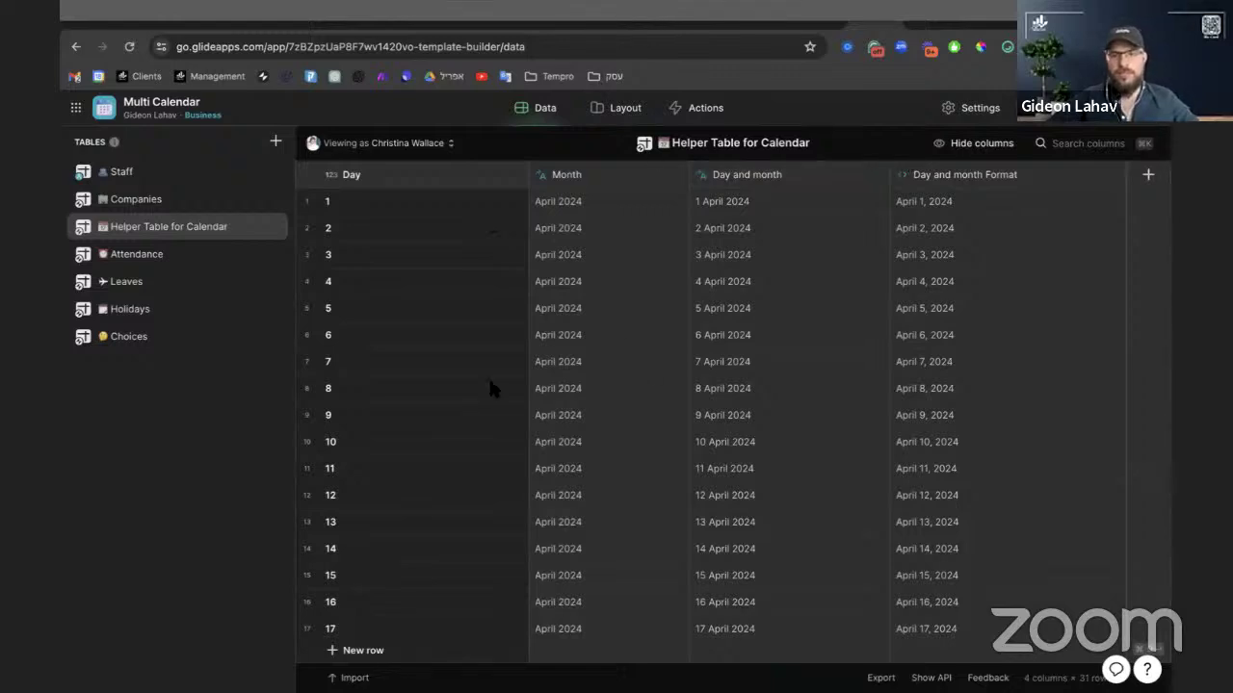
{"action": "left_click", "coordinate": [150, 177]}
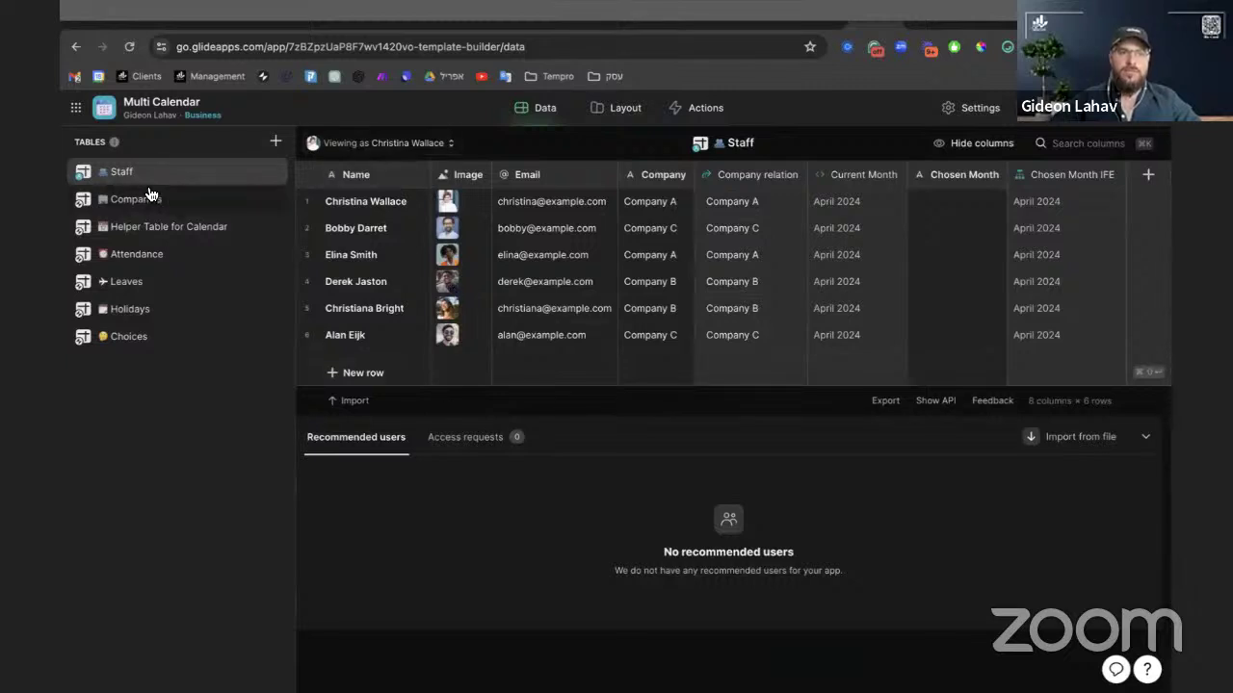
{"action": "left_click", "coordinate": [151, 199]}
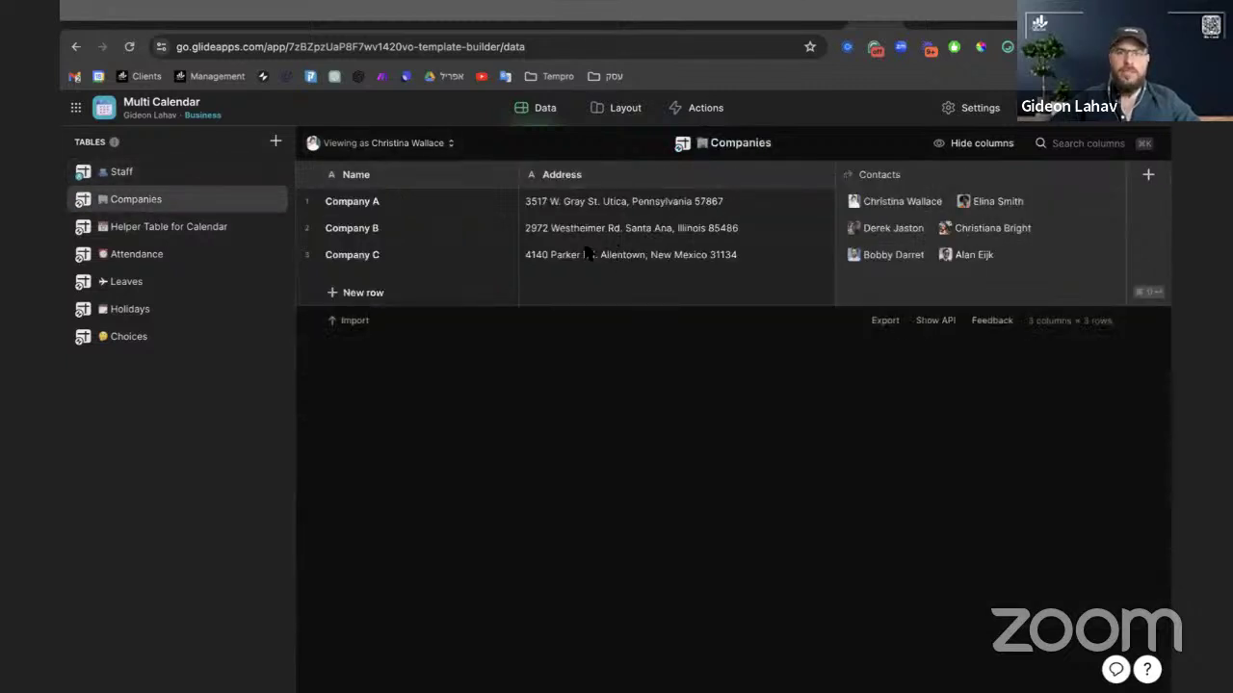
{"action": "left_click", "coordinate": [202, 229]}
{"action": "left_click", "coordinate": [462, 209]}
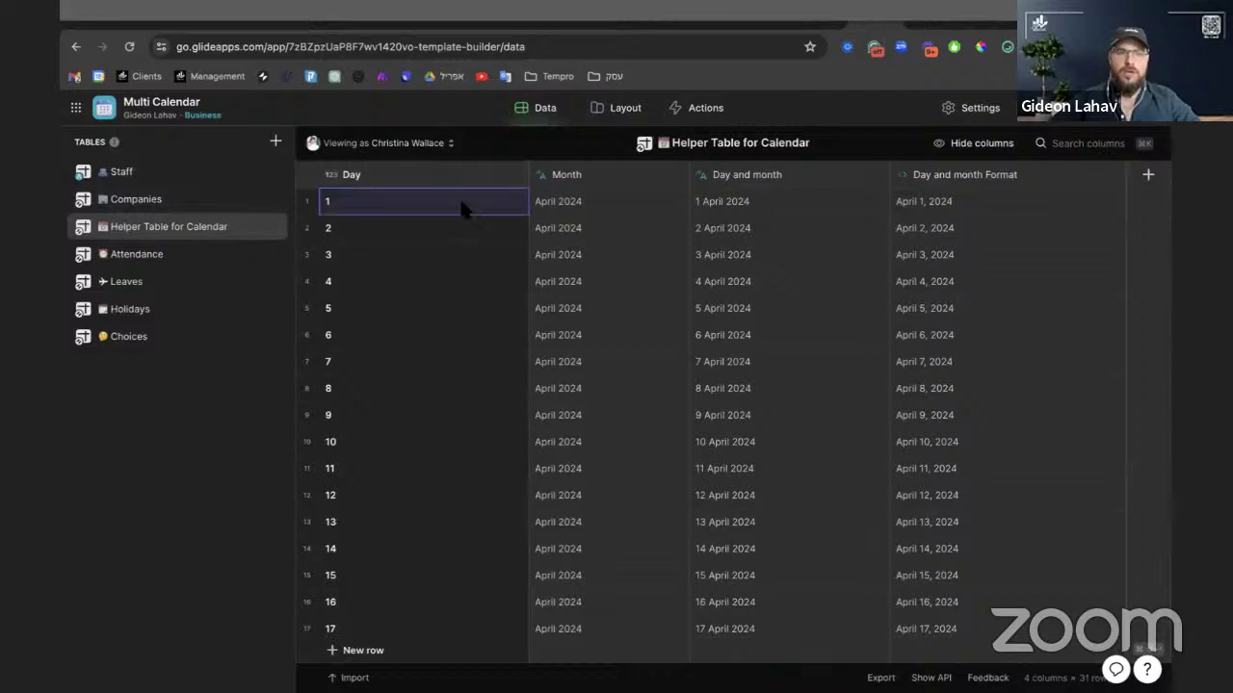
{"action": "left_click_drag", "start_coordinate": [462, 209], "coordinate": [940, 576]}
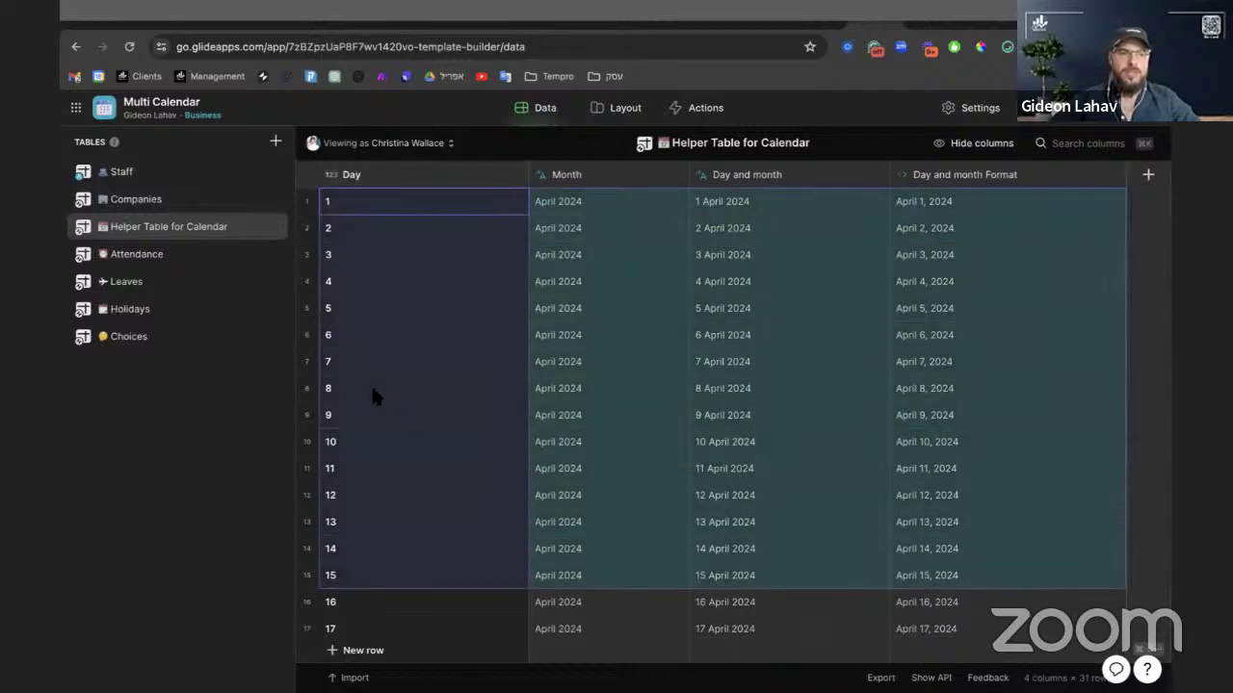
Review the contents of the Attendance, Leaves, Holidays and Choices tables
{"action": "left_click", "coordinate": [161, 258]}
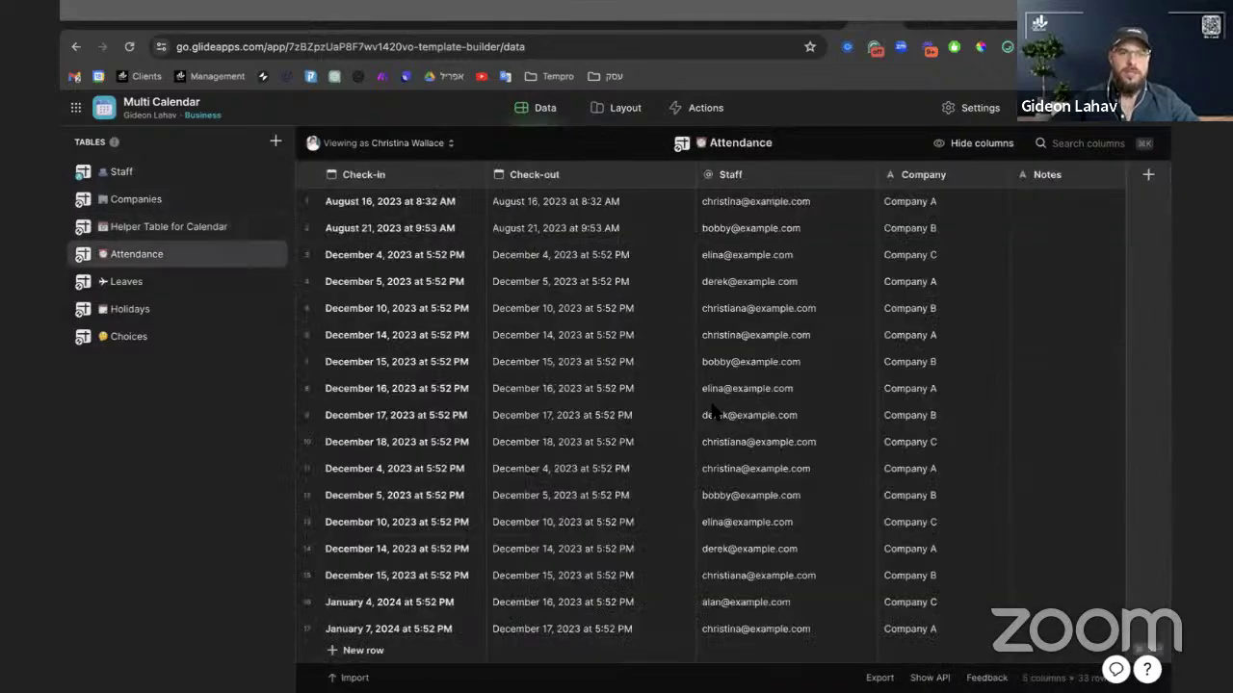
{"action": "left_click", "coordinate": [128, 284]}
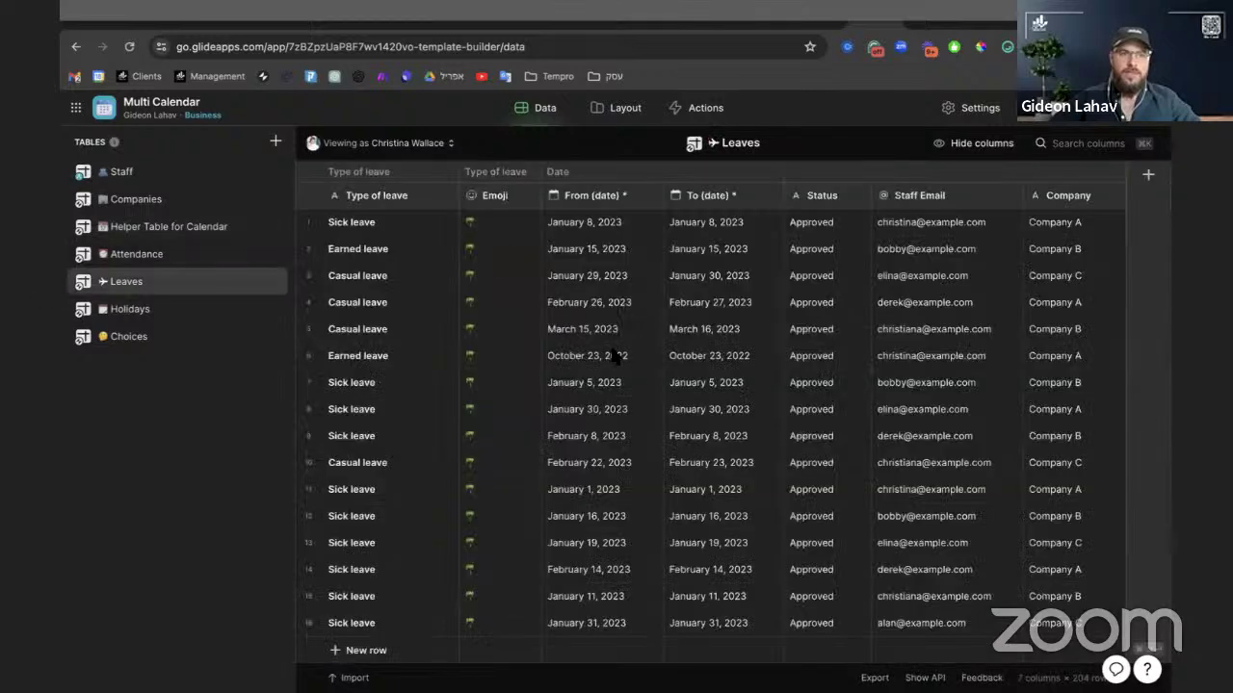
{"action": "left_click_drag", "start_coordinate": [616, 357], "coordinate": [626, 421]}
{"action": "left_click", "coordinate": [154, 316]}
{"action": "left_click", "coordinate": [406, 231]}
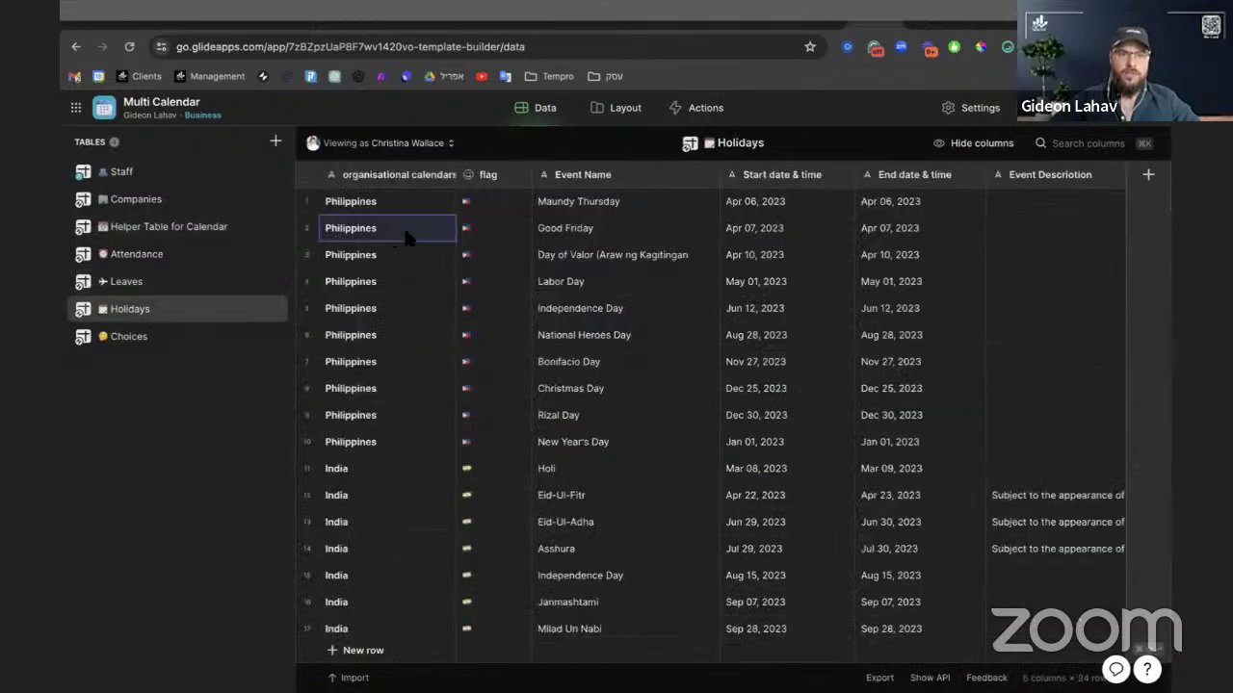
{"action": "left_click_drag", "start_coordinate": [407, 236], "coordinate": [823, 501]}
{"action": "left_click", "coordinate": [821, 497]}
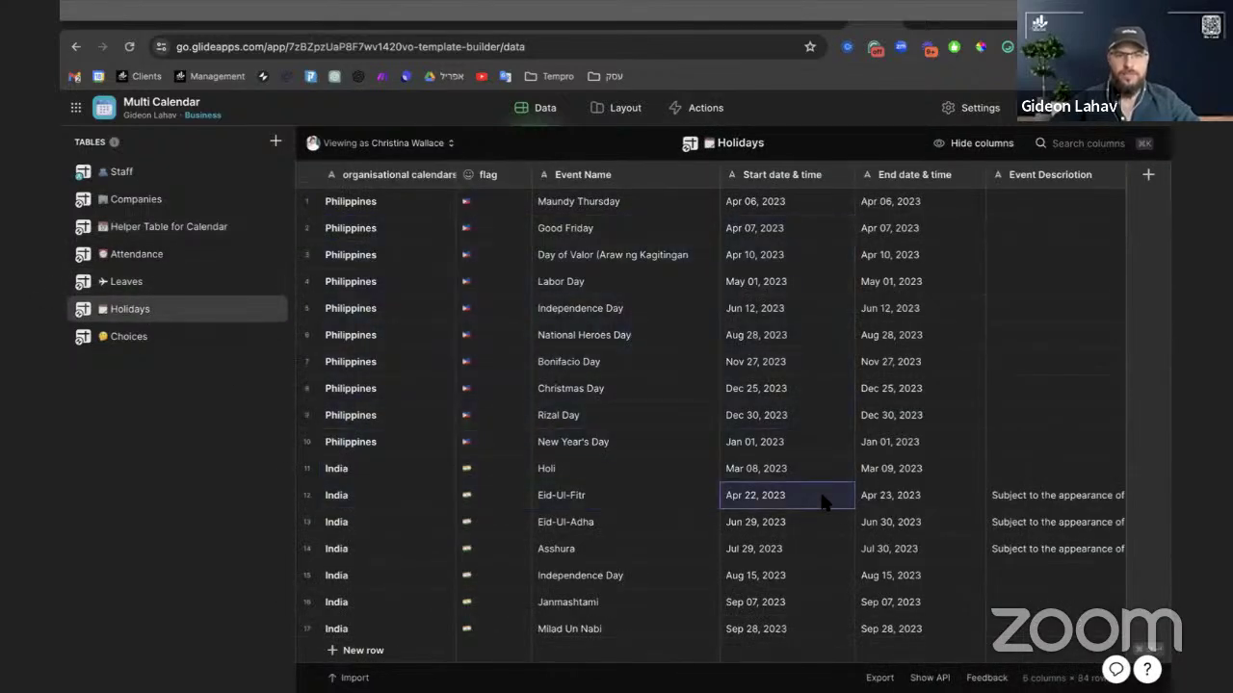
{"action": "left_click", "coordinate": [125, 339]}
{"action": "left_click_drag", "start_coordinate": [366, 203], "coordinate": [369, 358]}
Look through the Leaves table's rows, revisiting the Attendance, Helper Table for Calendar, Companies and Staff tables in between
{"action": "left_click", "coordinate": [172, 289]}
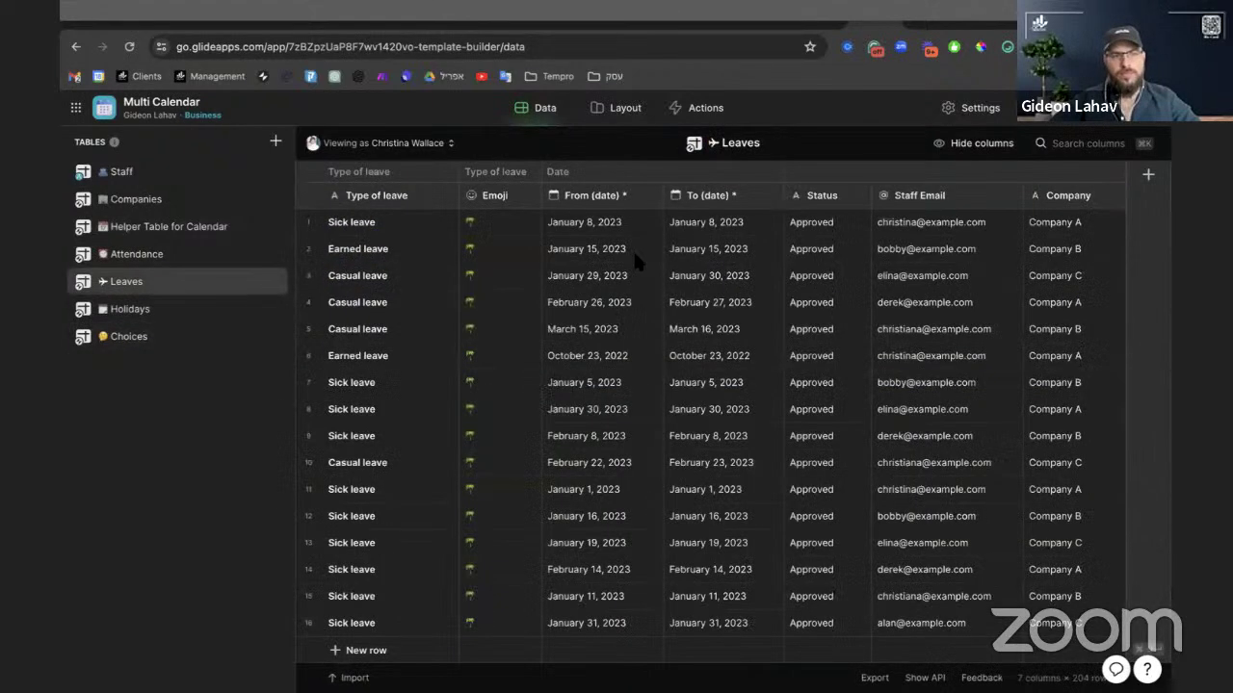
{"action": "scroll", "coordinate": [658, 373], "scroll_direction": "down", "scroll_amount": 2}
{"action": "scroll", "coordinate": [658, 373], "scroll_direction": "up", "scroll_amount": 1}
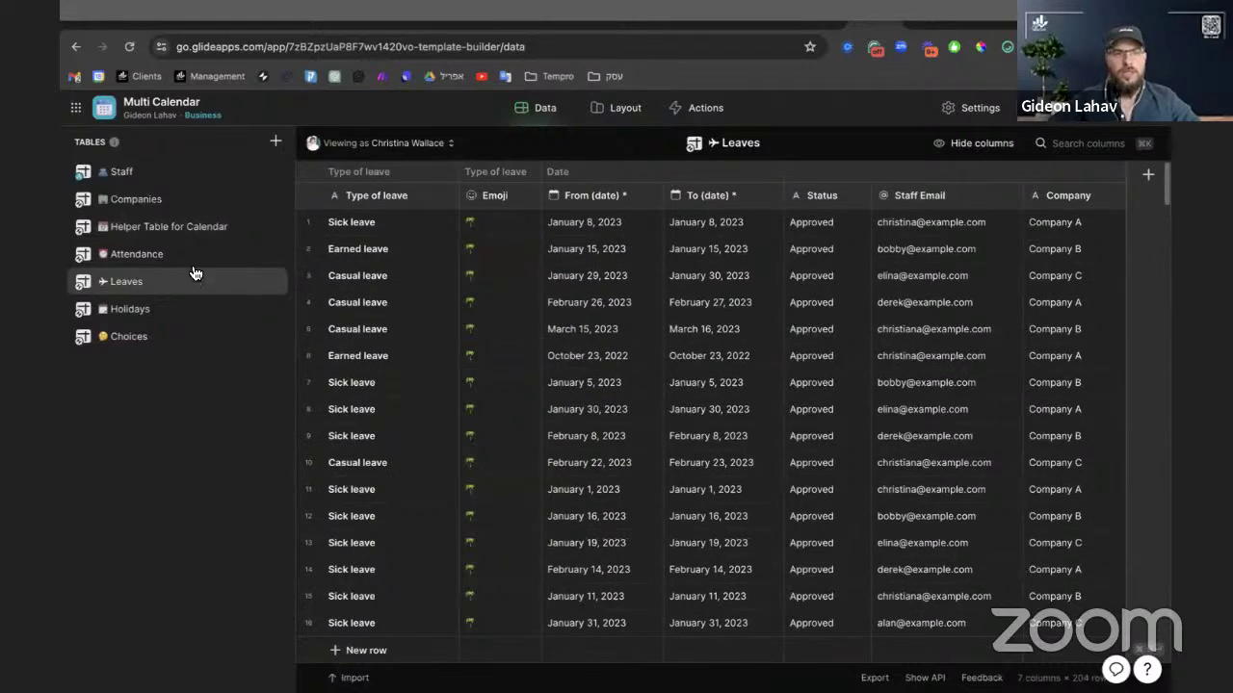
{"action": "left_click", "coordinate": [149, 254]}
{"action": "left_click", "coordinate": [140, 225]}
{"action": "left_click", "coordinate": [125, 198]}
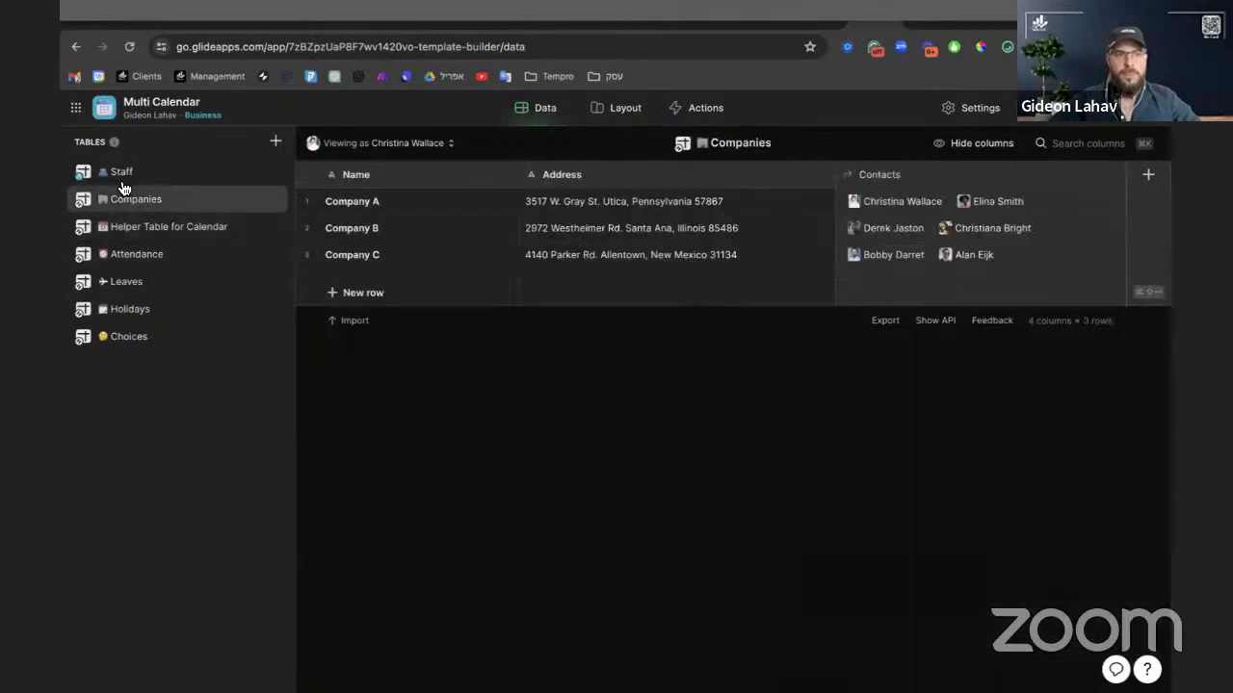
{"action": "left_click", "coordinate": [122, 173]}
{"action": "left_click", "coordinate": [132, 284]}
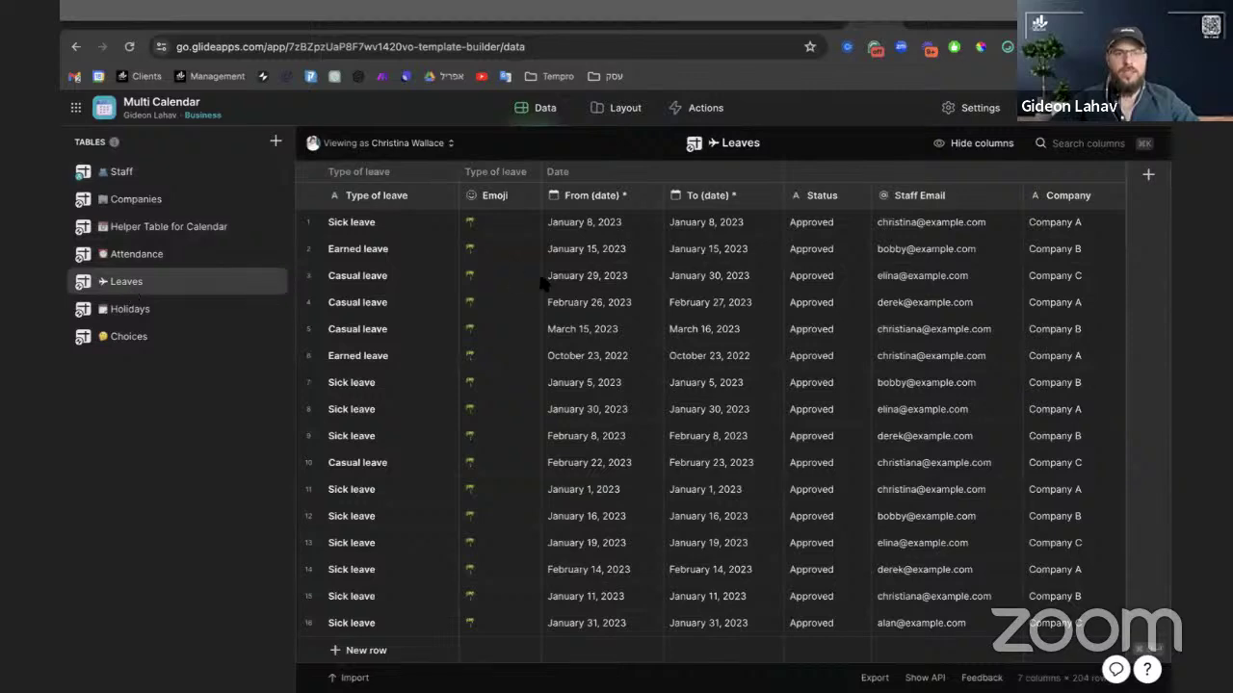
{"action": "scroll", "coordinate": [542, 282], "scroll_direction": "down", "scroll_amount": 15}
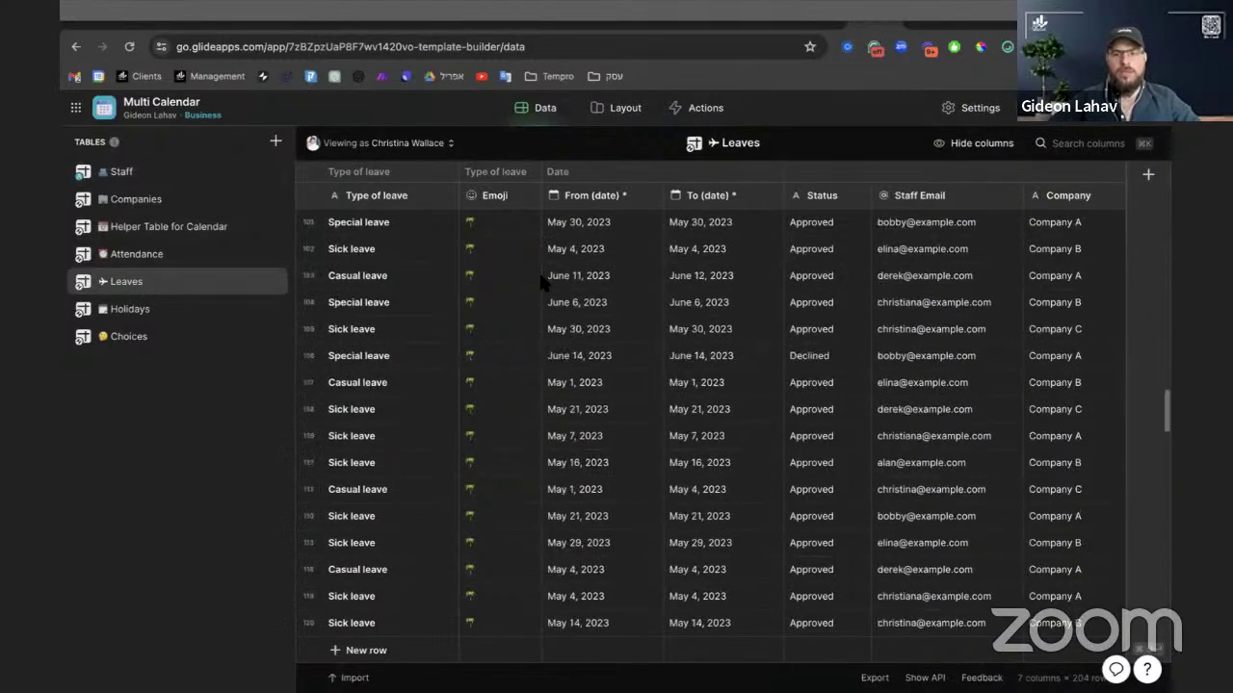
{"action": "scroll", "coordinate": [542, 283], "scroll_direction": "up", "scroll_amount": 20}
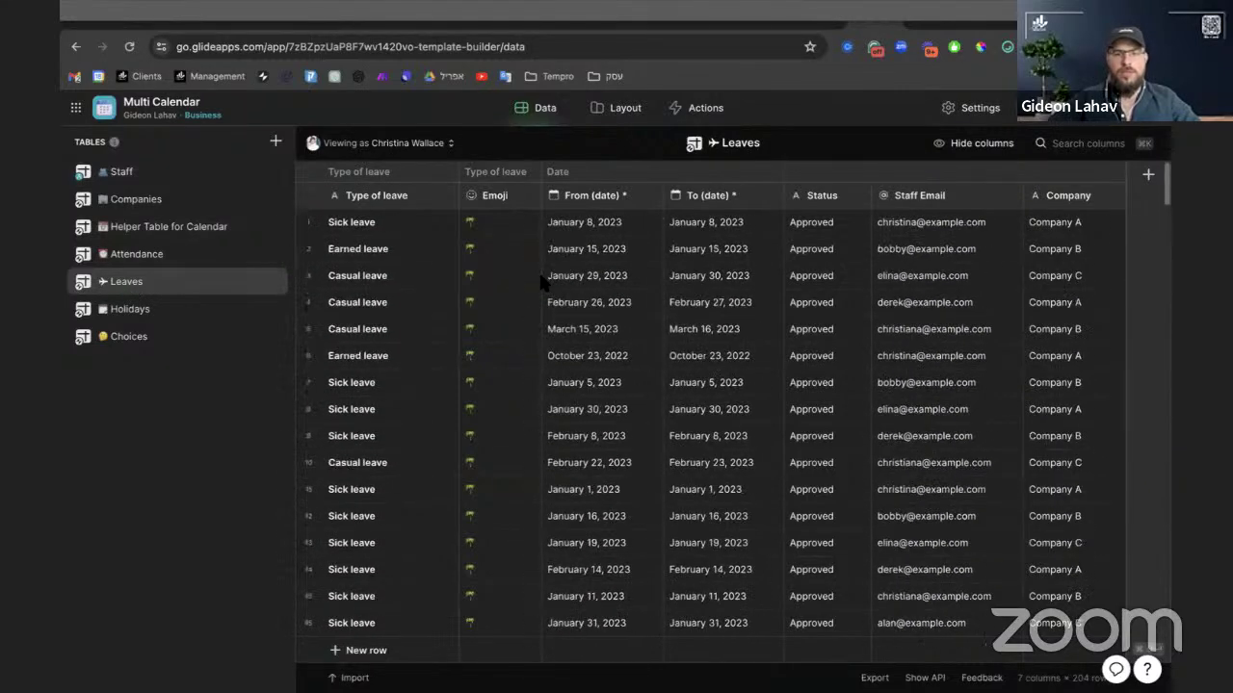
Compare the Helper Table for Calendar with the Attendance, Leaves and Holidays tables, ending on Attendance
{"action": "left_click", "coordinate": [169, 233]}
{"action": "left_click", "coordinate": [164, 256]}
{"action": "left_click", "coordinate": [158, 283]}
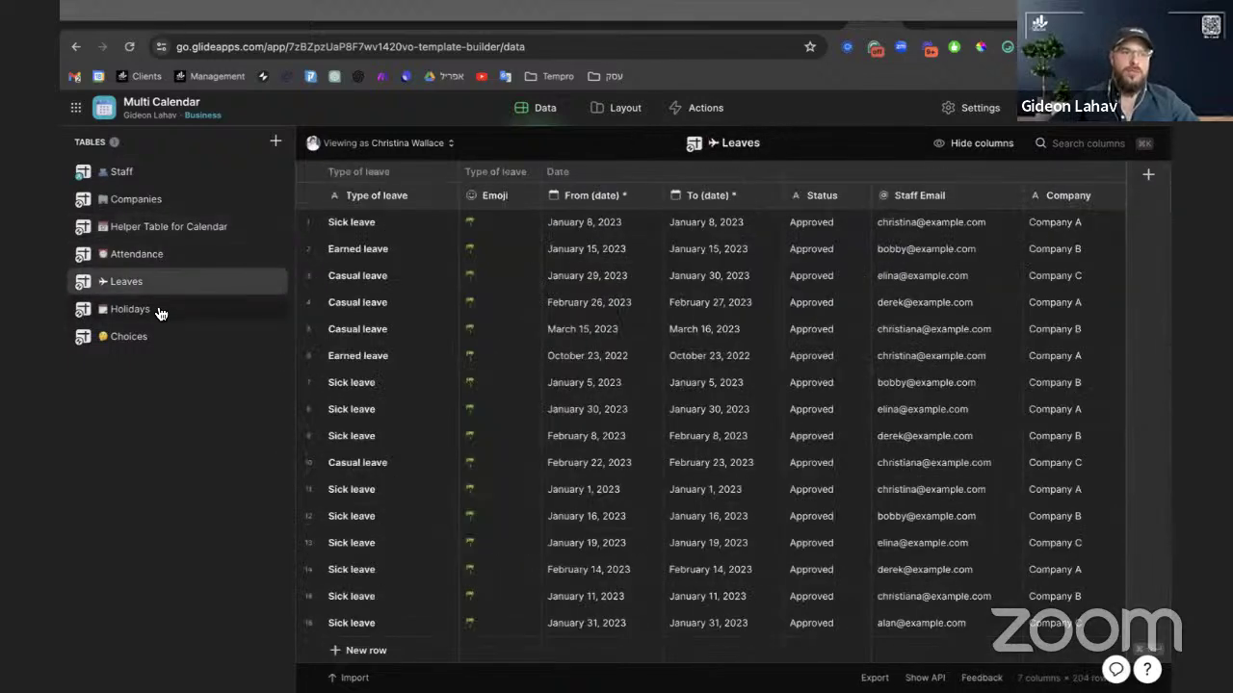
{"action": "left_click", "coordinate": [159, 308]}
{"action": "left_click", "coordinate": [156, 282]}
{"action": "left_click", "coordinate": [159, 254]}
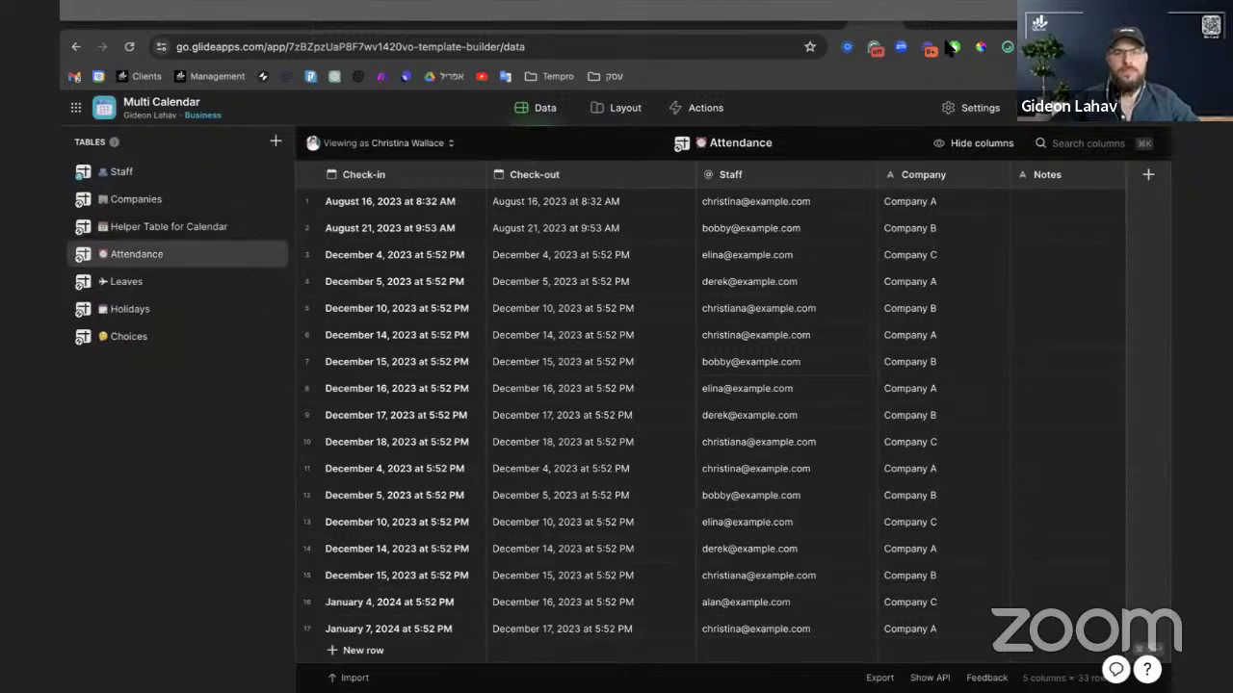
View the Calendar screen's layout, and return to the data to check the Attendance and Leaves tables
{"action": "left_click", "coordinate": [626, 110]}
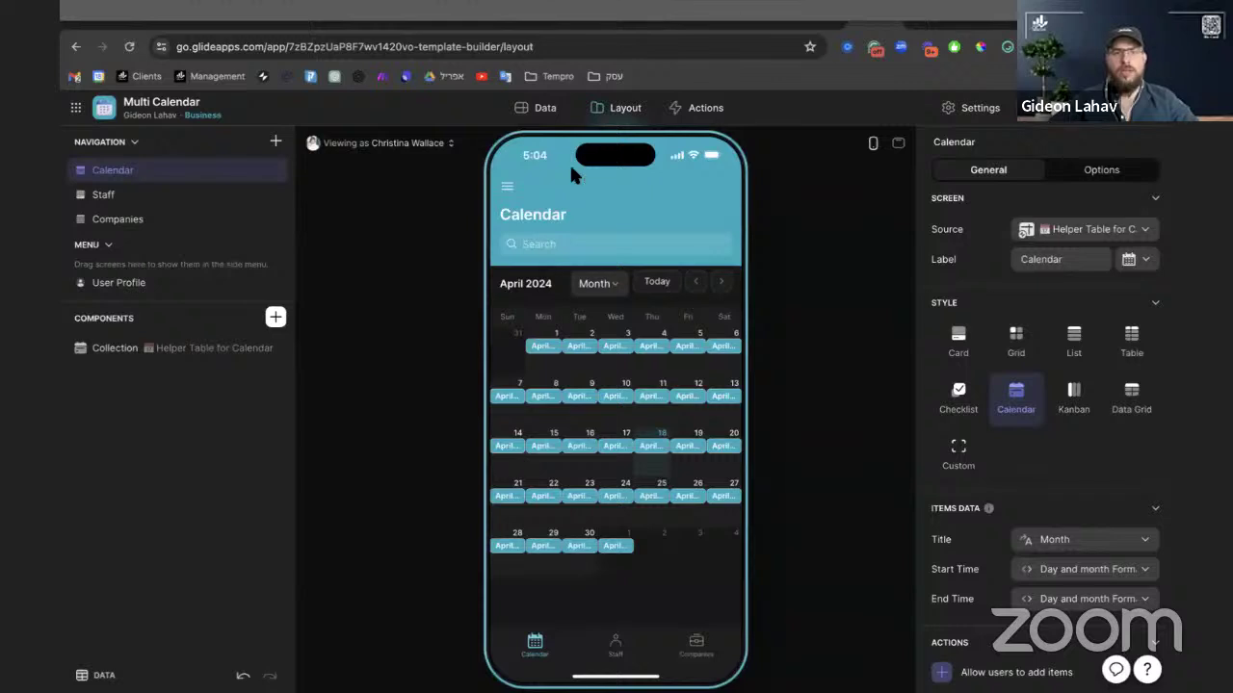
{"action": "left_click", "coordinate": [530, 107]}
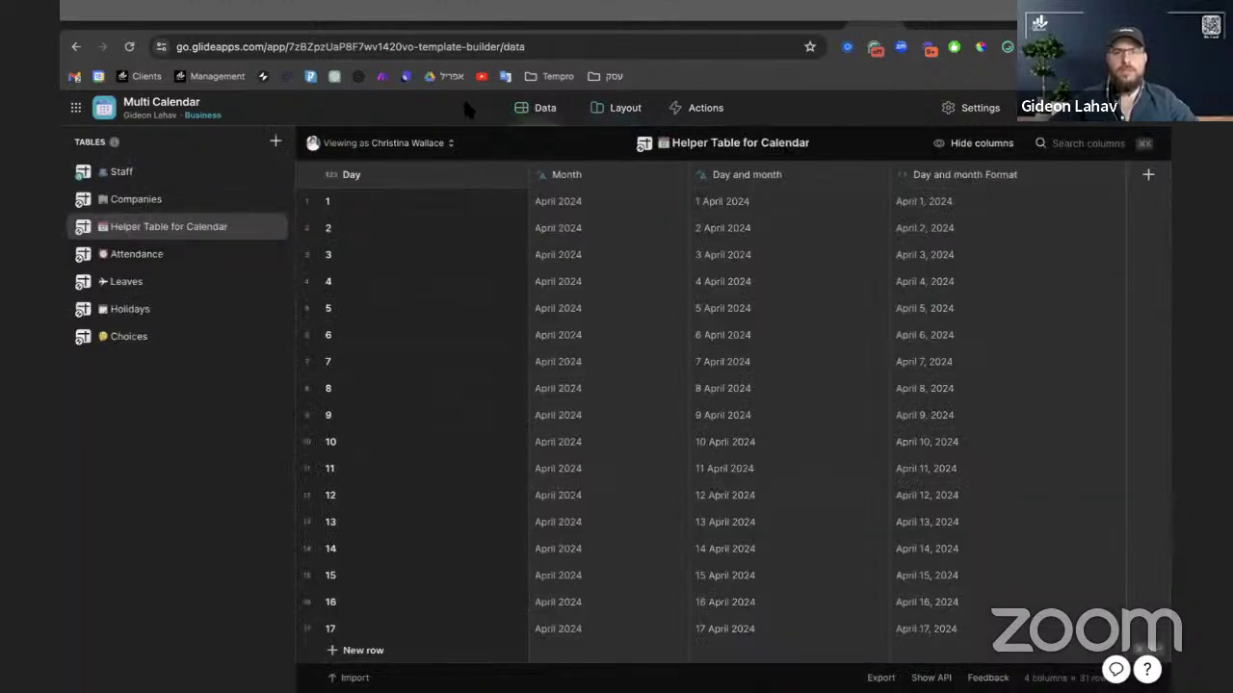
{"action": "left_click", "coordinate": [184, 253]}
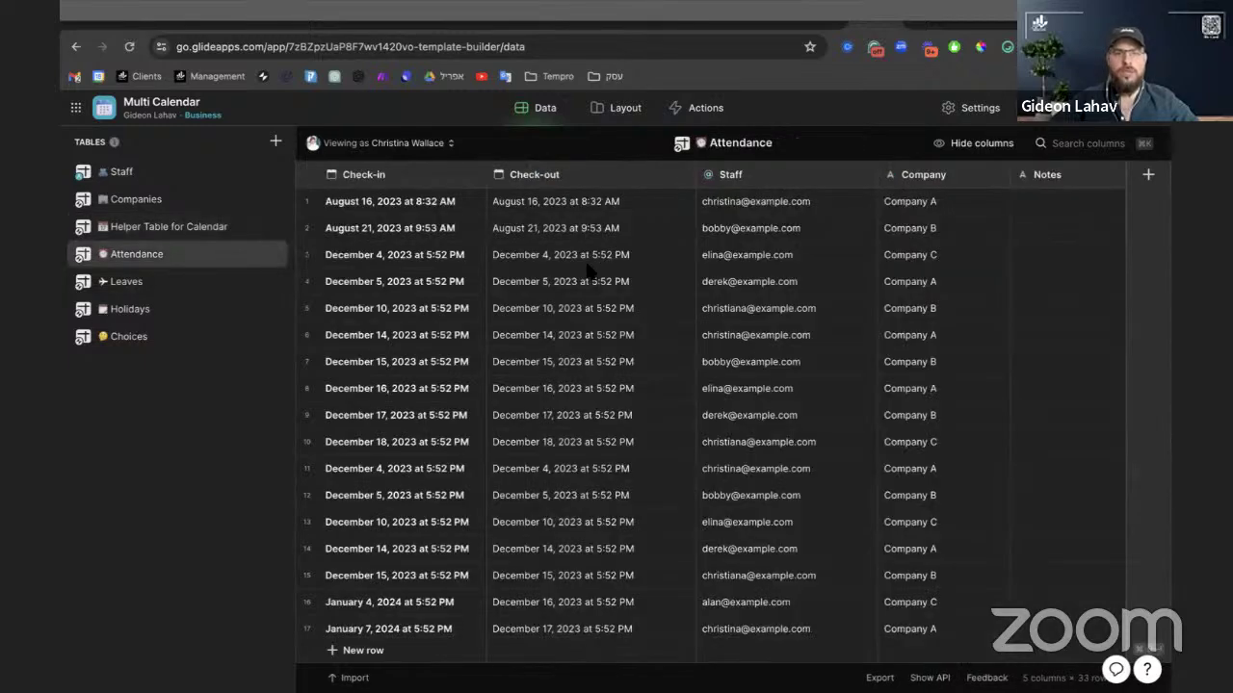
{"action": "left_click", "coordinate": [174, 294]}
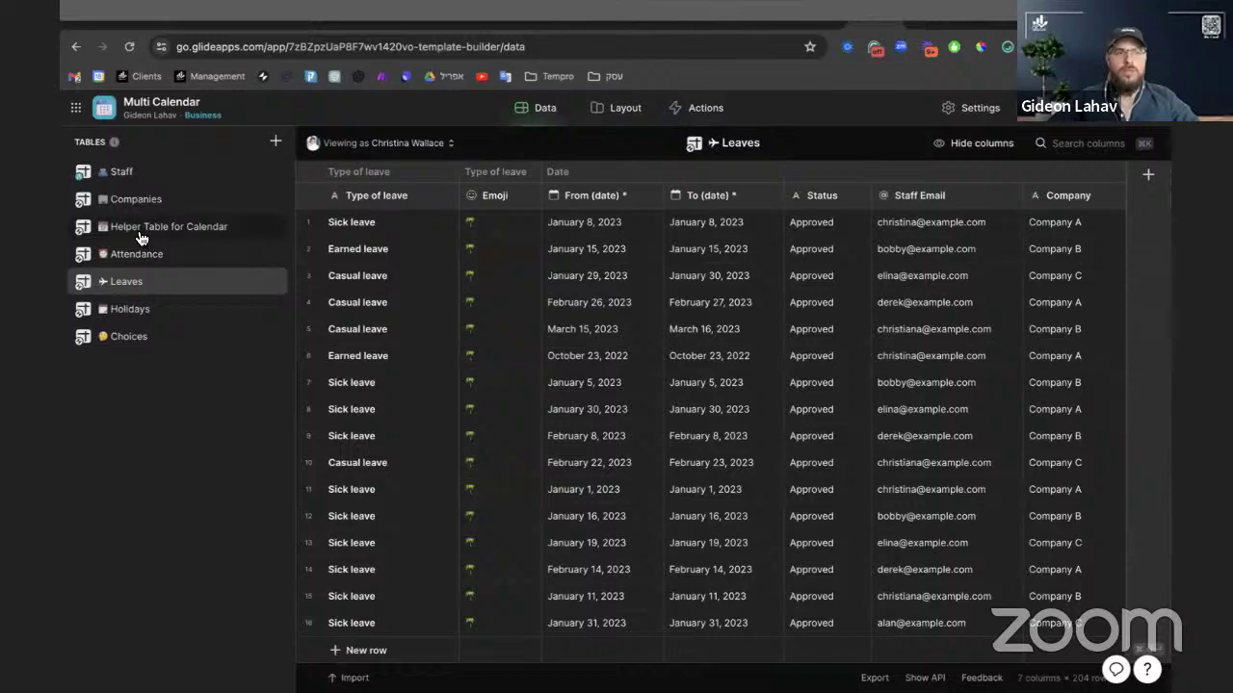
Inspect the Current Month column's date and format settings in the Staff table, closing them without changes
{"action": "left_click", "coordinate": [140, 235]}
{"action": "left_click", "coordinate": [139, 175]}
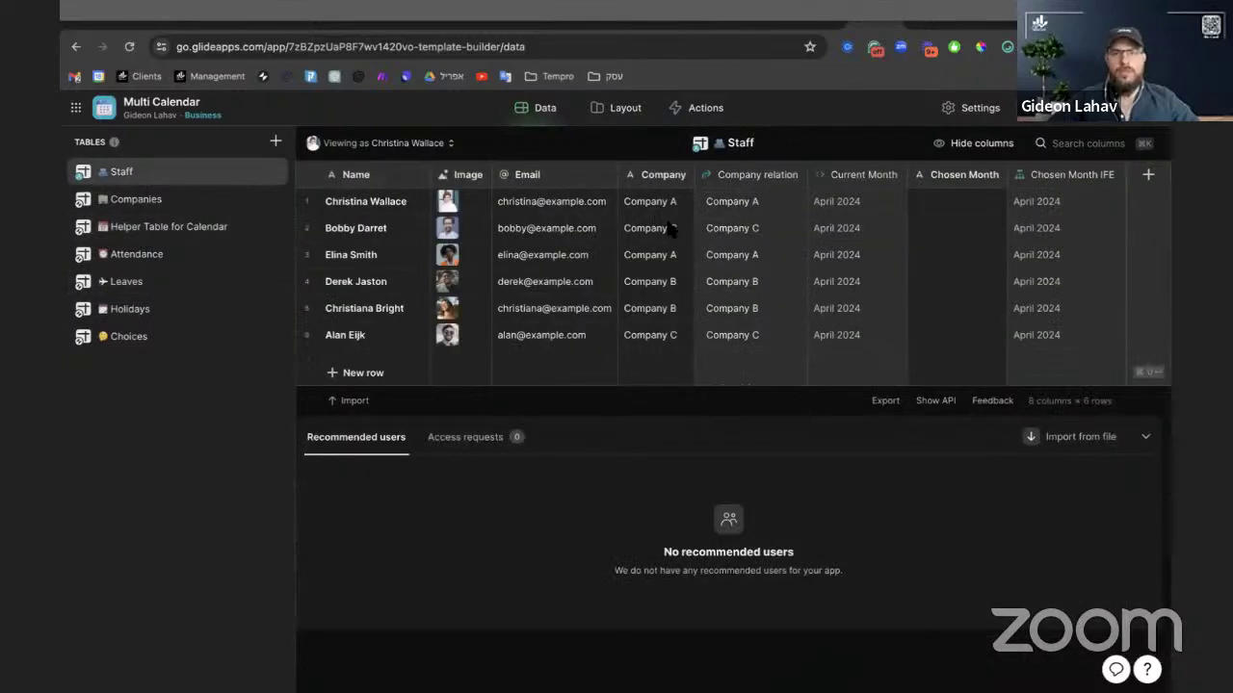
{"action": "left_click", "coordinate": [856, 180]}
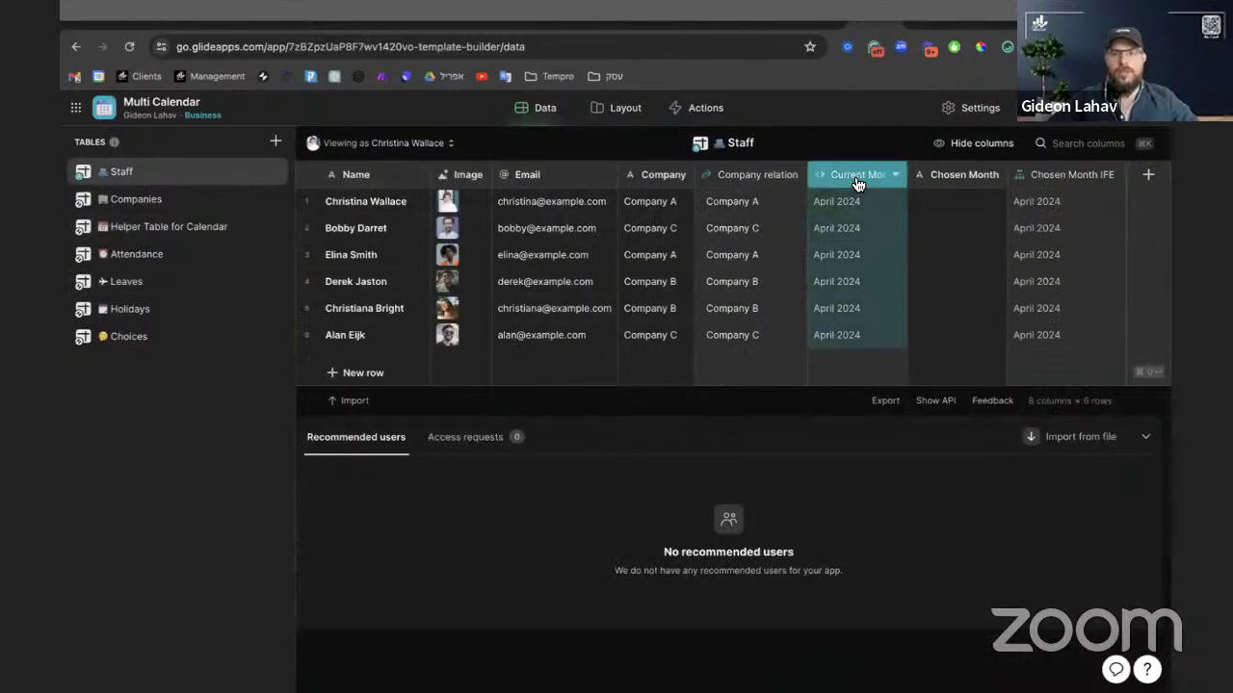
{"action": "left_click", "coordinate": [856, 183]}
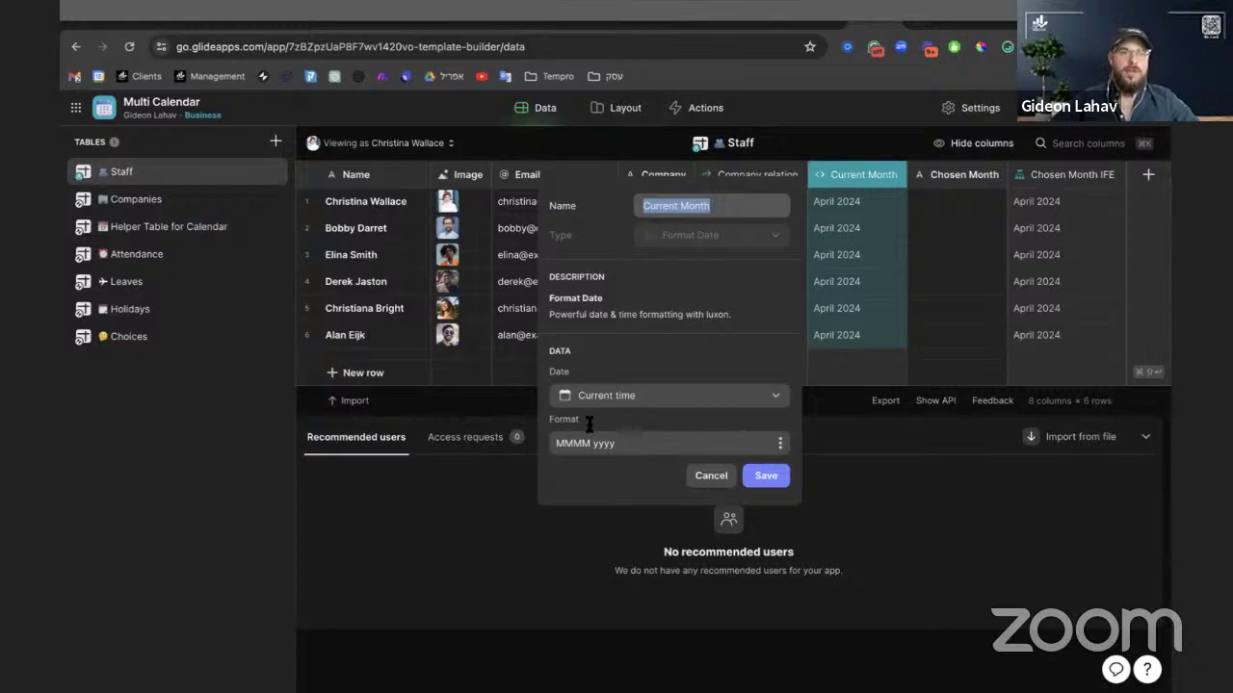
{"action": "left_click", "coordinate": [706, 475]}
Examine the rows of the Helper Table for Calendar from first to last, including its Day and Month columns
{"action": "left_click", "coordinate": [190, 236]}
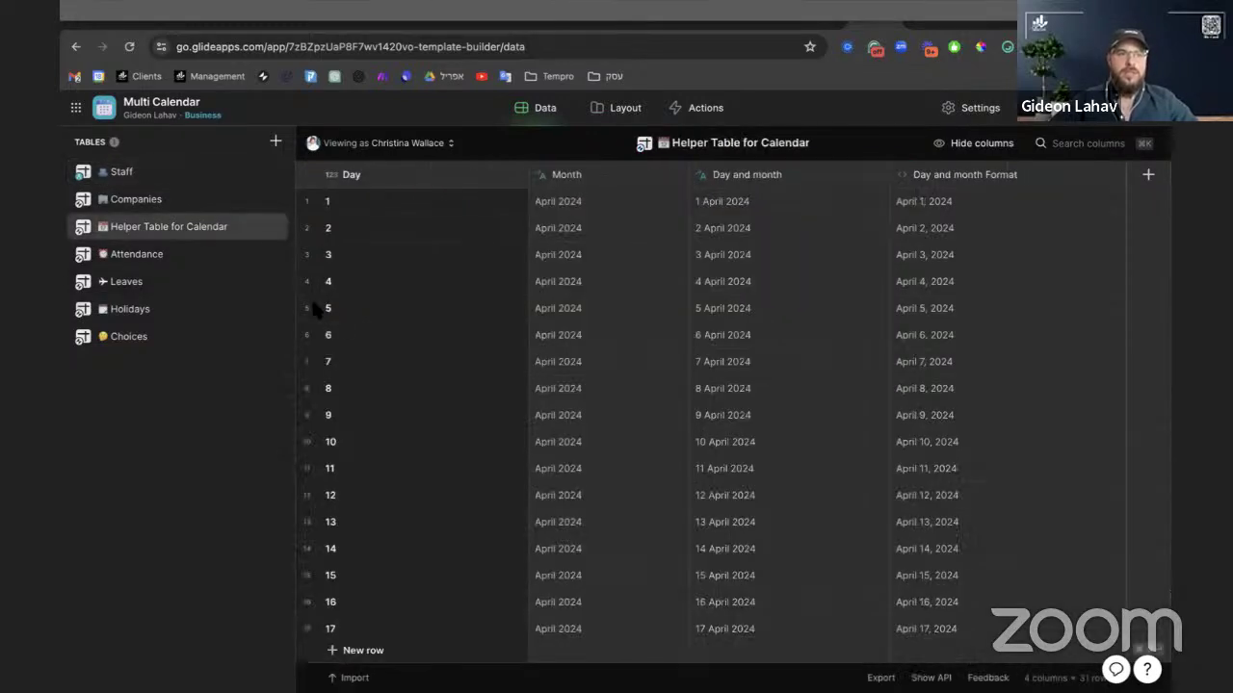
{"action": "left_click", "coordinate": [430, 200]}
{"action": "scroll", "coordinate": [440, 318], "scroll_direction": "down", "scroll_amount": 4}
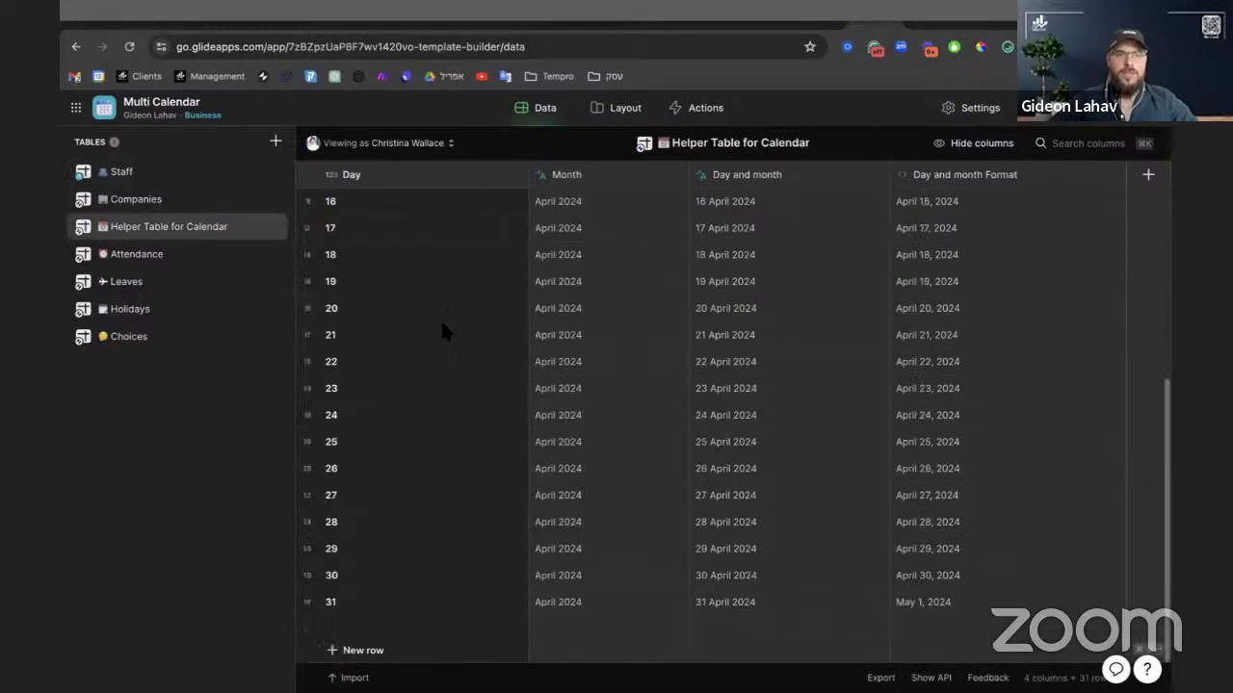
{"action": "scroll", "coordinate": [397, 549], "scroll_direction": "up", "scroll_amount": 4}
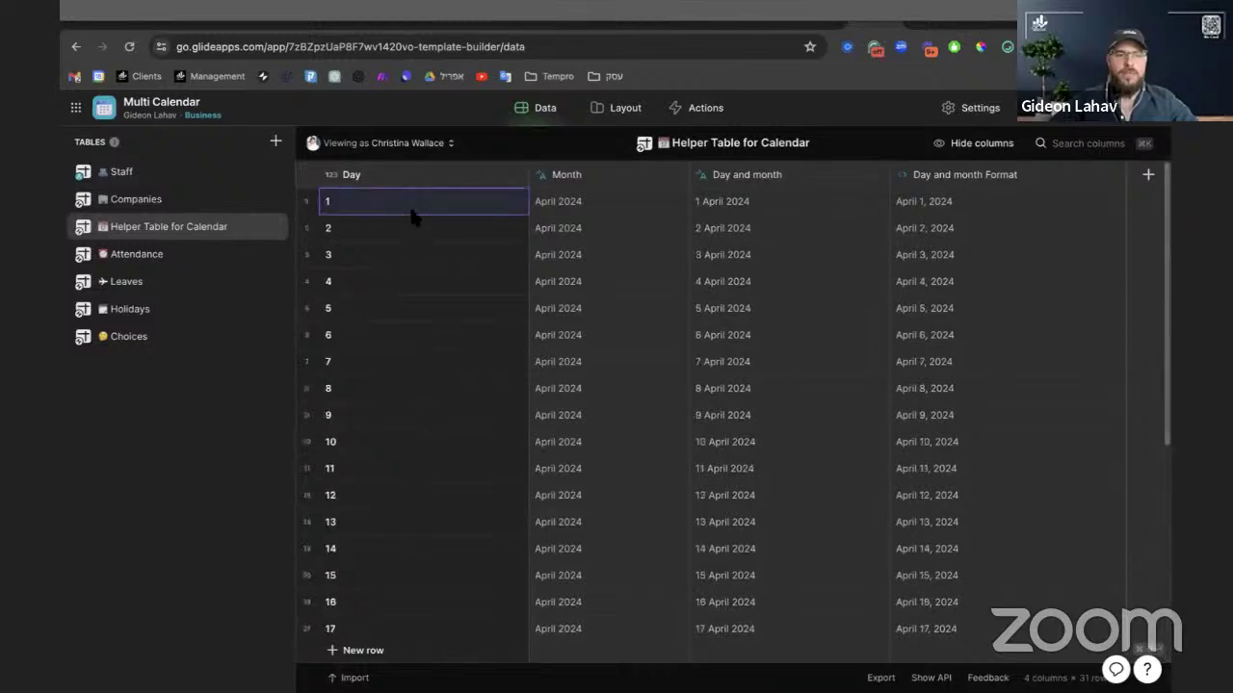
{"action": "scroll", "coordinate": [424, 289], "scroll_direction": "down", "scroll_amount": 4}
{"action": "scroll", "coordinate": [424, 289], "scroll_direction": "up", "scroll_amount": 4}
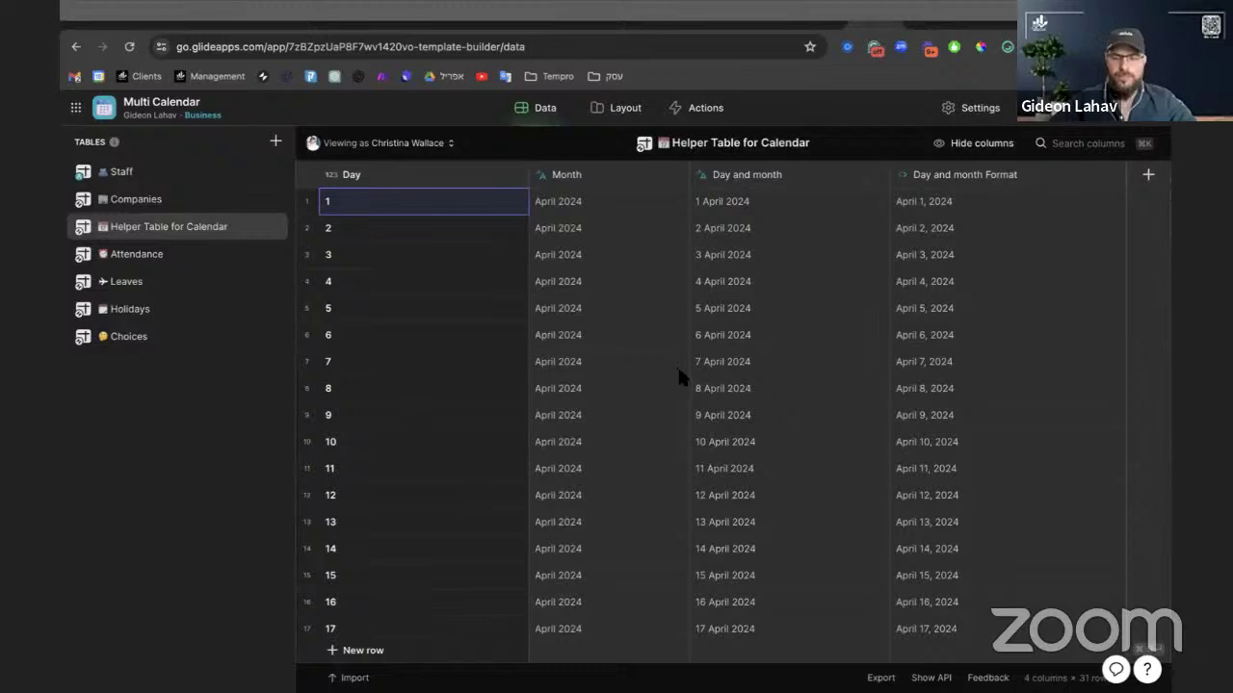
{"action": "scroll", "coordinate": [679, 376], "scroll_direction": "down", "scroll_amount": 2}
{"action": "scroll", "coordinate": [679, 377], "scroll_direction": "up", "scroll_amount": 3}
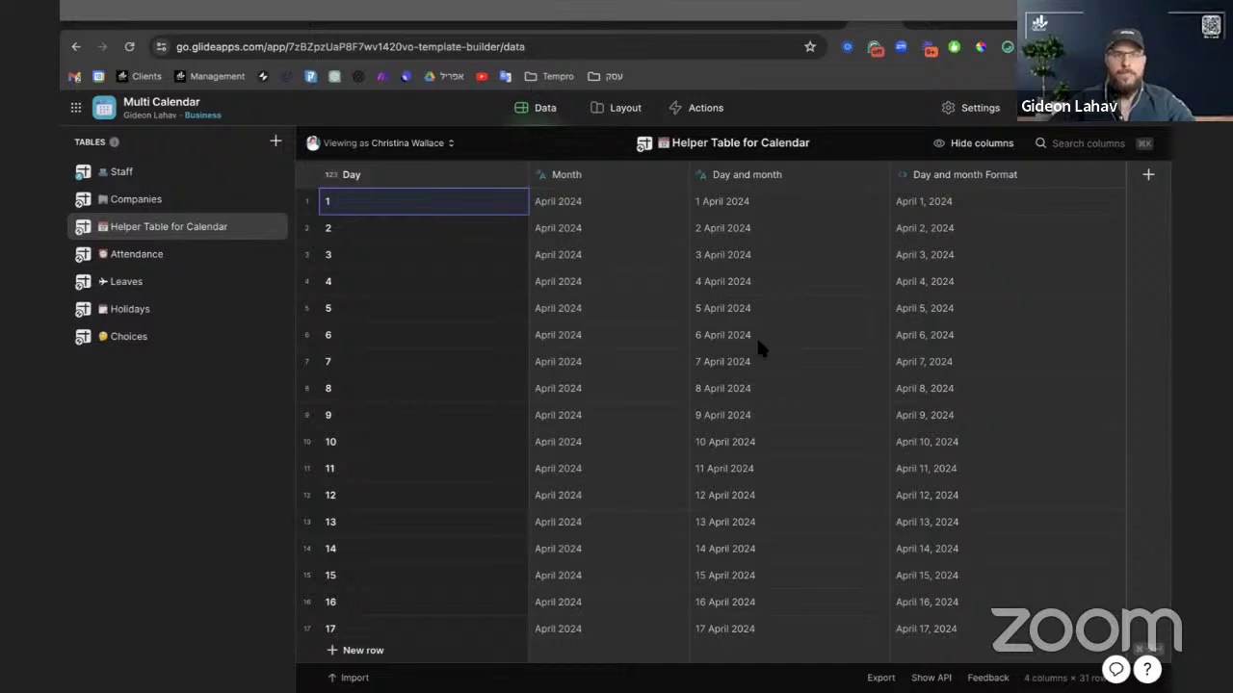
{"action": "scroll", "coordinate": [771, 343], "scroll_direction": "down", "scroll_amount": 5}
{"action": "scroll", "coordinate": [772, 343], "scroll_direction": "up", "scroll_amount": 5}
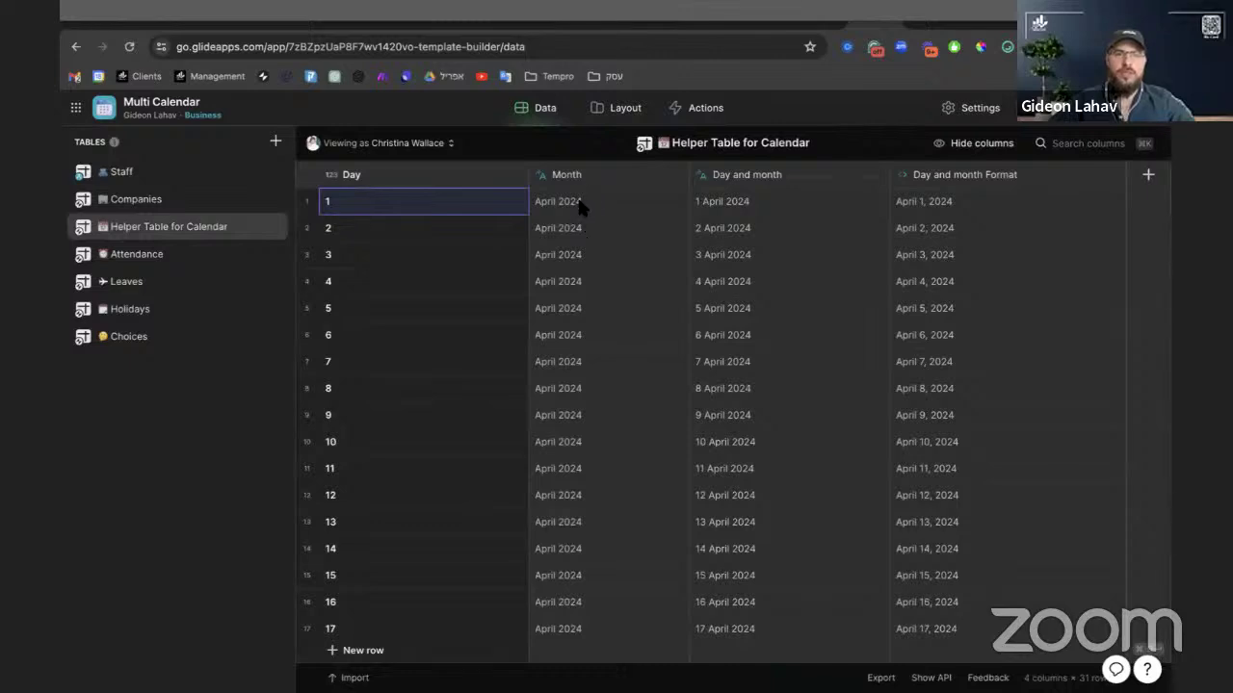
{"action": "left_click_drag", "start_coordinate": [581, 205], "coordinate": [585, 536]}
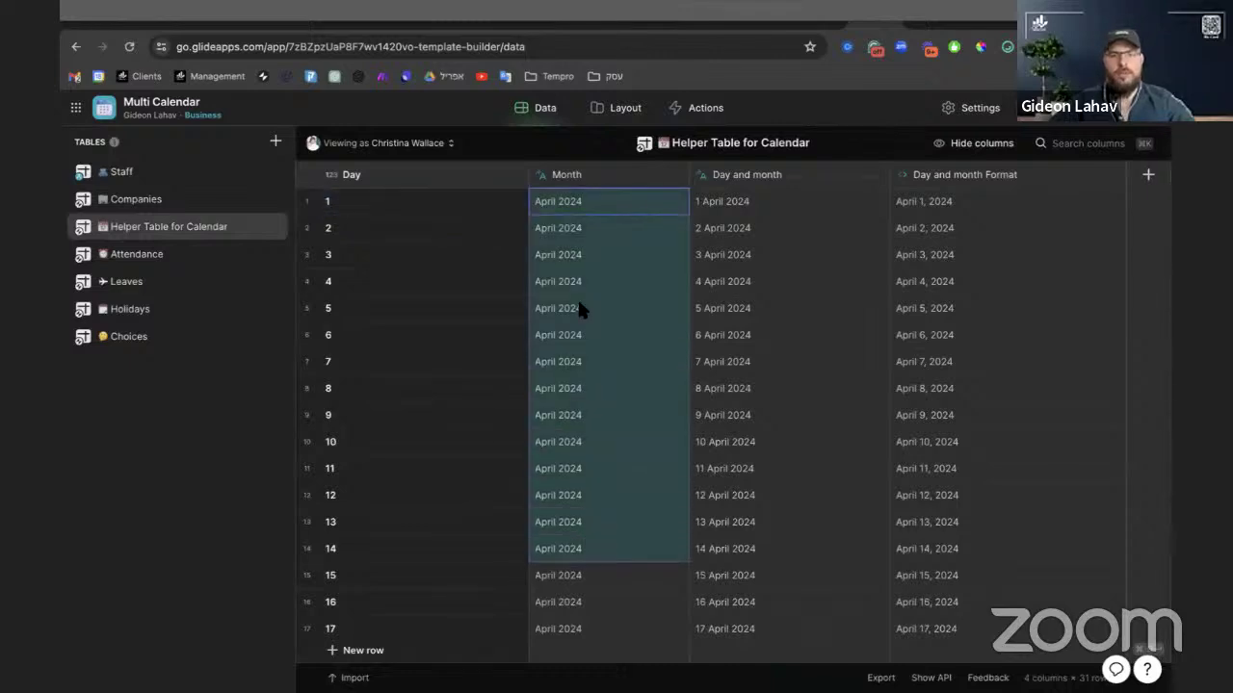
Recheck the Staff table's Current Month column settings without changing them, and select the Chosen Month column
{"action": "left_click", "coordinate": [130, 179]}
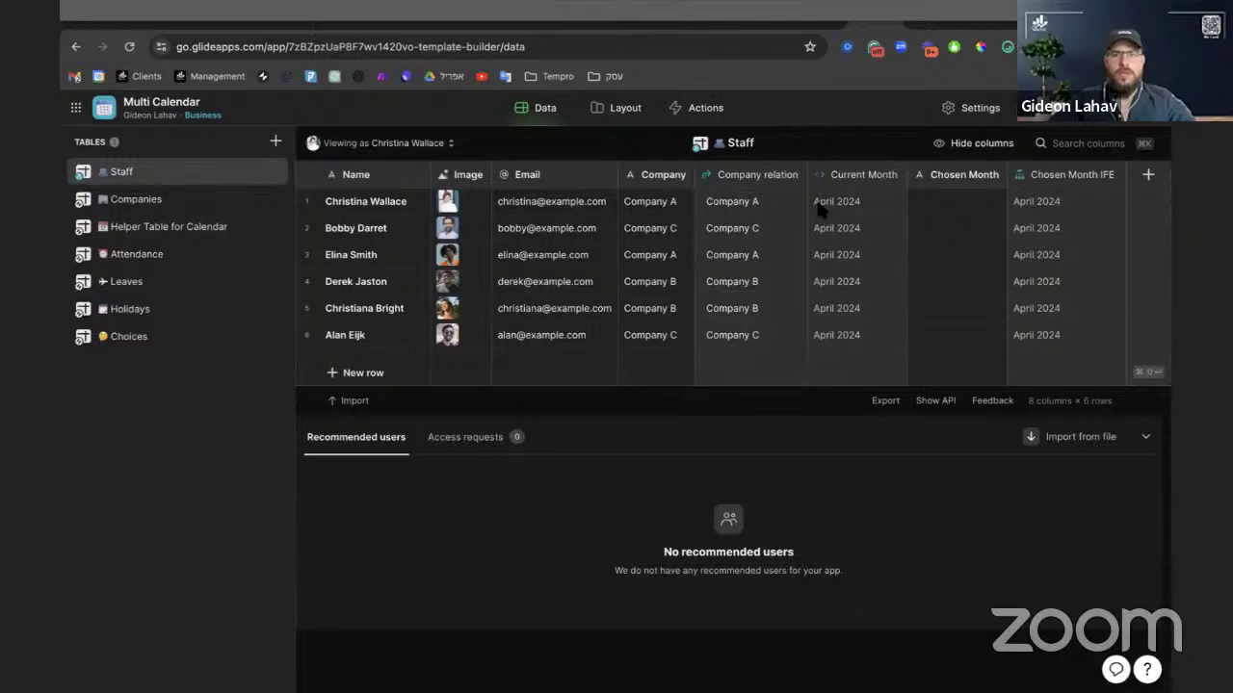
{"action": "left_click_drag", "start_coordinate": [819, 210], "coordinate": [860, 321]}
{"action": "left_click", "coordinate": [843, 181]}
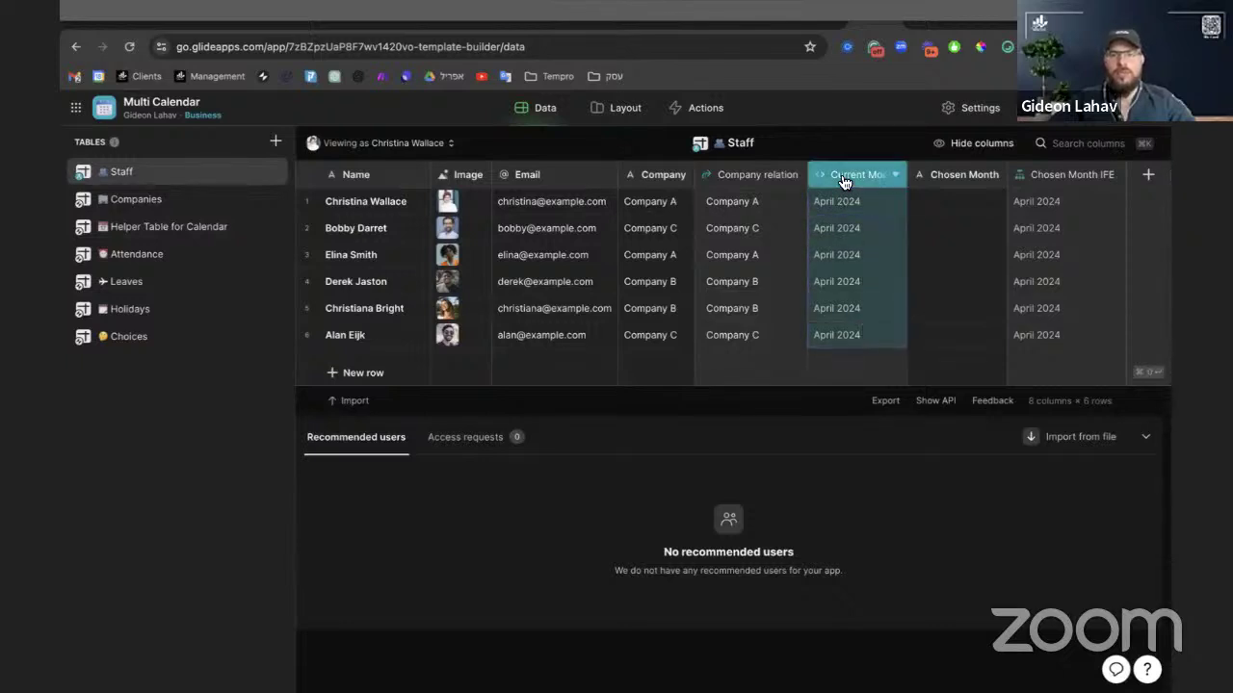
{"action": "double_click", "coordinate": [843, 181]}
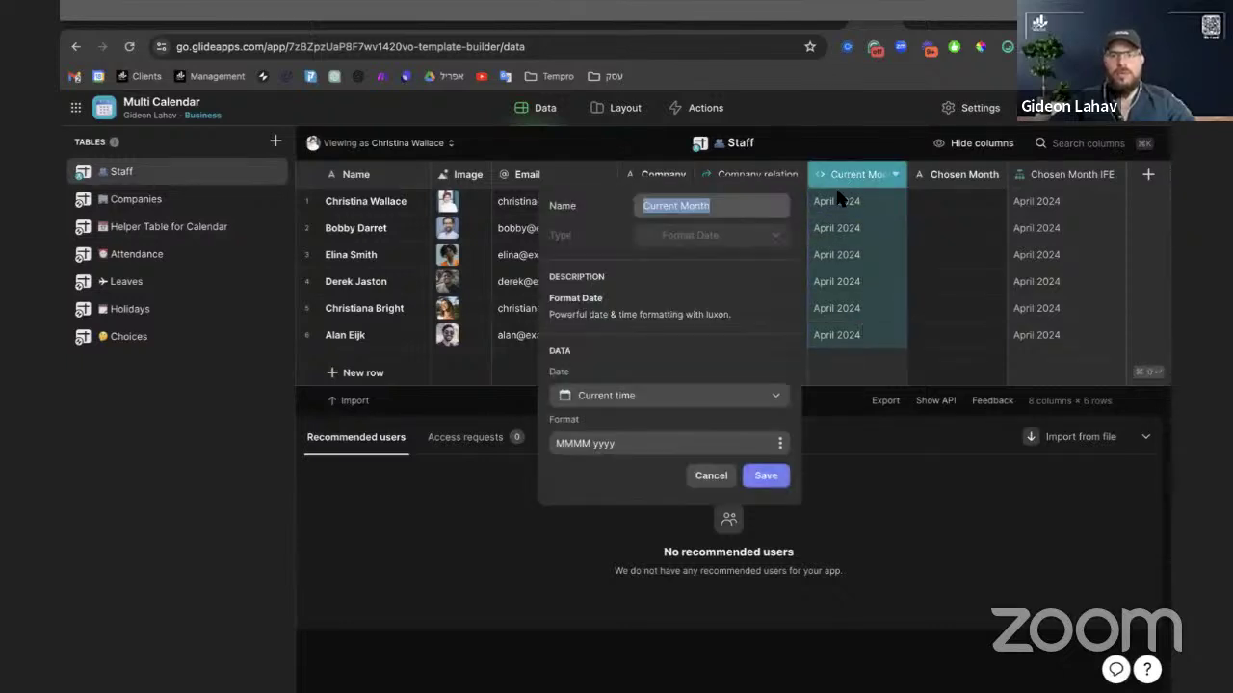
{"action": "left_click", "coordinate": [718, 474]}
{"action": "left_click", "coordinate": [932, 189]}
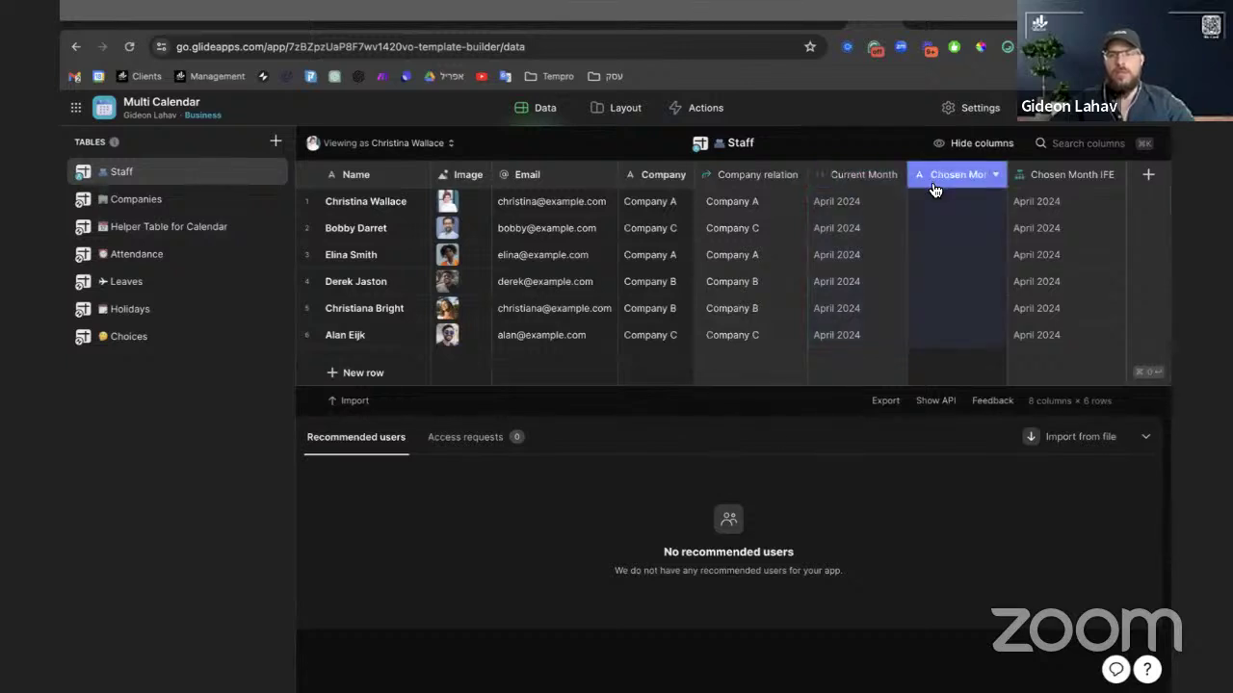
Highlight the Chosen Month cells in the Staff table, and select and deselect the first two staff rows
{"action": "left_click_drag", "start_coordinate": [932, 191], "coordinate": [933, 307]}
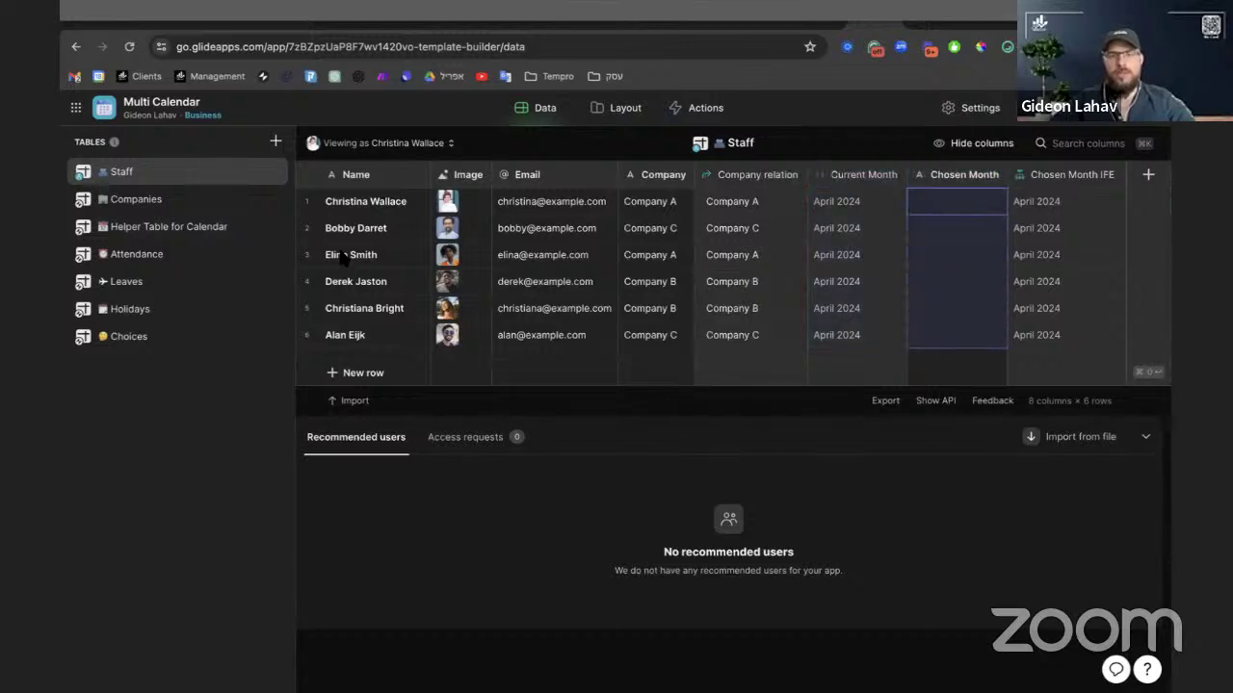
{"action": "left_click", "coordinate": [307, 201]}
{"action": "left_click", "coordinate": [308, 228]}
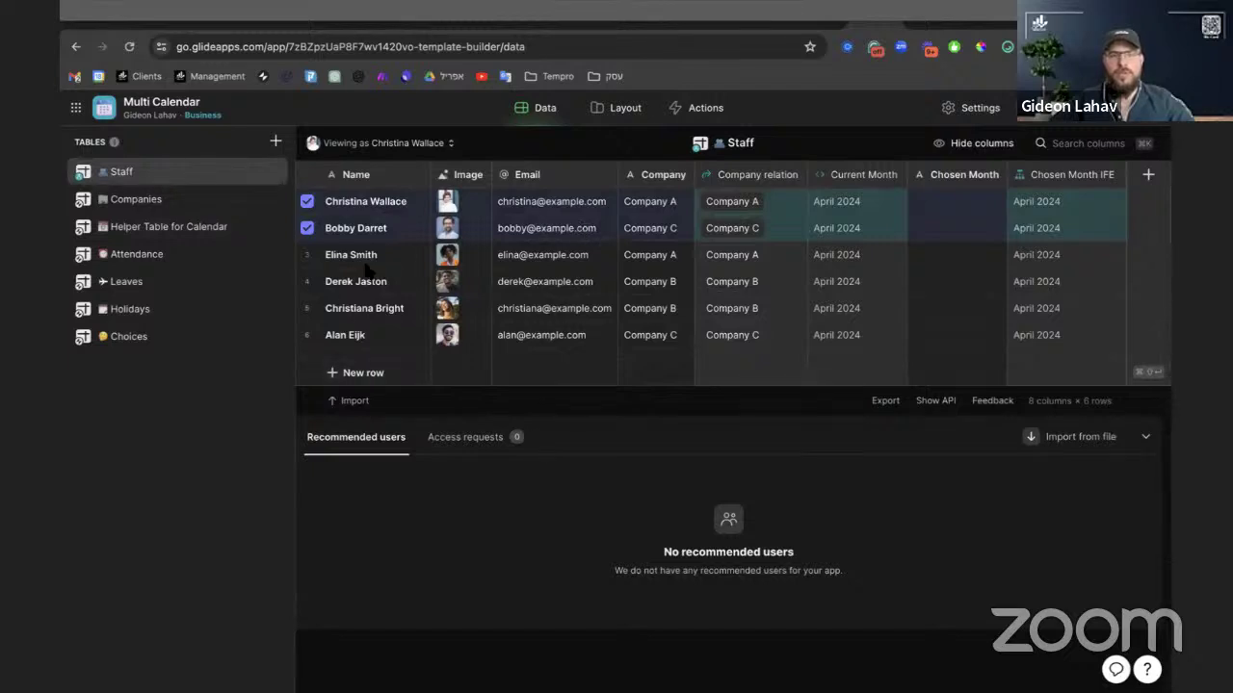
{"action": "left_click", "coordinate": [307, 201]}
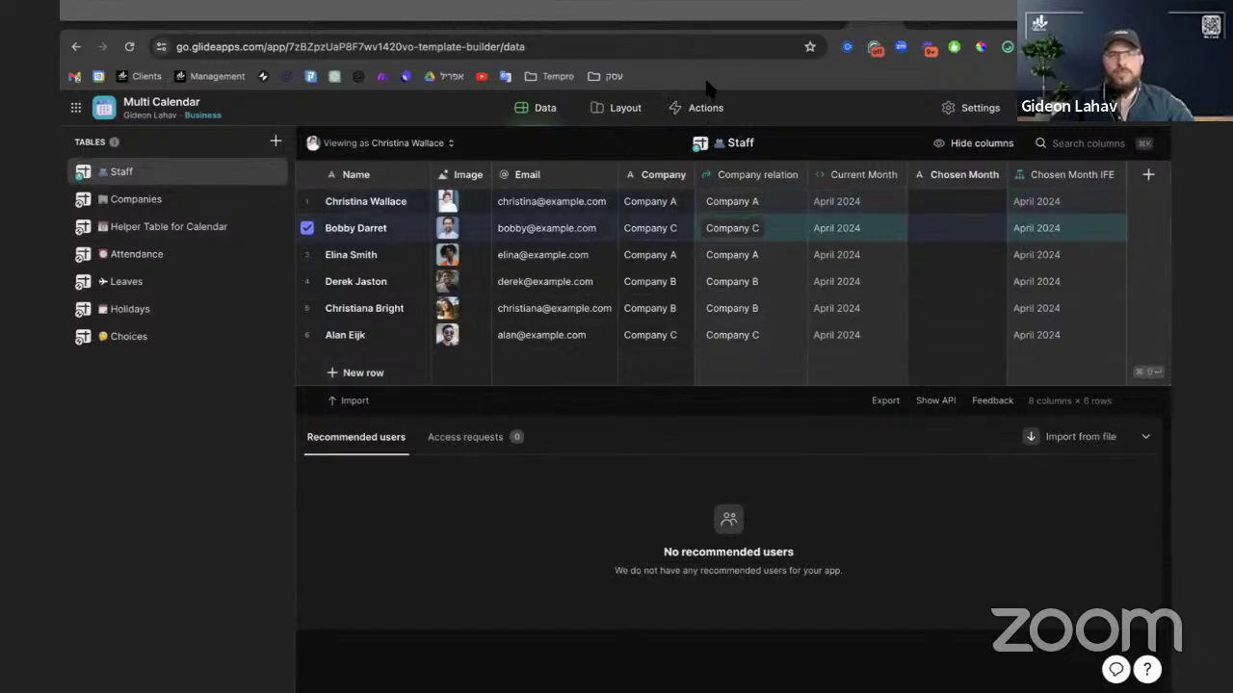
{"action": "left_click", "coordinate": [310, 231]}
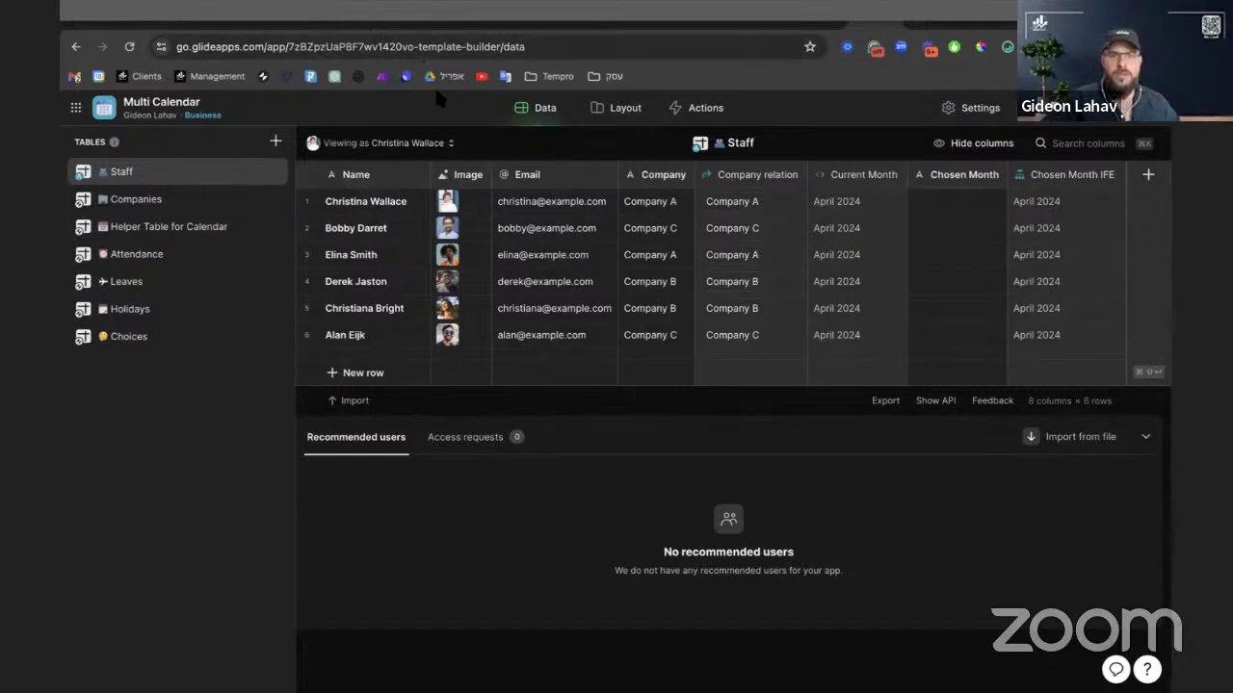
Inspect the If-Then-Else cases of the Staff table's Chosen Month IFE column, closing its settings without changes
{"action": "double_click", "coordinate": [1047, 181]}
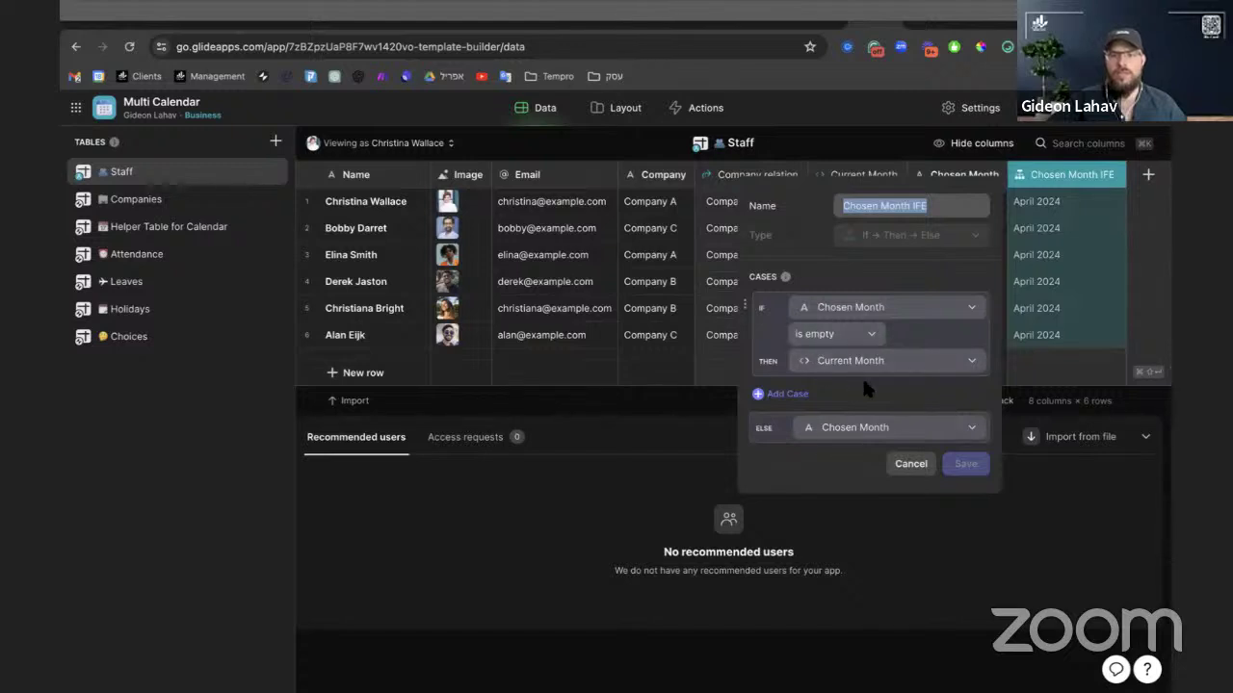
{"action": "left_click", "coordinate": [910, 464]}
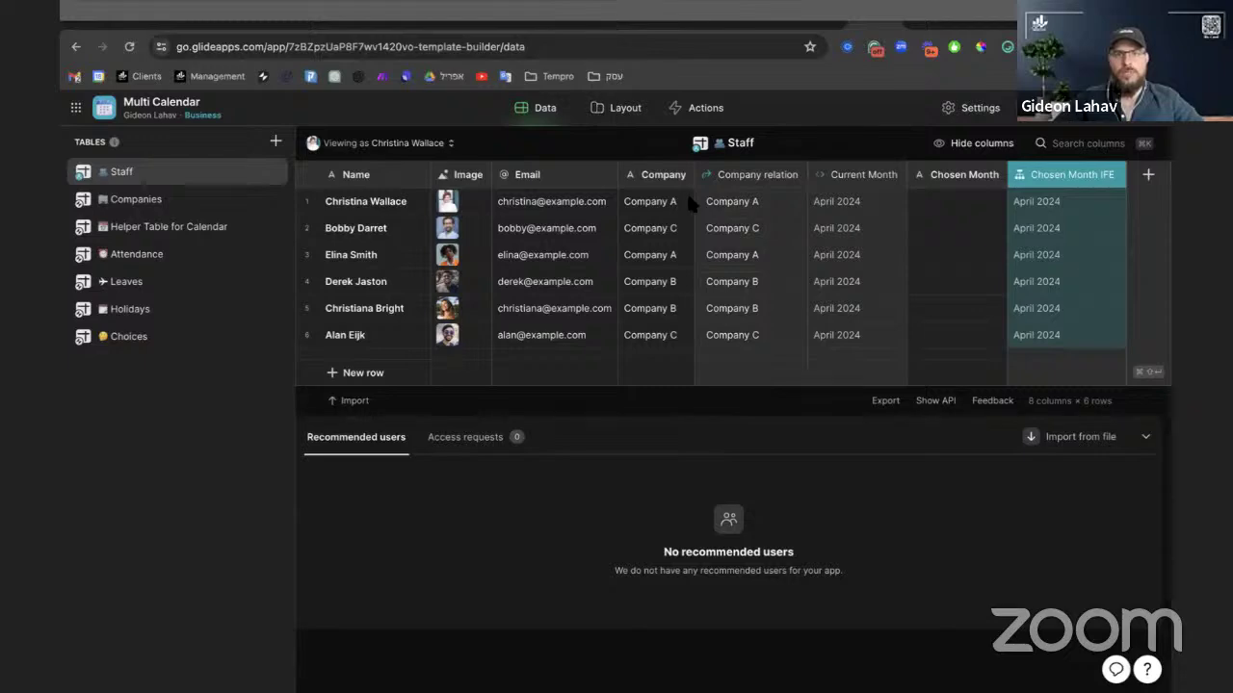
{"action": "left_click", "coordinate": [981, 258]}
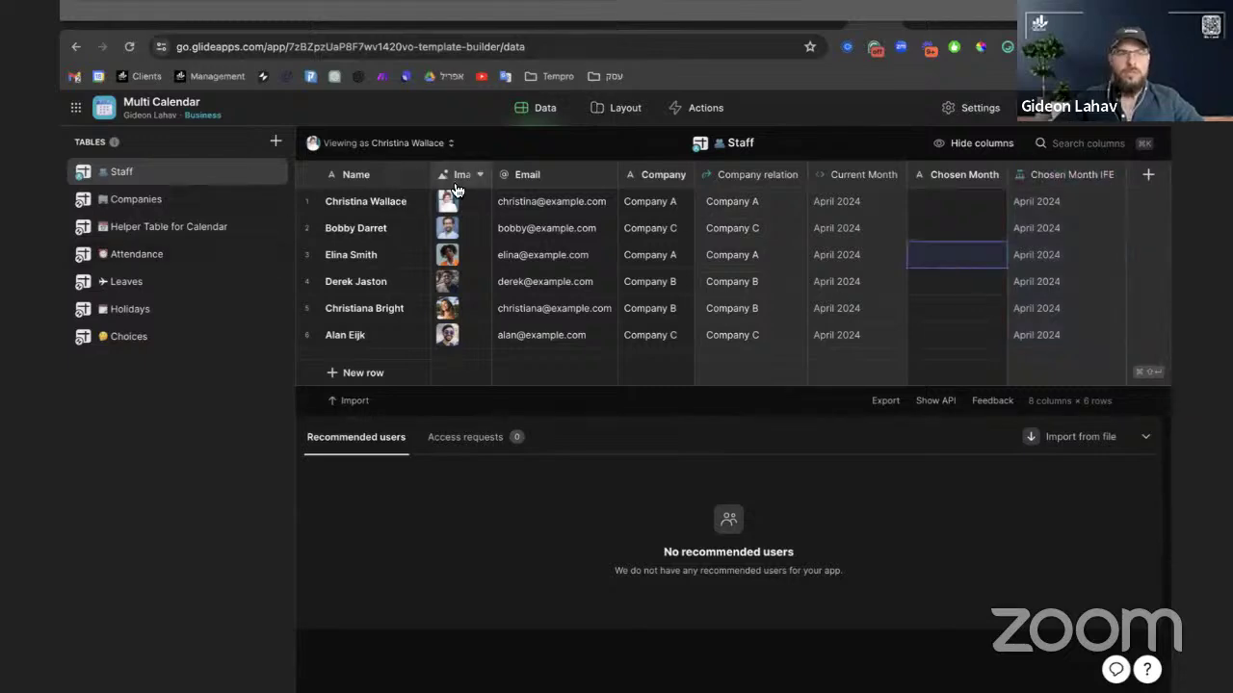
Look through the Attendance and Choices tables, and return to the Helper Table for Calendar
{"action": "left_click", "coordinate": [183, 228]}
{"action": "left_click", "coordinate": [183, 256]}
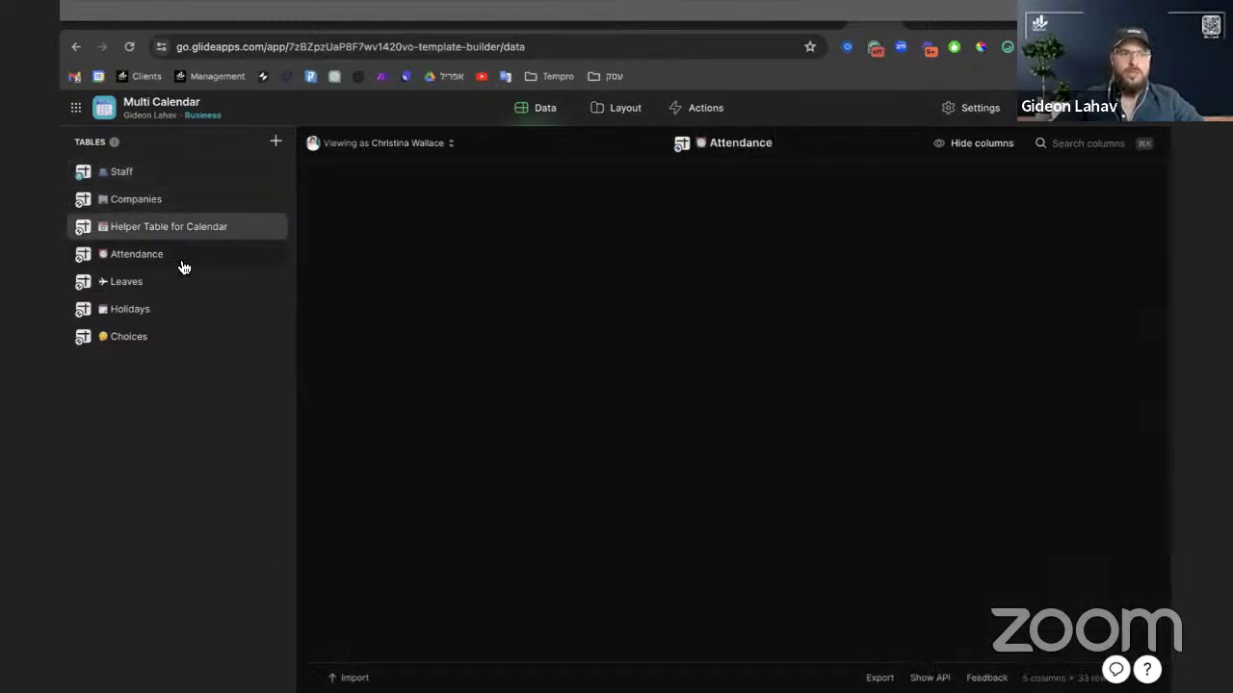
{"action": "left_click", "coordinate": [178, 336]}
{"action": "left_click", "coordinate": [181, 231]}
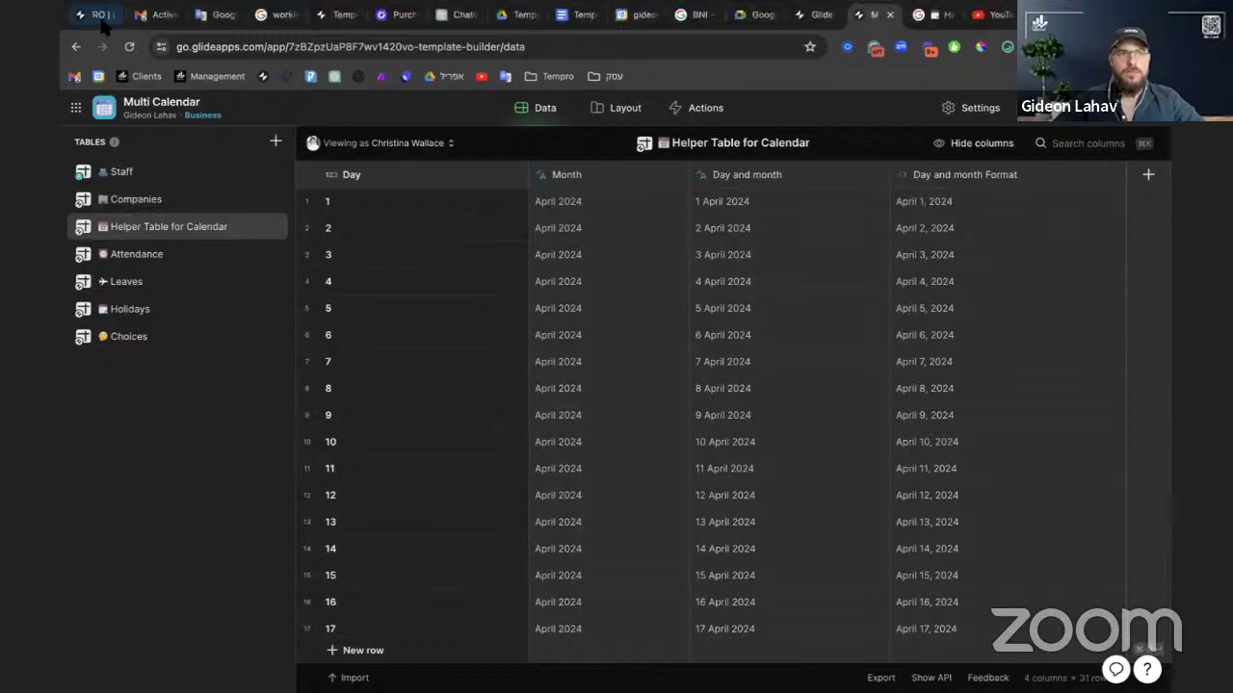
Switch to the RO | Line Managers app, search its columns for "list", and open the Leaves table
{"action": "left_click", "coordinate": [96, 17]}
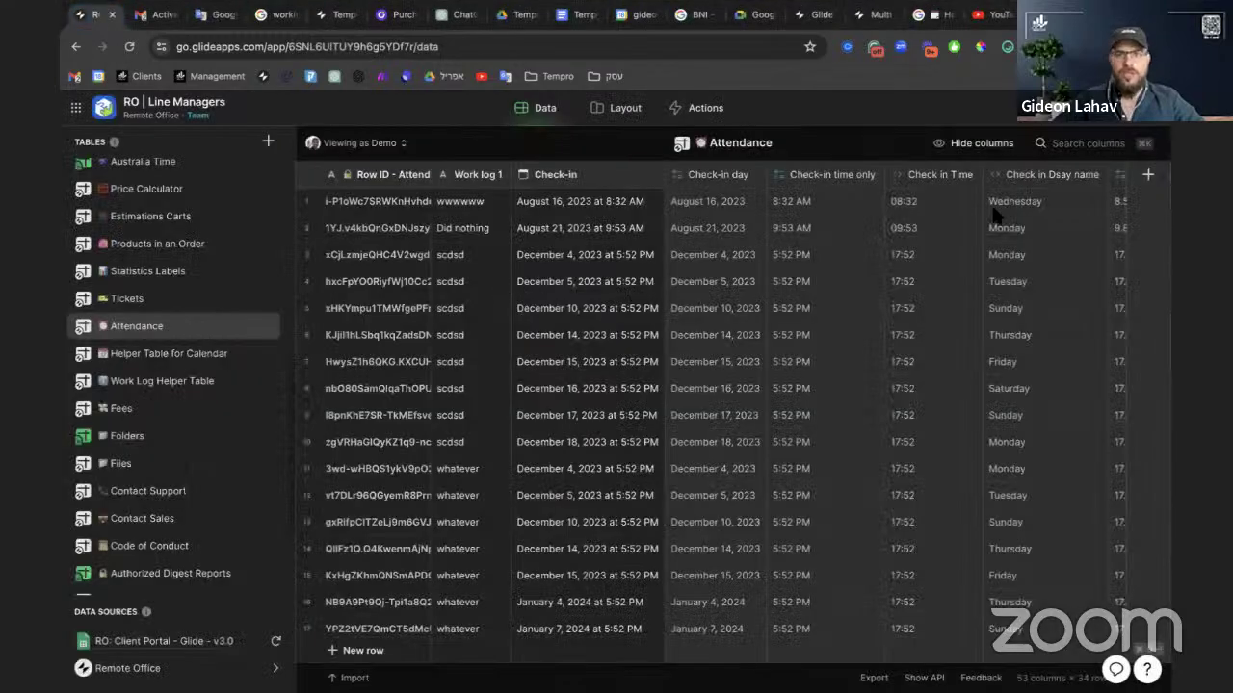
{"action": "left_click", "coordinate": [1083, 144]}
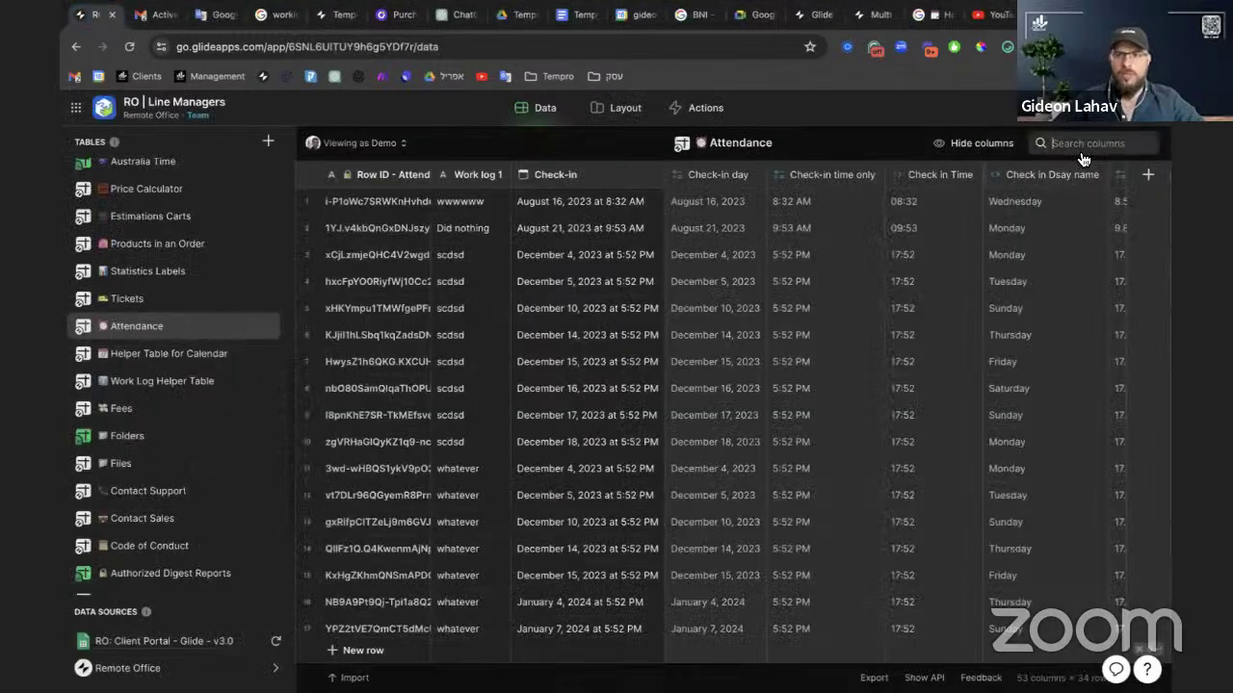
{"action": "type", "text": "lis"}
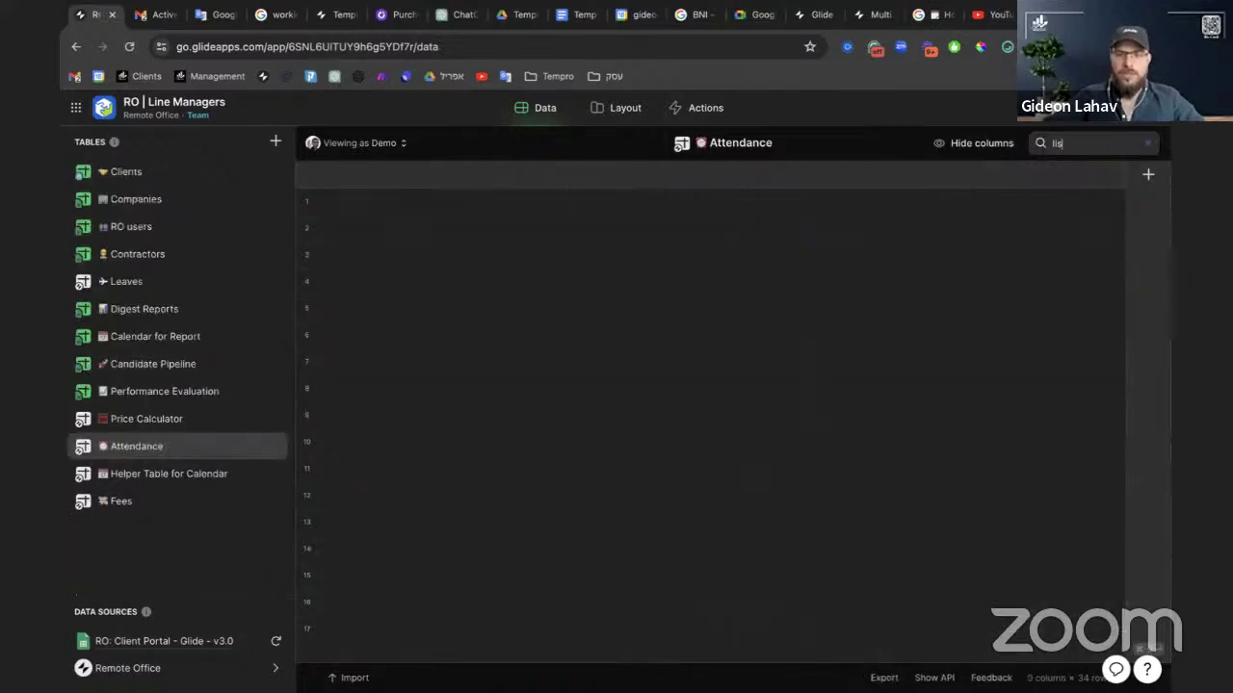
{"action": "type", "text": "t"}
{"action": "left_click", "coordinate": [127, 281]}
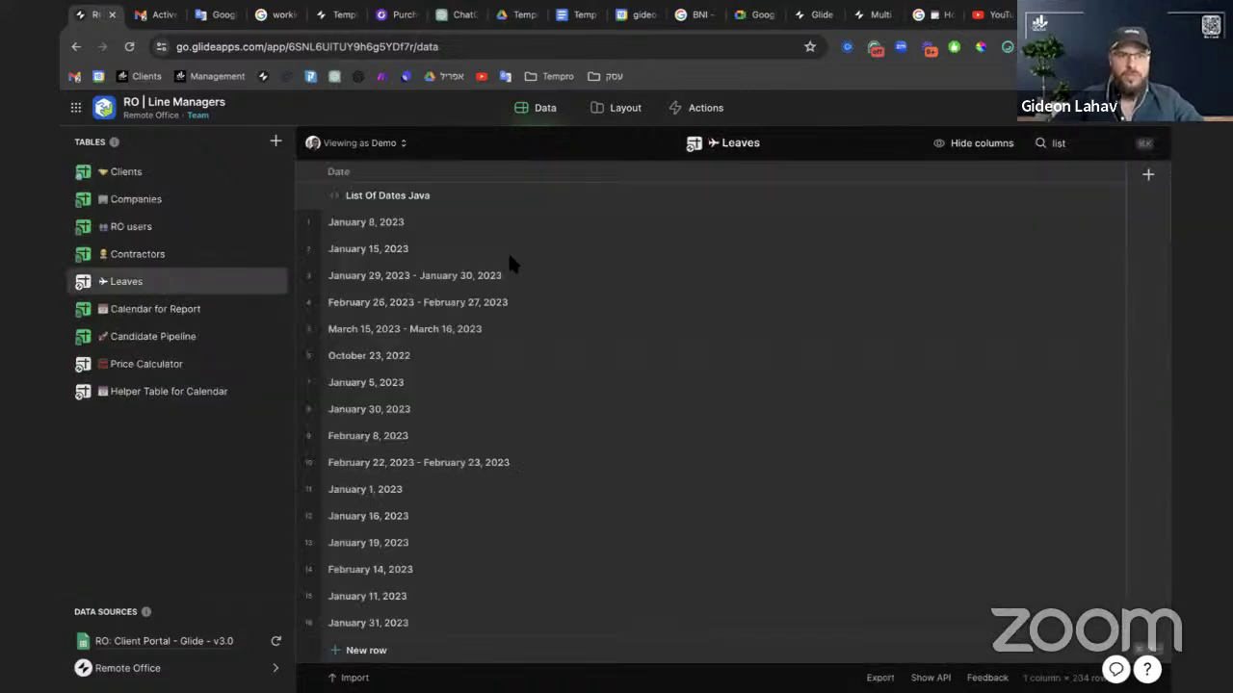
Select all the JavaScript code of the List Of Dates Java column, and close its settings, discarding any changes
{"action": "left_click", "coordinate": [473, 197]}
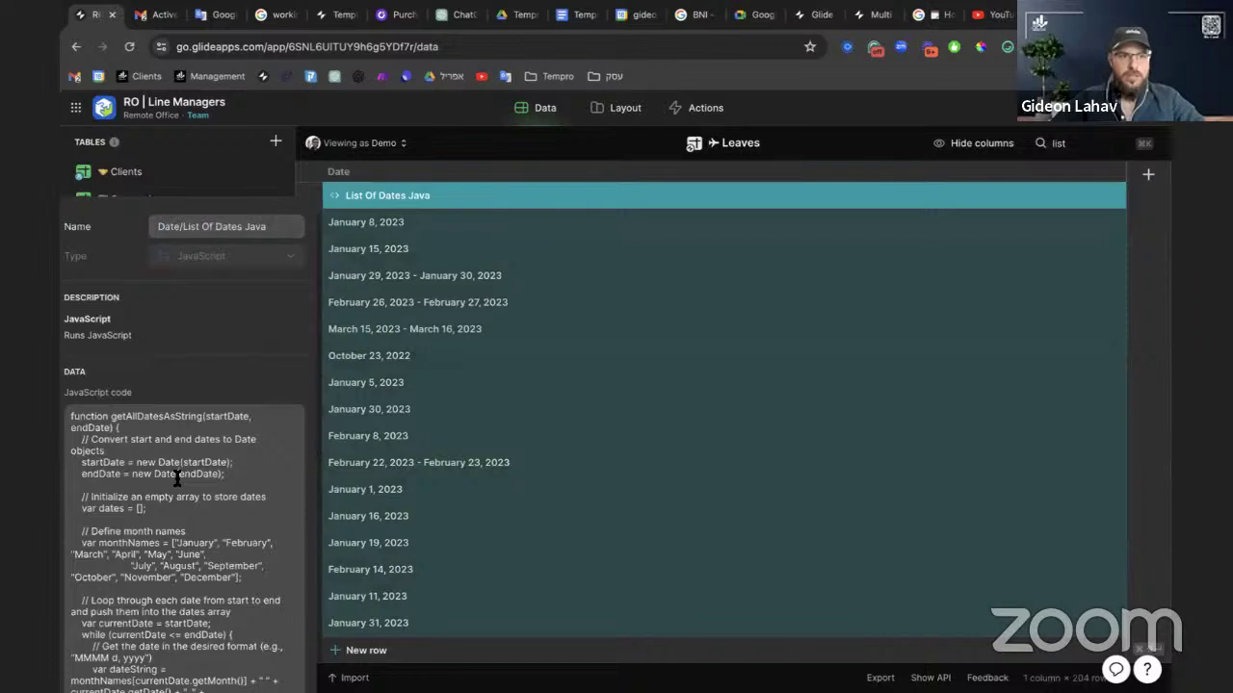
{"action": "key", "text": "ctrl+a"}
{"action": "left_click", "coordinate": [592, 249]}
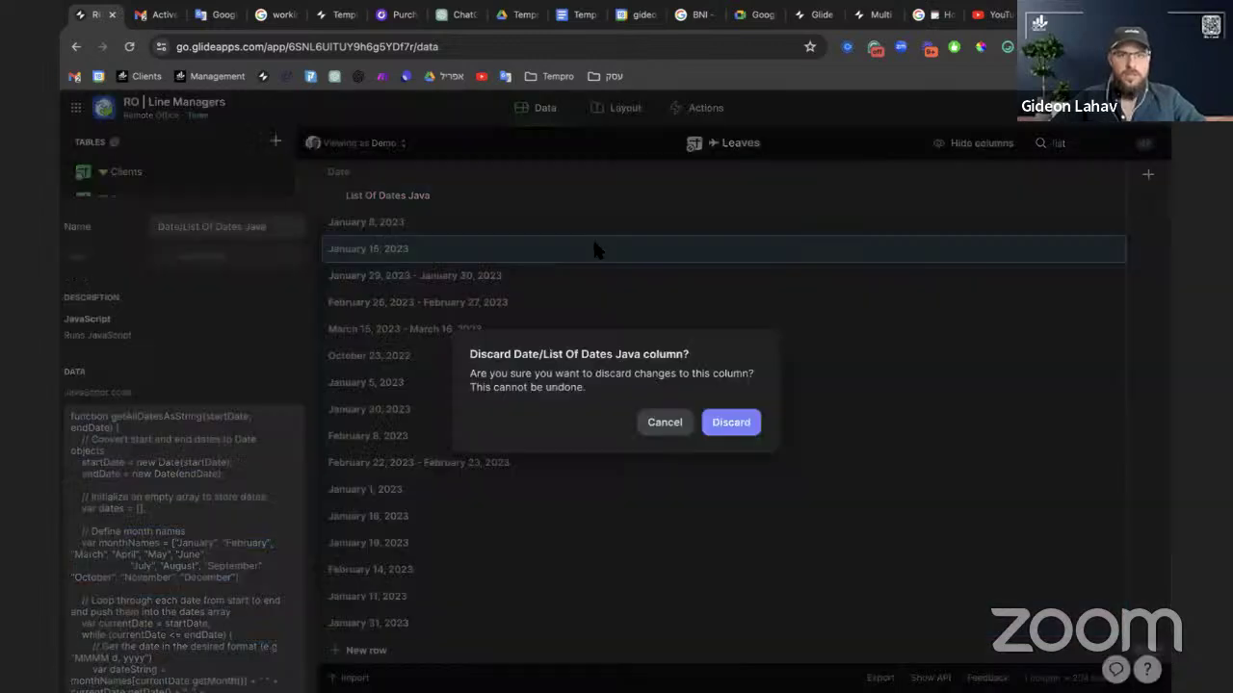
{"action": "left_click", "coordinate": [723, 422]}
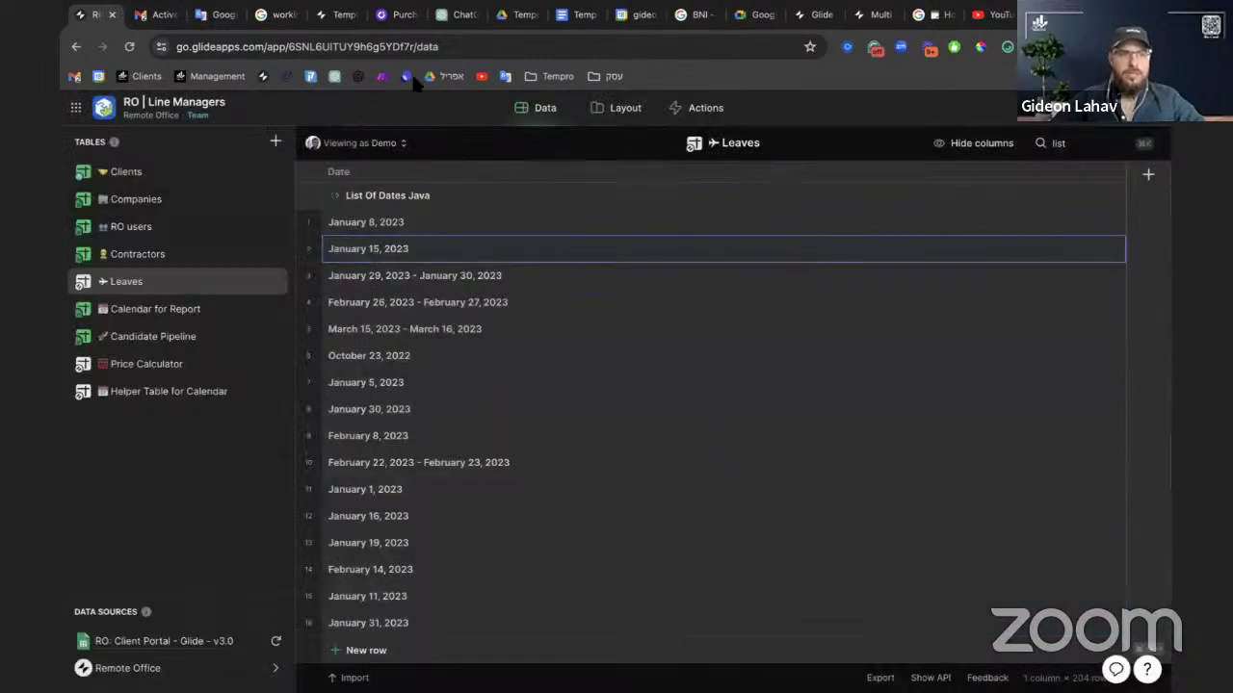
Return to the Multi Calendar app and examine the Day and month Format values in the Helper Table for Calendar
{"action": "left_click", "coordinate": [869, 15]}
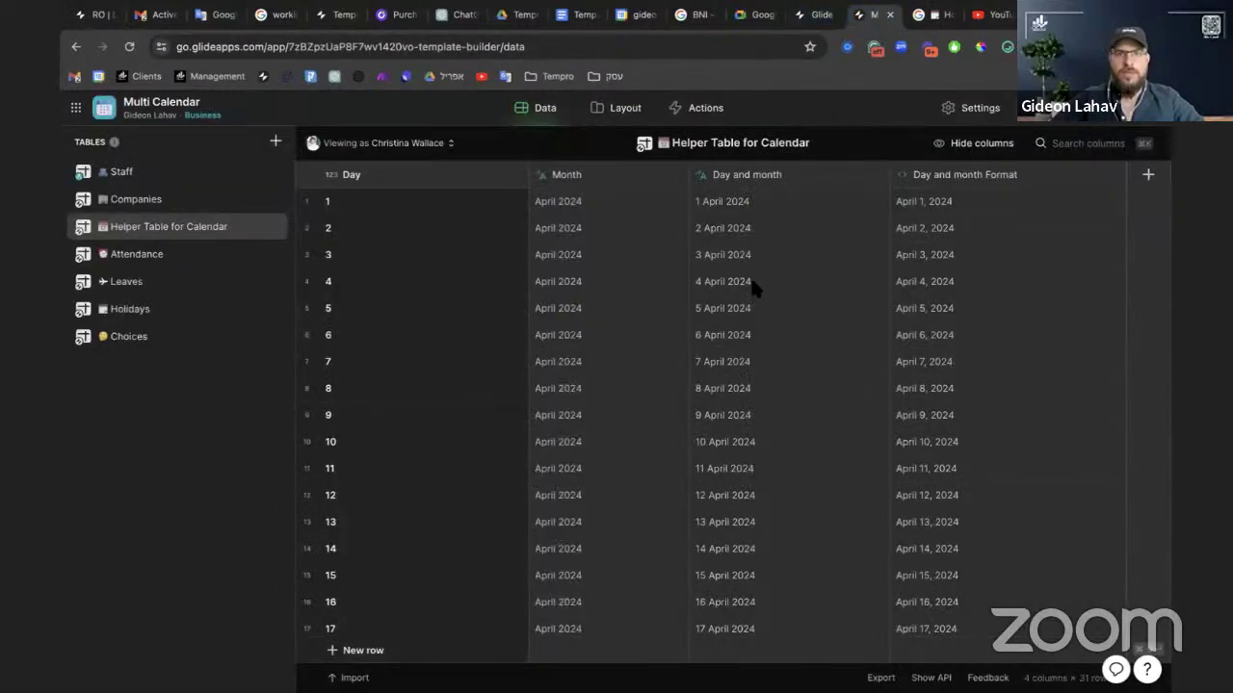
{"action": "left_click_drag", "start_coordinate": [932, 210], "coordinate": [937, 420]}
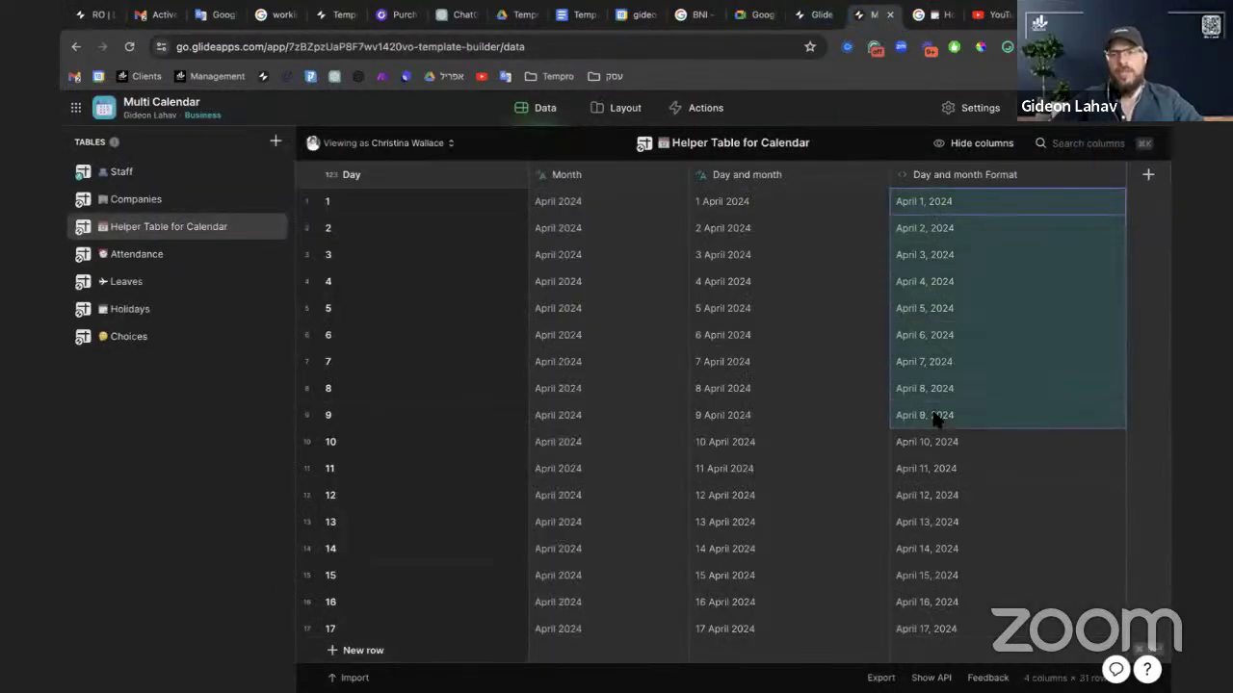
{"action": "left_click_drag", "start_coordinate": [946, 241], "coordinate": [939, 525]}
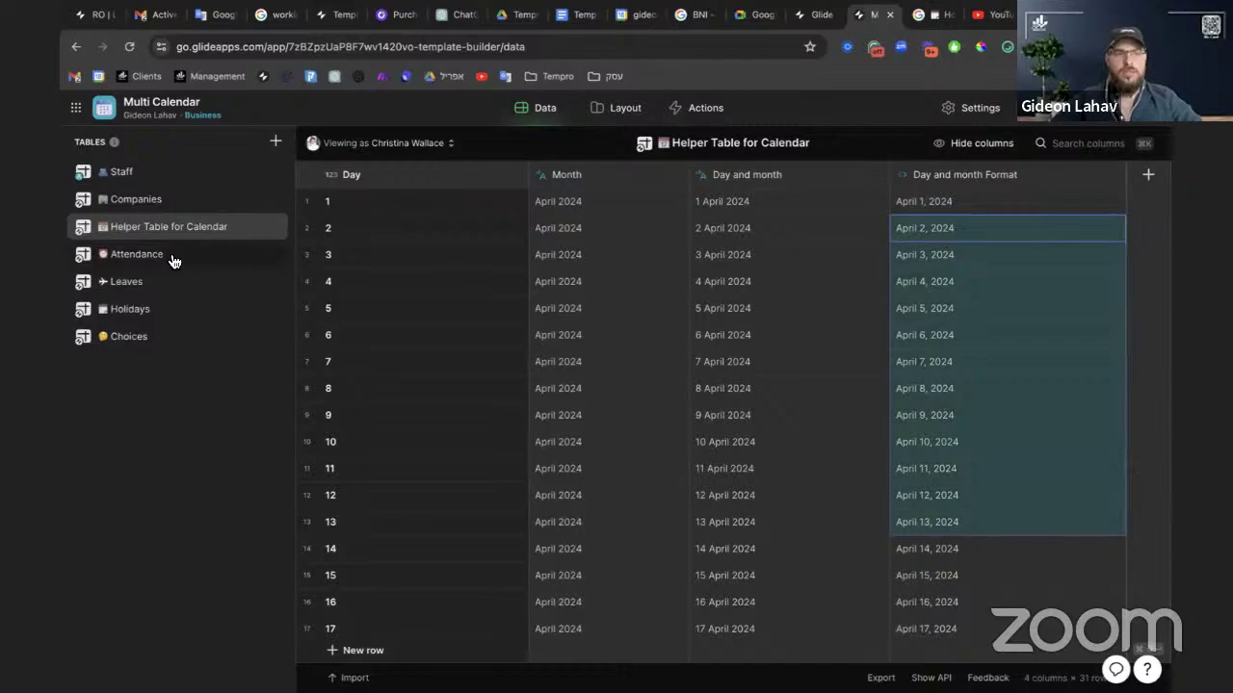
Look through the Leaves and Holidays tables, and examine the Check-in and Check-out dates in the Attendance table
{"action": "left_click", "coordinate": [159, 287]}
{"action": "left_click", "coordinate": [160, 312]}
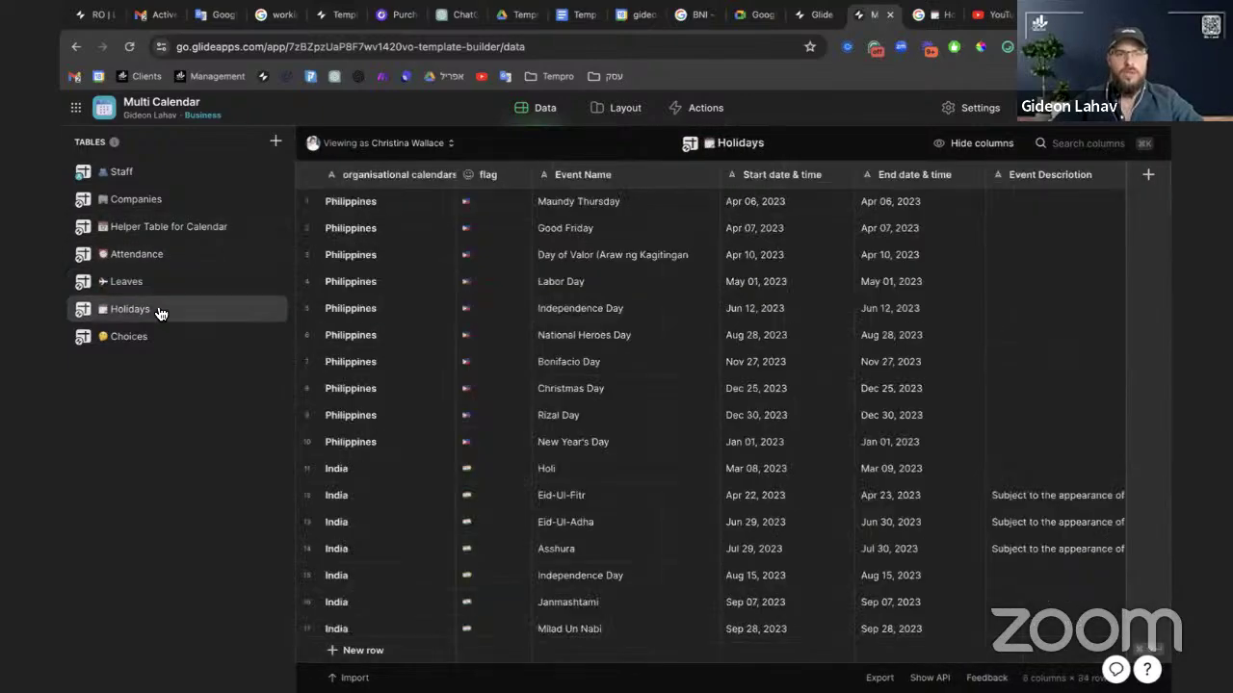
{"action": "left_click", "coordinate": [155, 282]}
{"action": "left_click", "coordinate": [152, 257]}
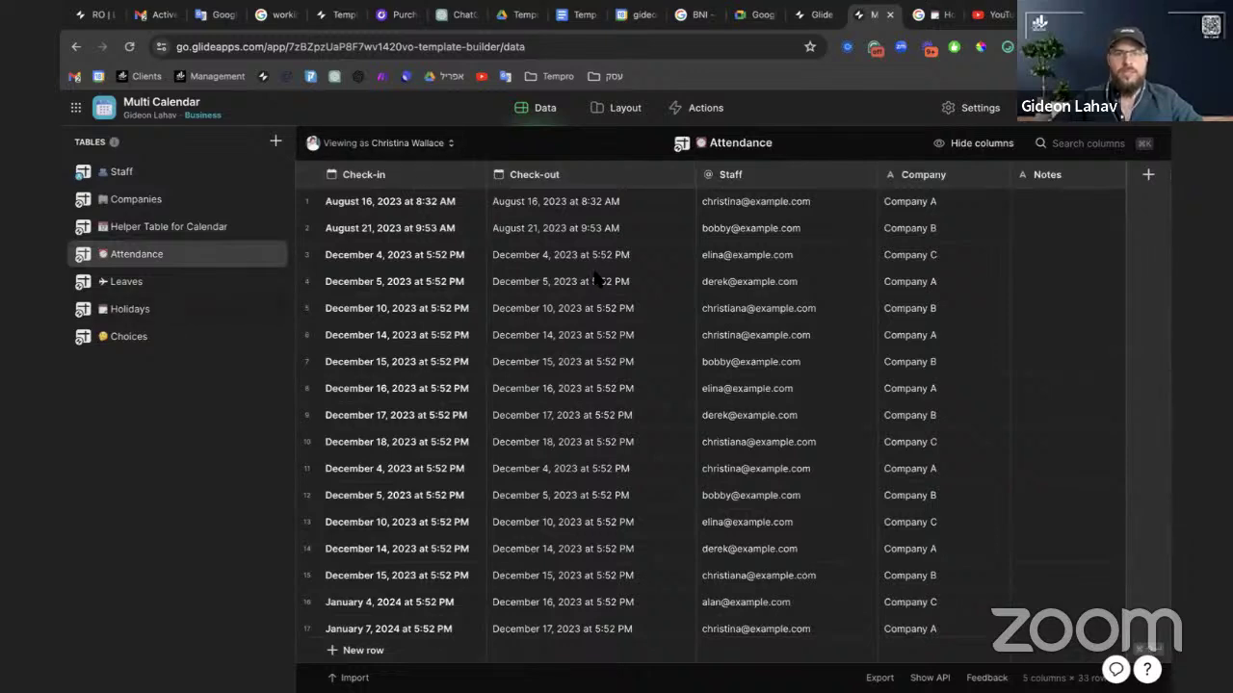
{"action": "left_click", "coordinate": [386, 204]}
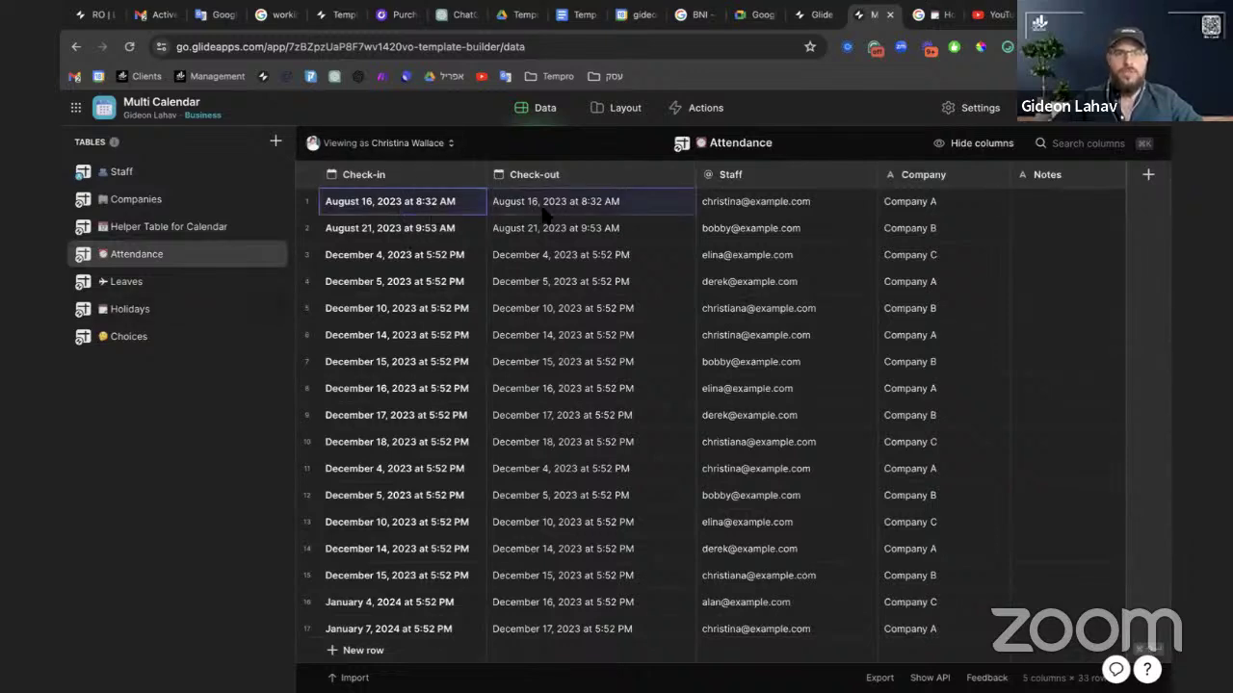
{"action": "left_click", "coordinate": [436, 239]}
{"action": "left_click", "coordinate": [460, 320]}
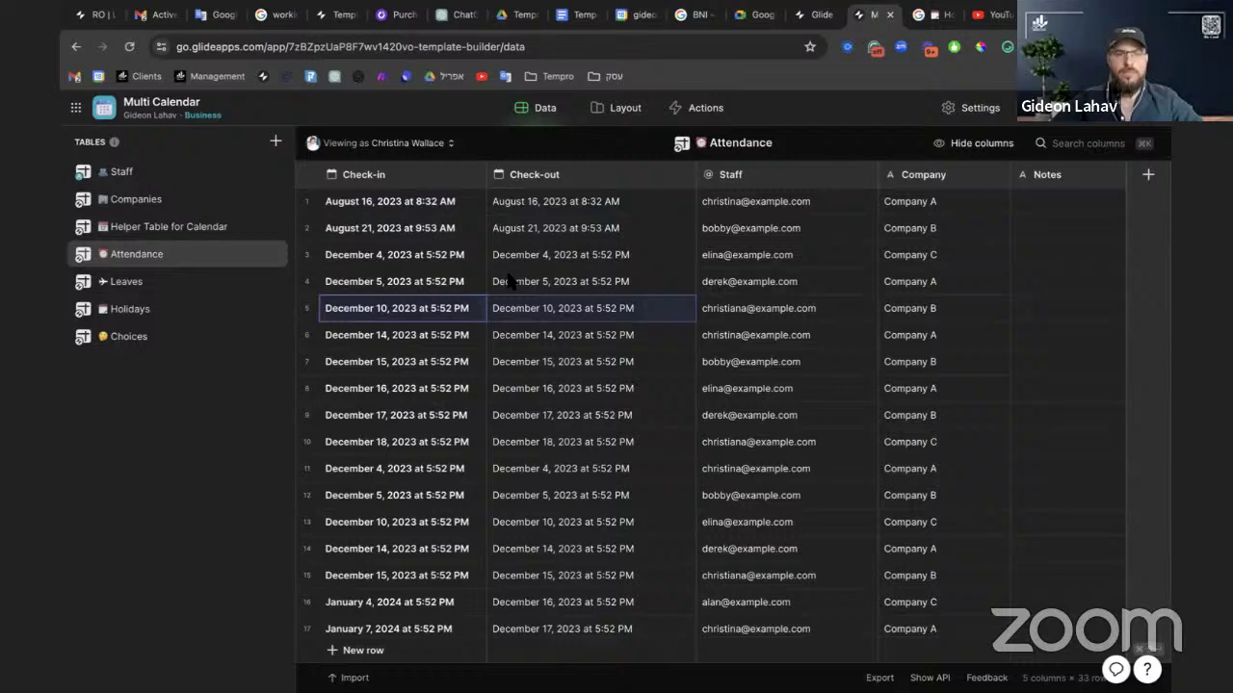
{"action": "left_click", "coordinate": [424, 184]}
{"action": "left_click", "coordinate": [473, 175]}
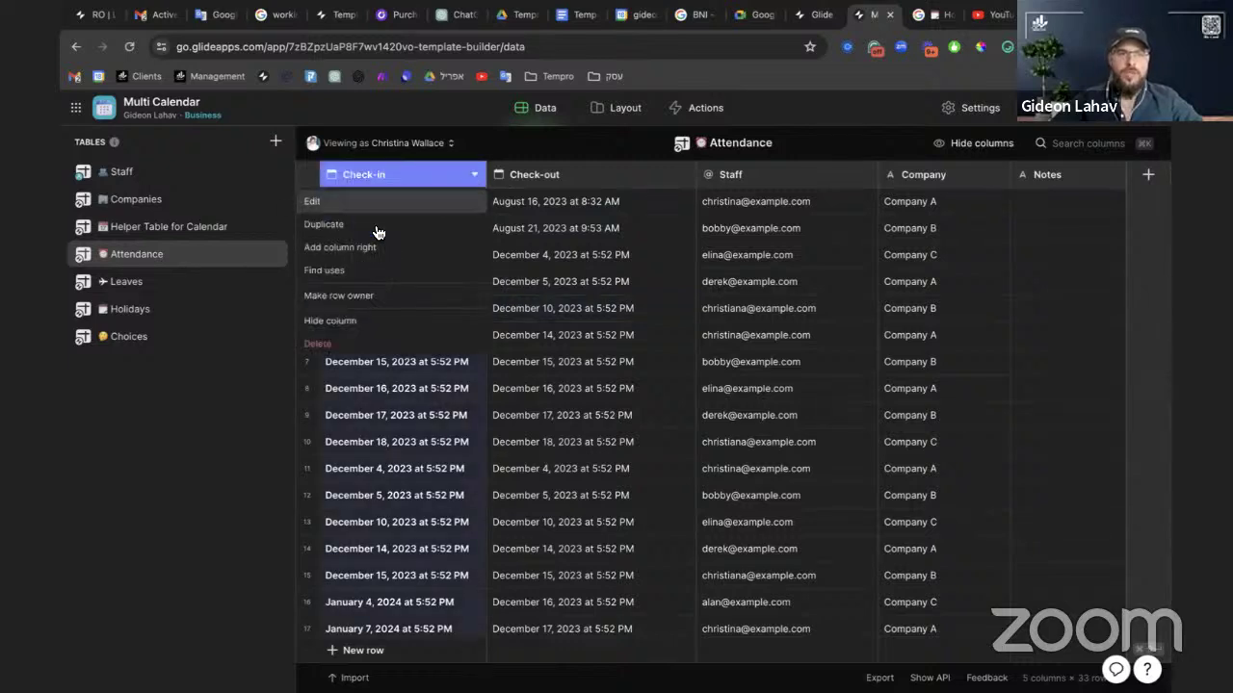
{"action": "left_click", "coordinate": [362, 249]}
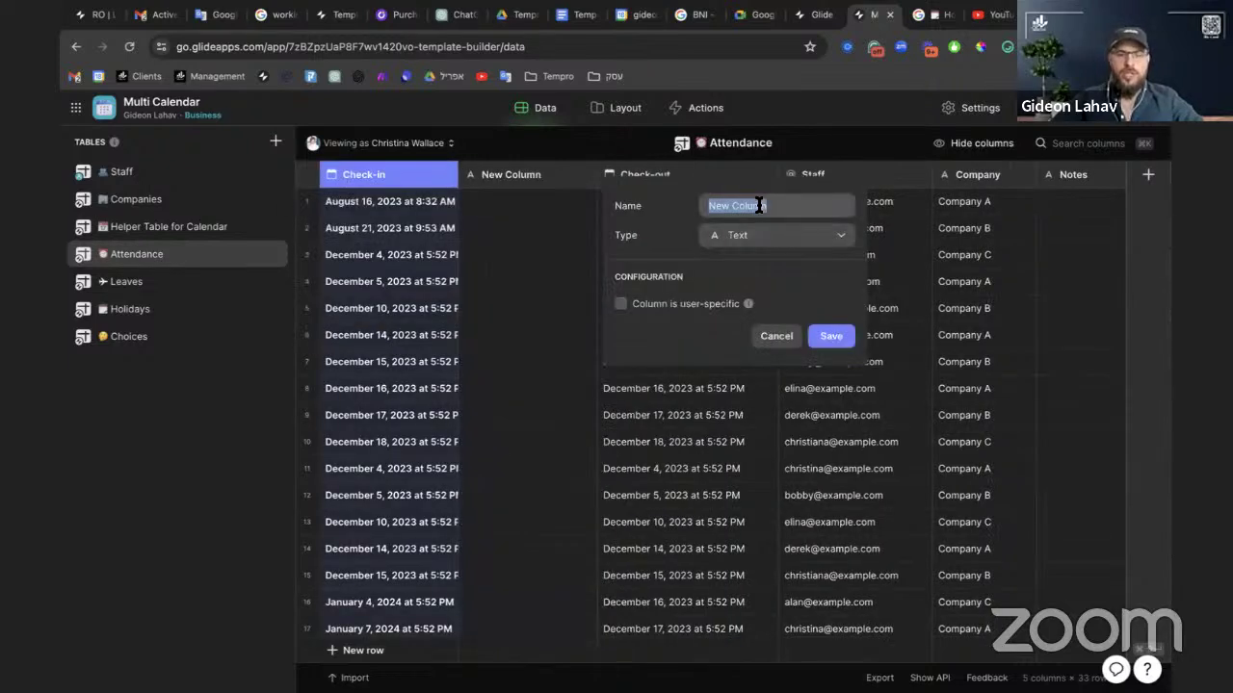
{"action": "left_click", "coordinate": [776, 335]}
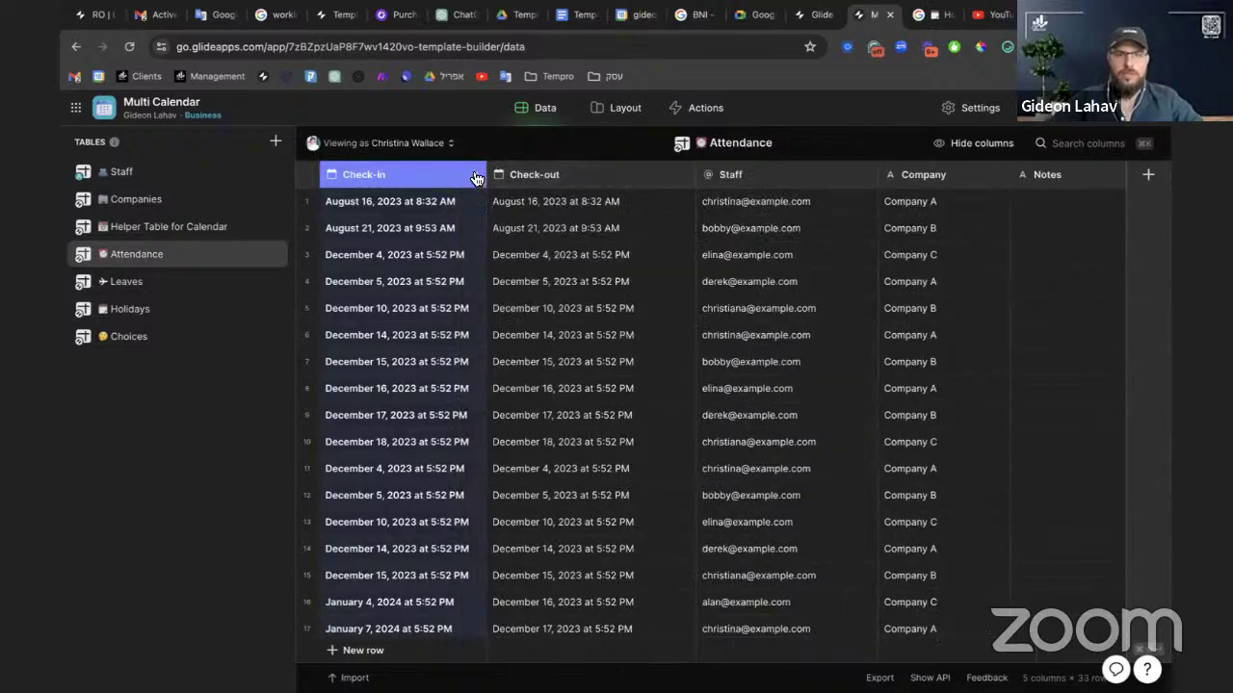
Duplicate the Attendance table's Check-in column and name the copy "Check-in Only date"
{"action": "left_click", "coordinate": [475, 179]}
{"action": "left_click", "coordinate": [433, 228]}
{"action": "double_click", "coordinate": [771, 206]}
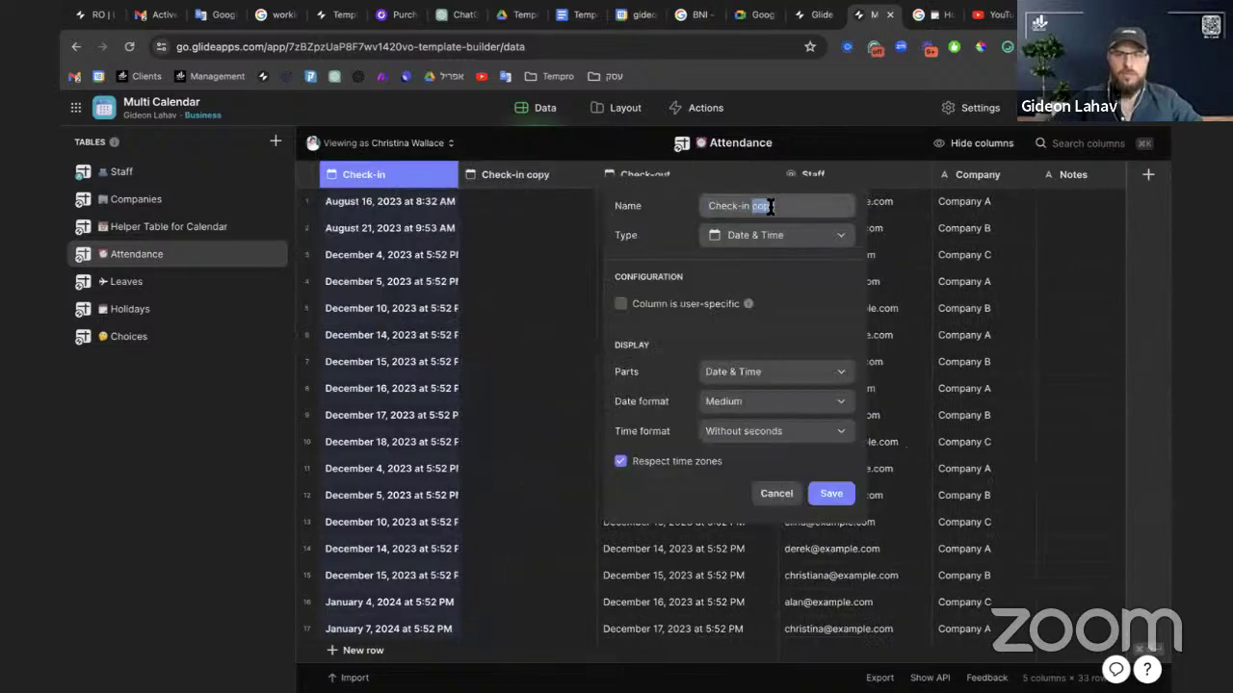
{"action": "type", "text": "DAY"}
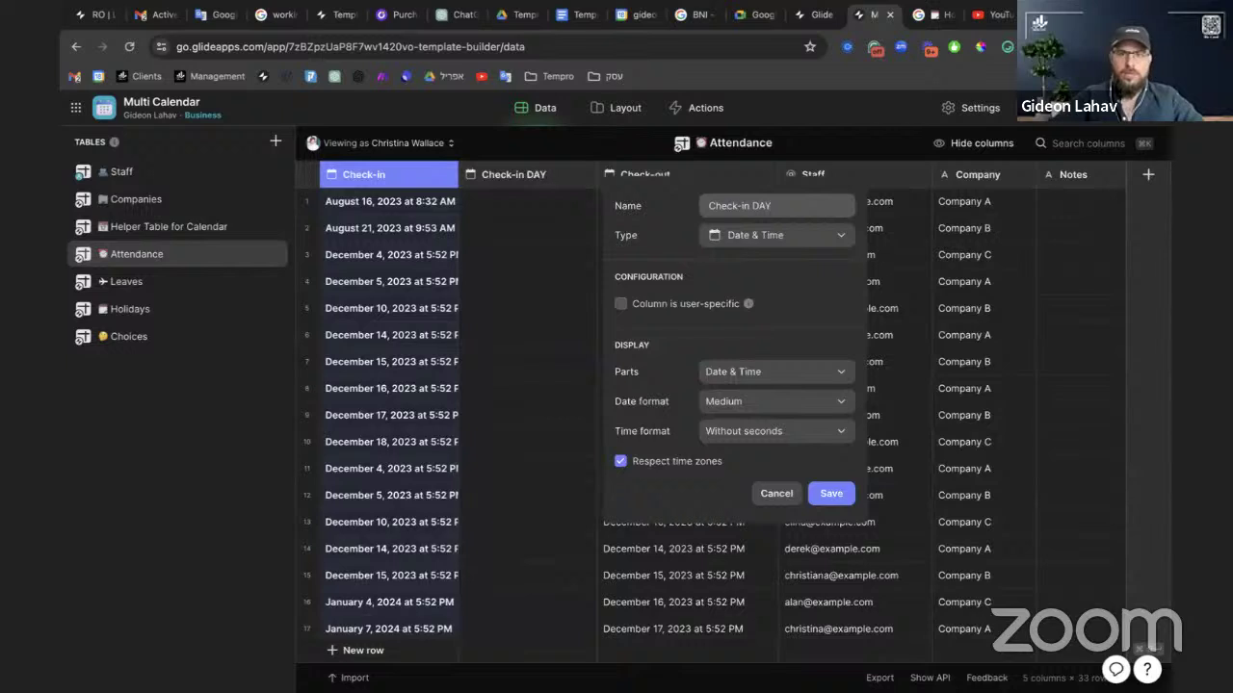
{"action": "type", "text": "Only date"}
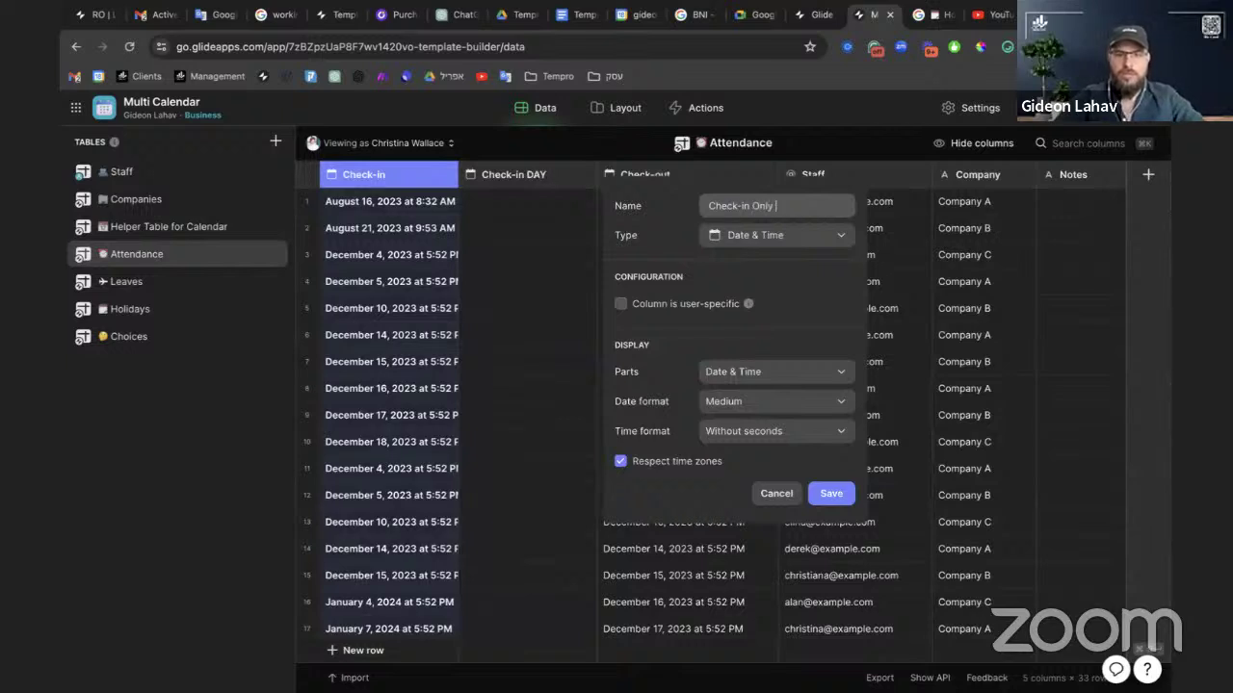
Make the Check-in Only date column a Math column with the formula "date", replaced by the Check-in column
{"action": "left_click", "coordinate": [770, 235]}
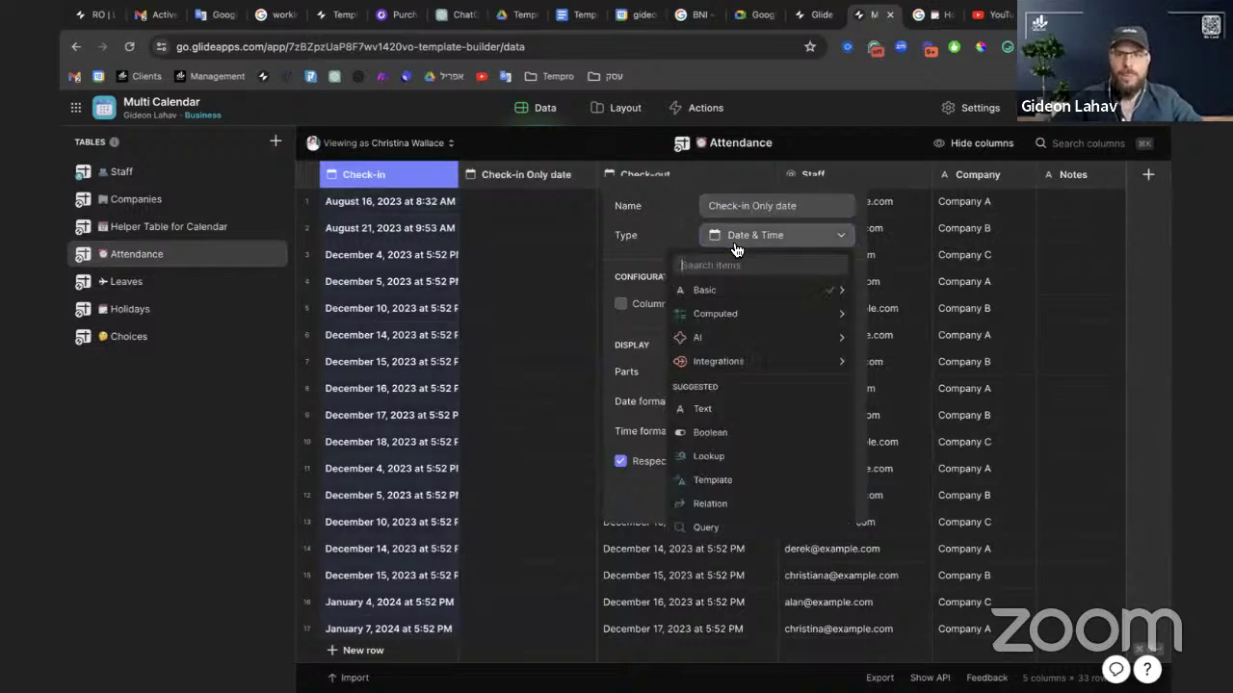
{"action": "type", "text": "math"}
{"action": "key", "text": "Return"}
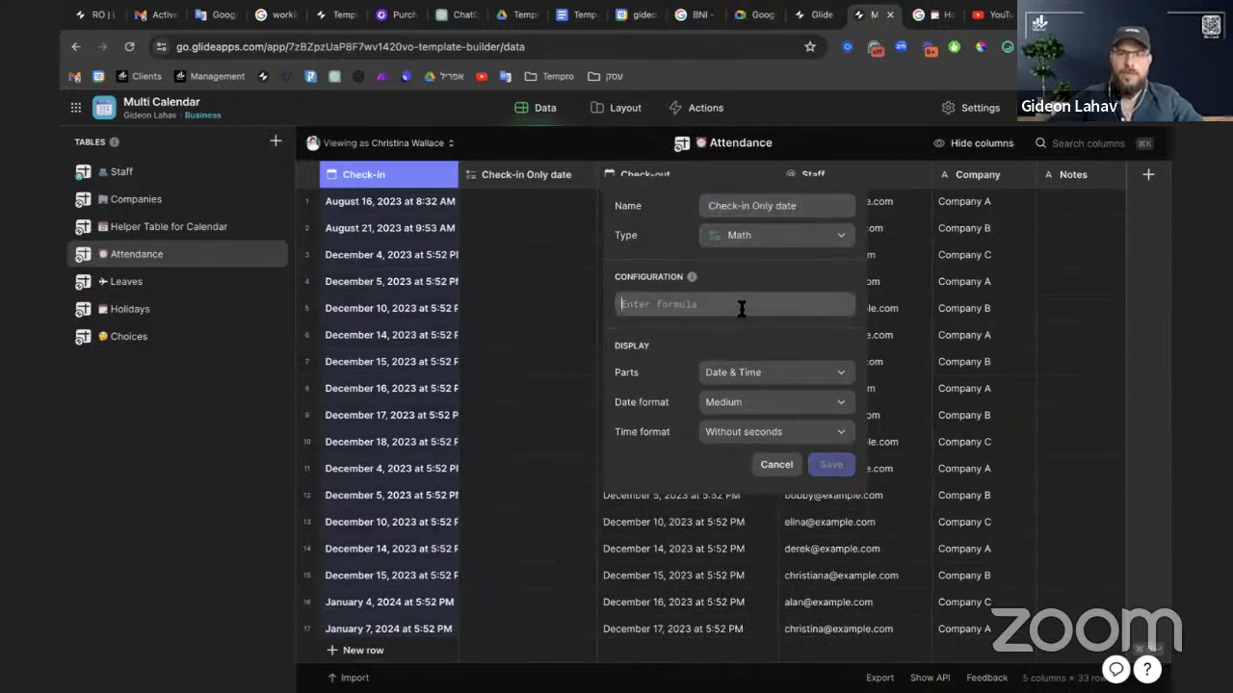
{"action": "left_click", "coordinate": [742, 305]}
{"action": "type", "text": "date"}
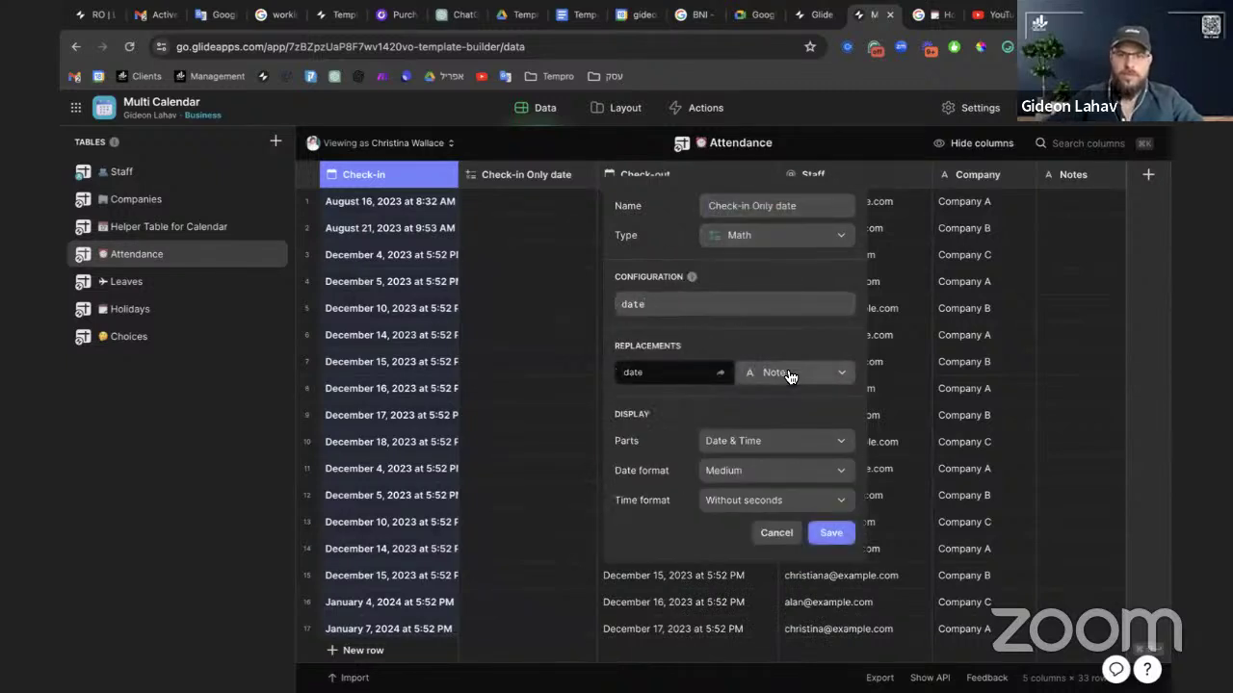
{"action": "left_click", "coordinate": [789, 372]}
{"action": "left_click", "coordinate": [761, 478]}
Set the Check-in Only date column to display Date only, save it, and return to the Helper Table for Calendar
{"action": "left_click", "coordinate": [744, 441]}
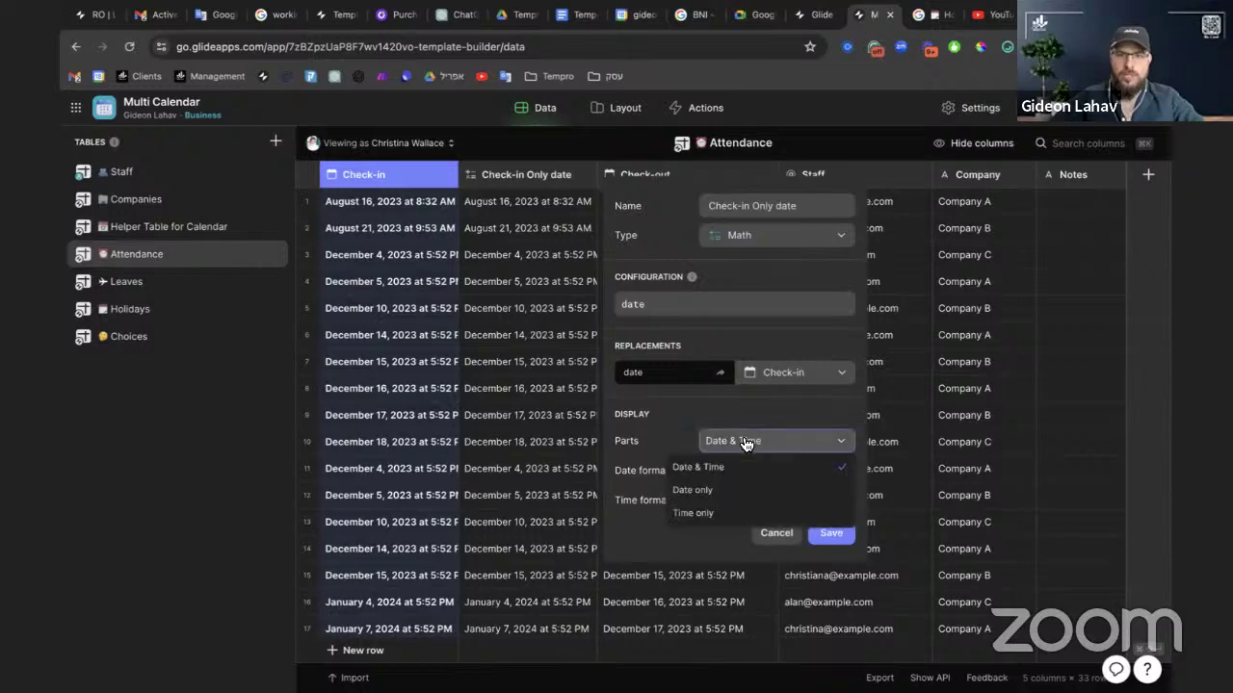
{"action": "left_click", "coordinate": [722, 489]}
{"action": "left_click", "coordinate": [829, 499]}
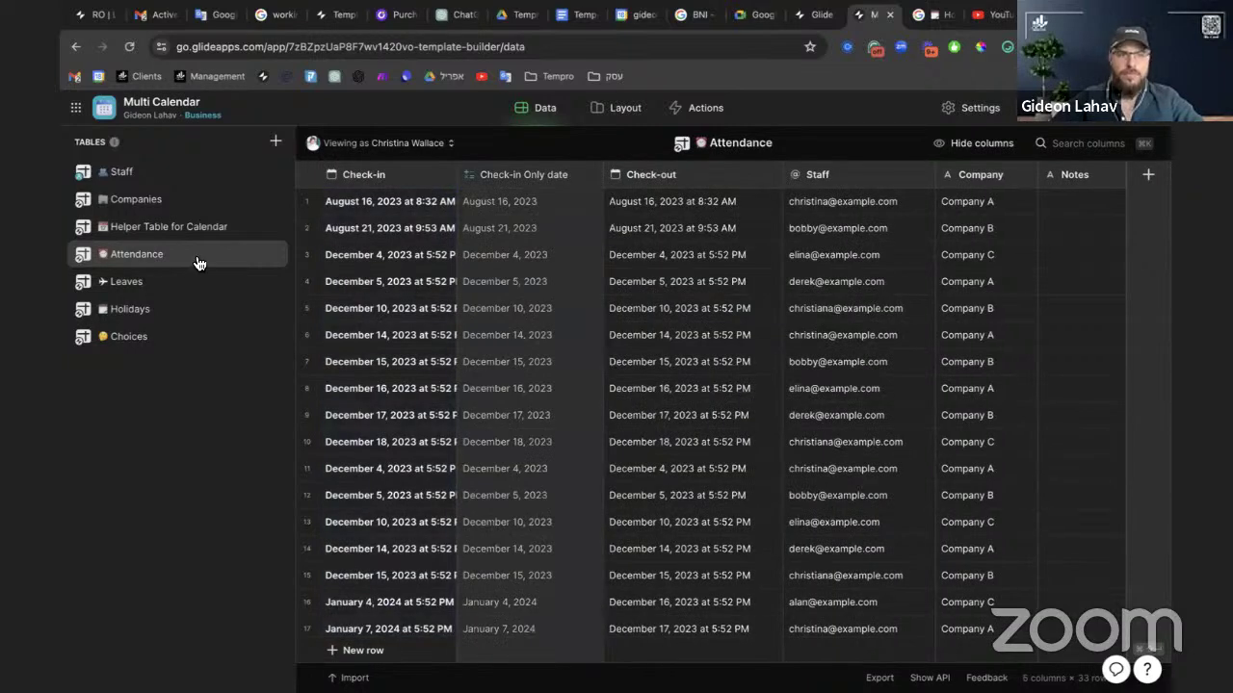
{"action": "left_click", "coordinate": [157, 229]}
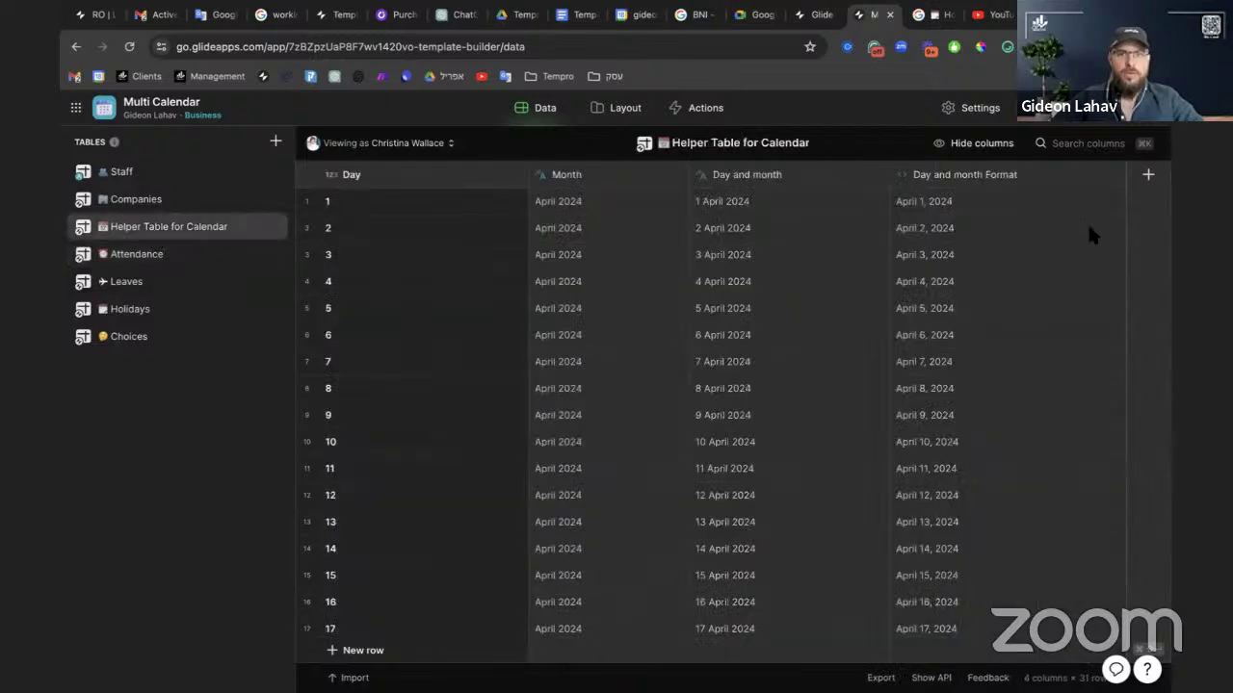
Copy the Attendance table's name and use it to name a new column in the Helper Table for Calendar
{"action": "left_click", "coordinate": [1147, 175]}
{"action": "left_click", "coordinate": [862, 335]}
{"action": "double_click", "coordinate": [126, 253]}
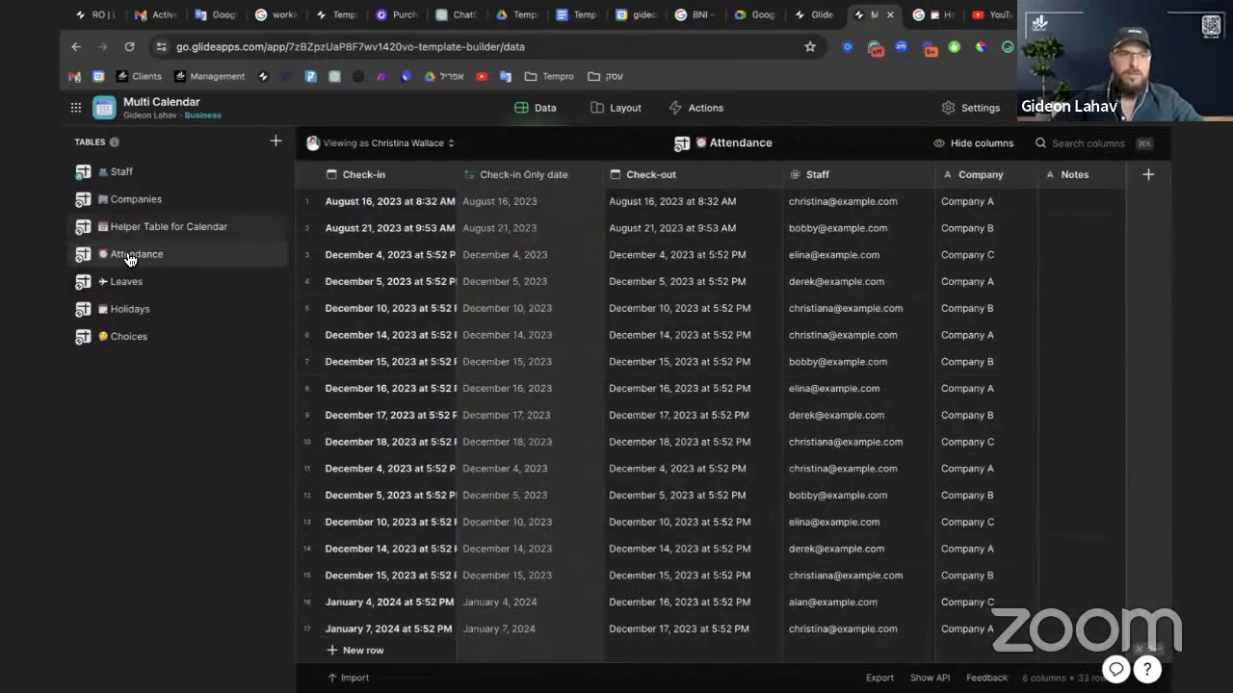
{"action": "key", "text": "ctrl+c"}
{"action": "left_click", "coordinate": [157, 227]}
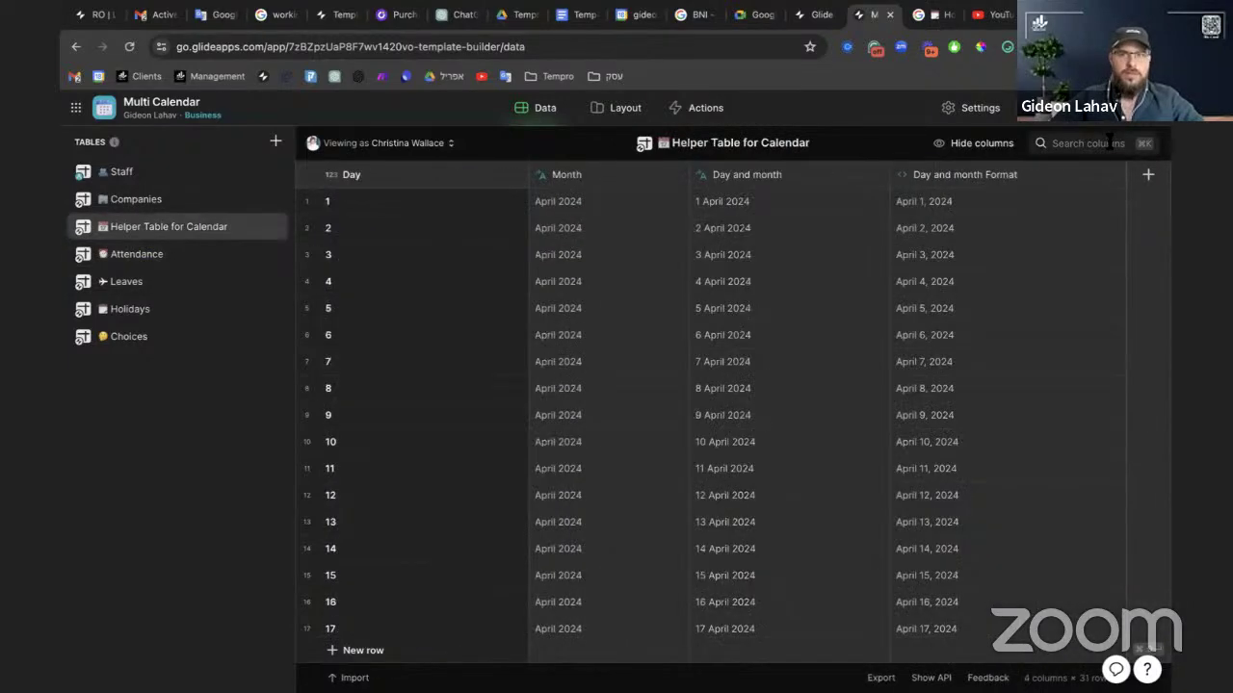
{"action": "left_click", "coordinate": [1147, 174]}
{"action": "key", "text": "ctrl+v"}
Set the new Attendance column's type to Relation
{"action": "left_click", "coordinate": [884, 244]}
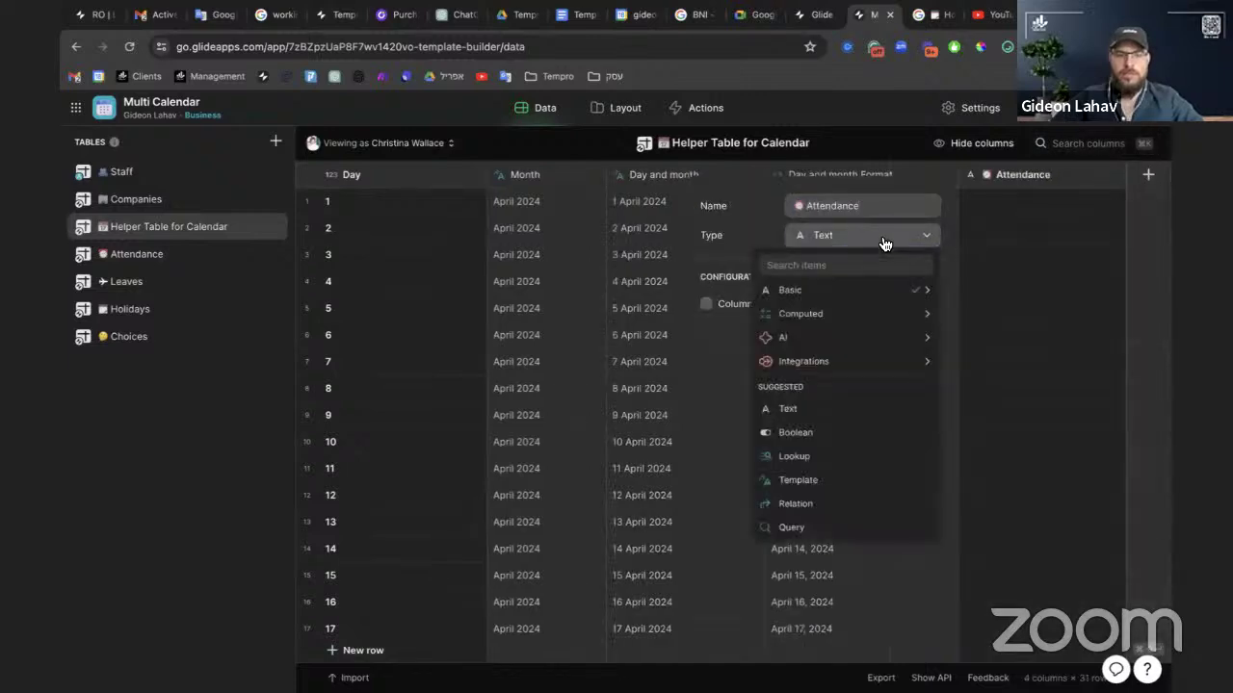
{"action": "type", "text": "qu"}
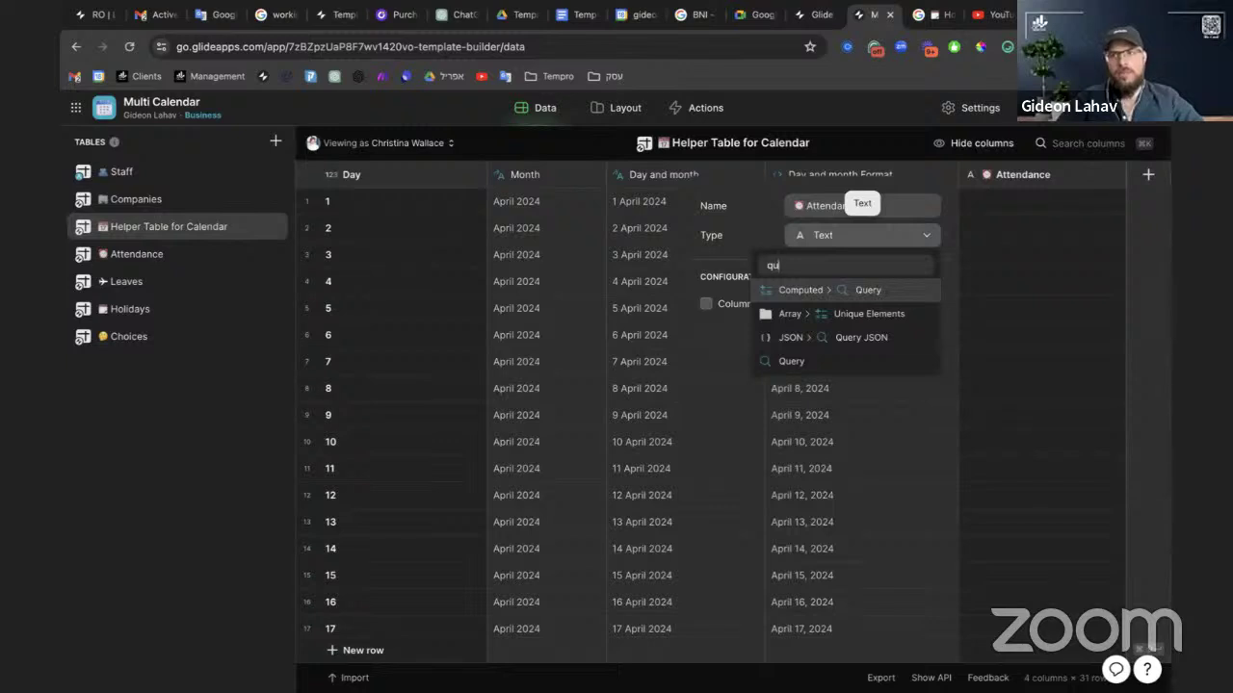
{"action": "key", "text": "BackSpace"}
{"action": "key", "text": "BackSpace"}
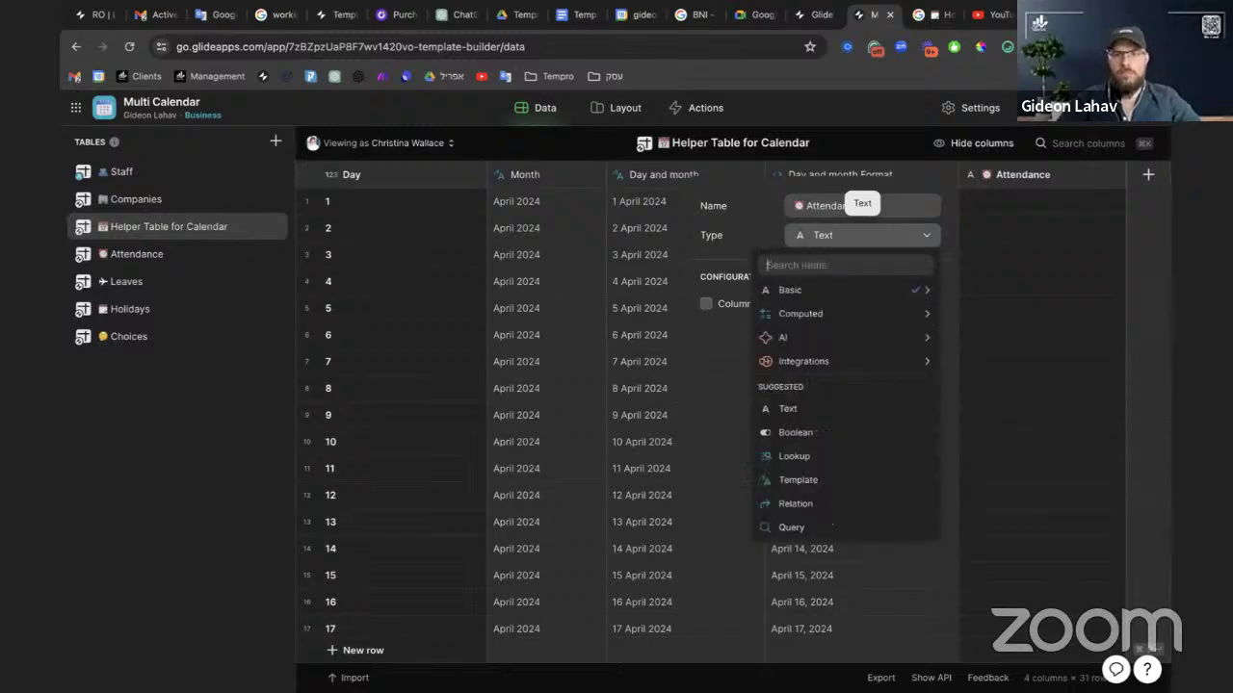
{"action": "type", "text": "re"}
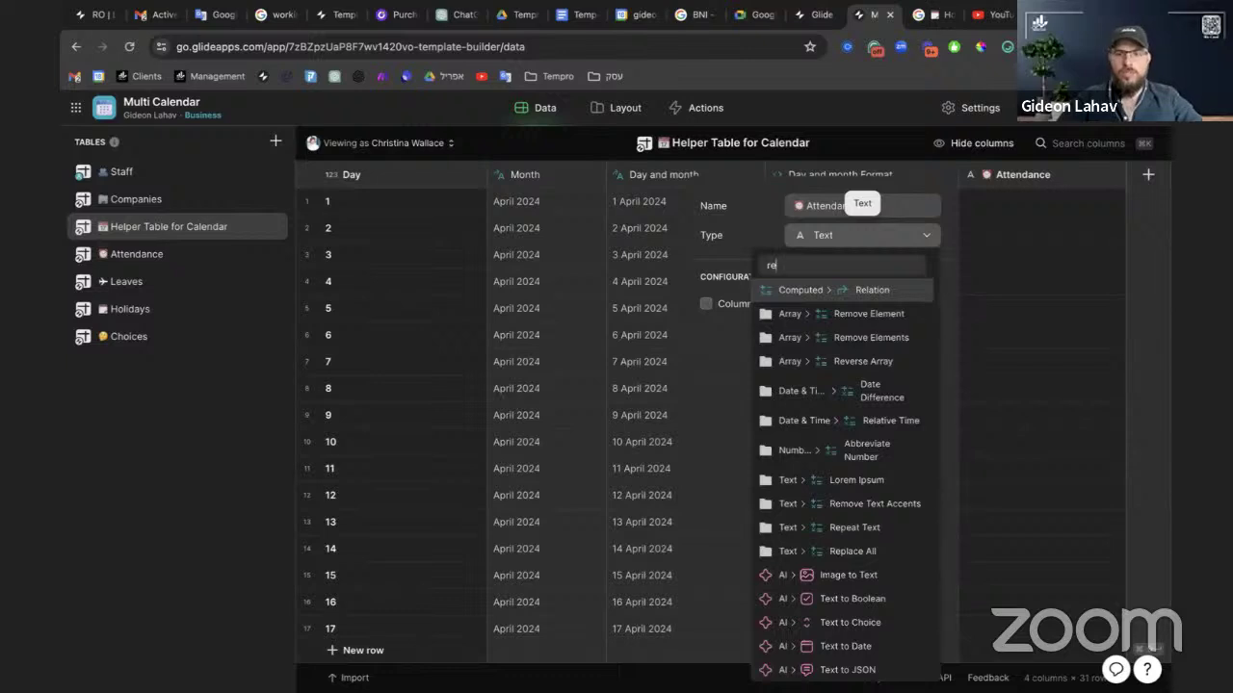
{"action": "left_click", "coordinate": [830, 290]}
Relate Day and month Format to Attendance > Check-in Only date with Match multiple on, save, and look through the rows for matches
{"action": "left_click", "coordinate": [834, 323]}
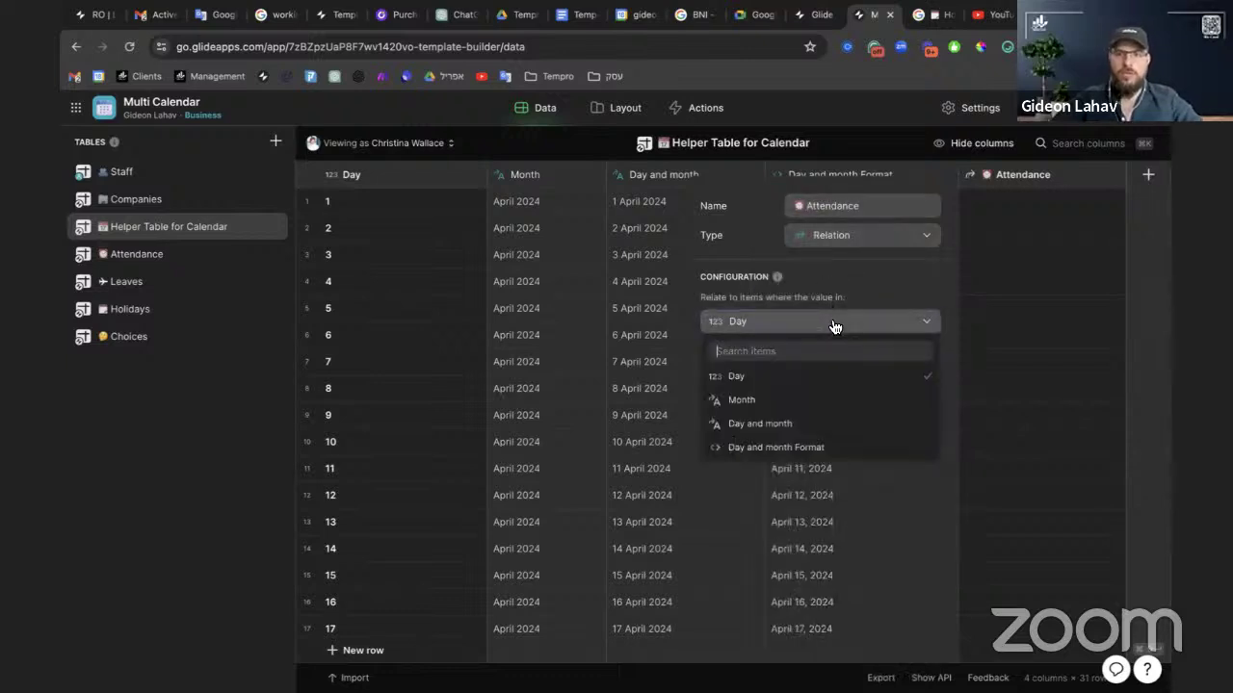
{"action": "left_click", "coordinate": [796, 447]}
{"action": "left_click", "coordinate": [805, 371]}
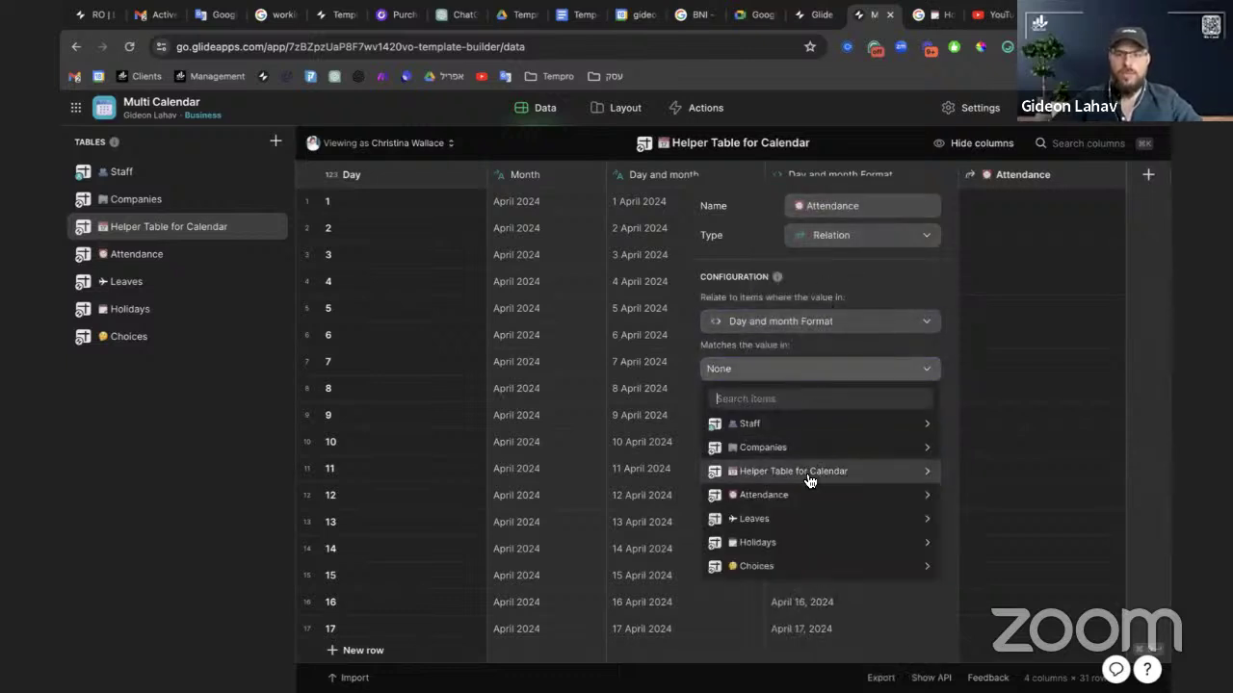
{"action": "mouse_move", "coordinate": [812, 519]}
{"action": "mouse_move", "coordinate": [992, 550]}
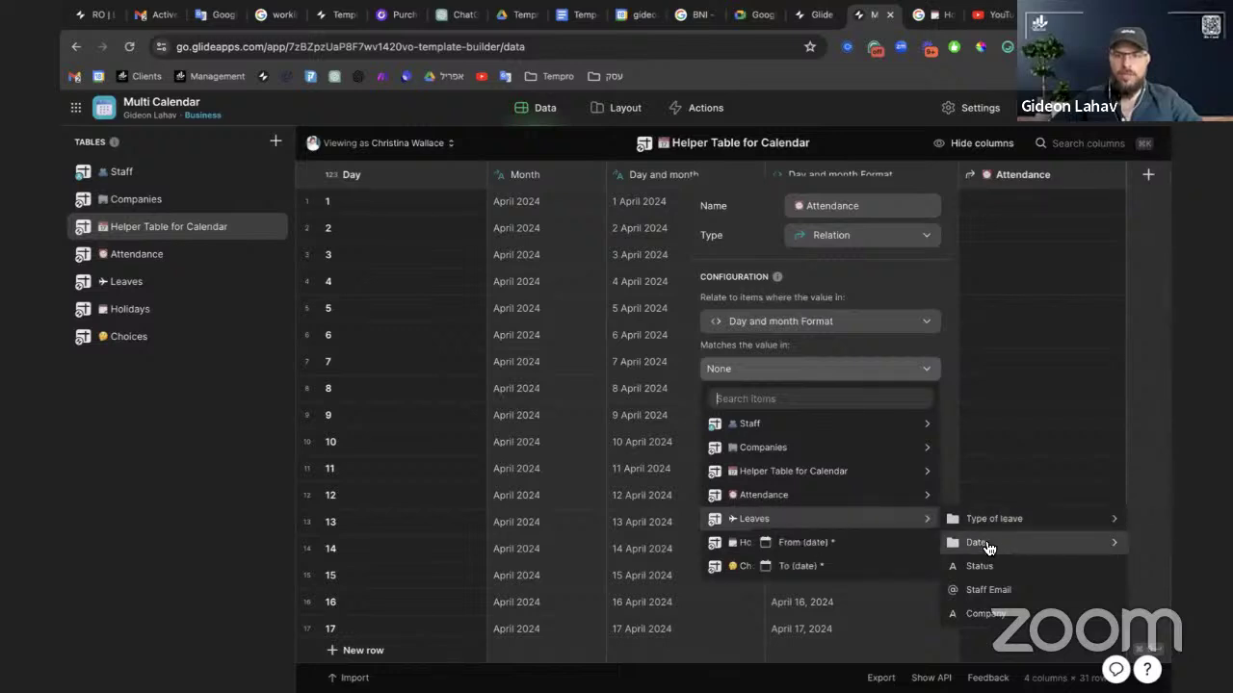
{"action": "mouse_move", "coordinate": [825, 495]}
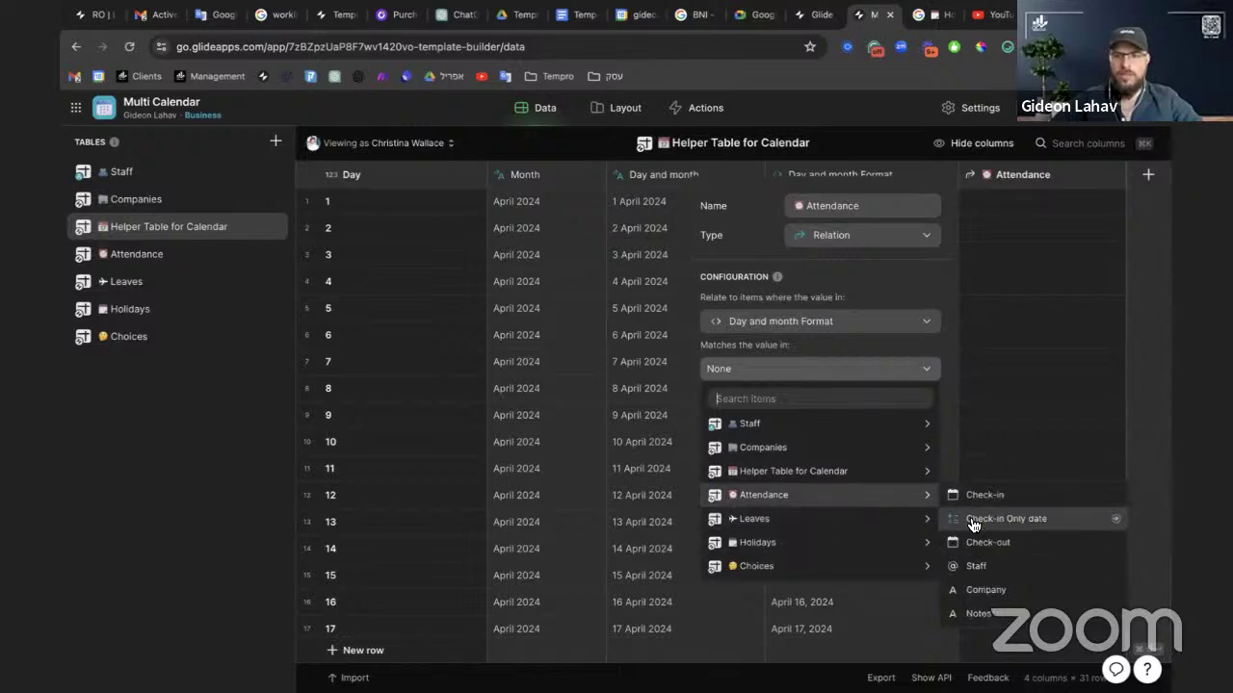
{"action": "left_click", "coordinate": [970, 516]}
{"action": "left_click", "coordinate": [776, 400]}
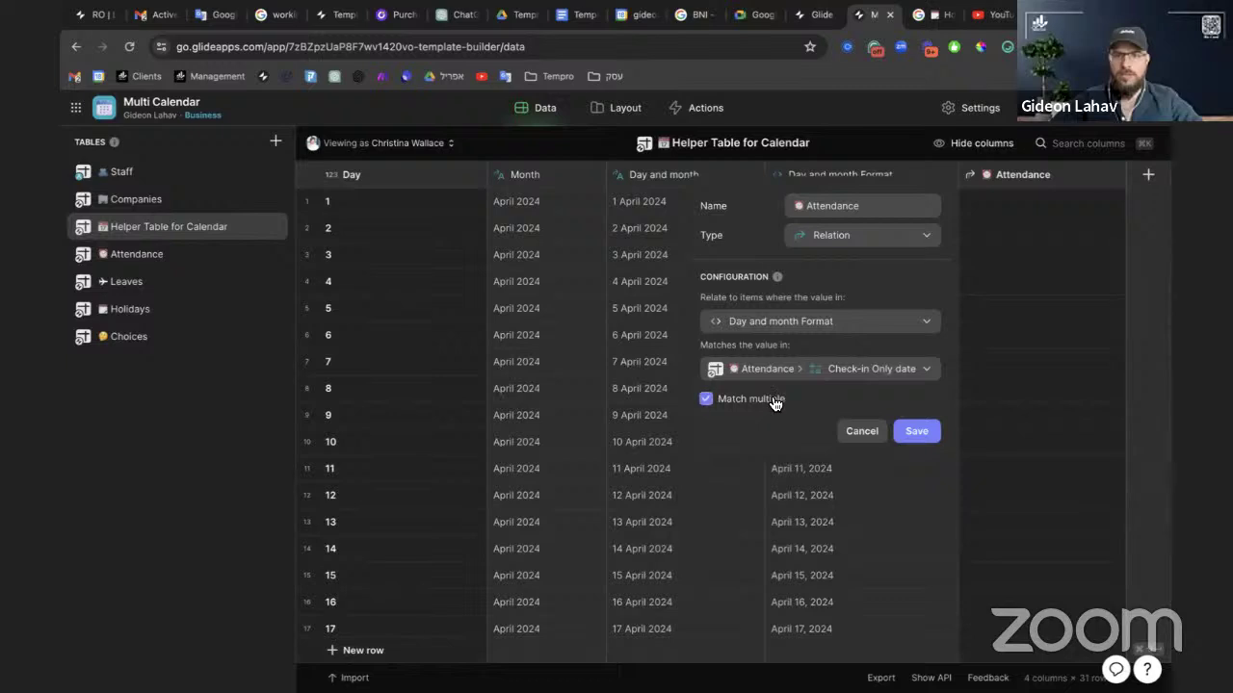
{"action": "left_click", "coordinate": [915, 430]}
{"action": "scroll", "coordinate": [948, 472], "scroll_direction": "down", "scroll_amount": 5}
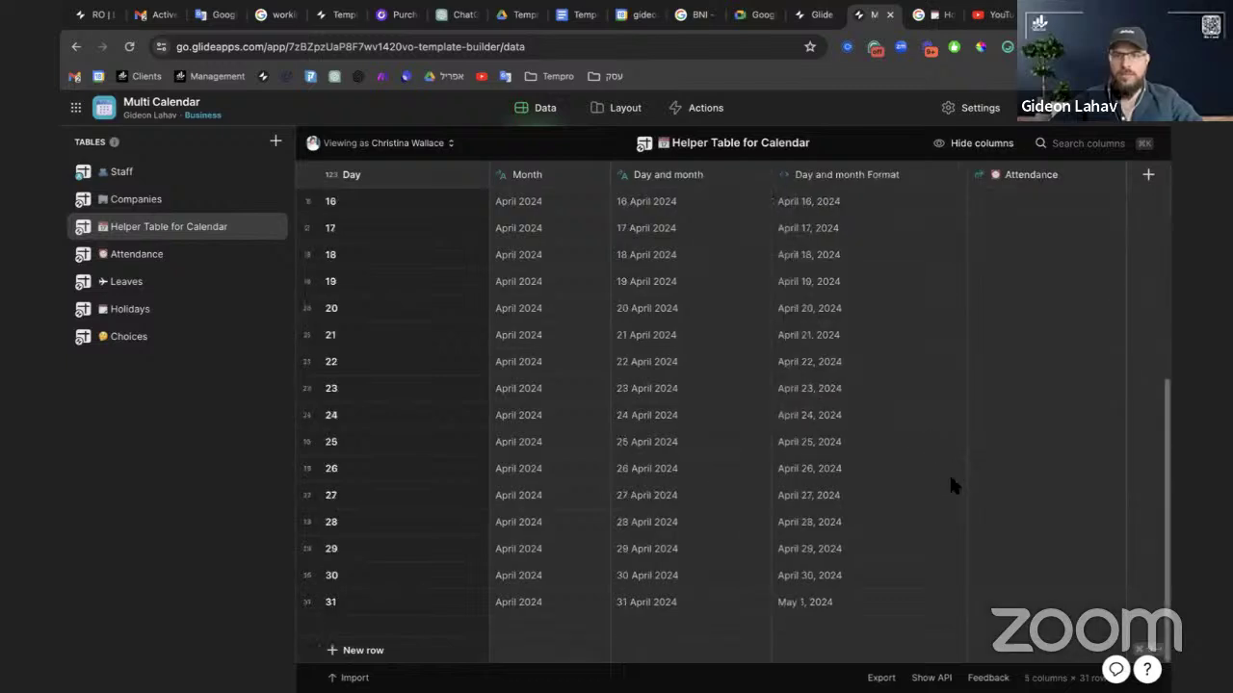
{"action": "scroll", "coordinate": [949, 472], "scroll_direction": "up", "scroll_amount": 5}
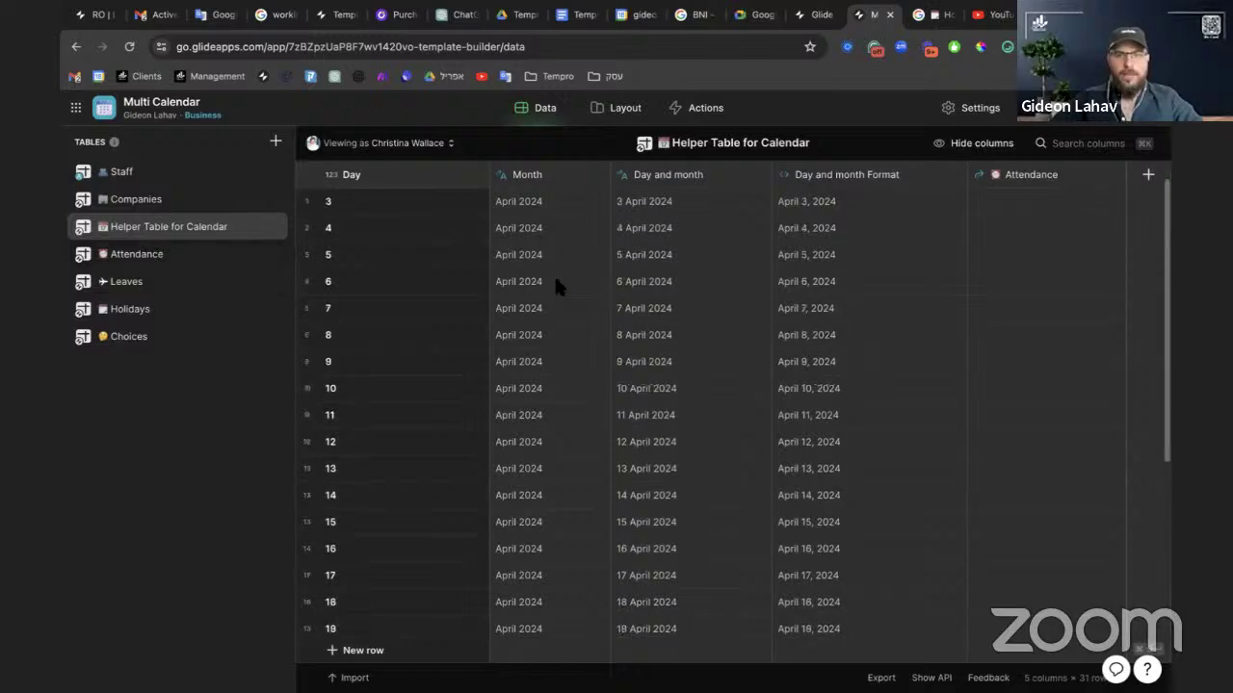
Copy the April 1–10, 2024 dates from Day and month Format and paste them into the Attendance table's Check-in column from row 26
{"action": "left_click_drag", "start_coordinate": [847, 197], "coordinate": [841, 439]}
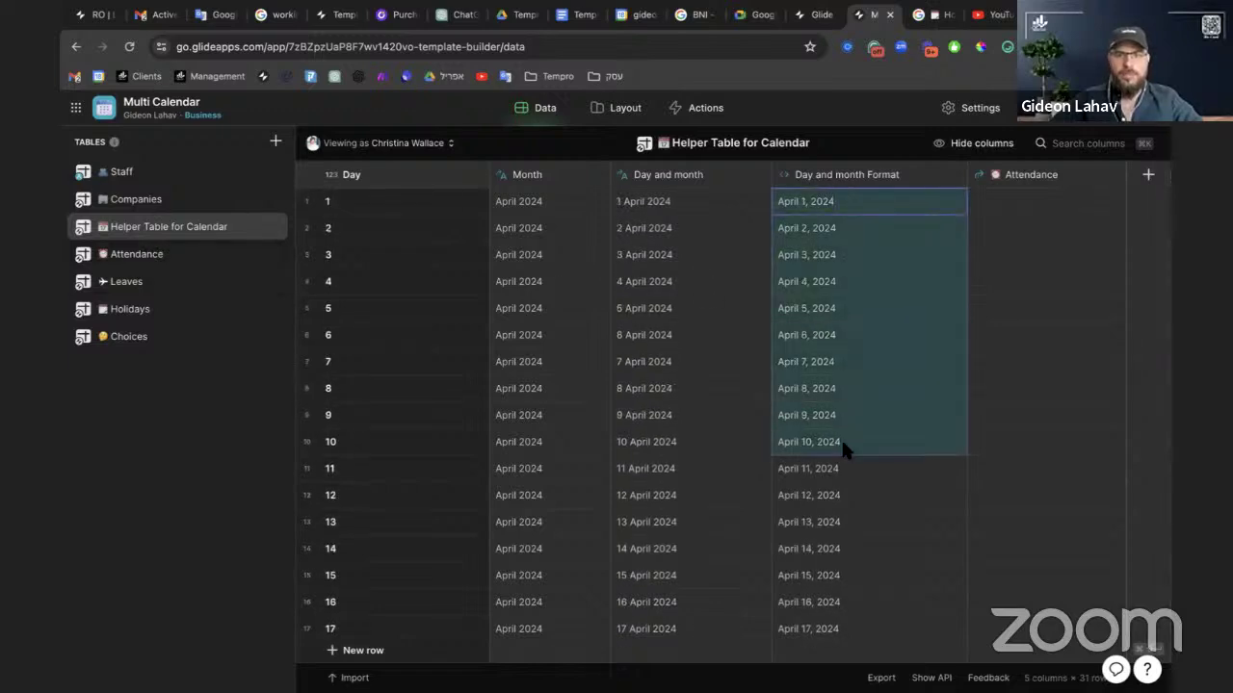
{"action": "left_click", "coordinate": [149, 258]}
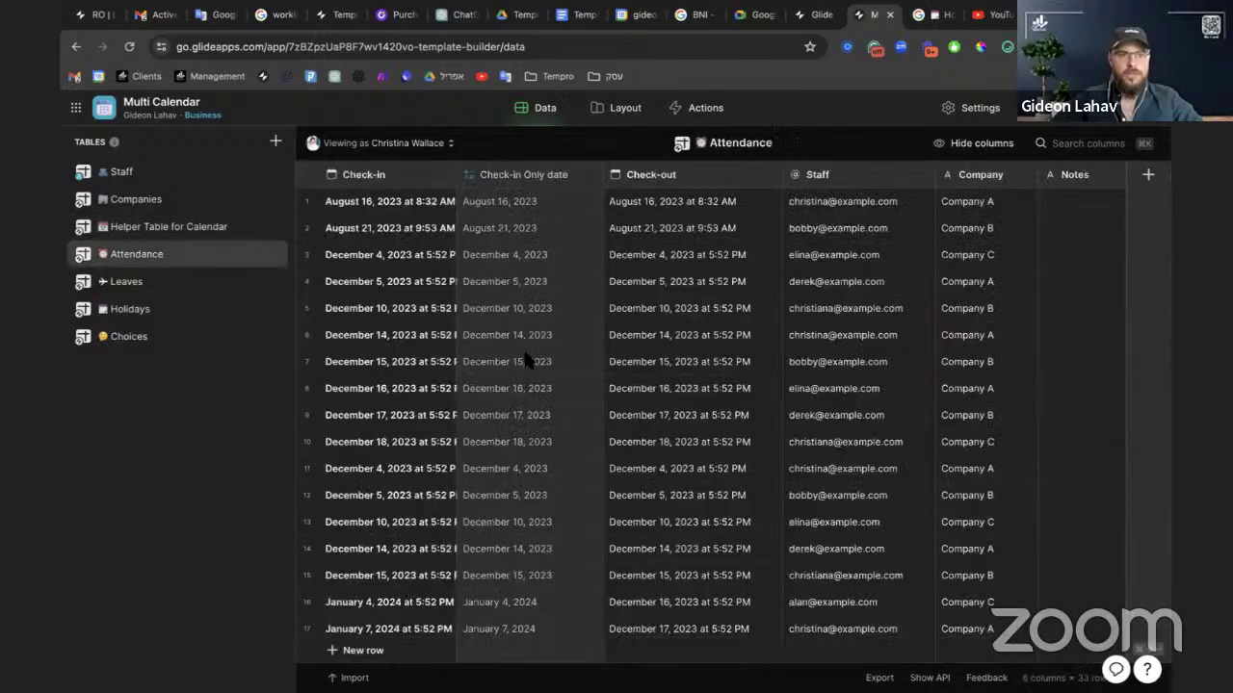
{"action": "scroll", "coordinate": [525, 357], "scroll_direction": "down", "scroll_amount": 5}
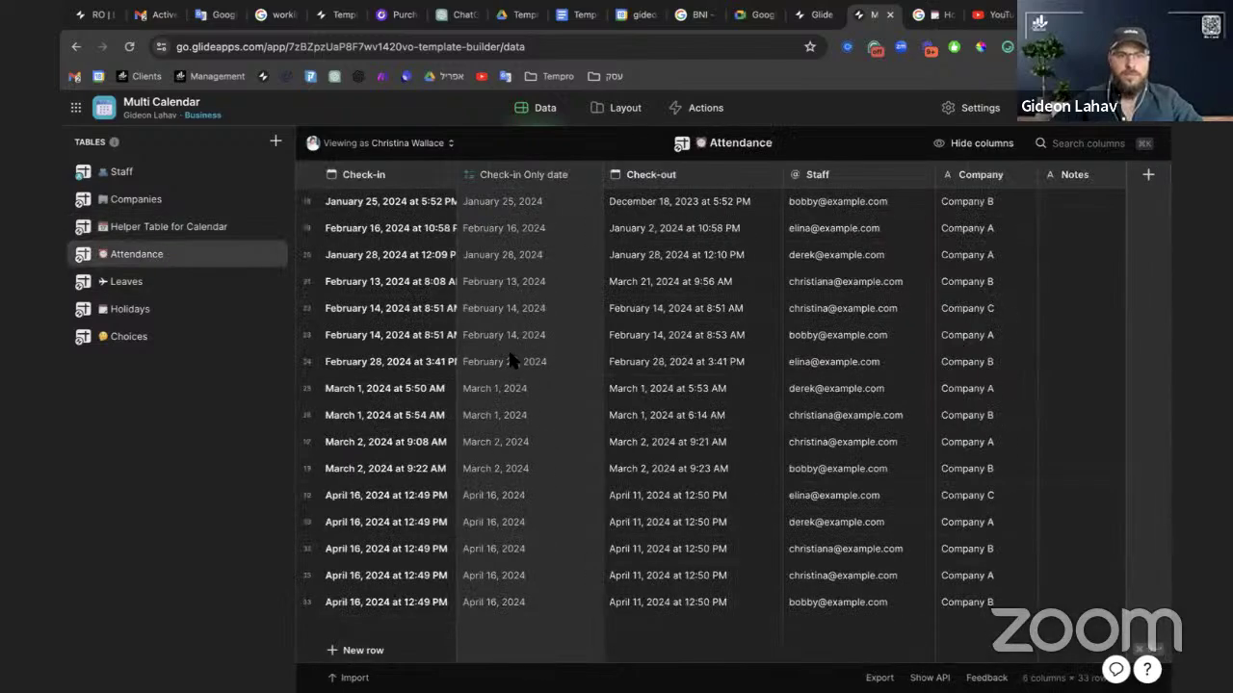
{"action": "left_click", "coordinate": [511, 359]}
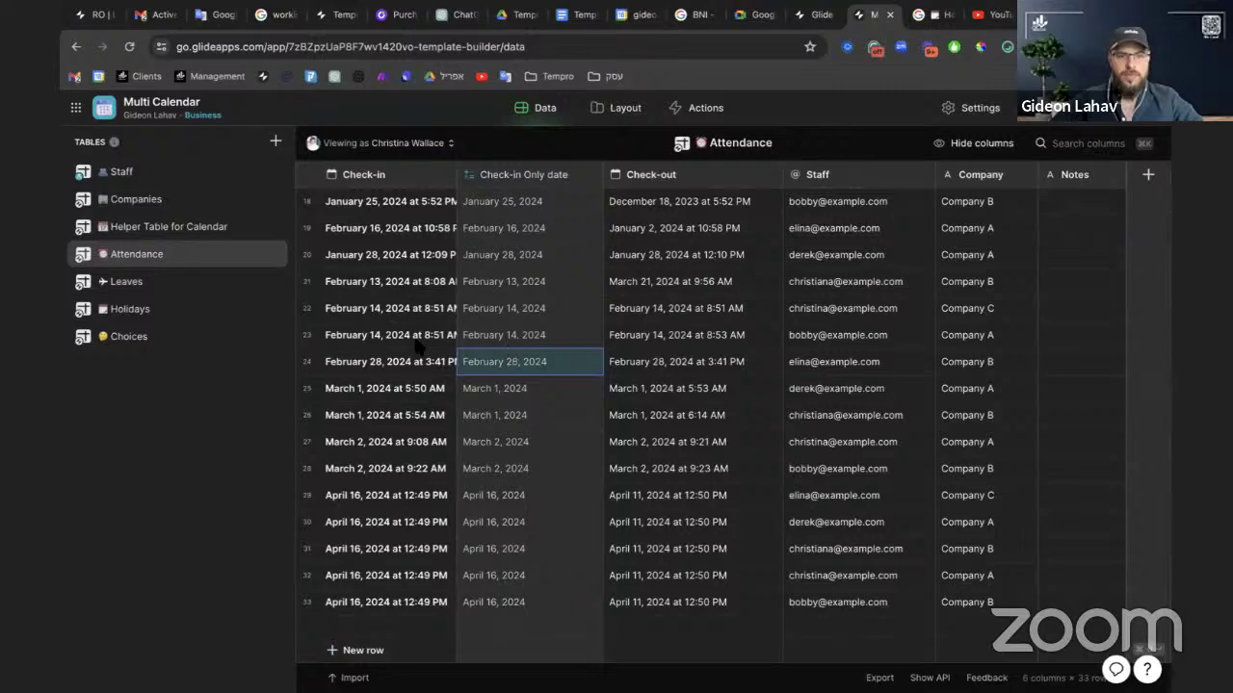
{"action": "left_click", "coordinate": [392, 417]}
{"action": "key", "text": "ctrl+v"}
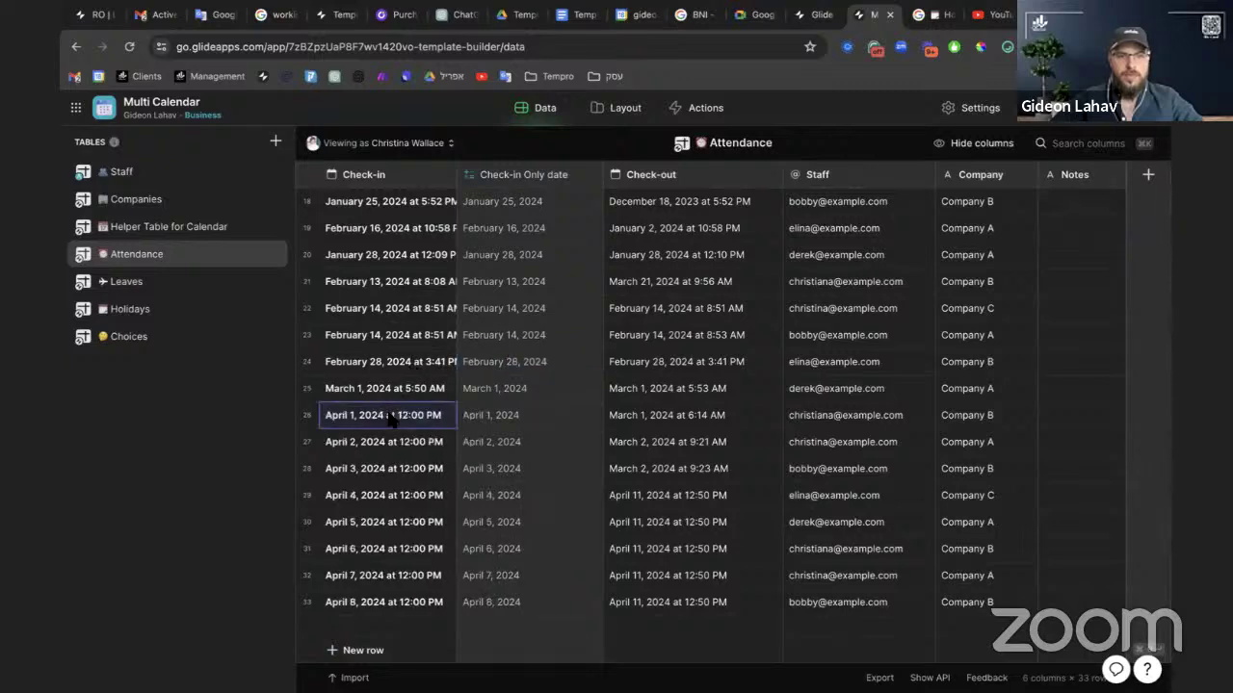
Paste the April 1–10, 2024 dates into Check-in again from row 23, and review the Attendance relation in the Helper Table for Calendar
{"action": "left_click", "coordinate": [396, 334]}
{"action": "type", "text": "April 1, 2024 at 12:00 PM April 2, 2024 at 12:00 PM April 3, 2024 at 12:00 PM April 4, 2024 at 12:00 PM April 5, 2024 at 12:00 PM April 6, 2024 at 12:00 PM April 7, 2024 at 12:00 PM April 8, 2024 at 12:00 PM April 9, 2024 at 12:00 PM April 10, 2024 at 12:00 PM"}
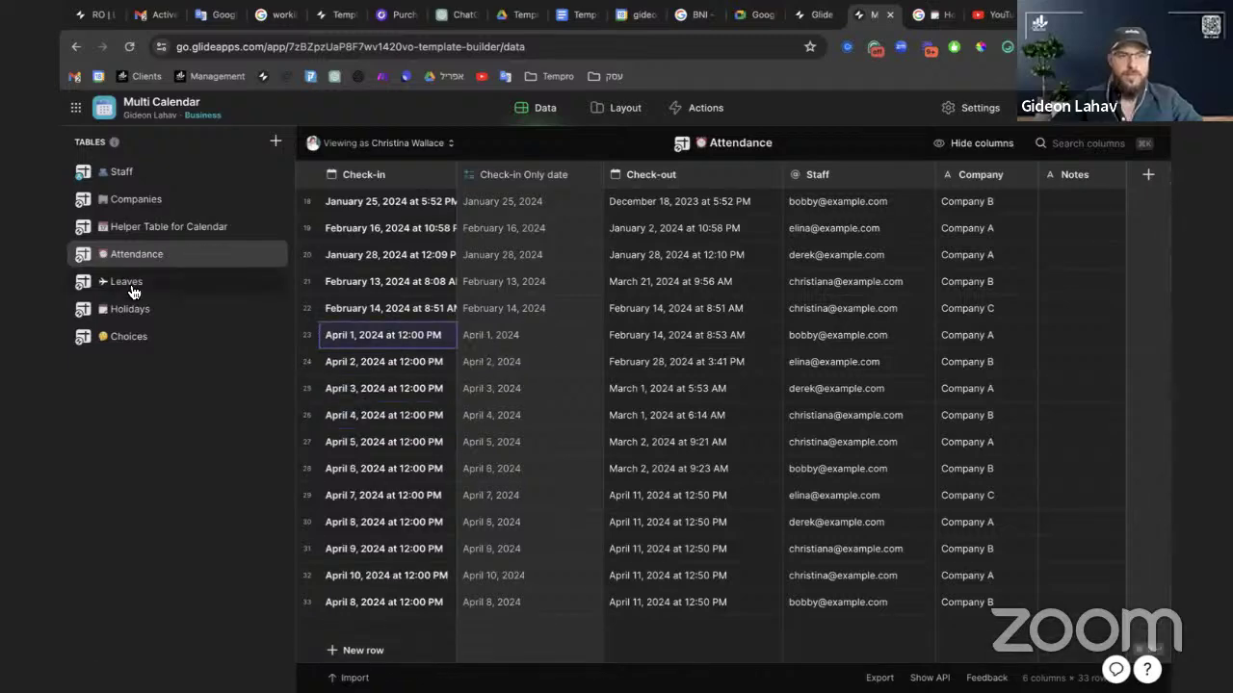
{"action": "left_click", "coordinate": [133, 228]}
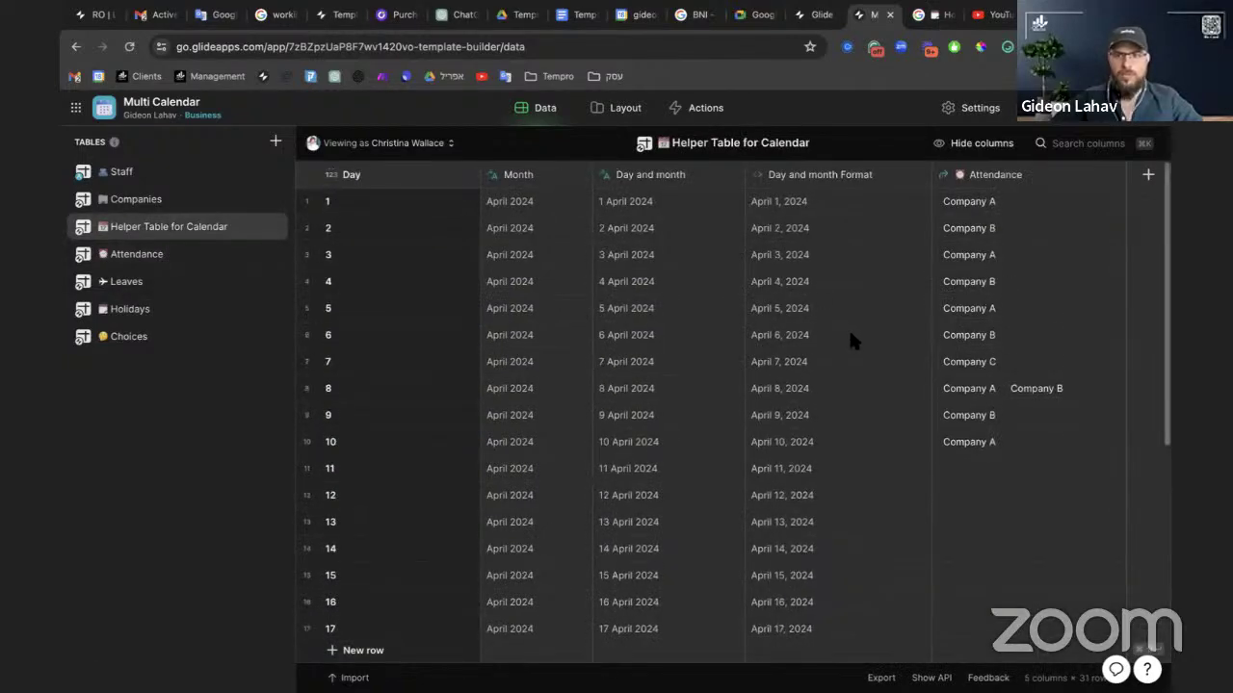
{"action": "scroll", "coordinate": [1032, 399], "scroll_direction": "down", "scroll_amount": 5}
{"action": "scroll", "coordinate": [1060, 366], "scroll_direction": "up", "scroll_amount": 5}
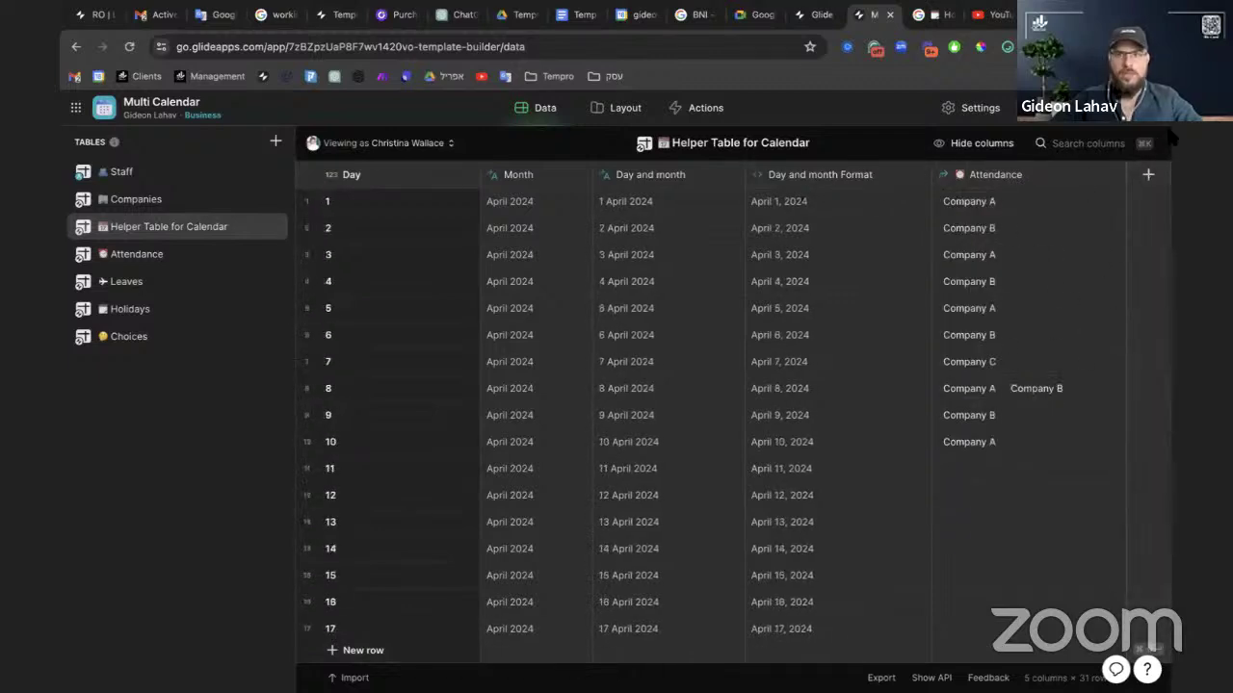
Add a column named "Shoe on Calendar" to the Helper Table for Calendar with the type If → Then → Else
{"action": "left_click", "coordinate": [1150, 179]}
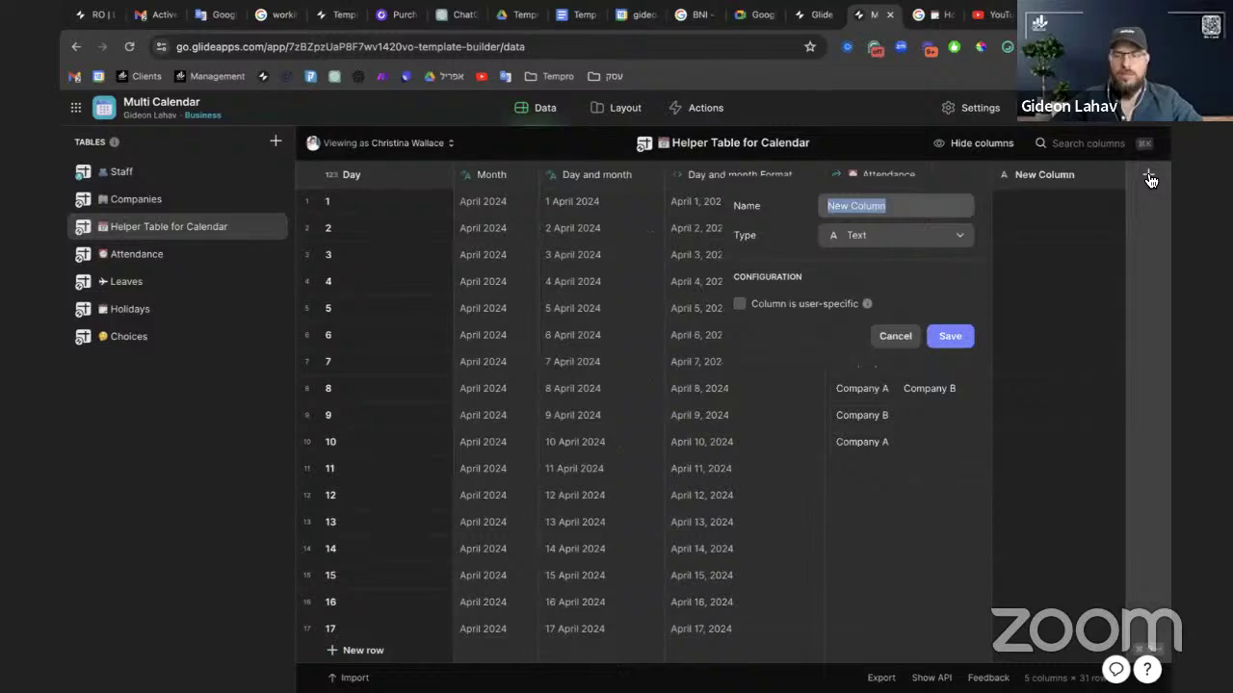
{"action": "type", "text": "SHo"}
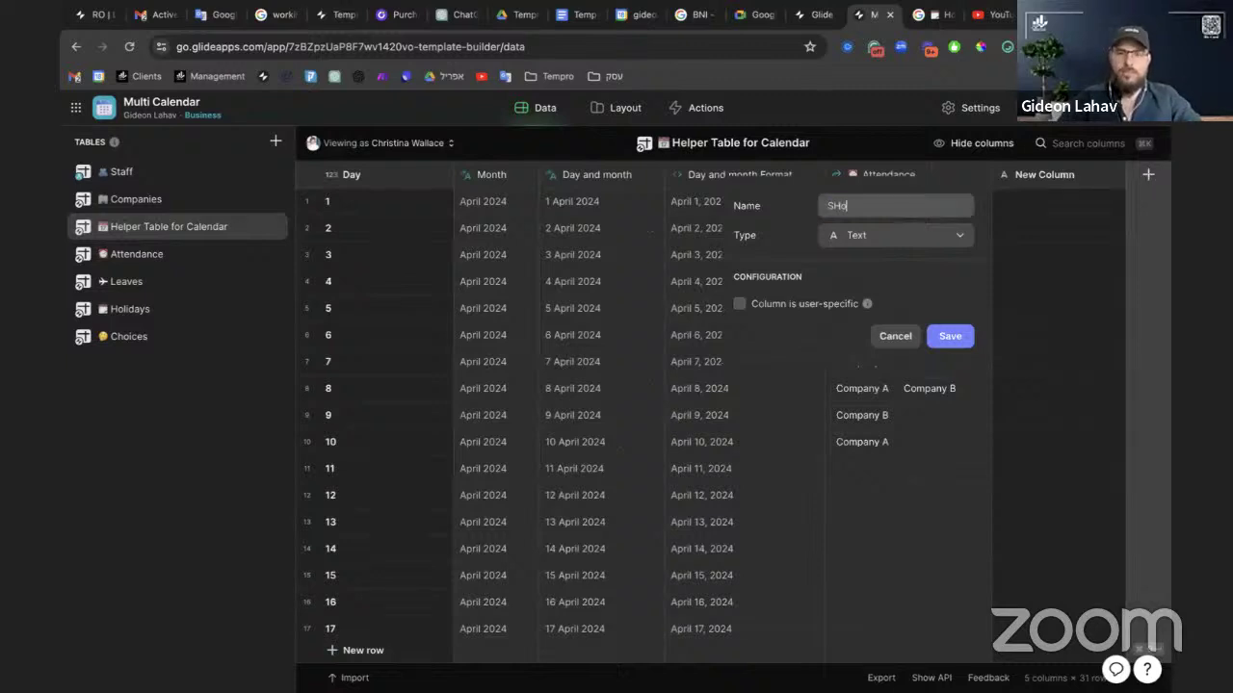
{"action": "type", "text": "hoe on Calendar"}
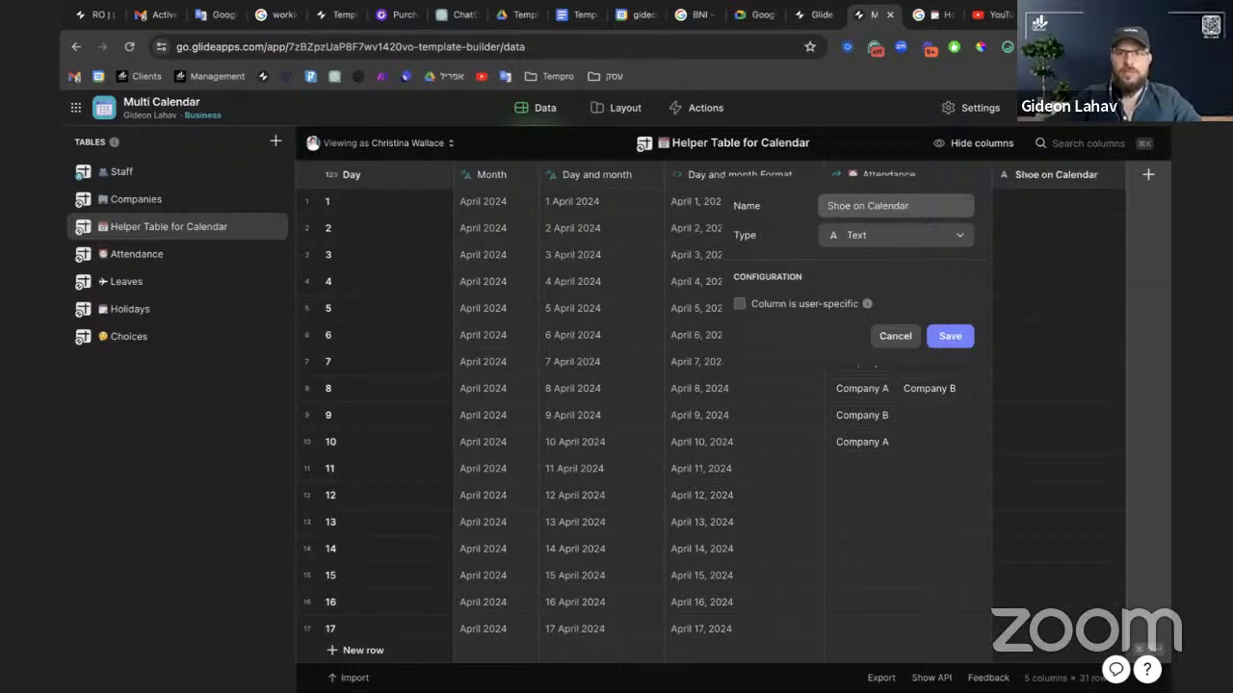
{"action": "left_click", "coordinate": [909, 238]}
{"action": "type", "text": "if"}
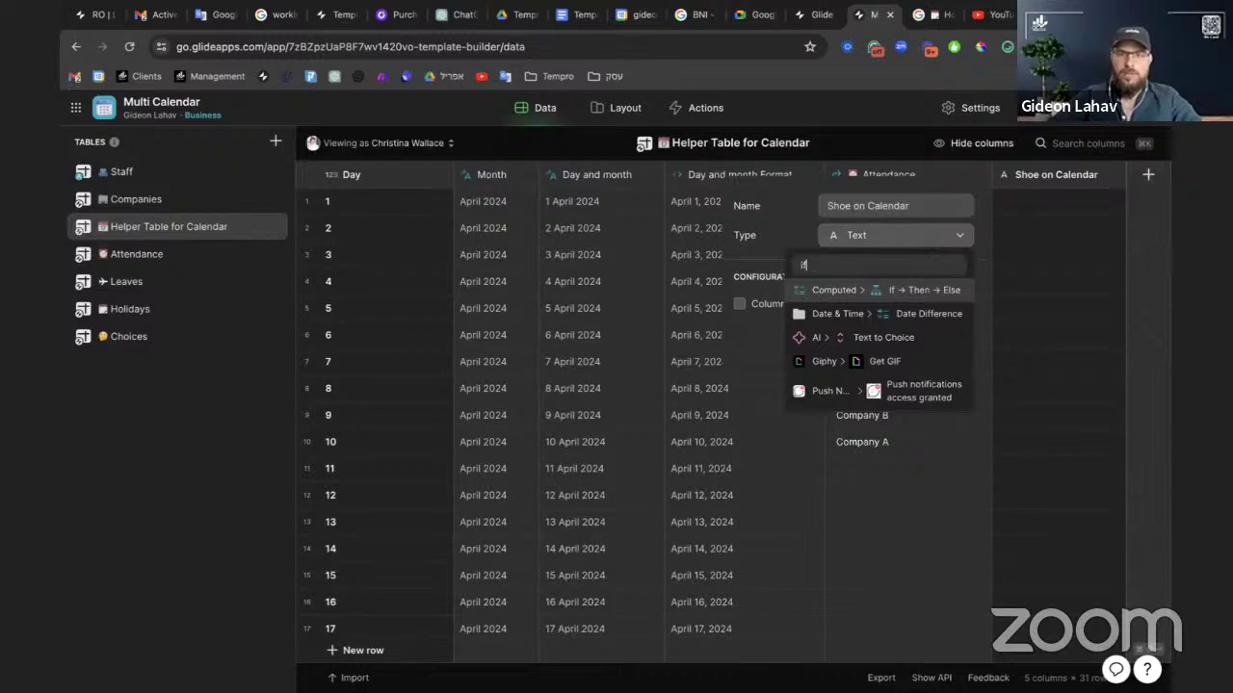
{"action": "left_click", "coordinate": [901, 289]}
Make Shoe on Calendar return "Attended" when the Attendance relation is not empty, correcting the word's spelling, and save the column
{"action": "left_click", "coordinate": [872, 307]}
{"action": "left_click", "coordinate": [847, 483]}
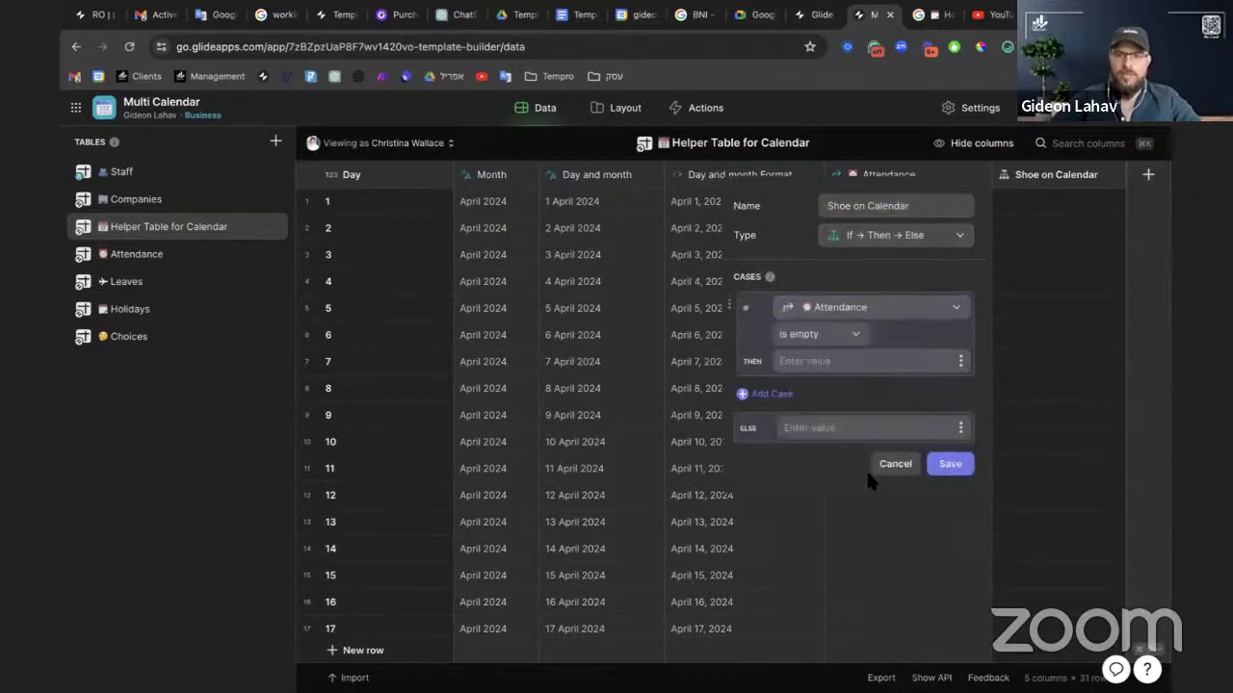
{"action": "left_click", "coordinate": [818, 336]}
{"action": "left_click", "coordinate": [792, 387]}
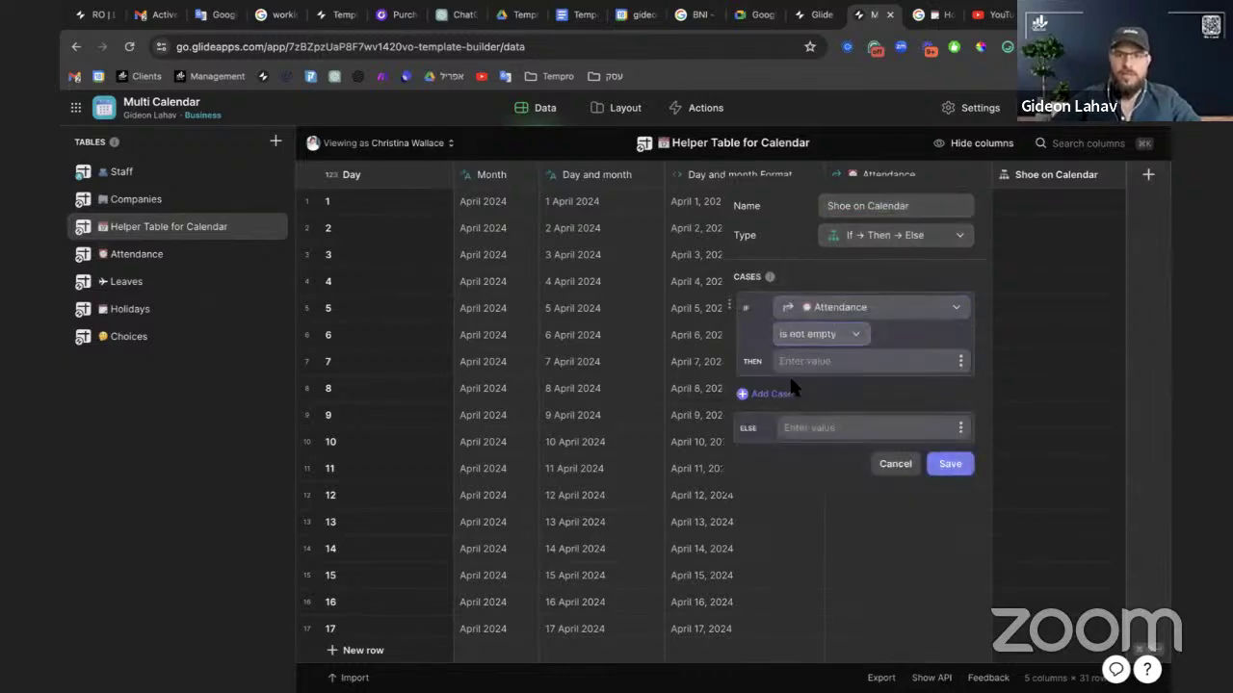
{"action": "left_click", "coordinate": [859, 360]}
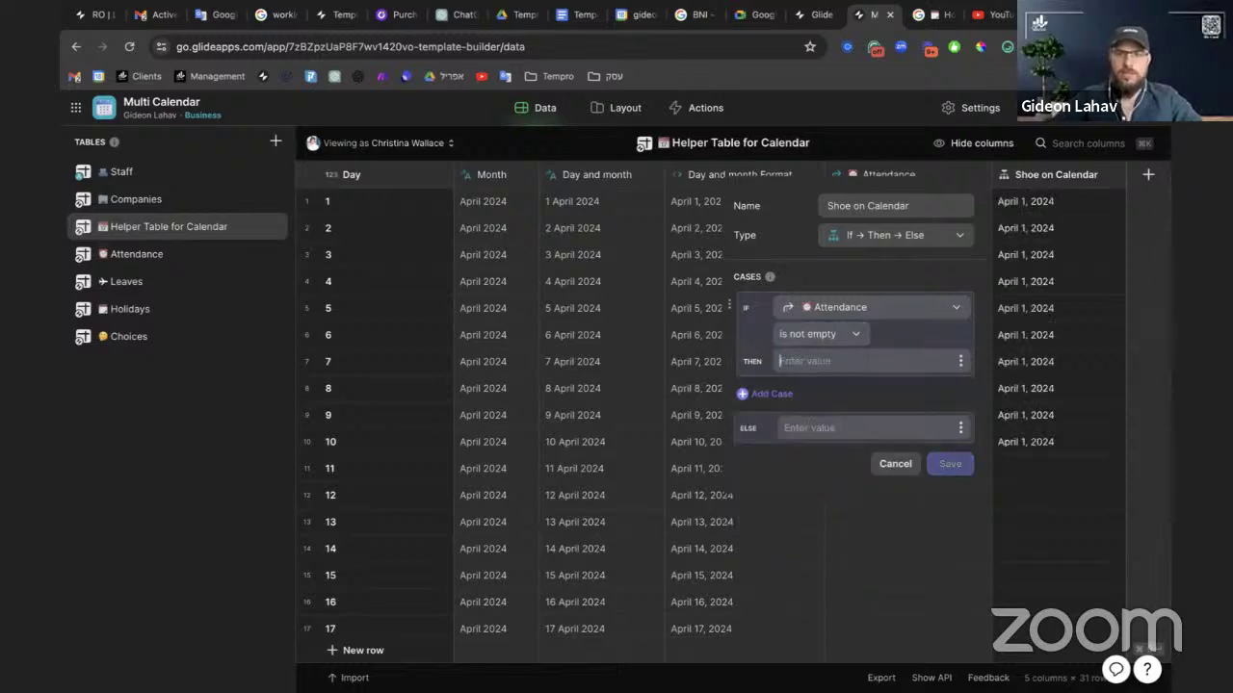
{"action": "type", "text": "Atte"}
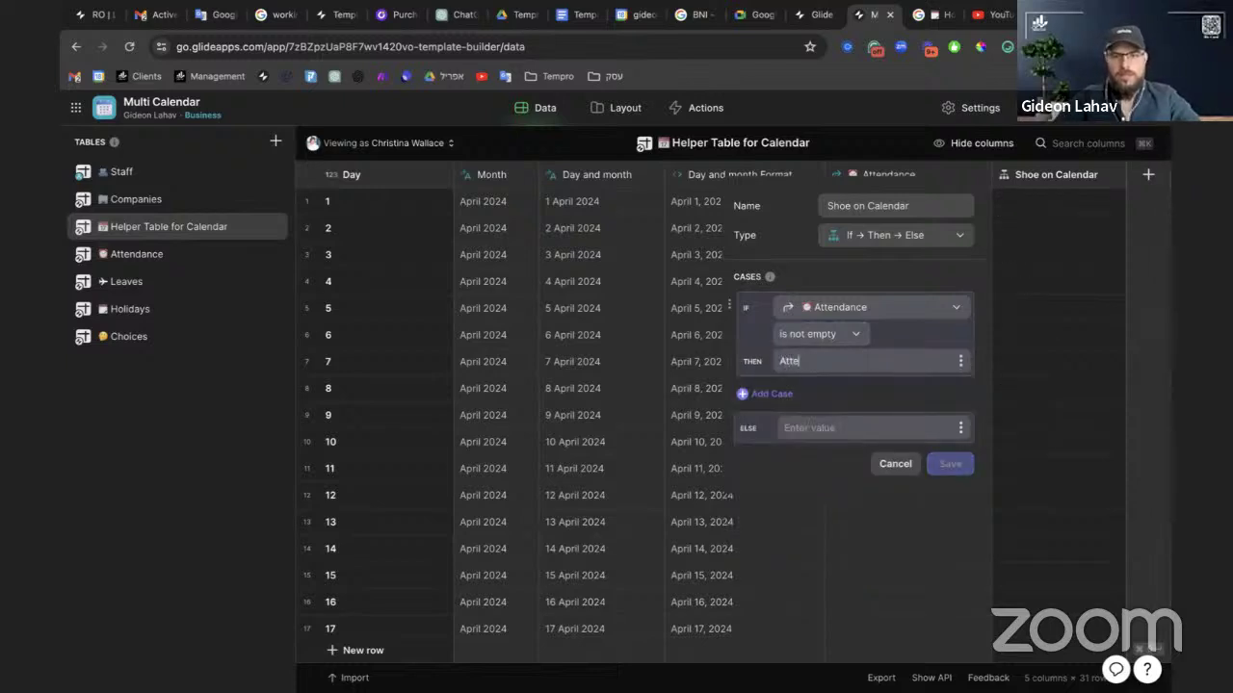
{"action": "type", "text": "nted"}
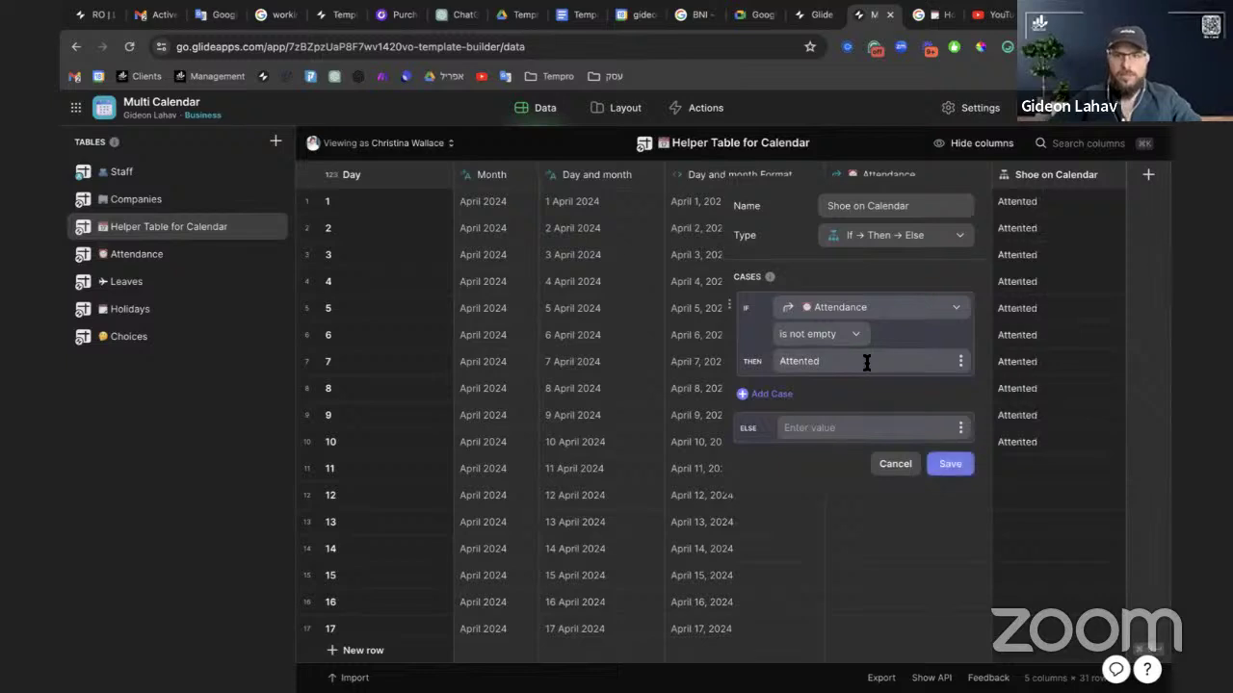
{"action": "right_click", "coordinate": [798, 362]}
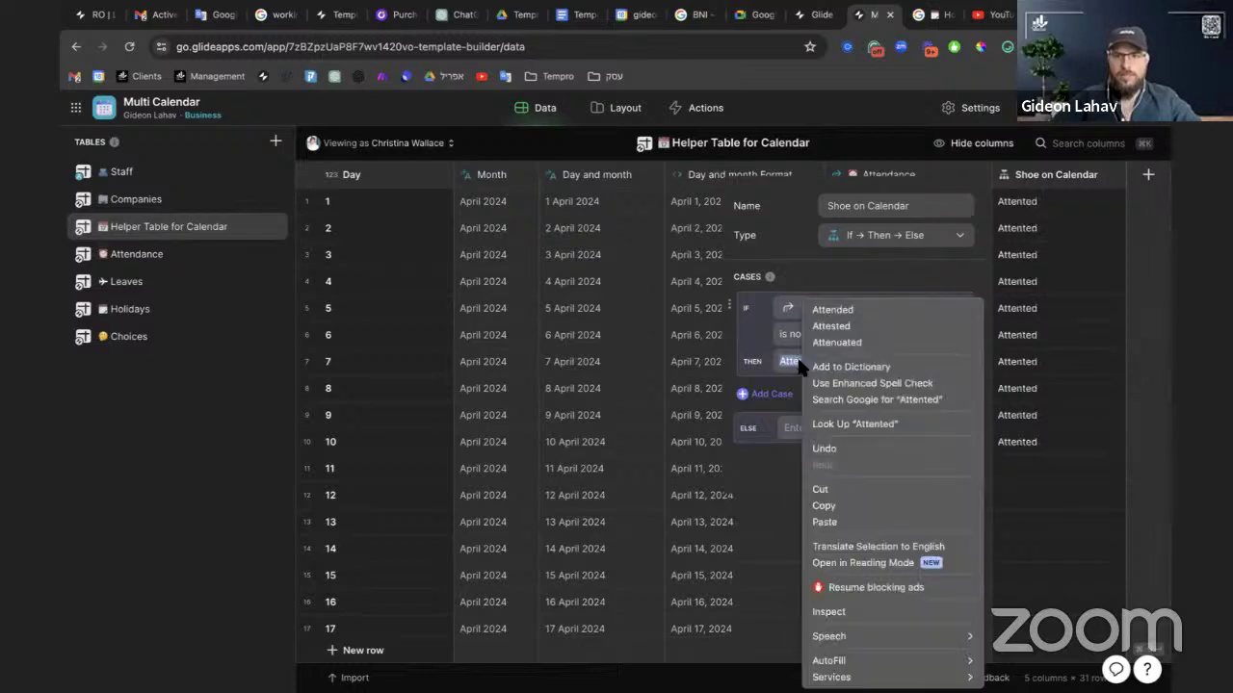
{"action": "left_click", "coordinate": [838, 306]}
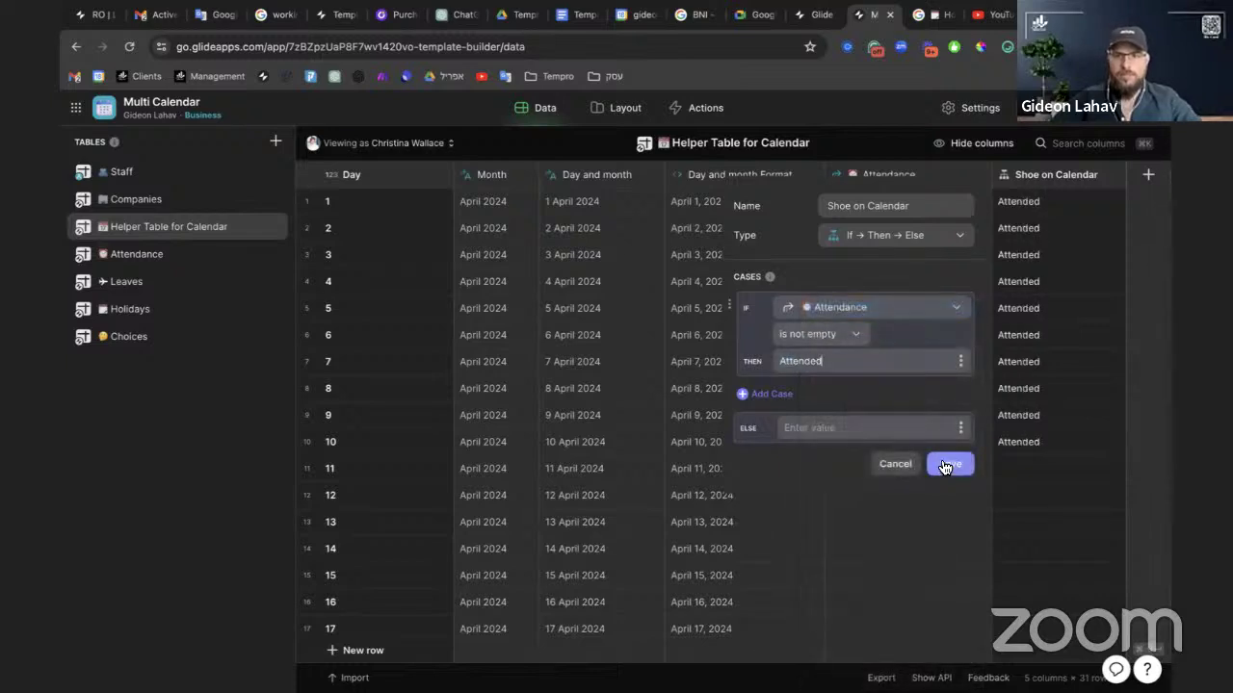
{"action": "left_click", "coordinate": [947, 463]}
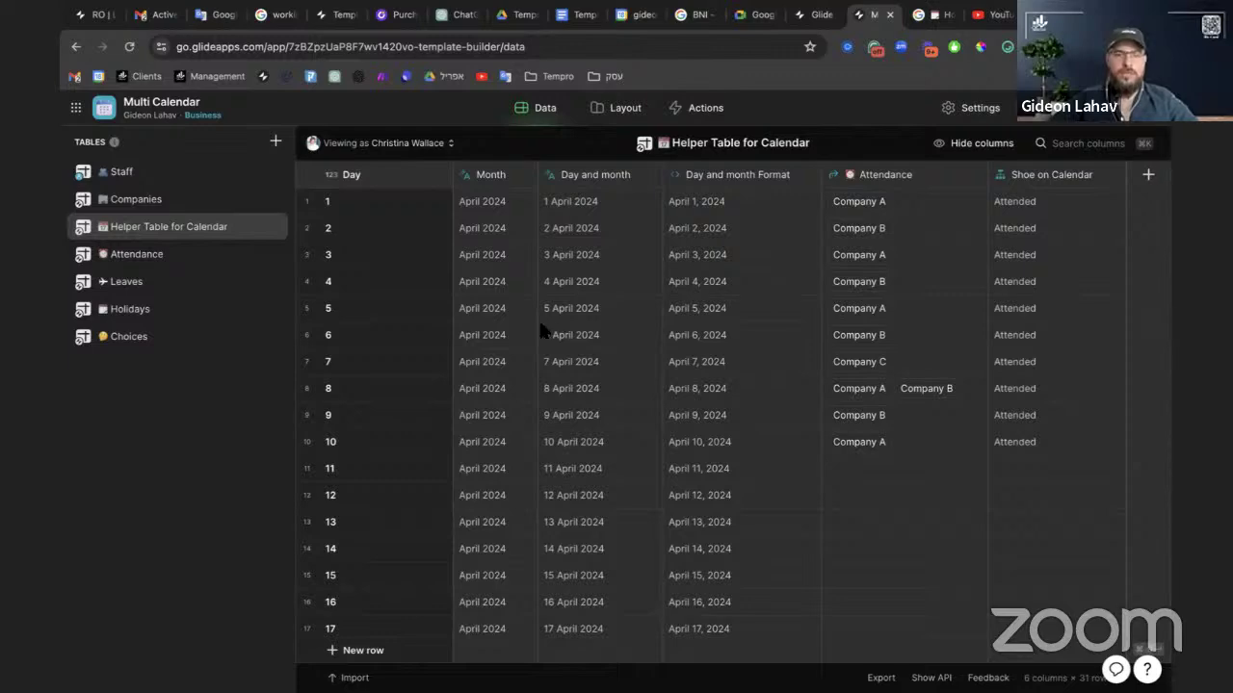
Look over the Leaves and Holidays tables and return to the From and To dates in Leaves
{"action": "left_click", "coordinate": [152, 287]}
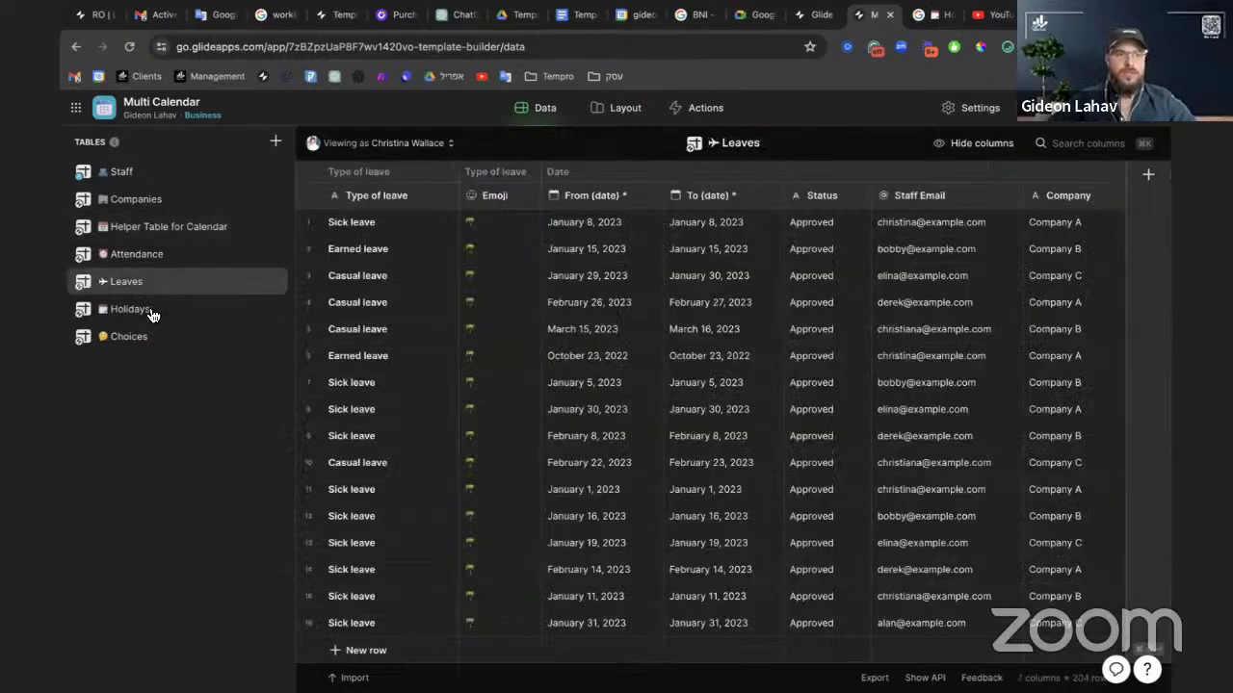
{"action": "left_click", "coordinate": [151, 309]}
{"action": "left_click", "coordinate": [143, 285]}
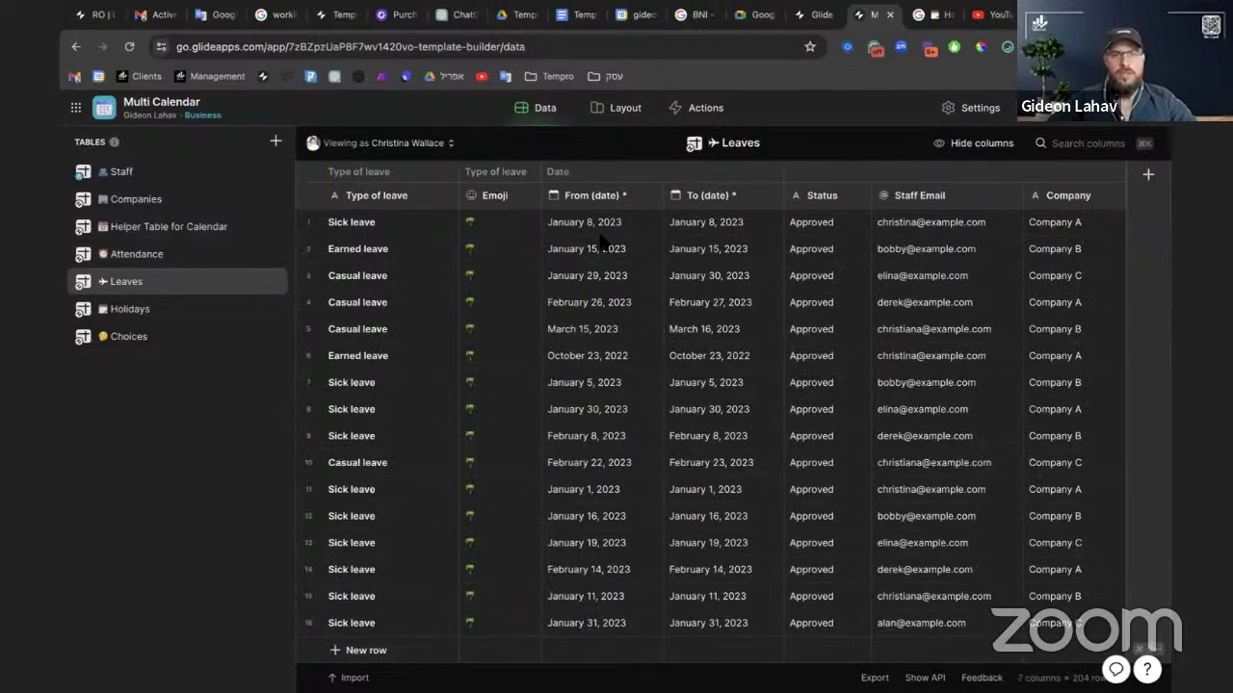
Duplicate the To (date) column in the Leaves table and name the copy "Date/List of dates"
{"action": "left_click", "coordinate": [602, 229]}
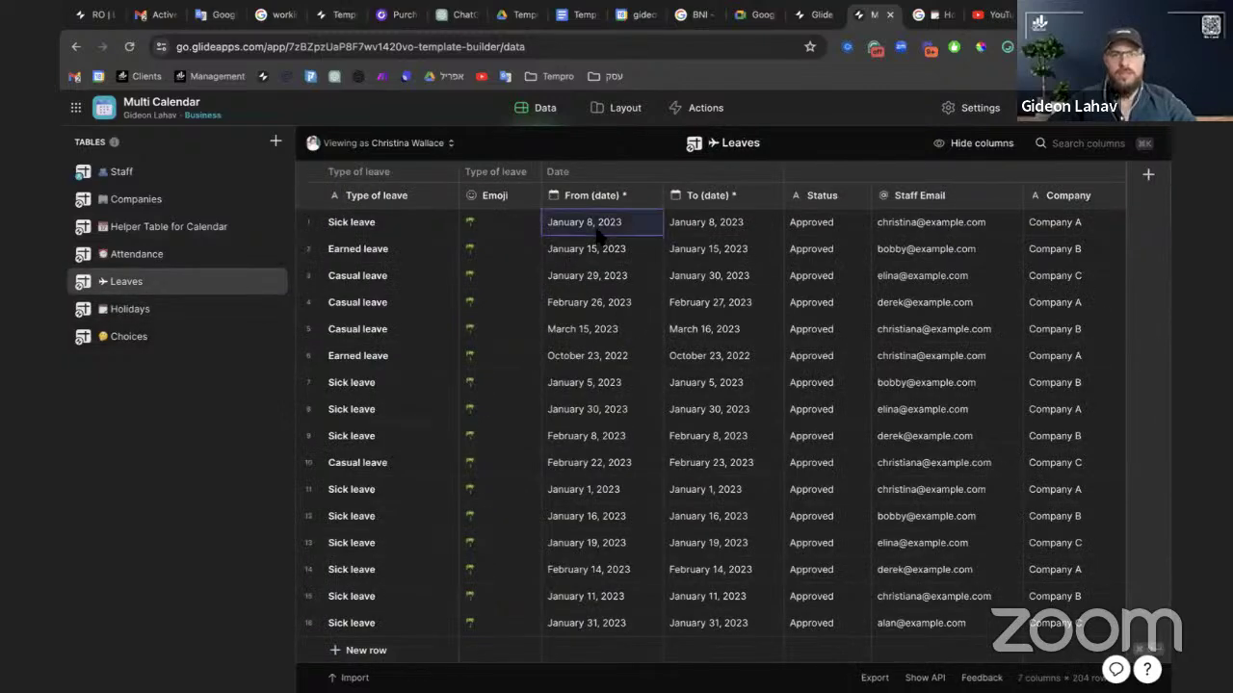
{"action": "left_click", "coordinate": [753, 204]}
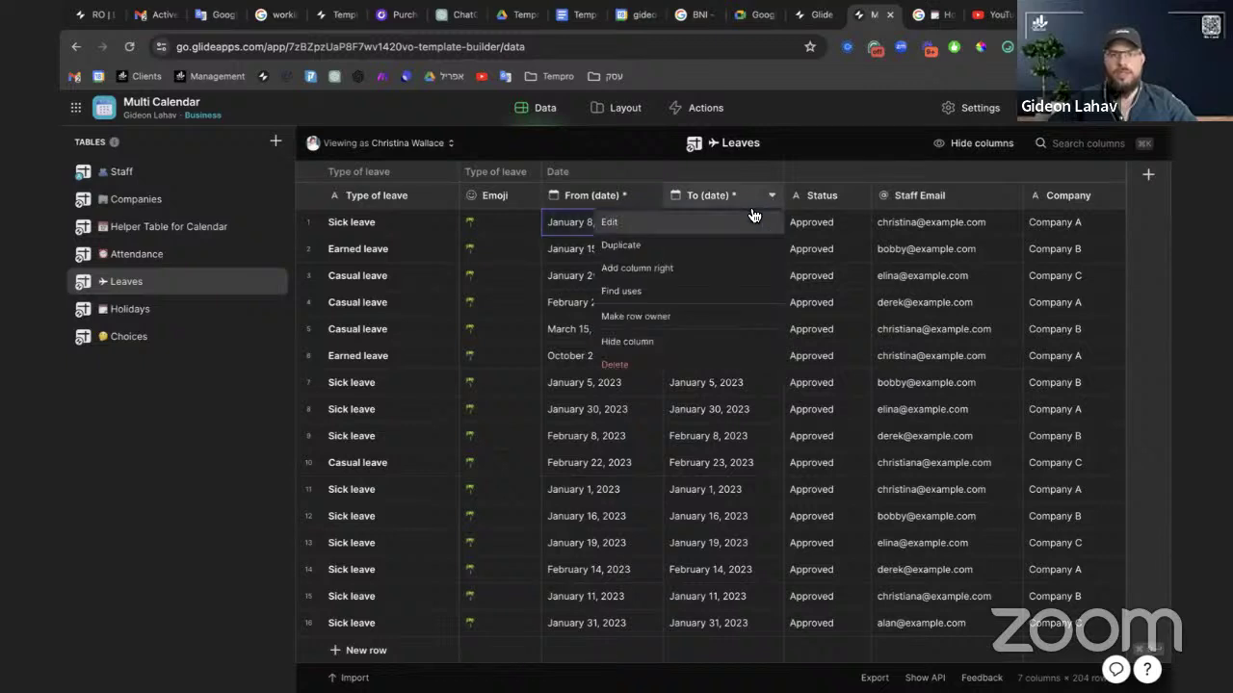
{"action": "left_click", "coordinate": [680, 248]}
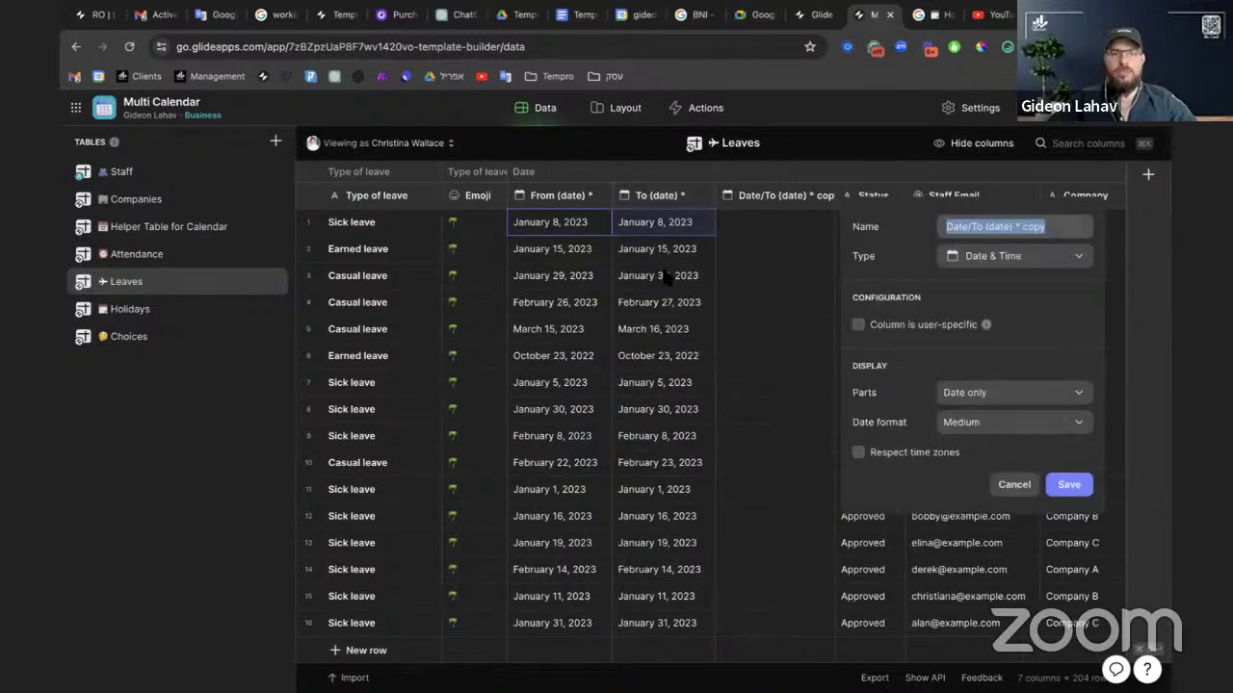
{"action": "left_click", "coordinate": [977, 257]}
{"action": "left_click_drag", "start_coordinate": [977, 231], "coordinate": [1080, 228]}
{"action": "type", "text": "List of"}
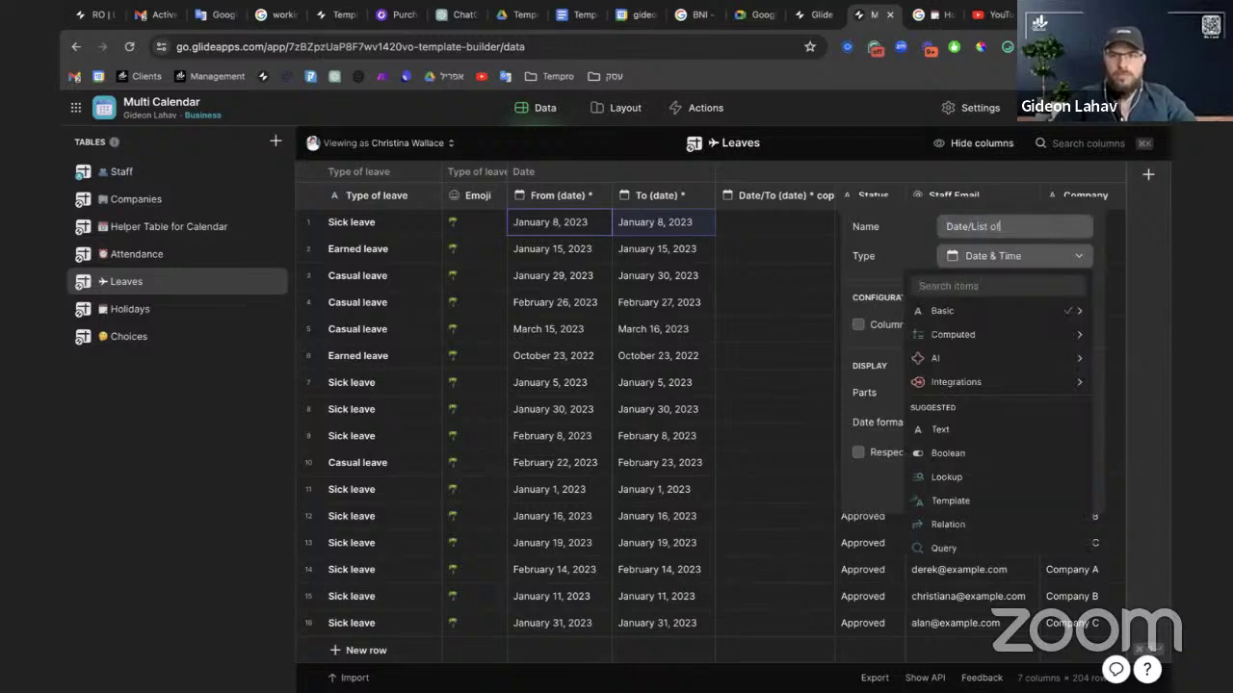
{"action": "type", "text": " dates"}
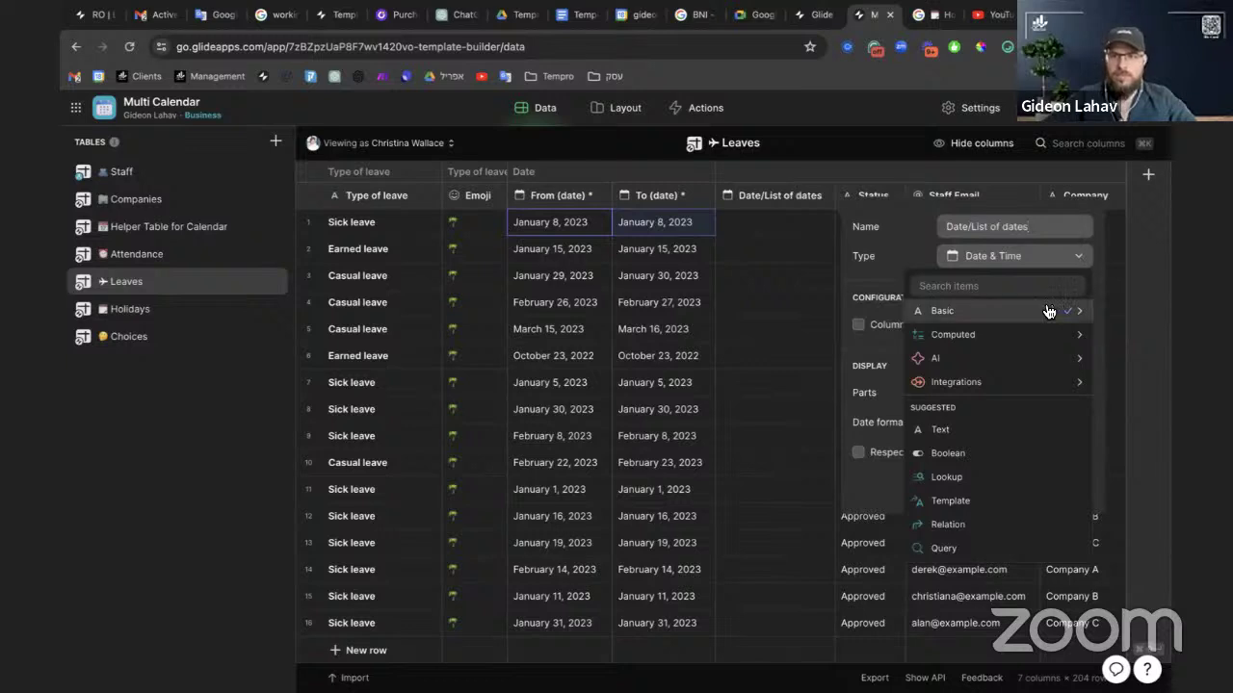
Set the new Date/List of dates column's type to JavaScript and clear the wrong content pasted into its code
{"action": "left_click", "coordinate": [1028, 270]}
{"action": "left_click", "coordinate": [1028, 269]}
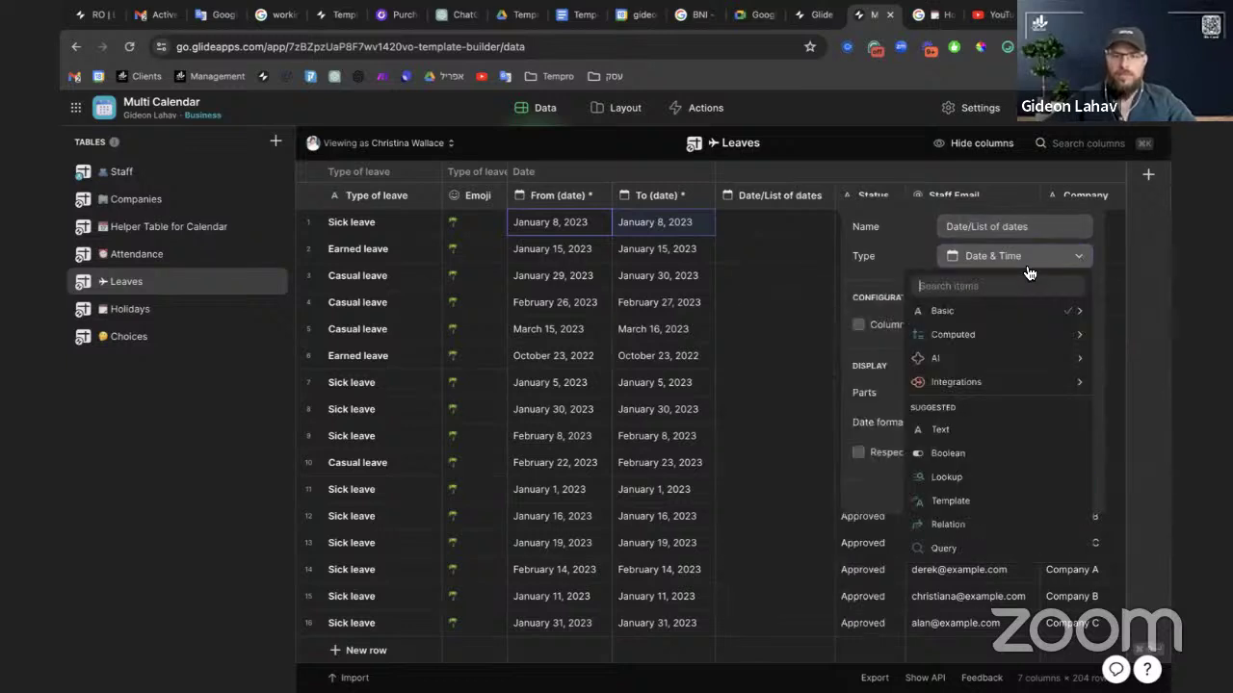
{"action": "type", "text": "ja"}
{"action": "key", "text": "Return"}
{"action": "left_click", "coordinate": [994, 416]}
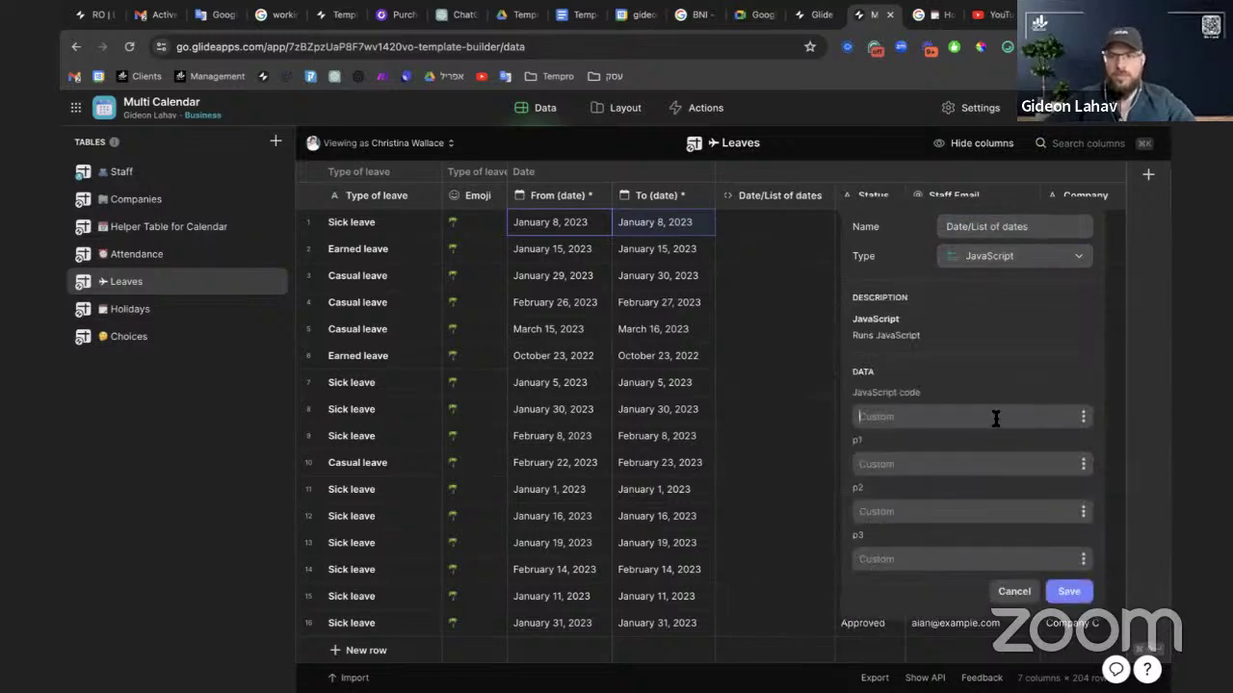
{"action": "key", "text": "super+v"}
{"action": "key", "text": "super+a"}
{"action": "key", "text": "BackSpace"}
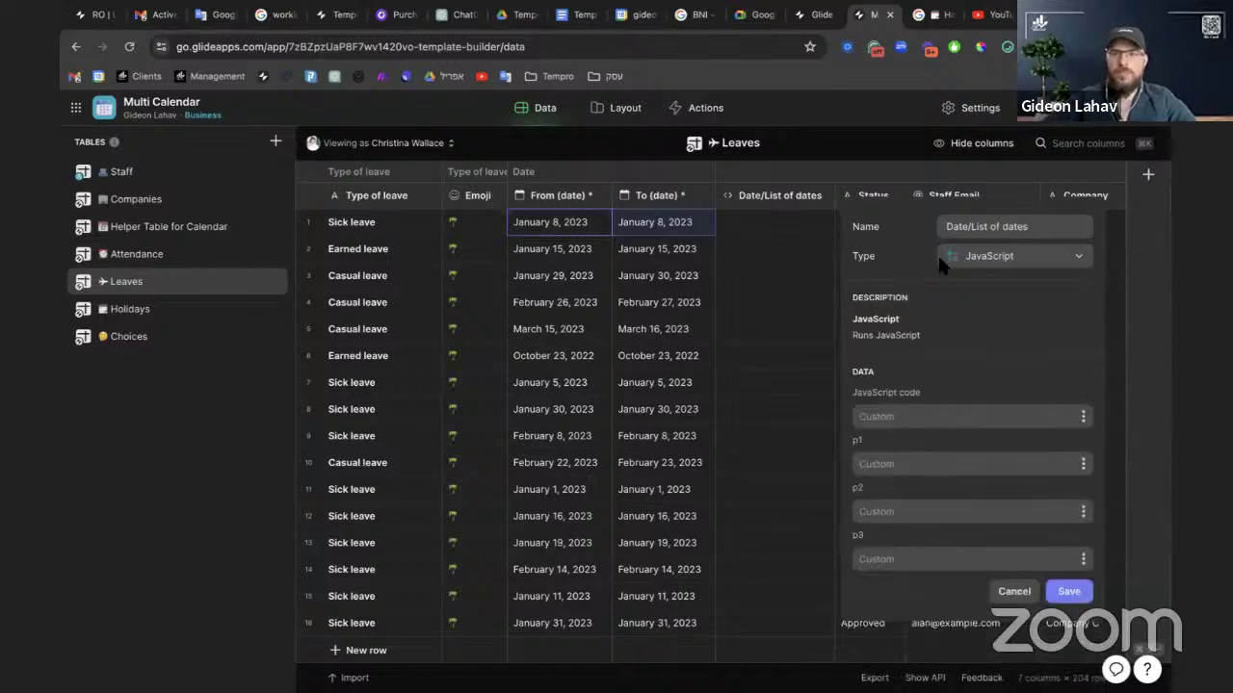
Copy the JavaScript code from List Of Dates Java in the RO | Line Managers app and paste it into Multi Calendar's Date/List of dates column
{"action": "left_click", "coordinate": [96, 15]}
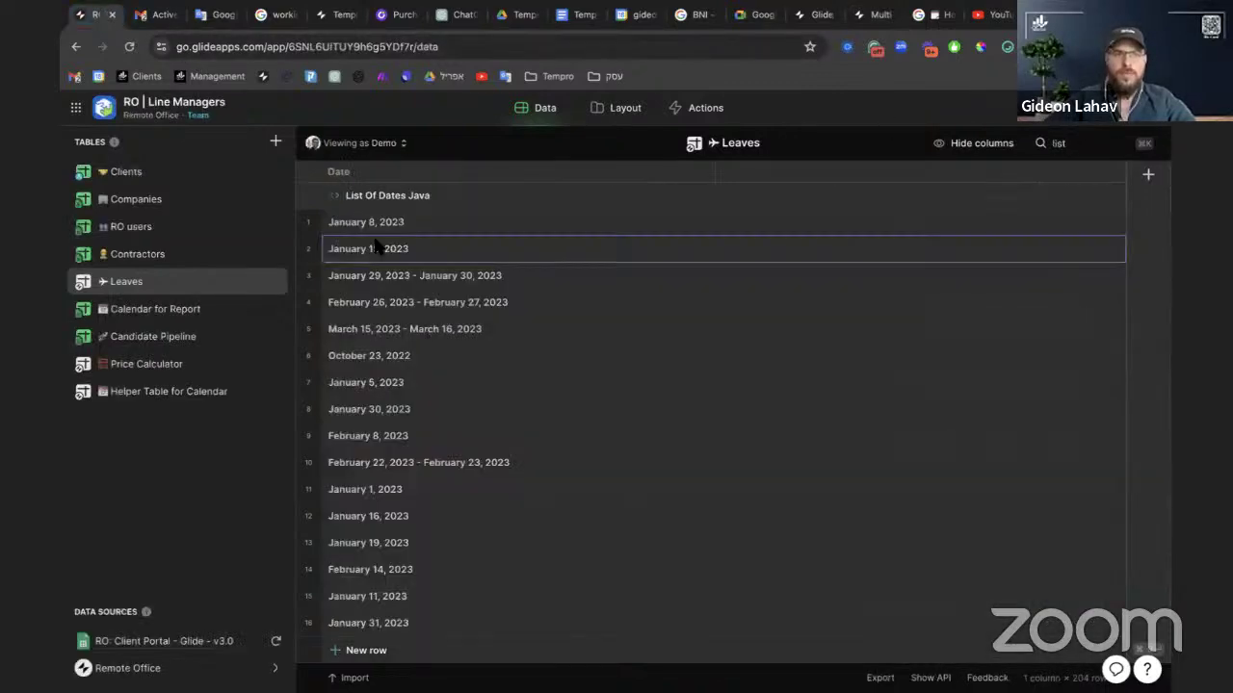
{"action": "left_click", "coordinate": [487, 206]}
{"action": "double_click", "coordinate": [489, 209]}
{"action": "left_click", "coordinate": [199, 479]}
{"action": "key", "text": "super+a"}
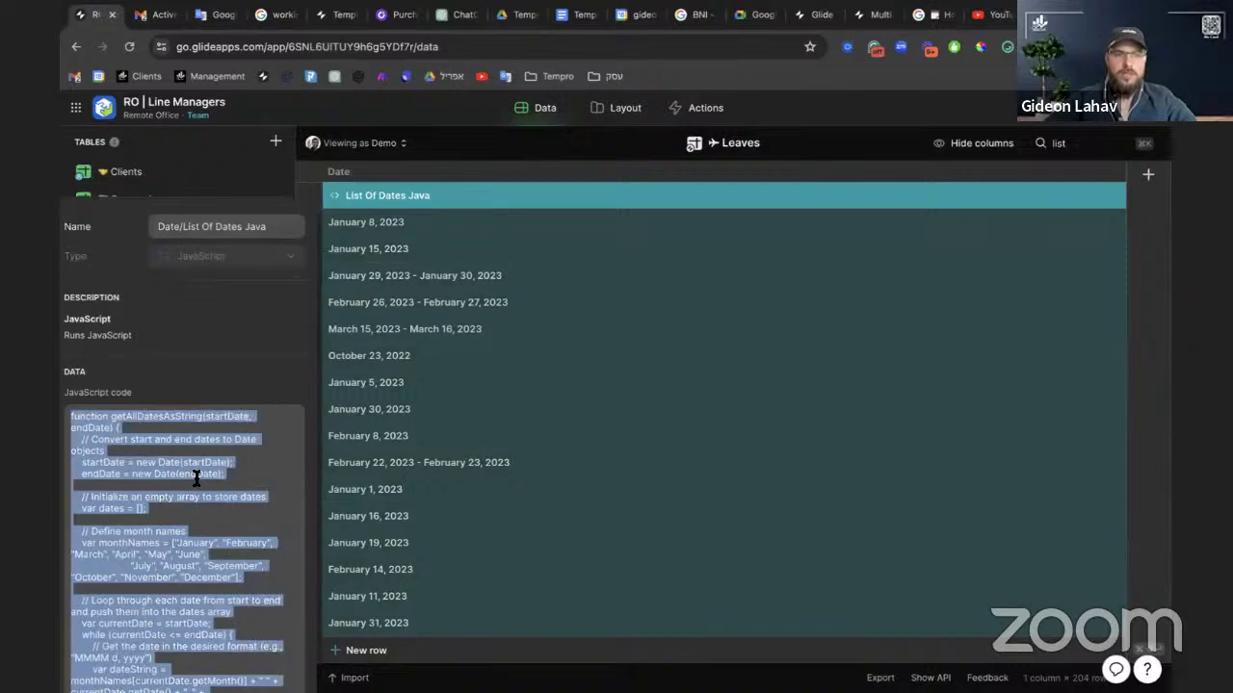
{"action": "left_click", "coordinate": [870, 14]}
{"action": "left_click", "coordinate": [936, 414]}
{"action": "key", "text": "super+v"}
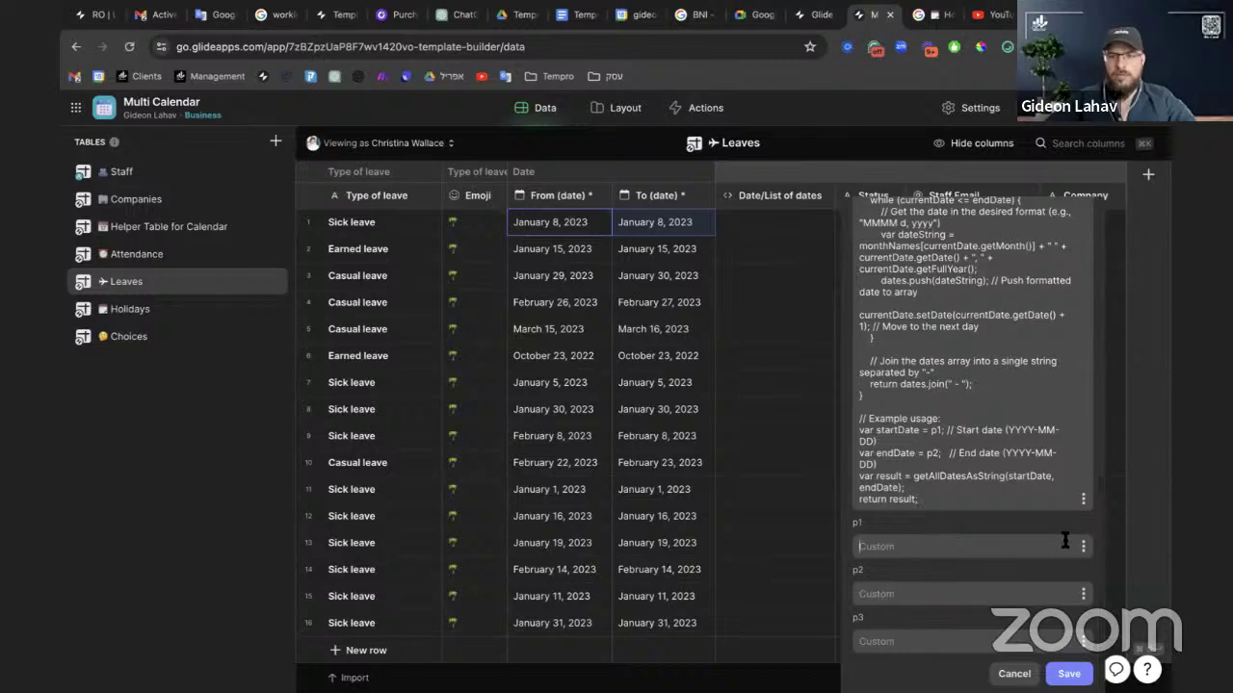
Assign From (date) to p1 and To (date) to p2 in the Date/List of dates column, and save it
{"action": "left_click", "coordinate": [1083, 551]}
{"action": "mouse_move", "coordinate": [1002, 449]}
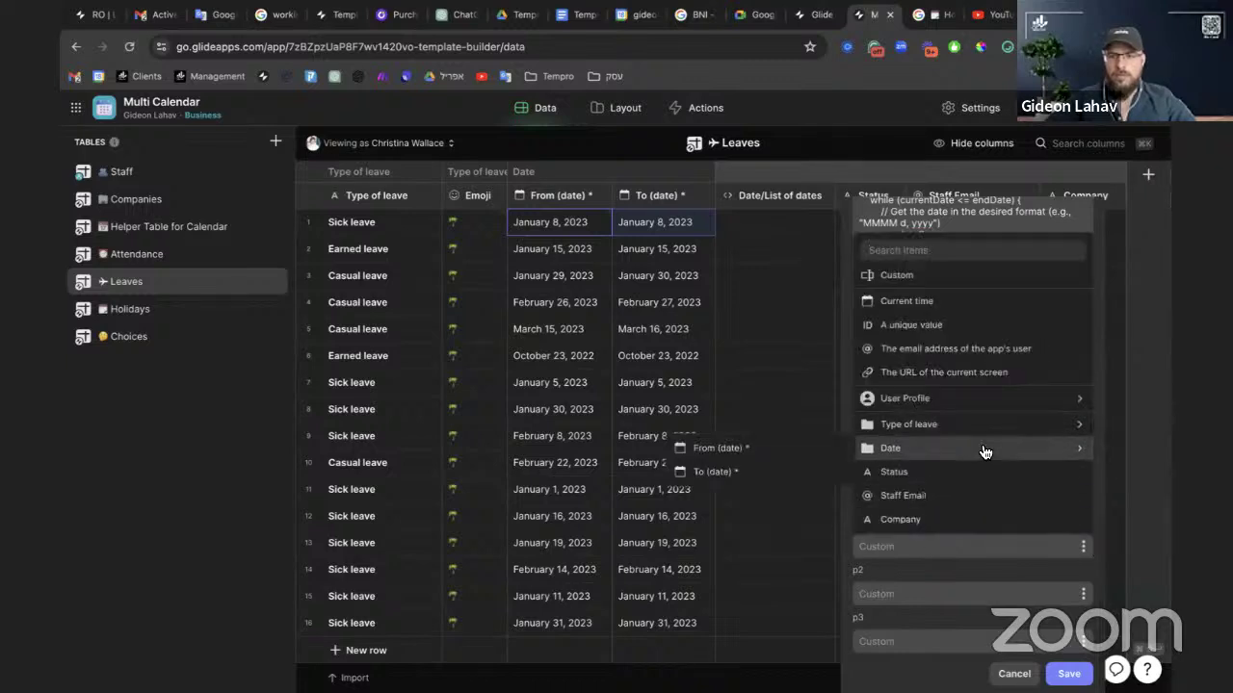
{"action": "left_click", "coordinate": [799, 455]}
{"action": "left_click", "coordinate": [1084, 598]}
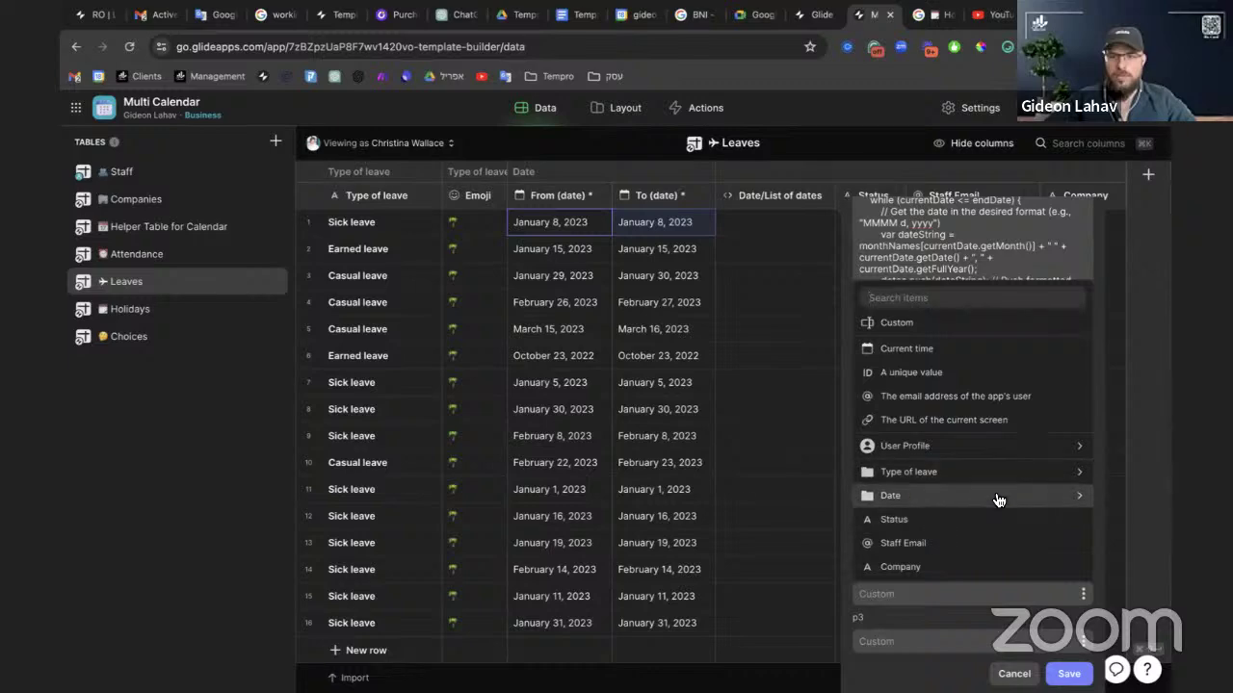
{"action": "mouse_move", "coordinate": [999, 498]}
{"action": "left_click", "coordinate": [722, 525]}
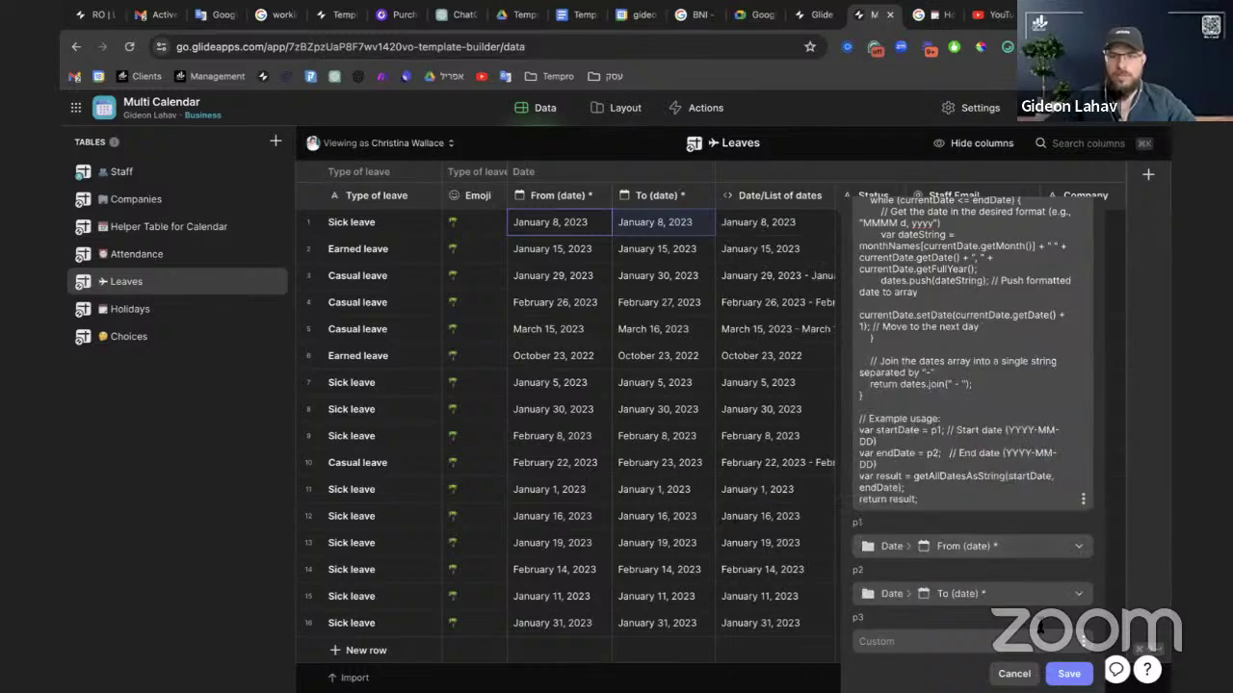
{"action": "left_click", "coordinate": [1070, 673]}
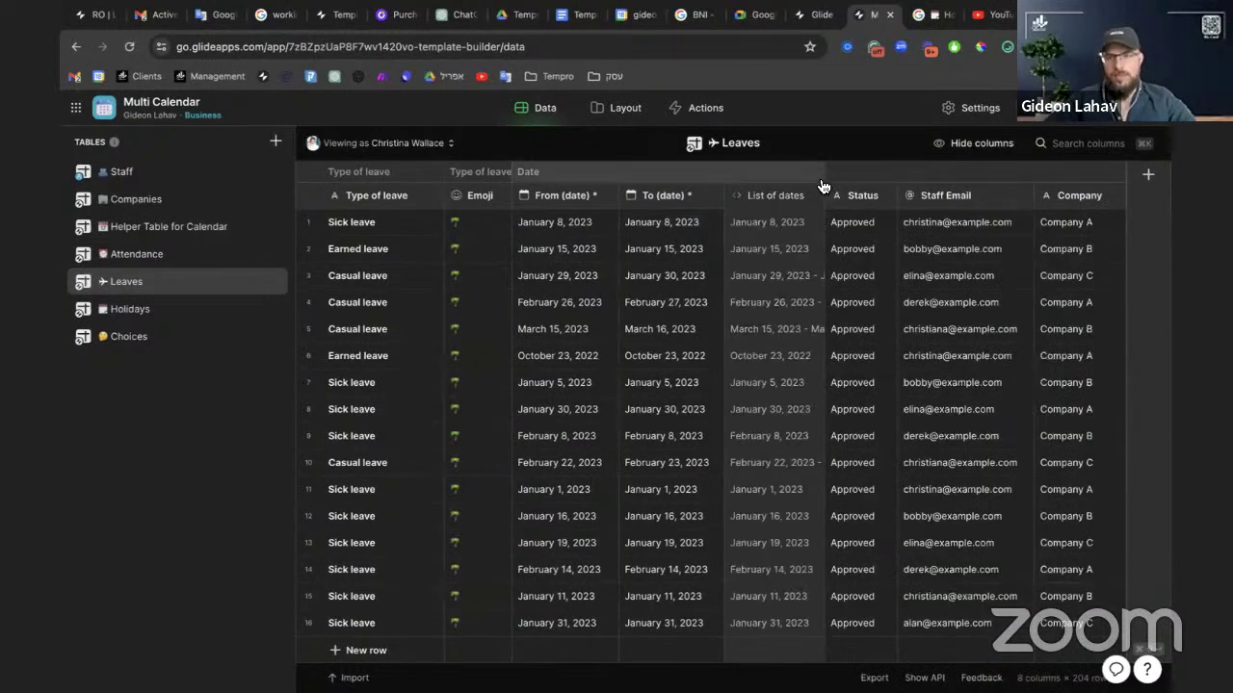
Widen the List of dates column and duplicate it as "Date/List of dates Split" with the type Split Text
{"action": "left_click_drag", "start_coordinate": [956, 188], "coordinate": [973, 190]}
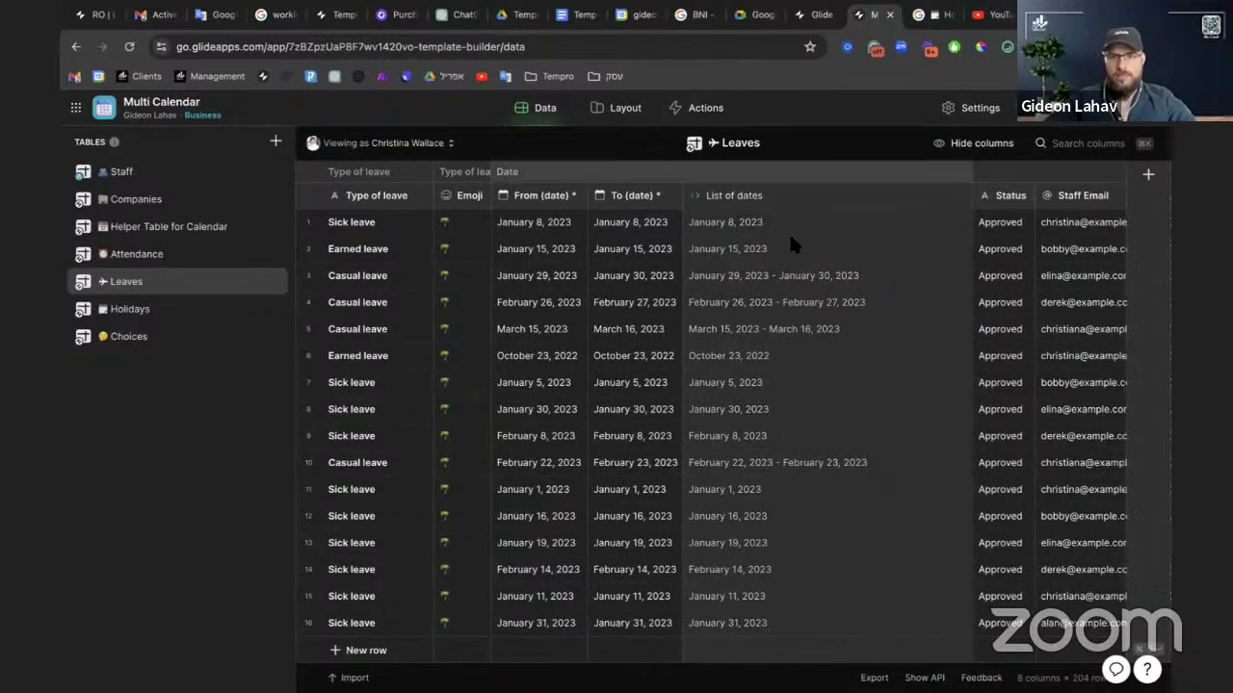
{"action": "left_click", "coordinate": [960, 196]}
{"action": "left_click", "coordinate": [881, 243]}
{"action": "double_click", "coordinate": [911, 228]}
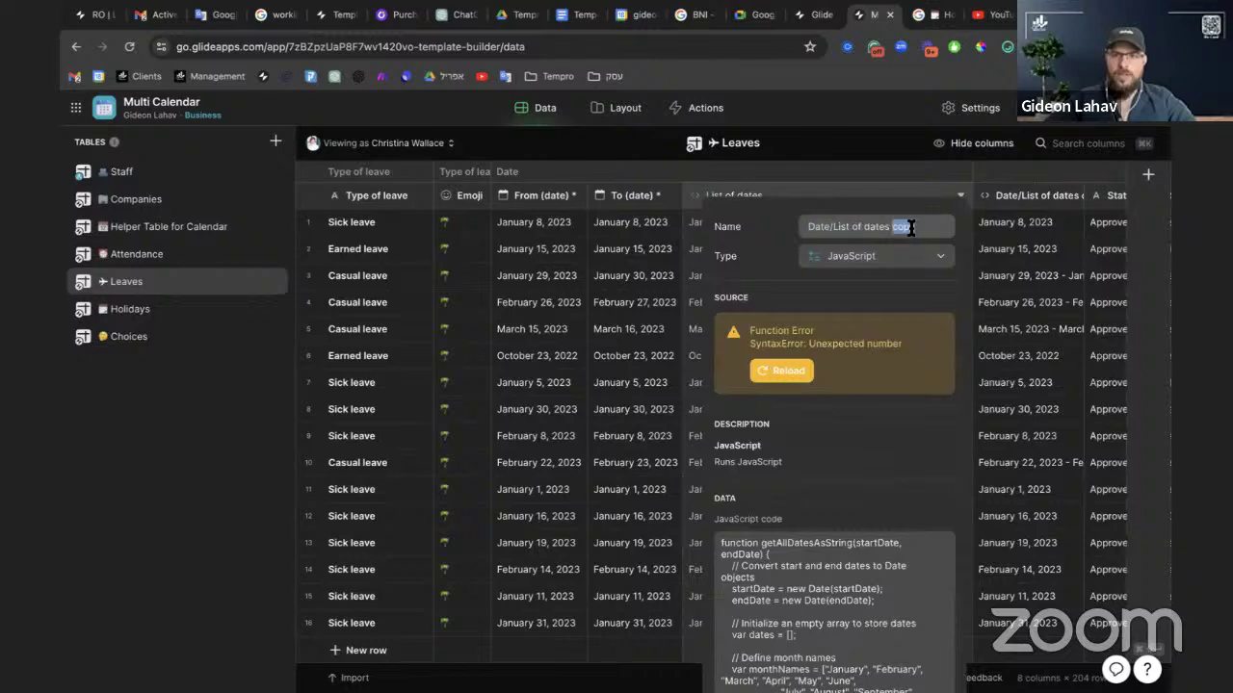
{"action": "type", "text": "Split"}
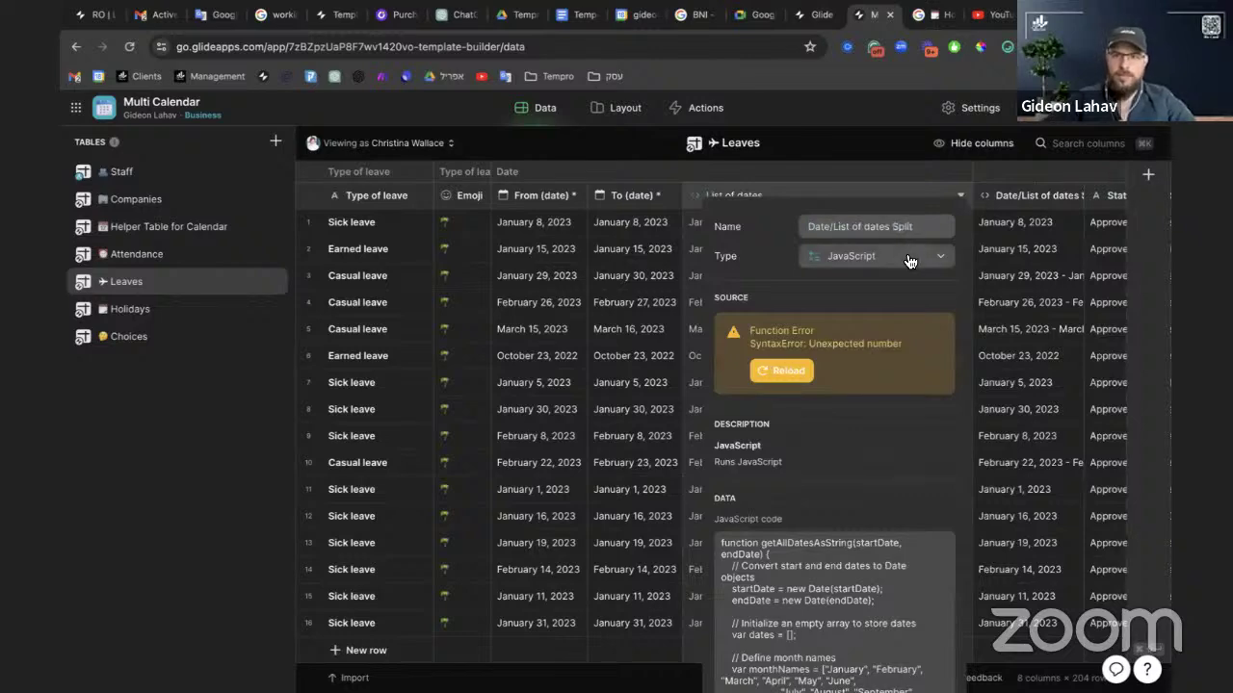
{"action": "left_click", "coordinate": [909, 261]}
{"action": "type", "text": "spl"}
{"action": "left_click", "coordinate": [867, 313]}
Make List of dates Split divide the List of dates text by " - " and save the column
{"action": "left_click", "coordinate": [877, 324]}
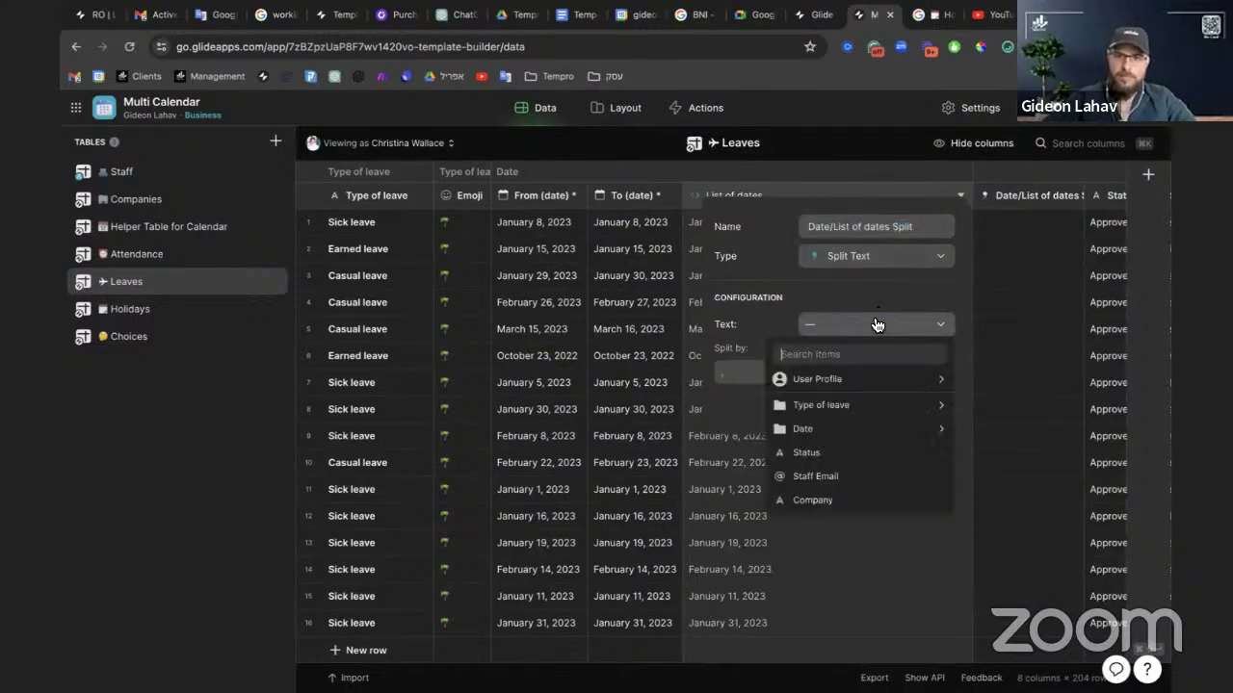
{"action": "mouse_move", "coordinate": [867, 429]}
{"action": "left_click", "coordinate": [992, 478]}
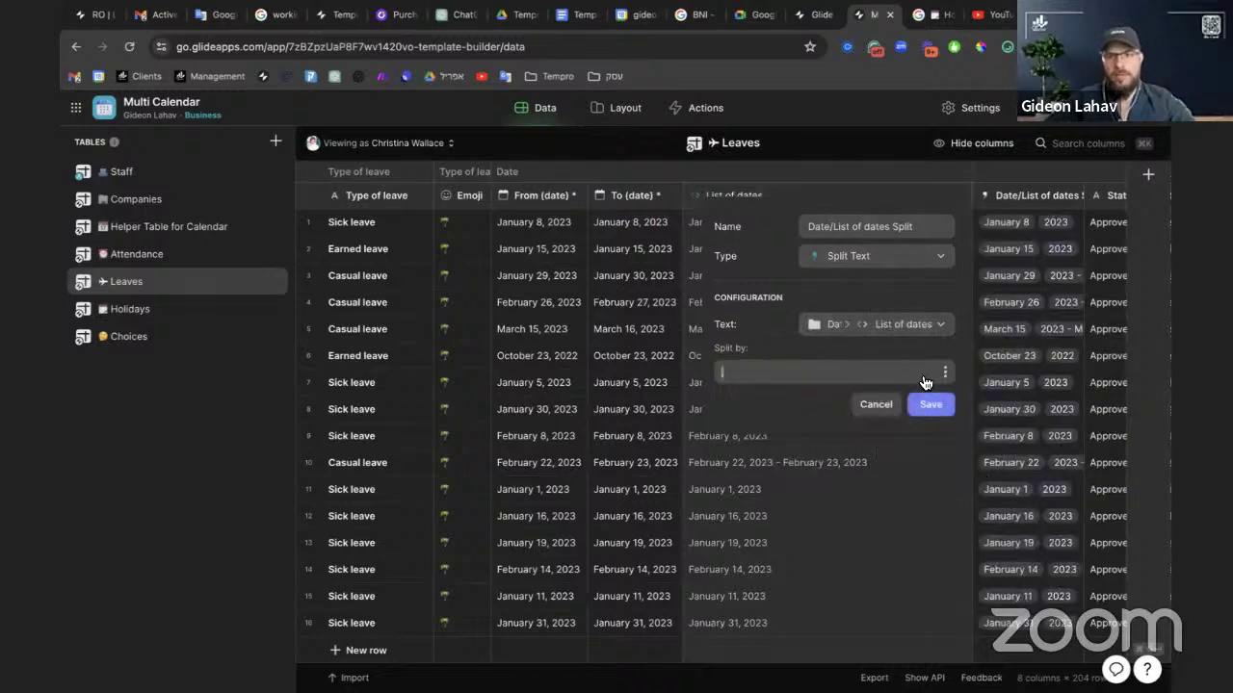
{"action": "key", "text": "BackSpace"}
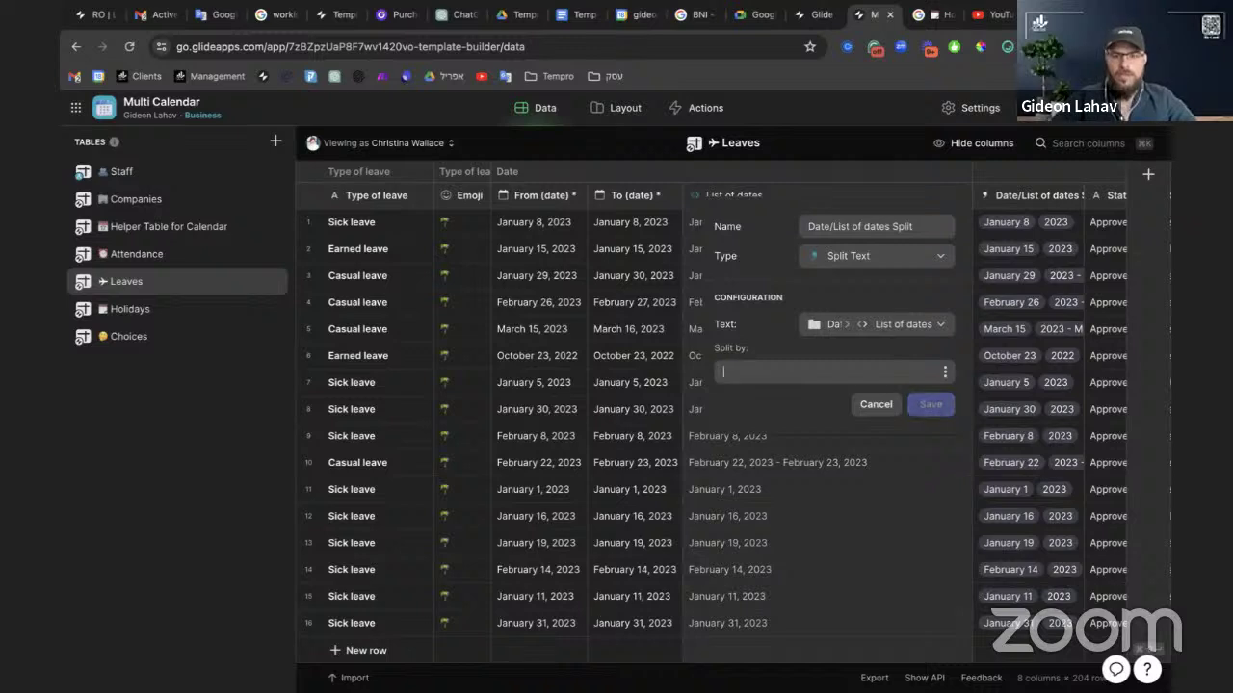
{"action": "key", "text": "BackSpace"}
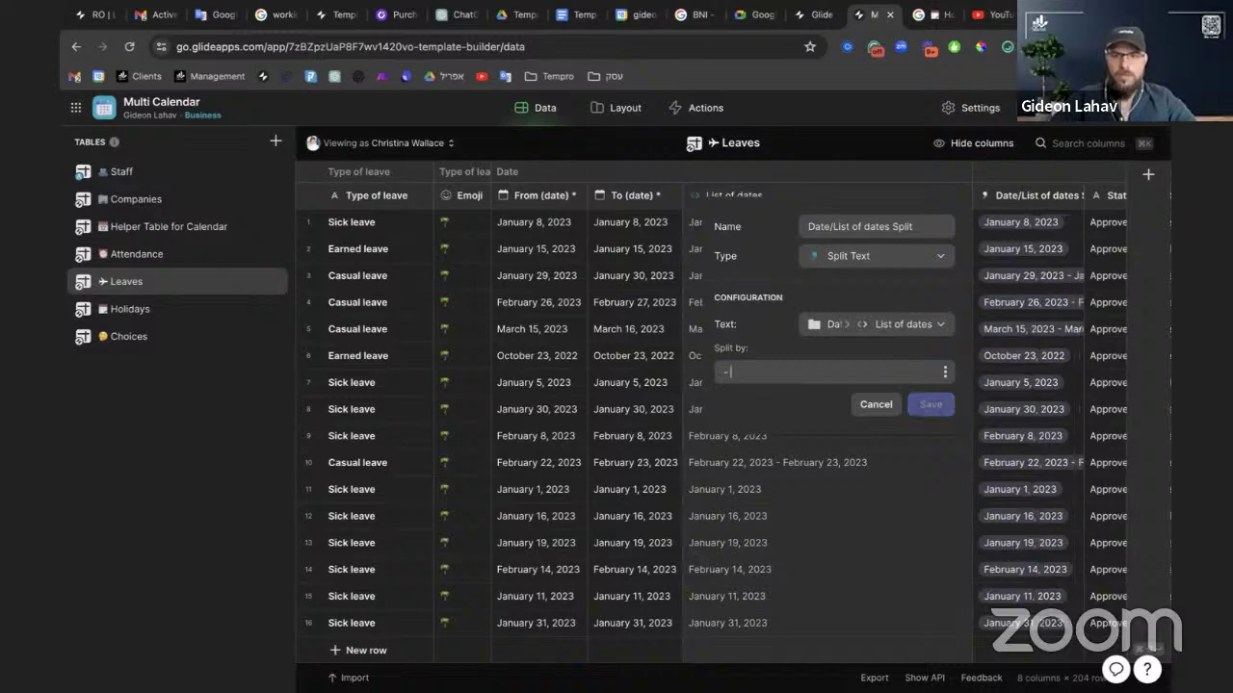
{"action": "type", "text": "-"}
{"action": "left_click", "coordinate": [931, 404]}
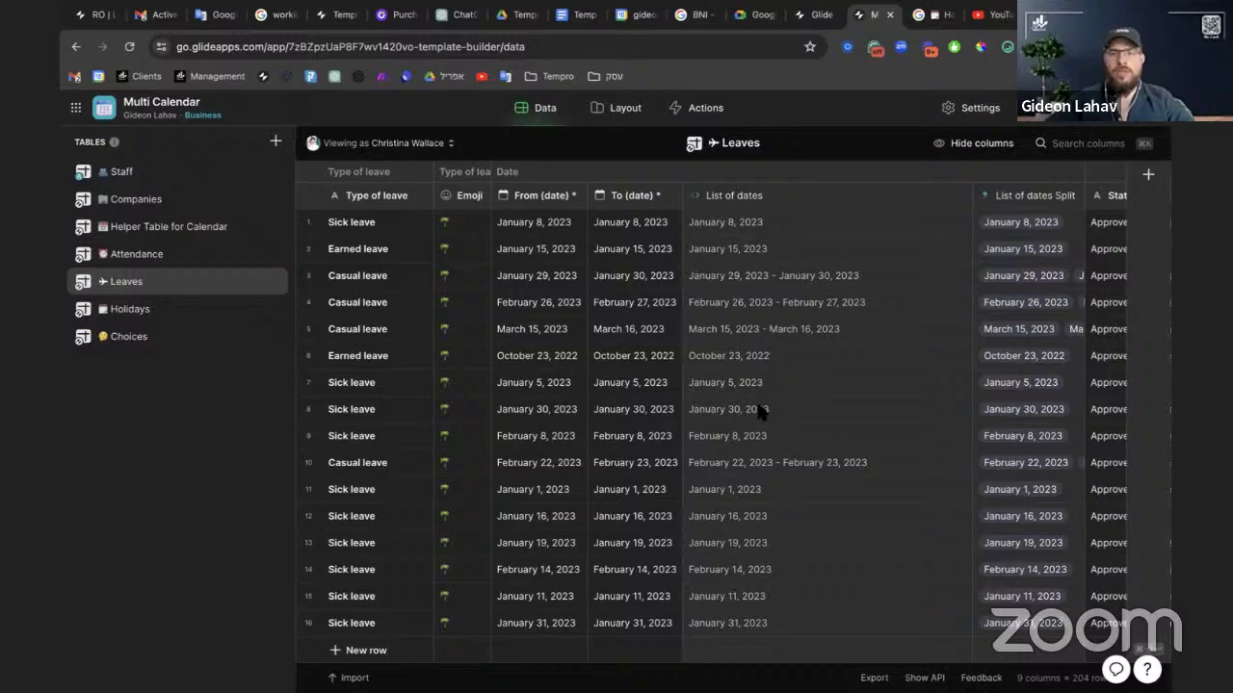
Review the List of dates column's JavaScript code and its parameters, and close it without keeping changes
{"action": "double_click", "coordinate": [764, 203]}
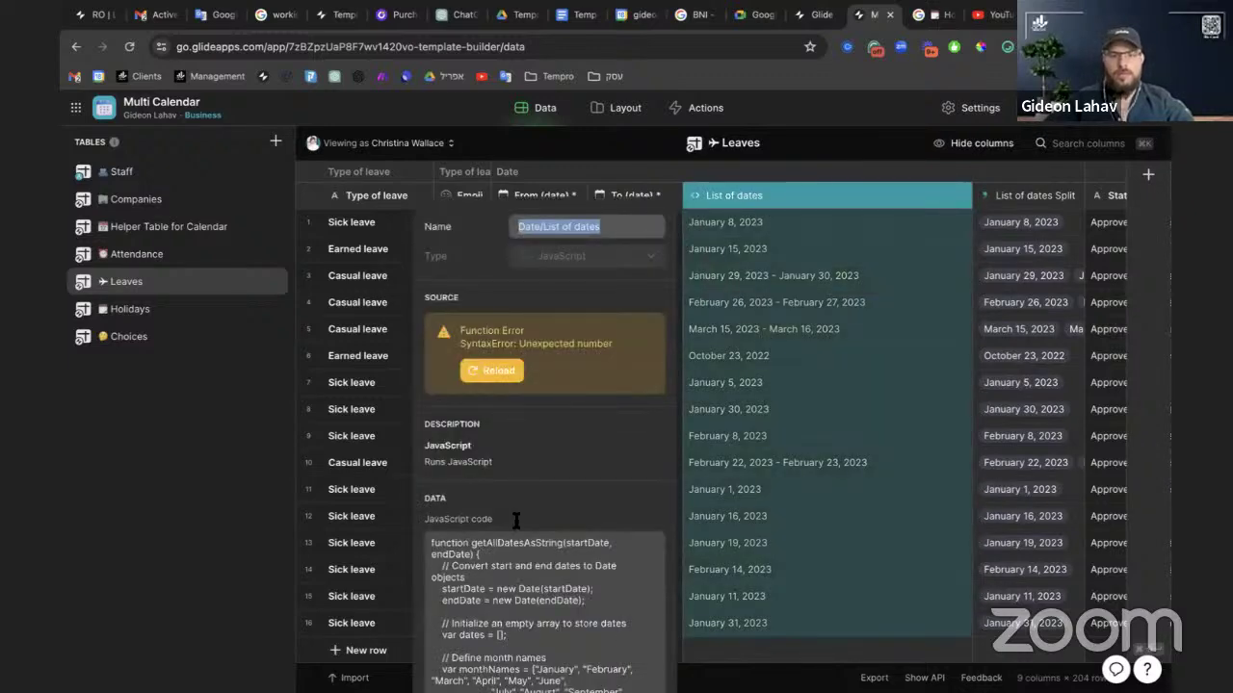
{"action": "scroll", "coordinate": [517, 520], "scroll_direction": "down", "scroll_amount": 10}
{"action": "scroll", "coordinate": [526, 518], "scroll_direction": "up", "scroll_amount": 3}
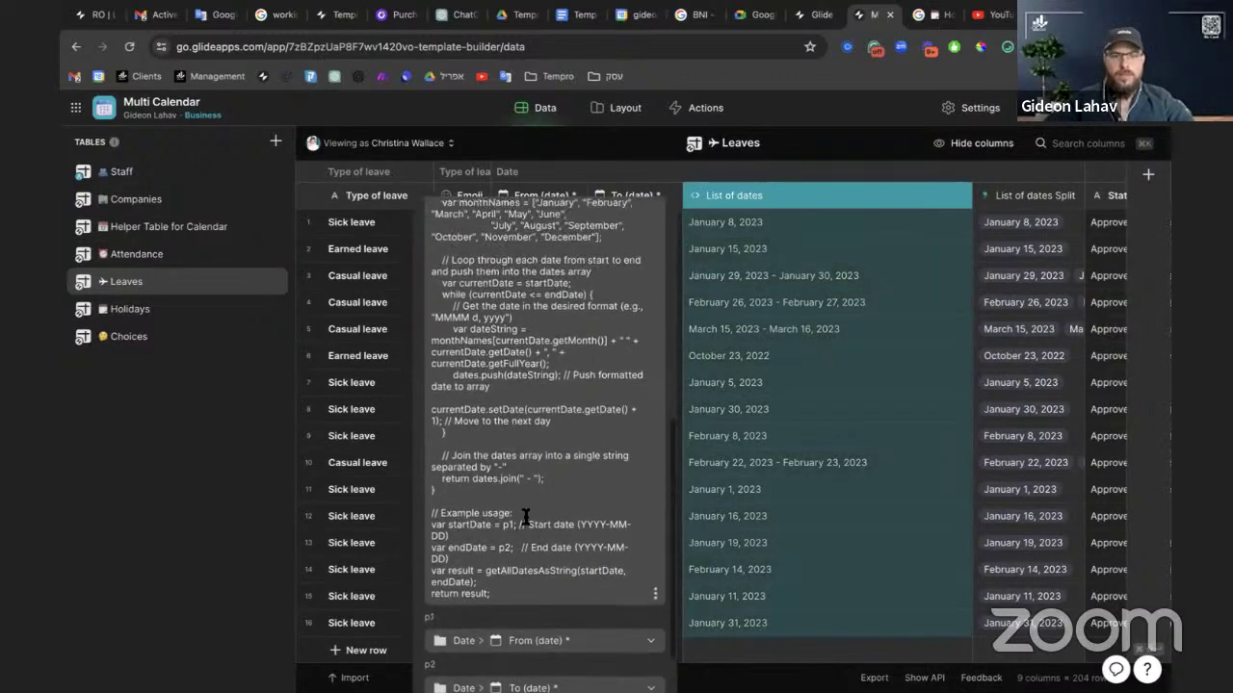
{"action": "left_click", "coordinate": [814, 406]}
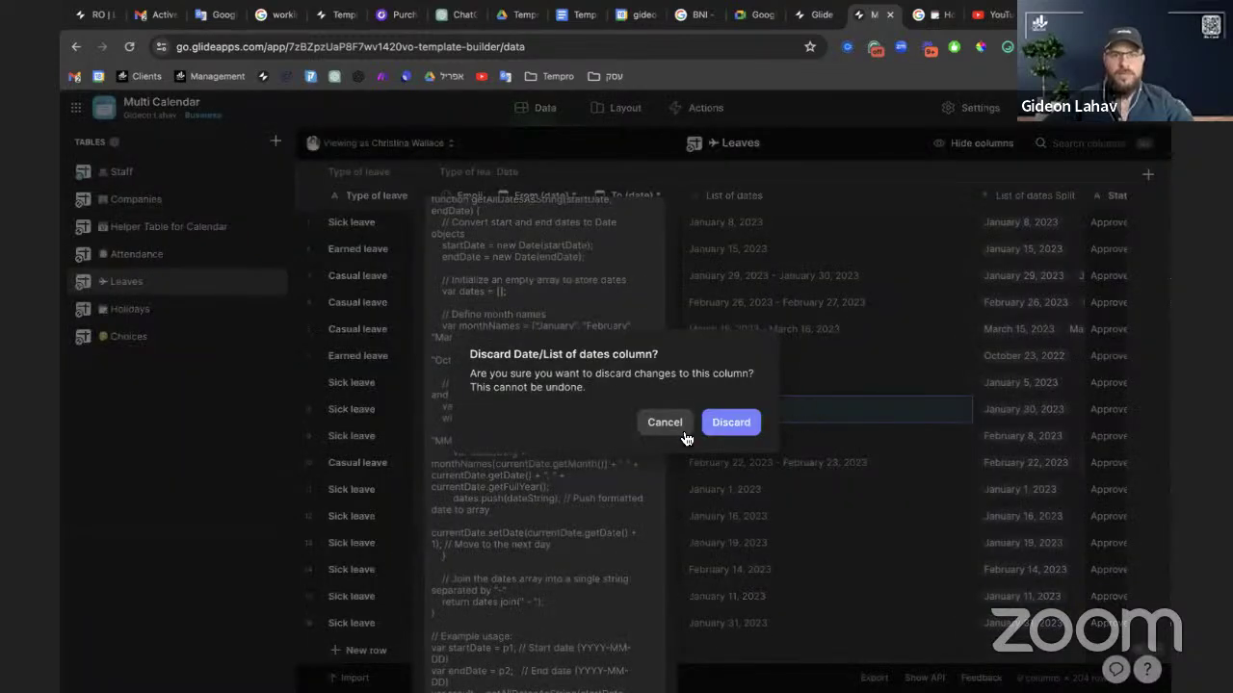
{"action": "left_click", "coordinate": [725, 423]}
Select the whole List of dates JavaScript code, check the YouTube tab, and return to close the column
{"action": "double_click", "coordinate": [734, 197]}
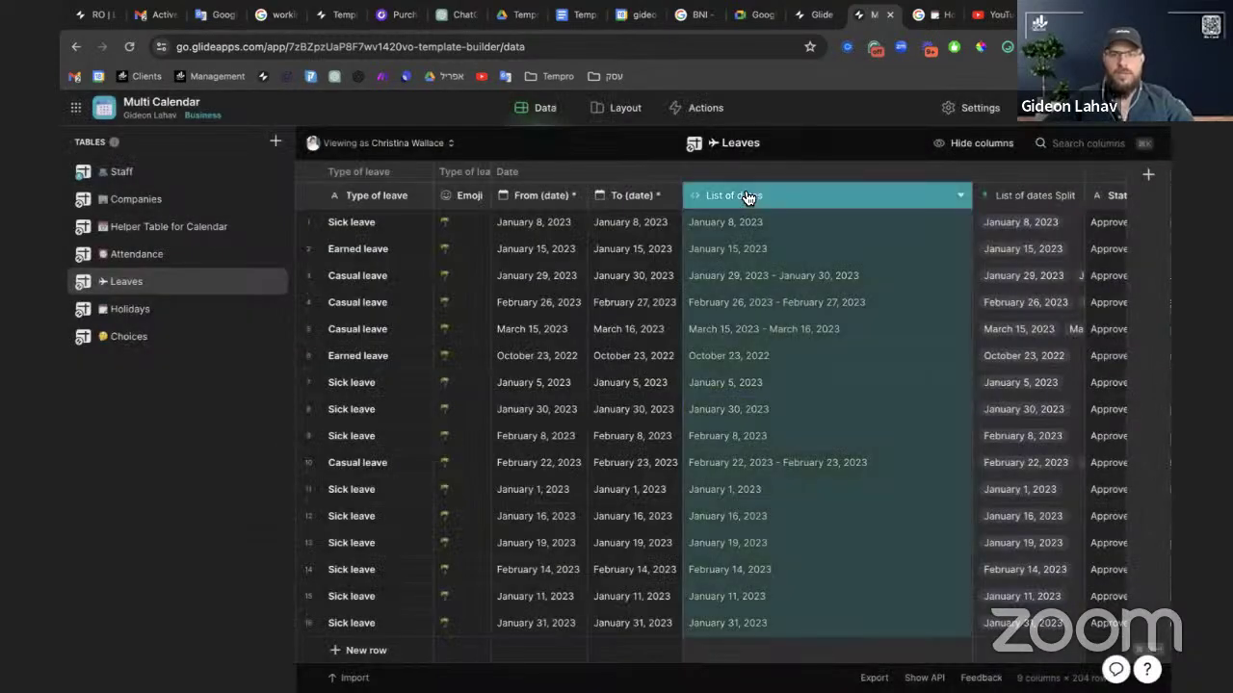
{"action": "left_click", "coordinate": [561, 588]}
{"action": "key", "text": "ctrl+a"}
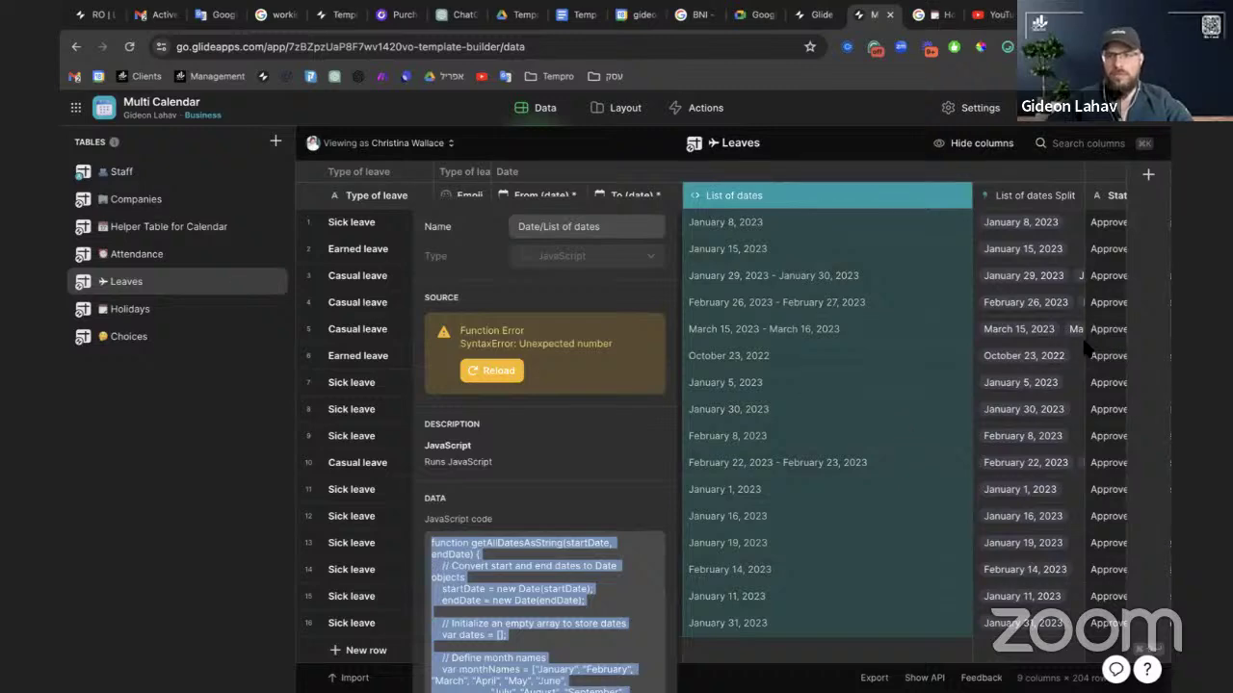
{"action": "left_click", "coordinate": [984, 14]}
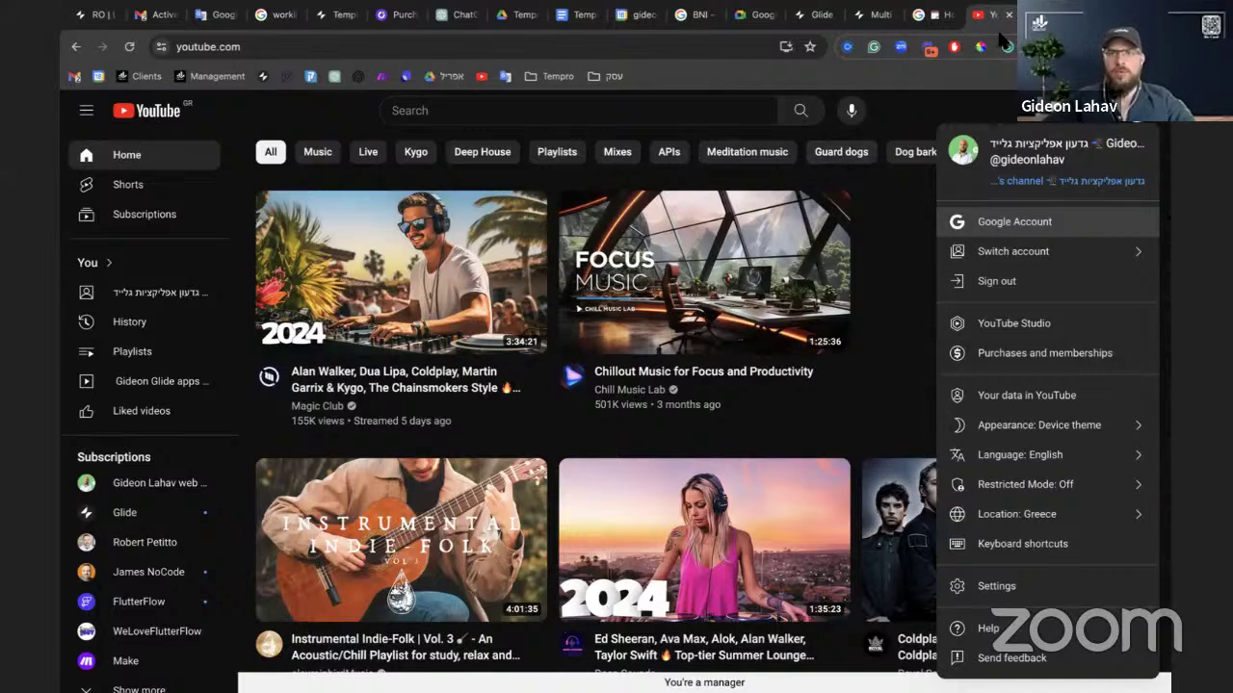
{"action": "left_click", "coordinate": [870, 16]}
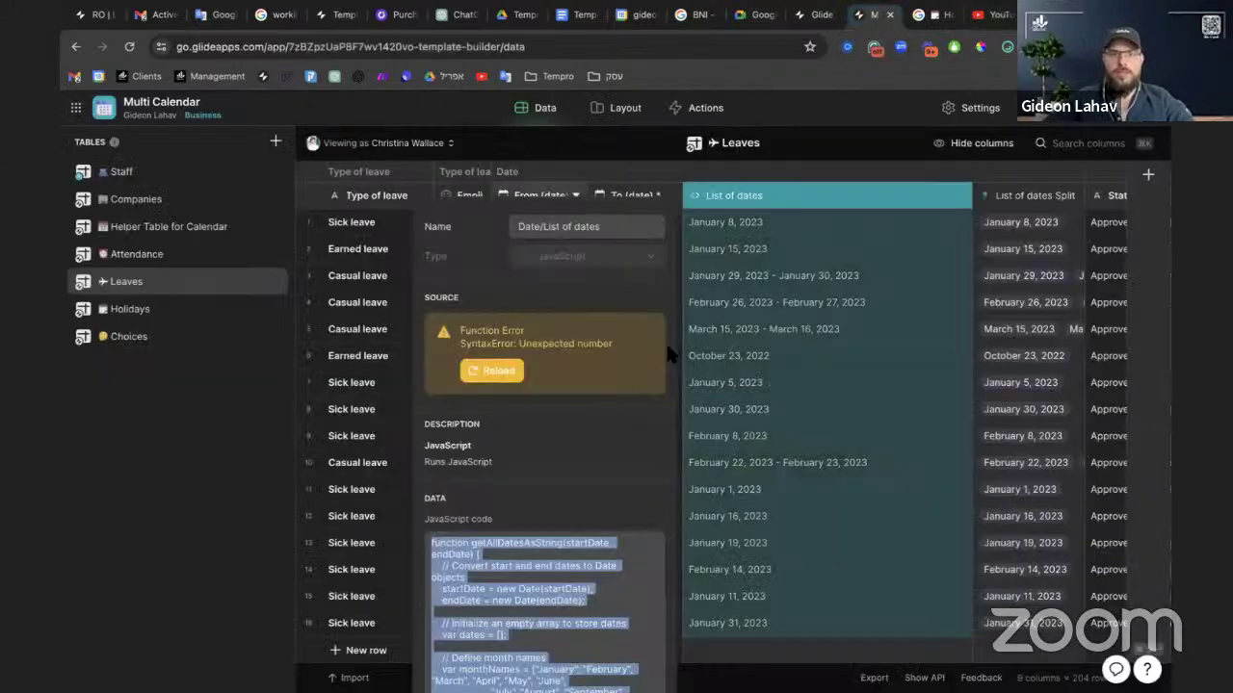
{"action": "scroll", "coordinate": [554, 520], "scroll_direction": "down", "scroll_amount": 5}
{"action": "left_click", "coordinate": [586, 674]}
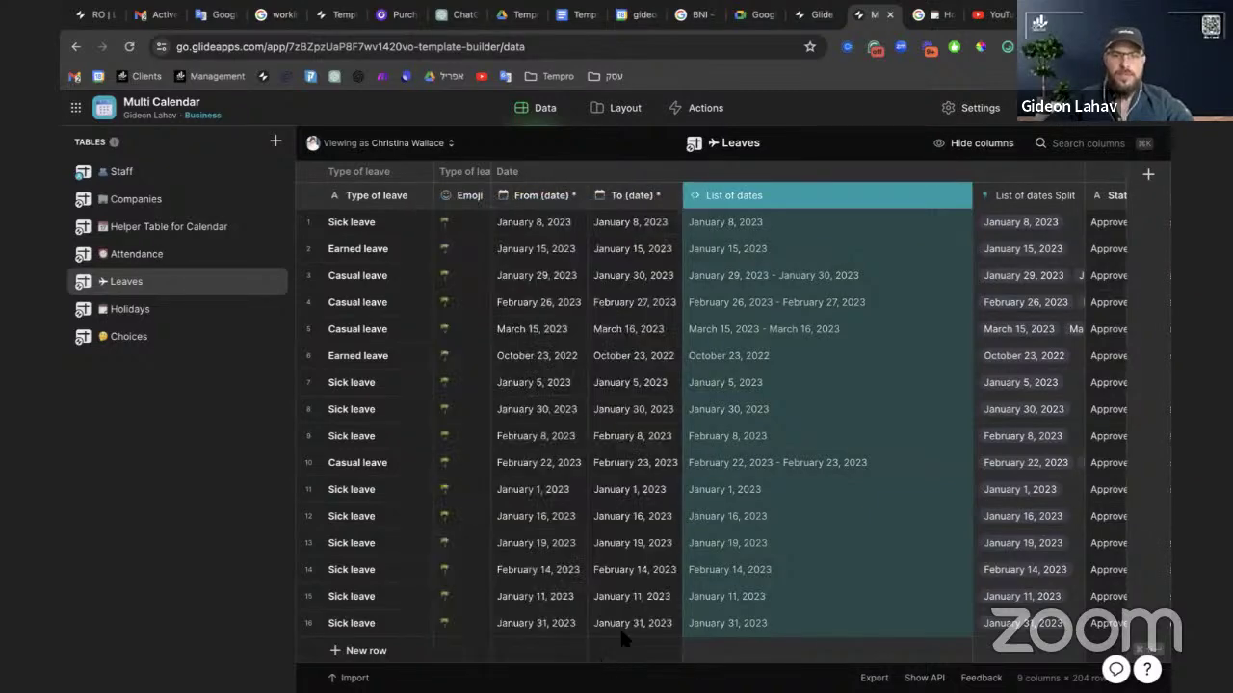
Copy the full JavaScript code from the List of dates column and close it, discarding any changes
{"action": "double_click", "coordinate": [845, 204]}
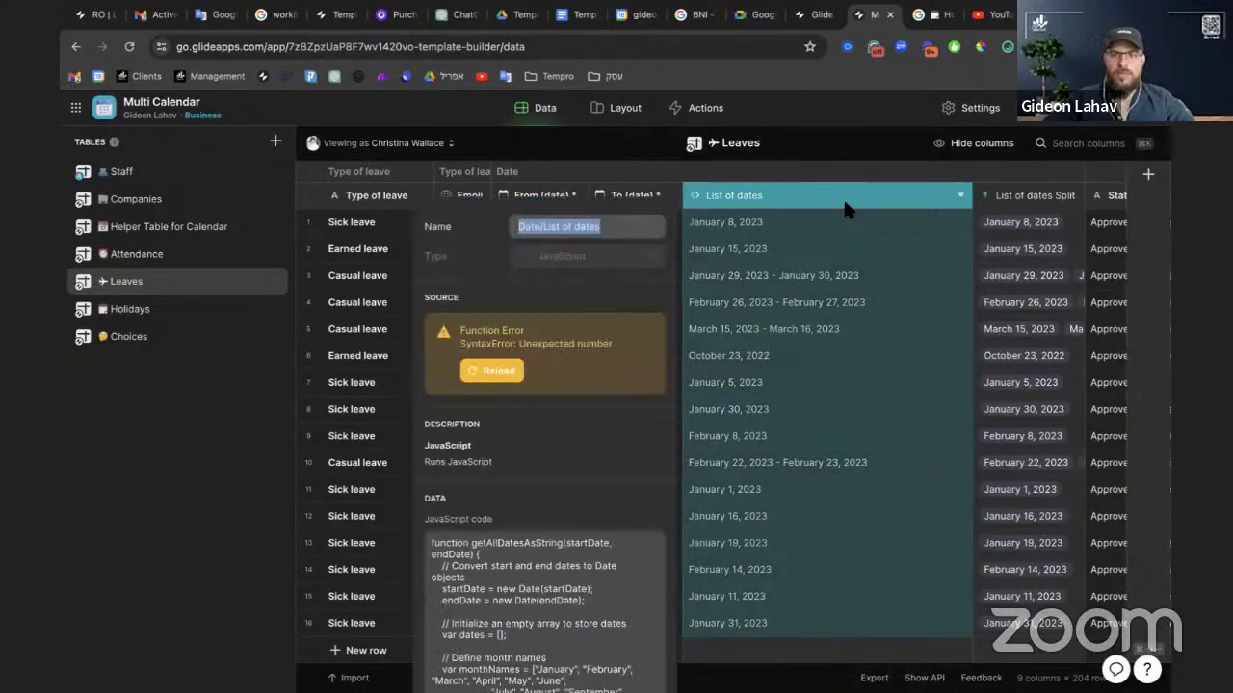
{"action": "left_click", "coordinate": [545, 556]}
{"action": "key", "text": "ctrl+a"}
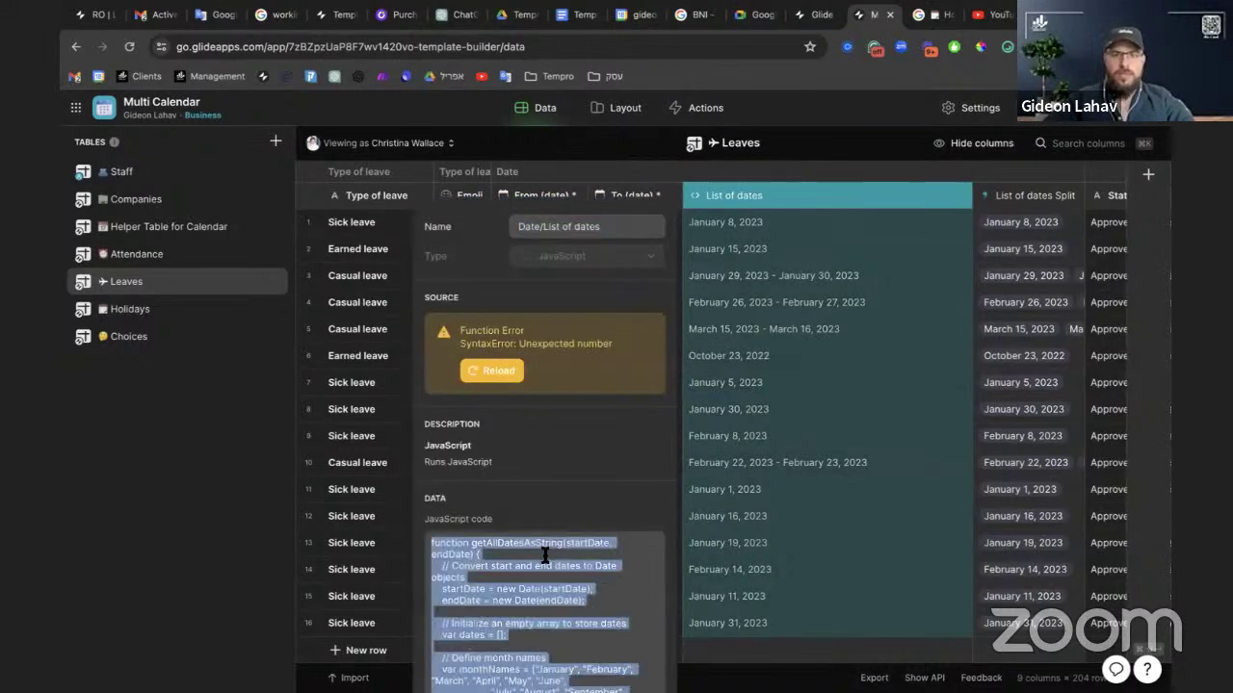
{"action": "left_click", "coordinate": [760, 274]}
{"action": "left_click", "coordinate": [724, 416]}
In the Holidays table, duplicate the End date & time column, name the copy List of dates, and set its type to JavaScript
{"action": "left_click", "coordinate": [183, 327]}
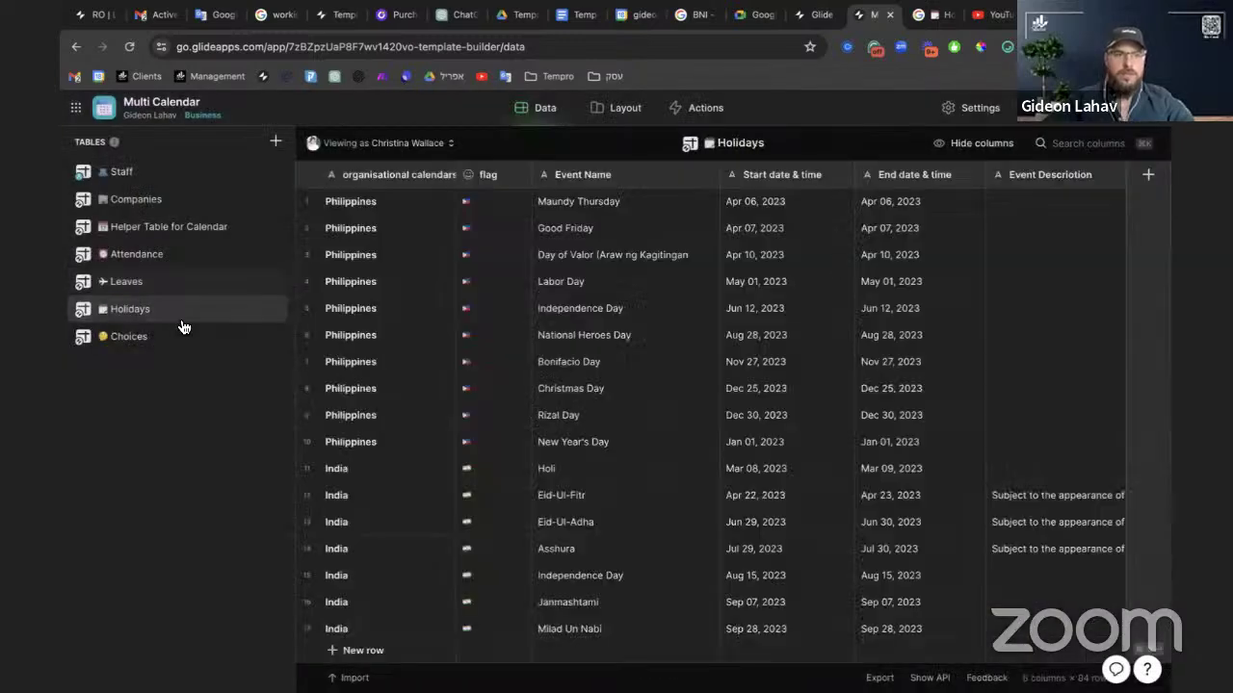
{"action": "left_click", "coordinate": [974, 175]}
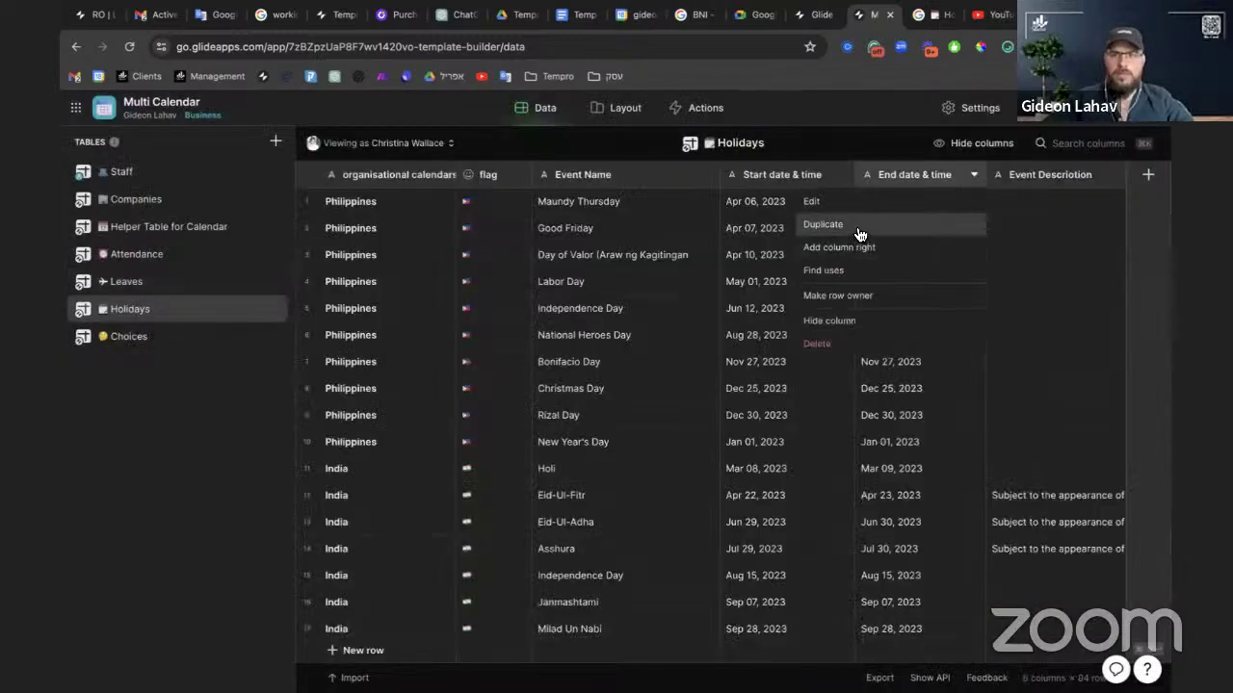
{"action": "left_click", "coordinate": [859, 225]}
{"action": "type", "text": "List o"}
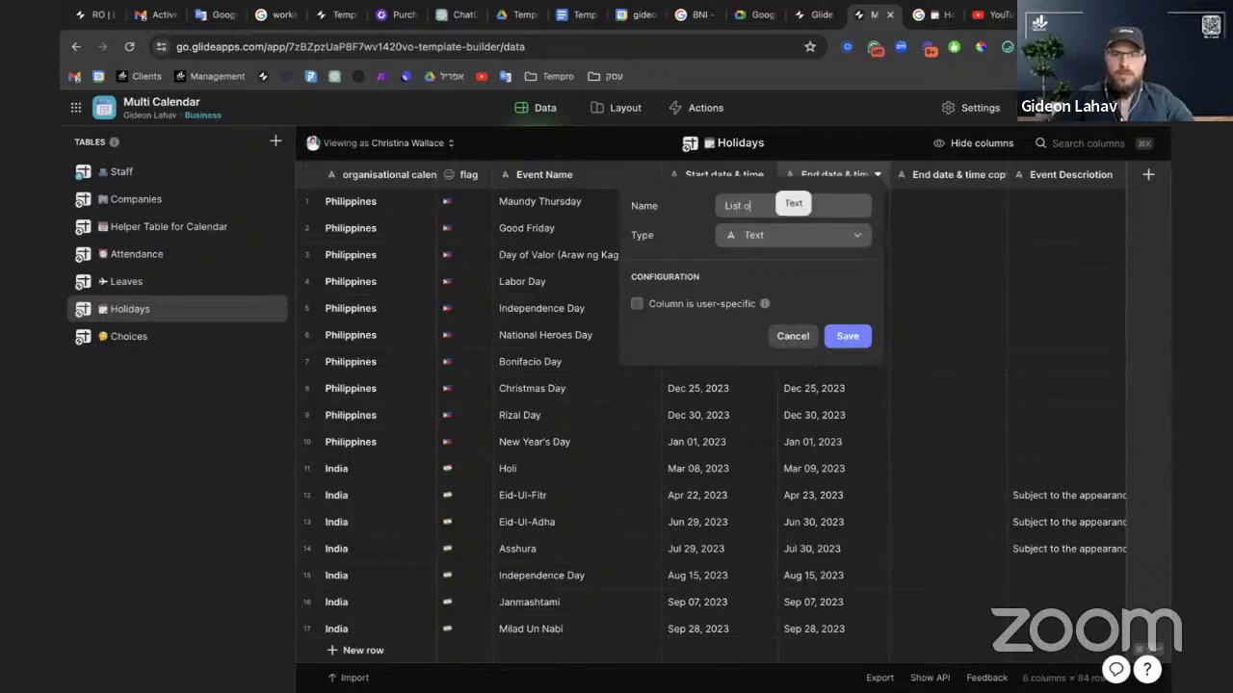
{"action": "type", "text": "f dates"}
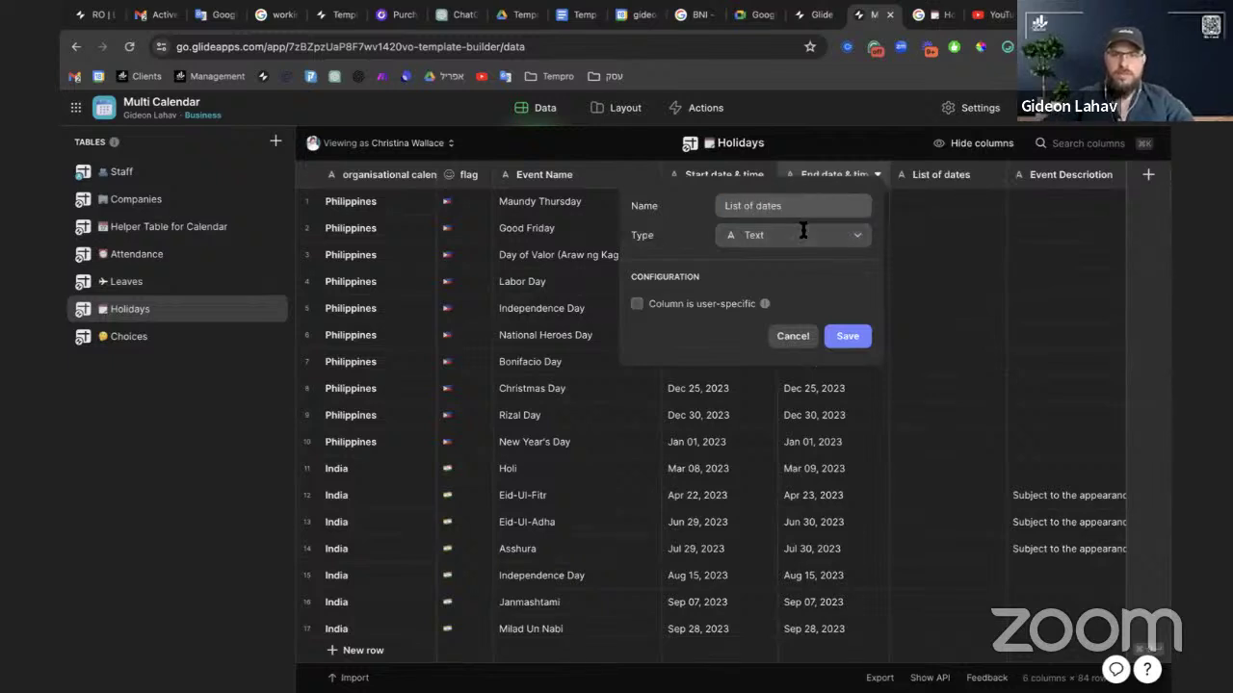
{"action": "left_click", "coordinate": [795, 239]}
{"action": "type", "text": "ja"}
{"action": "key", "text": "Return"}
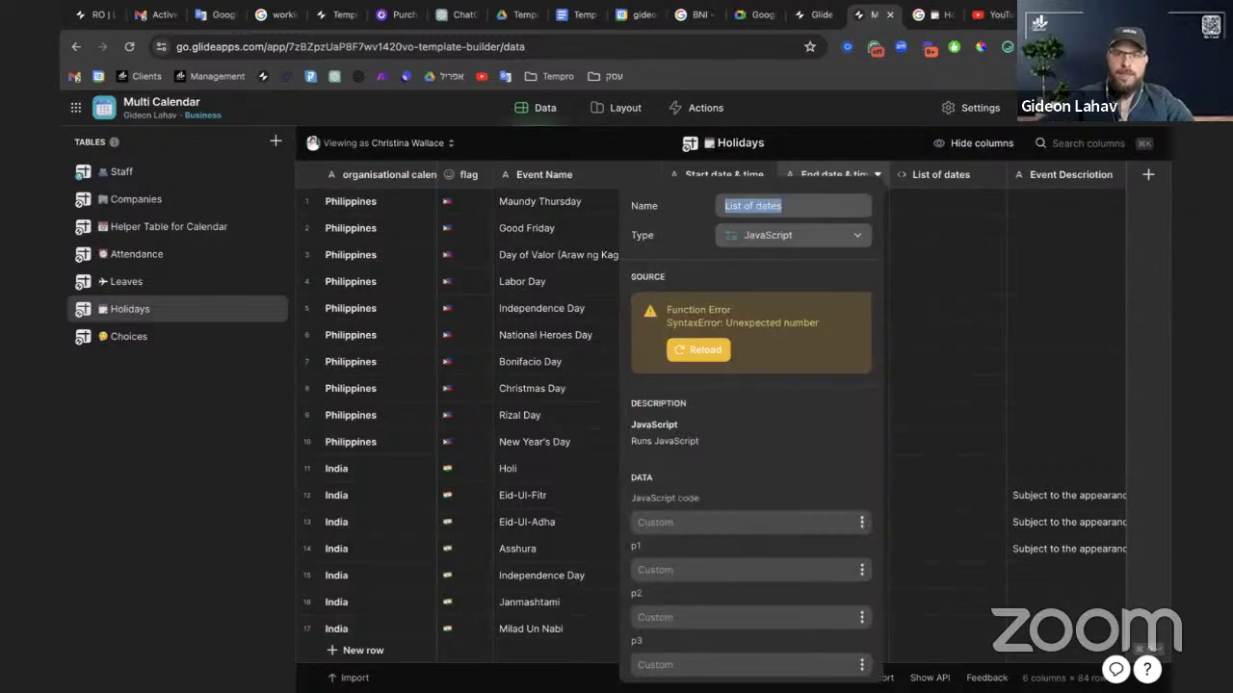
Paste the copied date-list code into List of dates, set p1 to Start date & time and p2 to End date & time, and save
{"action": "left_click", "coordinate": [708, 524]}
{"action": "key", "text": "ctrl+v"}
{"action": "scroll", "coordinate": [799, 539], "scroll_direction": "down", "scroll_amount": 5}
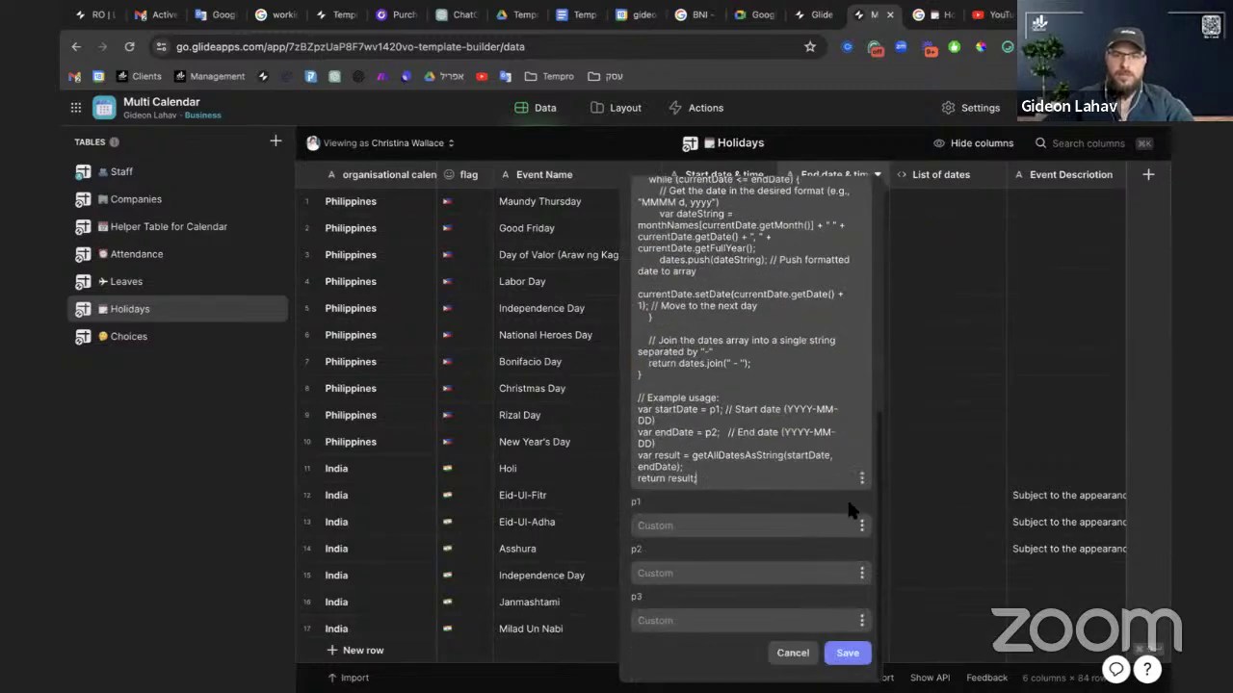
{"action": "left_click", "coordinate": [862, 526]}
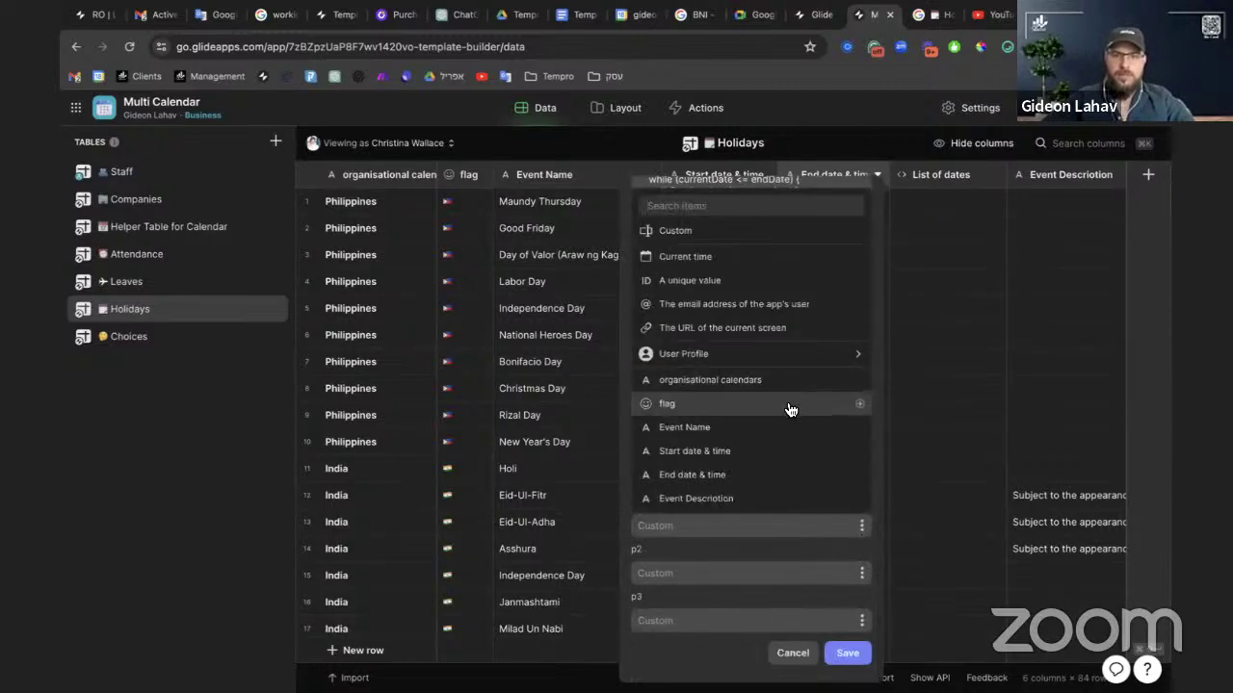
{"action": "left_click", "coordinate": [799, 452]}
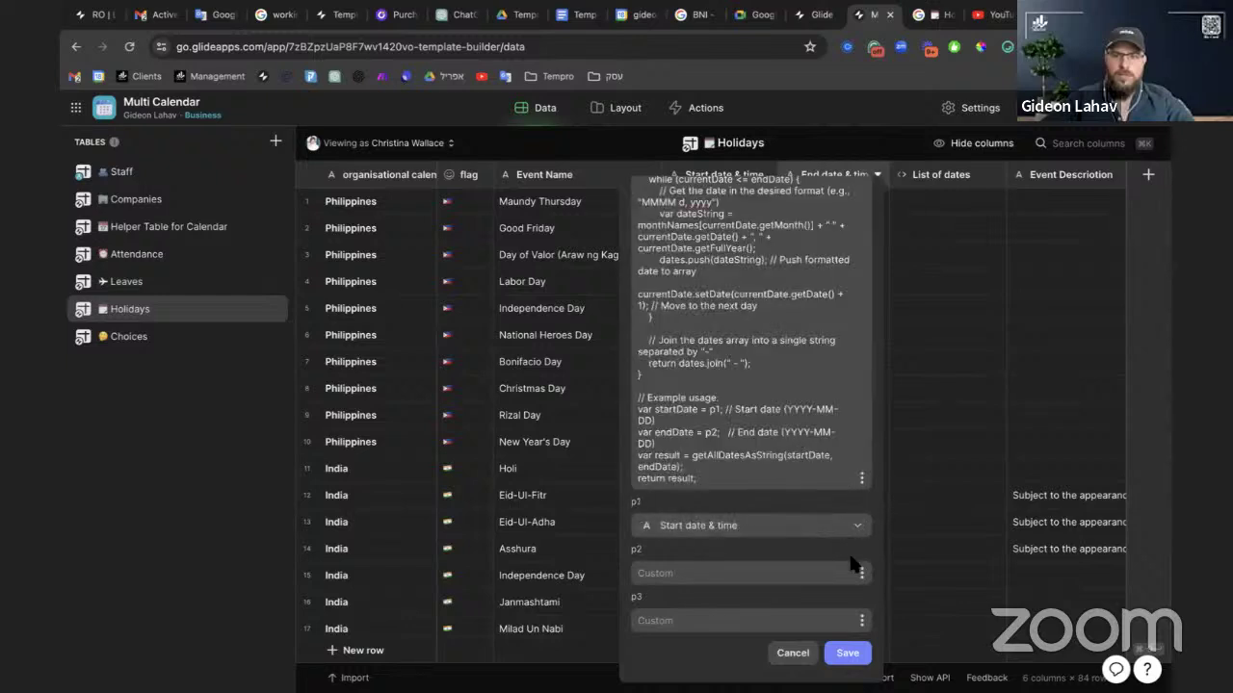
{"action": "left_click", "coordinate": [862, 575]}
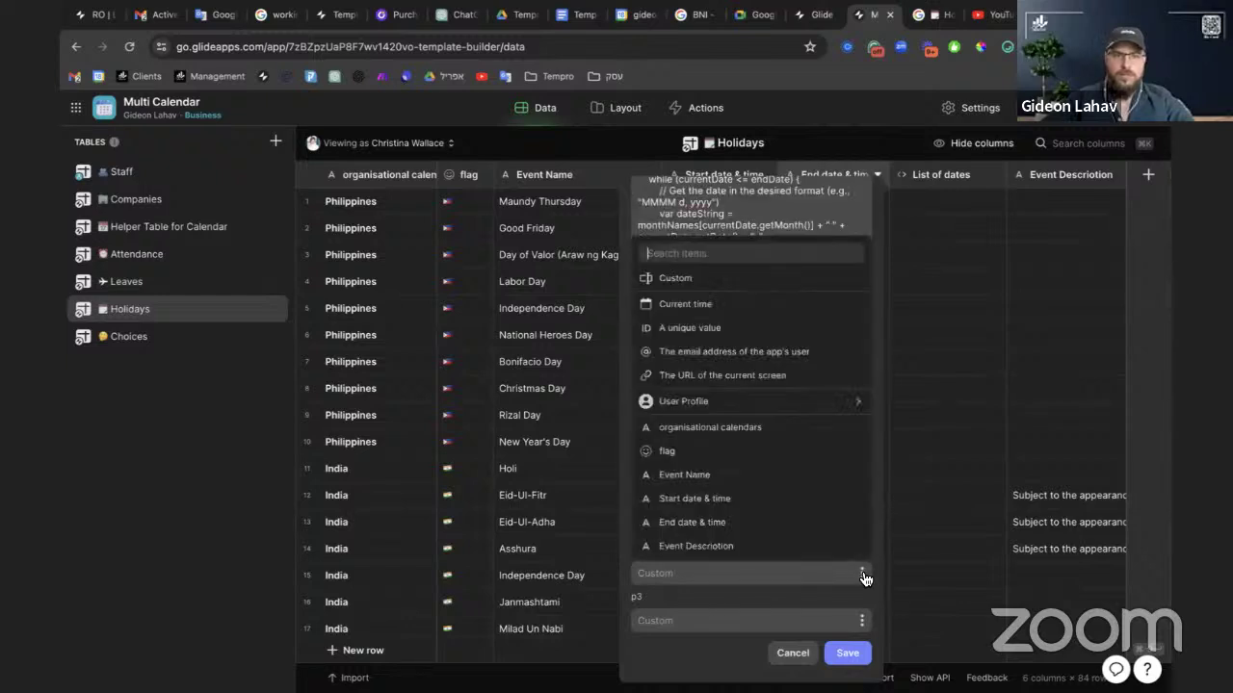
{"action": "left_click", "coordinate": [789, 528]}
{"action": "left_click", "coordinate": [848, 653]}
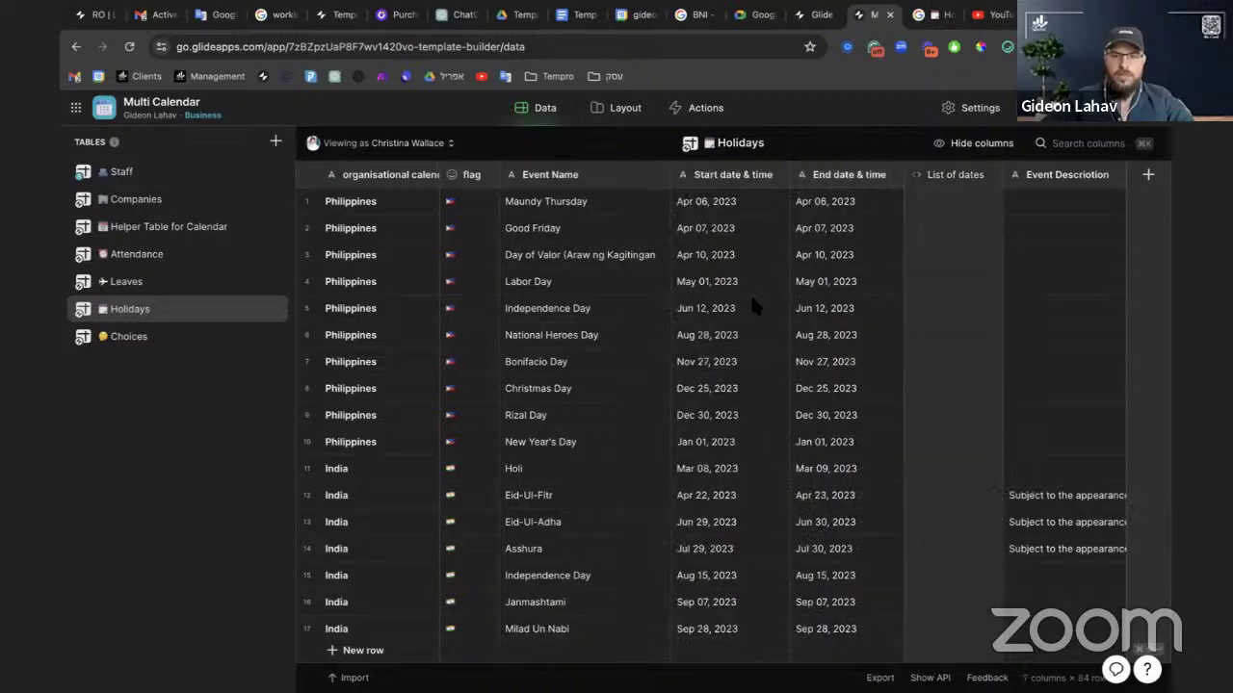
Change the Holidays table's Start date & time column to the Date & Time type, showing Date only, and save it
{"action": "left_click", "coordinate": [728, 193]}
{"action": "left_click", "coordinate": [930, 237]}
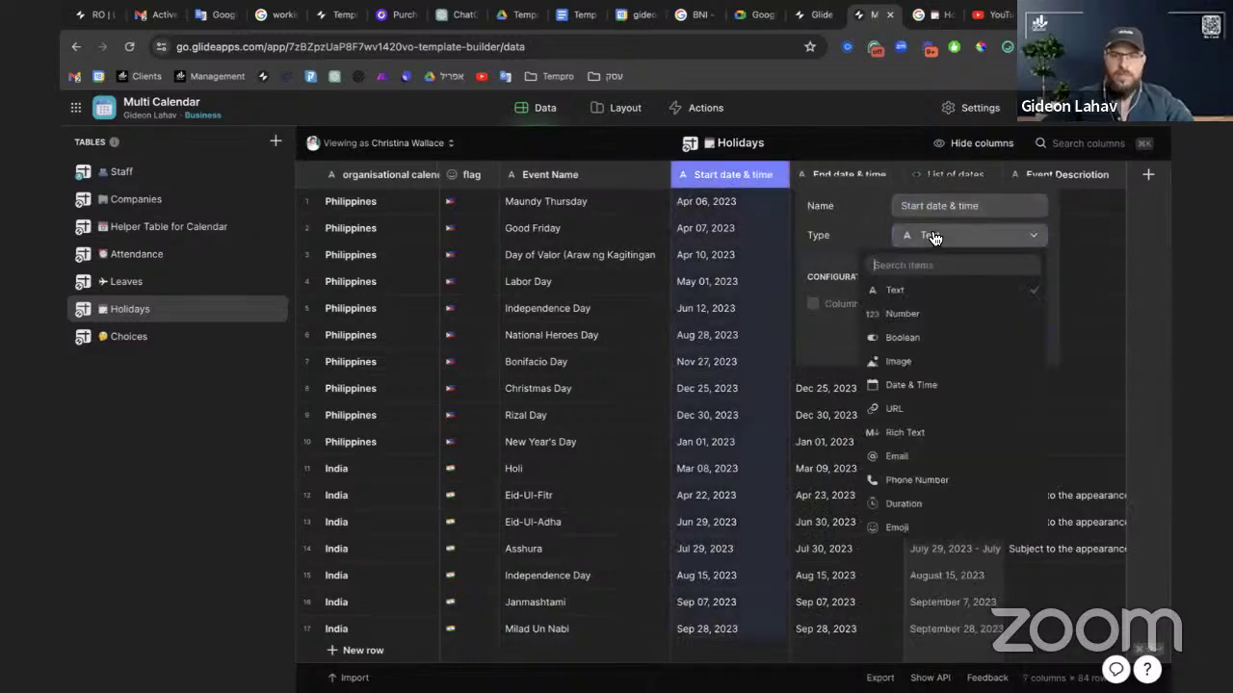
{"action": "type", "text": "da"}
{"action": "left_click", "coordinate": [918, 293]}
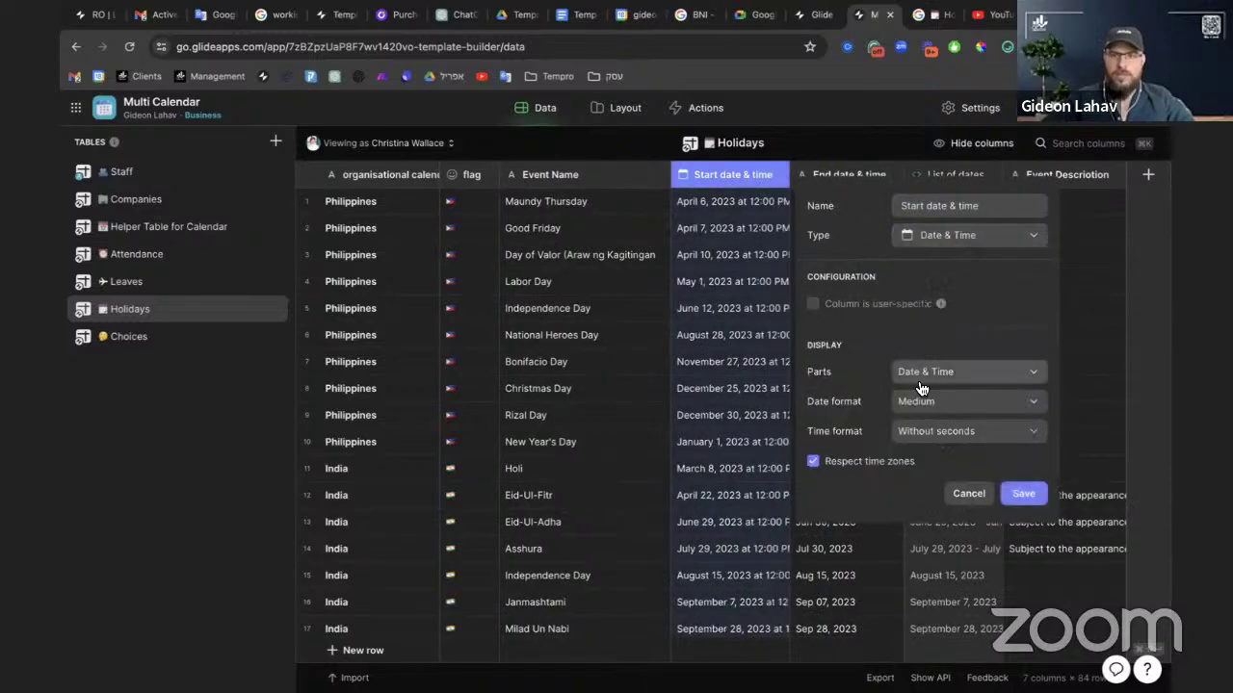
{"action": "left_click", "coordinate": [924, 374]}
{"action": "left_click", "coordinate": [922, 435]}
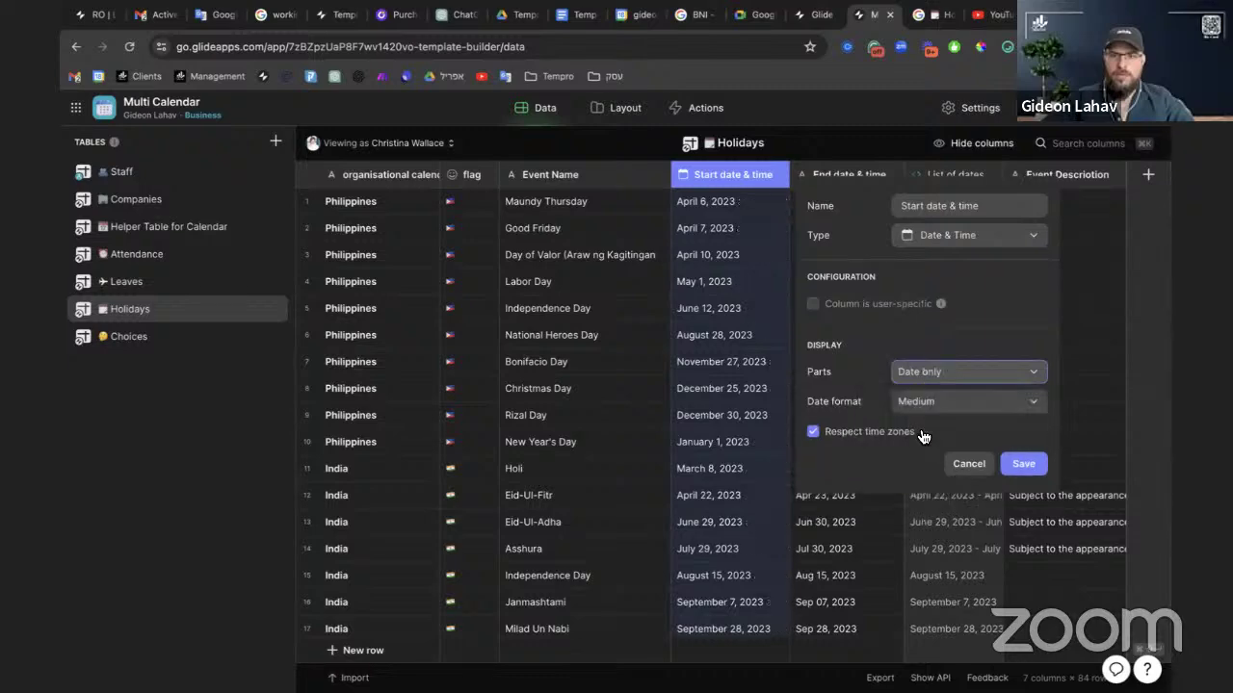
{"action": "left_click", "coordinate": [1021, 464]}
Change the End date & time column to the Date & Time type, showing Date only in Medium format, and save it
{"action": "left_click", "coordinate": [848, 176]}
{"action": "left_click", "coordinate": [752, 235]}
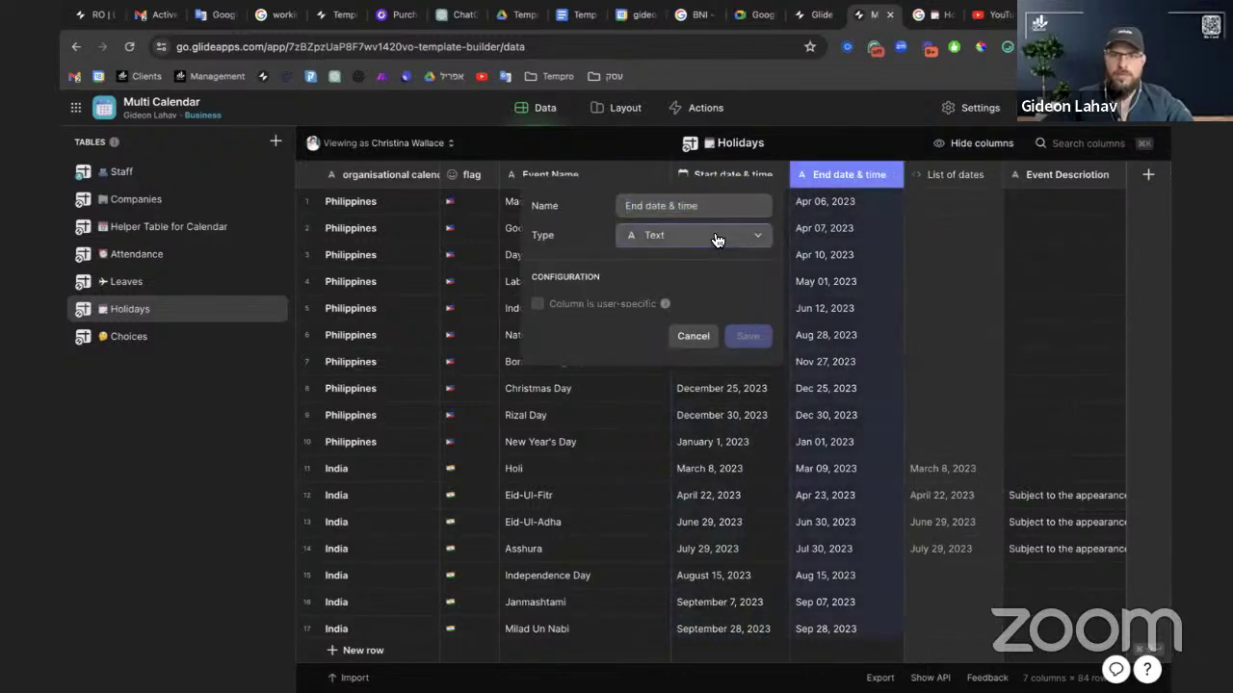
{"action": "type", "text": "da"}
{"action": "left_click", "coordinate": [680, 287]}
{"action": "left_click", "coordinate": [671, 402]}
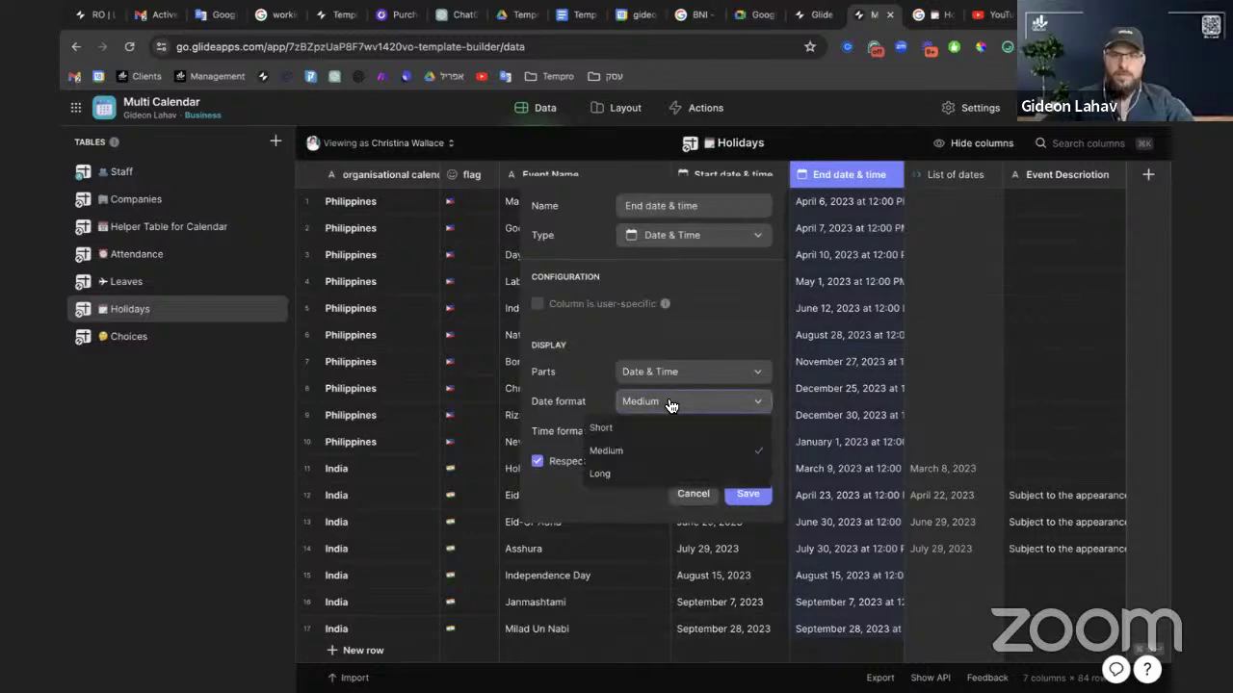
{"action": "left_click", "coordinate": [668, 373]}
{"action": "left_click", "coordinate": [659, 420]}
{"action": "left_click", "coordinate": [661, 403]}
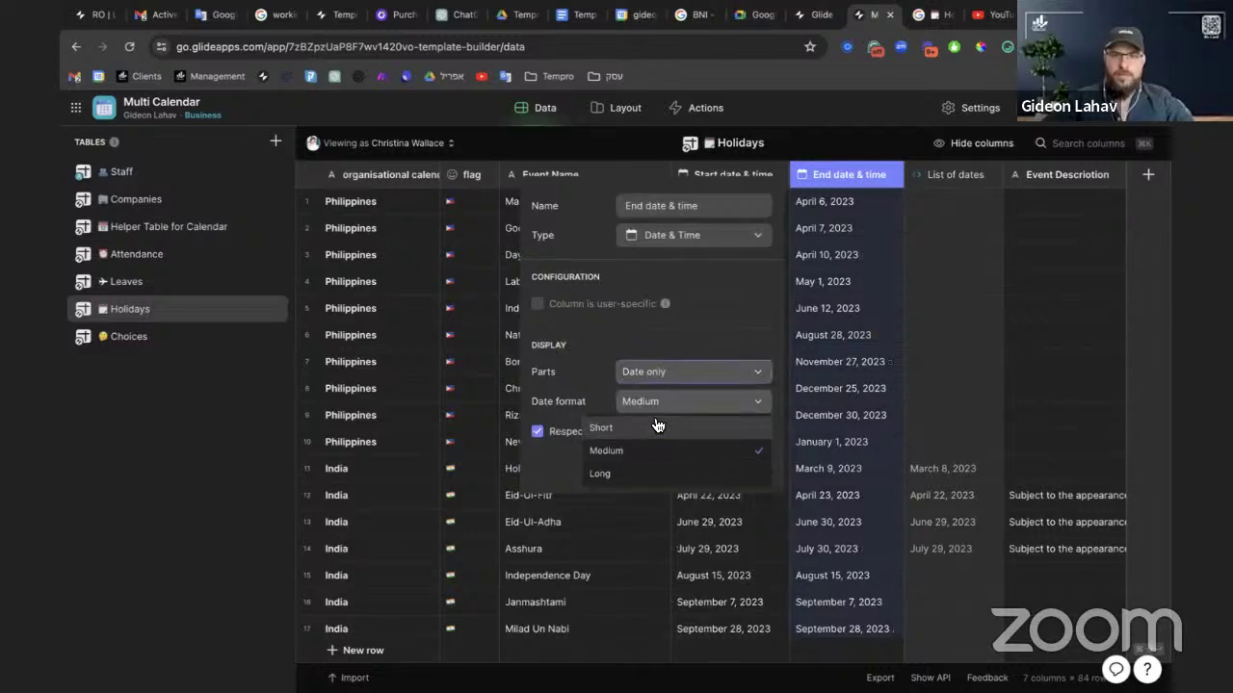
{"action": "left_click", "coordinate": [736, 456]}
{"action": "left_click", "coordinate": [748, 467]}
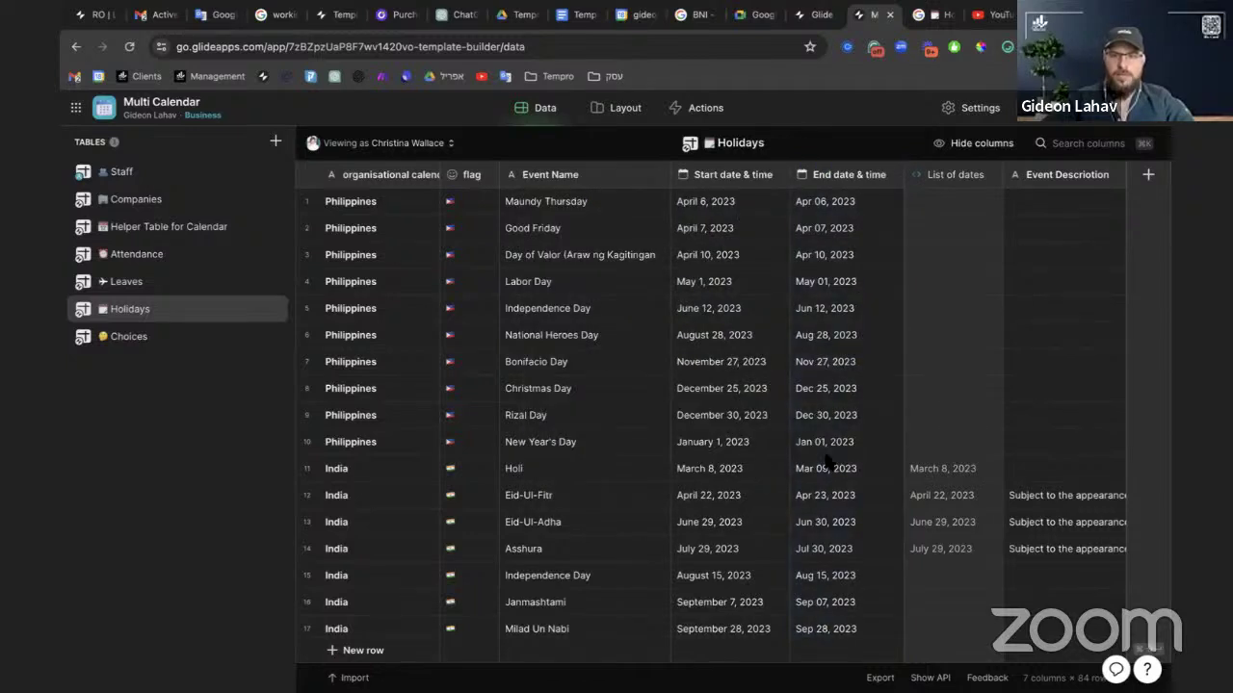
Duplicate the Holidays List of dates column as List of dates Split and set its type to Split Text
{"action": "left_click", "coordinate": [991, 177]}
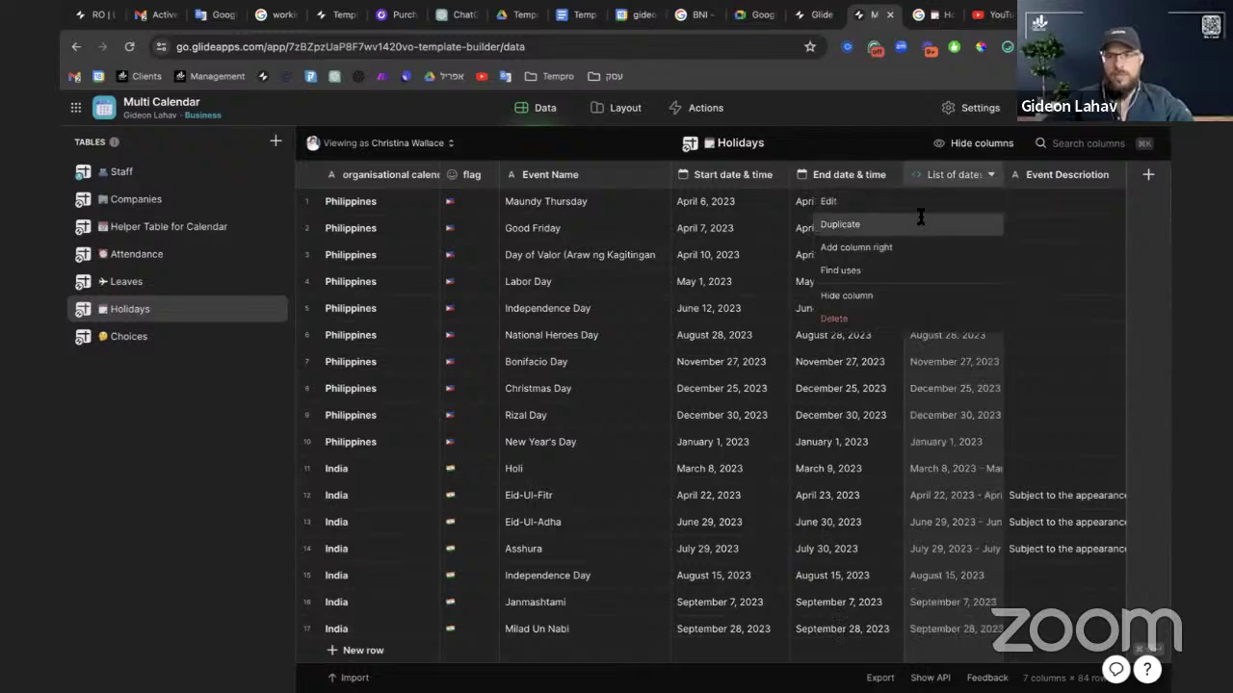
{"action": "left_click", "coordinate": [922, 222]}
{"action": "double_click", "coordinate": [860, 206]}
{"action": "type", "text": "SPlit"}
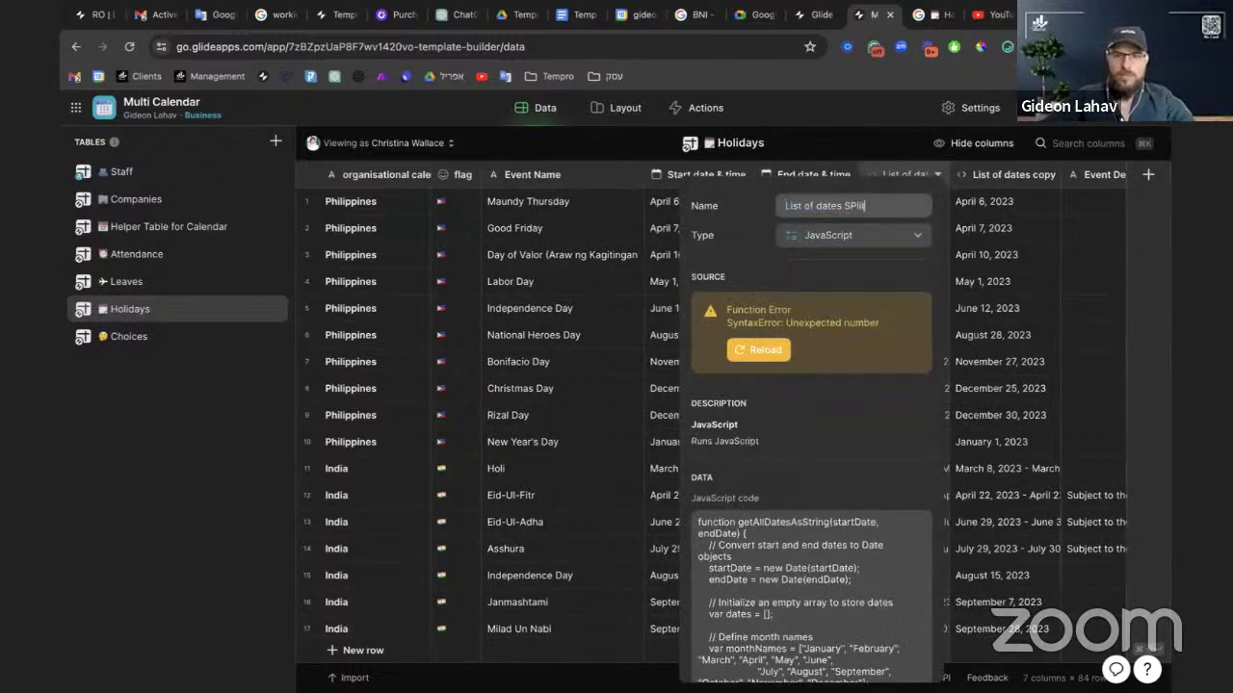
{"action": "key", "text": "BackSpace"}
{"action": "key", "text": "BackSpace"}
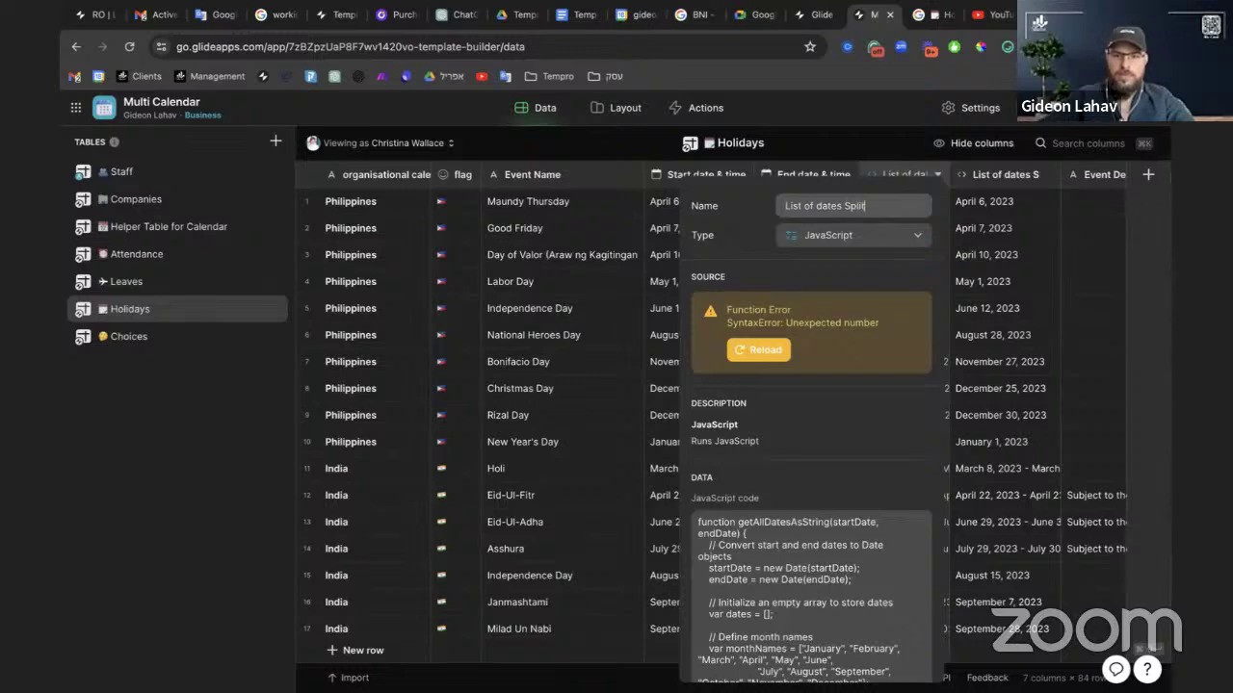
{"action": "left_click", "coordinate": [850, 235]}
{"action": "type", "text": "sp"}
{"action": "left_click", "coordinate": [833, 301]}
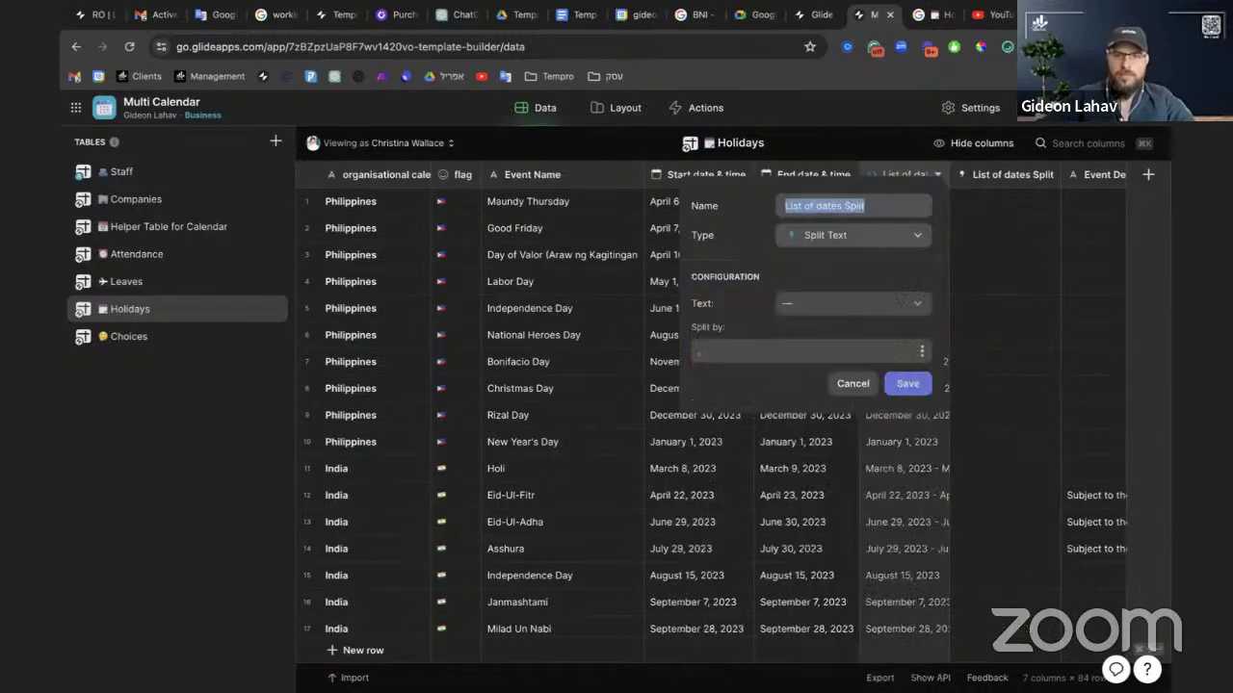
Make the Holidays List of dates Split column divide the List of dates text by " - " and save it
{"action": "left_click", "coordinate": [847, 305]}
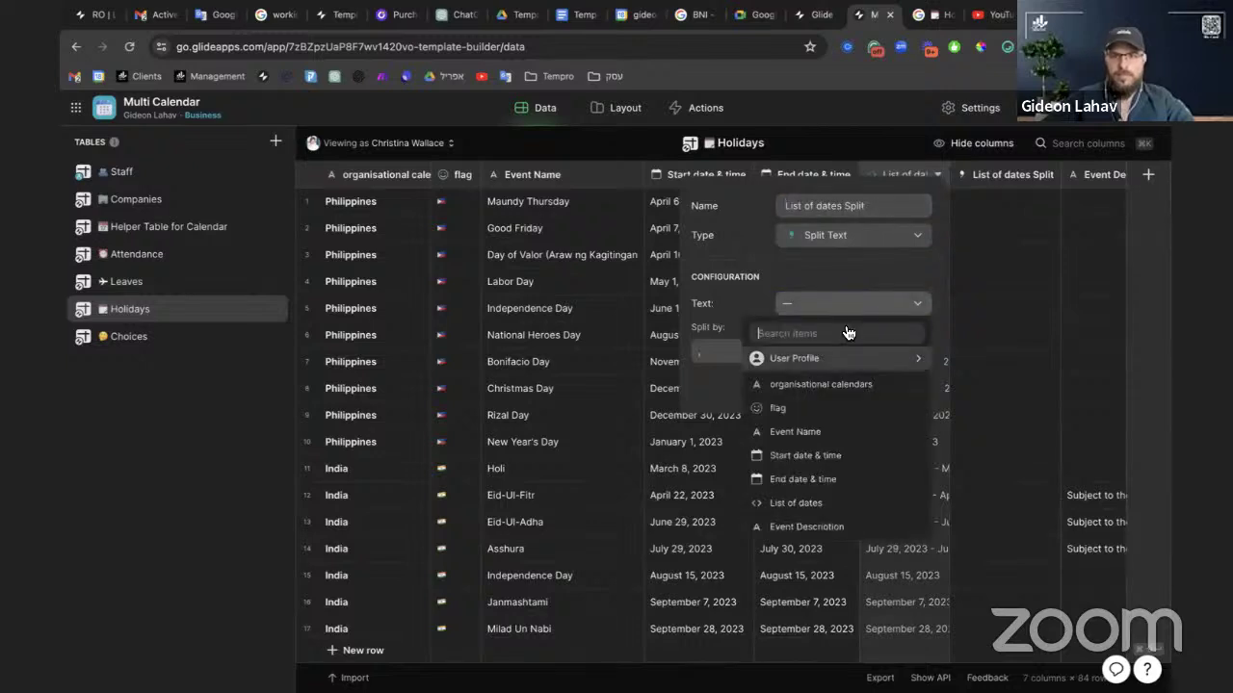
{"action": "left_click", "coordinate": [844, 505]}
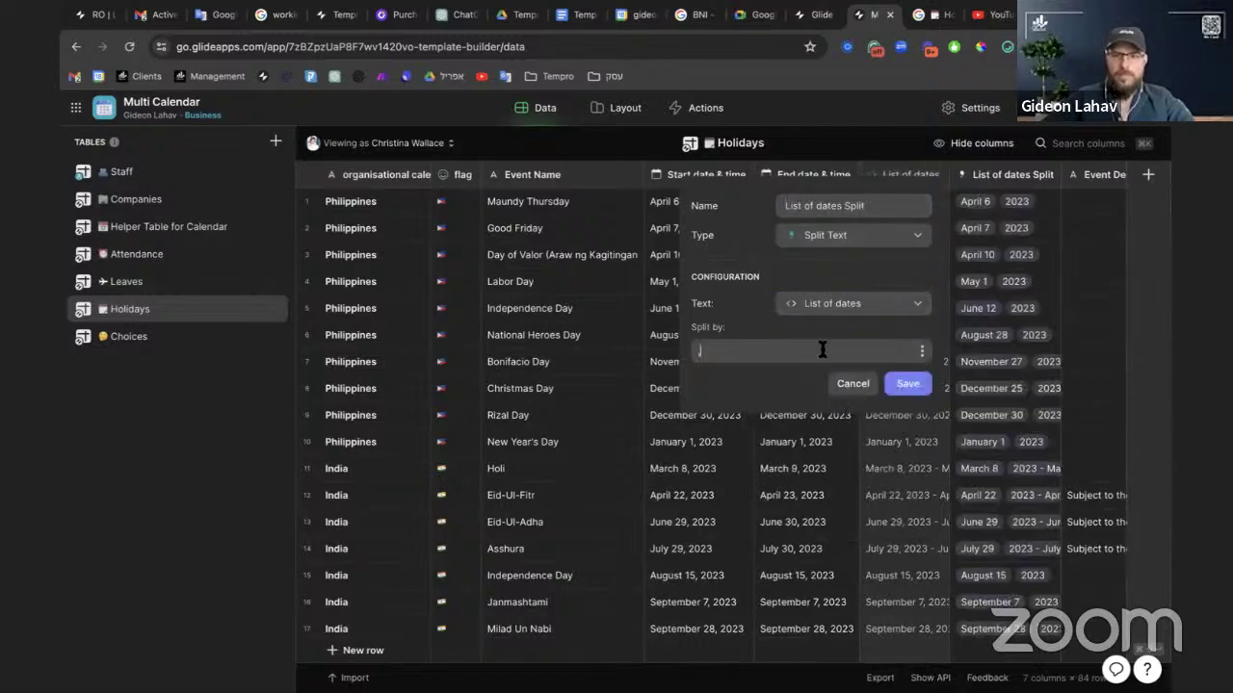
{"action": "key", "text": "BackSpace"}
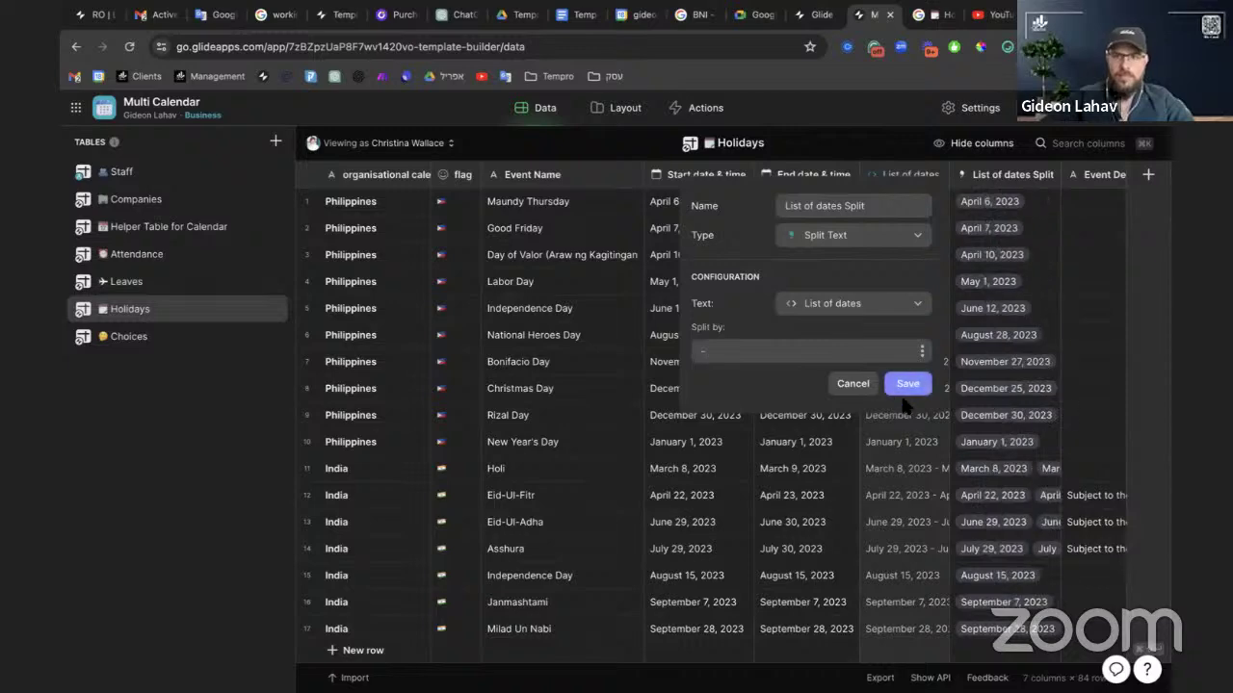
{"action": "left_click", "coordinate": [915, 387]}
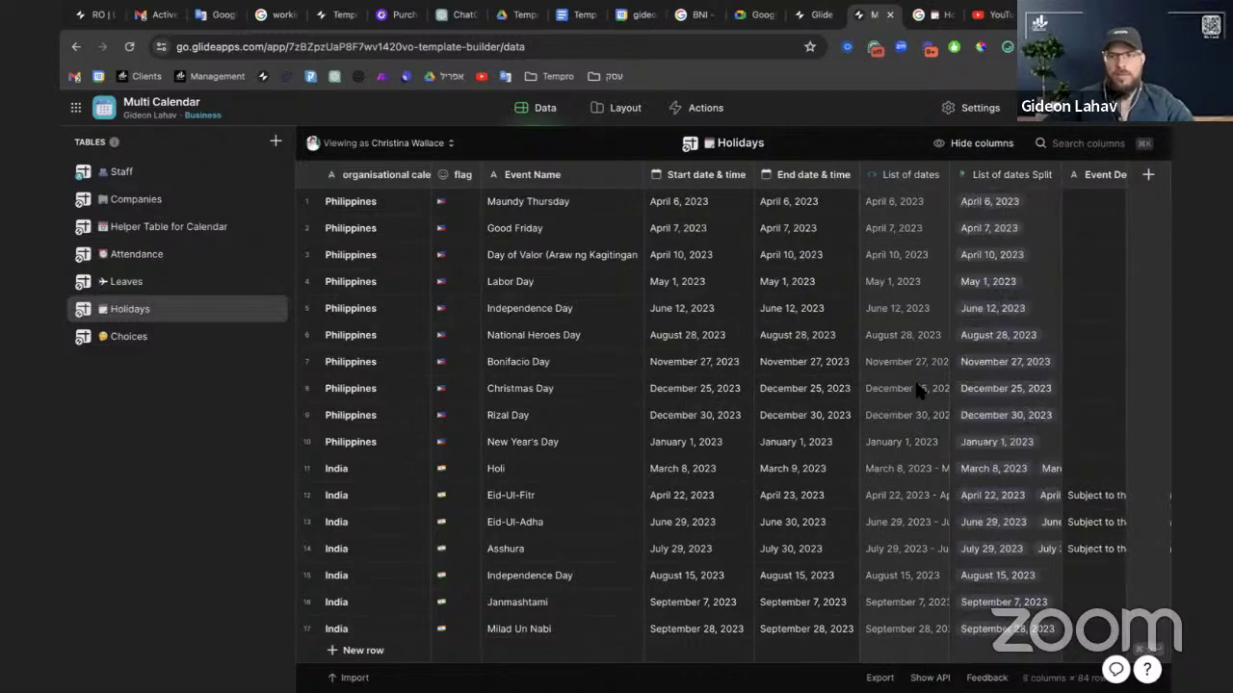
Copy the Leaves table's name, duplicate the Attendance relation in Helper Table for Calendar, and name the copy ✈ Leaves
{"action": "left_click", "coordinate": [156, 227]}
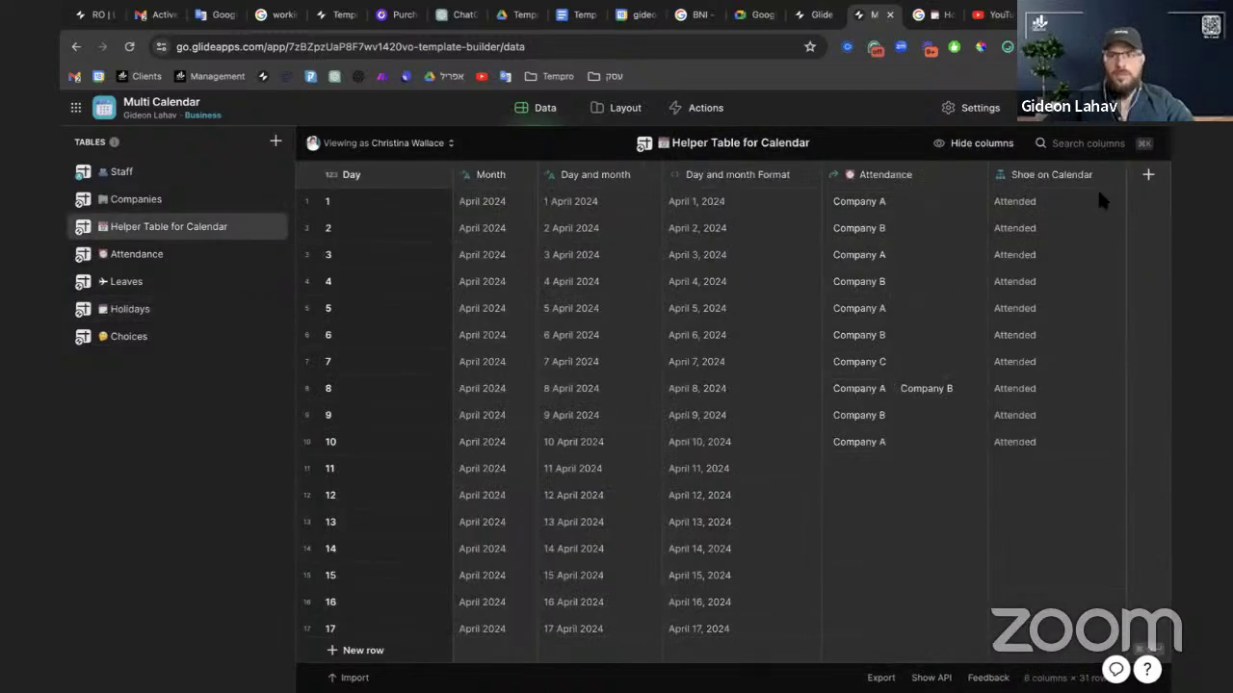
{"action": "double_click", "coordinate": [159, 280]}
{"action": "key", "text": "ctrl+c"}
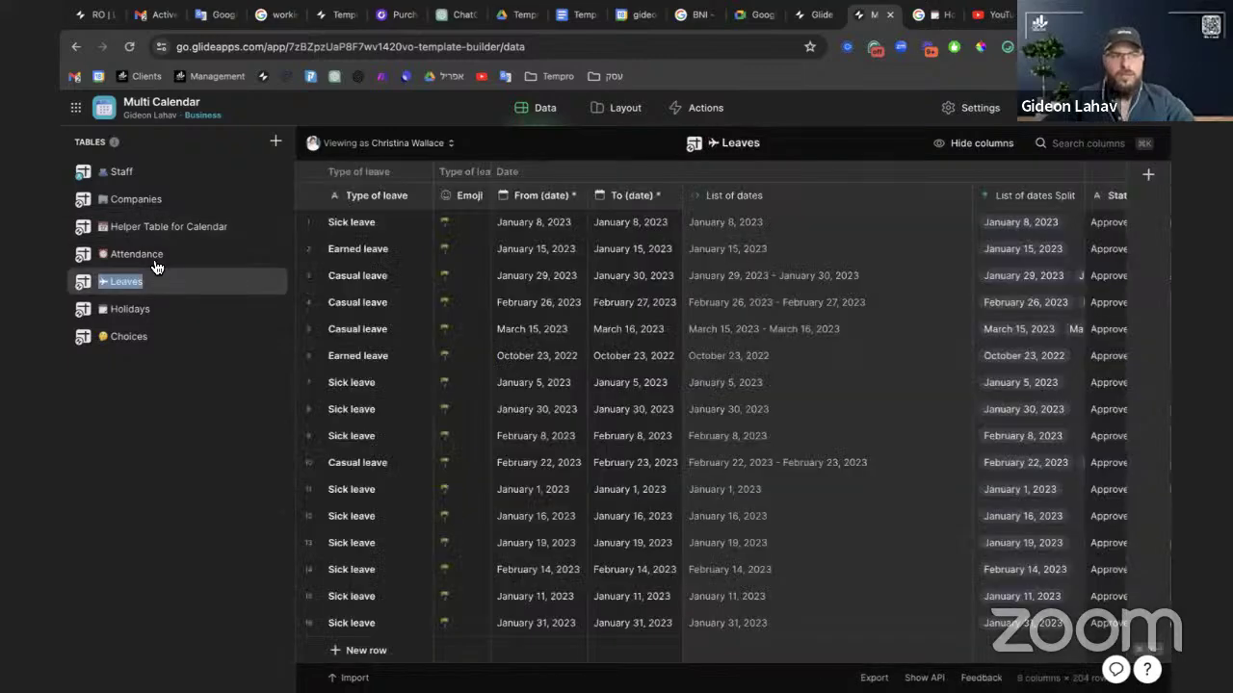
{"action": "left_click", "coordinate": [154, 229]}
{"action": "left_click", "coordinate": [975, 175]}
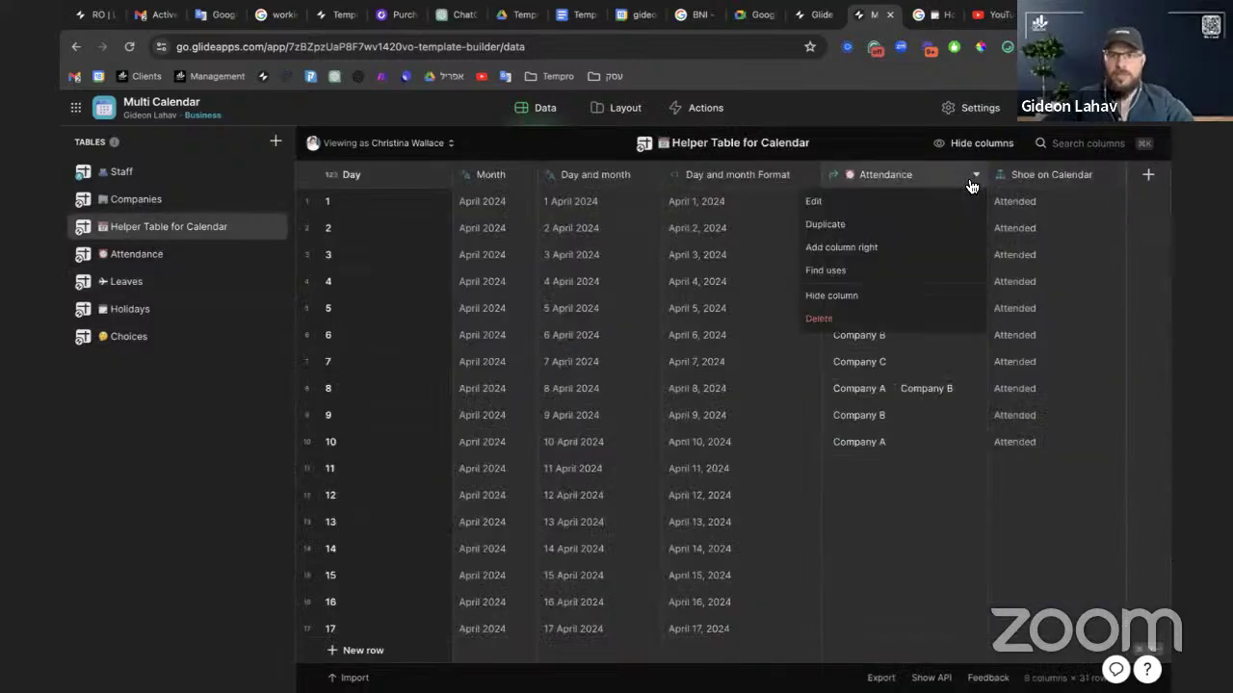
{"action": "left_click", "coordinate": [930, 231]}
{"action": "key", "text": "ctrl+v"}
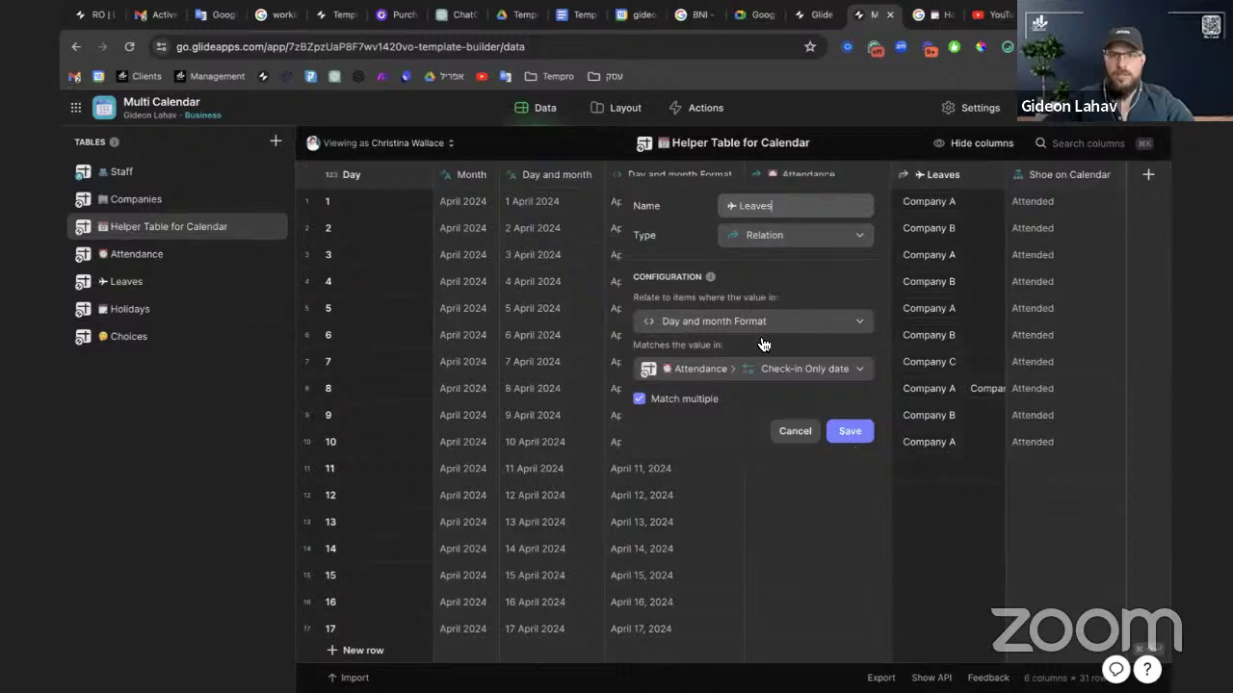
Match the Leaves relation to List of dates Split in the Leaves table's Date group and save it
{"action": "left_click", "coordinate": [759, 372]}
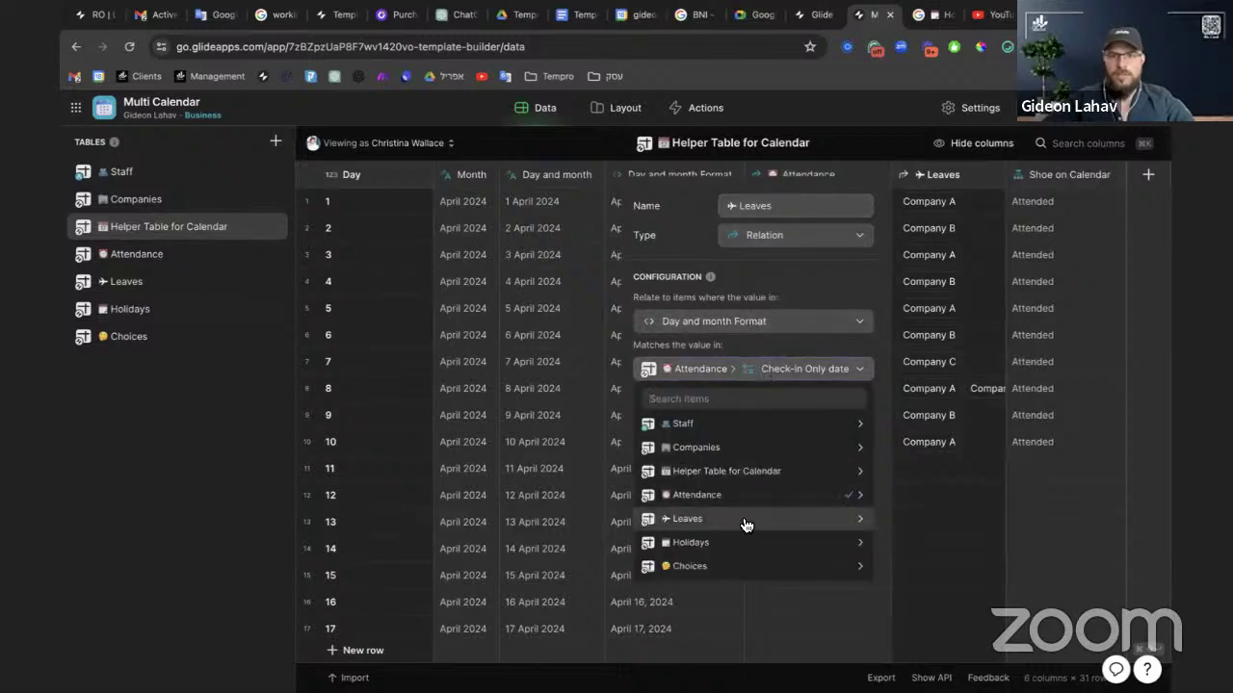
{"action": "mouse_move", "coordinate": [747, 525]}
{"action": "mouse_move", "coordinate": [909, 542]}
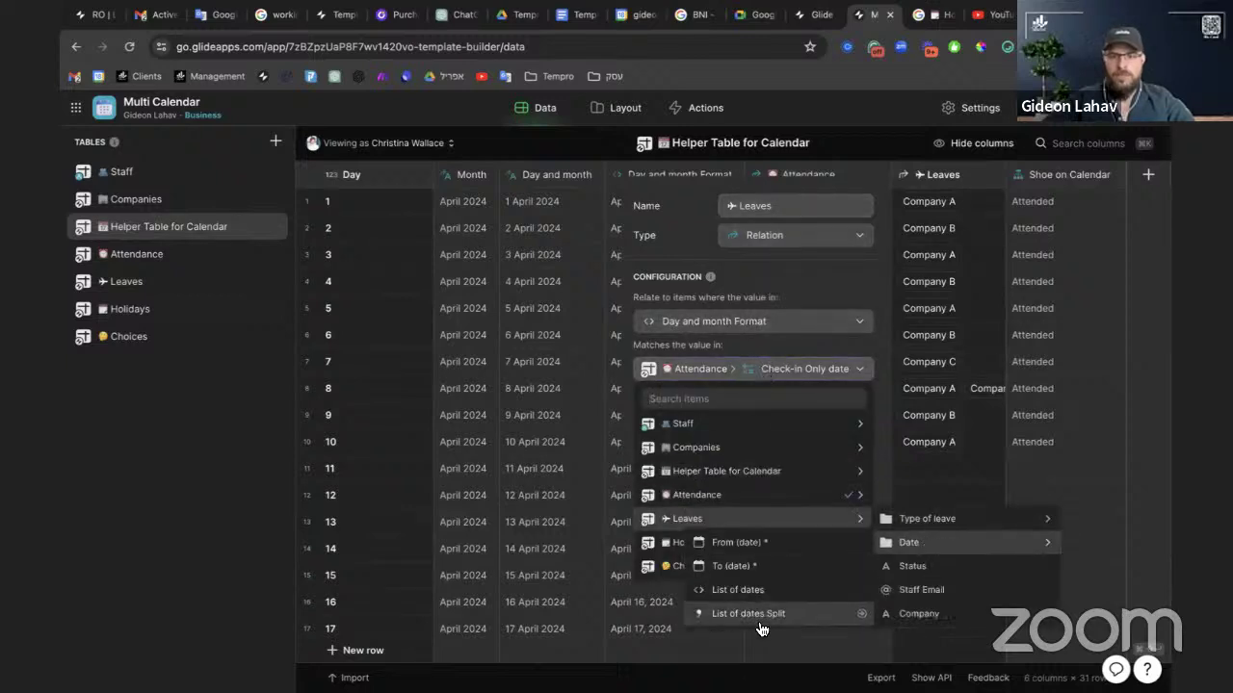
{"action": "left_click", "coordinate": [750, 614]}
{"action": "left_click", "coordinate": [834, 426]}
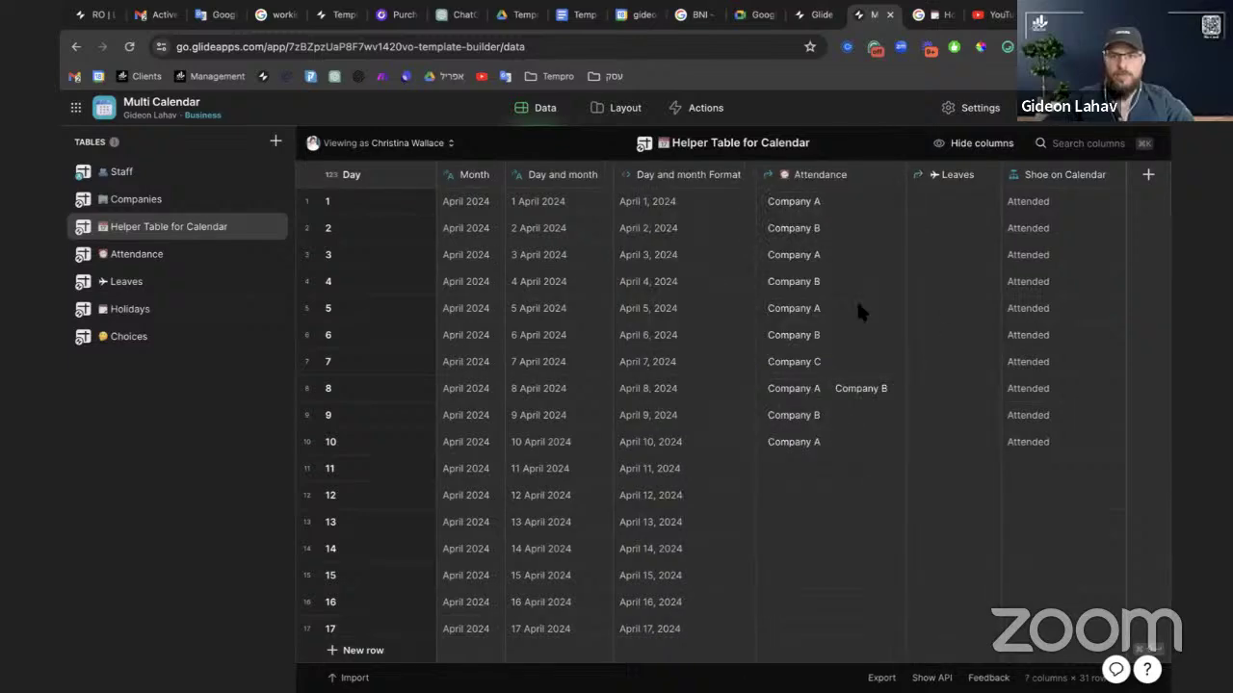
Copy the Holidays table's name, duplicate the Leaves relation in Helper Table for Calendar, and name the copy Holidays with its calendar emoji
{"action": "double_click", "coordinate": [166, 309]}
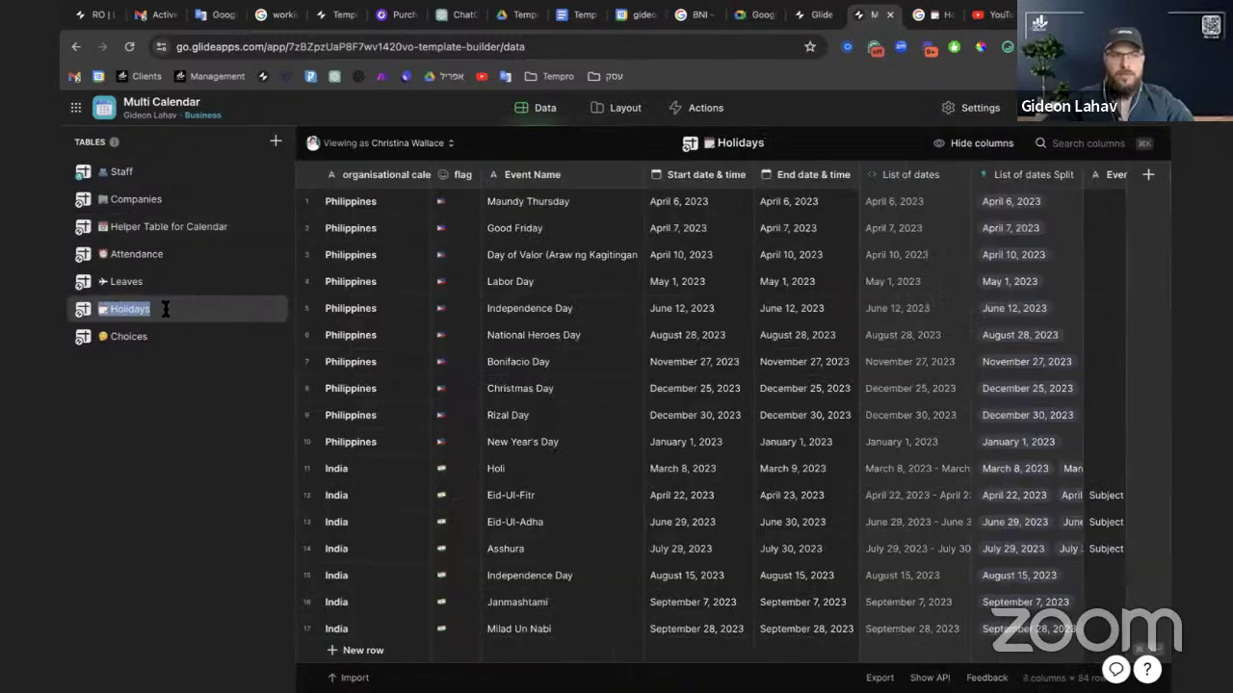
{"action": "left_click", "coordinate": [174, 227]}
{"action": "left_click", "coordinate": [963, 179]}
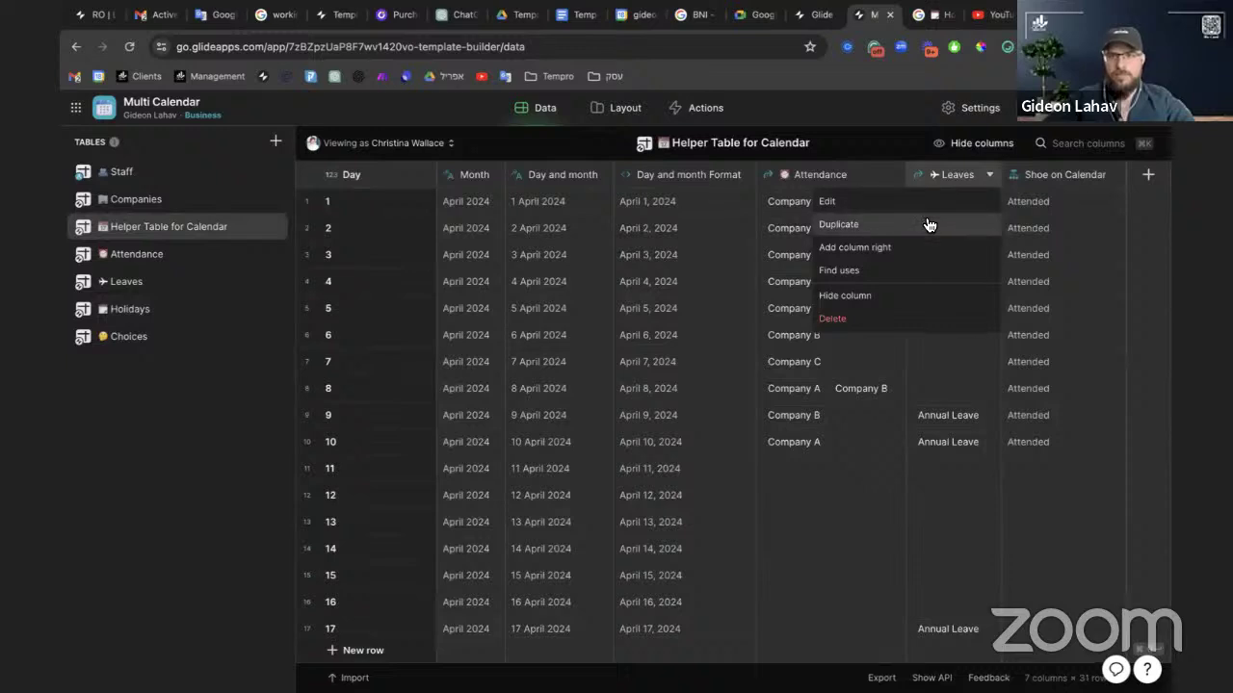
{"action": "left_click", "coordinate": [927, 224]}
{"action": "type", "text": "📅 Holidays"}
Match the Holidays relation to List of dates Split in the Holidays table and save it
{"action": "left_click", "coordinate": [834, 370]}
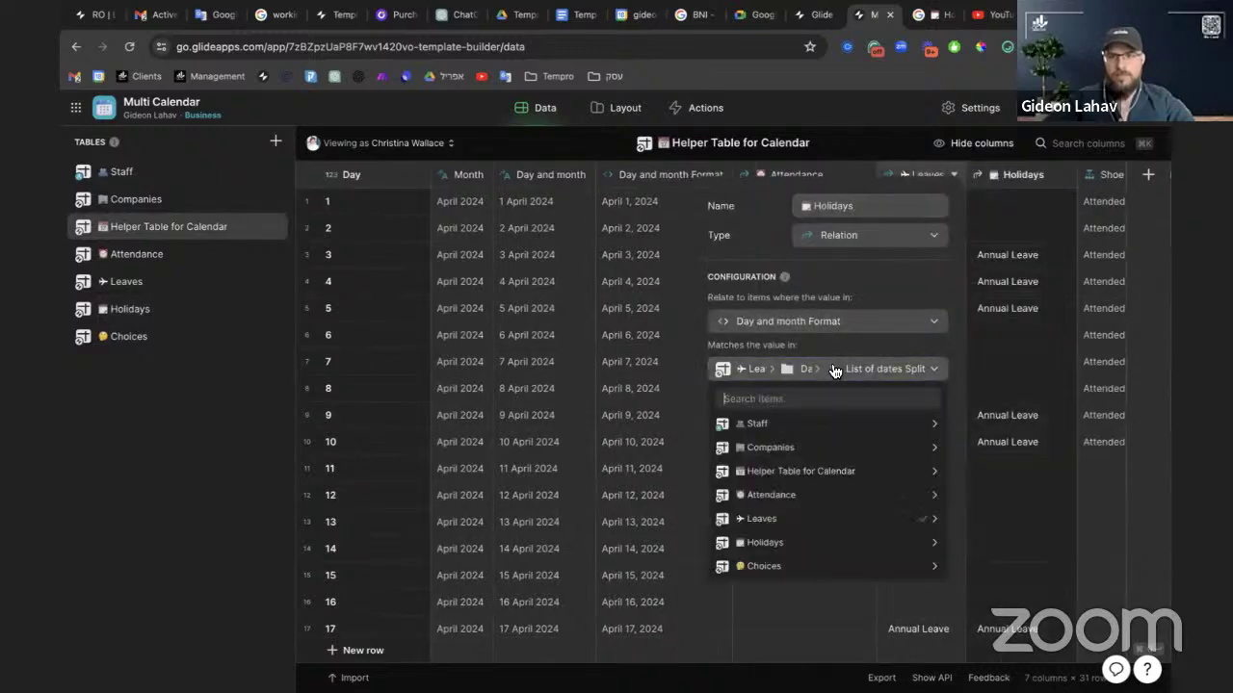
{"action": "mouse_move", "coordinate": [819, 518]}
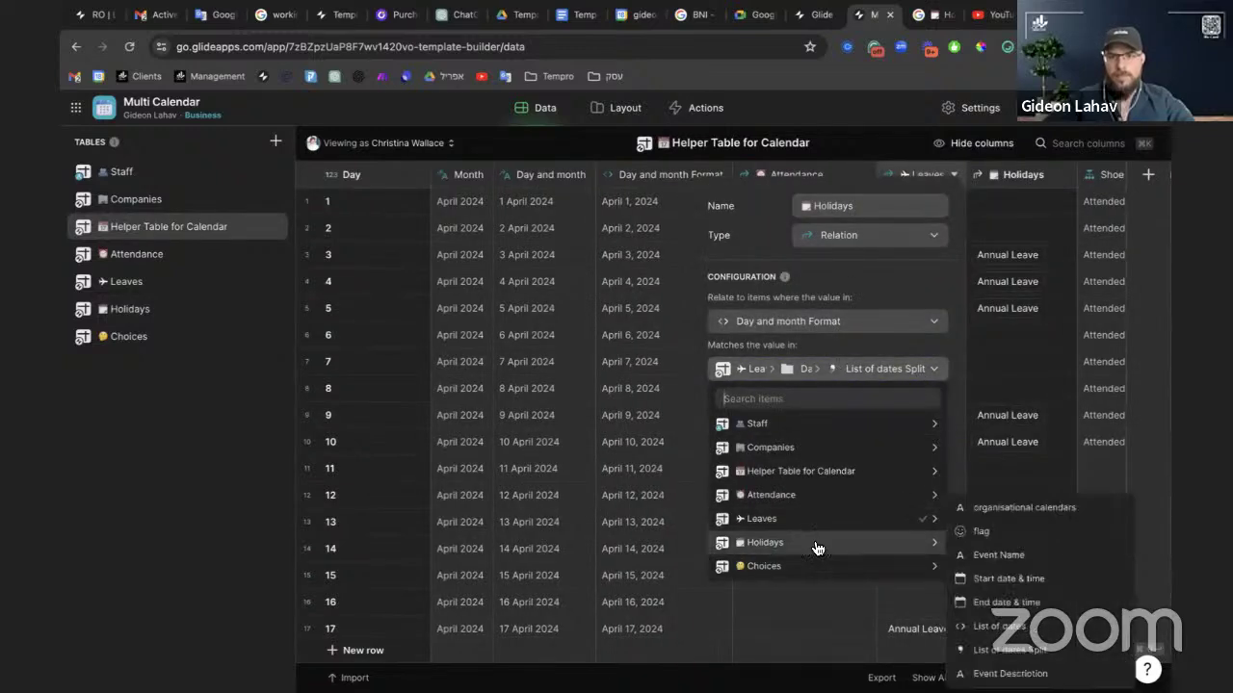
{"action": "mouse_move", "coordinate": [771, 543]}
{"action": "left_click", "coordinate": [1012, 650]}
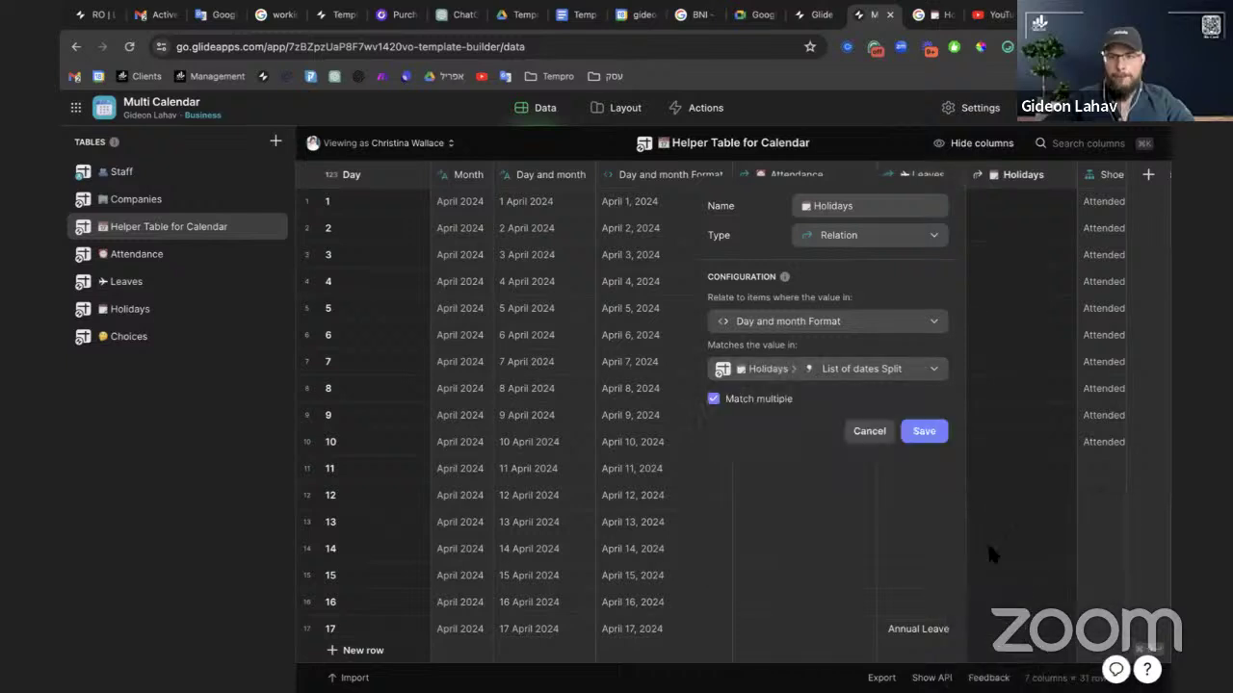
{"action": "left_click", "coordinate": [925, 431]}
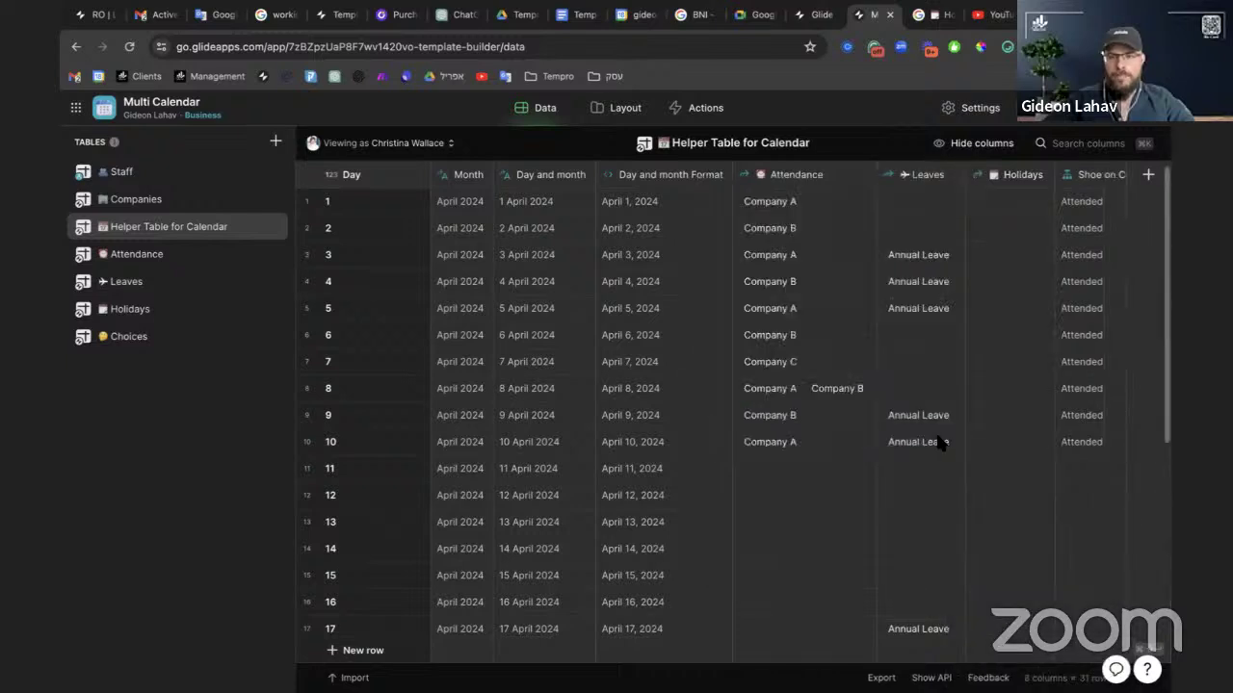
Compare the dates in Helper Table for Calendar with the start dates in the Holidays table
{"action": "scroll", "coordinate": [939, 441], "scroll_direction": "down", "scroll_amount": 5}
{"action": "scroll", "coordinate": [642, 386], "scroll_direction": "up", "scroll_amount": 3}
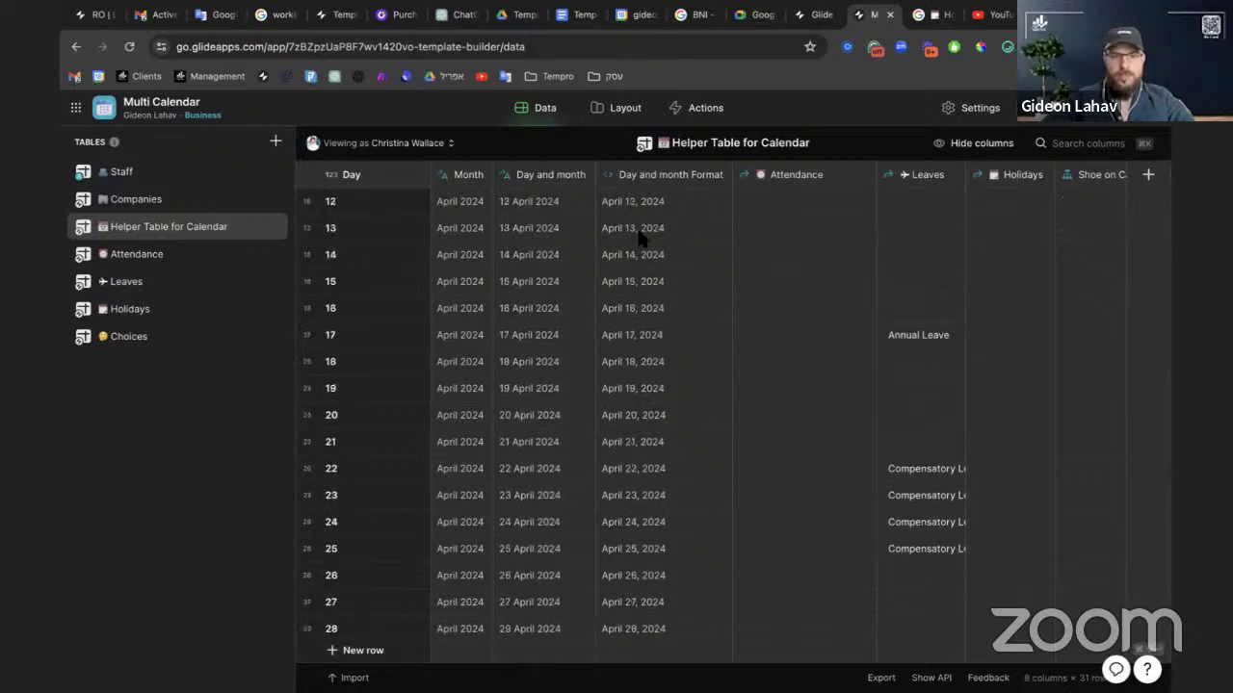
{"action": "left_click_drag", "start_coordinate": [639, 237], "coordinate": [643, 402]}
{"action": "left_click", "coordinate": [113, 309]}
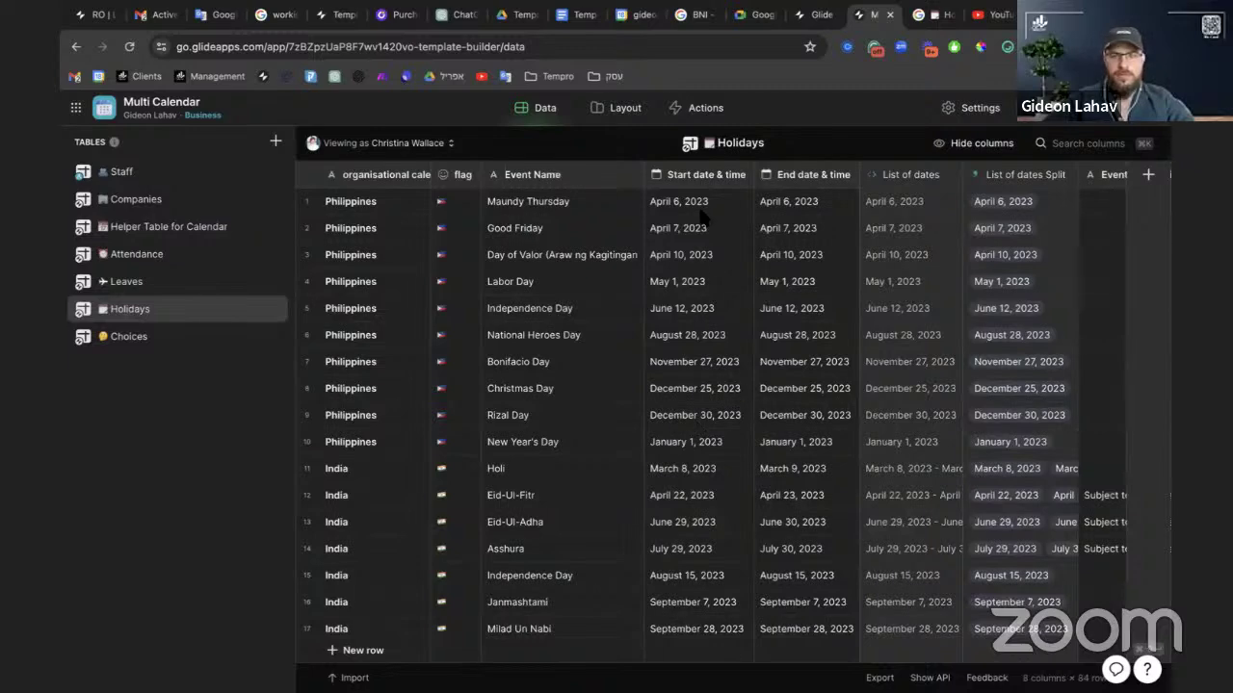
{"action": "scroll", "coordinate": [729, 399], "scroll_direction": "down", "scroll_amount": 15}
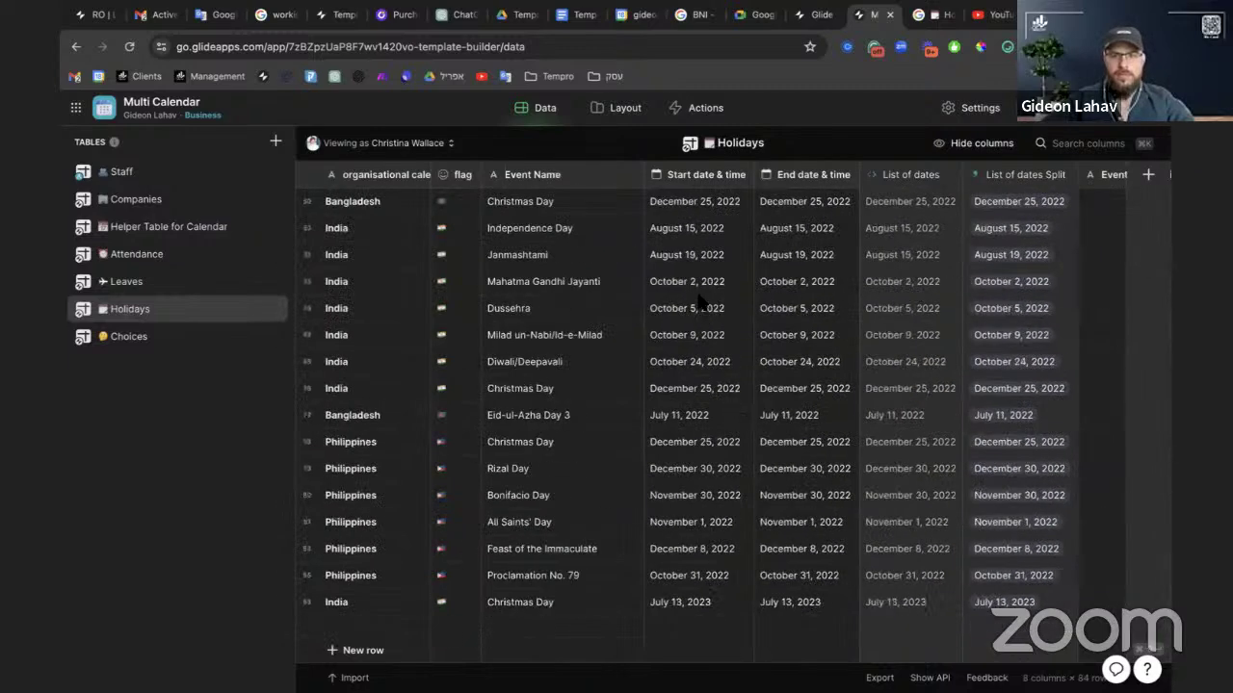
{"action": "scroll", "coordinate": [718, 366], "scroll_direction": "up", "scroll_amount": 1}
{"action": "scroll", "coordinate": [701, 289], "scroll_direction": "up", "scroll_amount": 15}
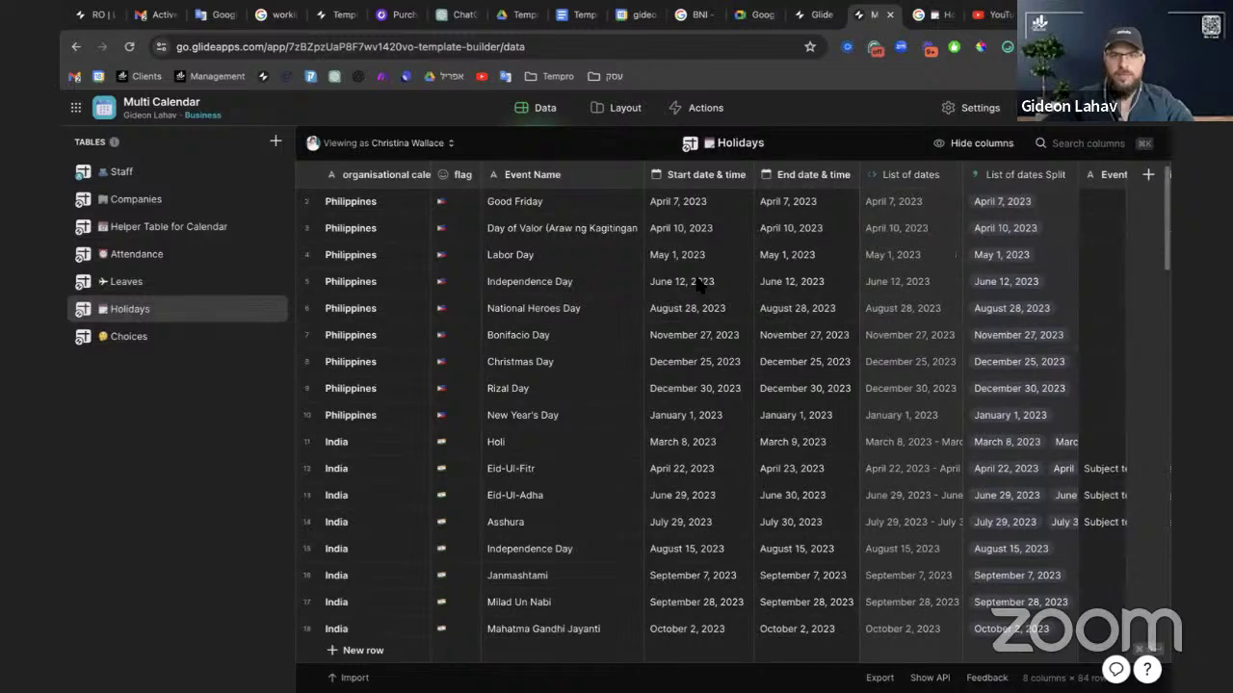
{"action": "scroll", "coordinate": [701, 279], "scroll_direction": "up", "scroll_amount": 1}
Set the Maundy Thursday start date in the Holidays table to April 6, 2024
{"action": "left_click", "coordinate": [696, 204]}
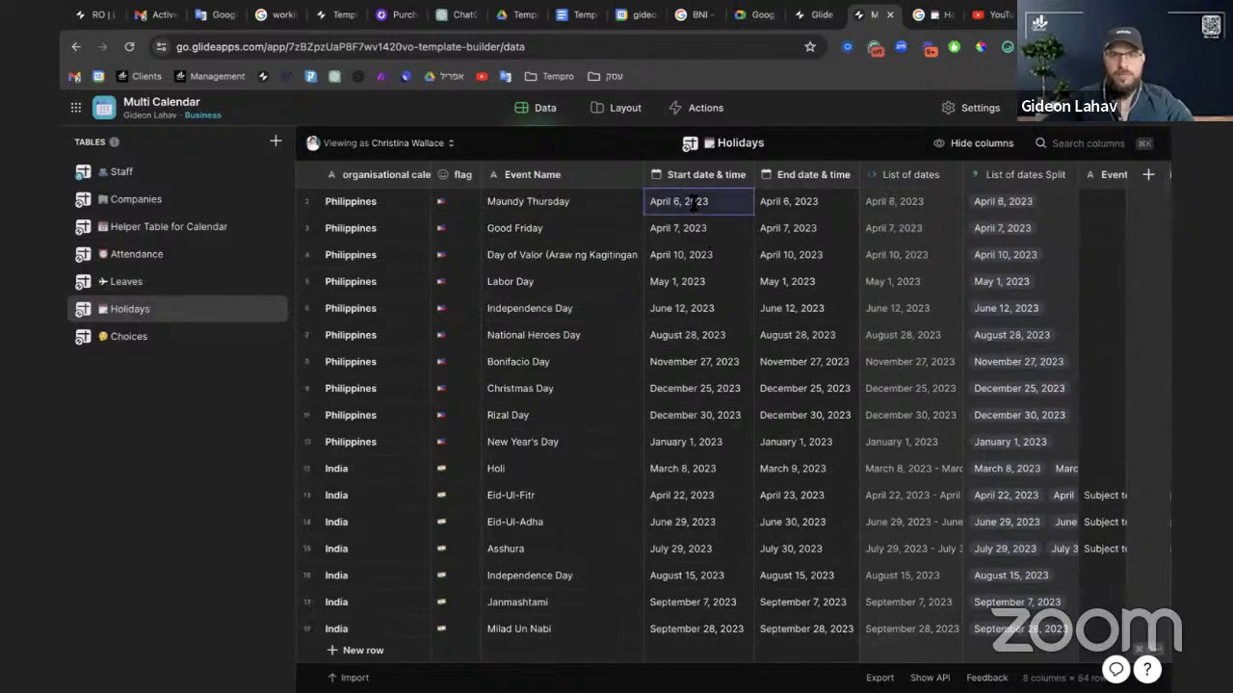
{"action": "double_click", "coordinate": [693, 204]}
{"action": "left_click", "coordinate": [716, 202]}
{"action": "key", "text": "BackSpace"}
{"action": "type", "text": "5"}
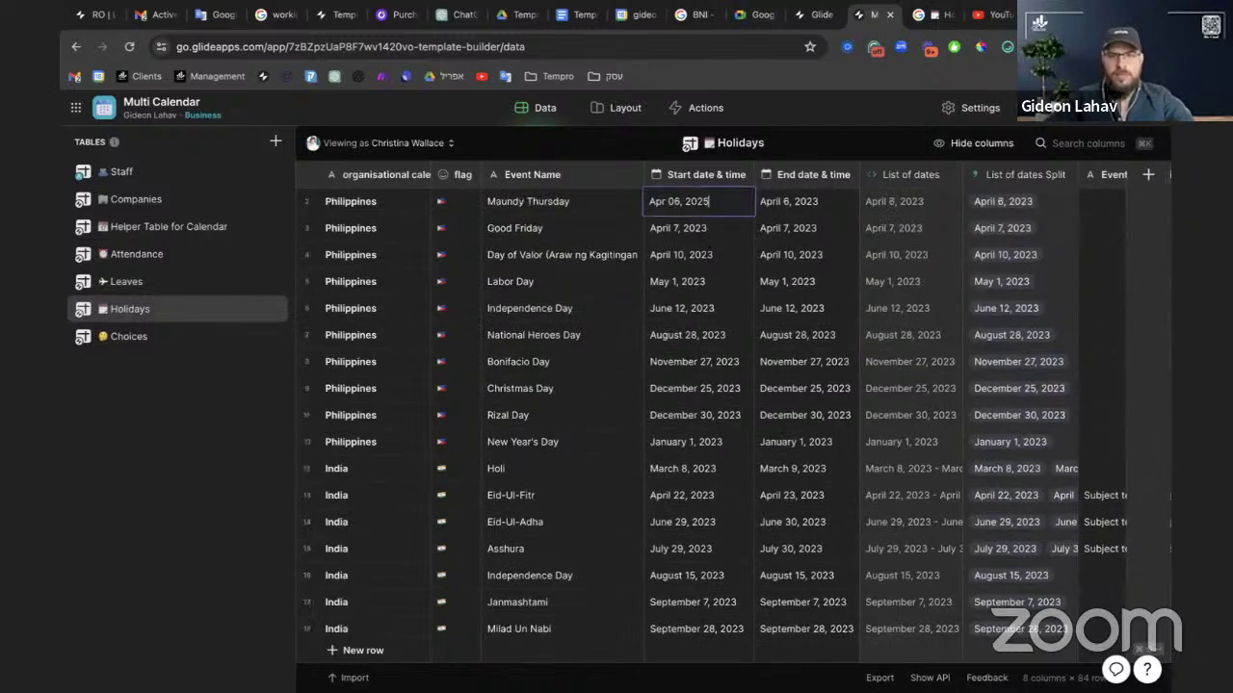
{"action": "key", "text": "Return"}
Set the start dates of Good Friday to April 7, 2024 and Day of Valor to April 10, 2024
{"action": "double_click", "coordinate": [711, 227]}
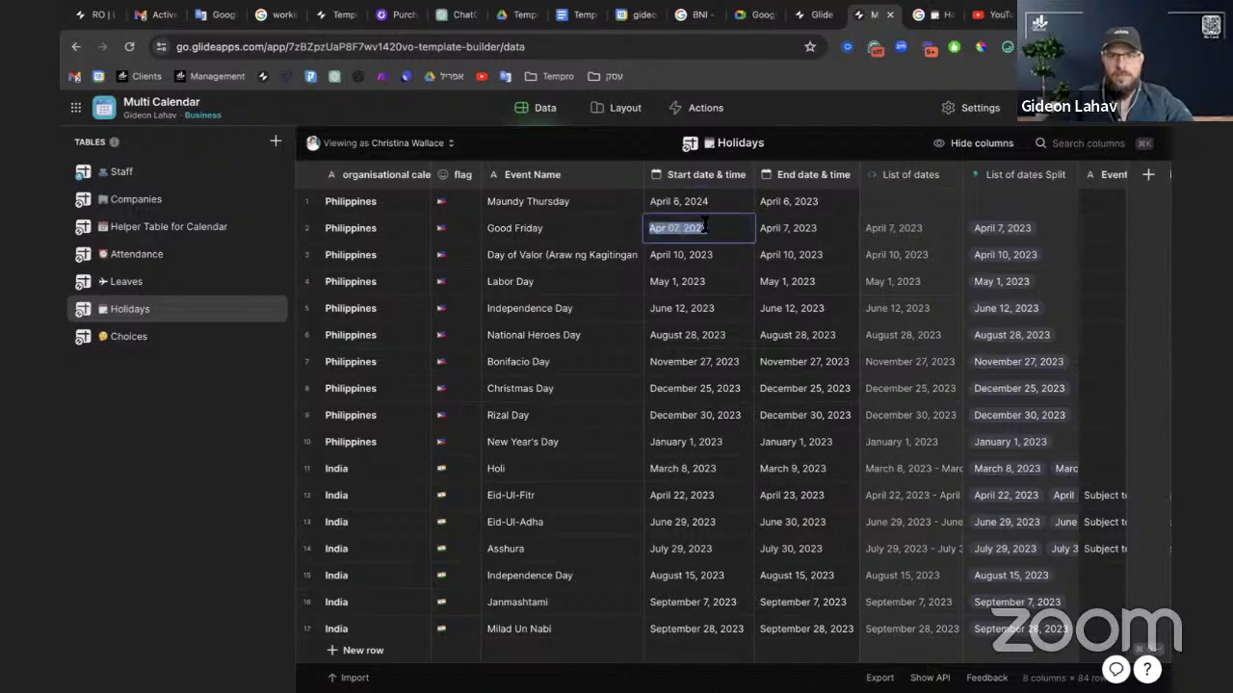
{"action": "left_click", "coordinate": [711, 228]}
{"action": "key", "text": "BackSpace"}
{"action": "type", "text": "4"}
{"action": "key", "text": "Return"}
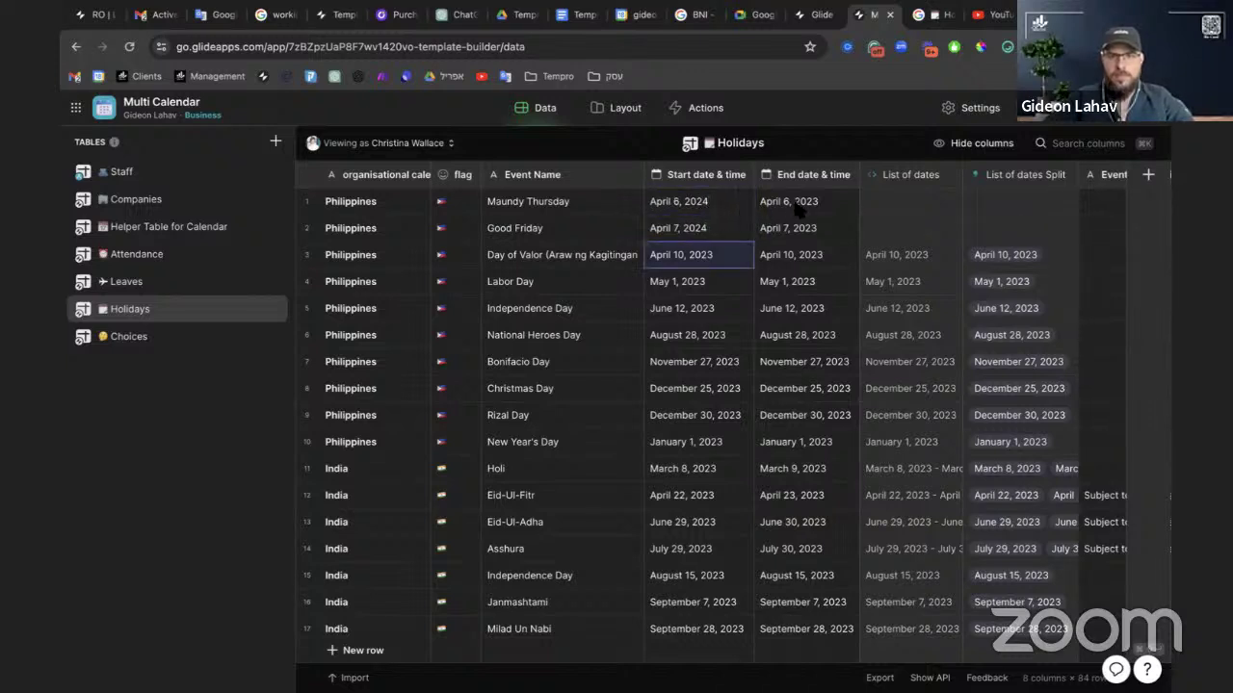
{"action": "double_click", "coordinate": [713, 254]}
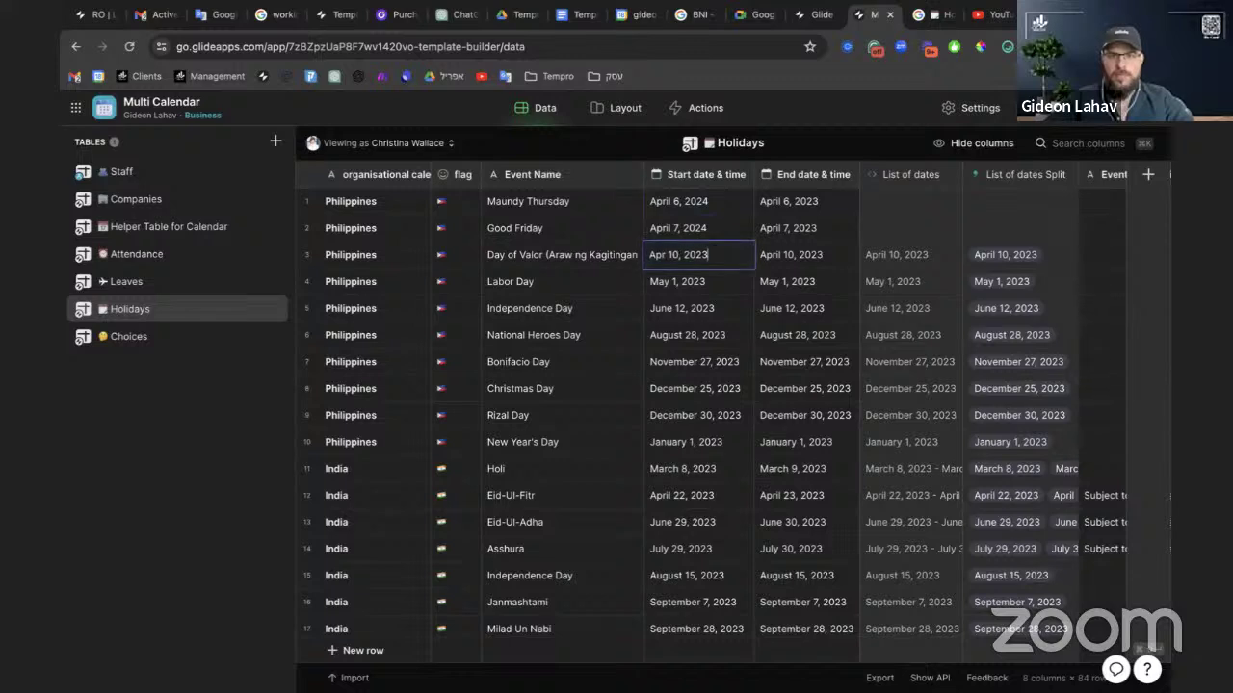
{"action": "key", "text": "BackSpace"}
{"action": "type", "text": "4"}
{"action": "key", "text": "Return"}
Copy the start dates of the first three Philippines holidays into their End date & time cells
{"action": "left_click_drag", "start_coordinate": [706, 206], "coordinate": [705, 255]}
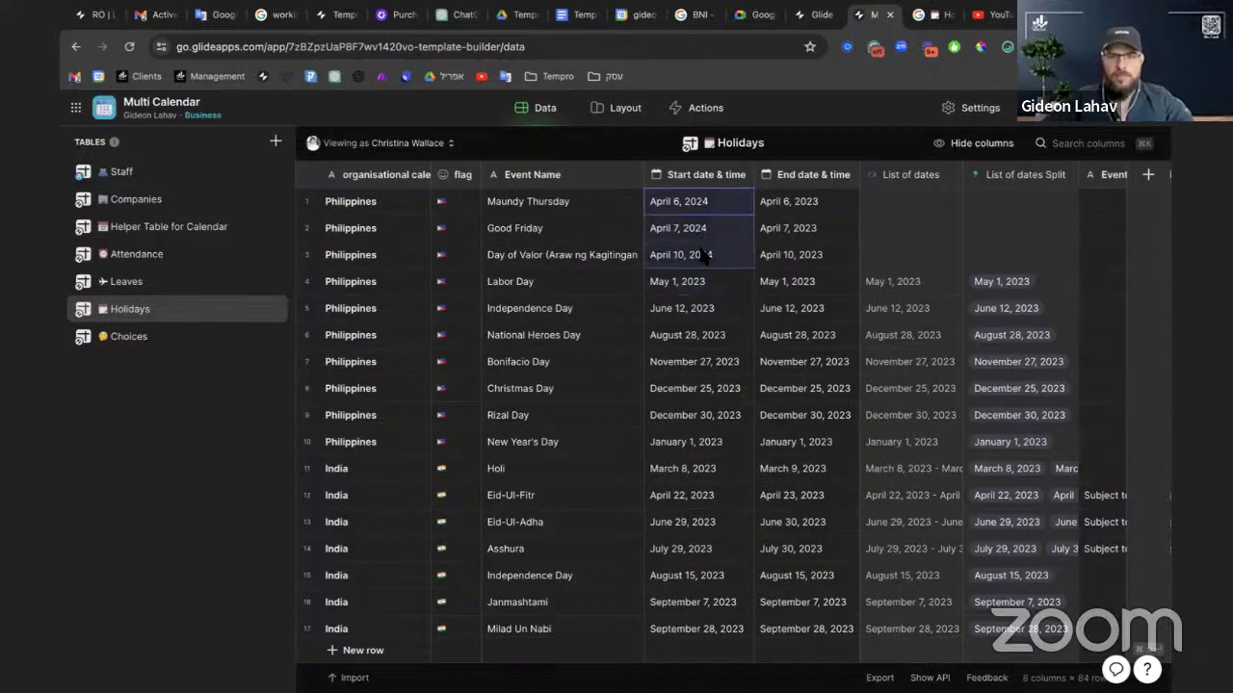
{"action": "key", "text": "ctrl+c"}
{"action": "left_click", "coordinate": [788, 201]}
{"action": "key", "text": "ctrl+v"}
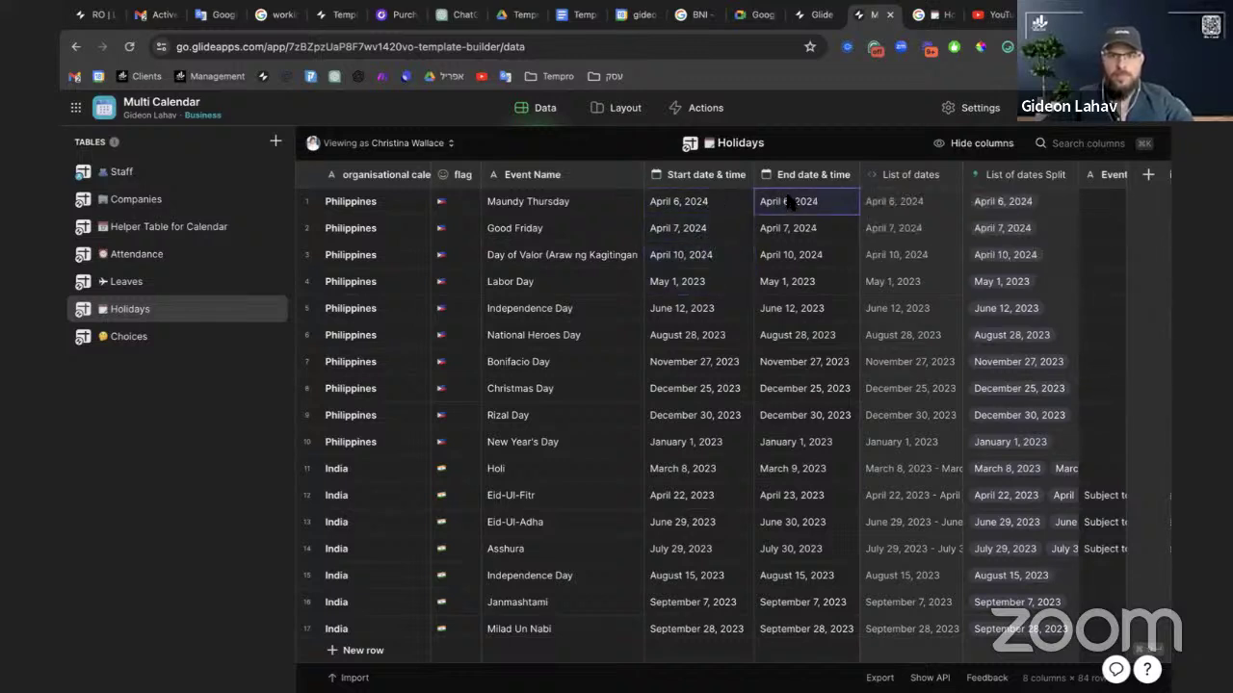
Check which days in Helper Table for Calendar are linked through the Holidays relation
{"action": "left_click", "coordinate": [154, 226]}
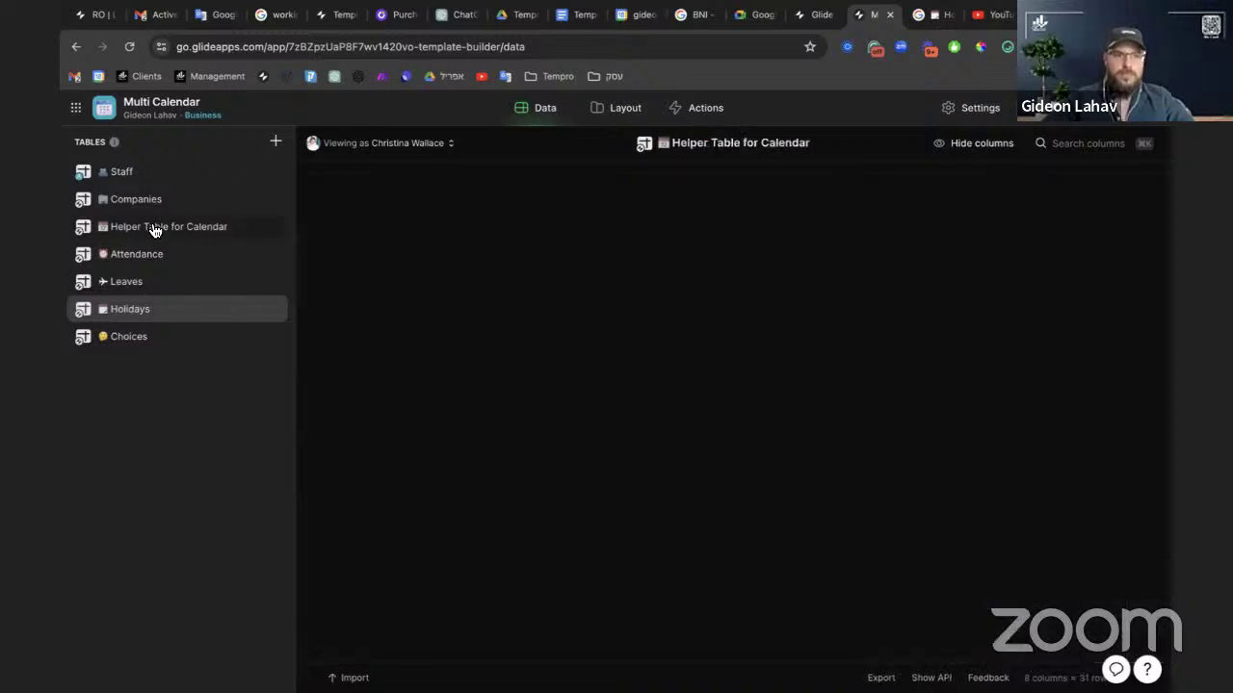
{"action": "scroll", "coordinate": [781, 319], "scroll_direction": "right", "scroll_amount": 1}
{"action": "scroll", "coordinate": [966, 357], "scroll_direction": "down", "scroll_amount": 5}
{"action": "scroll", "coordinate": [966, 356], "scroll_direction": "up", "scroll_amount": 5}
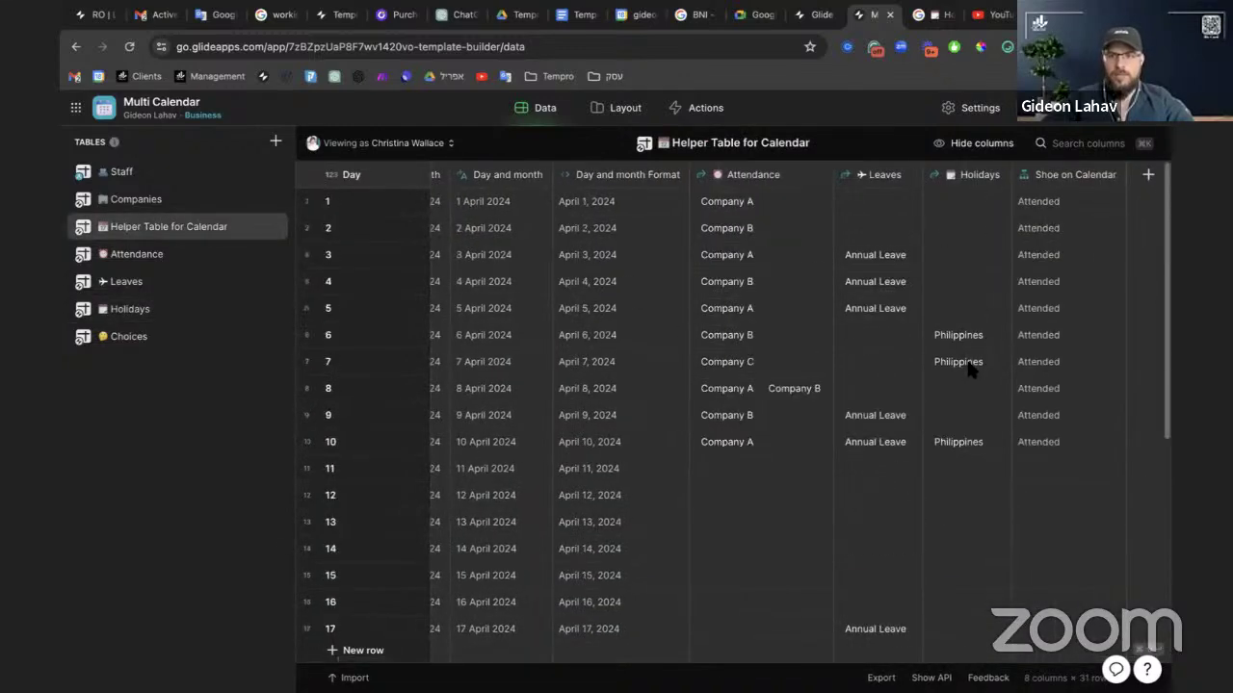
Open the Shoe on Calendar column's settings and correct its name to Show on Calendar
{"action": "left_click", "coordinate": [886, 176]}
{"action": "left_click", "coordinate": [890, 184]}
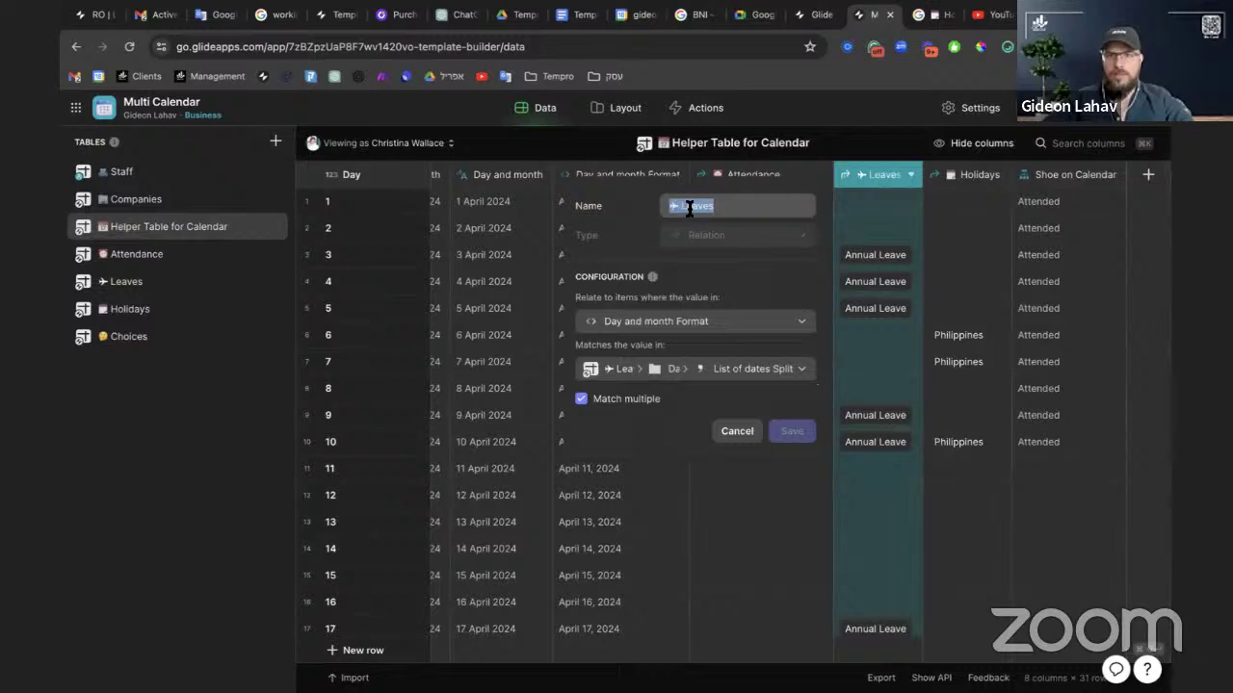
{"action": "left_click", "coordinate": [1045, 179]}
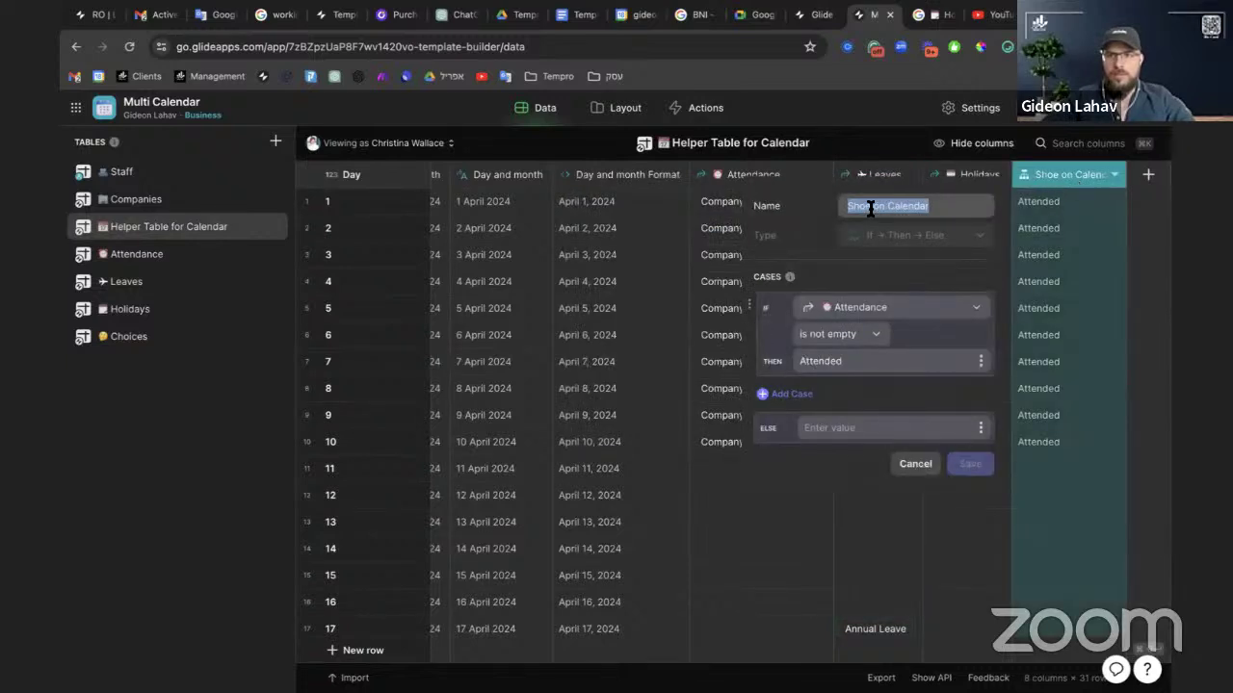
{"action": "key", "text": "BackSpace"}
{"action": "type", "text": "w"}
Add a case to Show on Calendar that returns On Leaves when the Leaves relation is not empty
{"action": "left_click", "coordinate": [792, 393]}
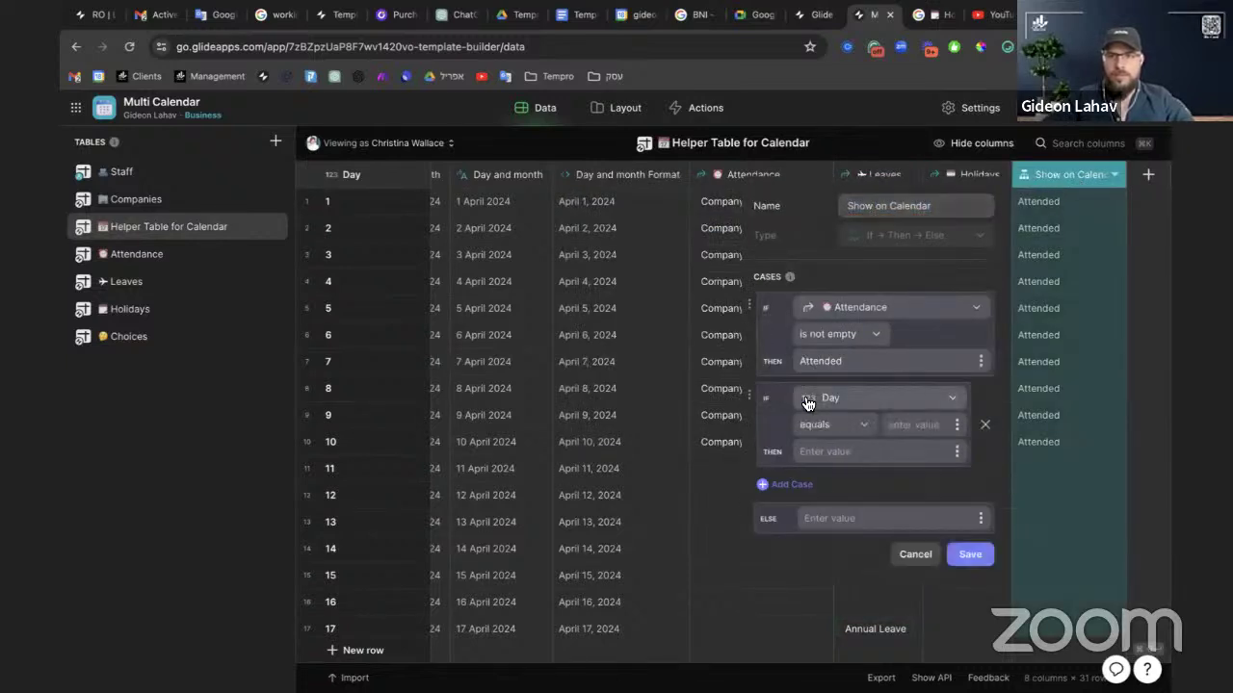
{"action": "left_click", "coordinate": [833, 398]}
{"action": "type", "text": "le"}
{"action": "left_click", "coordinate": [838, 452]}
{"action": "left_click", "coordinate": [834, 425]}
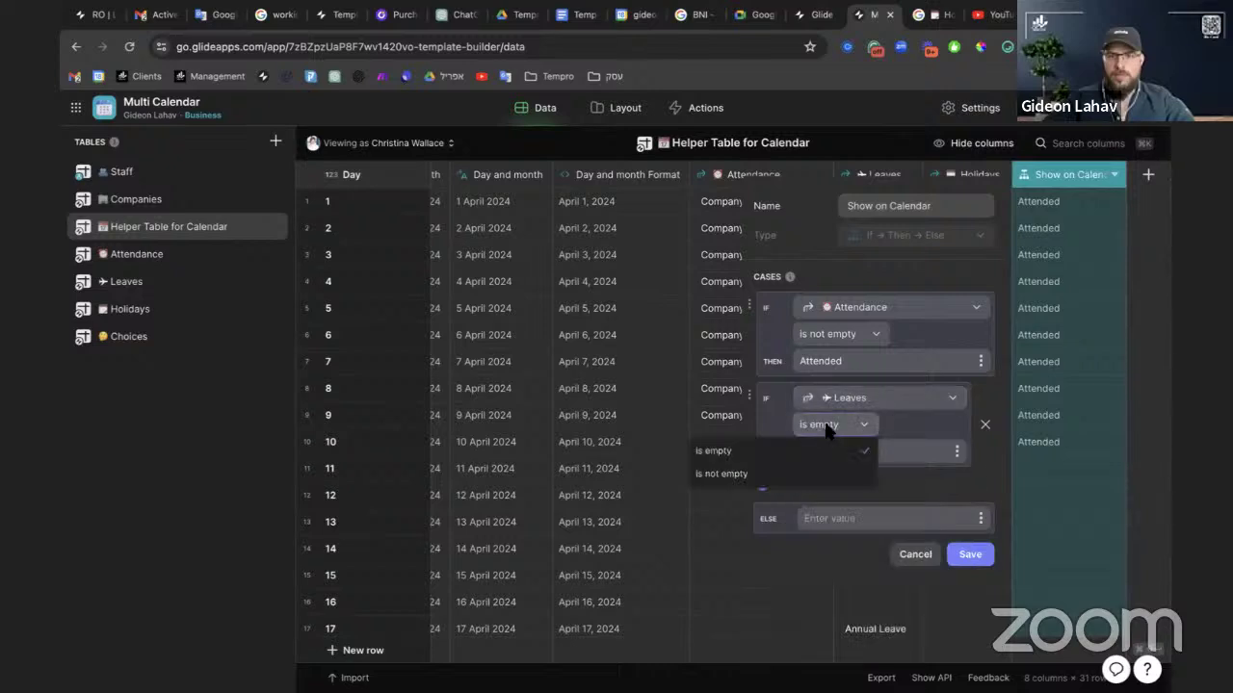
{"action": "left_click", "coordinate": [817, 475]}
{"action": "left_click", "coordinate": [854, 453]}
{"action": "type", "text": "Leaves"}
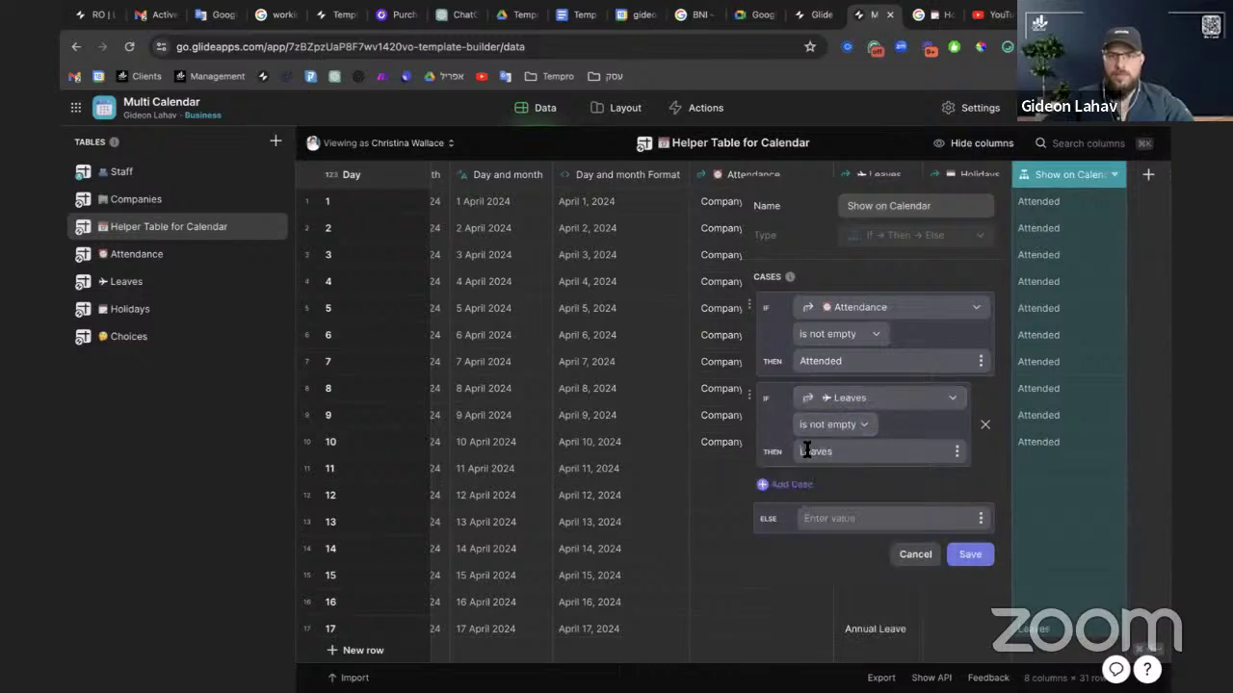
{"action": "left_click", "coordinate": [799, 452]}
{"action": "type", "text": "On"}
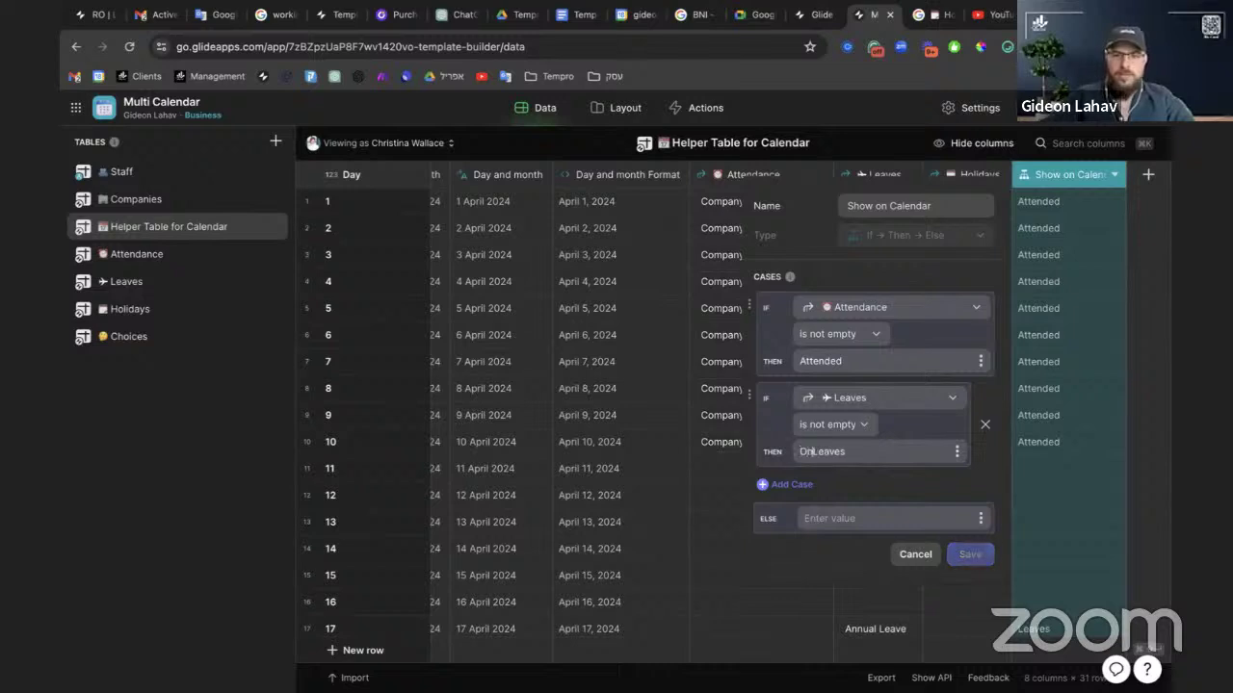
Add a case returning Holiday when the Holidays relation is not empty, and save the Show on Calendar column
{"action": "left_click", "coordinate": [785, 487]}
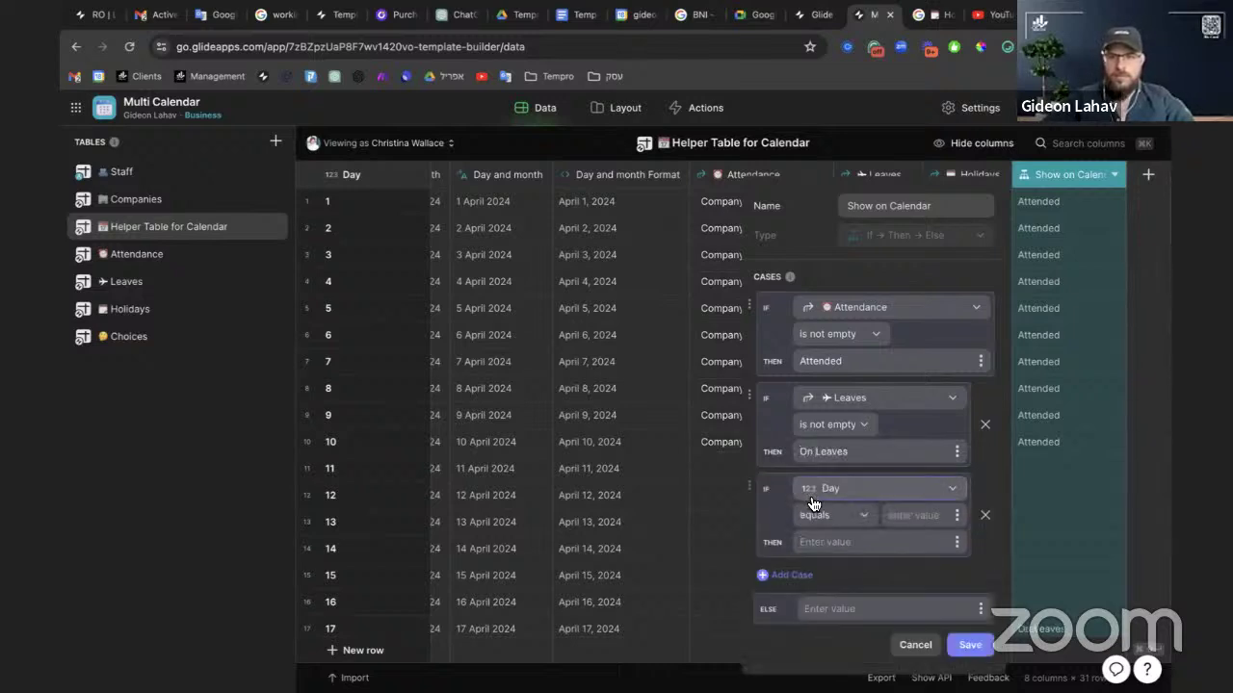
{"action": "left_click", "coordinate": [848, 488]}
{"action": "left_click", "coordinate": [834, 439]}
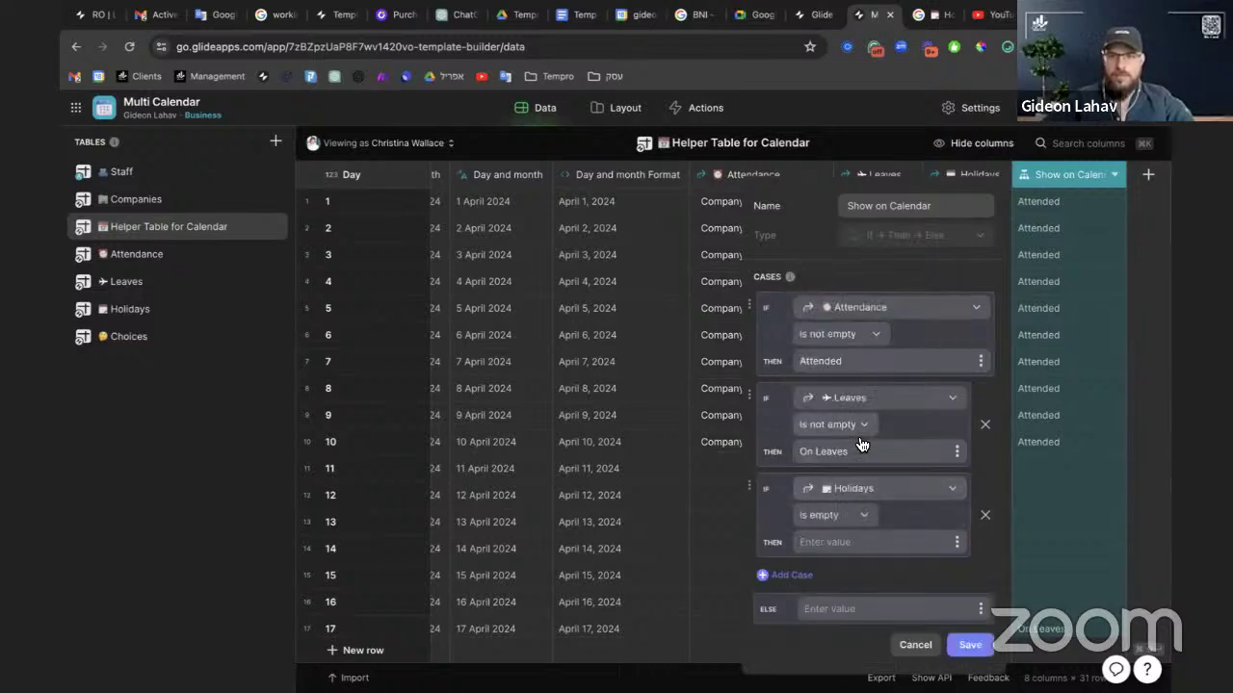
{"action": "left_click", "coordinate": [851, 516]}
{"action": "left_click", "coordinate": [813, 565]}
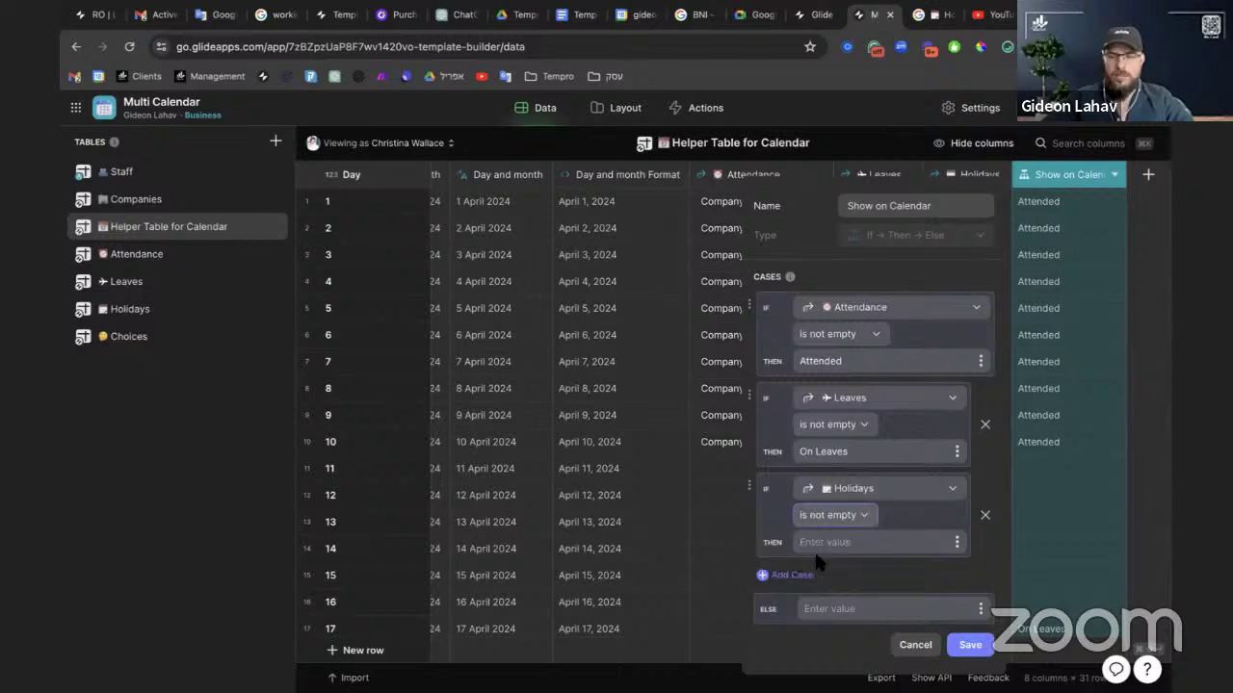
{"action": "left_click", "coordinate": [931, 541]}
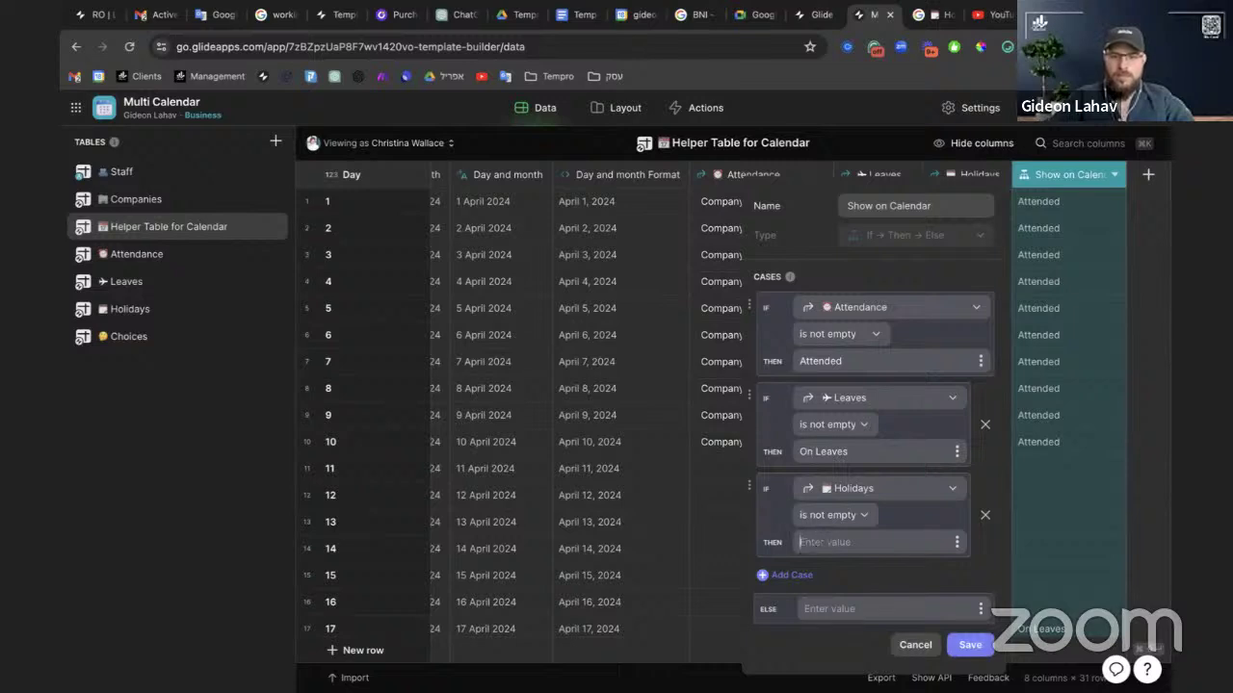
{"action": "type", "text": "Holid"}
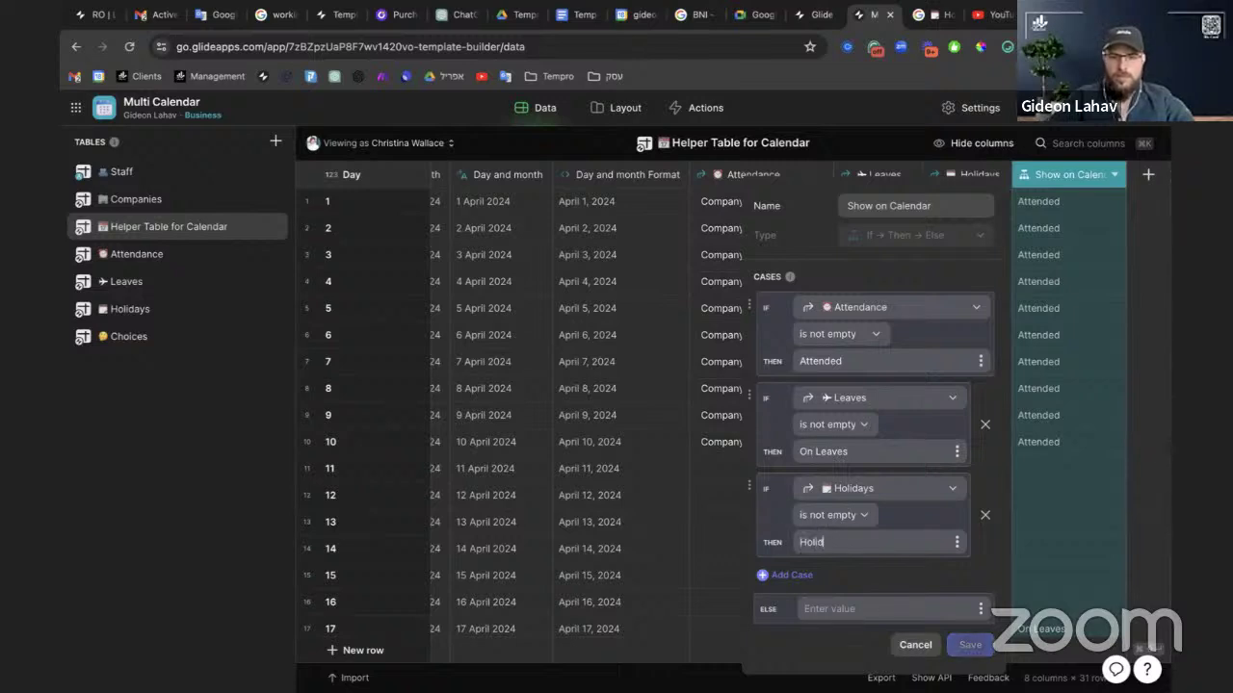
{"action": "type", "text": "ay"}
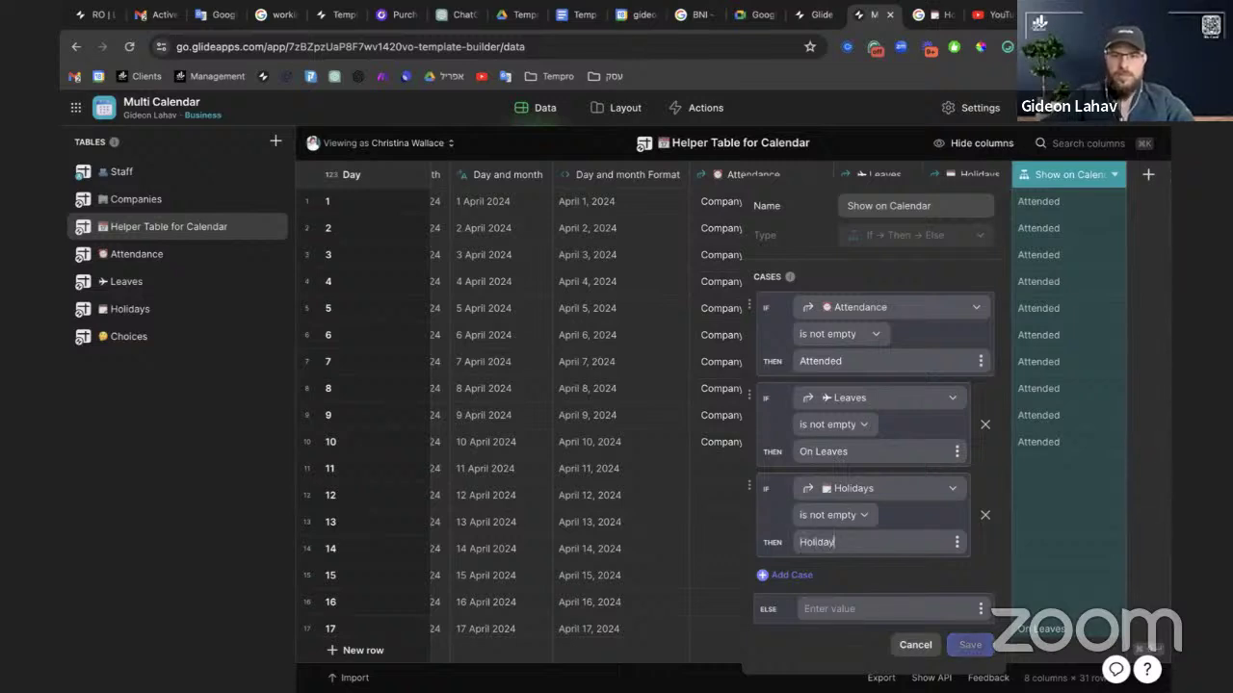
{"action": "left_click", "coordinate": [971, 646]}
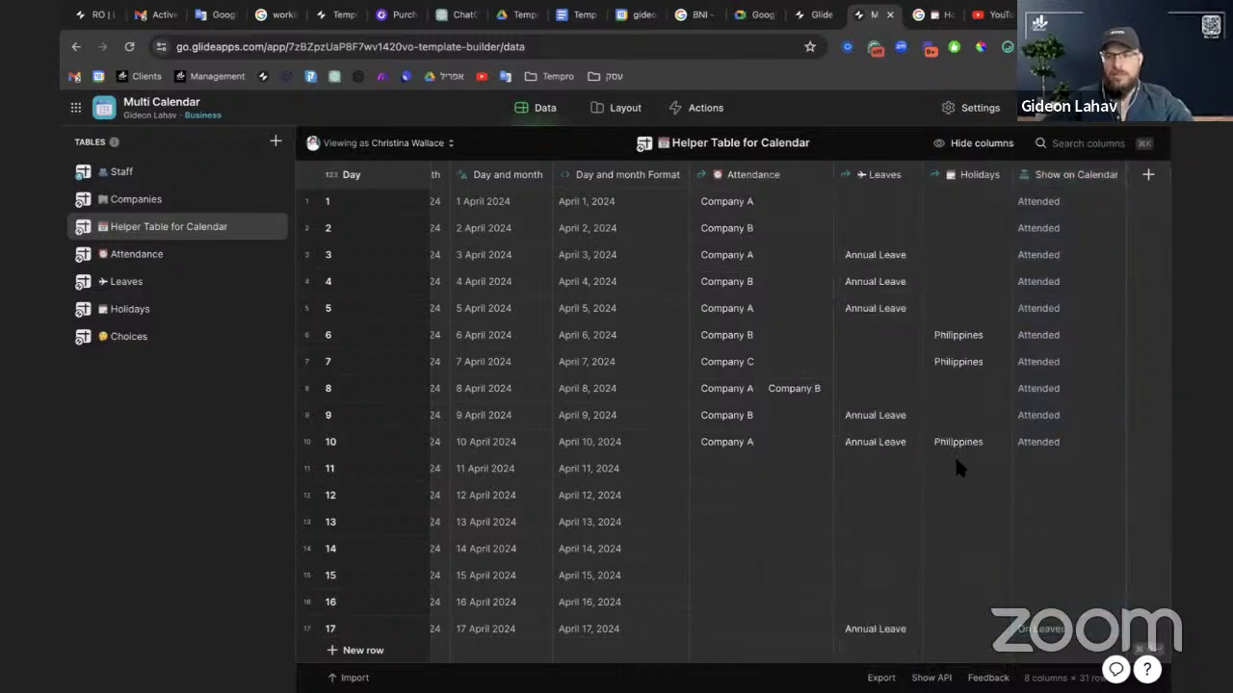
Set the Else value of the Show on Calendar column to Absent and save the column
{"action": "scroll", "coordinate": [955, 454], "scroll_direction": "down", "scroll_amount": 5}
{"action": "scroll", "coordinate": [956, 468], "scroll_direction": "up", "scroll_amount": 5}
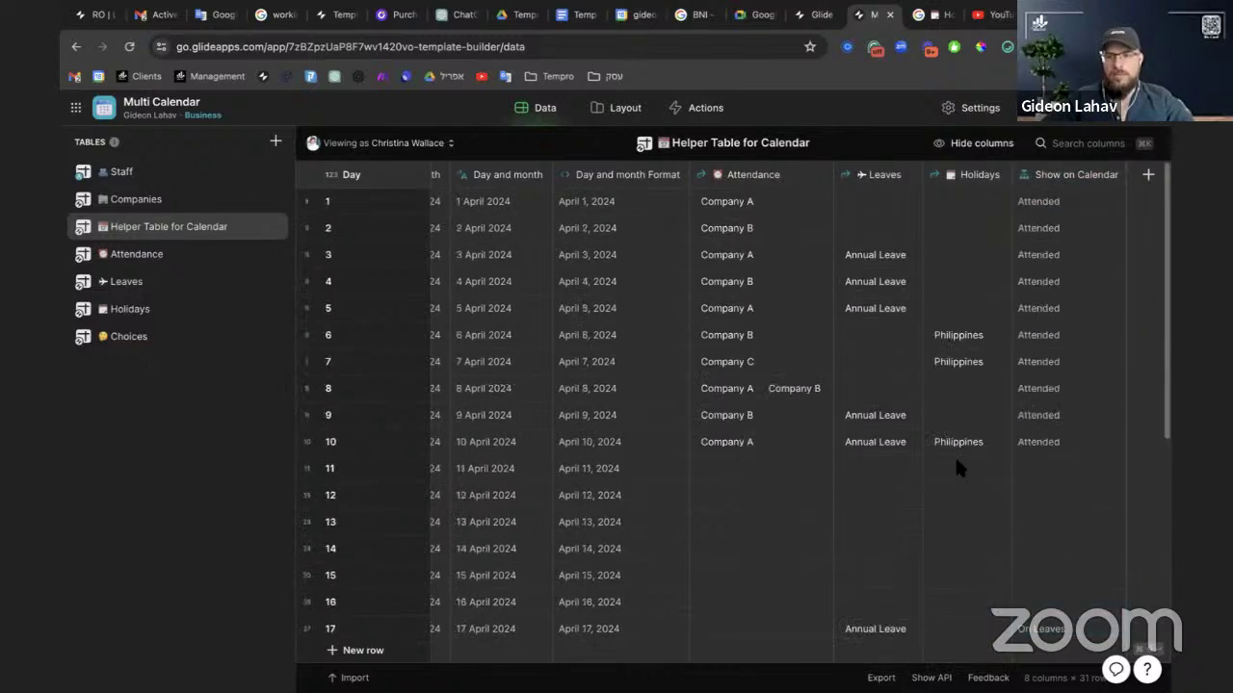
{"action": "left_click", "coordinate": [1067, 183]}
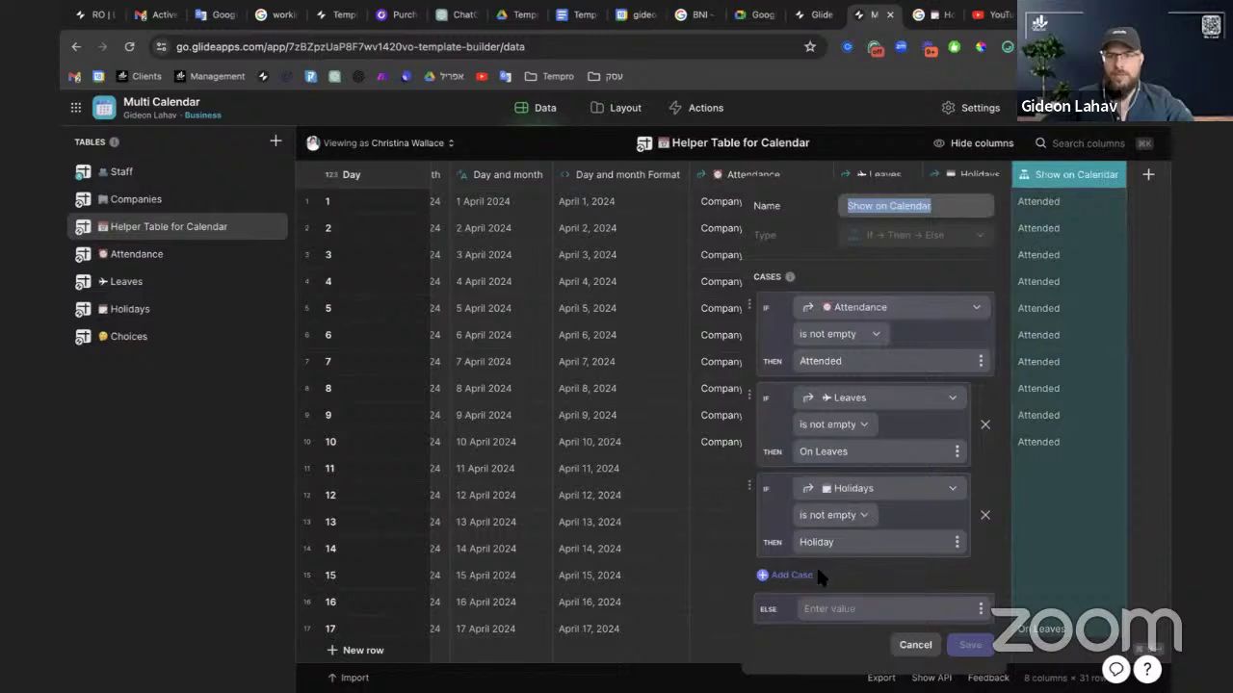
{"action": "left_click", "coordinate": [824, 605]}
{"action": "type", "text": "Absen"}
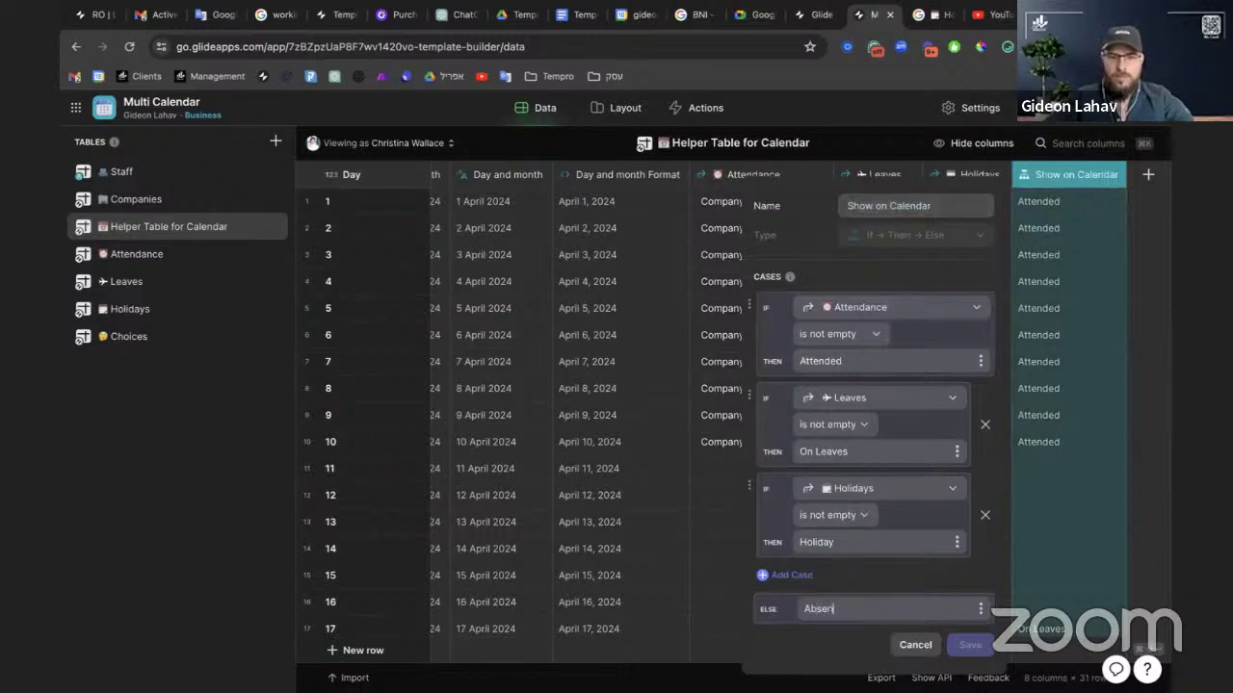
{"action": "type", "text": "t"}
{"action": "left_click", "coordinate": [967, 646]}
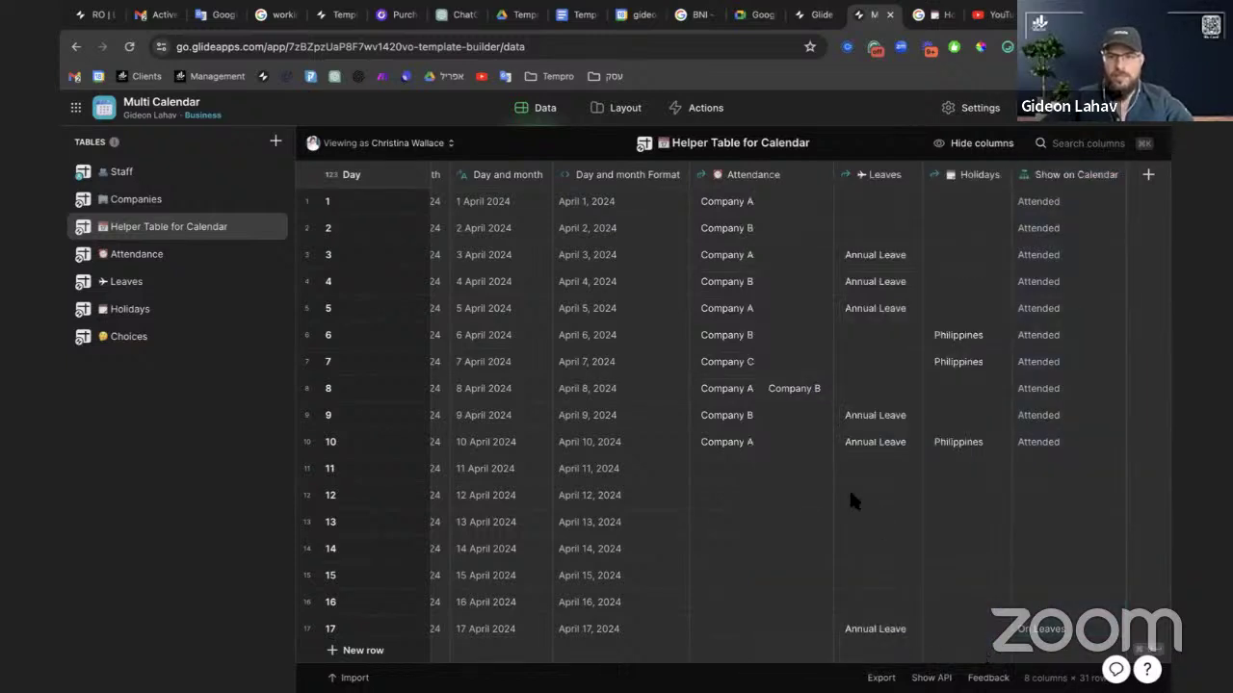
Duplicate the Day and month Format column, set the copy's date format to cccc, and save it
{"action": "scroll", "coordinate": [820, 483], "scroll_direction": "left", "scroll_amount": 2}
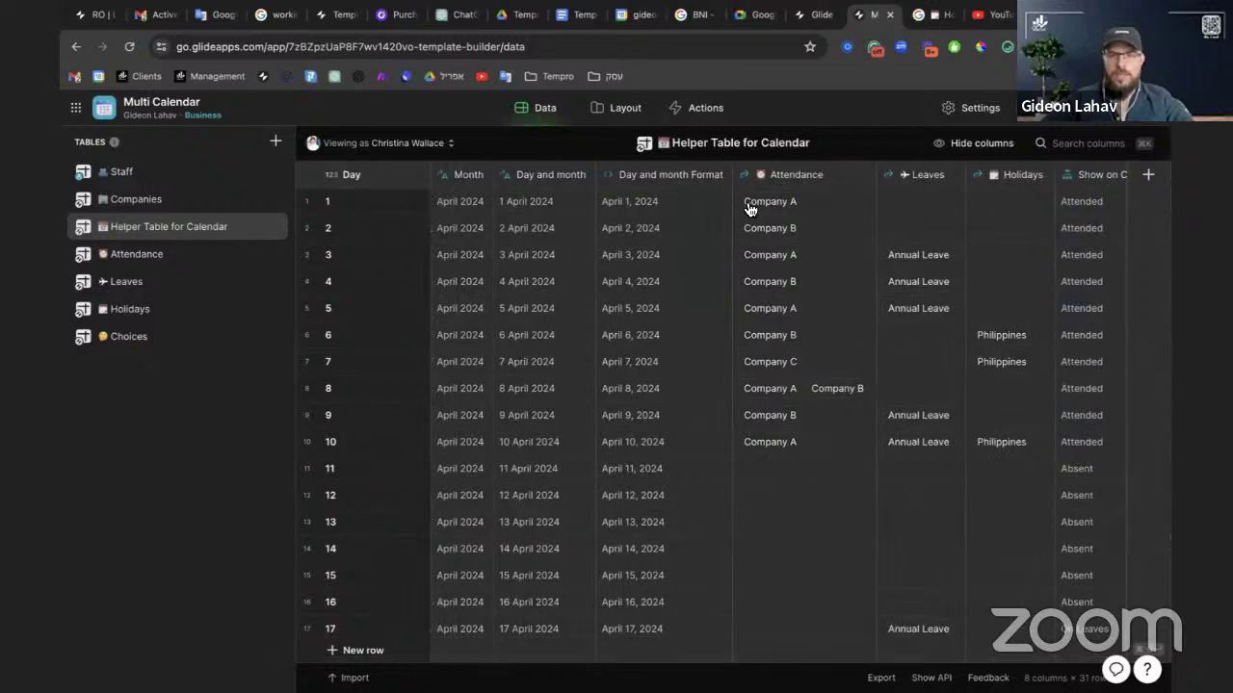
{"action": "left_click", "coordinate": [724, 174]}
{"action": "left_click", "coordinate": [616, 228]}
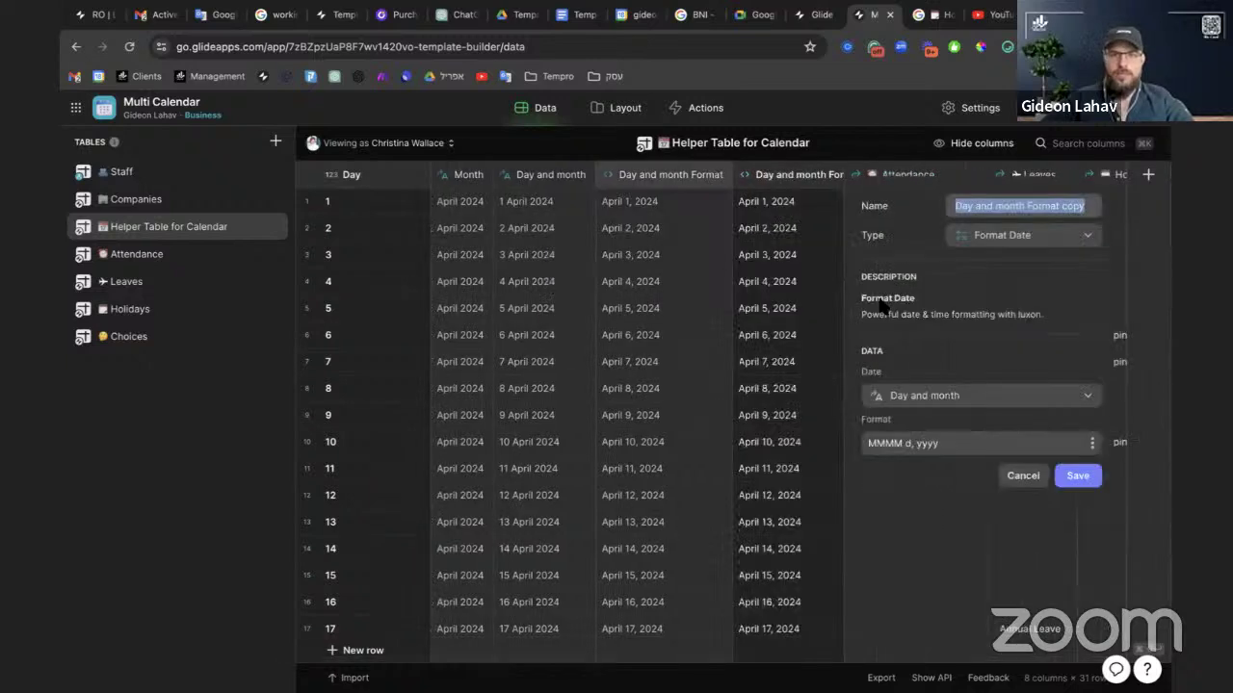
{"action": "double_click", "coordinate": [956, 445]}
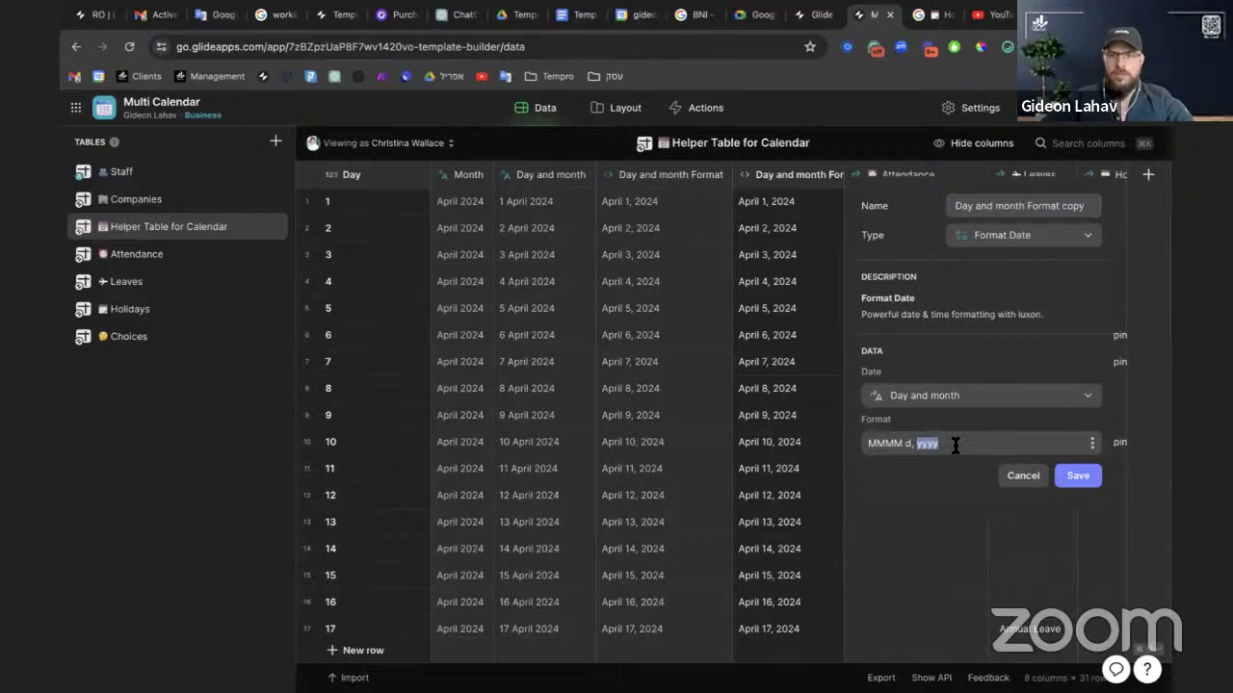
{"action": "key", "text": "ctrl+a"}
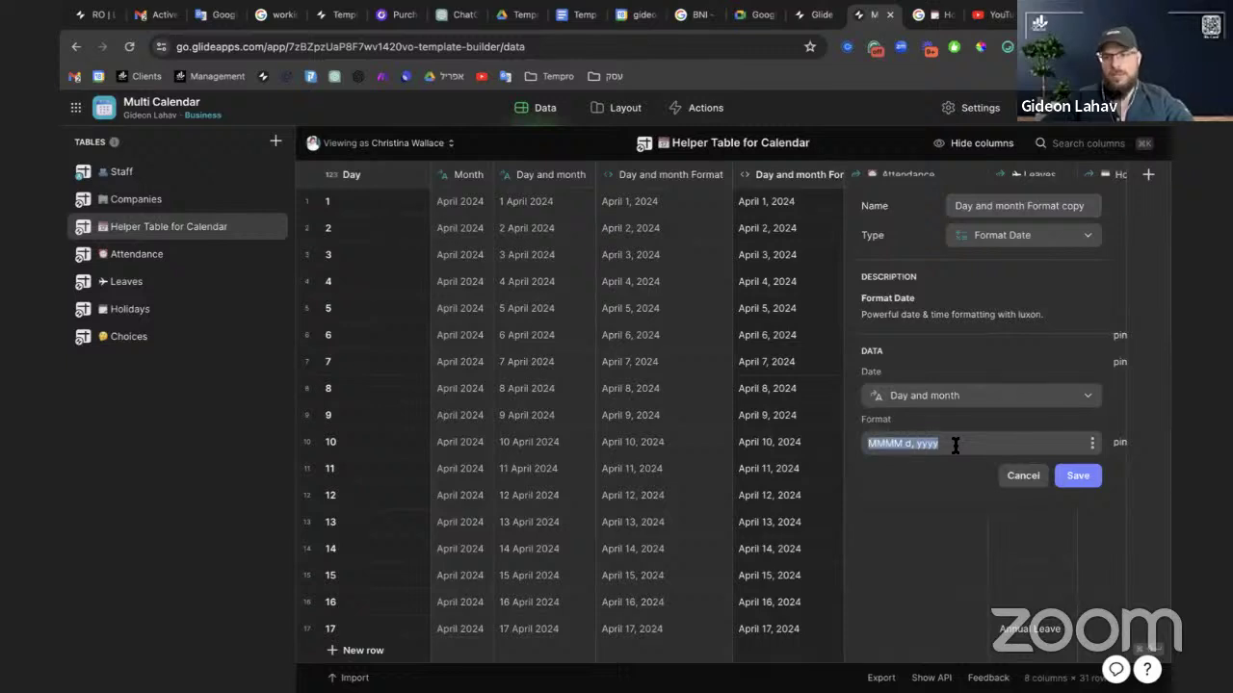
{"action": "type", "text": "d"}
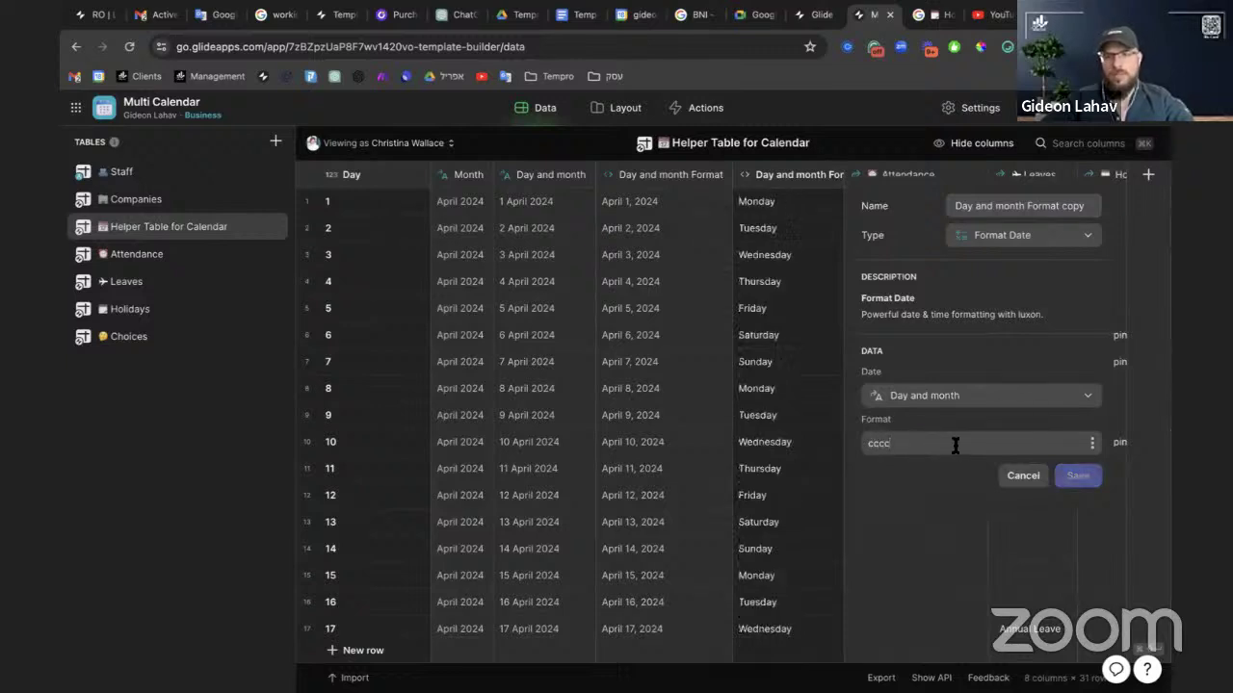
{"action": "left_click", "coordinate": [1077, 476]}
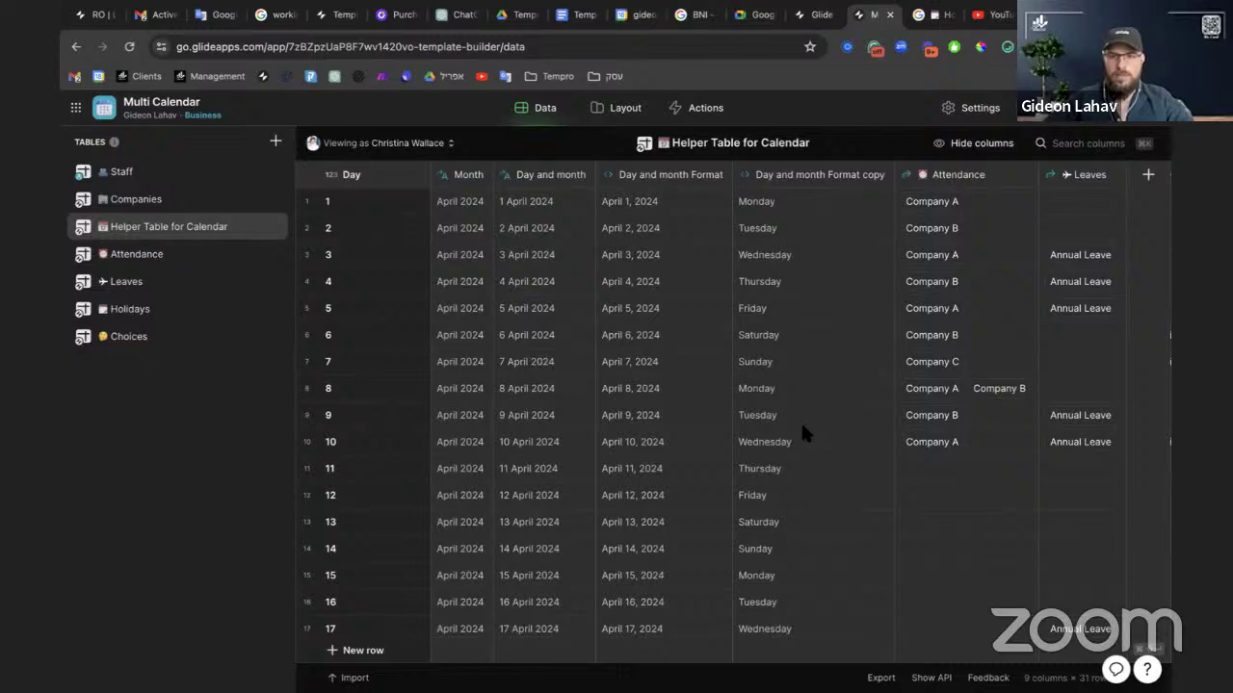
Copy the Sunday value from day 28's row and duplicate the Day and month Format copy column
{"action": "scroll", "coordinate": [796, 460], "scroll_direction": "down", "scroll_amount": 5}
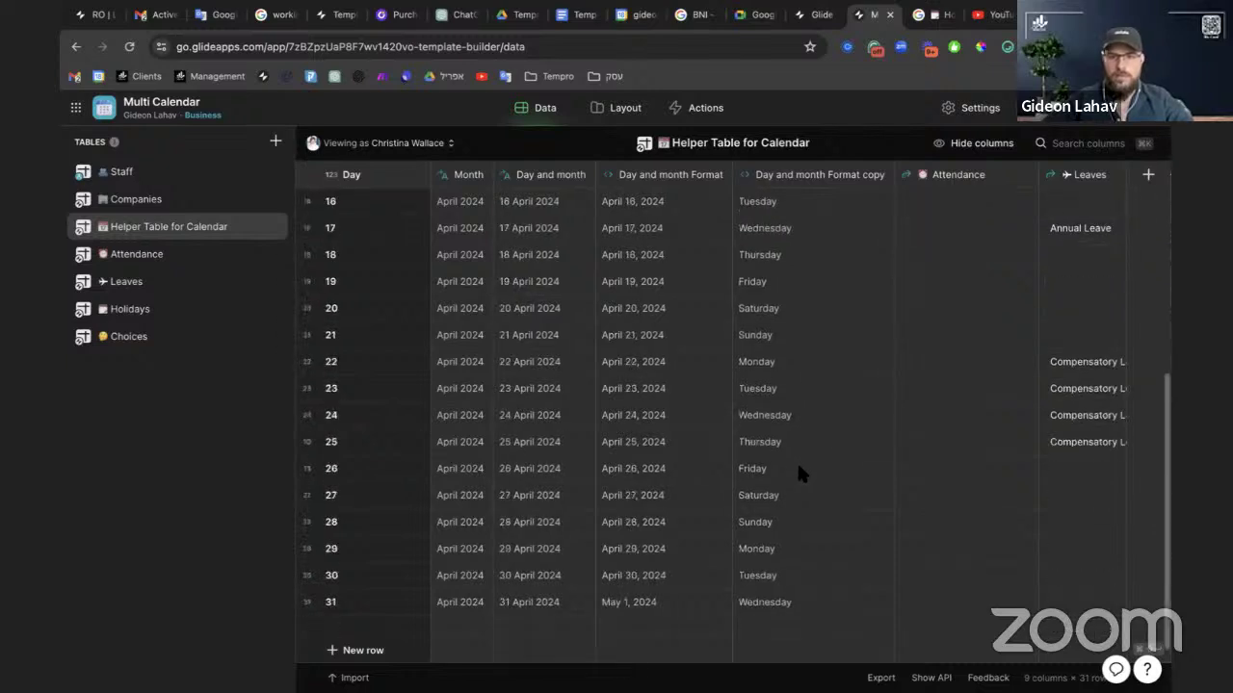
{"action": "left_click", "coordinate": [785, 520]}
{"action": "double_click", "coordinate": [750, 527]}
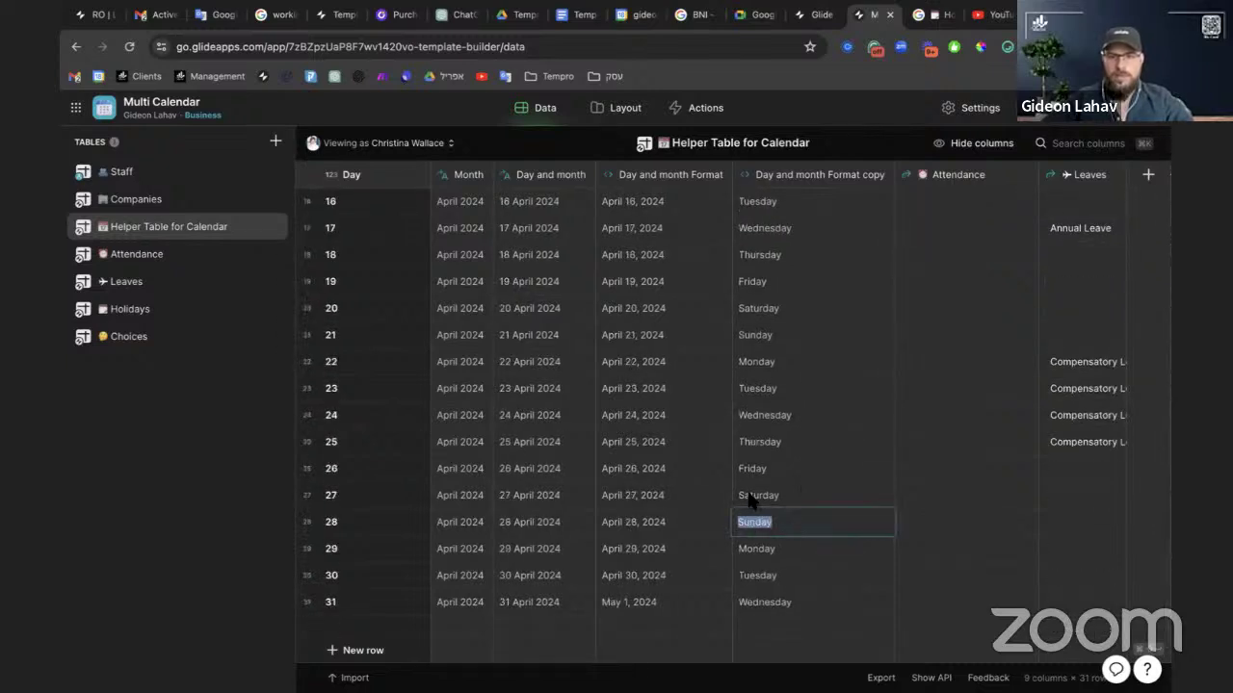
{"action": "left_click", "coordinate": [882, 174]}
{"action": "left_click", "coordinate": [802, 224]}
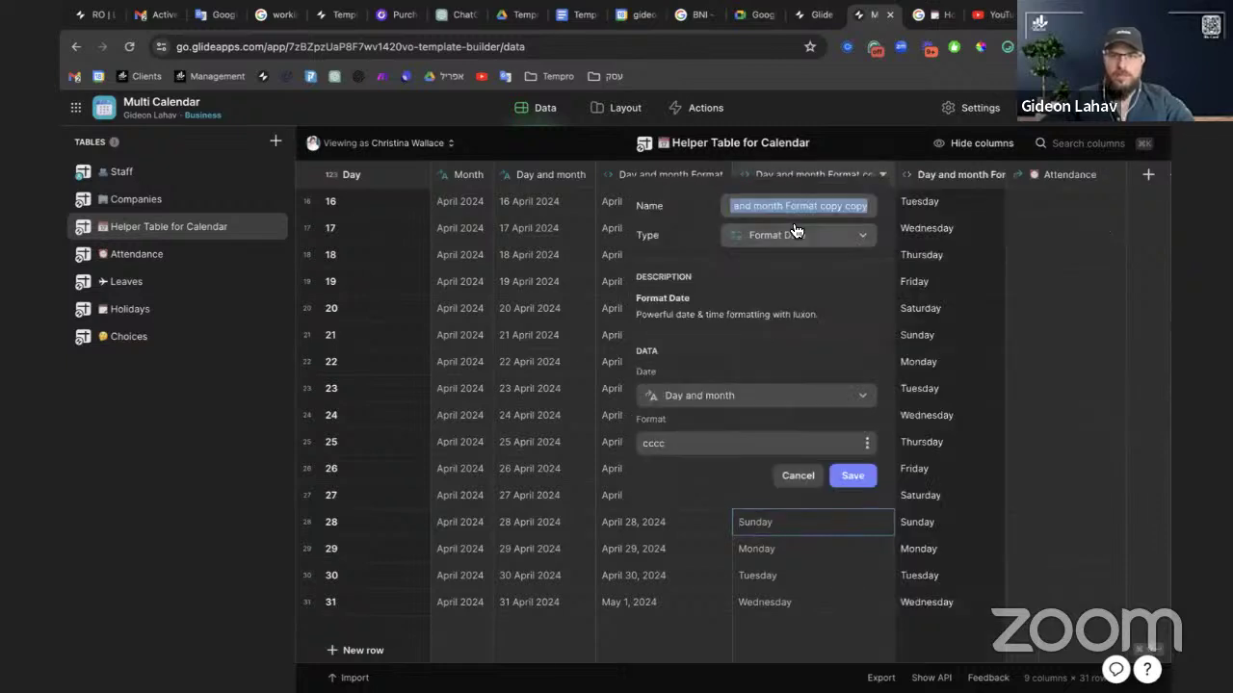
Name the duplicated column Weekends and change its type to If → Then → Else
{"action": "type", "text": "Weeken"}
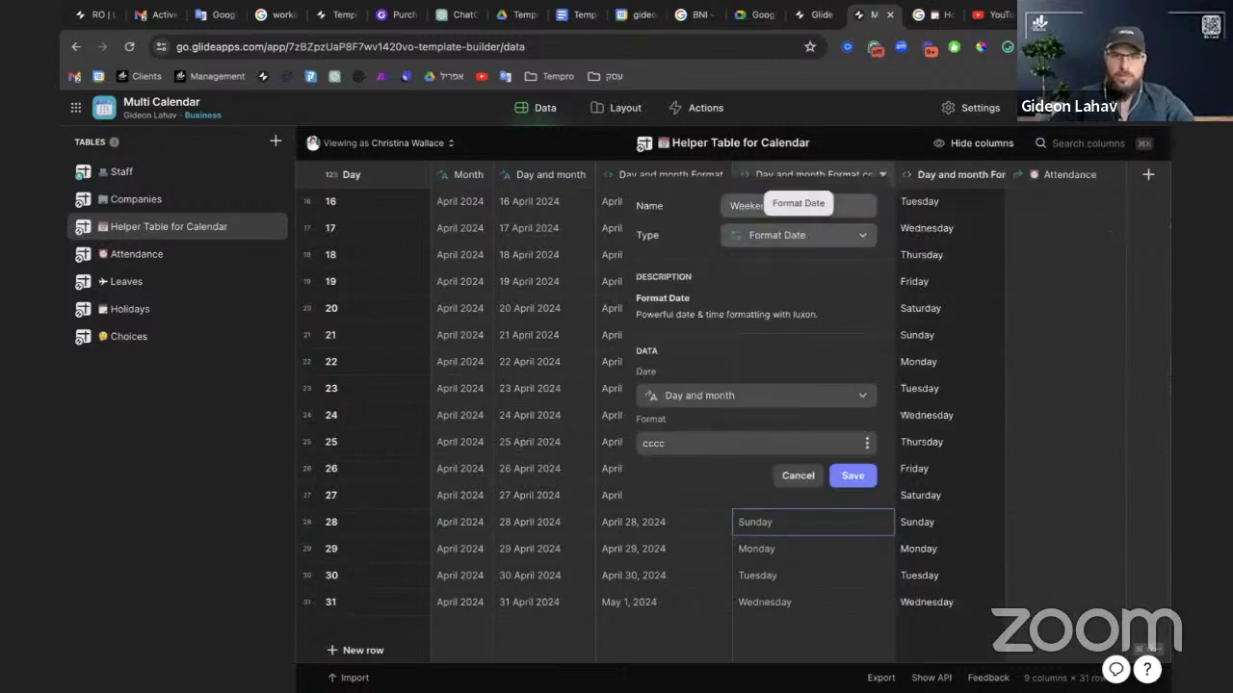
{"action": "type", "text": "ds"}
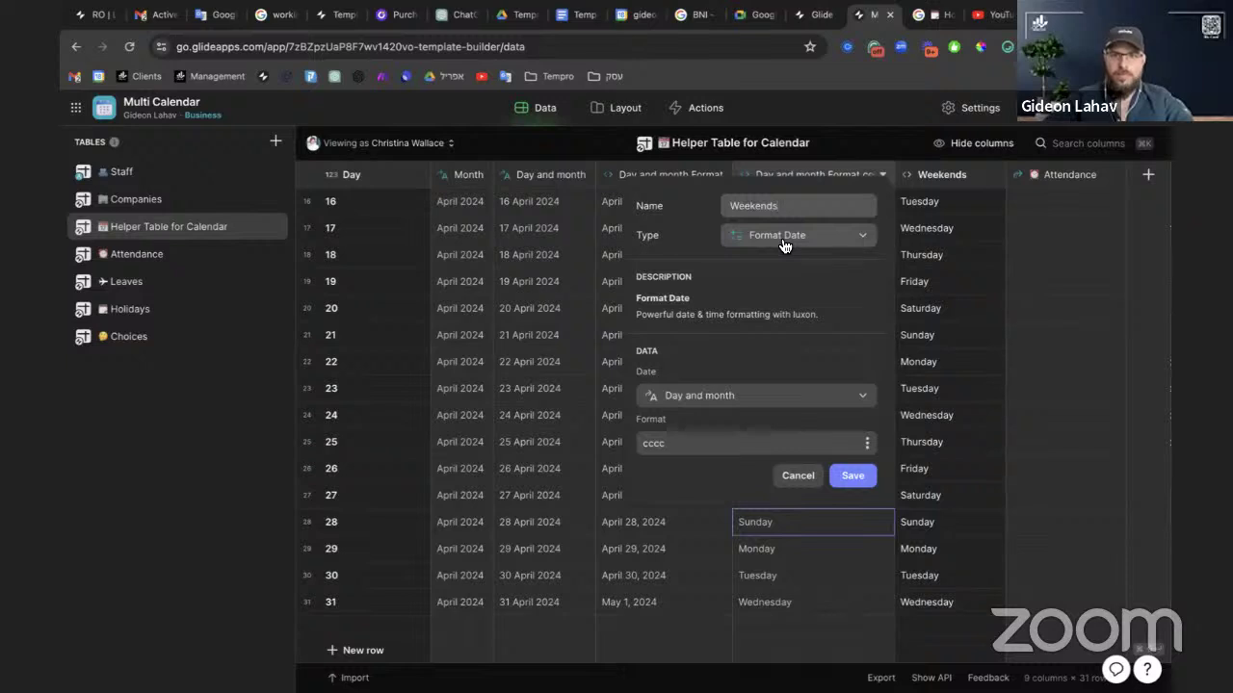
{"action": "left_click", "coordinate": [785, 238]}
{"action": "type", "text": "if"}
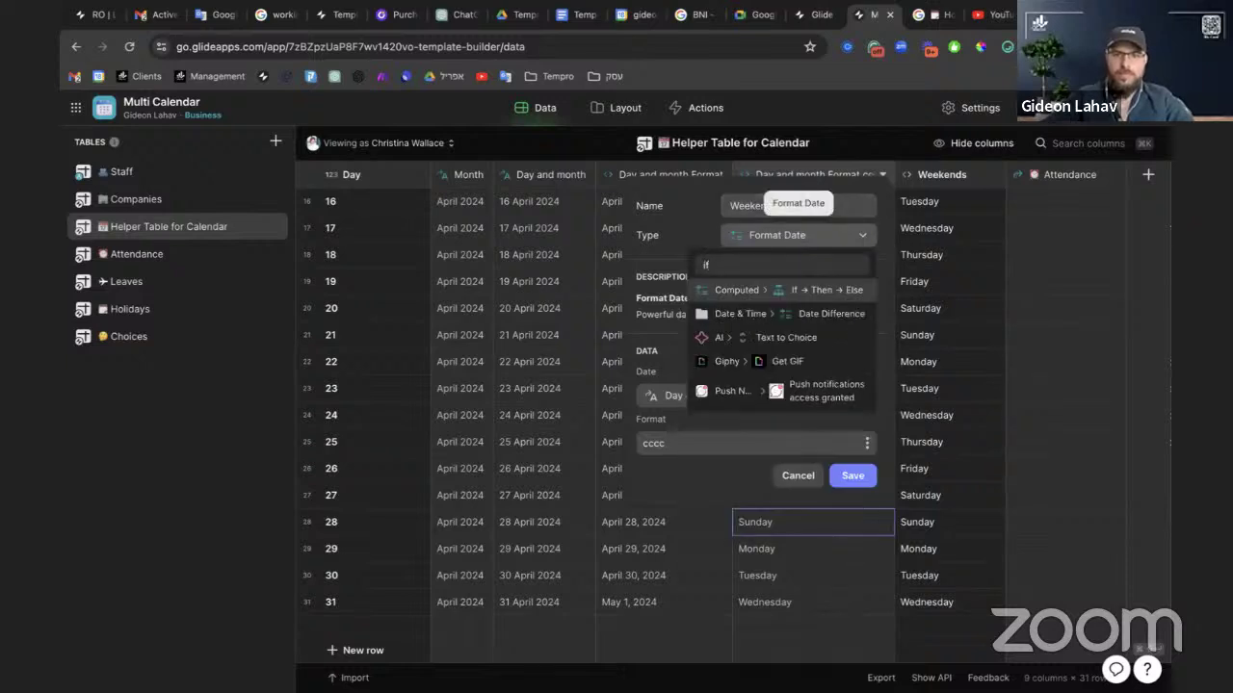
{"action": "key", "text": "Return"}
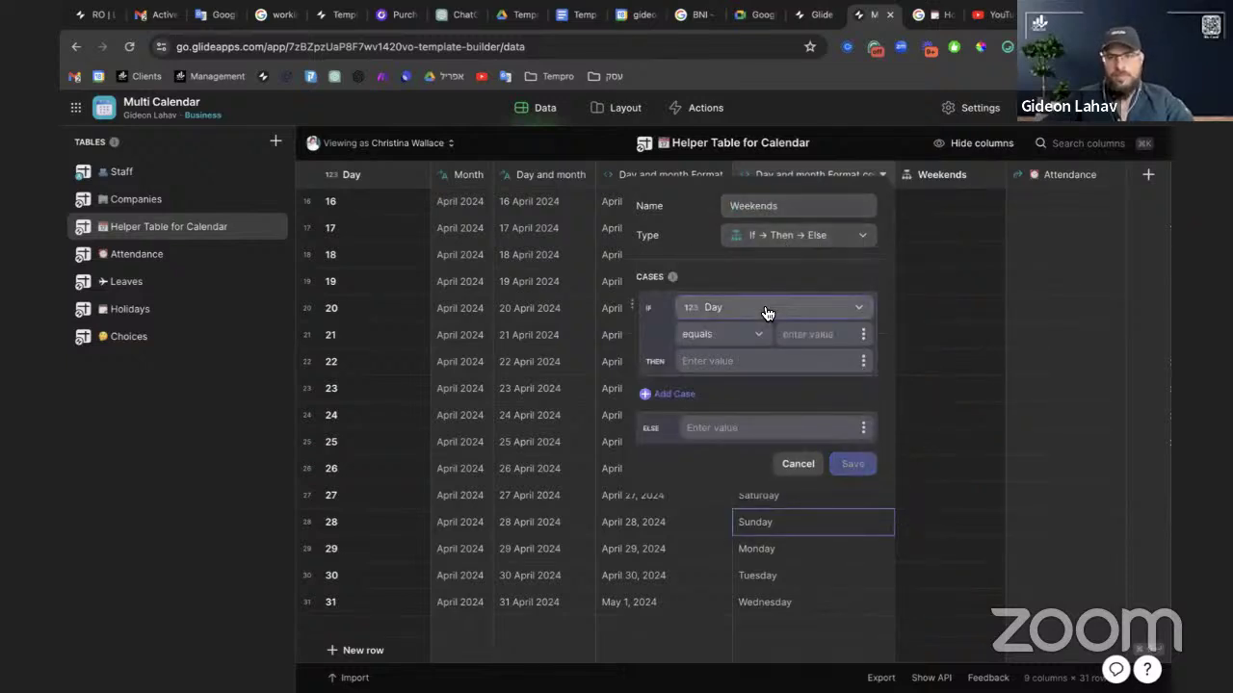
Make Weekends return Weekend when Day and month Format copy is Sunday, and save the column
{"action": "left_click", "coordinate": [767, 308]}
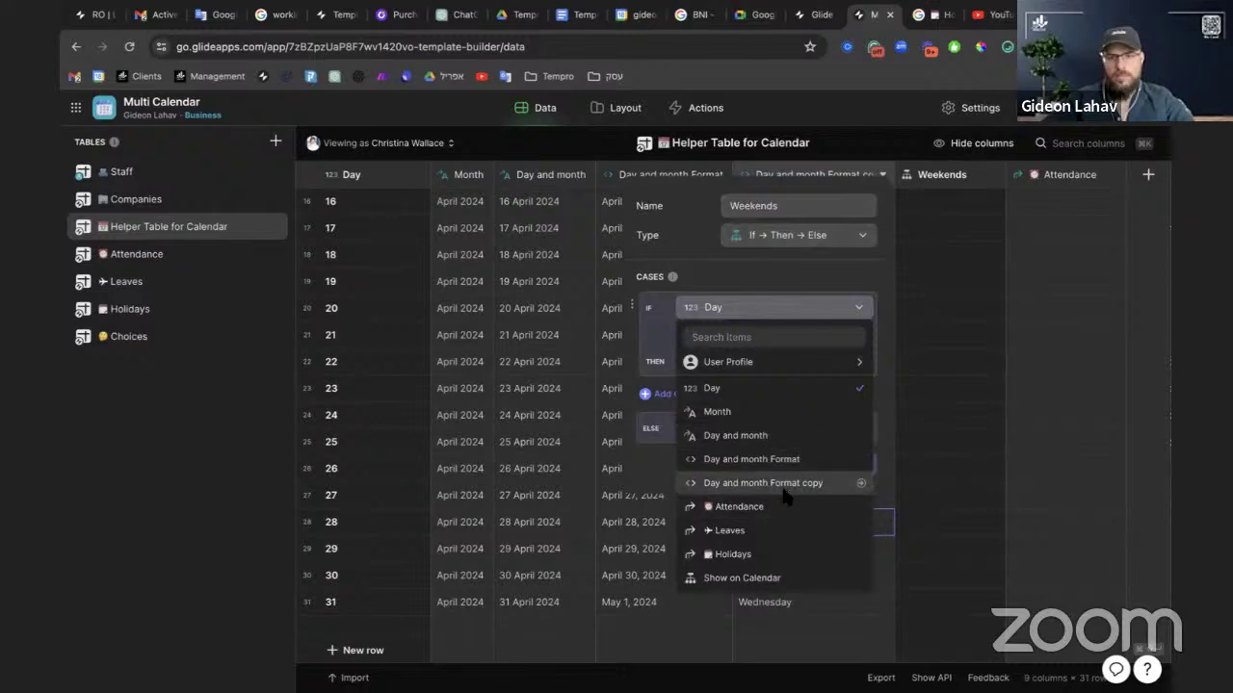
{"action": "left_click", "coordinate": [784, 489]}
{"action": "left_click", "coordinate": [722, 335]}
{"action": "left_click", "coordinate": [805, 335]}
{"action": "type", "text": "Sunday"}
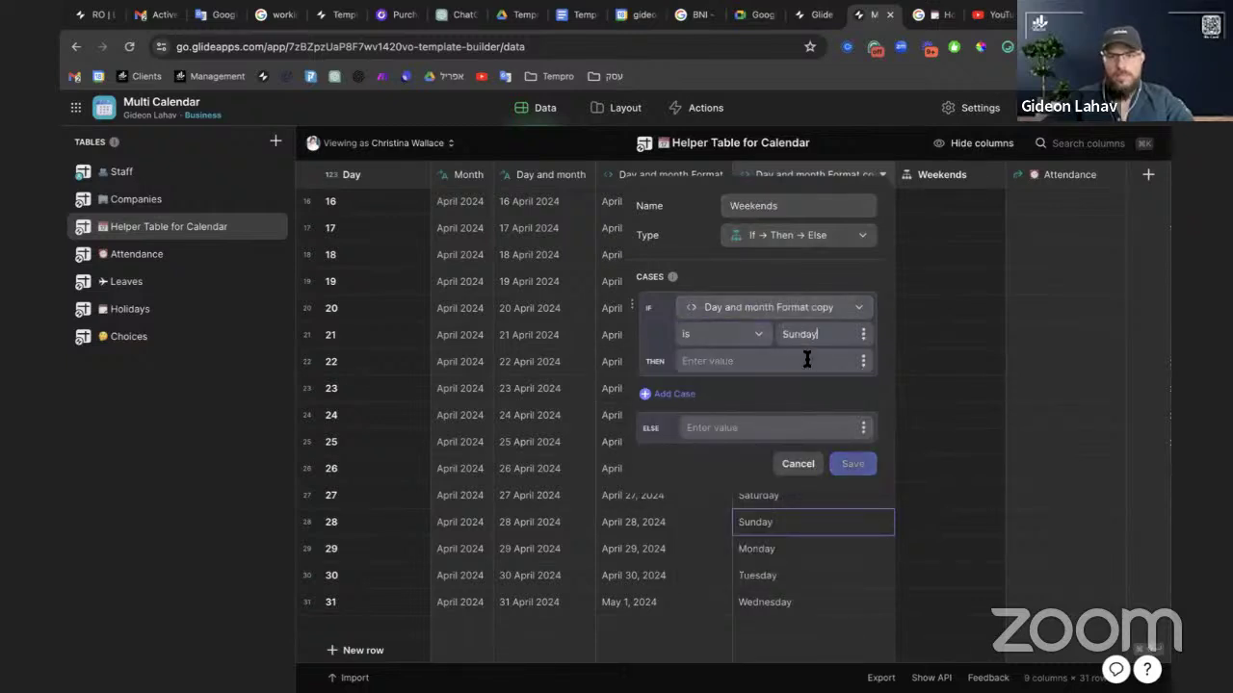
{"action": "left_click", "coordinate": [807, 361]}
{"action": "type", "text": "Week"}
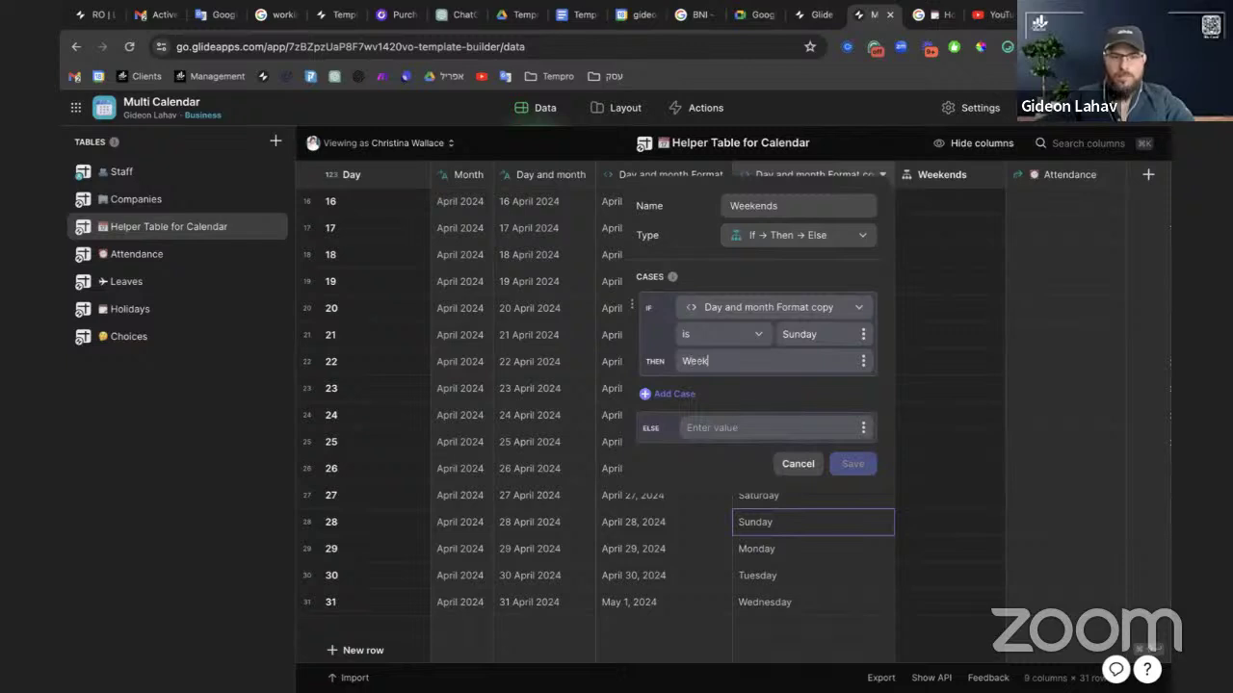
{"action": "type", "text": "end"}
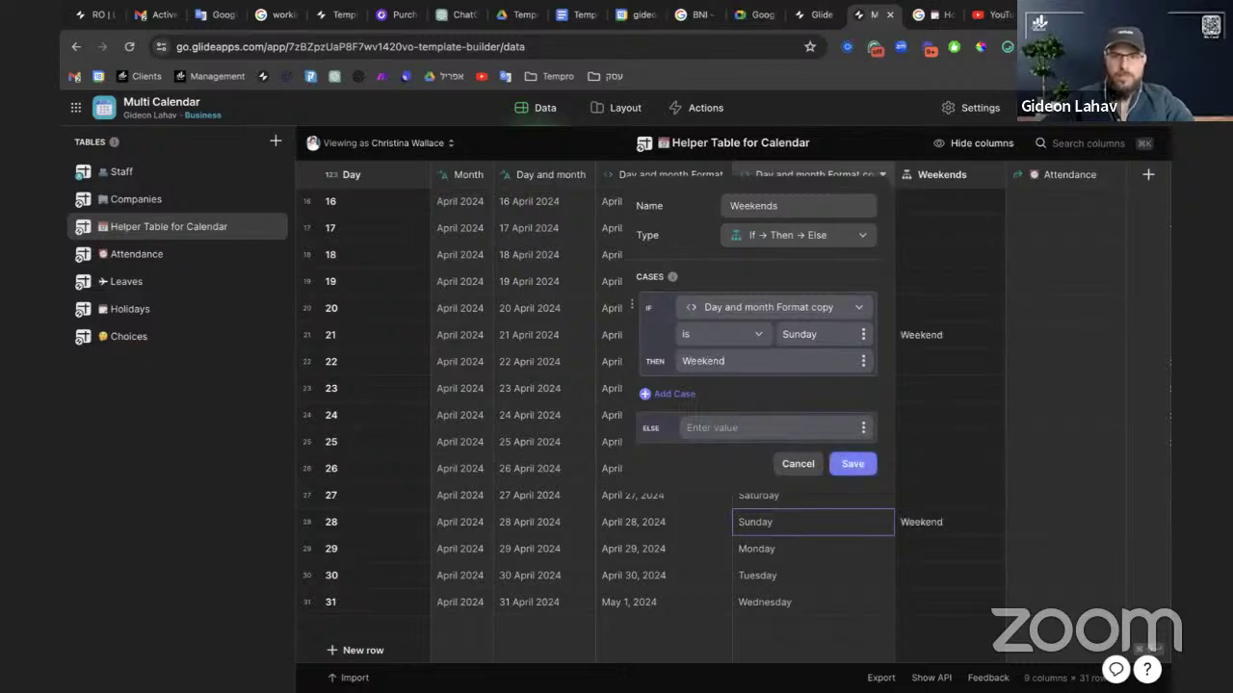
{"action": "key", "text": "ctrl+a"}
{"action": "left_click", "coordinate": [847, 463]}
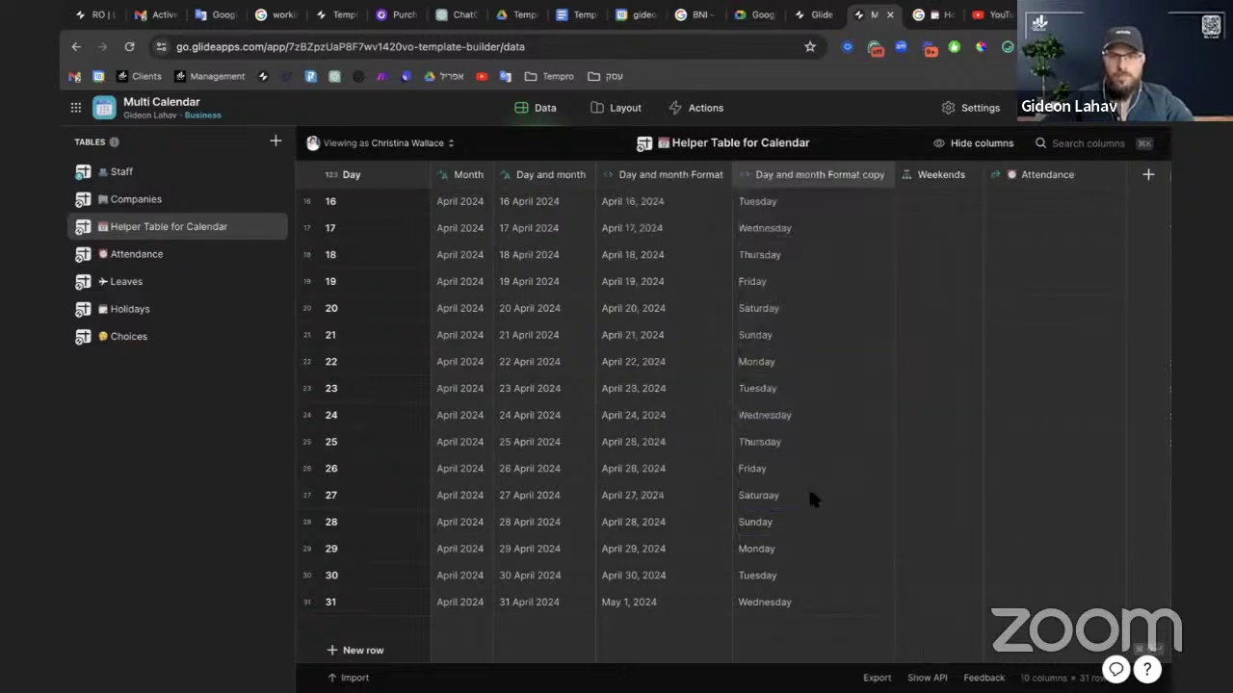
Rename the Day and month Format copy column to Day name and save it
{"action": "double_click", "coordinate": [809, 176]}
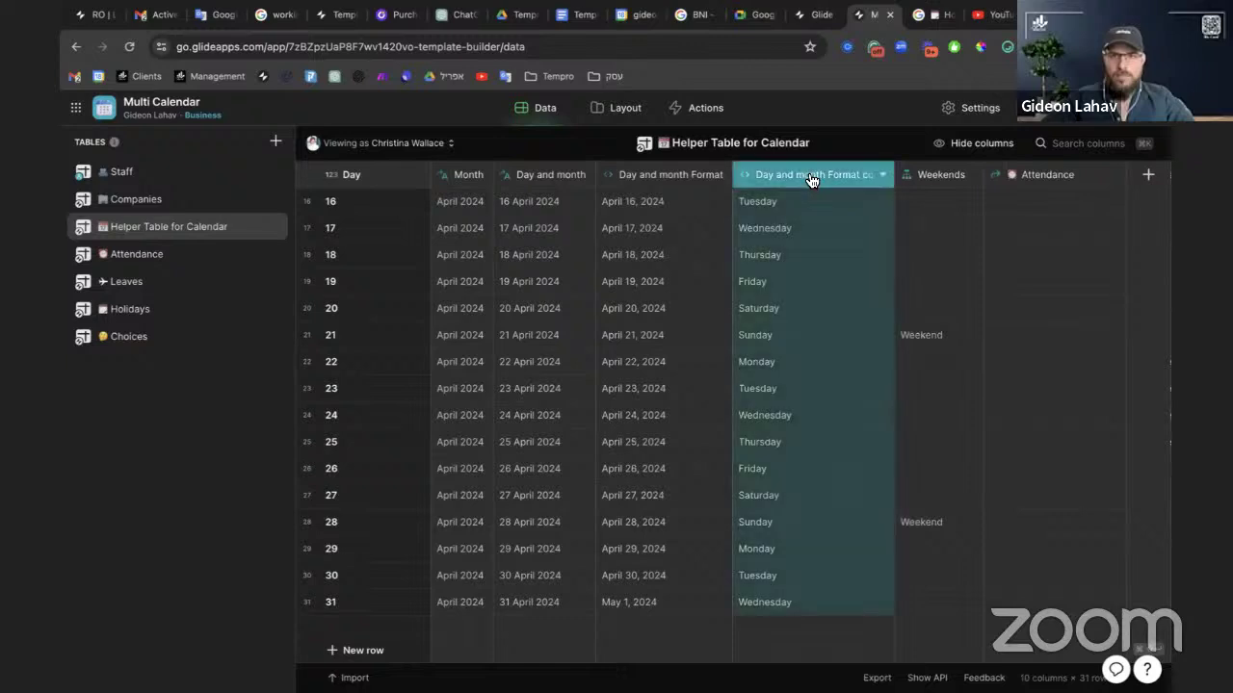
{"action": "left_click", "coordinate": [815, 181]}
{"action": "left_click", "coordinate": [664, 423]}
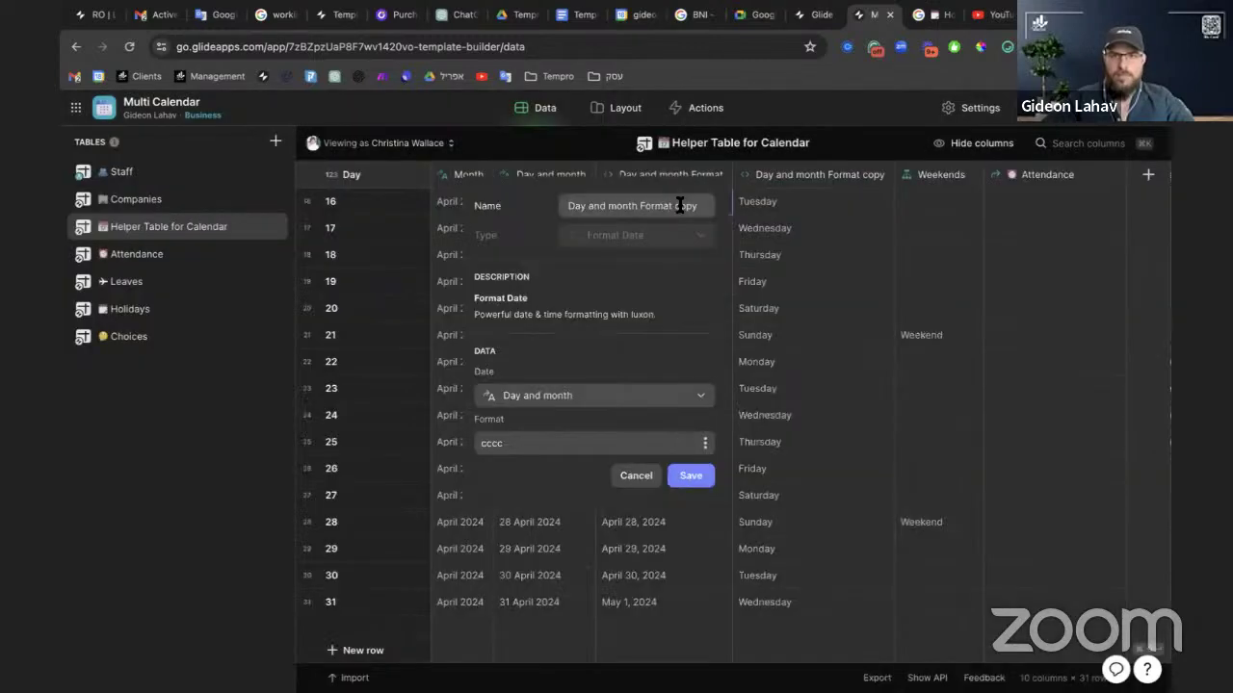
{"action": "left_click_drag", "start_coordinate": [696, 206], "coordinate": [589, 203]}
{"action": "type", "text": "name"}
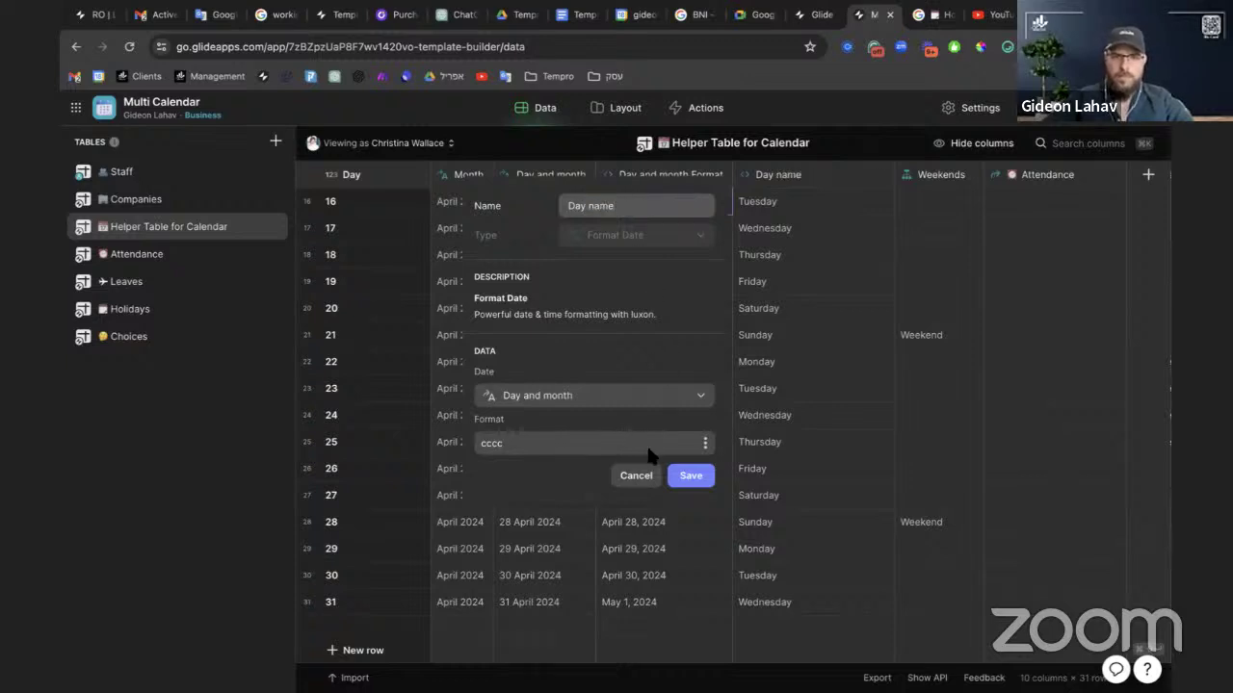
{"action": "left_click", "coordinate": [690, 476]}
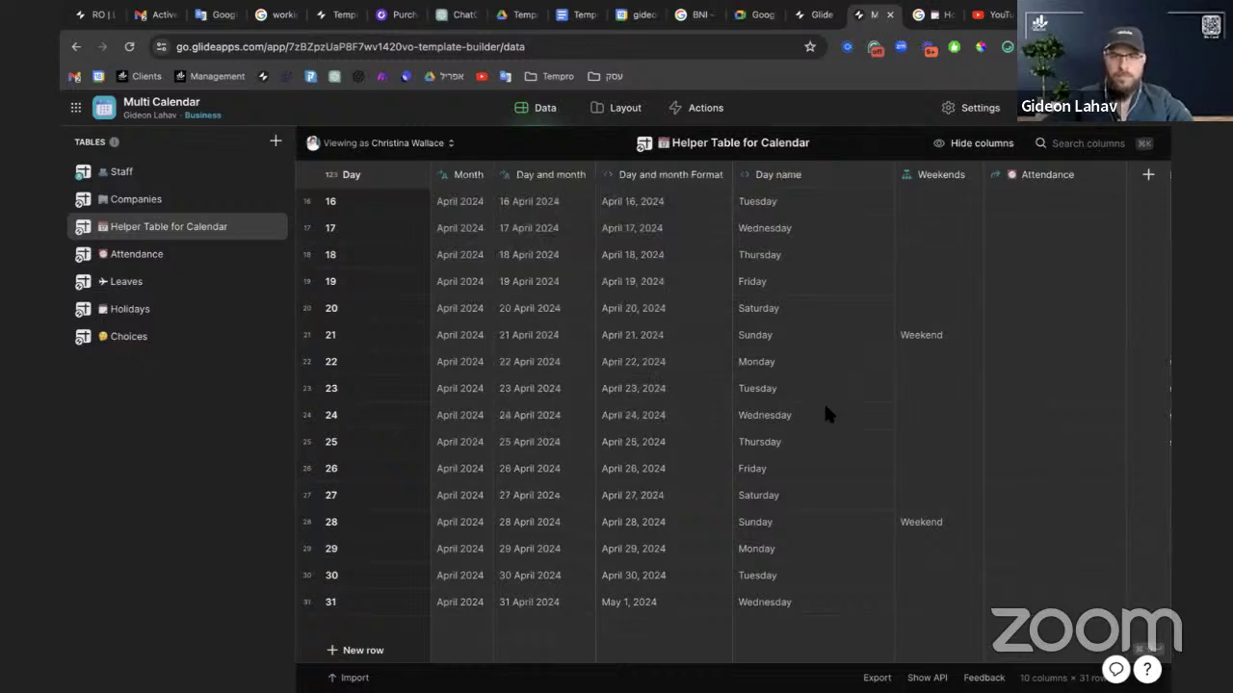
Add a second case to the Weekends column that returns Weekend when Day name is Saturday, and save it
{"action": "left_click", "coordinate": [766, 493]}
{"action": "double_click", "coordinate": [768, 500]}
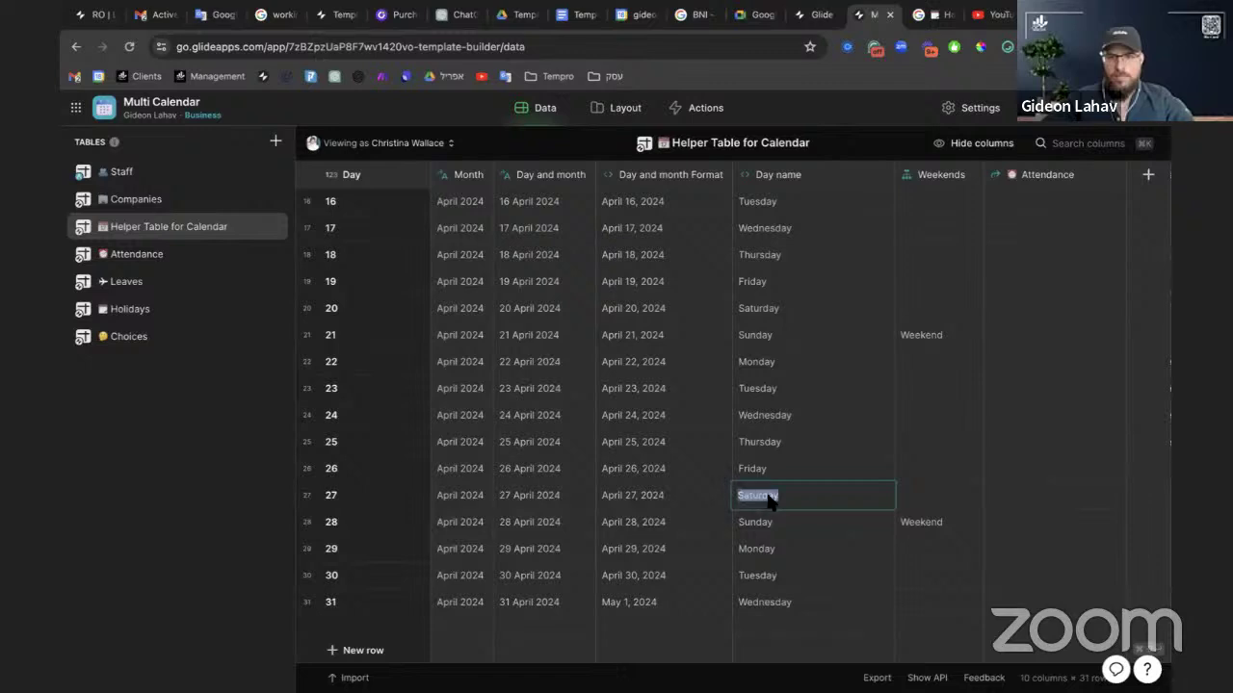
{"action": "double_click", "coordinate": [939, 174]}
{"action": "key", "text": "ctrl+c"}
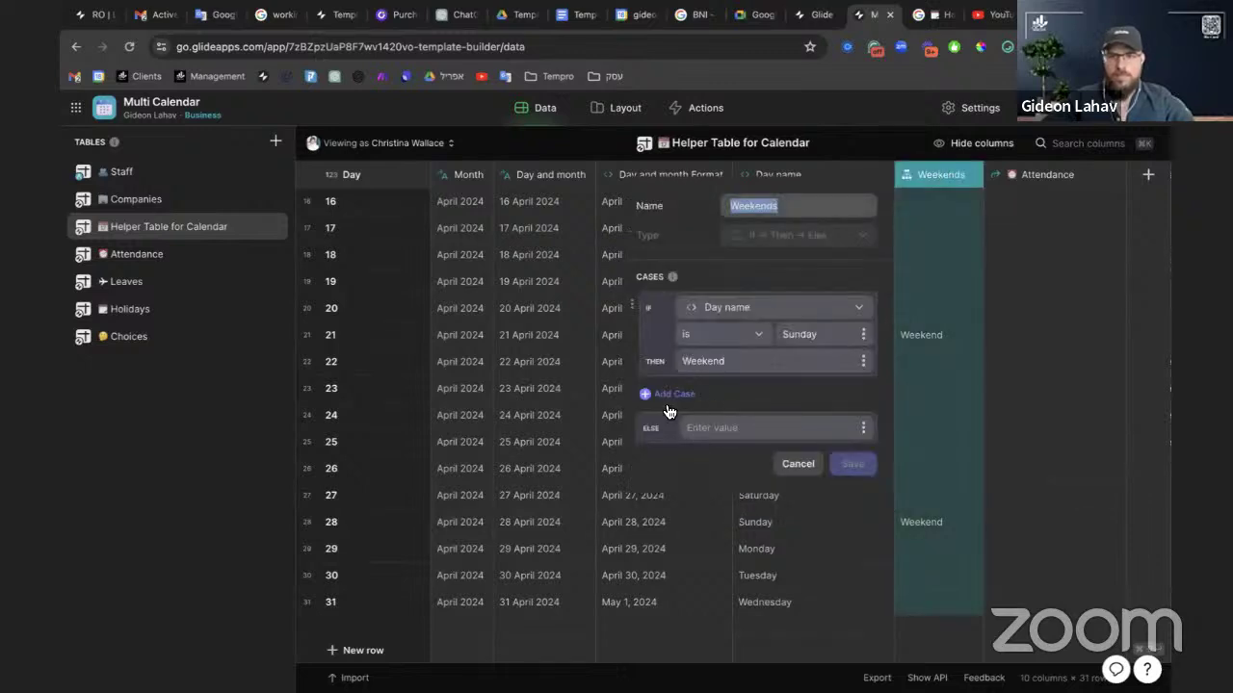
{"action": "left_click", "coordinate": [672, 395]}
{"action": "left_click", "coordinate": [757, 398]}
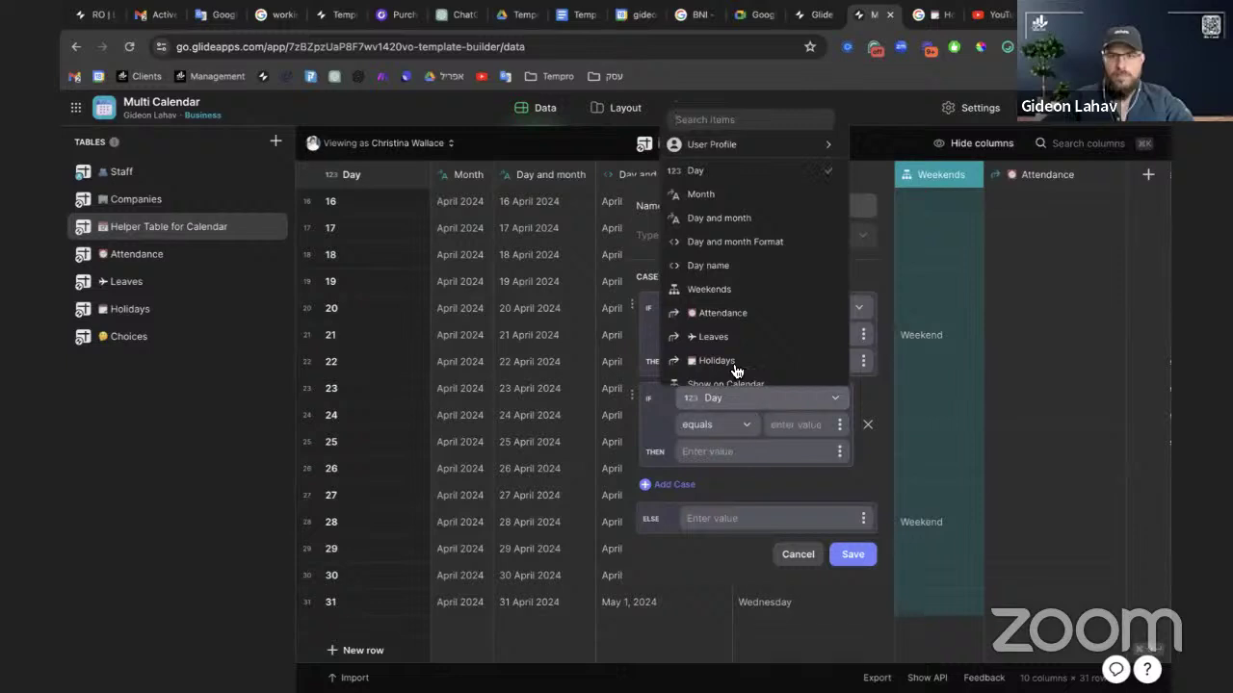
{"action": "left_click", "coordinate": [728, 267]}
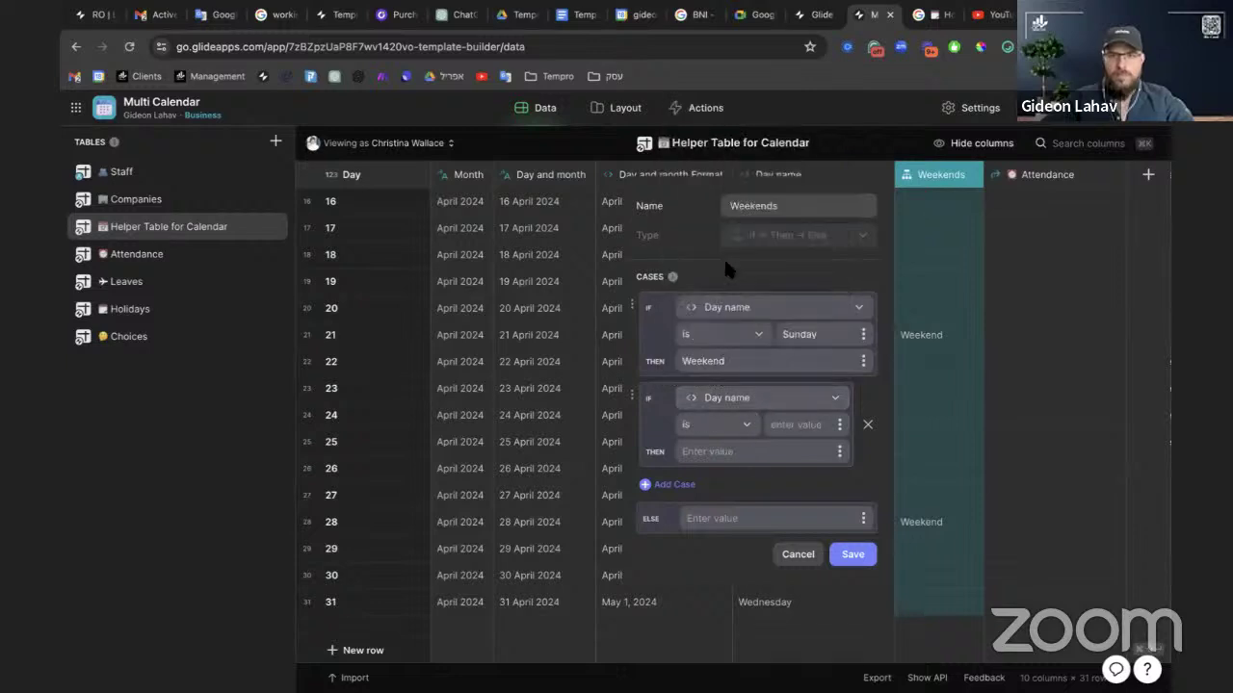
{"action": "left_click", "coordinate": [780, 425]}
{"action": "type", "text": "Saturday"}
{"action": "double_click", "coordinate": [714, 361]}
{"action": "left_click", "coordinate": [728, 445]}
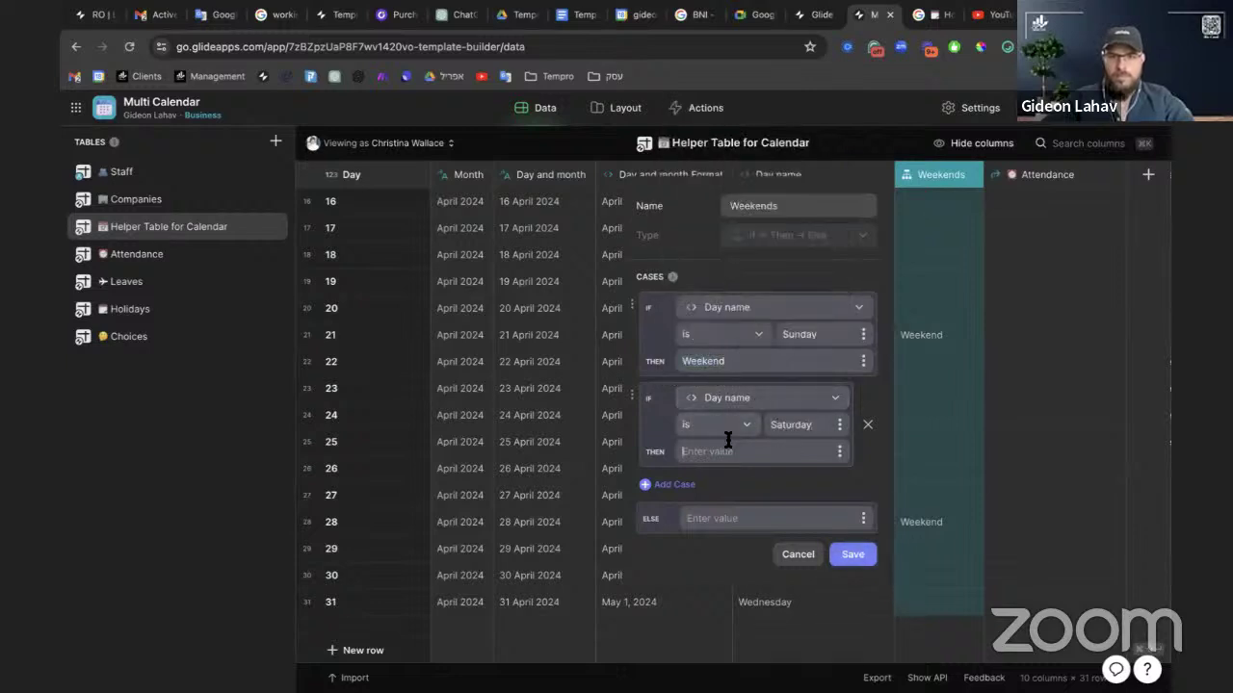
{"action": "key", "text": "ctrl+v"}
{"action": "left_click", "coordinate": [852, 554]}
Add a fourth case to the Show on Calendar column that checks the Weekends column
{"action": "scroll", "coordinate": [951, 487], "scroll_direction": "right", "scroll_amount": 2}
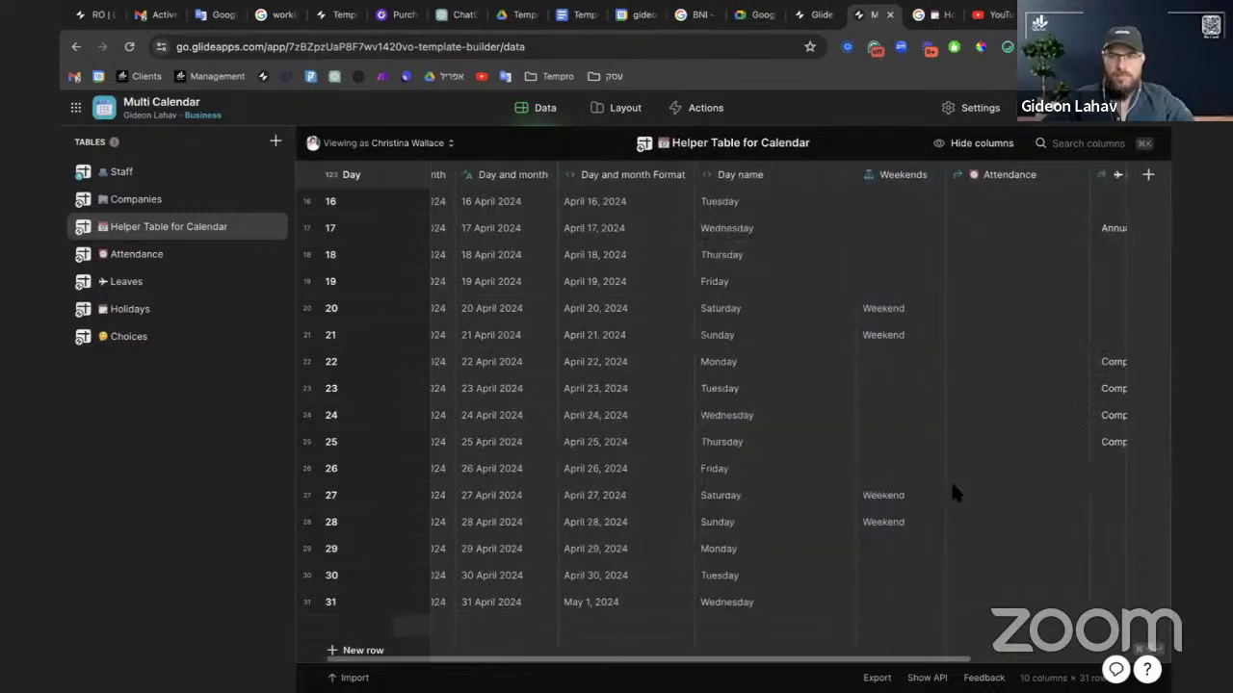
{"action": "scroll", "coordinate": [951, 492], "scroll_direction": "right", "scroll_amount": 3}
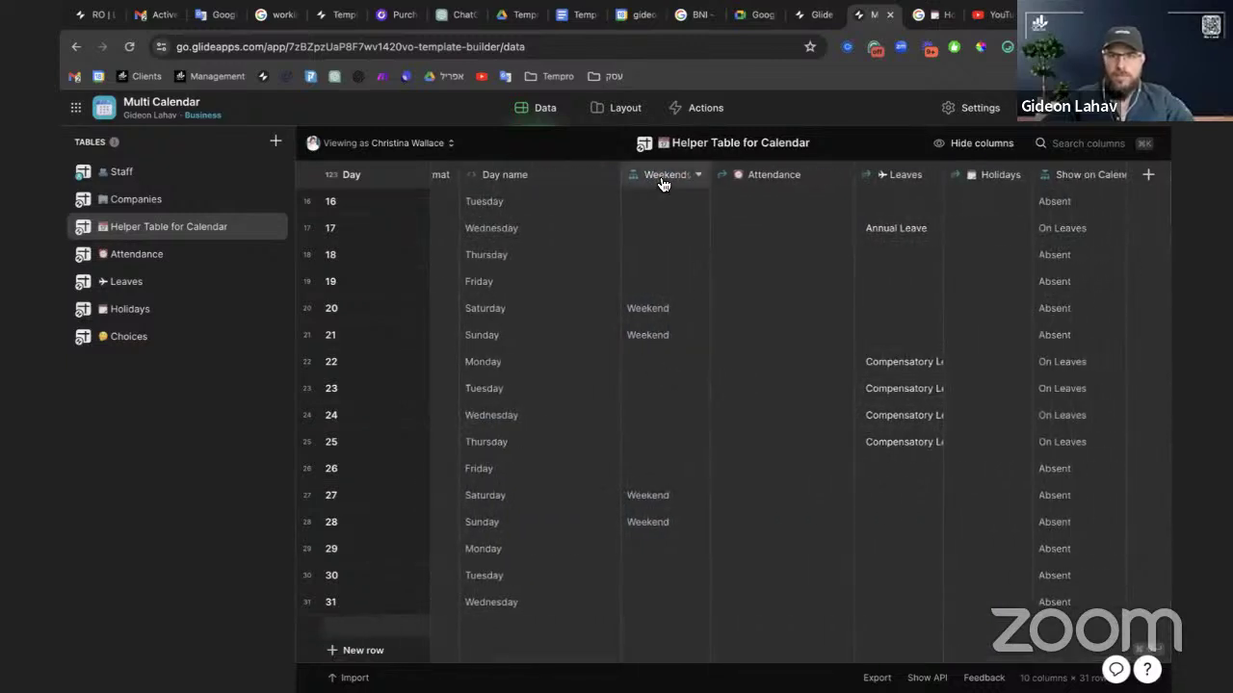
{"action": "left_click", "coordinate": [663, 184]}
{"action": "key", "text": "super+c"}
{"action": "left_click", "coordinate": [891, 556]}
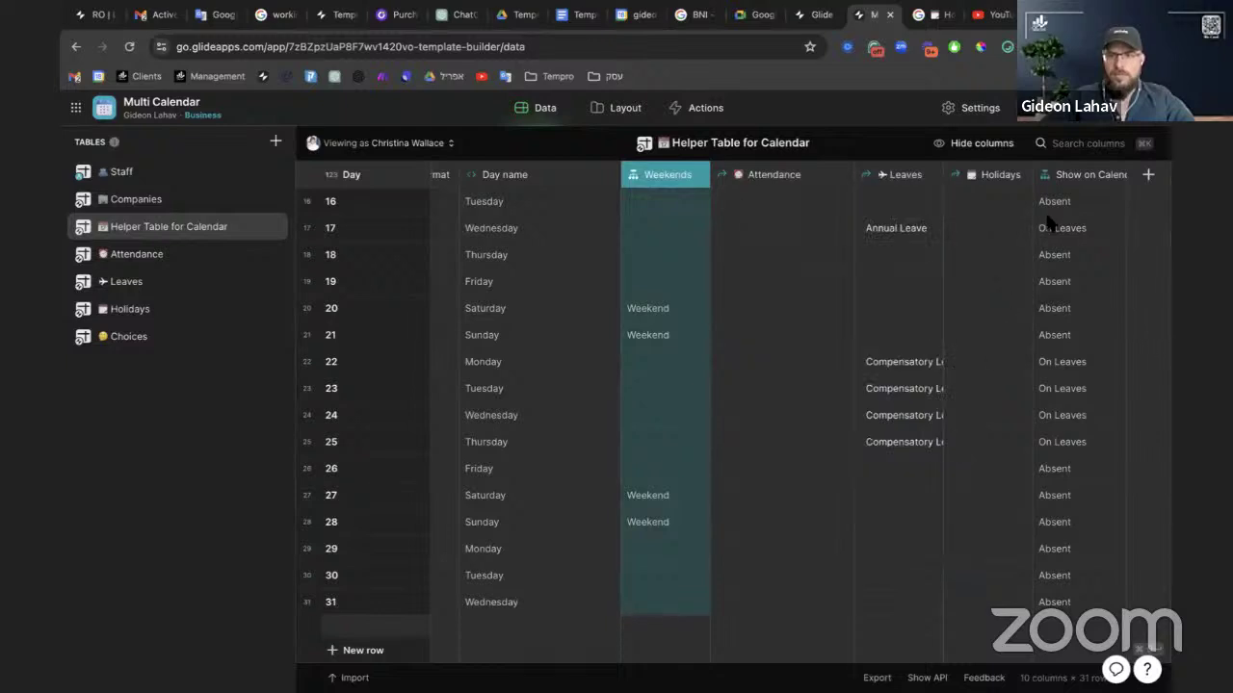
{"action": "left_click", "coordinate": [1073, 181]}
{"action": "left_click", "coordinate": [810, 584]}
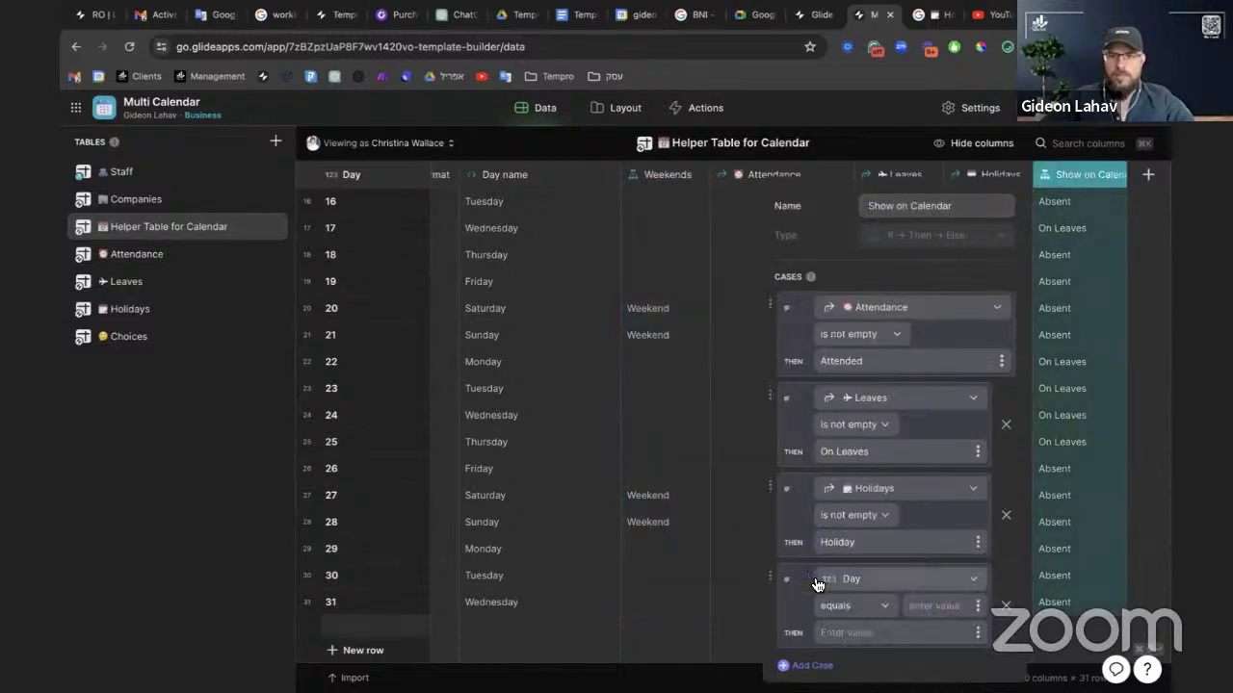
{"action": "left_click", "coordinate": [835, 583]}
{"action": "key", "text": "super+v"}
{"action": "left_click", "coordinate": [846, 636]}
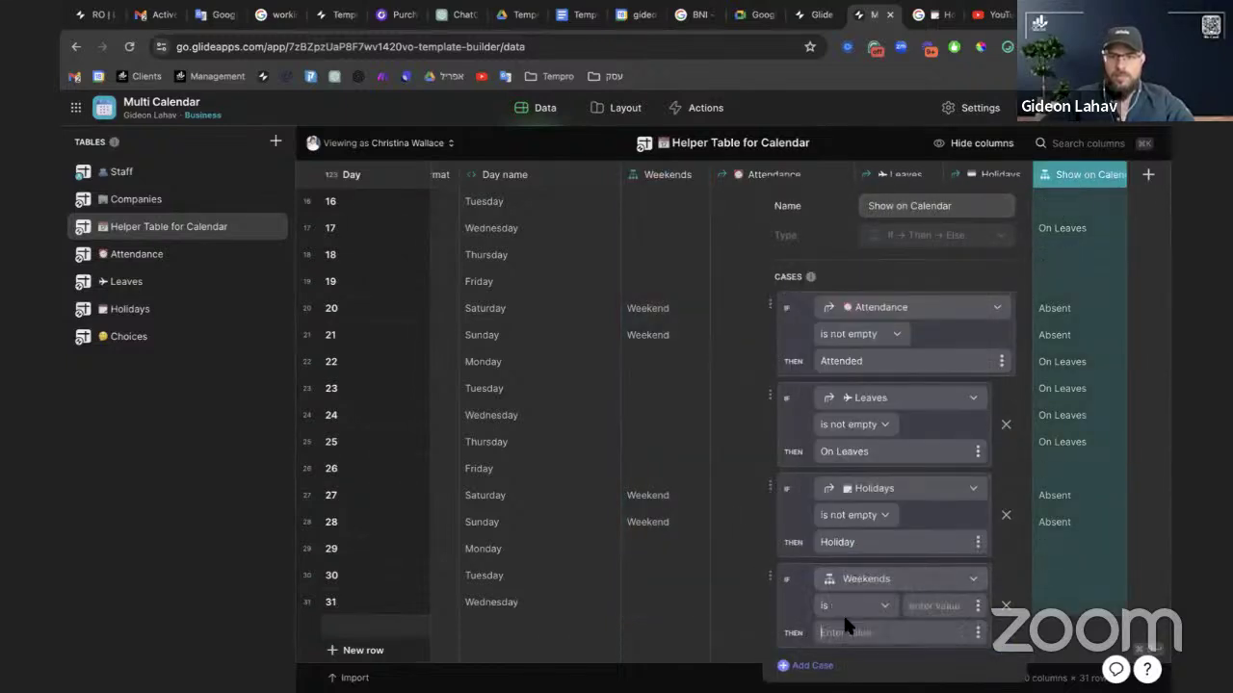
Make the new case return the Weekends value when Weekends is not empty, and save the Show on Calendar column
{"action": "left_click", "coordinate": [848, 608]}
{"action": "left_click", "coordinate": [794, 493]}
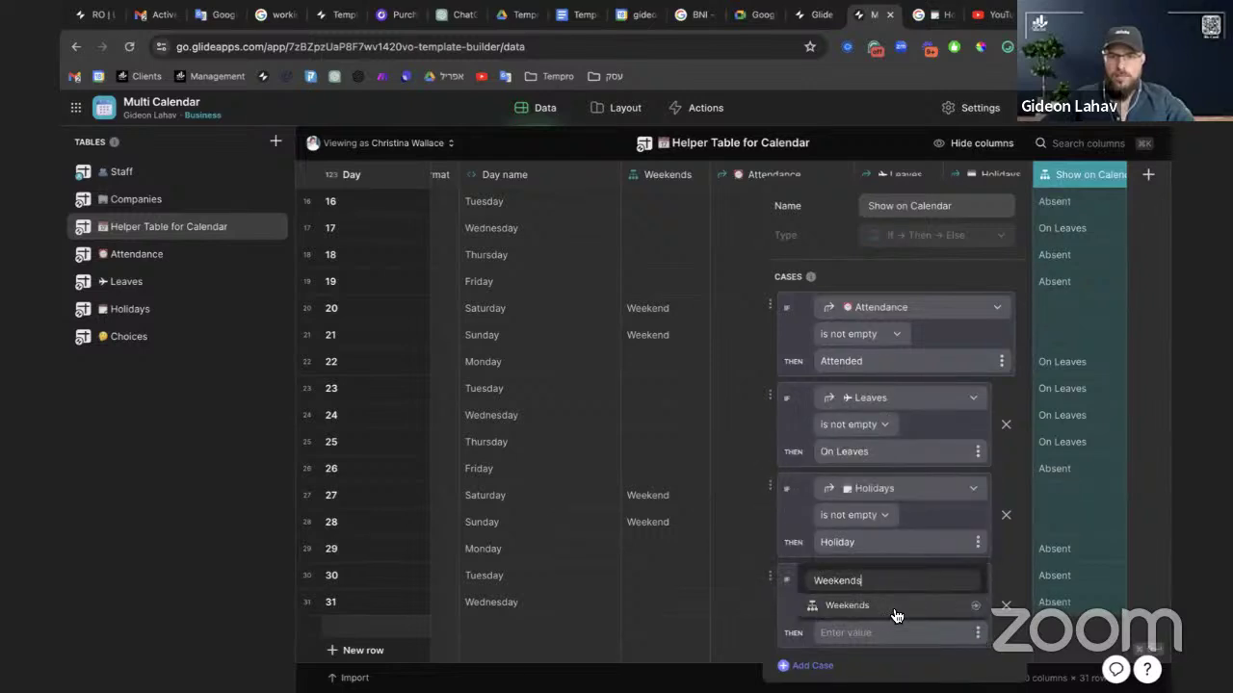
{"action": "left_click", "coordinate": [900, 605]}
{"action": "left_click_drag", "start_coordinate": [775, 578], "coordinate": [765, 515]}
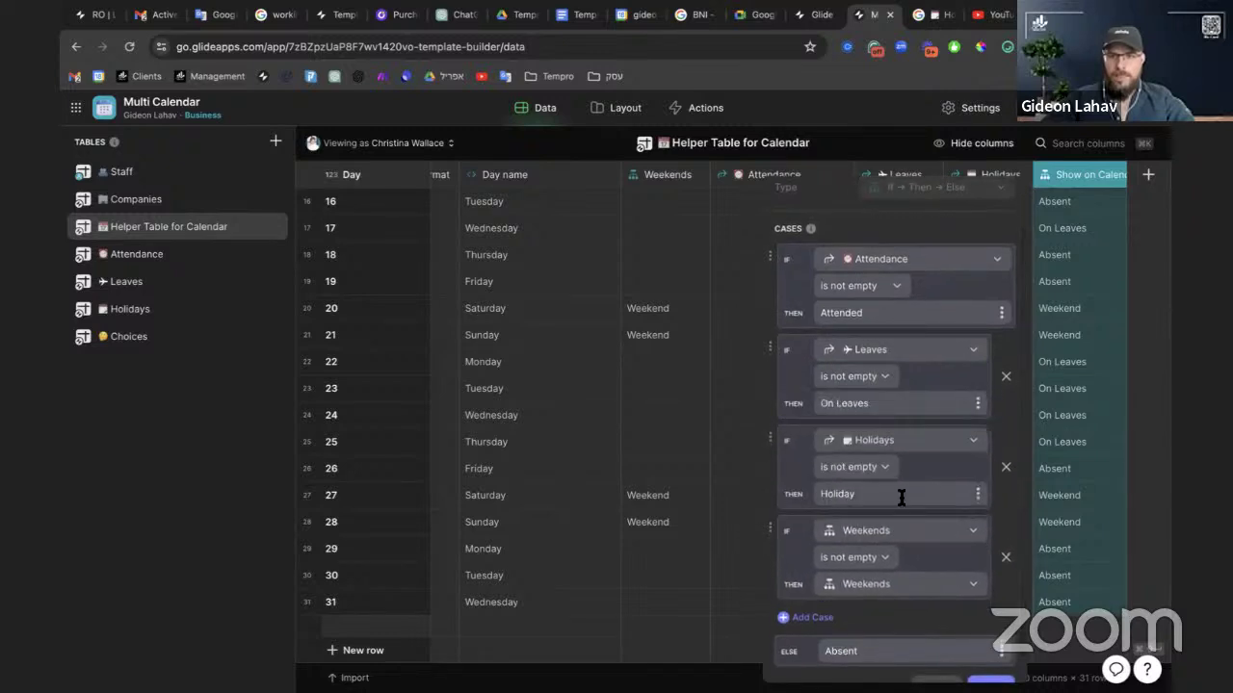
{"action": "scroll", "coordinate": [900, 496], "scroll_direction": "down", "scroll_amount": 1}
{"action": "left_click", "coordinate": [988, 653]}
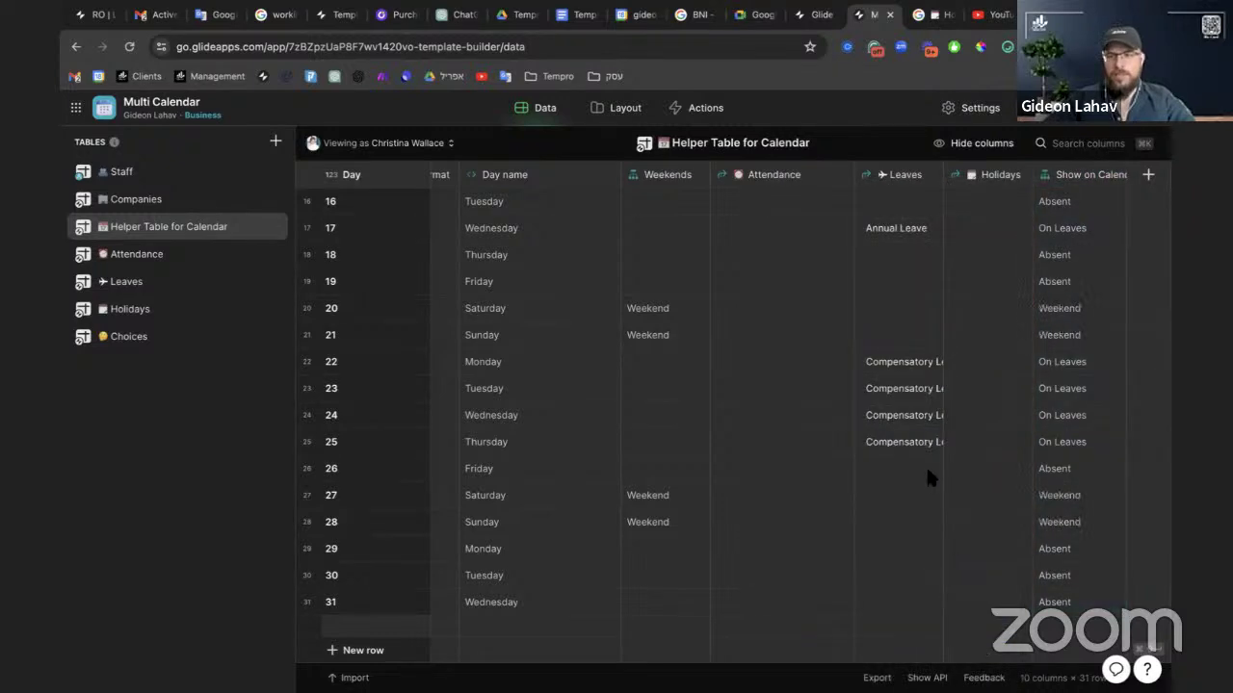
Set the item title of the layout's Calendar screen to the Show on Calendar column
{"action": "scroll", "coordinate": [1045, 441], "scroll_direction": "up", "scroll_amount": 5}
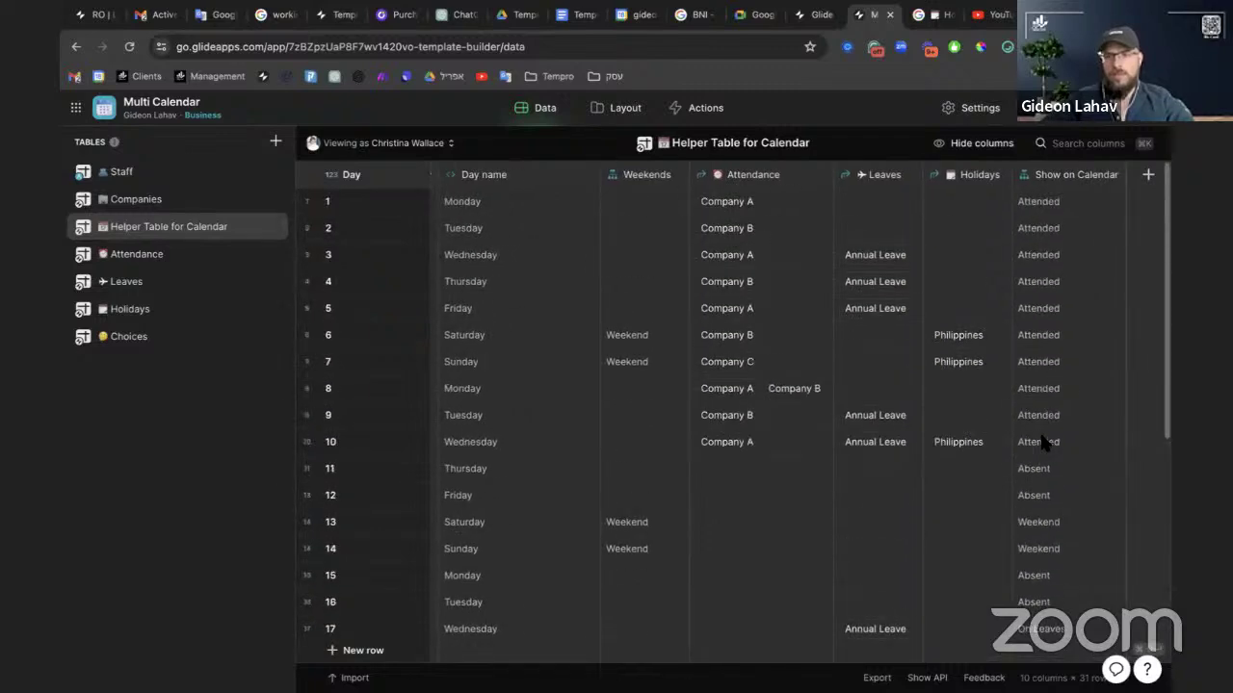
{"action": "scroll", "coordinate": [1045, 441], "scroll_direction": "down", "scroll_amount": 4}
{"action": "scroll", "coordinate": [1045, 441], "scroll_direction": "up", "scroll_amount": 5}
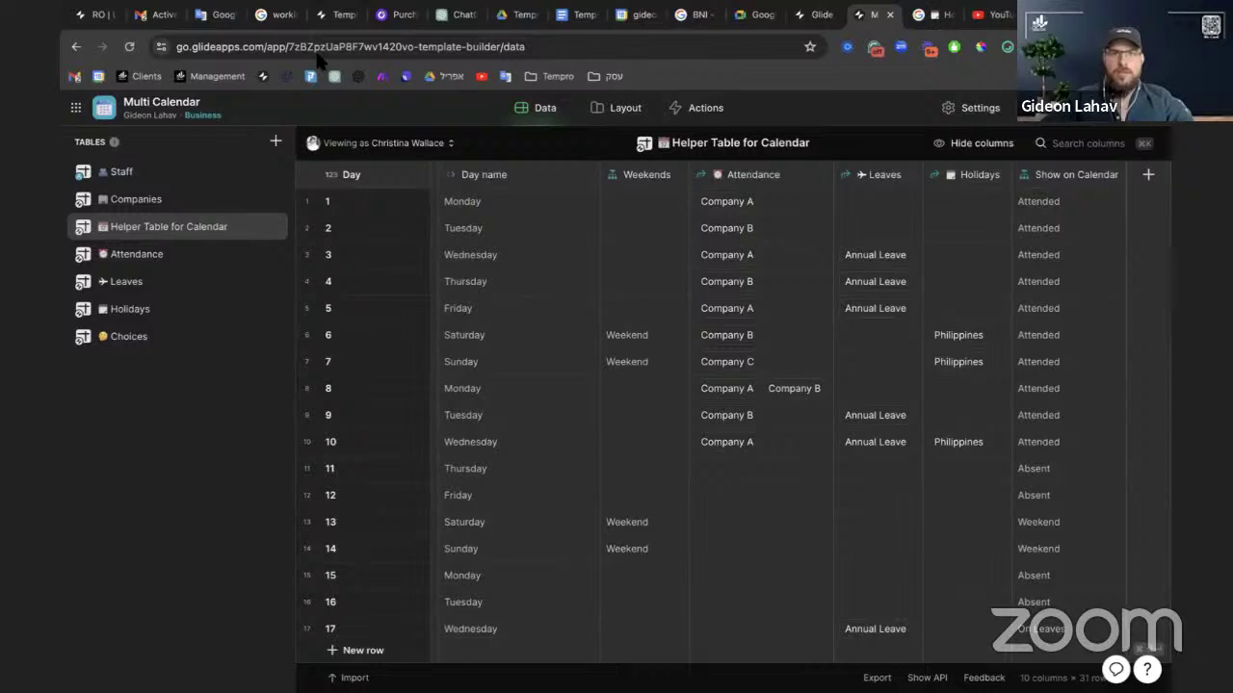
{"action": "left_click", "coordinate": [617, 108]}
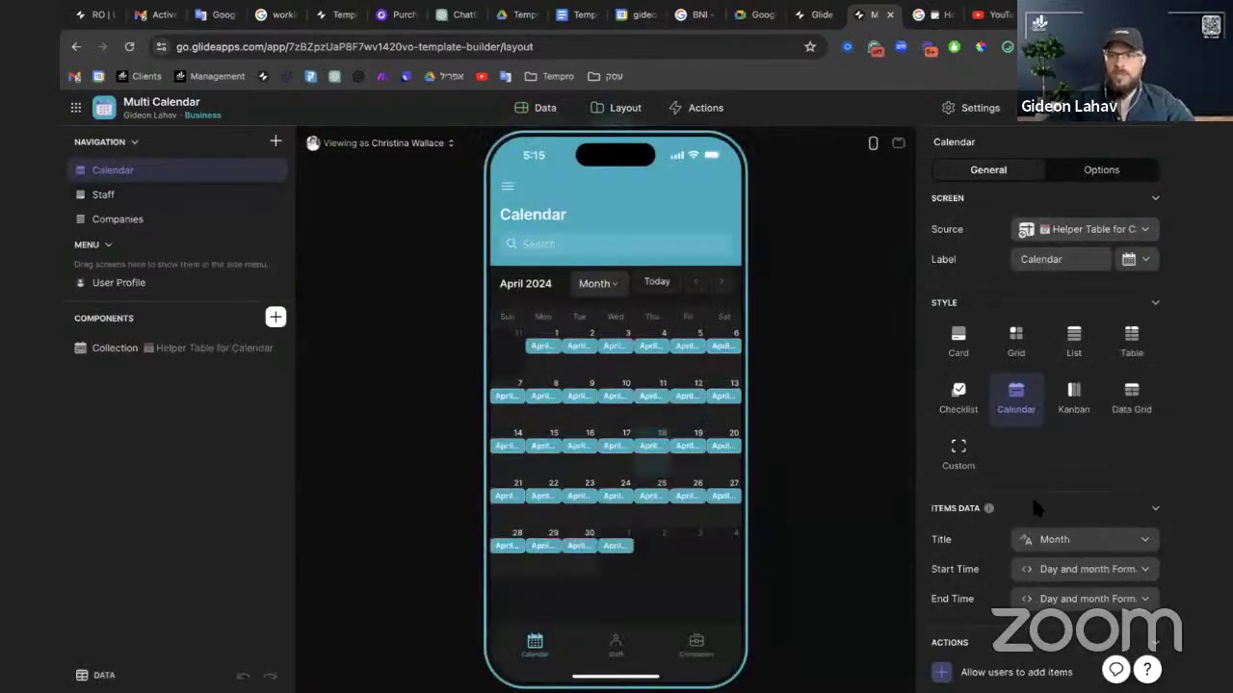
{"action": "left_click", "coordinate": [1040, 544]}
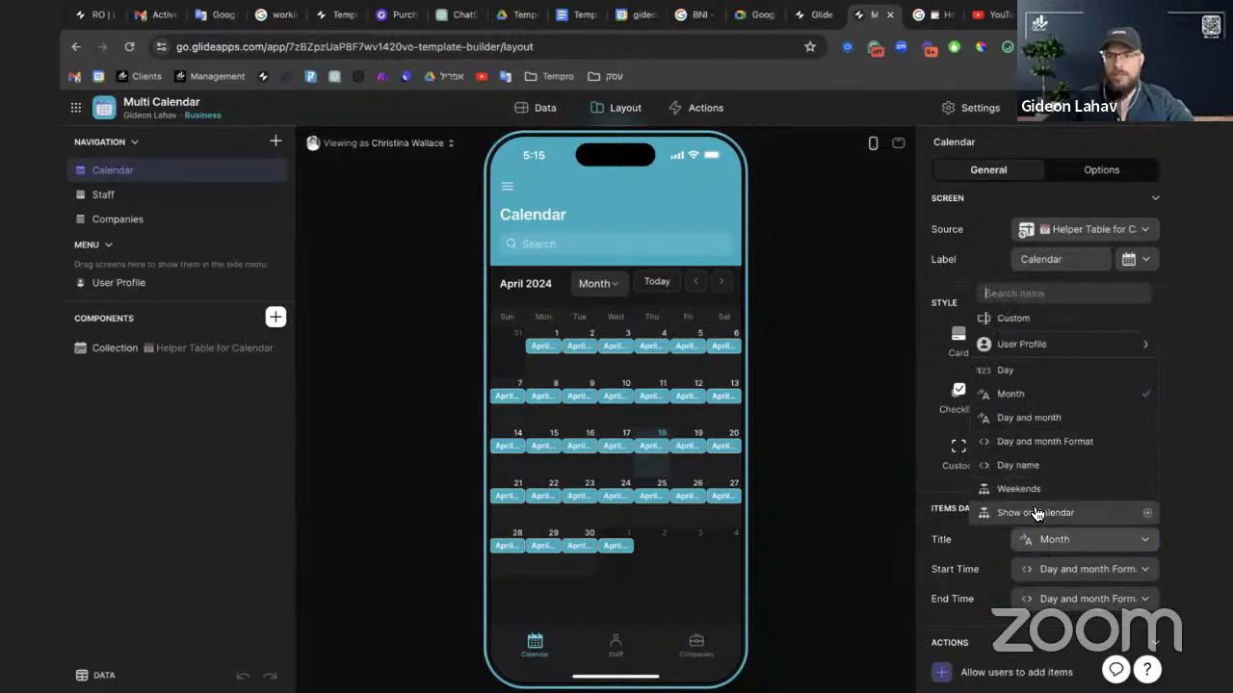
{"action": "left_click", "coordinate": [1039, 513]}
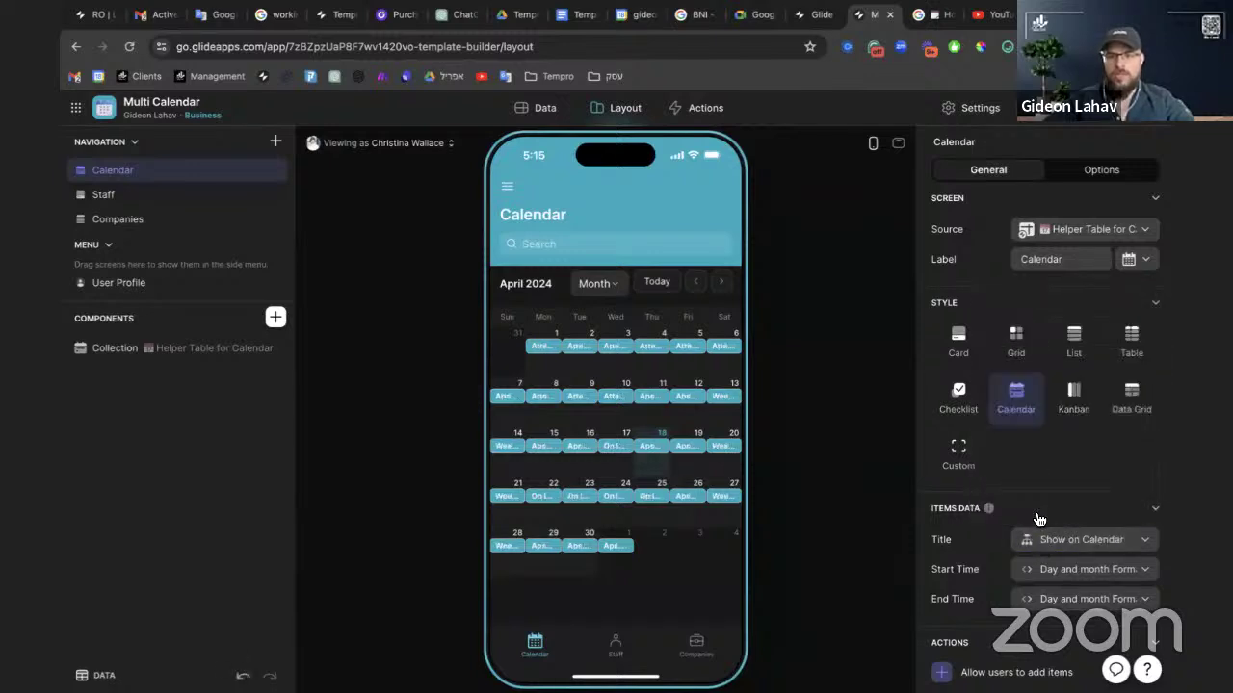
Open the options of the Helper Table for Calendar collection on the Calendar screen
{"action": "left_click", "coordinate": [1067, 177]}
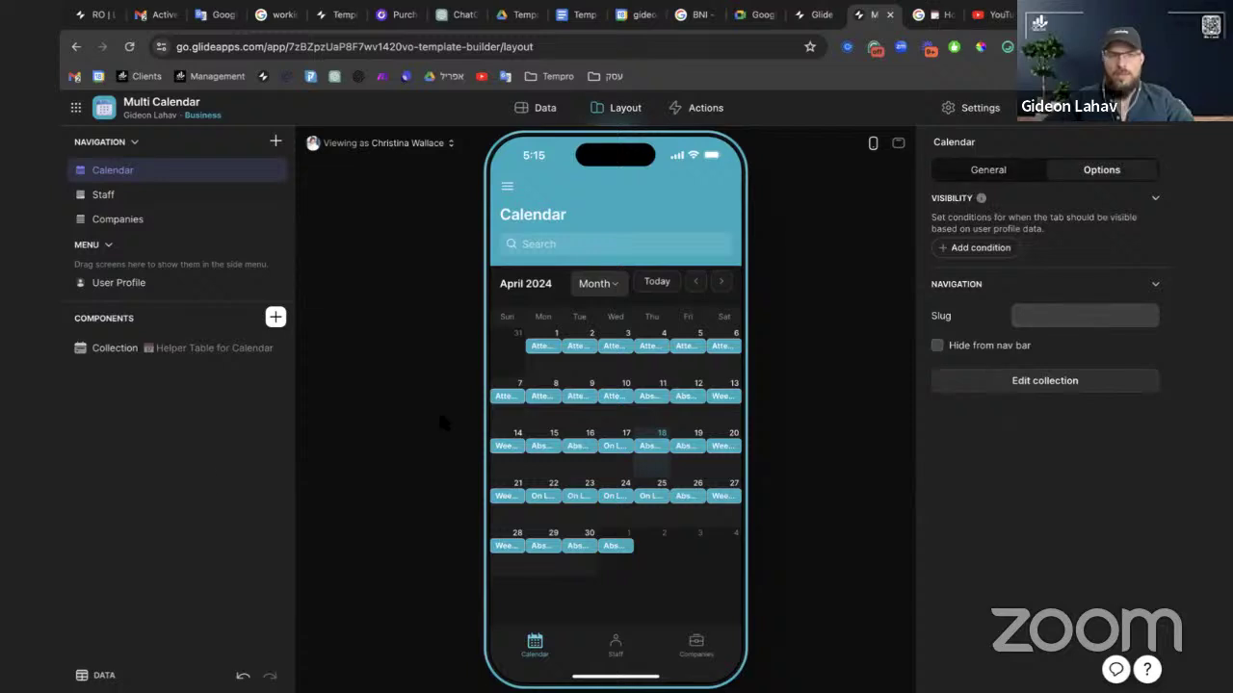
{"action": "left_click", "coordinate": [164, 348]}
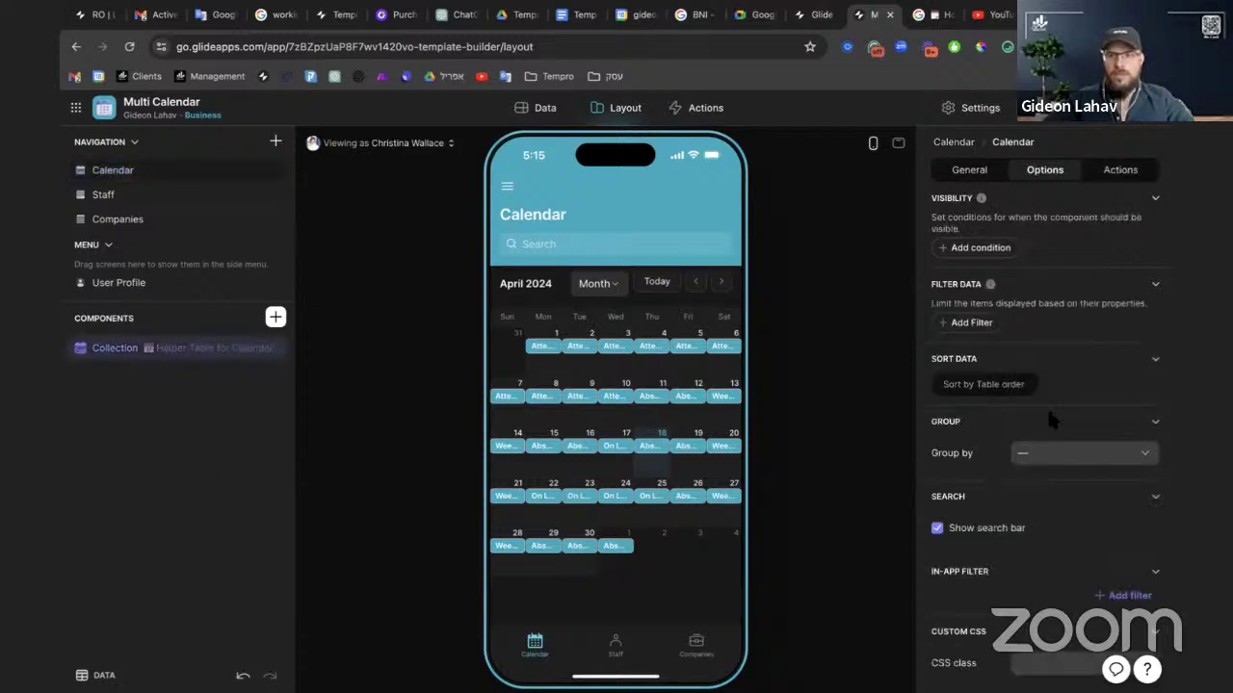
Group the calendar collection by Show on Calendar and switch the app preview to the desktop layout
{"action": "left_click", "coordinate": [1054, 455]}
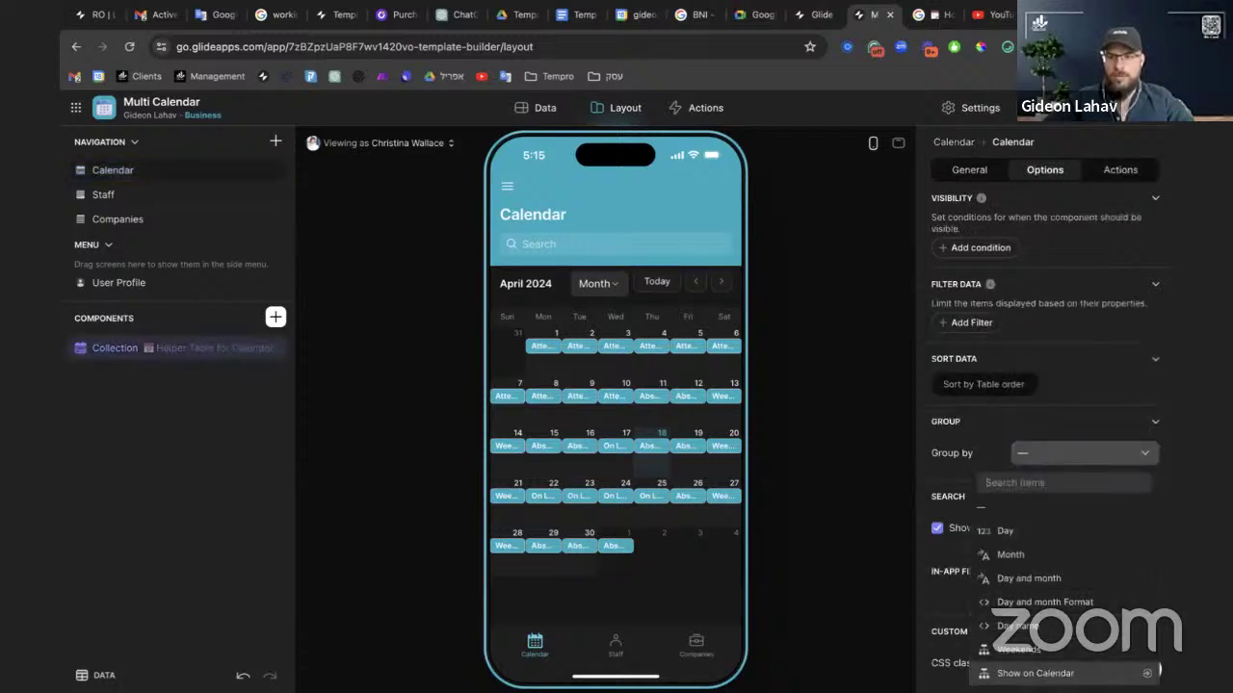
{"action": "left_click", "coordinate": [1156, 673]}
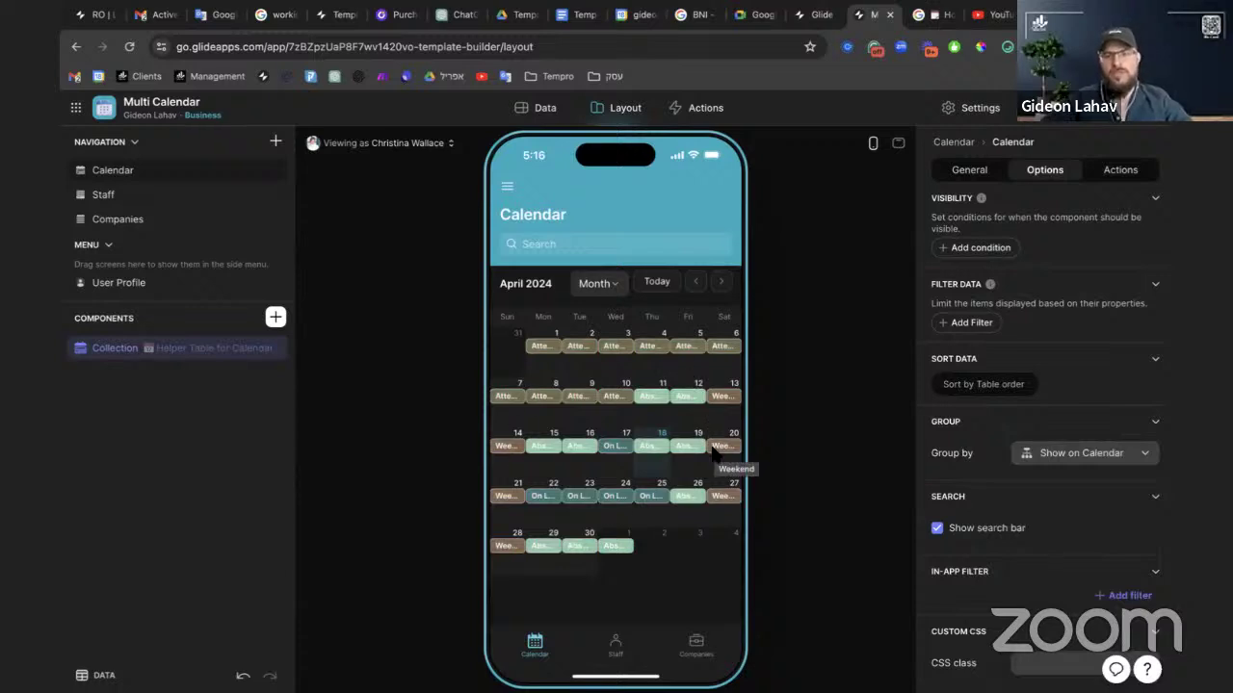
{"action": "left_click", "coordinate": [898, 142]}
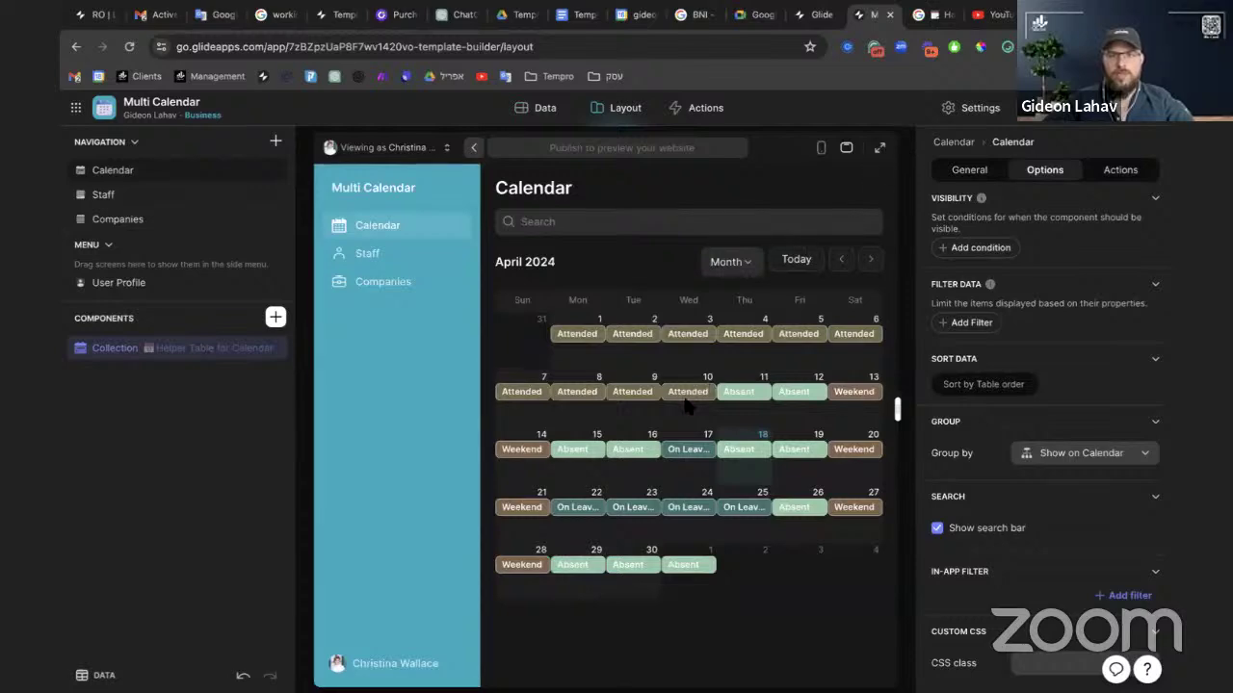
Set the app's layout to Top in the appearance settings
{"action": "left_click", "coordinate": [971, 108]}
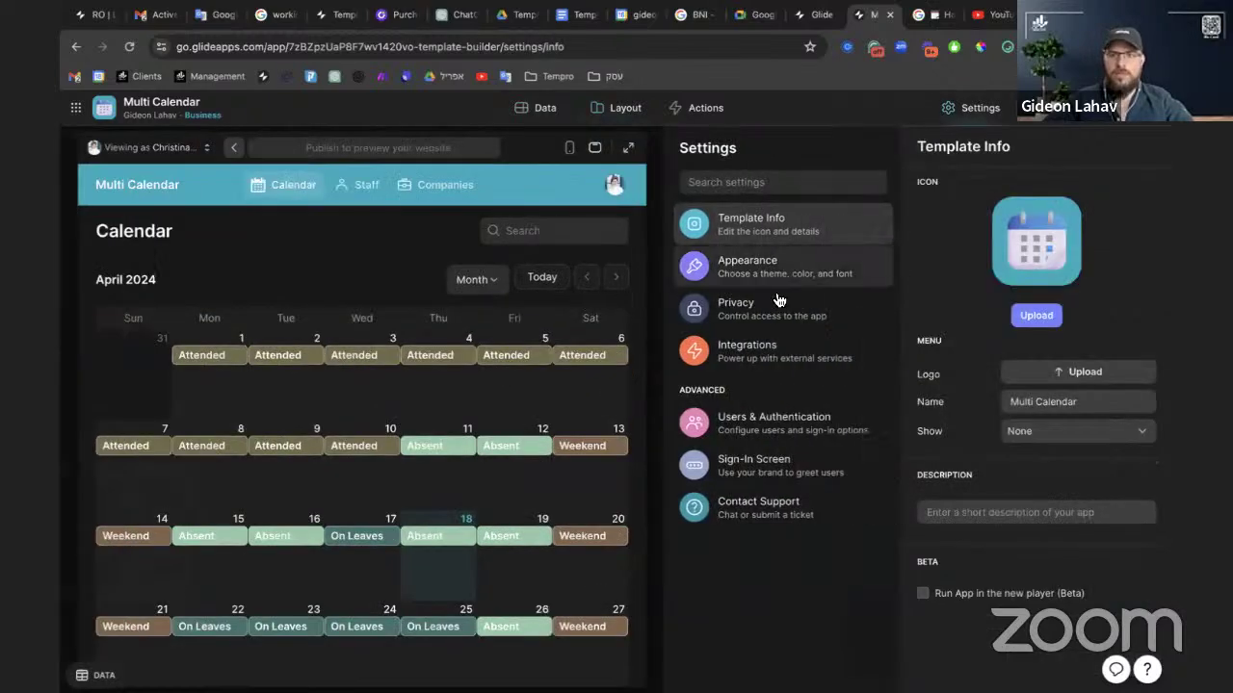
{"action": "left_click", "coordinate": [776, 276]}
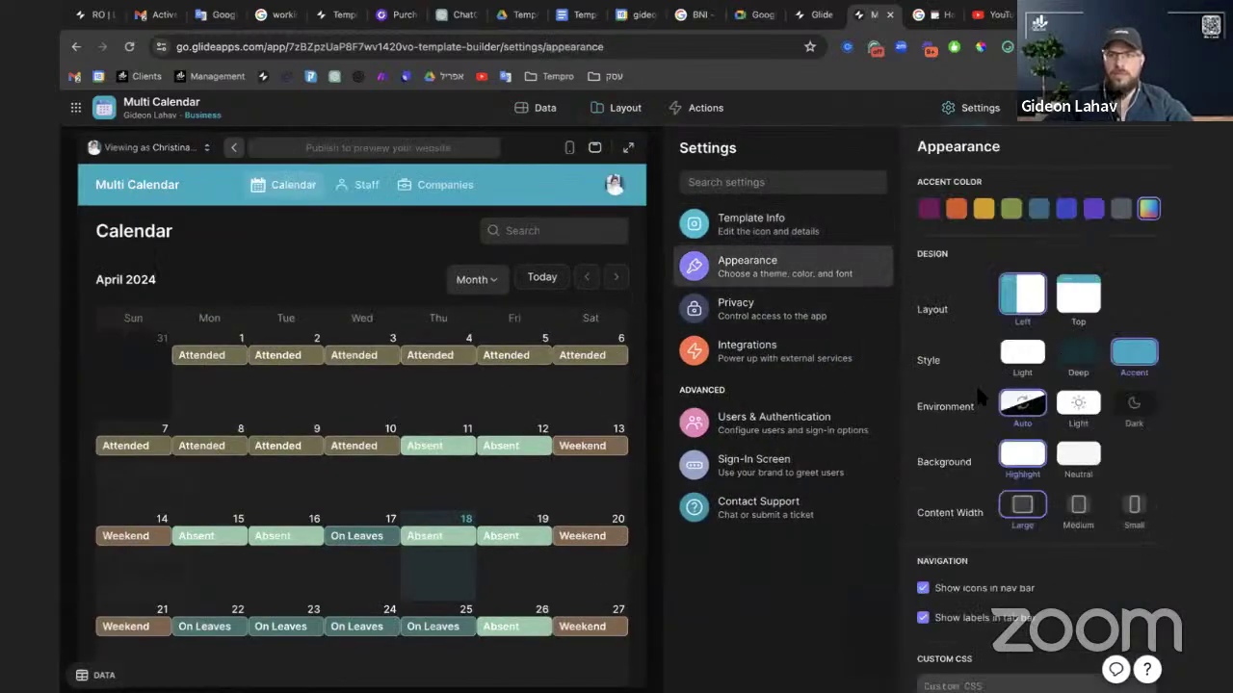
{"action": "left_click", "coordinate": [1059, 311]}
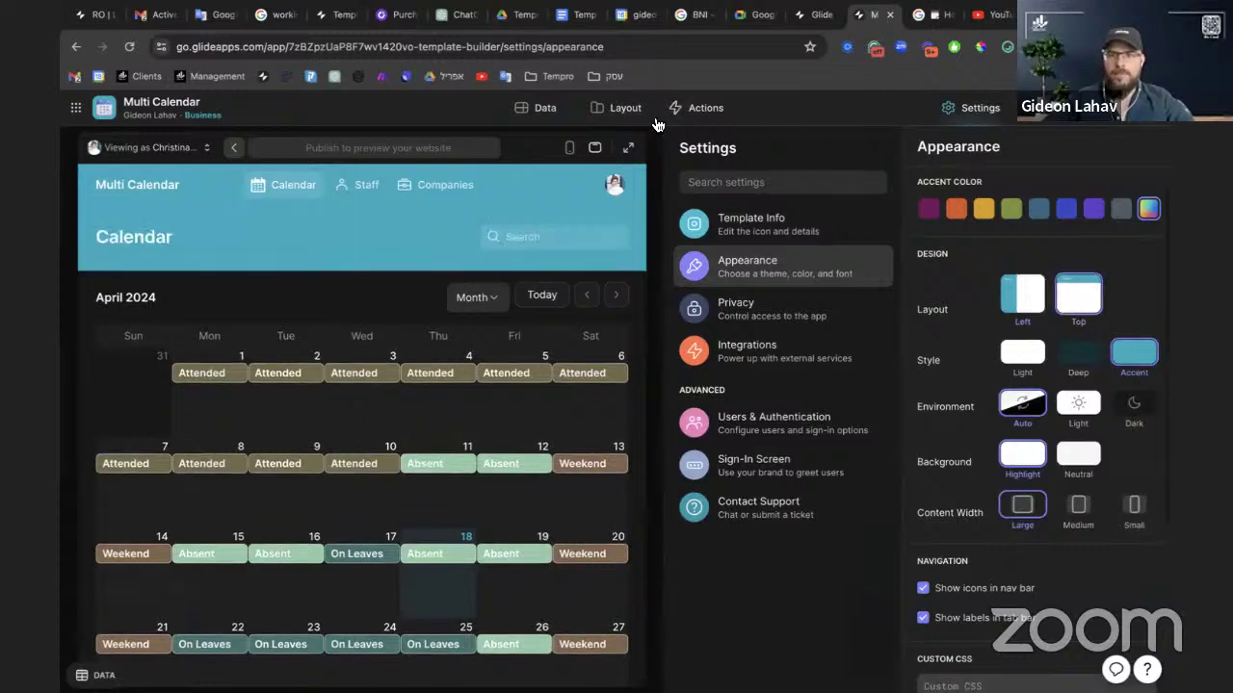
Examine the calendar's colour-coded entries in the full-size live preview for April 2024 and the neighbouring months
{"action": "left_click", "coordinate": [628, 112]}
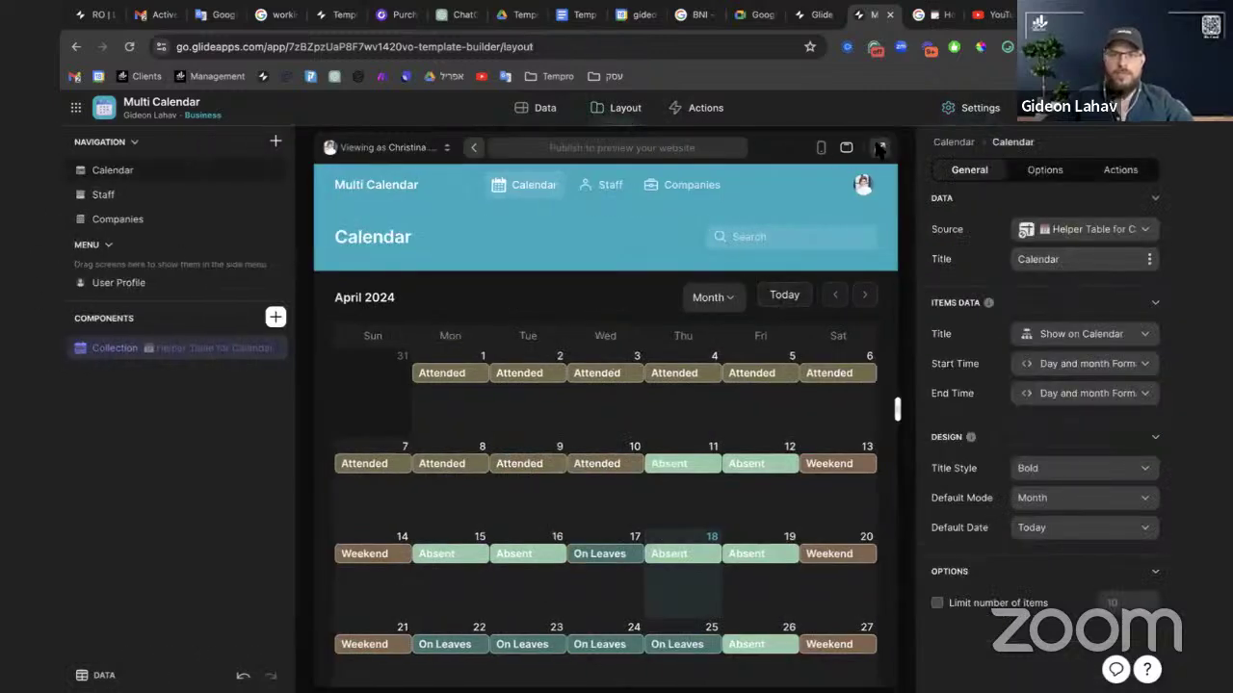
{"action": "left_click", "coordinate": [879, 148]}
{"action": "scroll", "coordinate": [793, 501], "scroll_direction": "down", "scroll_amount": 3}
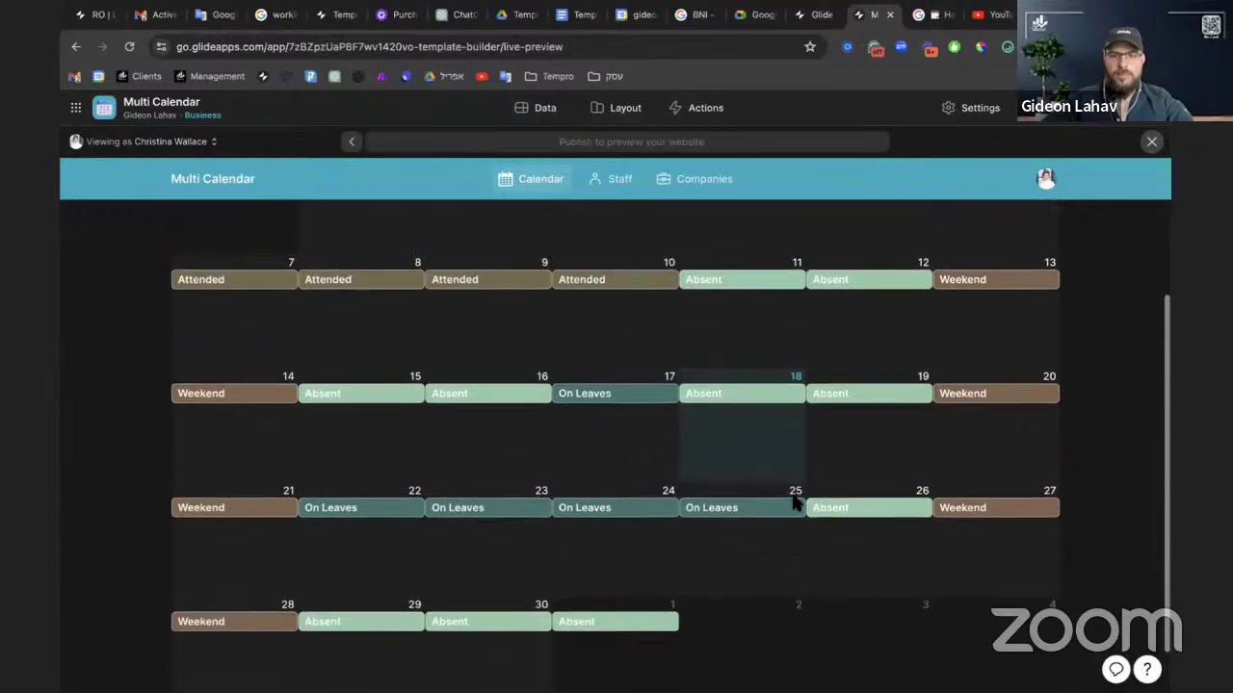
{"action": "scroll", "coordinate": [587, 415], "scroll_direction": "up", "scroll_amount": 3}
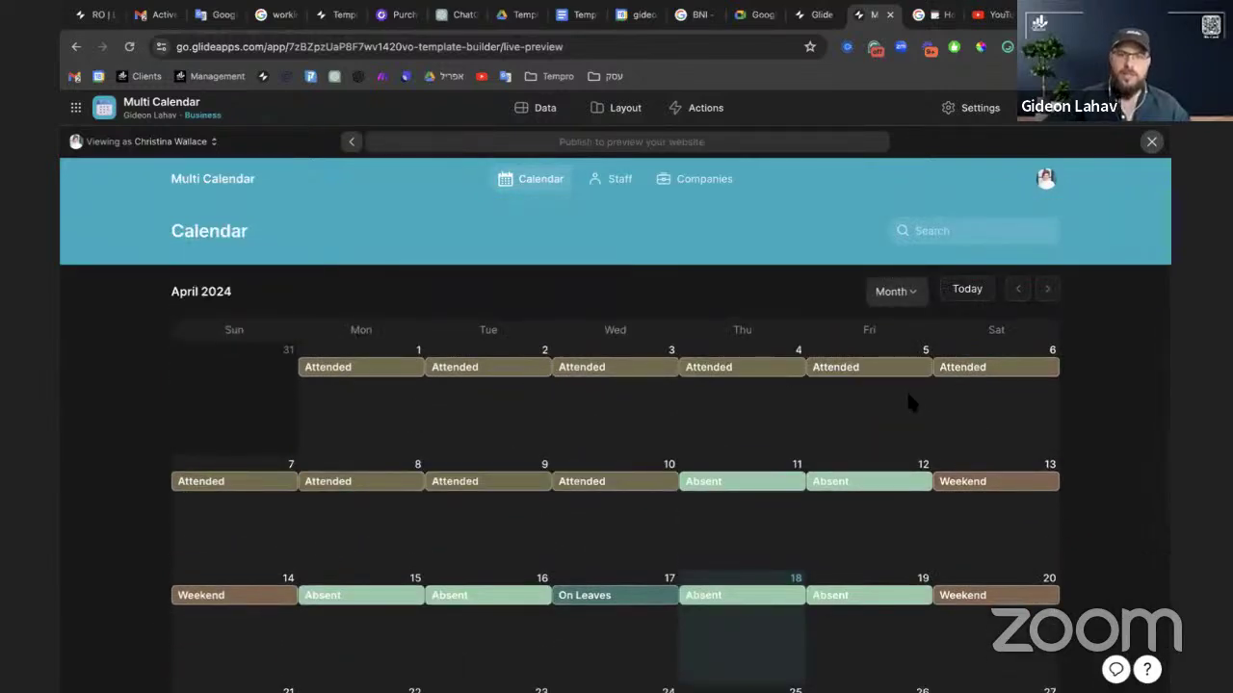
{"action": "scroll", "coordinate": [347, 495], "scroll_direction": "down", "scroll_amount": 3}
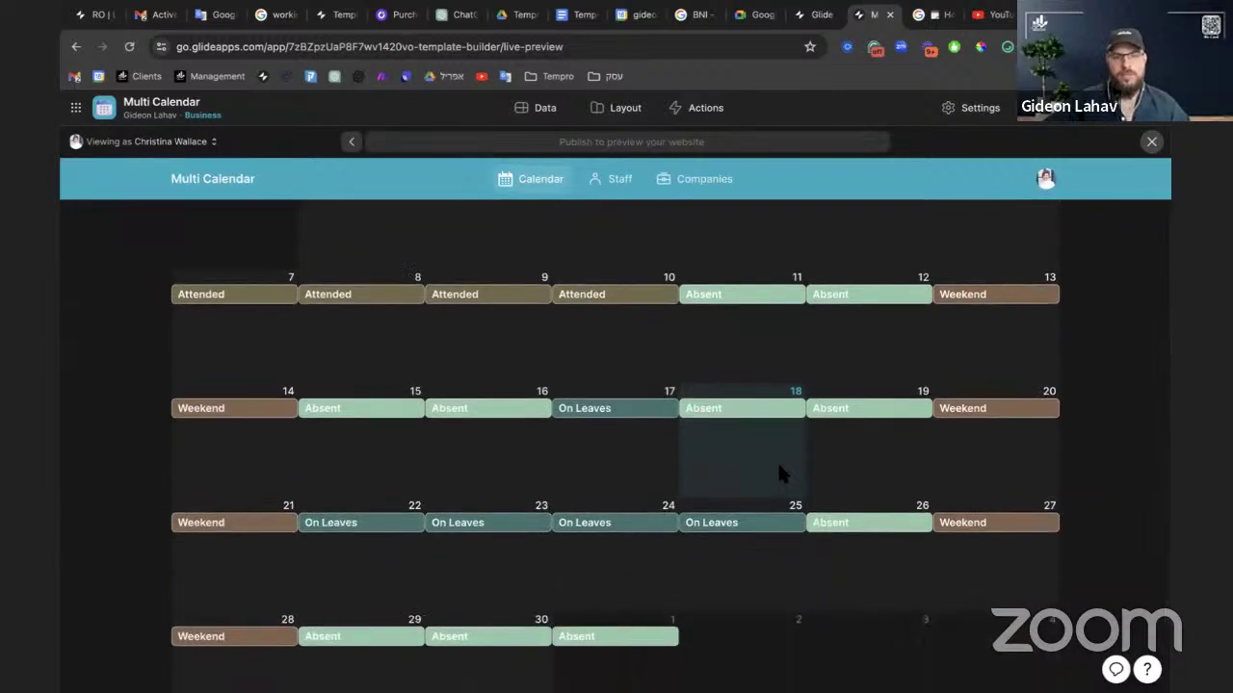
{"action": "scroll", "coordinate": [683, 565], "scroll_direction": "up", "scroll_amount": 3}
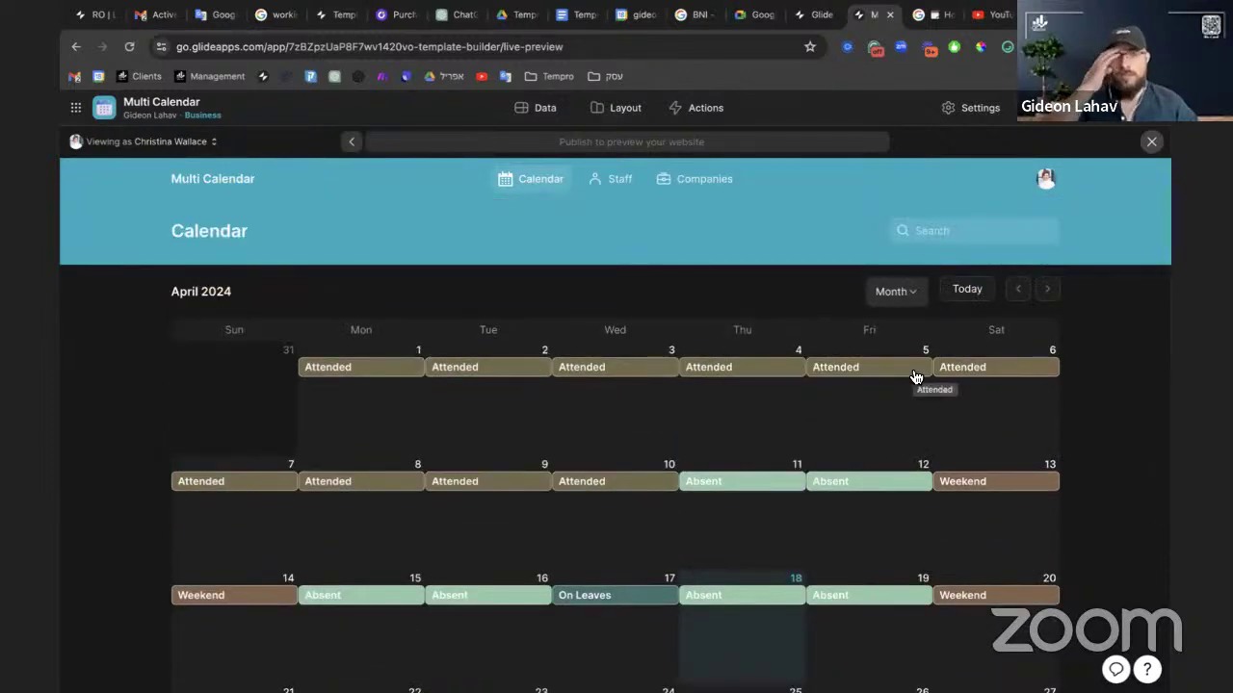
{"action": "left_click", "coordinate": [1017, 293]}
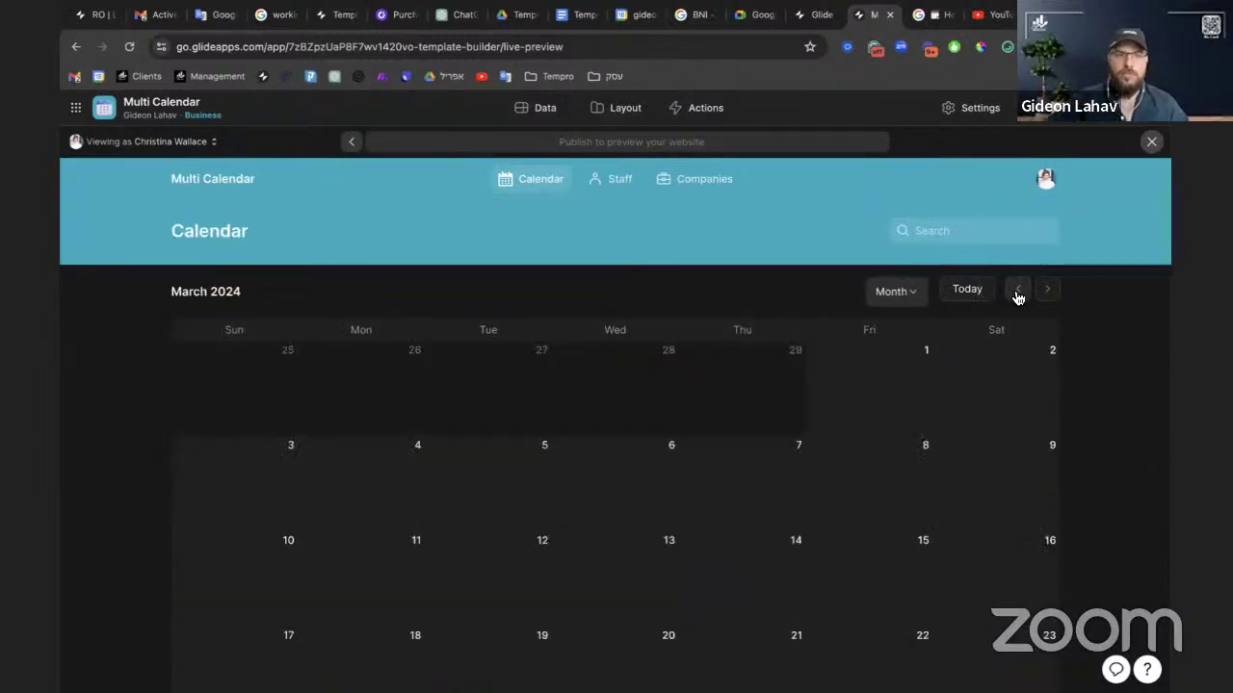
{"action": "scroll", "coordinate": [710, 459], "scroll_direction": "down", "scroll_amount": 3}
{"action": "scroll", "coordinate": [710, 459], "scroll_direction": "up", "scroll_amount": 1}
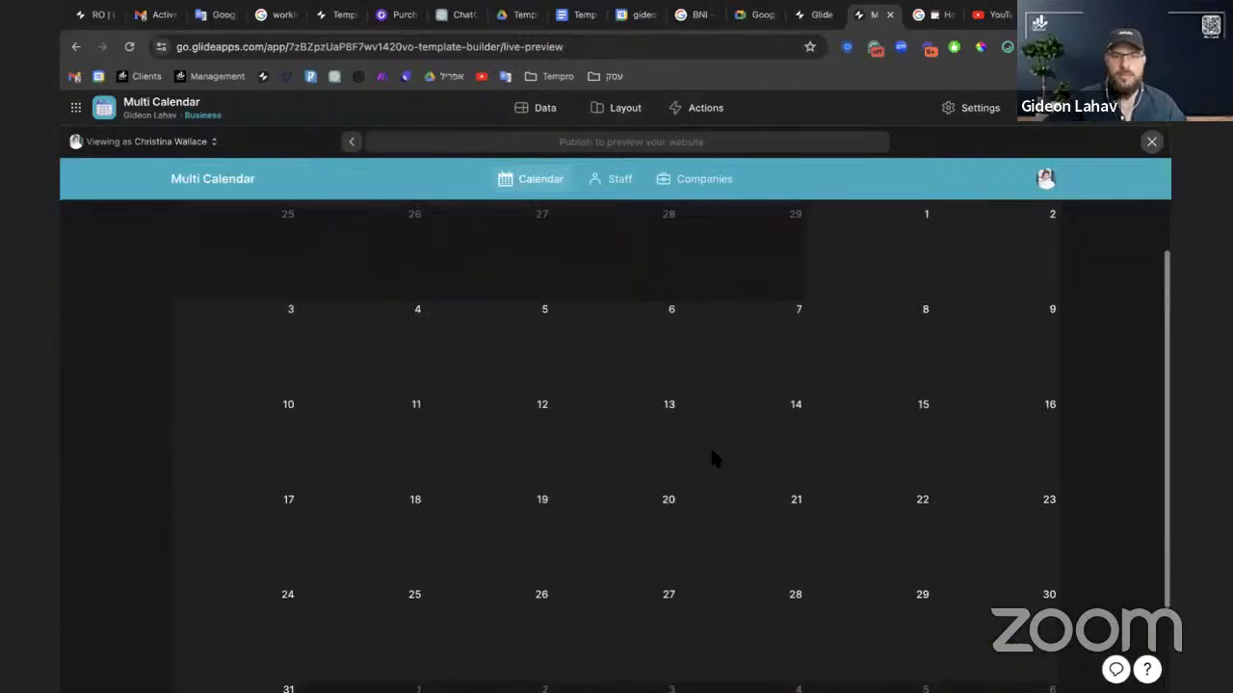
{"action": "scroll", "coordinate": [745, 404], "scroll_direction": "up", "scroll_amount": 2}
{"action": "left_click", "coordinate": [1049, 292]}
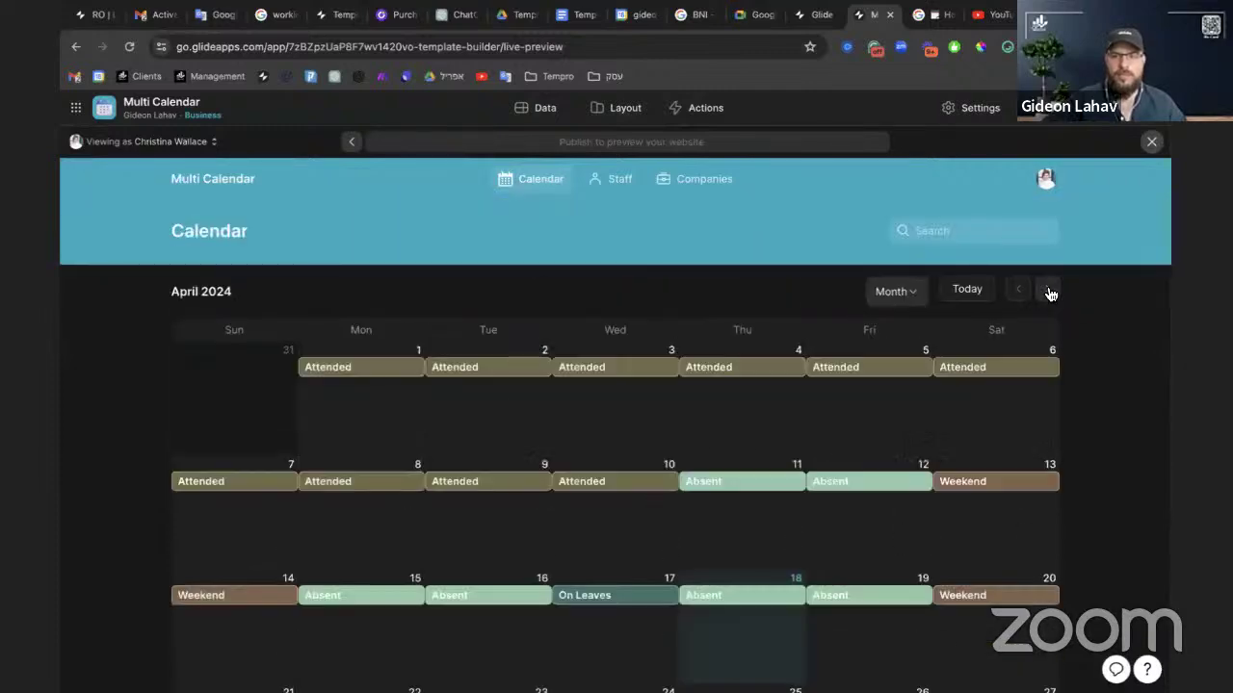
{"action": "left_click", "coordinate": [1049, 292]}
{"action": "left_click", "coordinate": [1018, 291]}
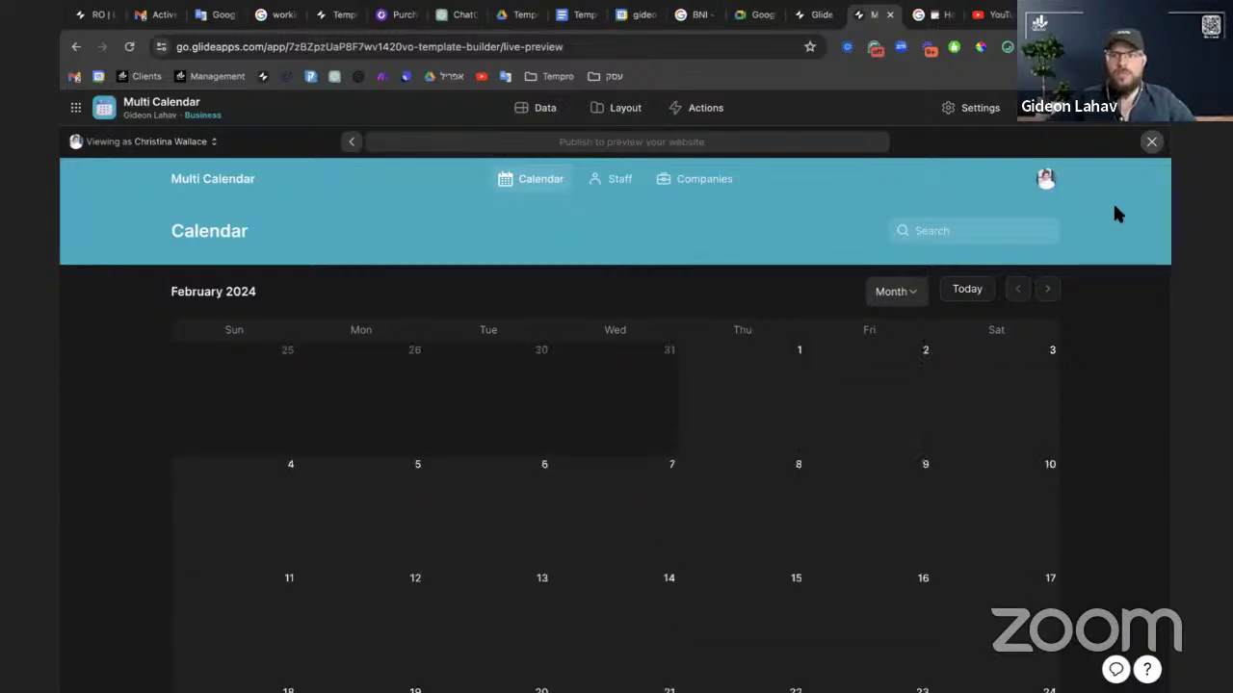
{"action": "left_click", "coordinate": [1150, 144]}
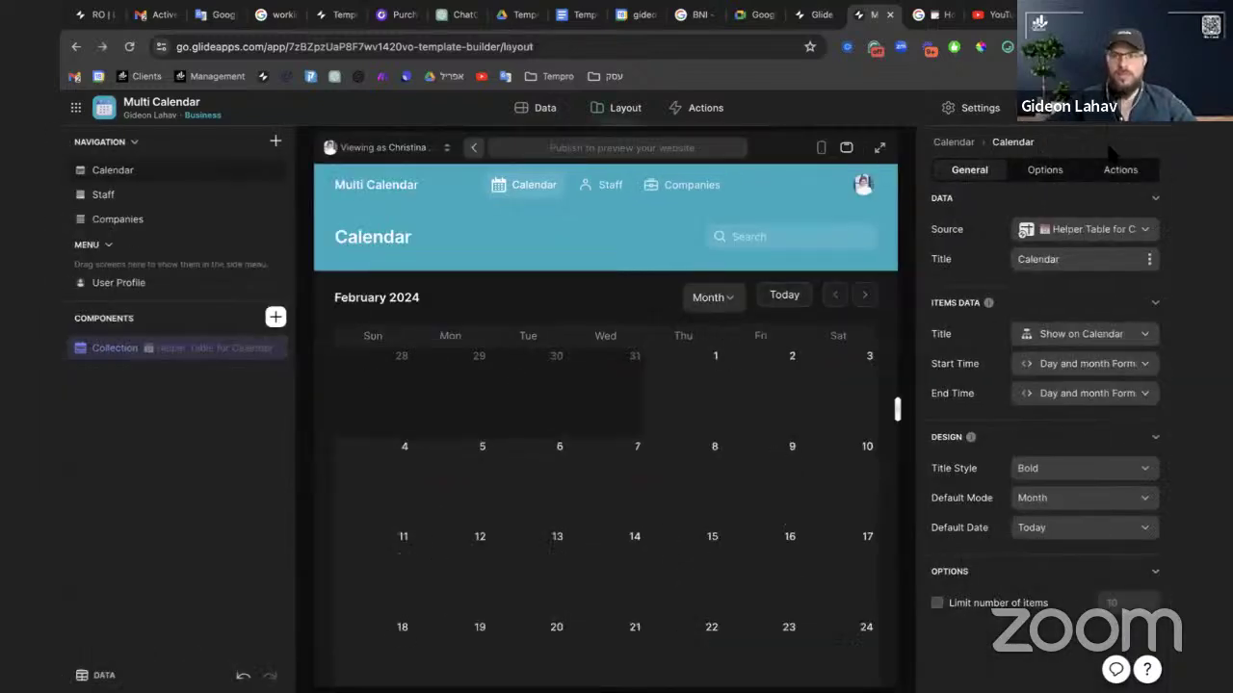
Hide the calendar collection's search bar and add a Choice component above the collection
{"action": "left_click", "coordinate": [1069, 175]}
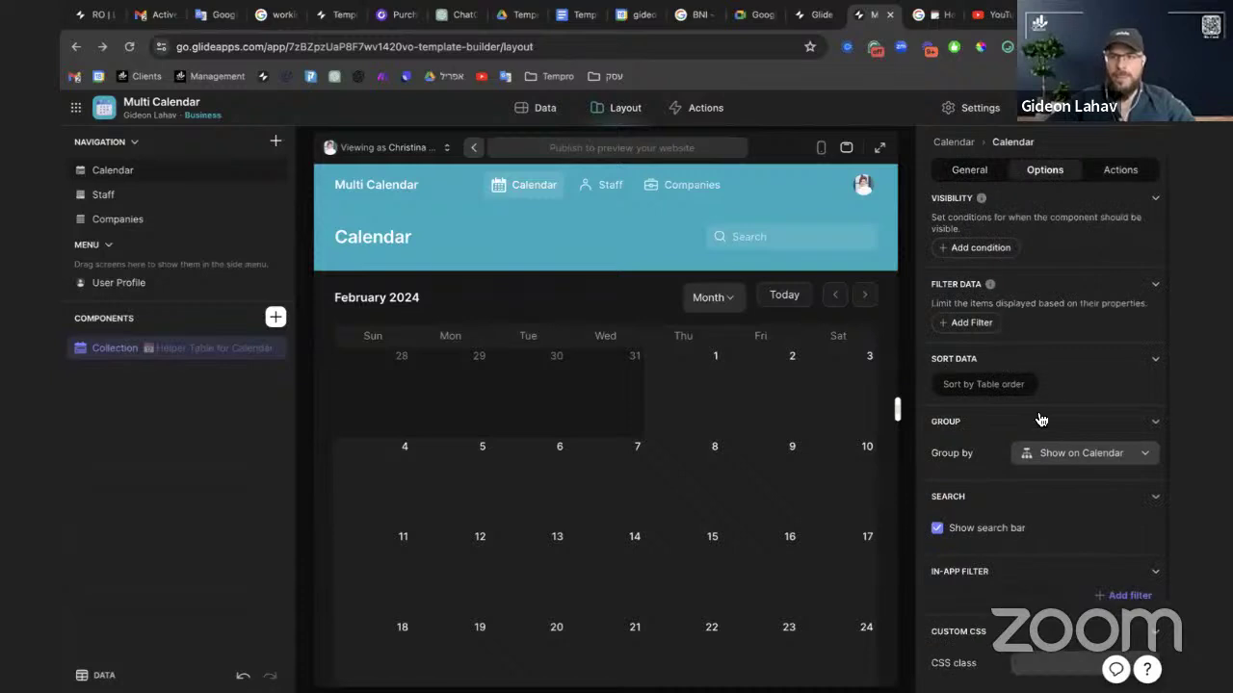
{"action": "left_click", "coordinate": [987, 531]}
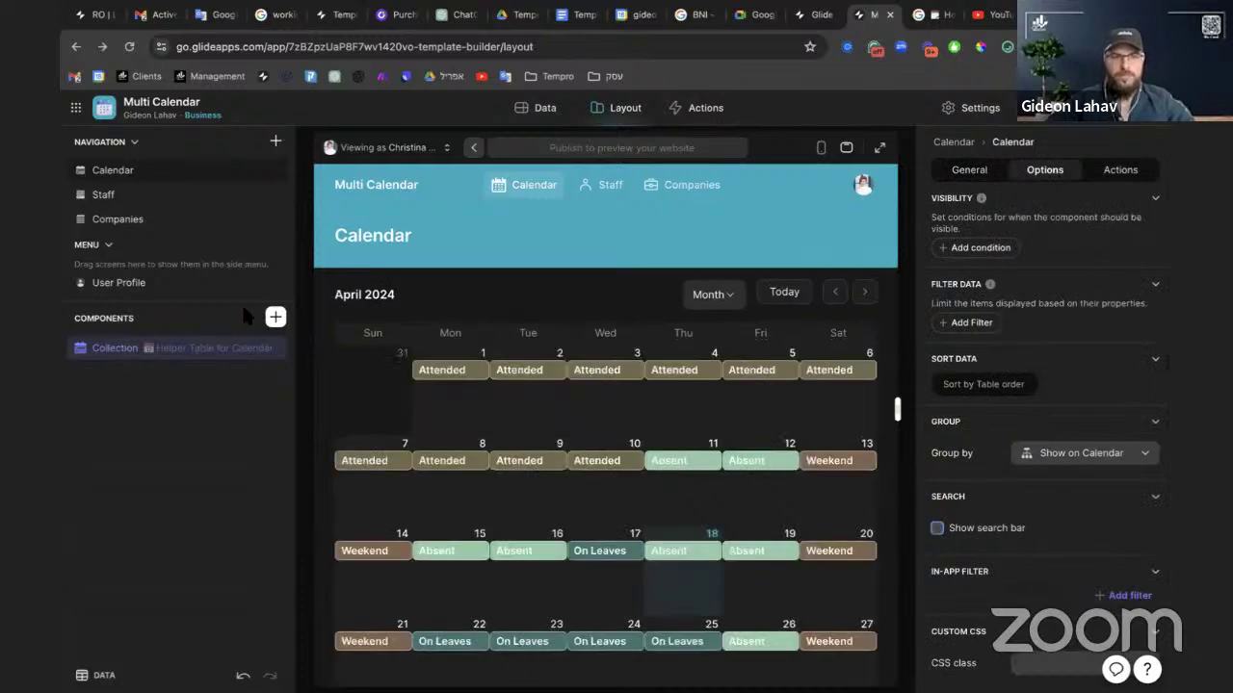
{"action": "left_click", "coordinate": [276, 317]}
{"action": "type", "text": "cho"}
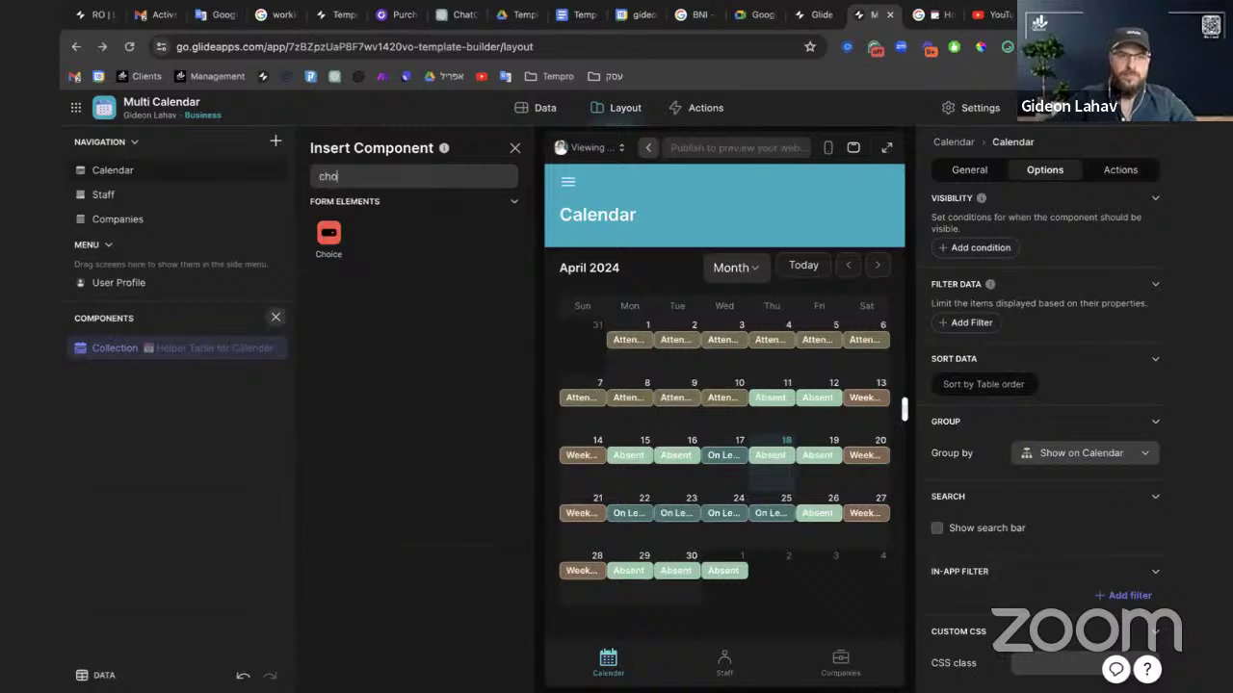
{"action": "left_click_drag", "start_coordinate": [346, 239], "coordinate": [252, 347]}
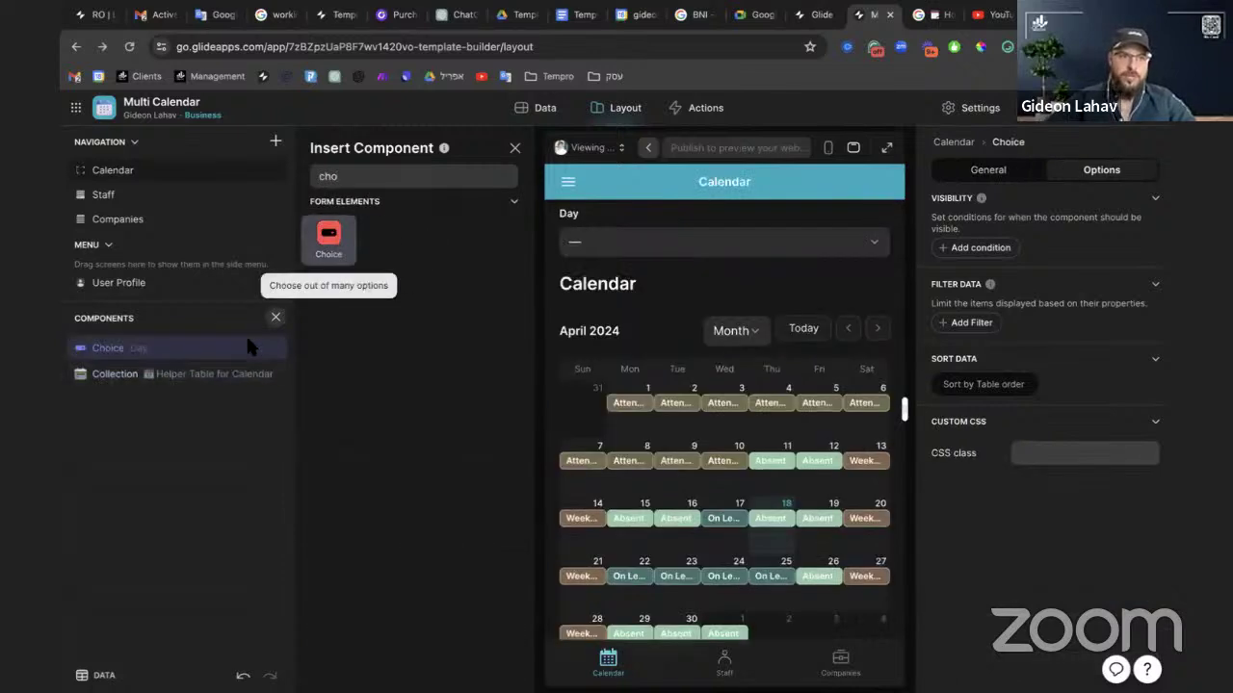
Make the choice write to the user profile's Chosen Month and use the Attendance table as its source
{"action": "left_click", "coordinate": [988, 170]}
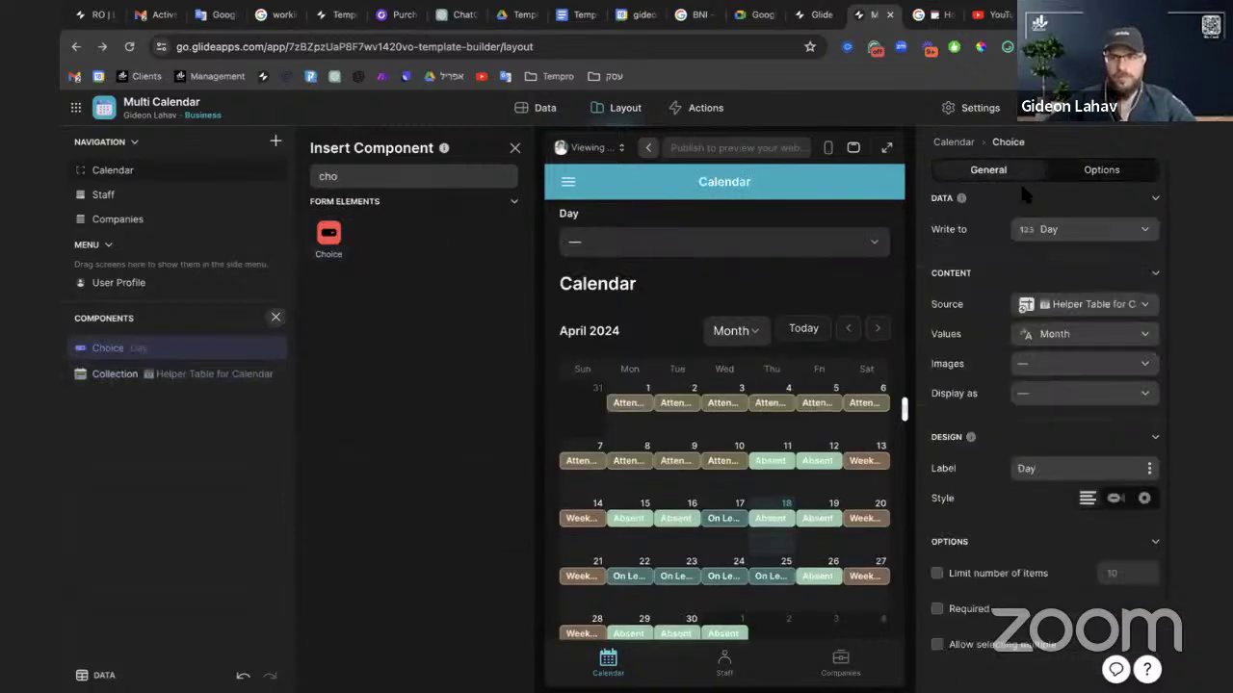
{"action": "left_click", "coordinate": [1074, 231]}
{"action": "mouse_move", "coordinate": [1023, 284]}
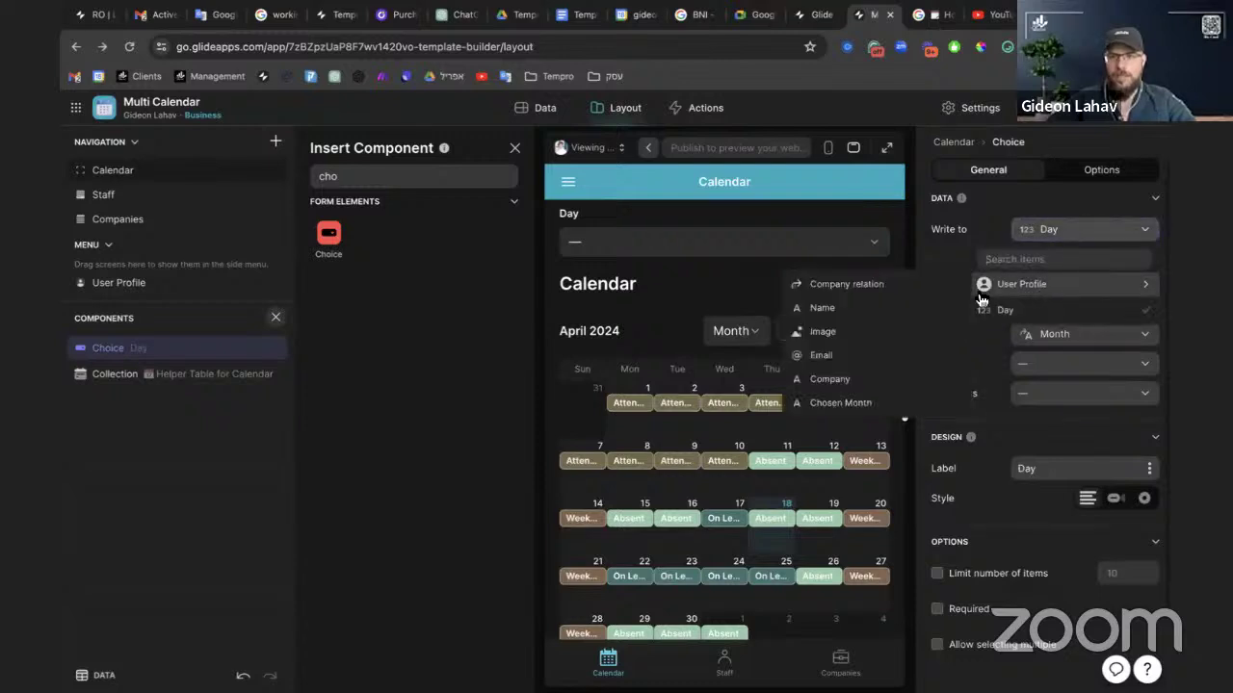
{"action": "left_click", "coordinate": [857, 405]}
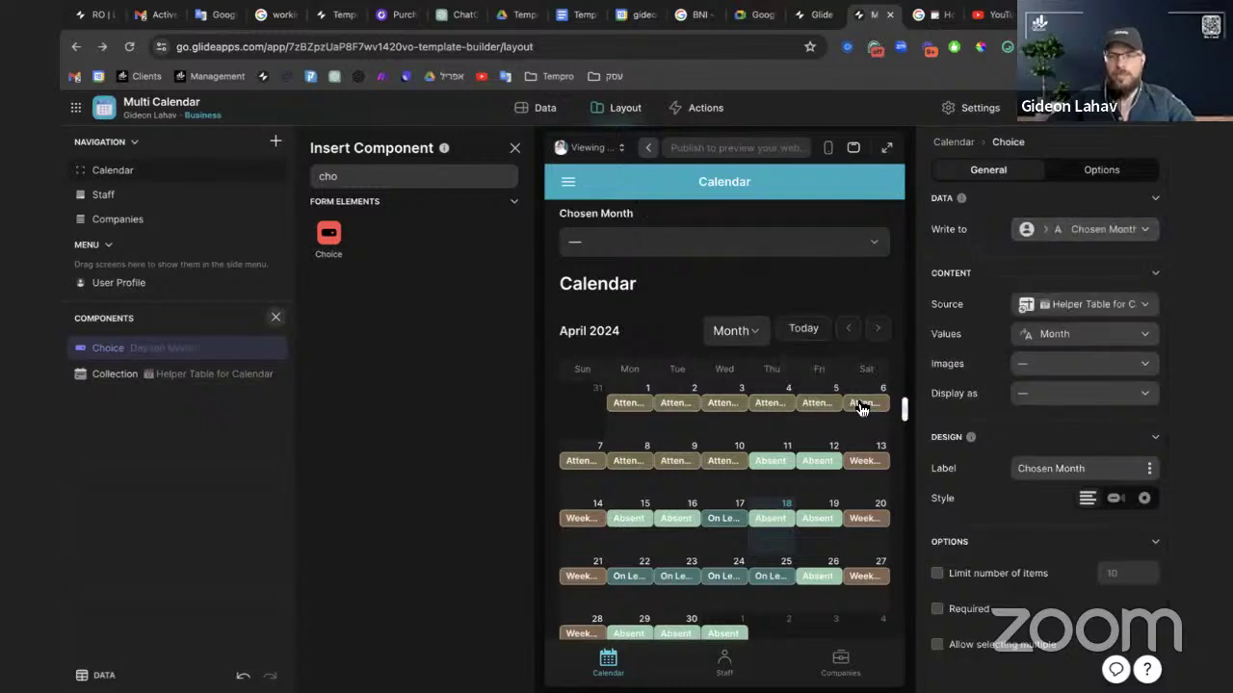
{"action": "left_click", "coordinate": [1044, 299]}
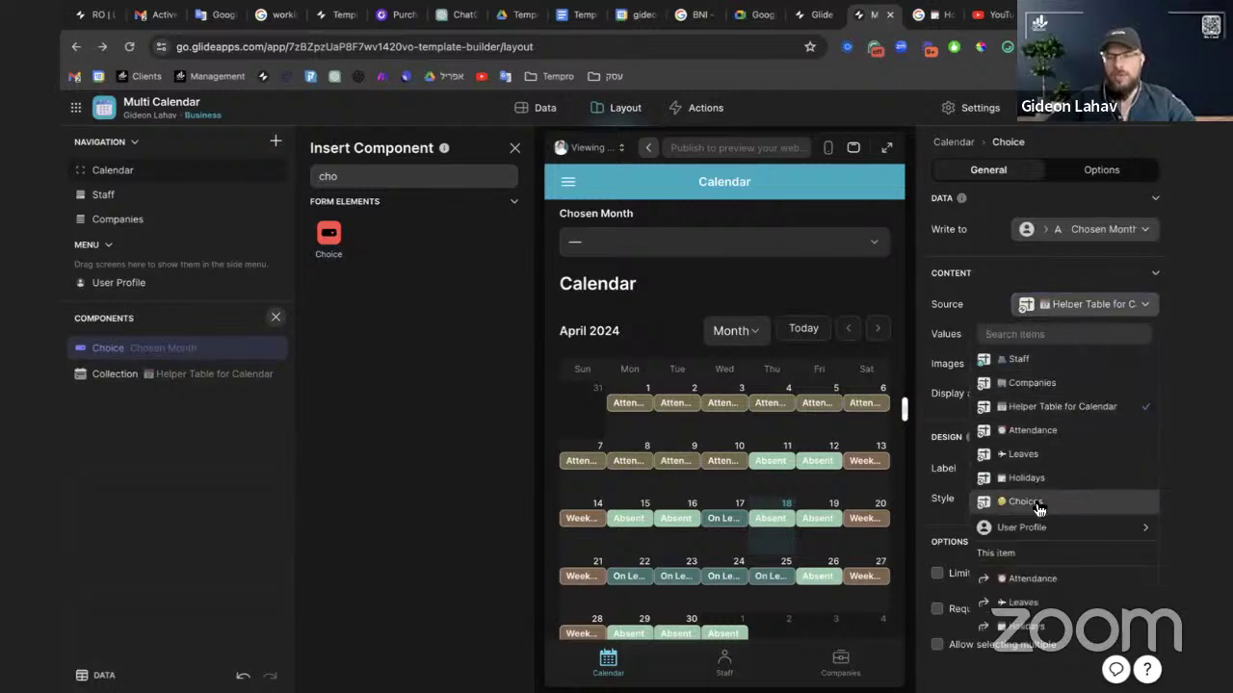
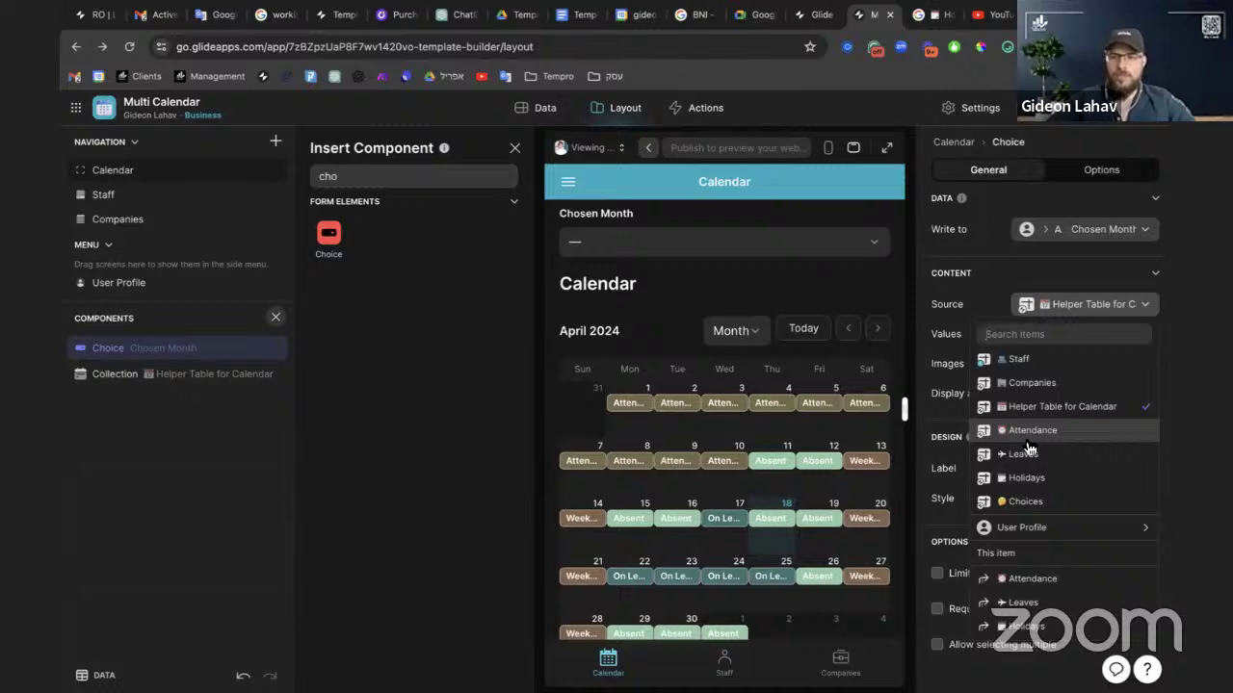
{"action": "left_click", "coordinate": [1031, 430]}
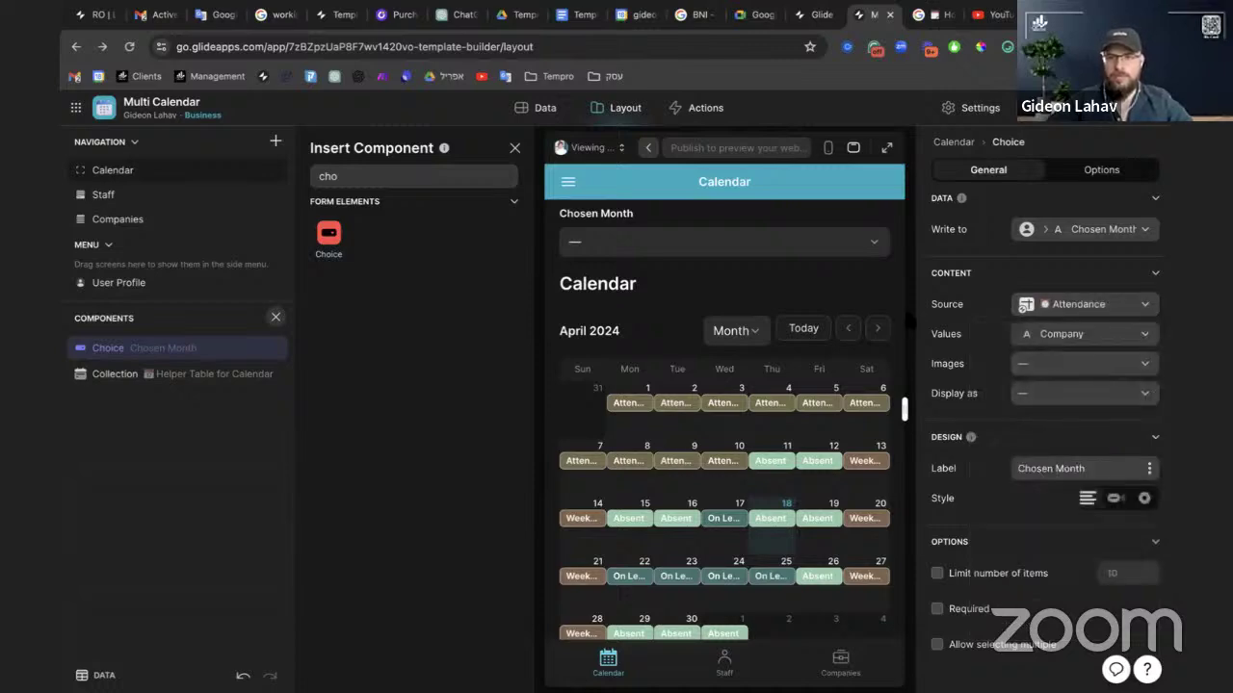
Duplicate the Check-in Only date column in the Attendance table and name the copy Check-in Month
{"action": "left_click", "coordinate": [538, 110]}
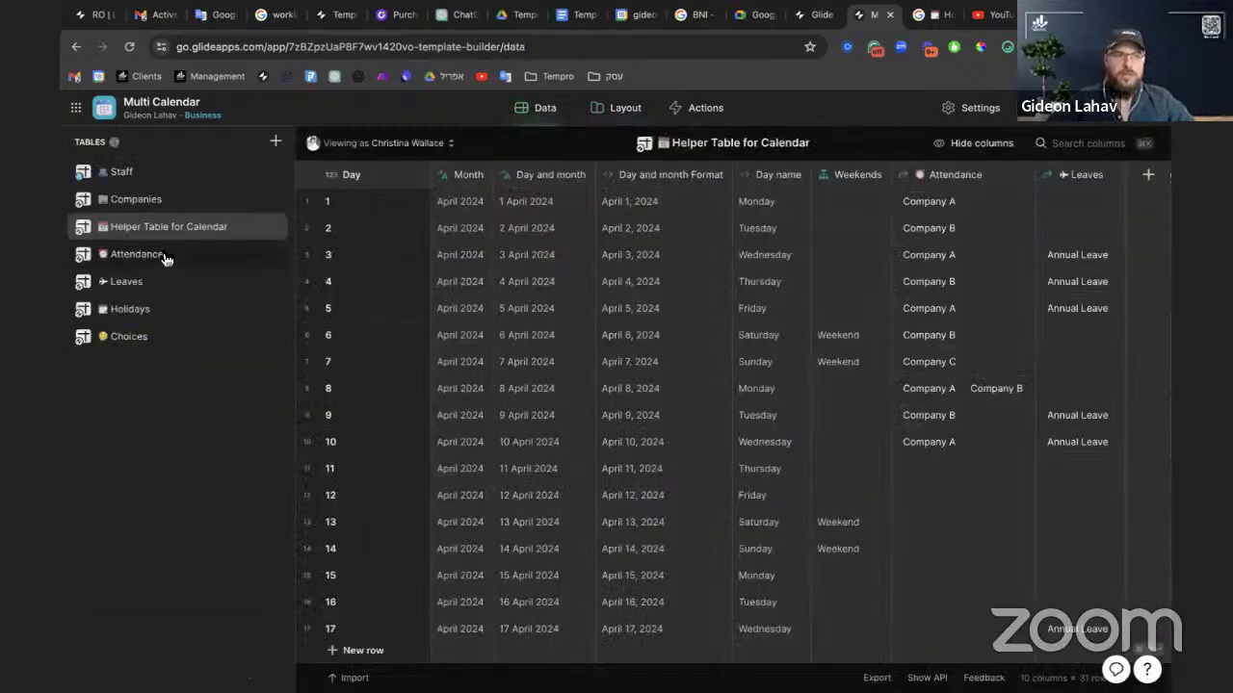
{"action": "left_click", "coordinate": [183, 264]}
{"action": "left_click", "coordinate": [589, 176]}
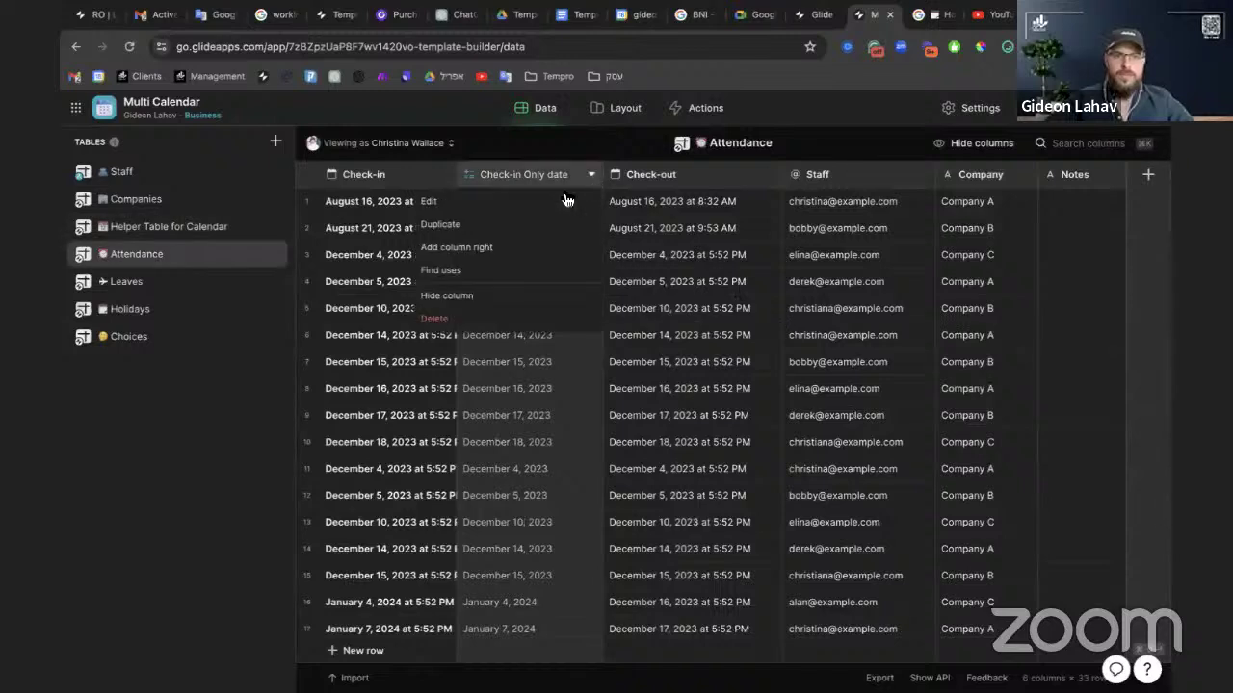
{"action": "left_click", "coordinate": [511, 229]}
{"action": "left_click", "coordinate": [912, 208]}
{"action": "left_click_drag", "start_coordinate": [912, 208], "coordinate": [838, 210]}
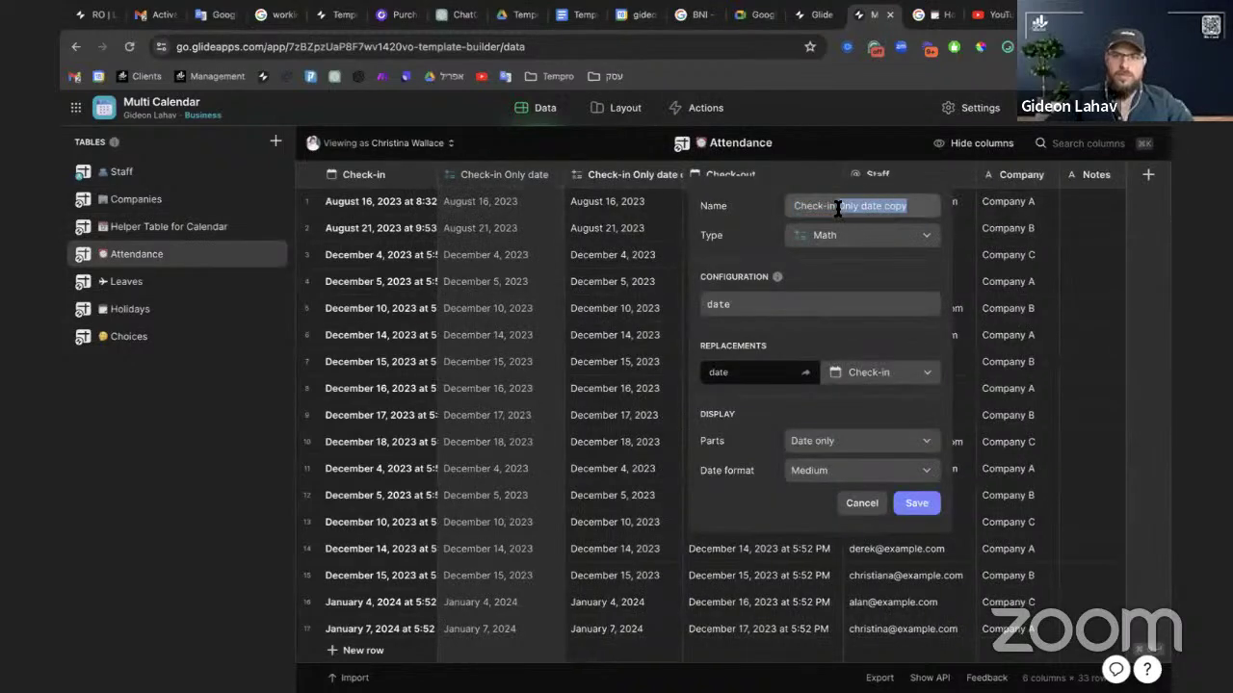
{"action": "type", "text": "Month"}
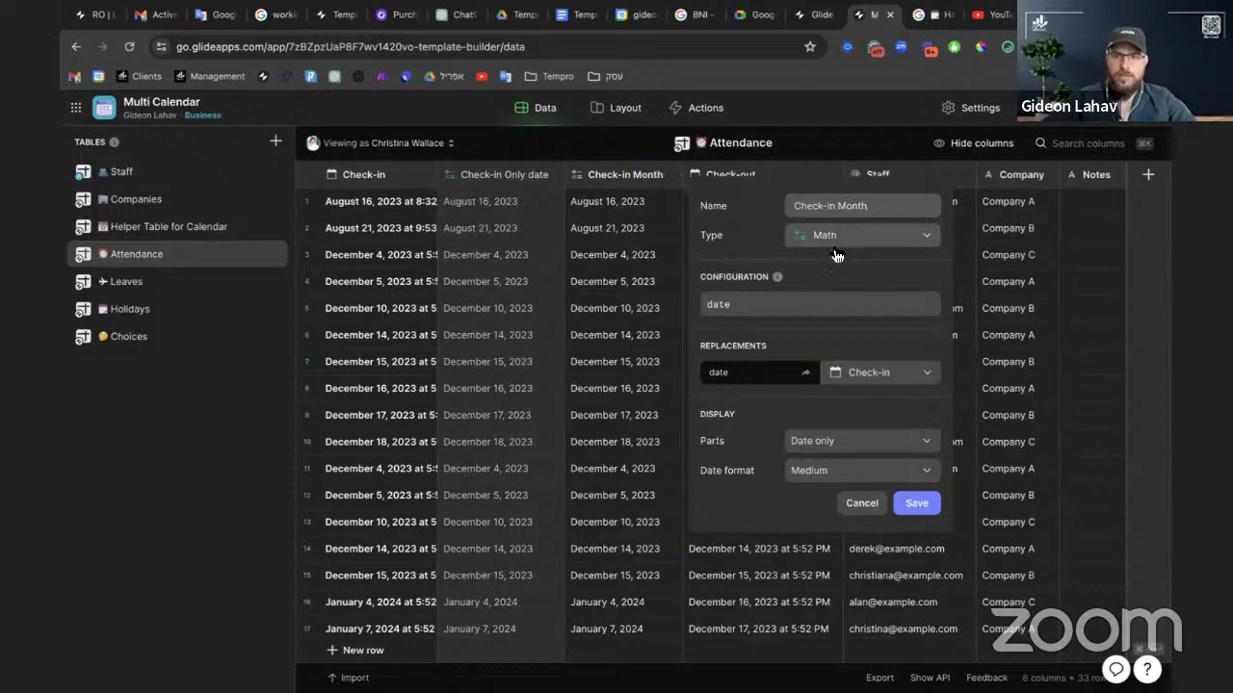
Change the Check-in Month column's type from Math to Format Date
{"action": "left_click", "coordinate": [848, 235]}
{"action": "type", "text": "fm"}
{"action": "key", "text": "BackSpace"}
{"action": "key", "text": "BackSpace"}
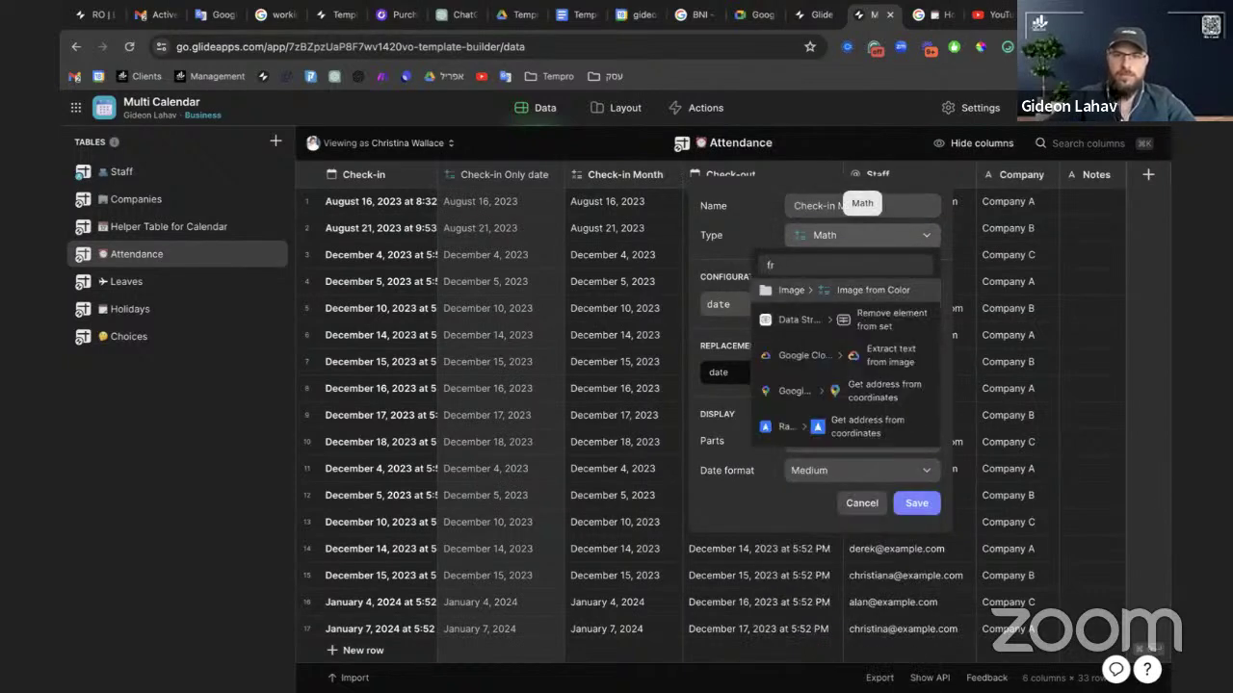
{"action": "type", "text": "form"}
{"action": "key", "text": "BackSpace"}
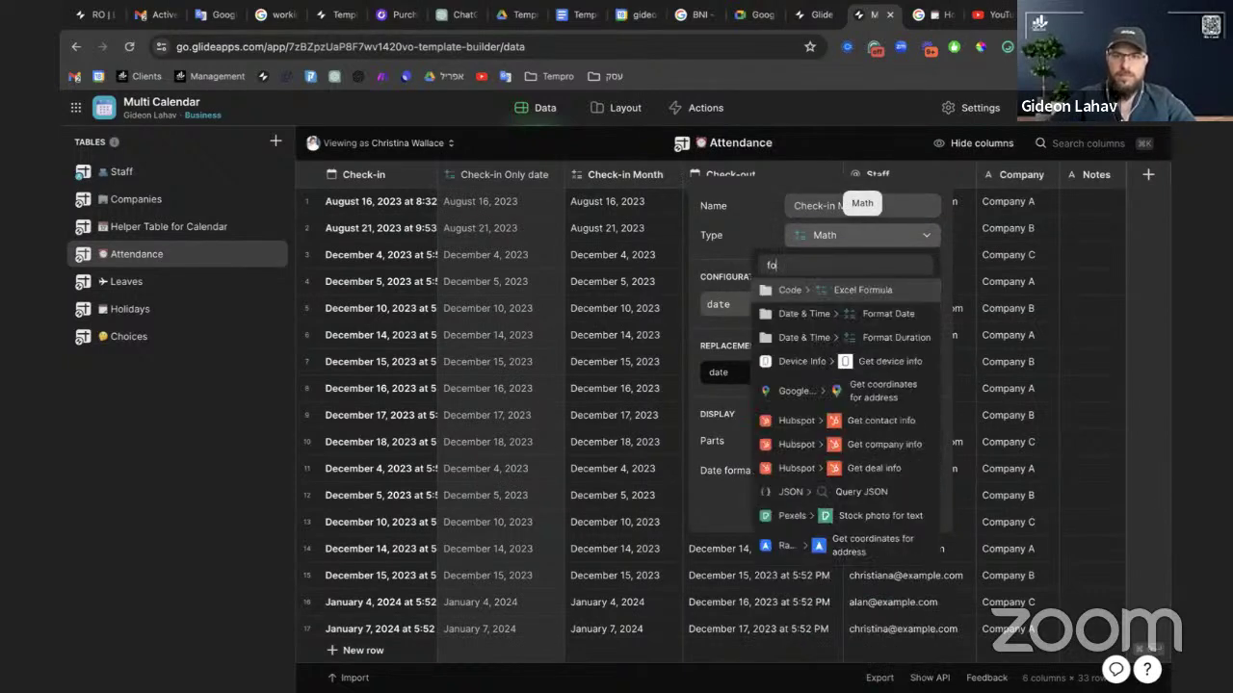
{"action": "type", "text": "m"}
{"action": "key", "text": "Down"}
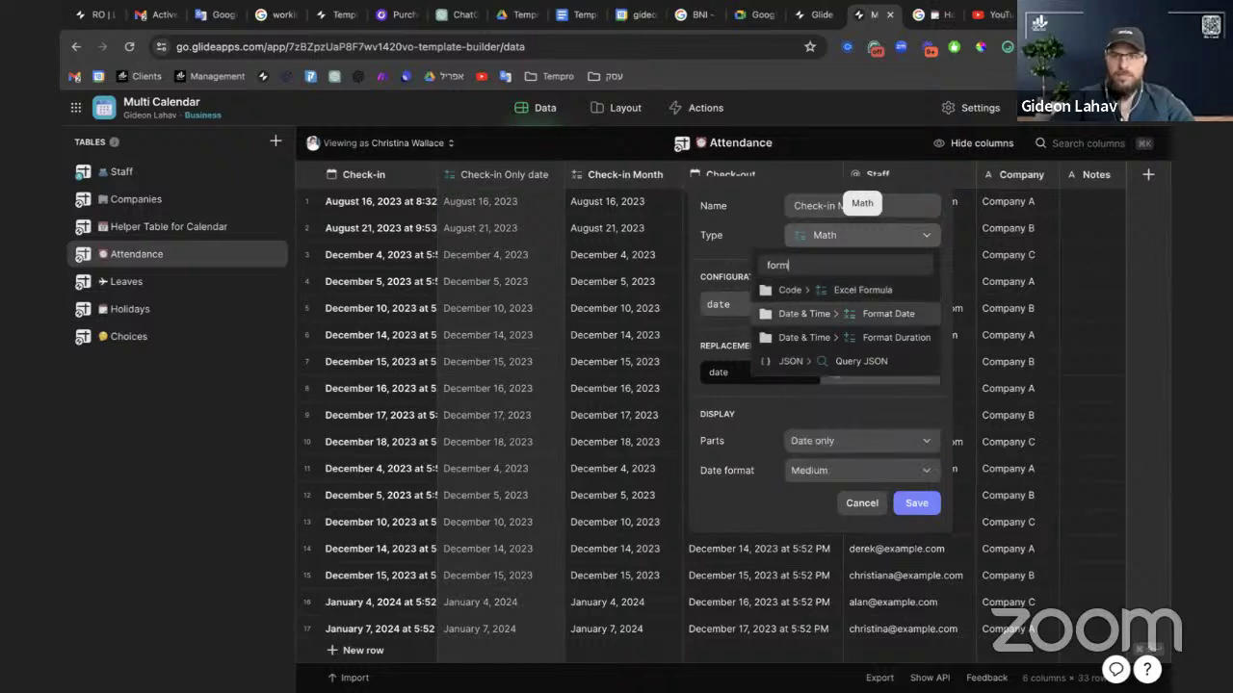
{"action": "key", "text": "Return"}
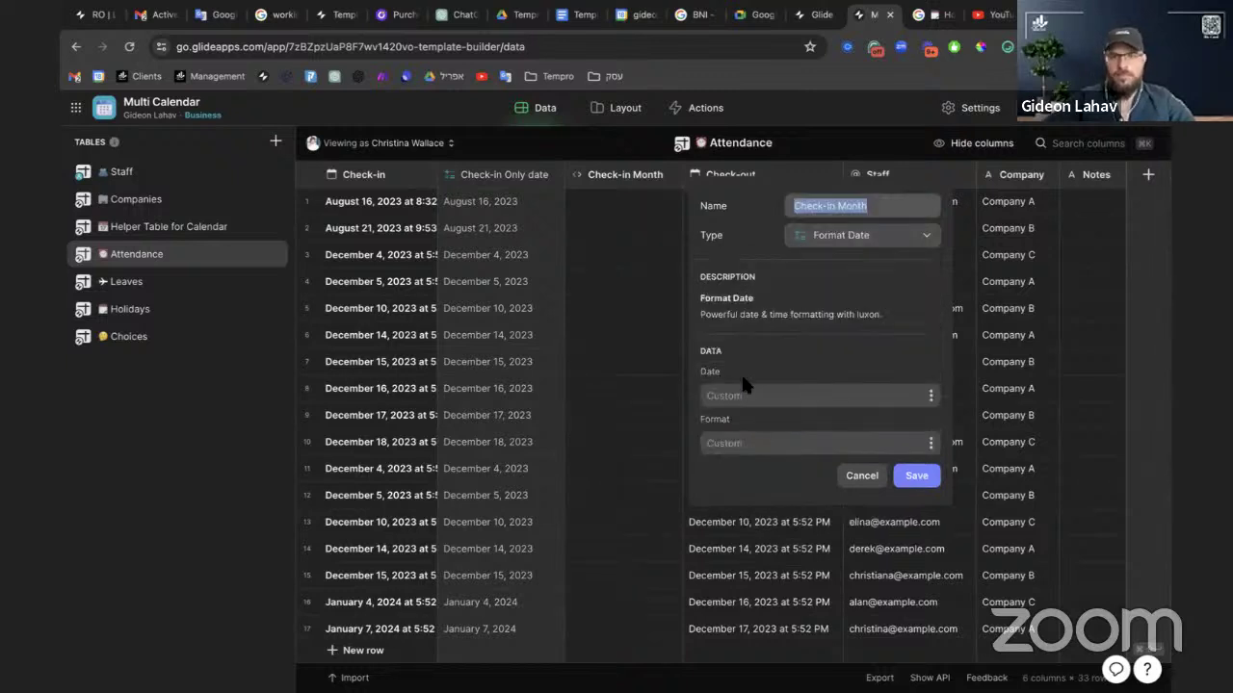
Use Check-in as the date of the Check-in Month column, set the format to MMMM yyyy, and save the column
{"action": "left_click", "coordinate": [927, 398]}
{"action": "left_click", "coordinate": [788, 601]}
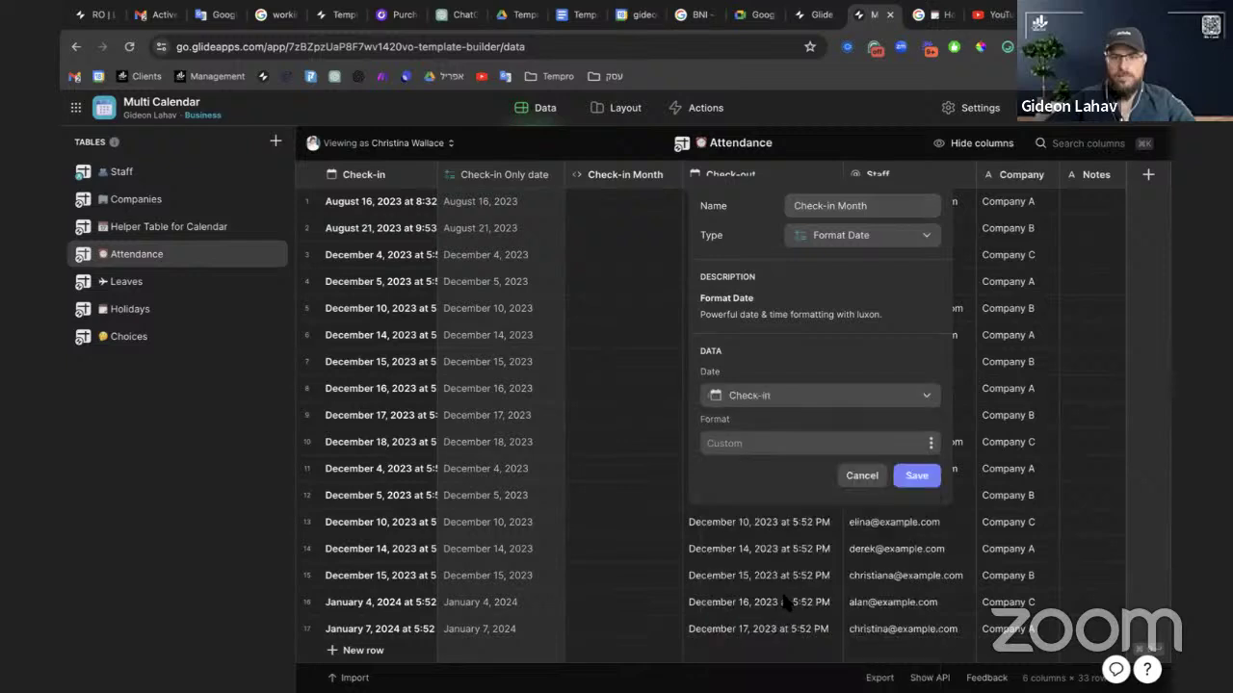
{"action": "type", "text": "MM"}
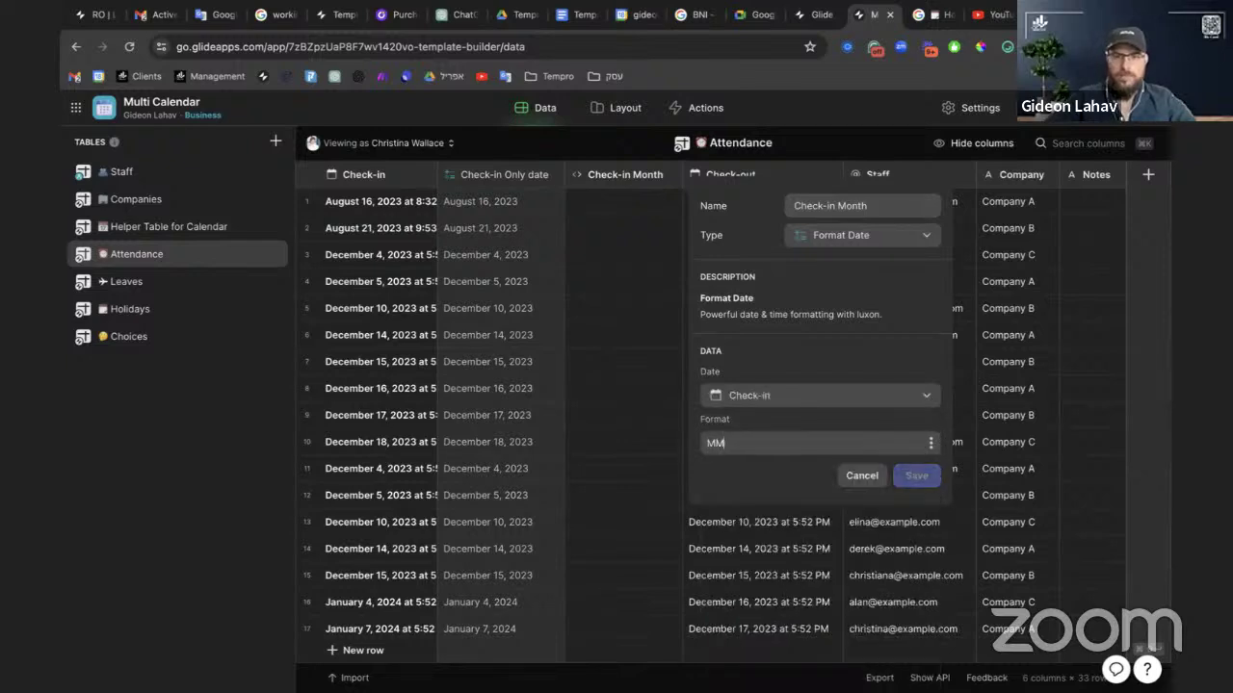
{"action": "type", "text": "MM yyyy"}
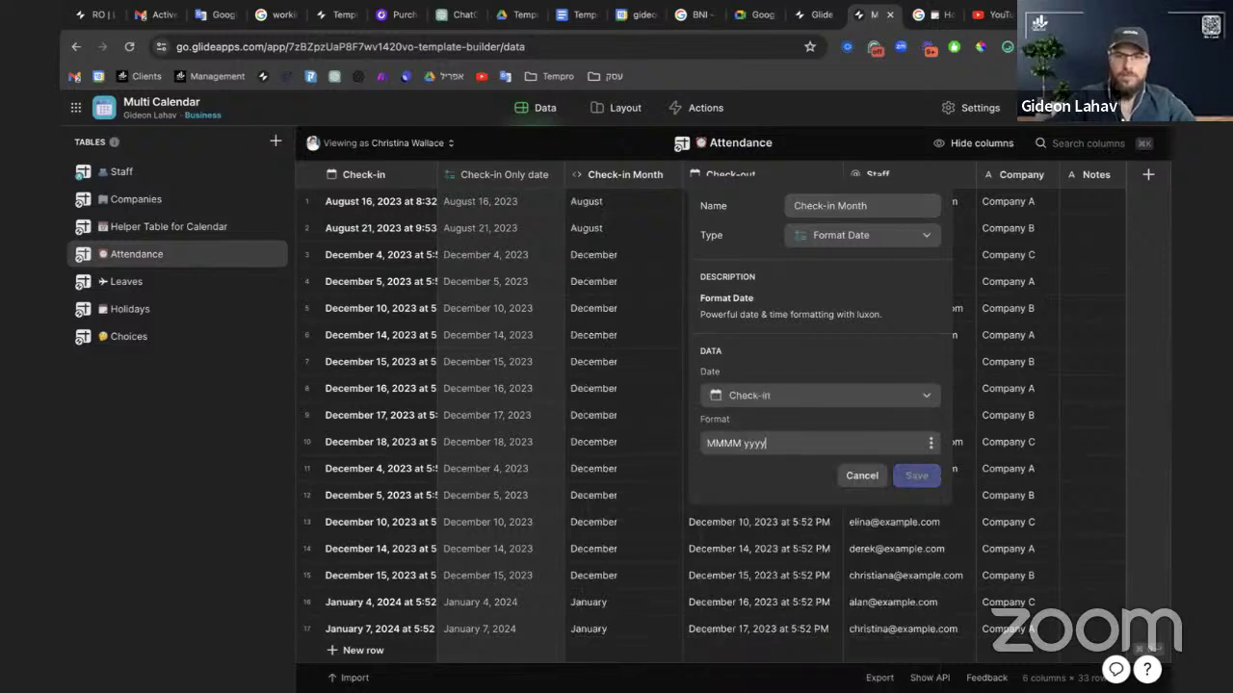
{"action": "left_click", "coordinate": [920, 475]}
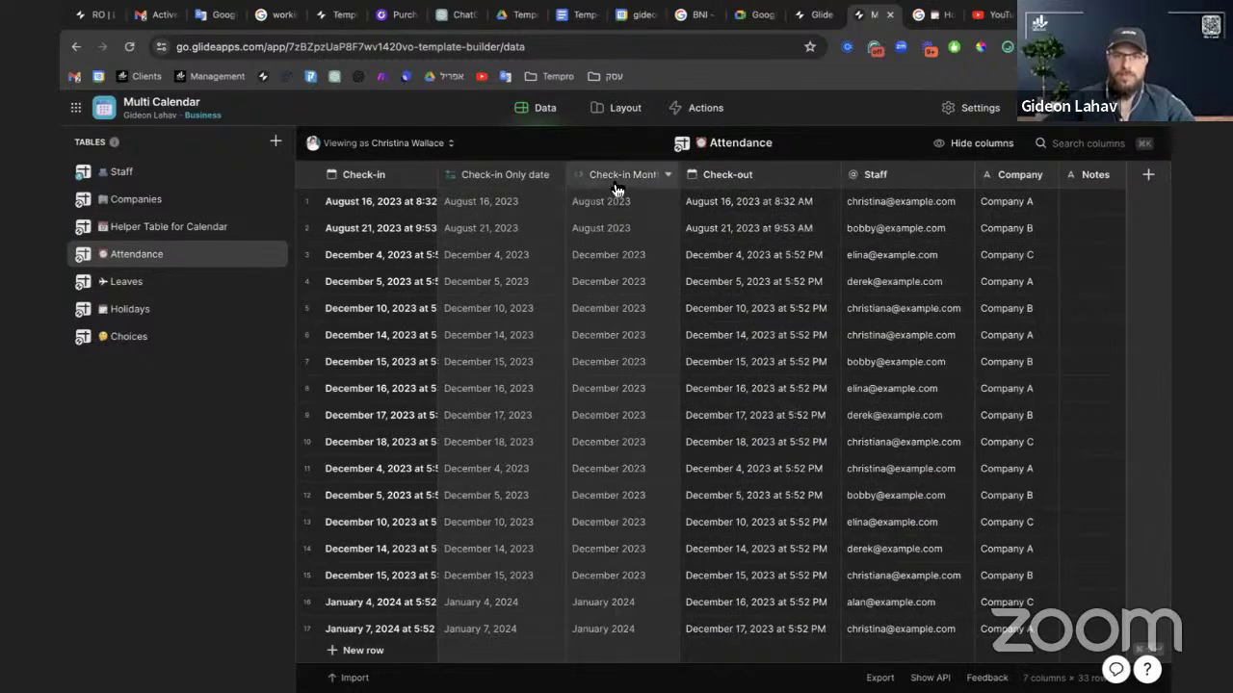
{"action": "double_click", "coordinate": [616, 186]}
{"action": "left_click", "coordinate": [599, 110]}
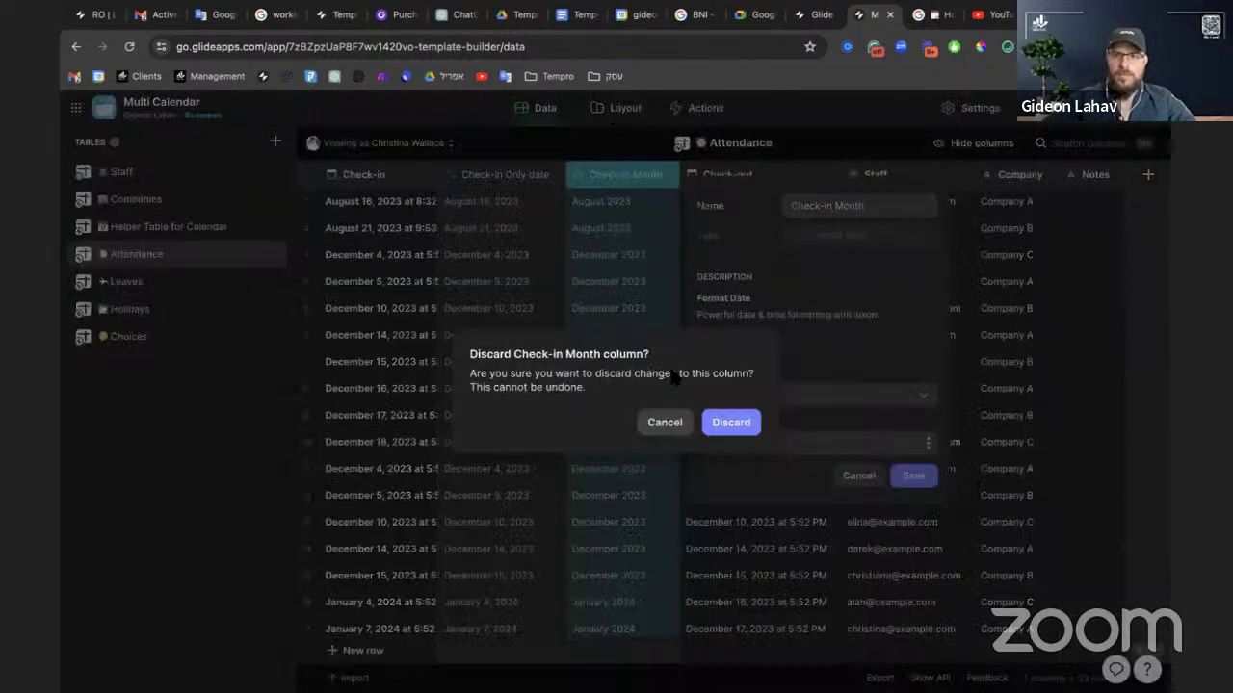
{"action": "left_click", "coordinate": [725, 422]}
Set the Chosen Month choice's values to the Check-in Month column and check its list of months in the preview
{"action": "left_click", "coordinate": [622, 120]}
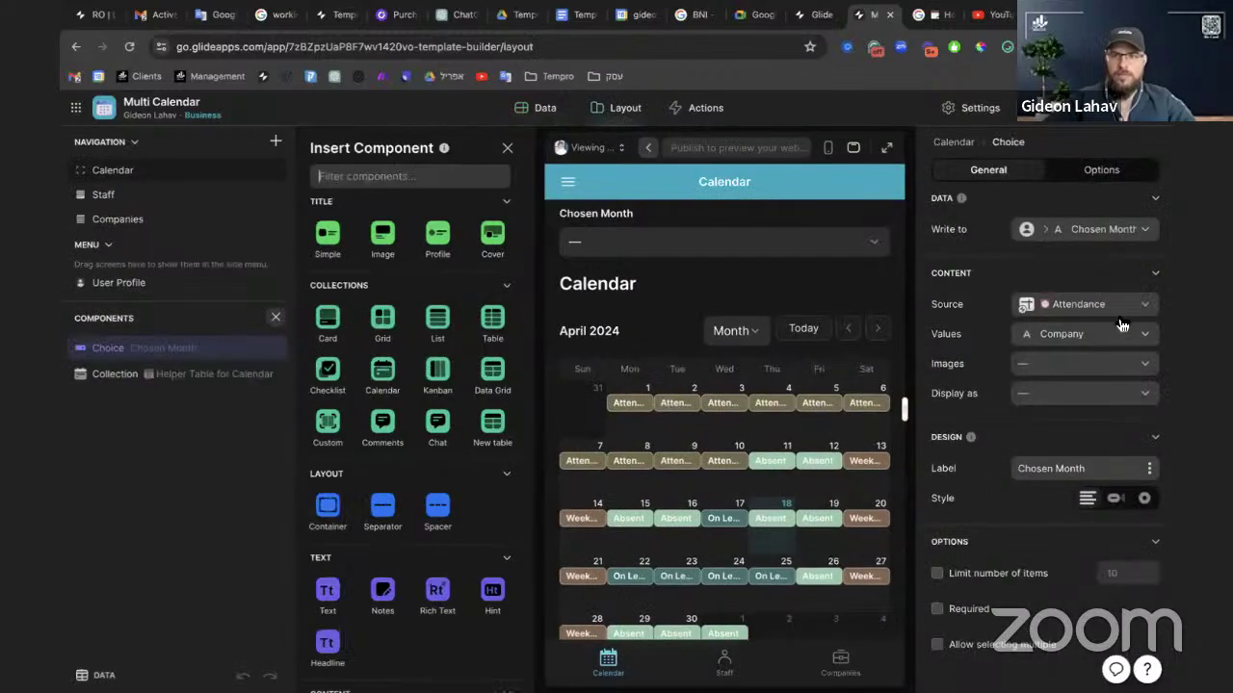
{"action": "left_click", "coordinate": [1079, 364]}
{"action": "left_click", "coordinate": [1079, 386]}
{"action": "left_click", "coordinate": [1063, 391]}
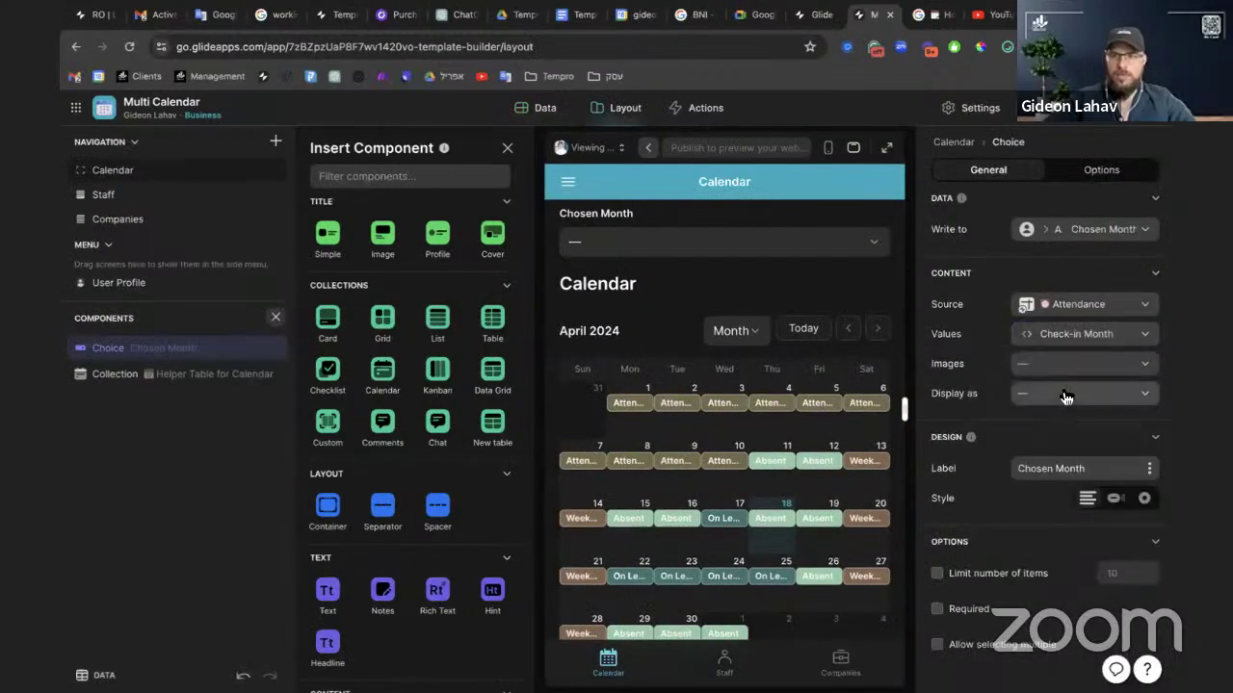
{"action": "left_click", "coordinate": [508, 147]}
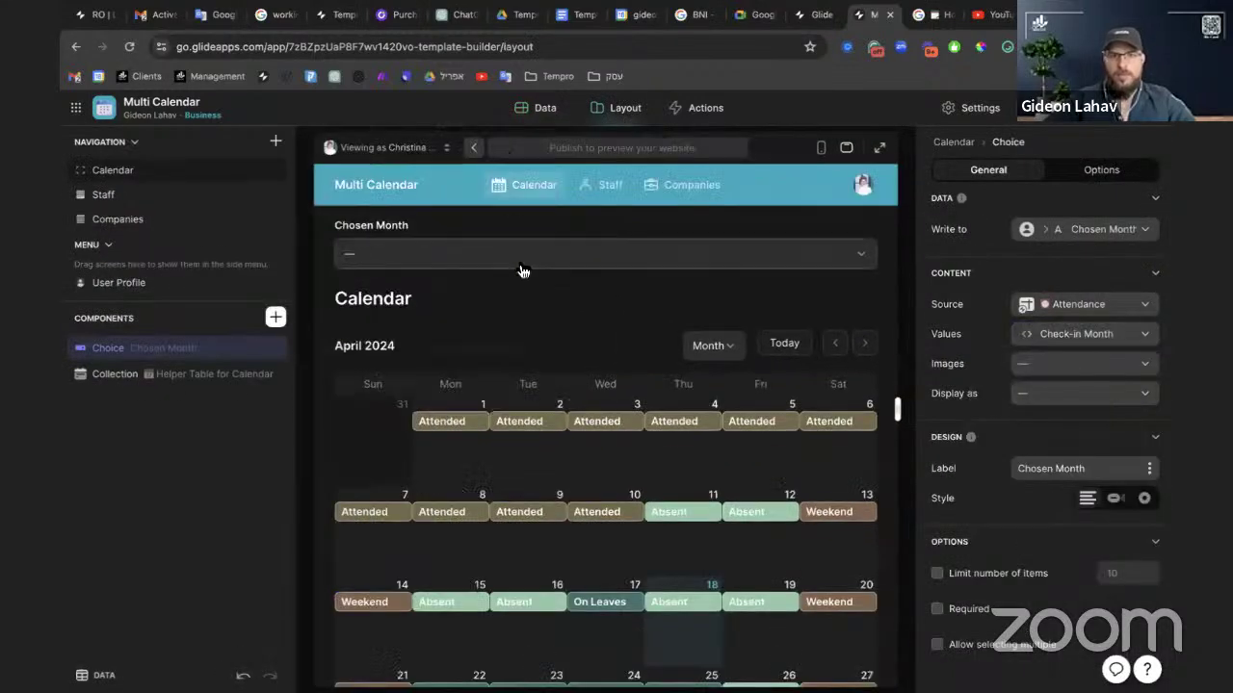
{"action": "left_click", "coordinate": [520, 264]}
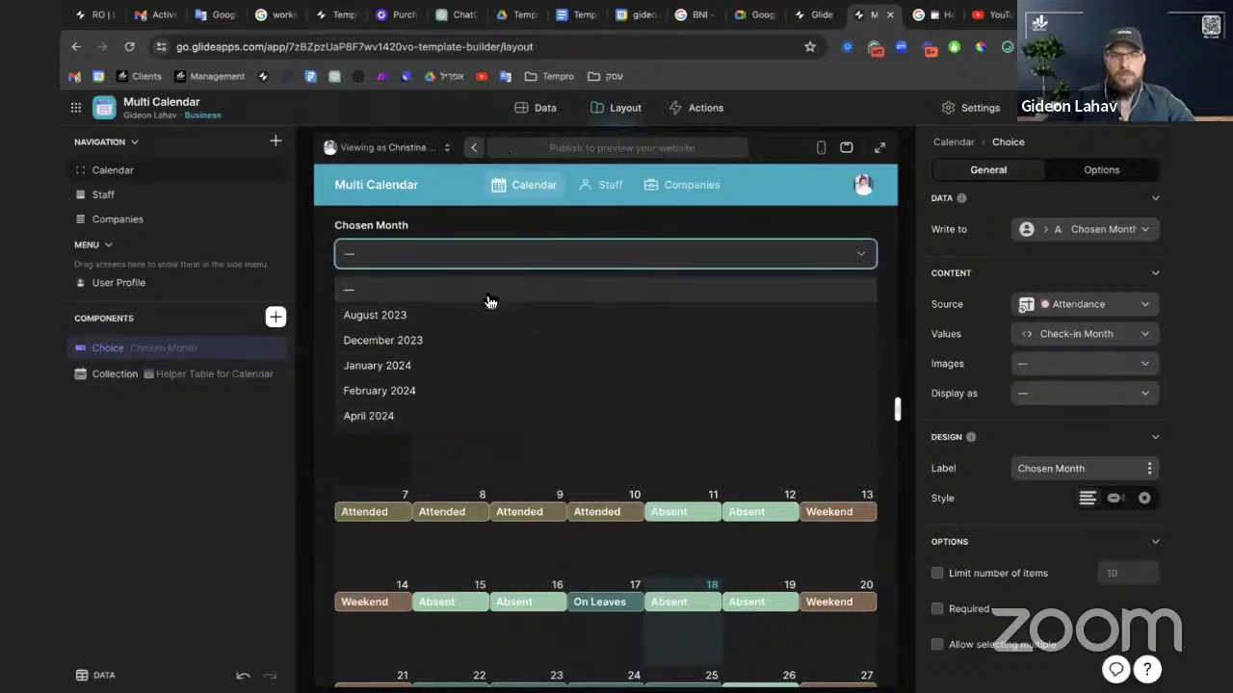
{"action": "left_click", "coordinate": [475, 262]}
Set the calendar collection's default date to Earliest and check the calendar in the full-size preview
{"action": "left_click", "coordinate": [156, 381]}
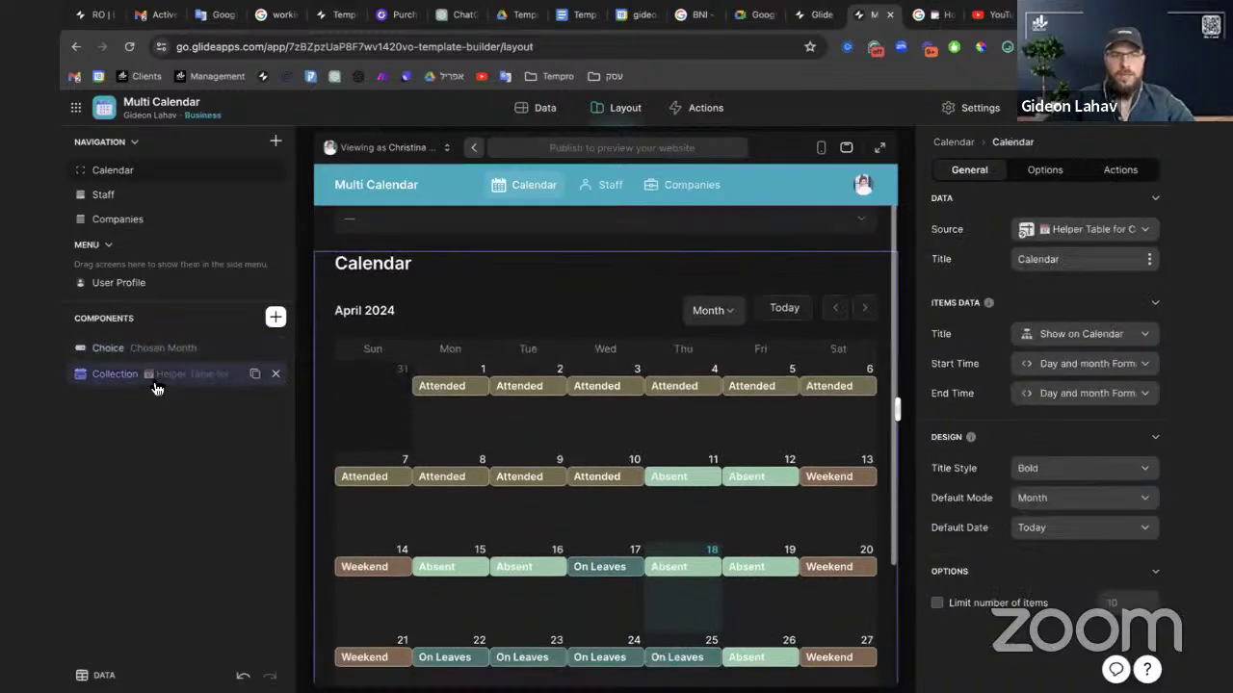
{"action": "left_click", "coordinate": [1039, 532]}
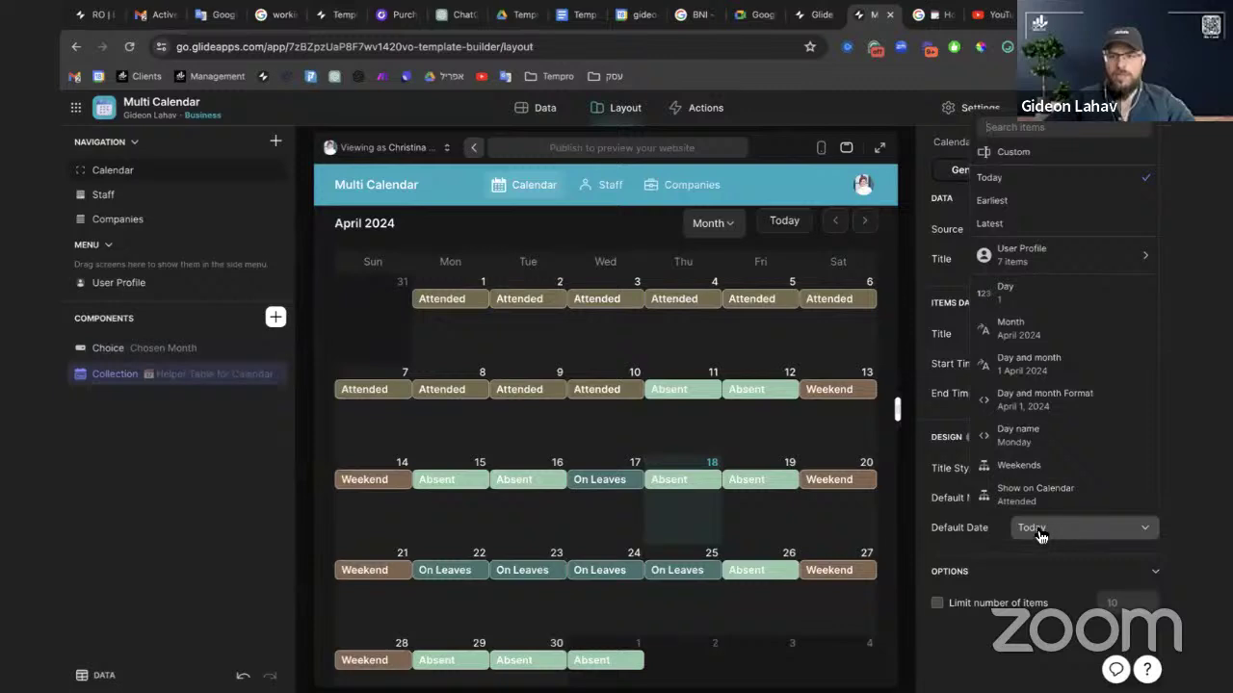
{"action": "left_click", "coordinate": [1043, 201]}
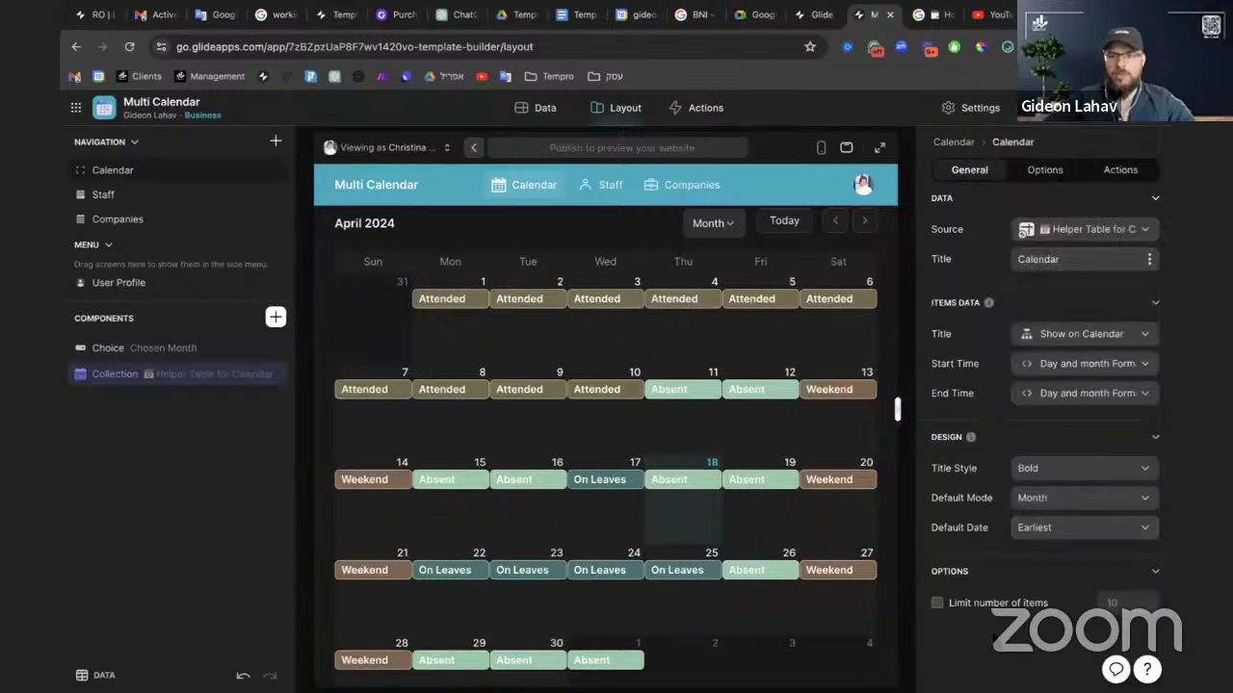
{"action": "left_click", "coordinate": [880, 148]}
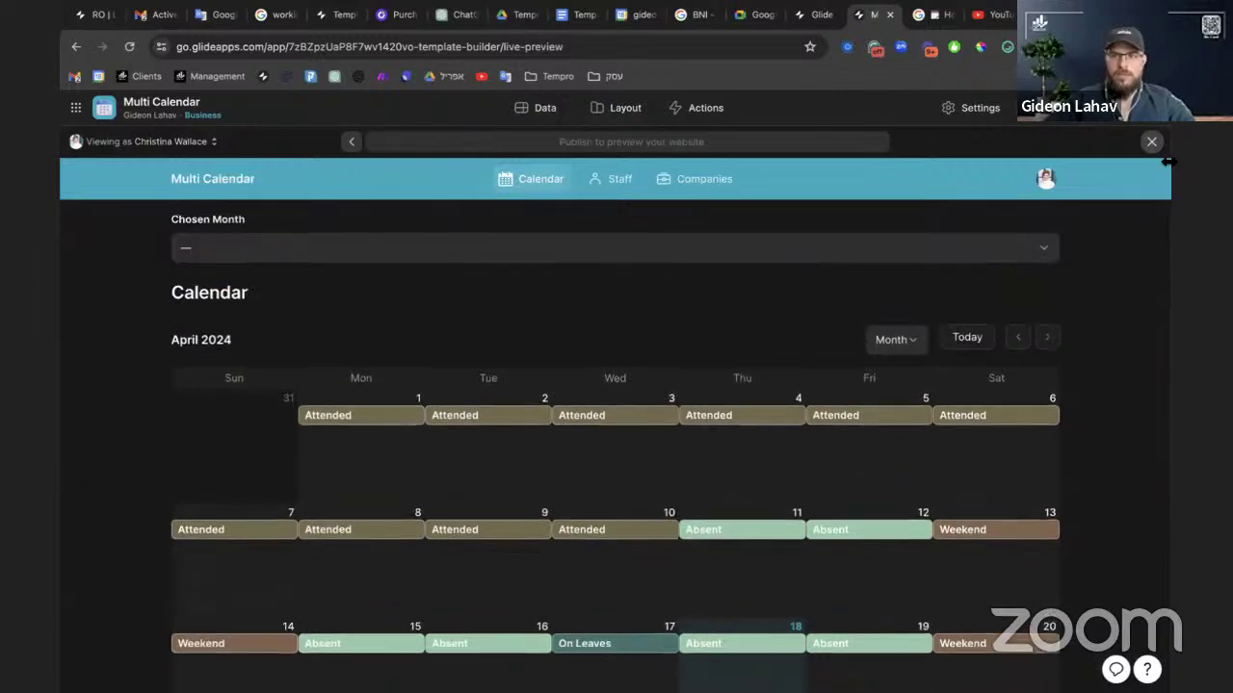
{"action": "left_click", "coordinate": [1151, 141]}
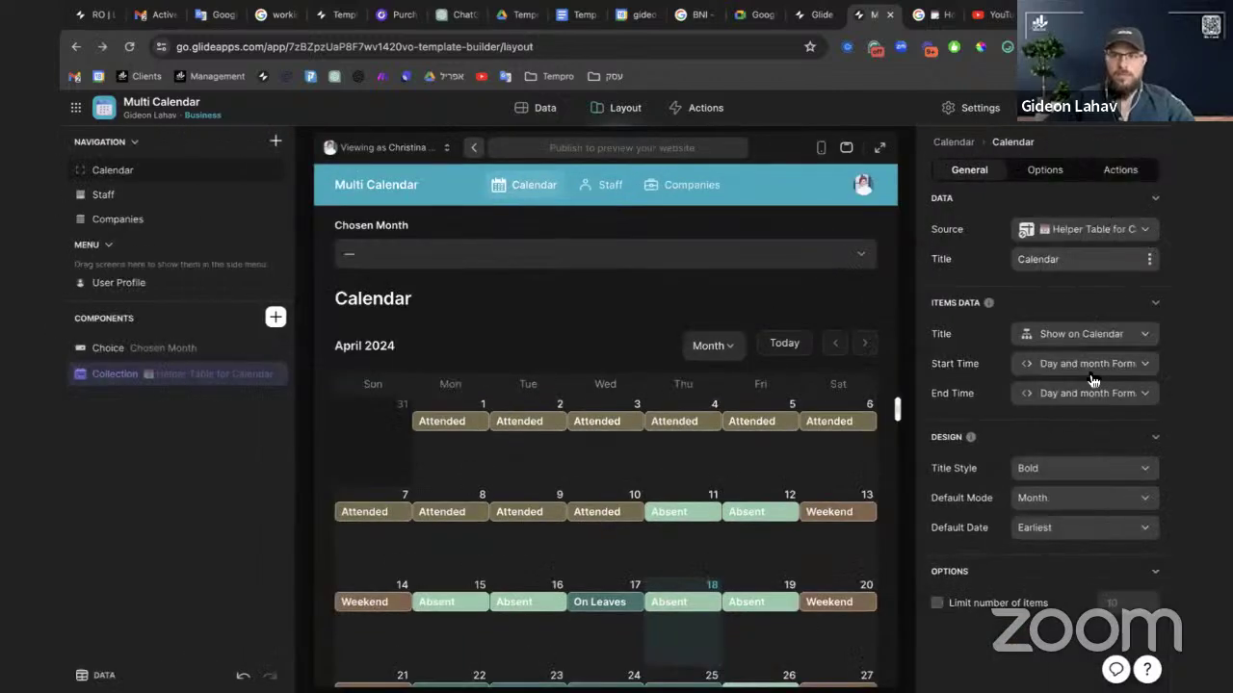
Style the Chosen Month choice as chips and sort its options by Check-in from Z to A
{"action": "left_click", "coordinate": [106, 349]}
{"action": "left_click", "coordinate": [1115, 498]}
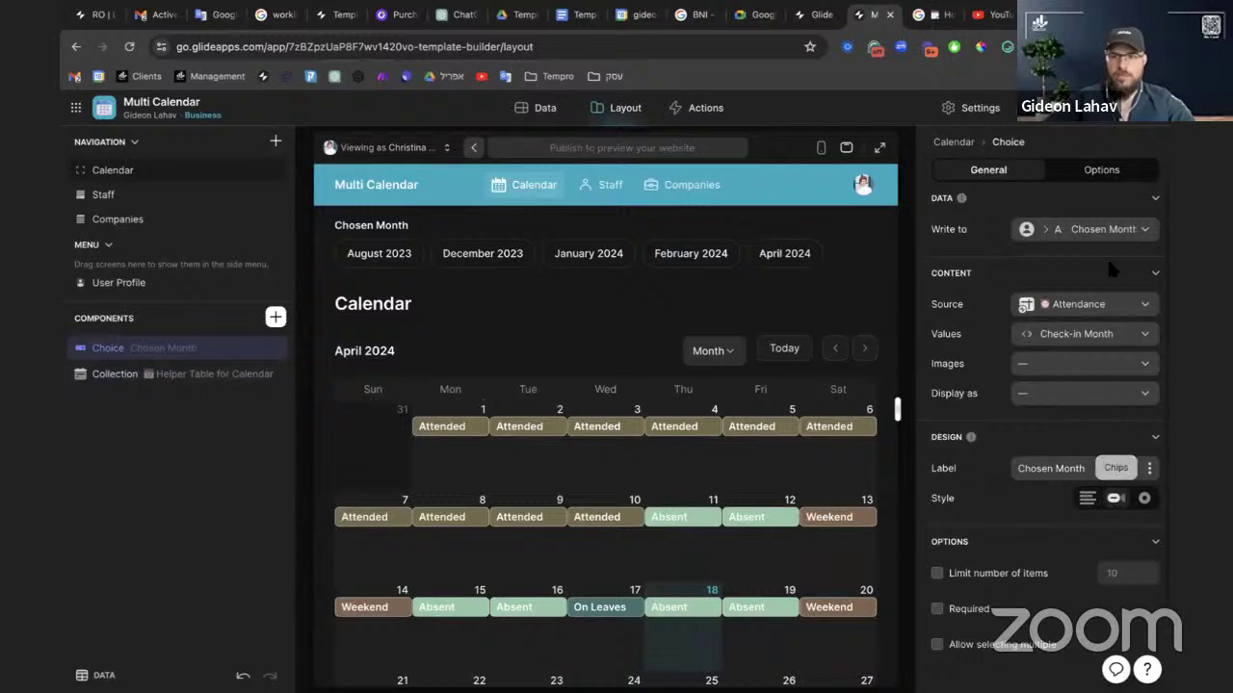
{"action": "left_click", "coordinate": [1071, 170]}
{"action": "left_click", "coordinate": [987, 383]}
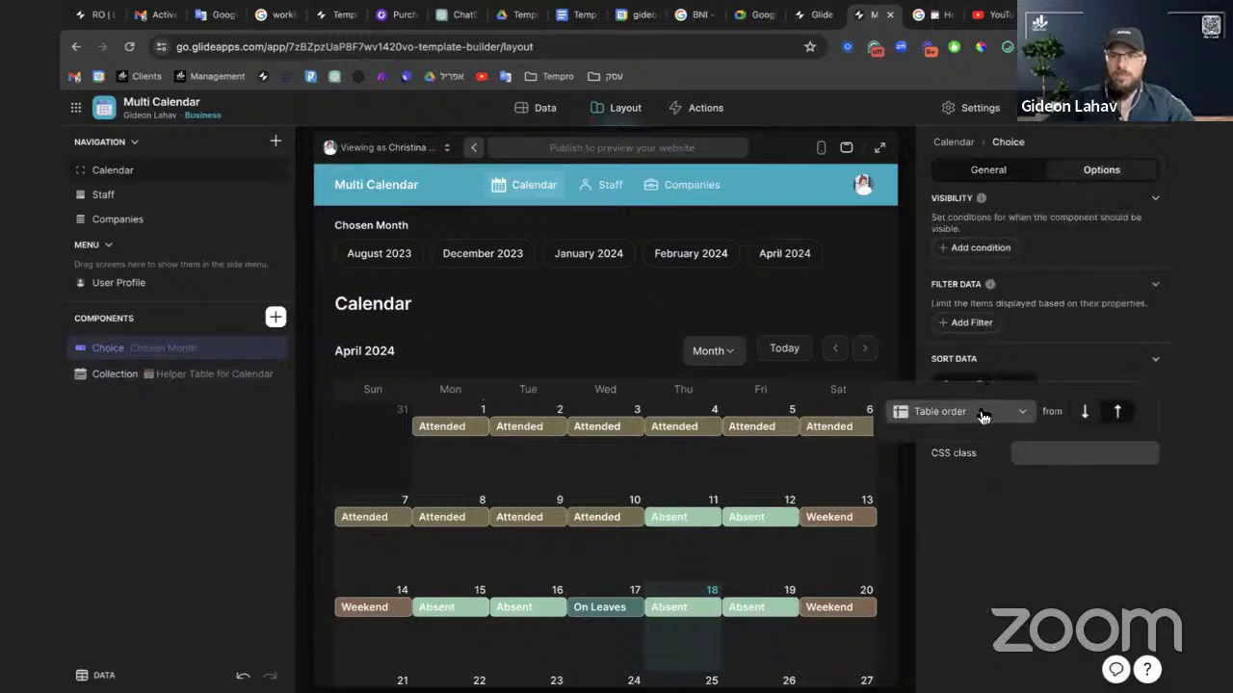
{"action": "left_click", "coordinate": [983, 416]}
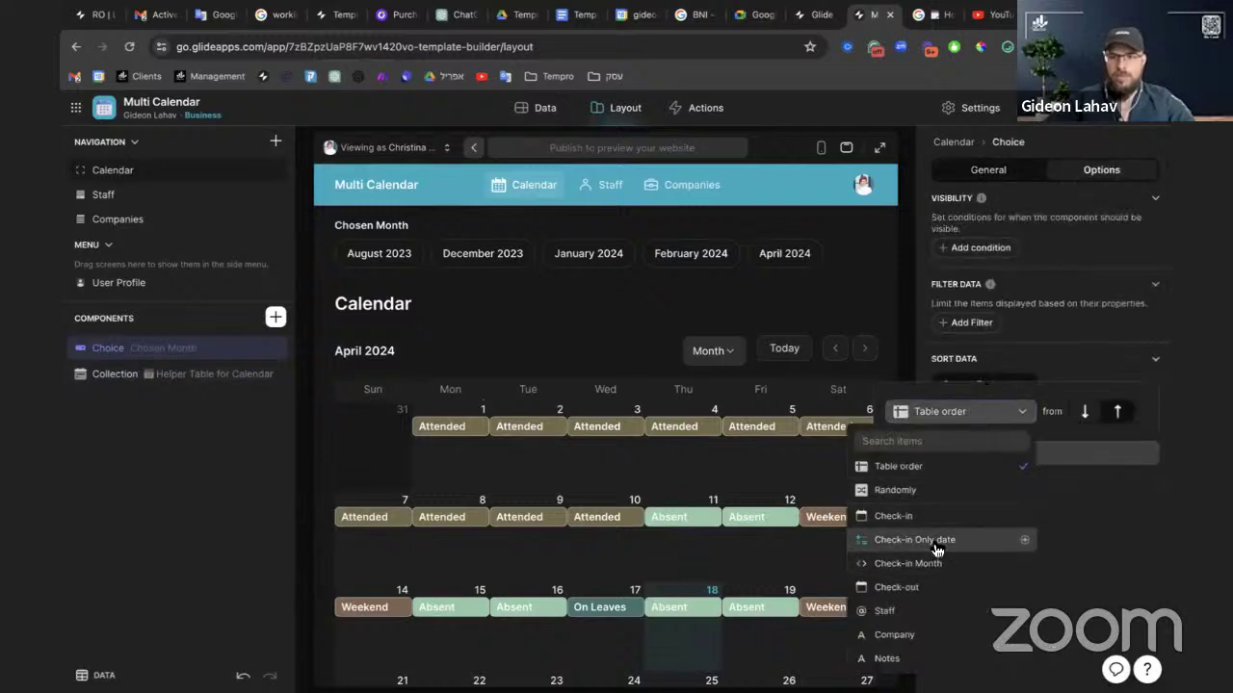
{"action": "left_click", "coordinate": [917, 518]}
{"action": "left_click", "coordinate": [1118, 412]}
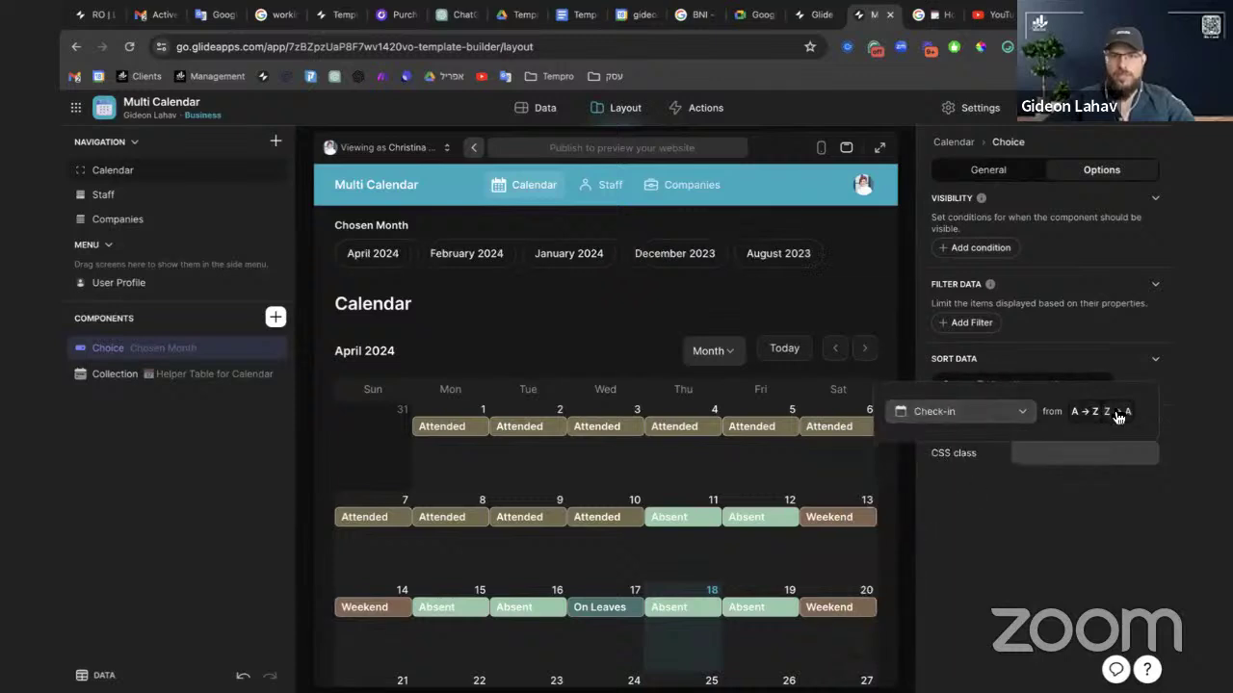
Test the month chips in the full-size preview by choosing April 2024 and February 2024 and examining the calendar
{"action": "left_click", "coordinate": [880, 147]}
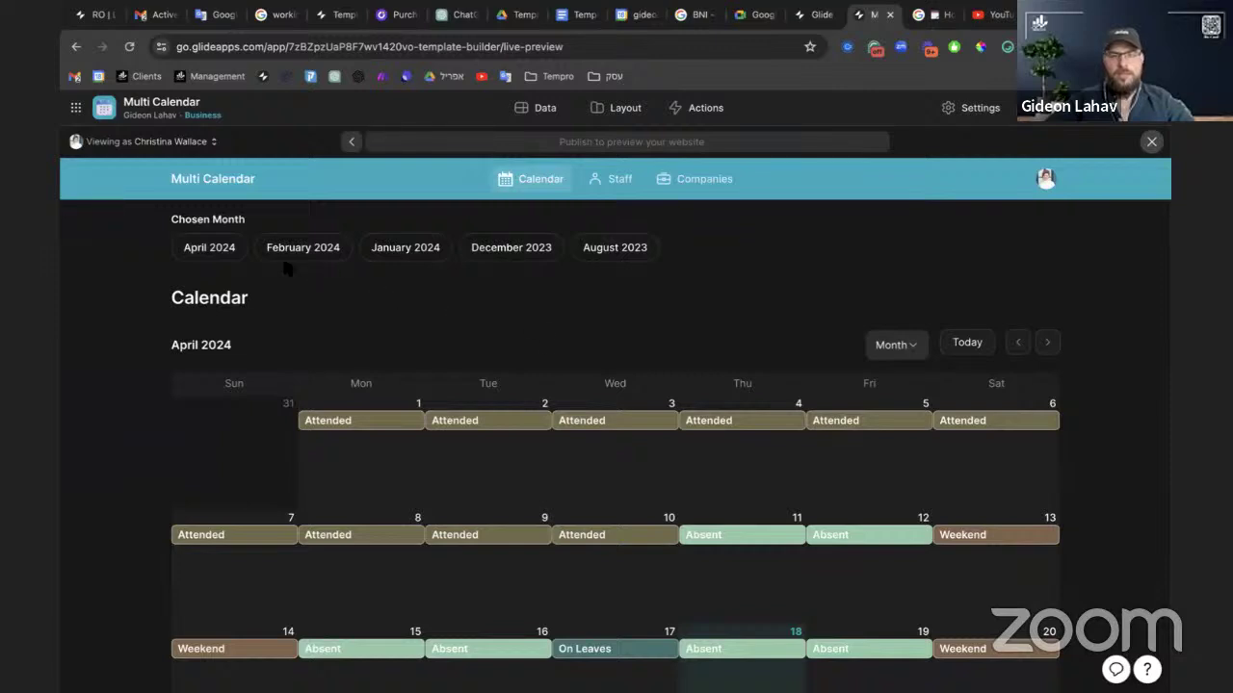
{"action": "left_click", "coordinate": [232, 255]}
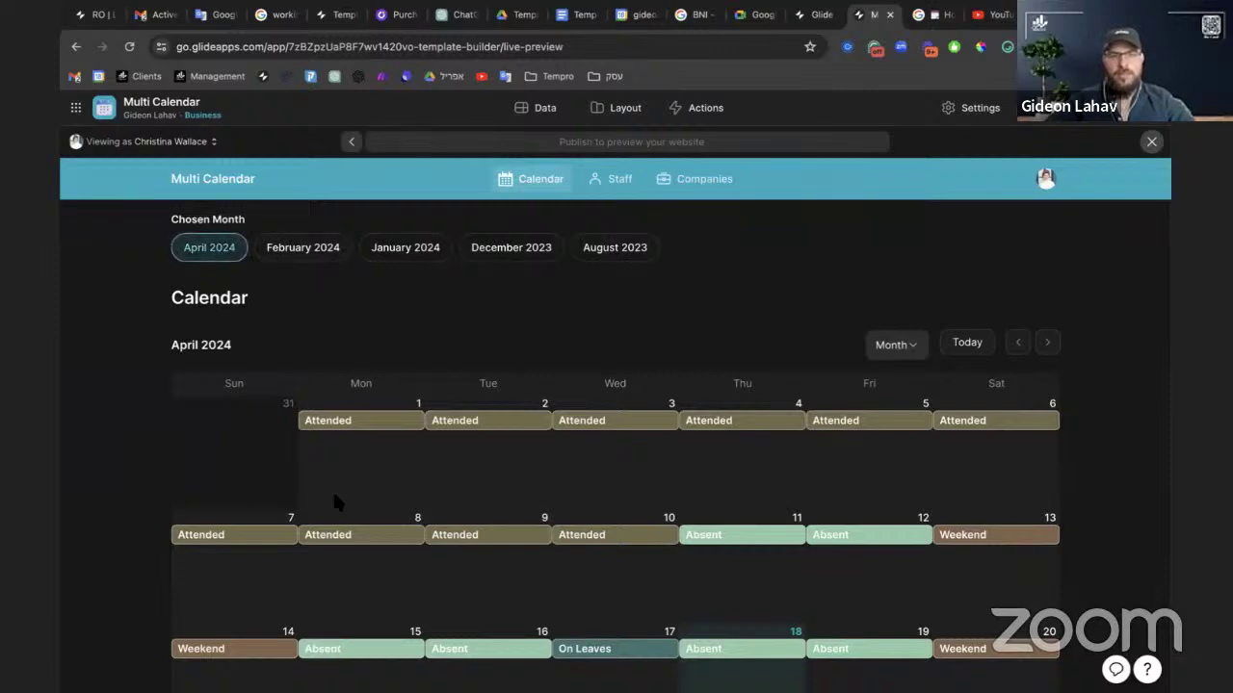
{"action": "left_click", "coordinate": [295, 253]}
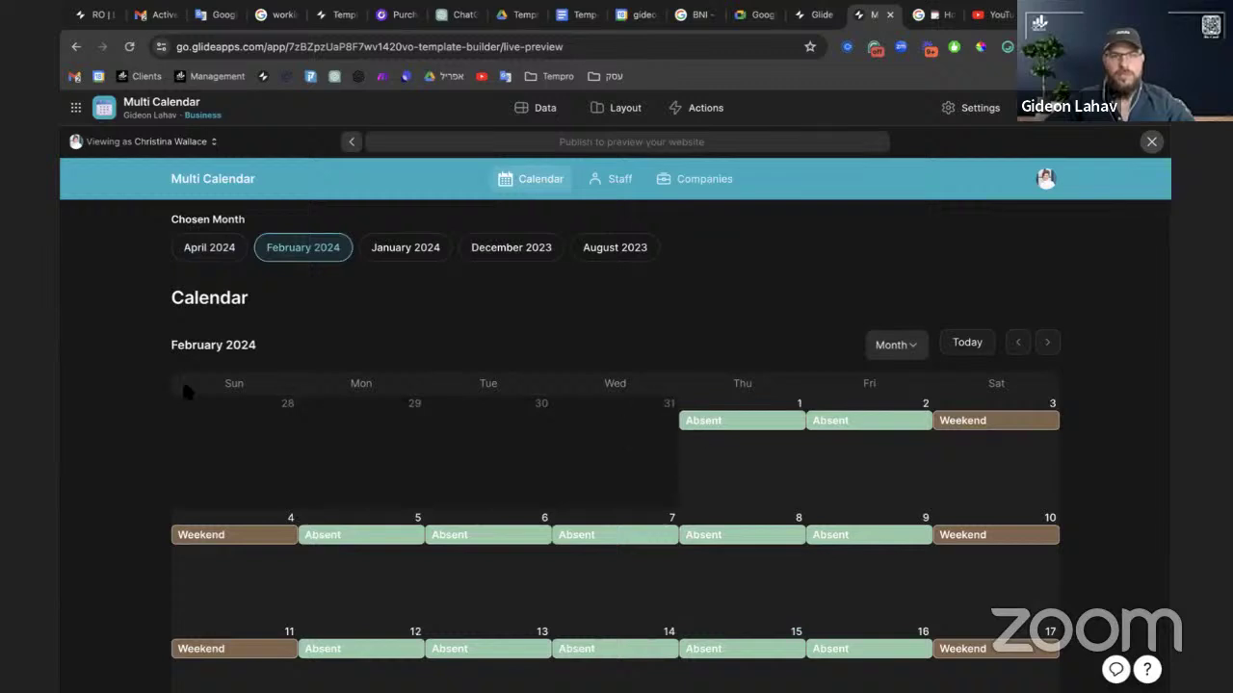
{"action": "left_click_drag", "start_coordinate": [159, 356], "coordinate": [313, 355]}
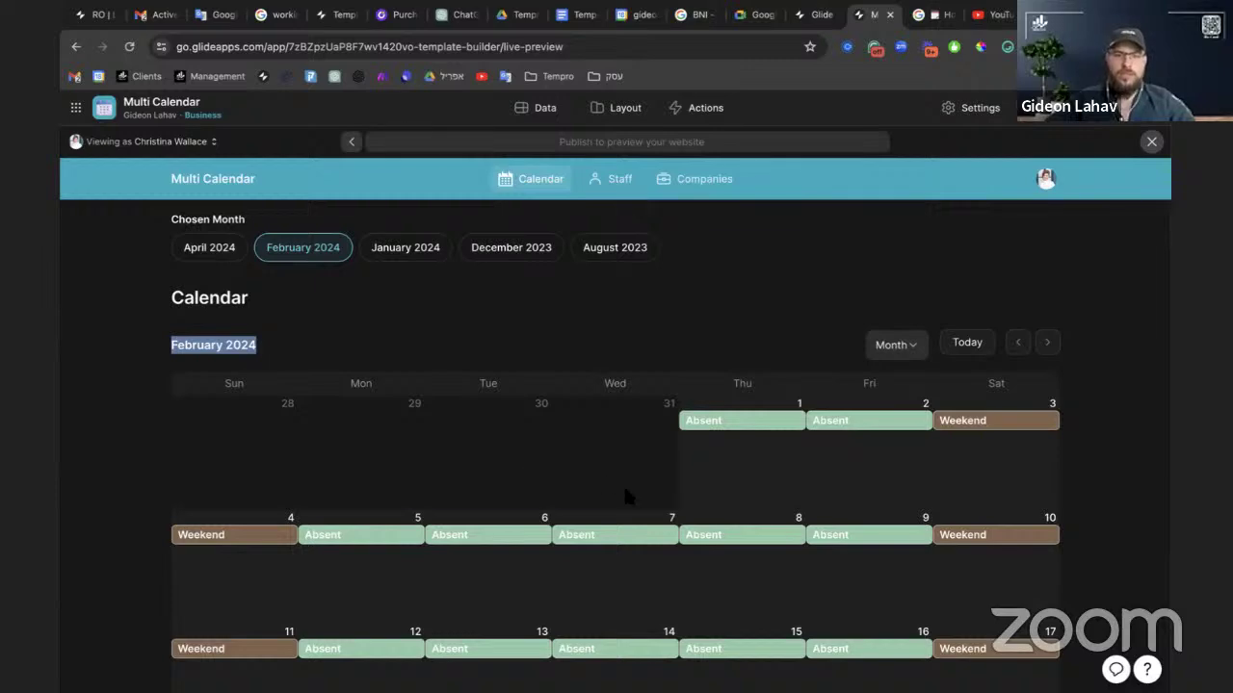
{"action": "scroll", "coordinate": [626, 491], "scroll_direction": "down", "scroll_amount": 3}
{"action": "scroll", "coordinate": [626, 493], "scroll_direction": "up", "scroll_amount": 3}
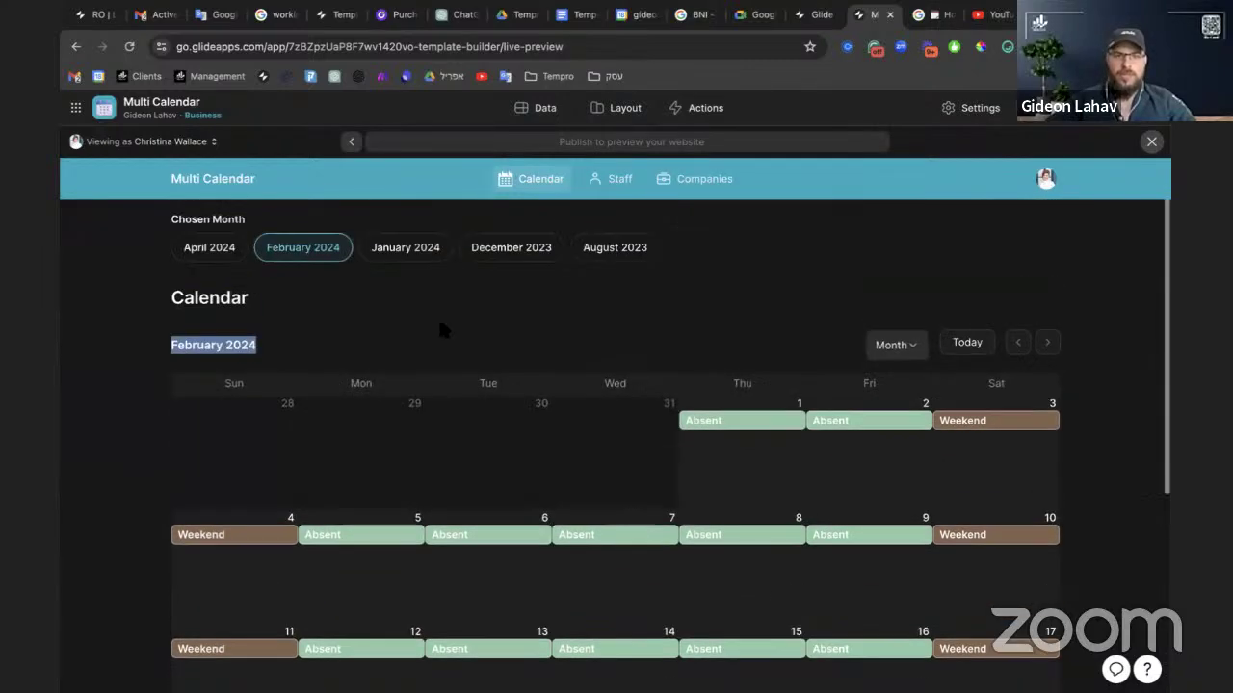
Examine the calendar entries for January 2024, December 2023 and August 2023 by choosing each month chip
{"action": "left_click", "coordinate": [405, 258]}
{"action": "scroll", "coordinate": [547, 453], "scroll_direction": "down", "scroll_amount": 2}
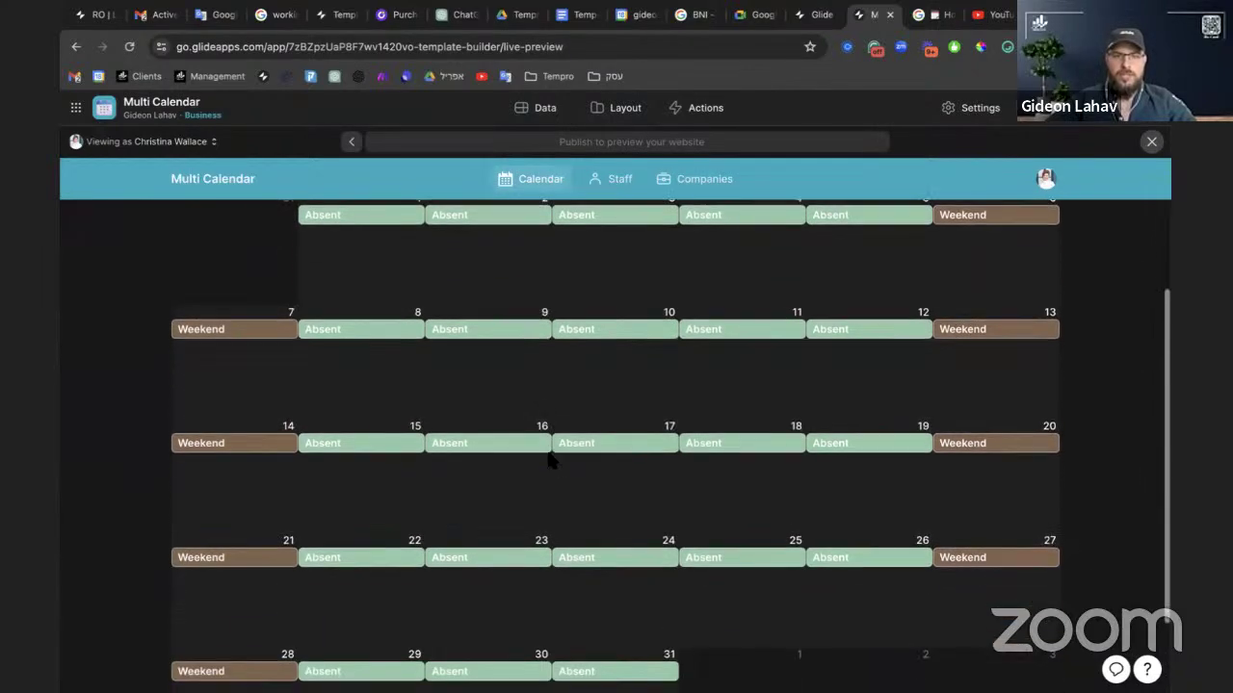
{"action": "scroll", "coordinate": [547, 424], "scroll_direction": "up", "scroll_amount": 2}
{"action": "left_click", "coordinate": [514, 247]}
{"action": "scroll", "coordinate": [566, 354], "scroll_direction": "down", "scroll_amount": 2}
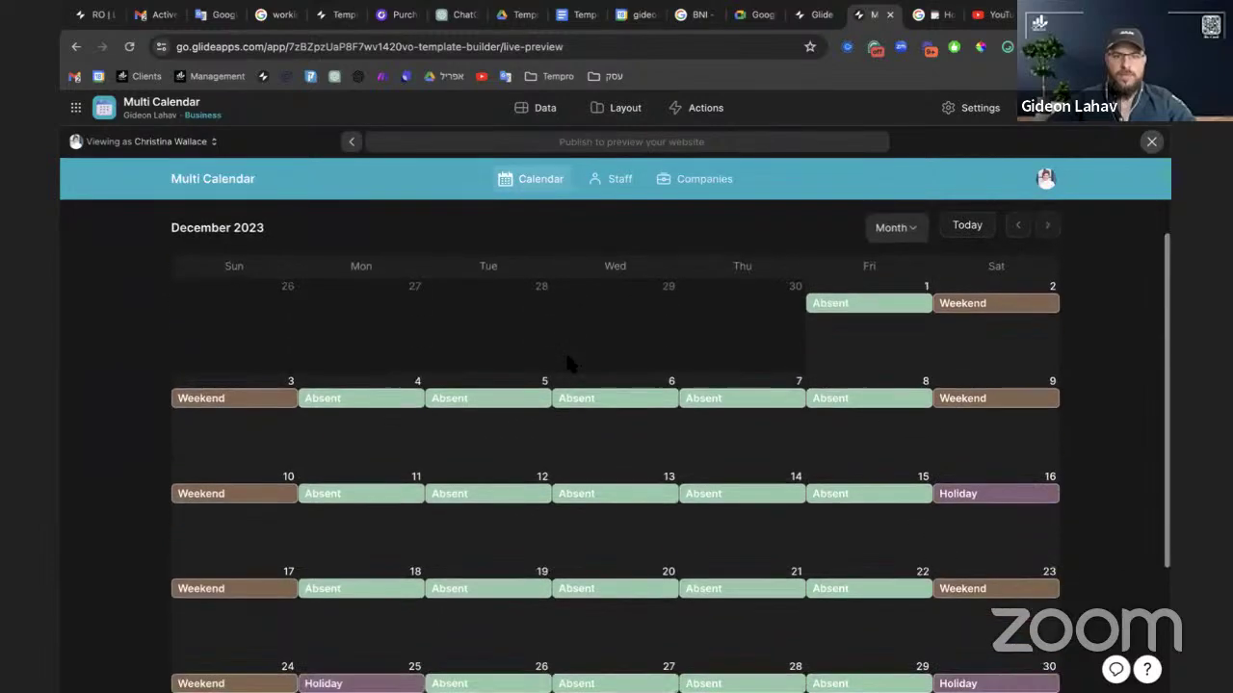
{"action": "scroll", "coordinate": [577, 540], "scroll_direction": "down", "scroll_amount": 2}
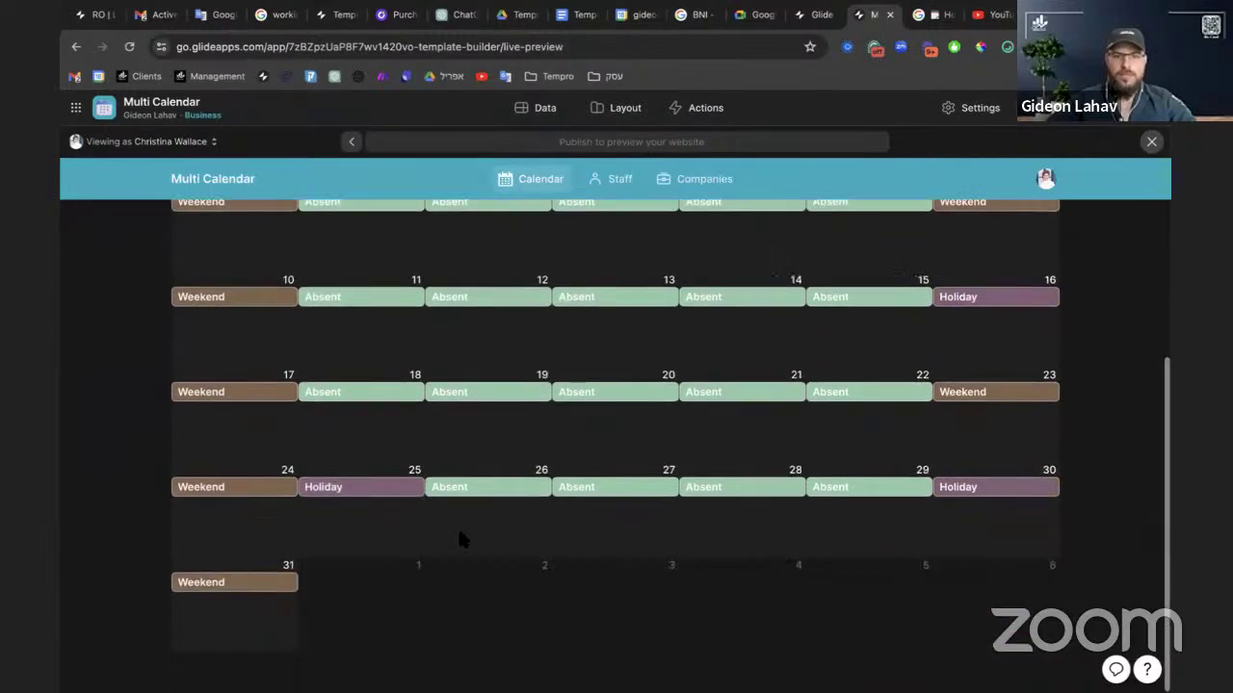
{"action": "scroll", "coordinate": [426, 487], "scroll_direction": "up", "scroll_amount": 4}
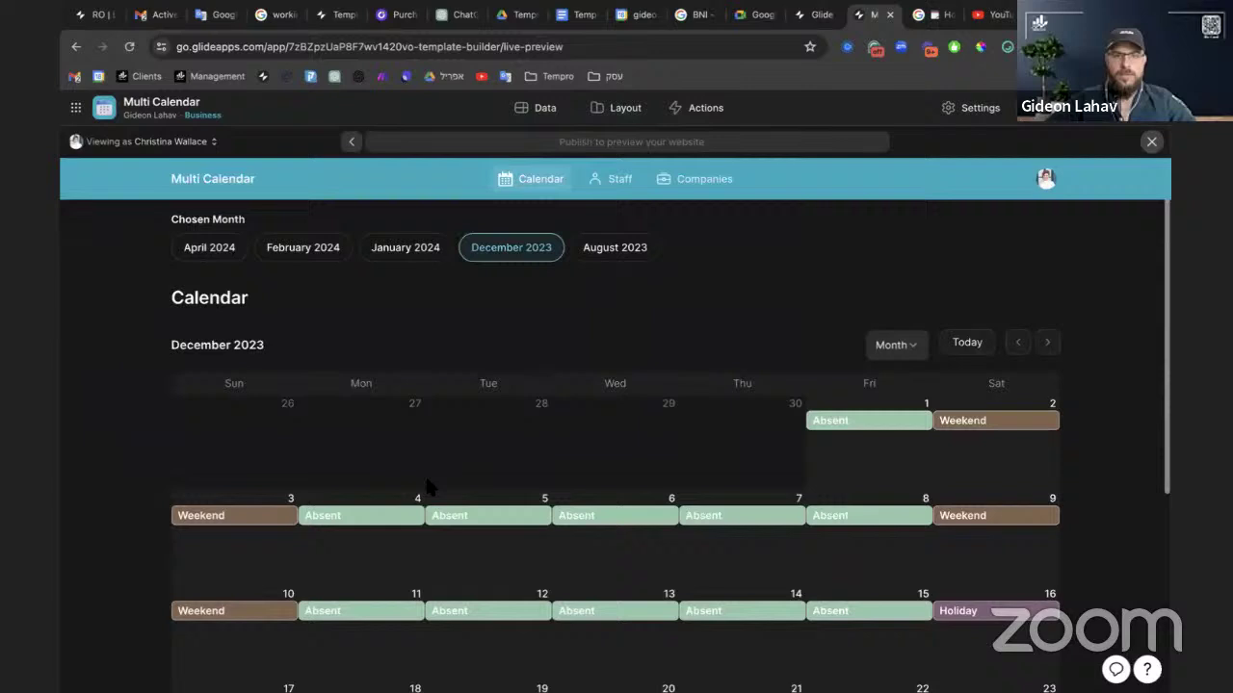
{"action": "left_click", "coordinate": [616, 253]}
{"action": "scroll", "coordinate": [671, 429], "scroll_direction": "down", "scroll_amount": 4}
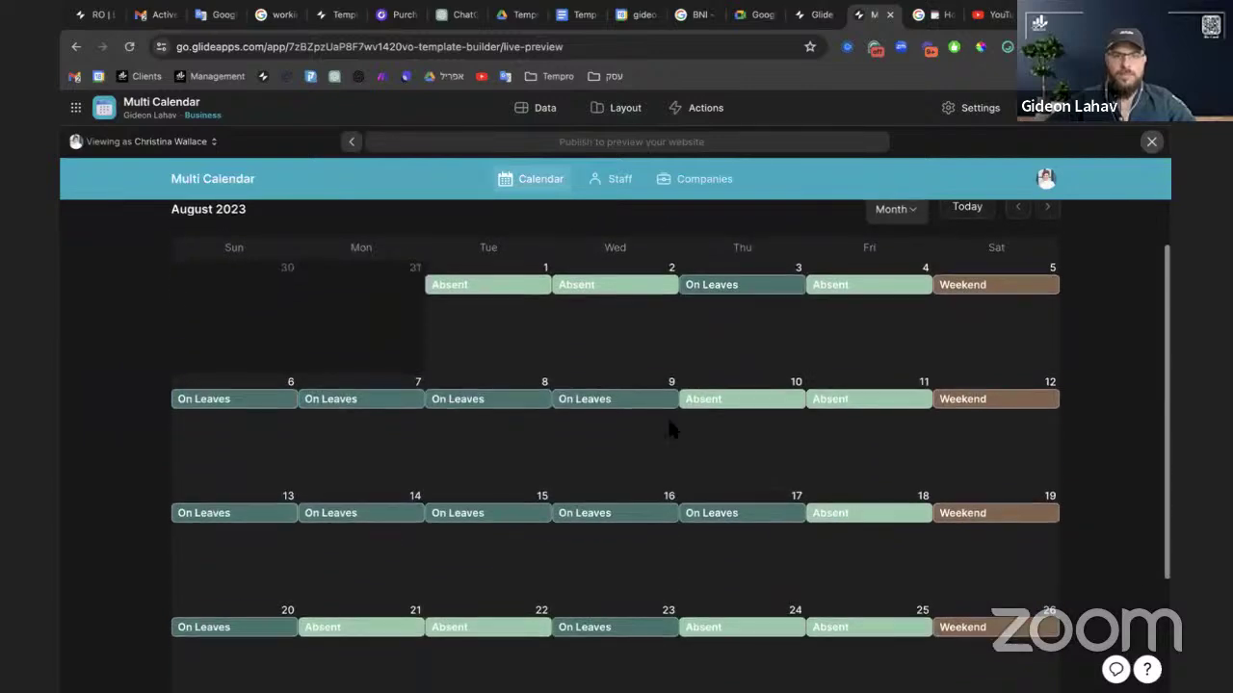
{"action": "scroll", "coordinate": [672, 438], "scroll_direction": "up", "scroll_amount": 4}
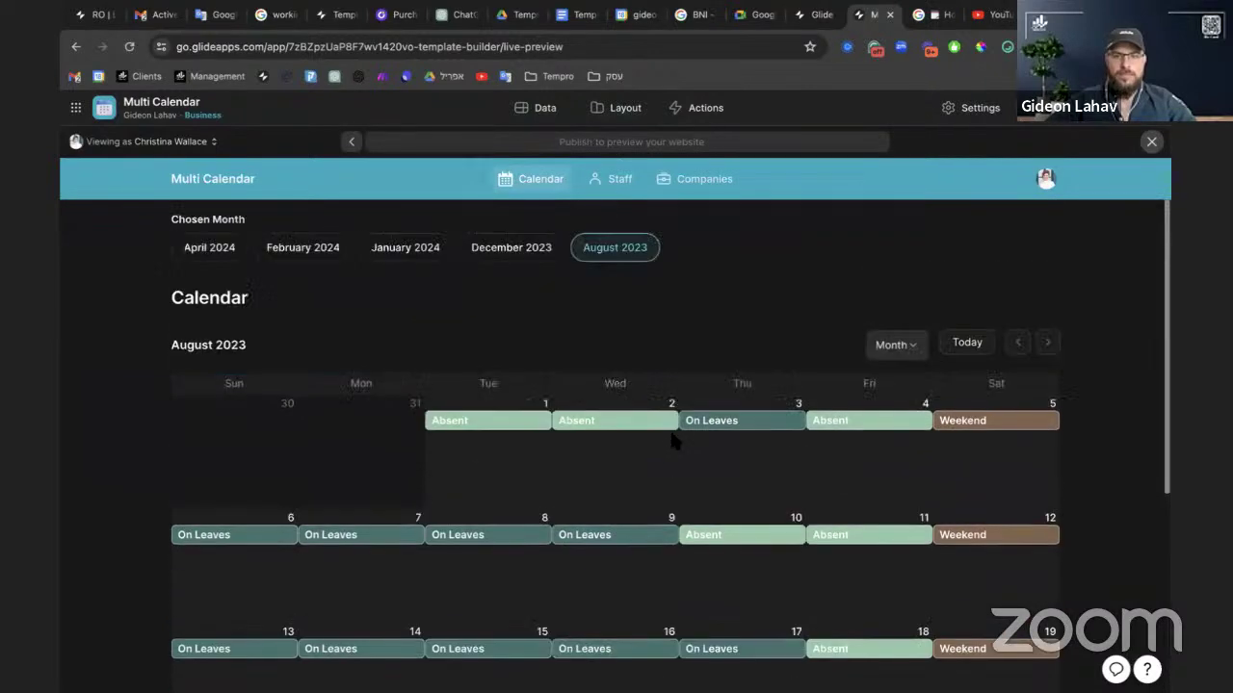
Examine the Helper Table for Calendar's Day and month Format, Day name and Weekends columns across all days
{"action": "left_click", "coordinate": [542, 108]}
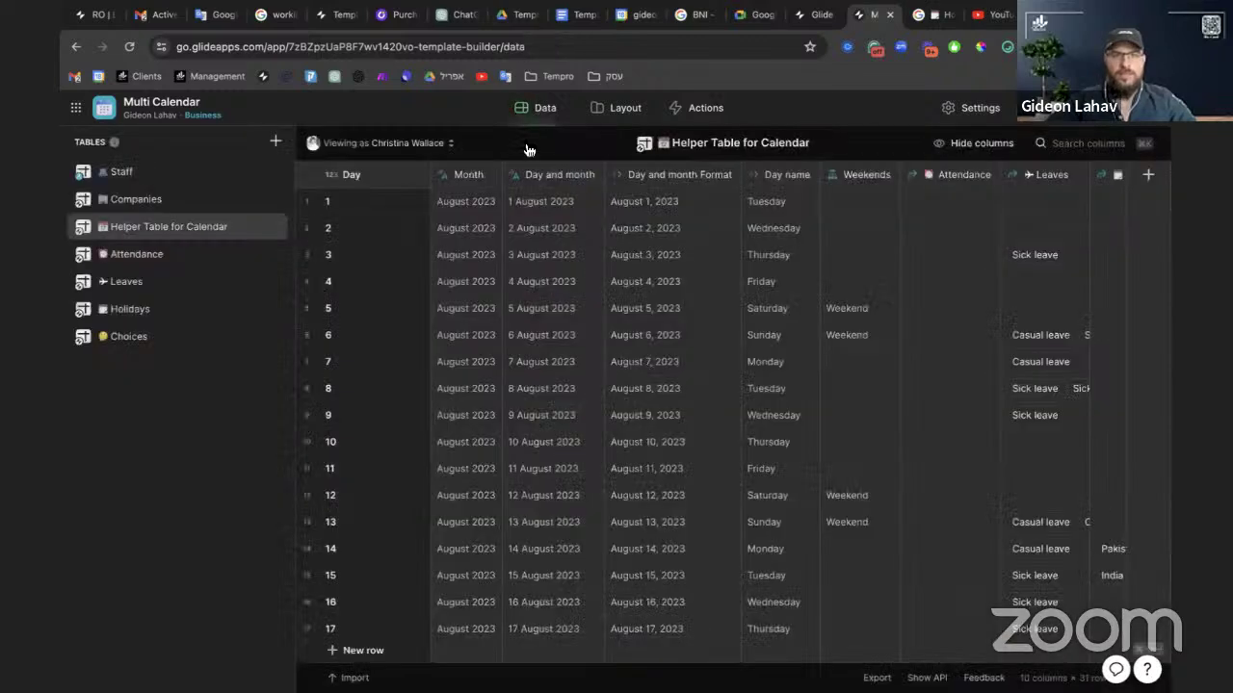
{"action": "scroll", "coordinate": [918, 304], "scroll_direction": "right", "scroll_amount": 2}
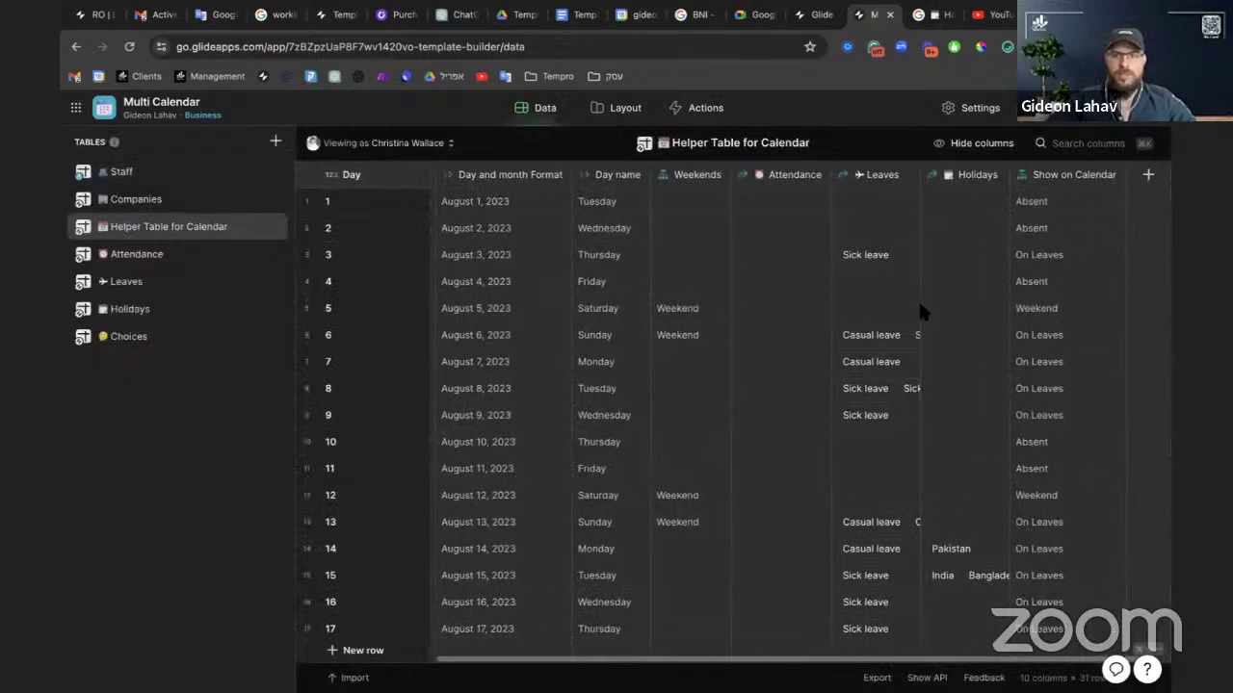
{"action": "scroll", "coordinate": [918, 306], "scroll_direction": "left", "scroll_amount": 3}
{"action": "left_click", "coordinate": [706, 201]}
{"action": "left_click", "coordinate": [706, 468], "text": "shift"}
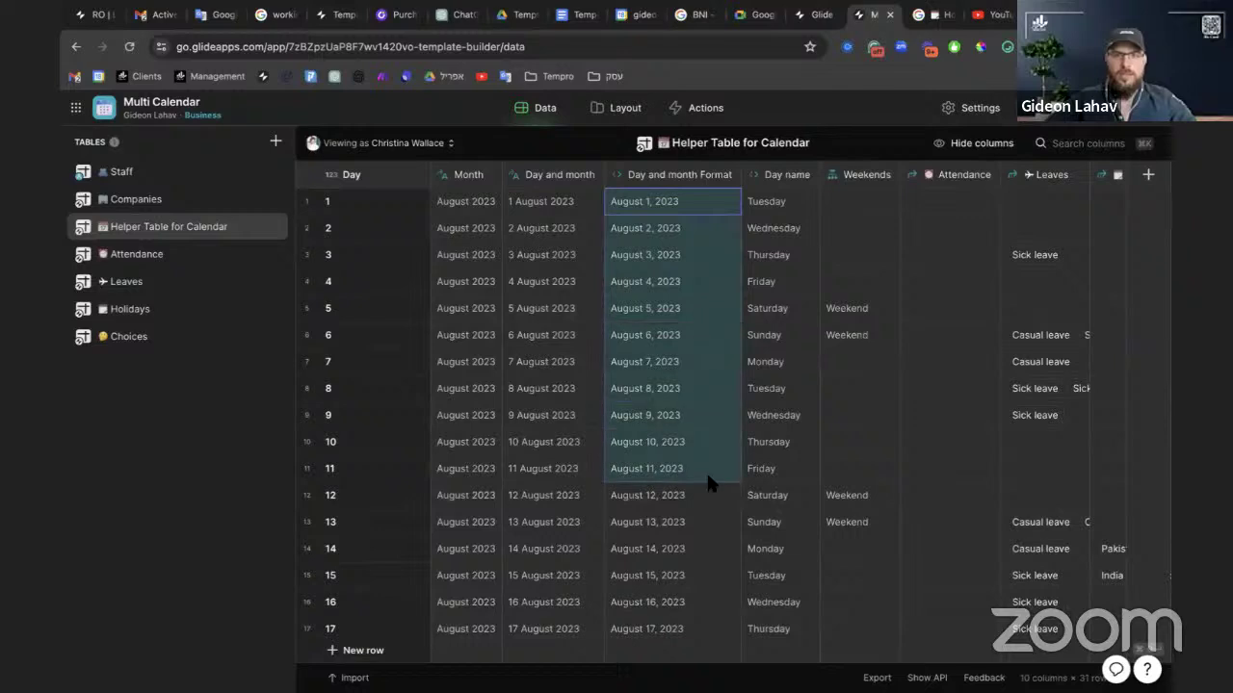
{"action": "left_click_drag", "start_coordinate": [773, 224], "coordinate": [776, 445]}
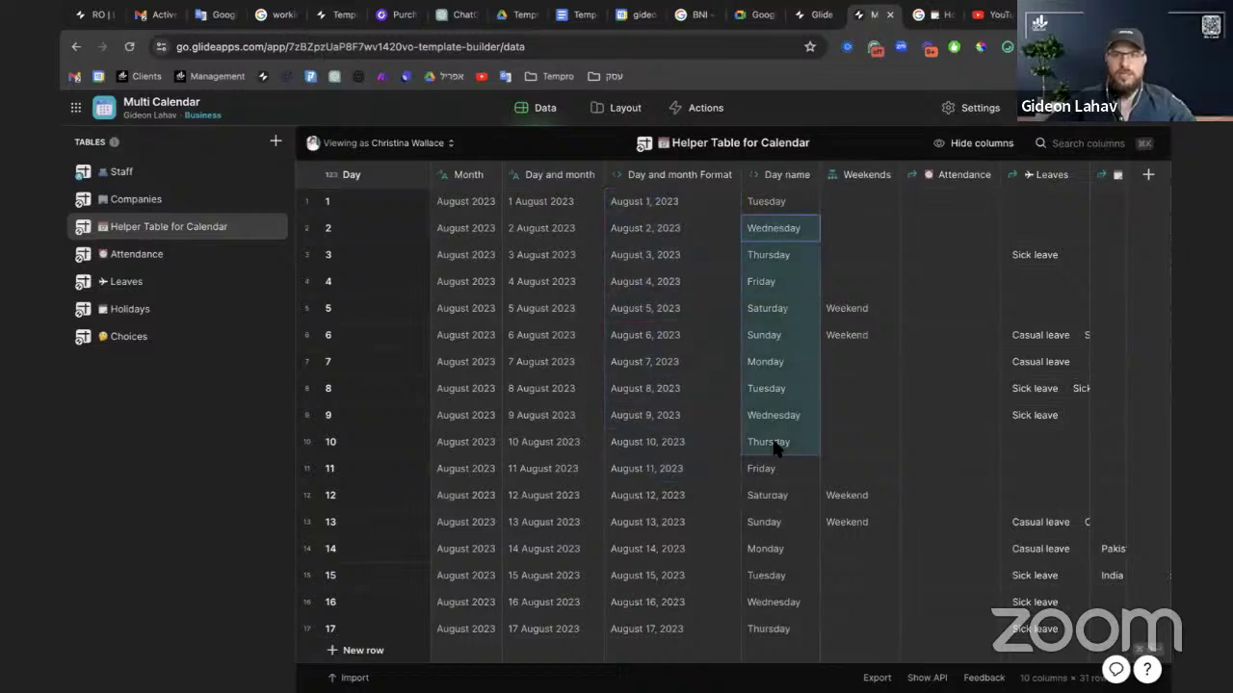
{"action": "scroll", "coordinate": [772, 436], "scroll_direction": "right", "scroll_amount": 3}
{"action": "left_click_drag", "start_coordinate": [688, 316], "coordinate": [688, 334]}
{"action": "scroll", "coordinate": [685, 334], "scroll_direction": "down", "scroll_amount": 4}
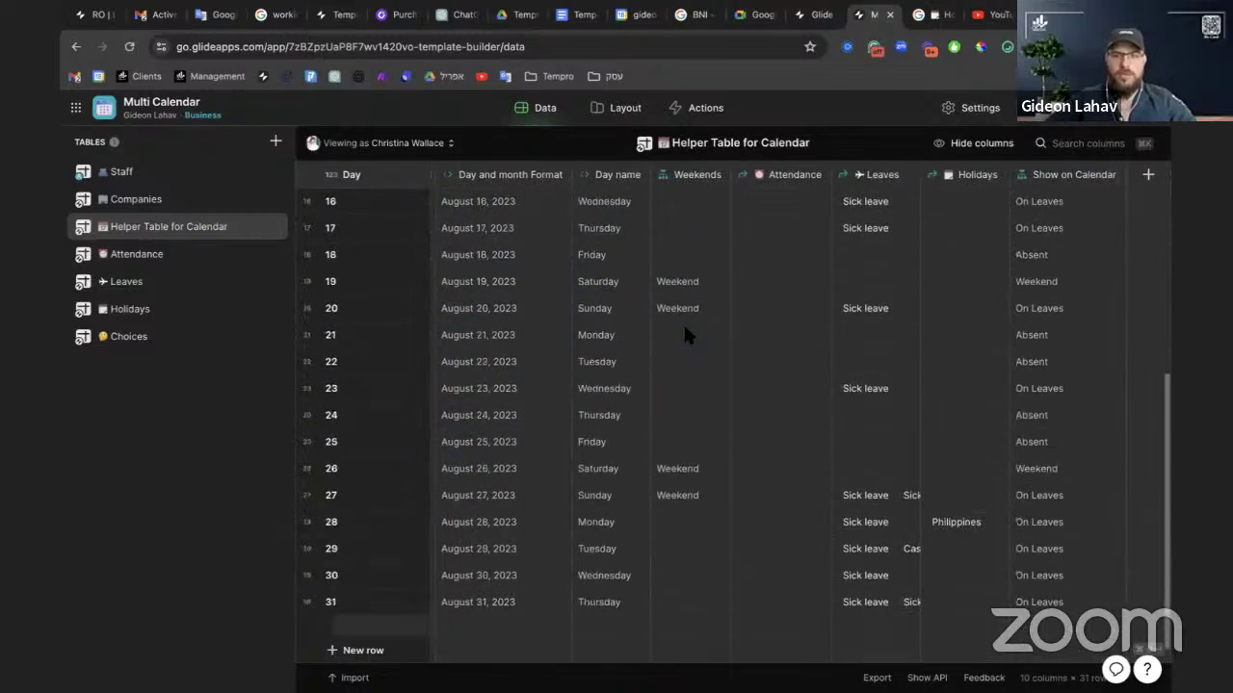
{"action": "scroll", "coordinate": [685, 333], "scroll_direction": "up", "scroll_amount": 4}
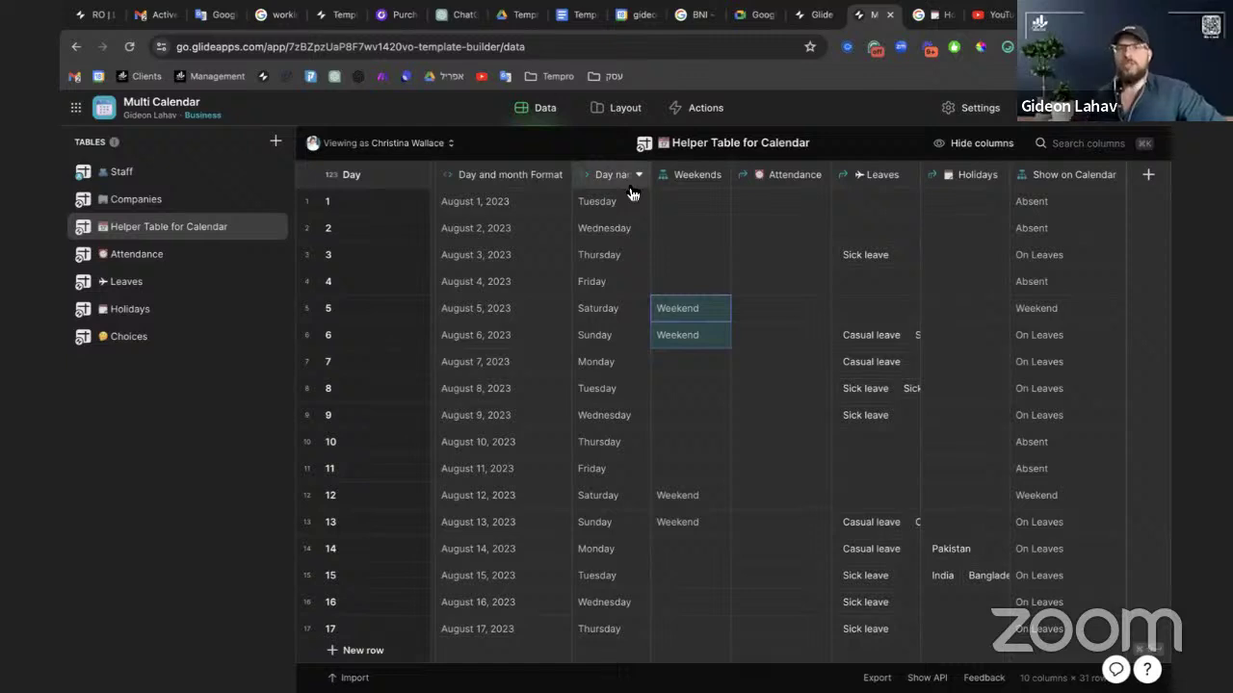
Examine the calendar's built-in month and navigation header row in the full-size layout preview
{"action": "left_click", "coordinate": [619, 108]}
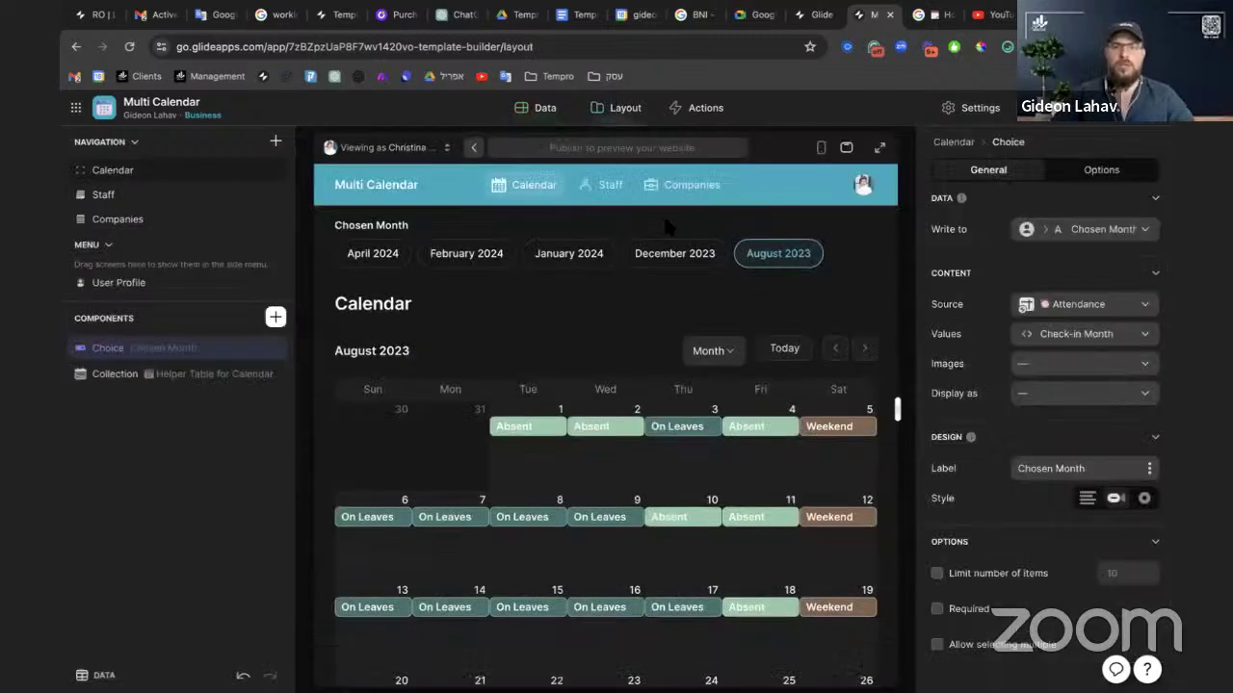
{"action": "left_click", "coordinate": [881, 147]}
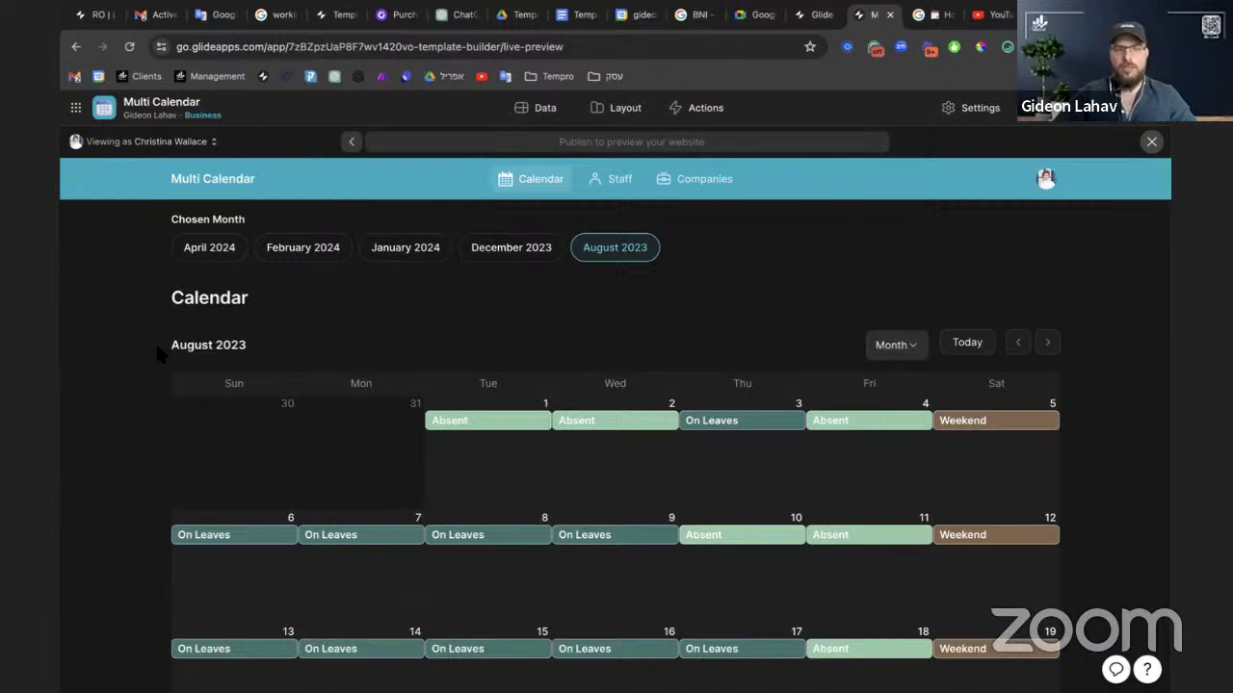
{"action": "left_click_drag", "start_coordinate": [160, 355], "coordinate": [1115, 336]}
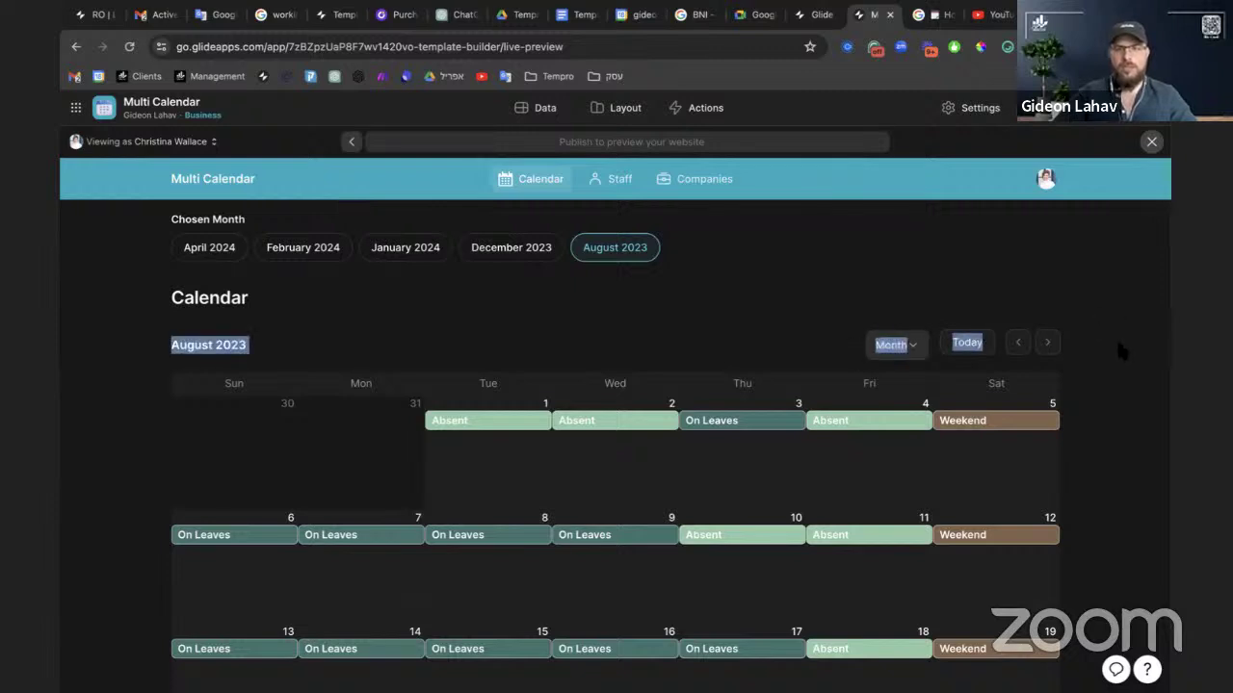
{"action": "left_click", "coordinate": [746, 328]}
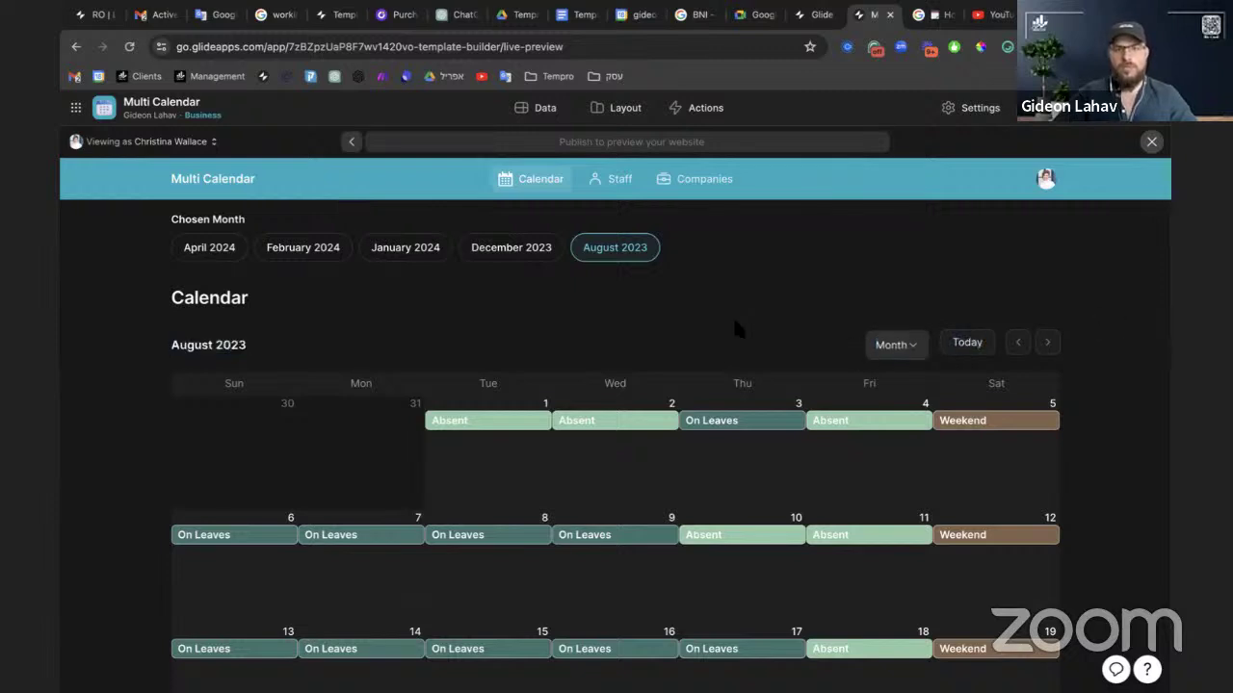
{"action": "left_click", "coordinate": [1153, 140]}
Set the calendar collection's title to the user profile's Chosen Month IFE column
{"action": "left_click", "coordinate": [144, 376]}
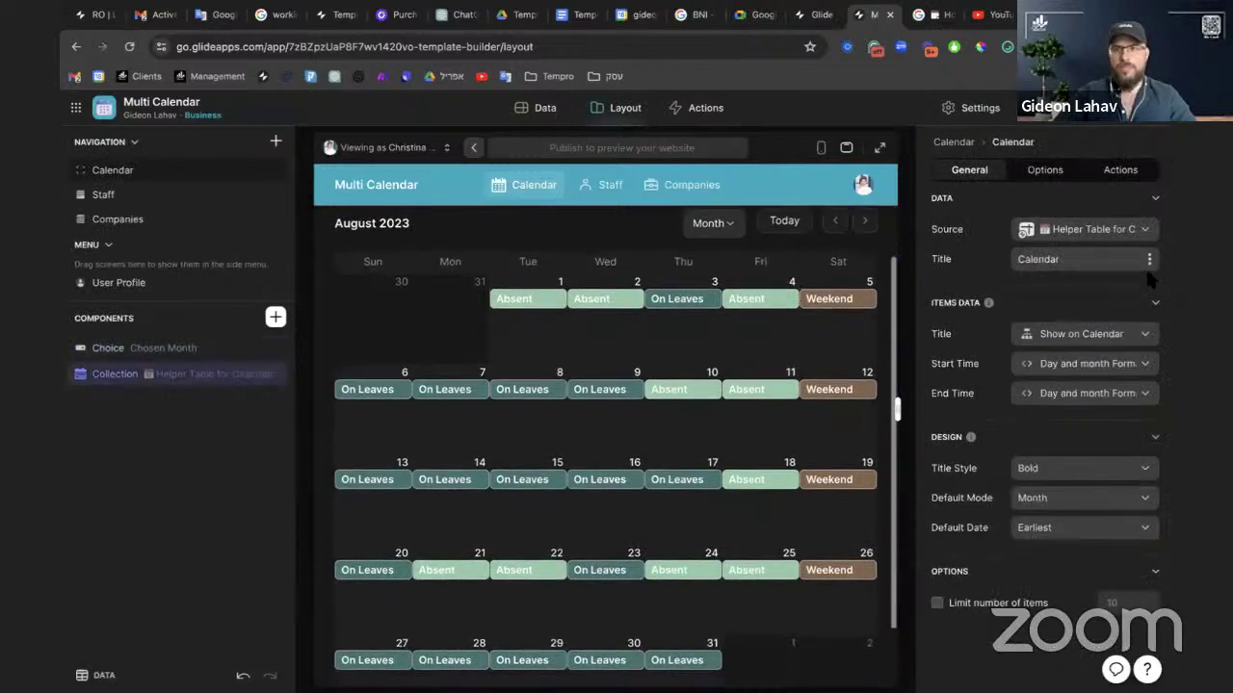
{"action": "left_click", "coordinate": [1149, 259]}
{"action": "mouse_move", "coordinate": [1098, 347]}
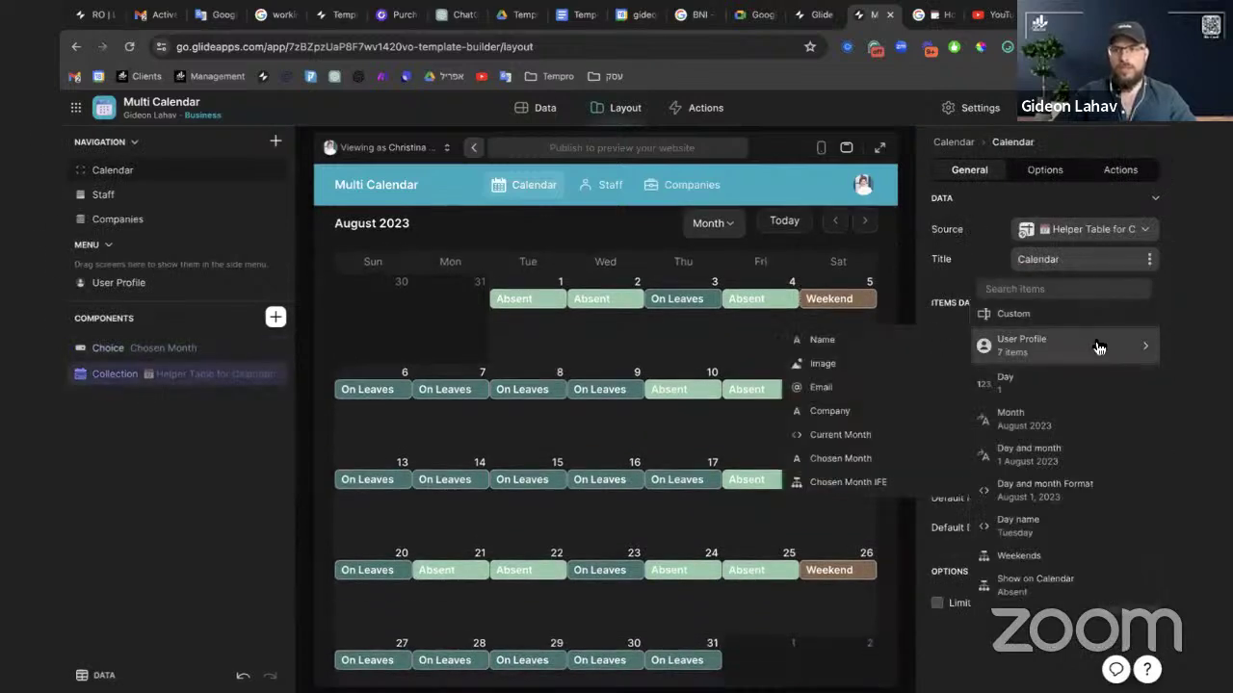
{"action": "left_click", "coordinate": [867, 483]}
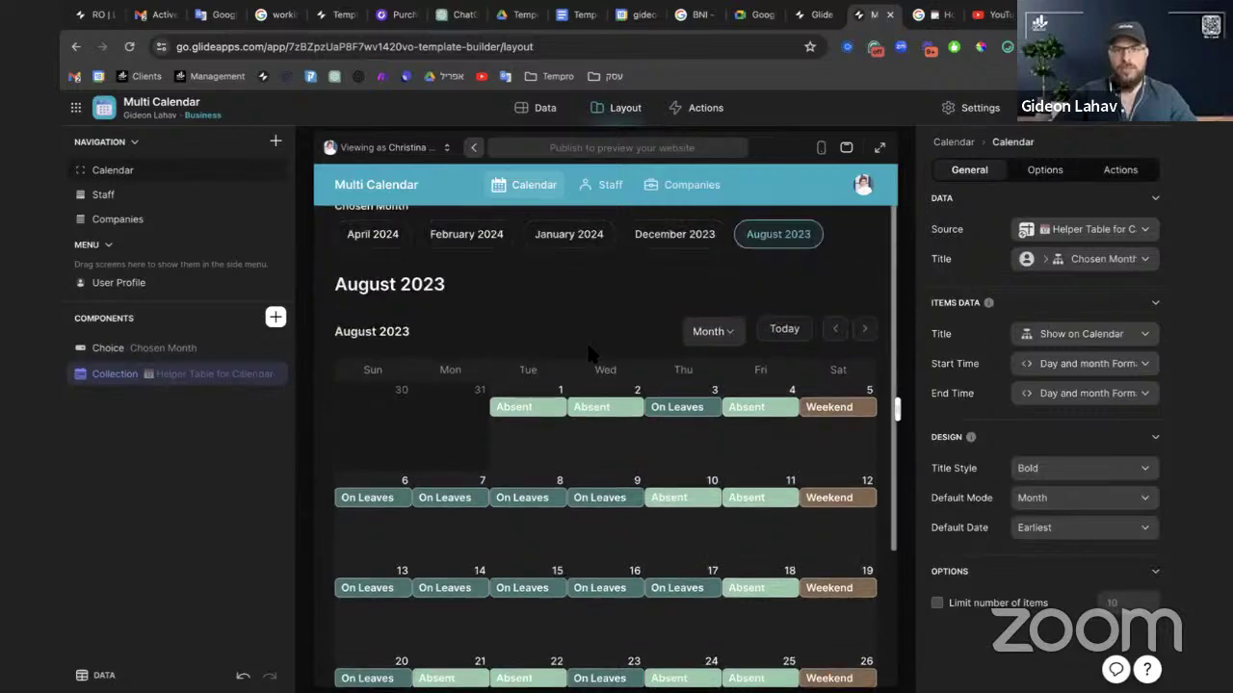
{"action": "scroll", "coordinate": [592, 355], "scroll_direction": "up", "scroll_amount": 1}
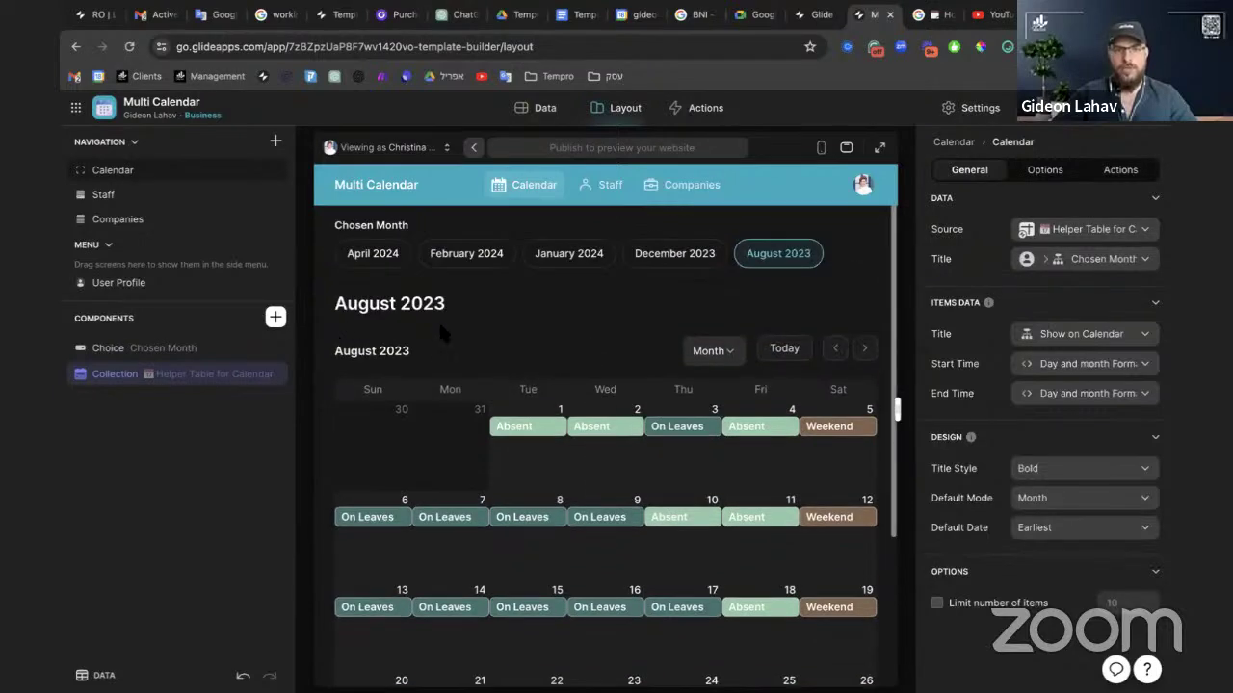
Inspect the calendar's month and navigation header row with the developer tools docked below the page, and get its class attribute
{"action": "right_click", "coordinate": [845, 257]}
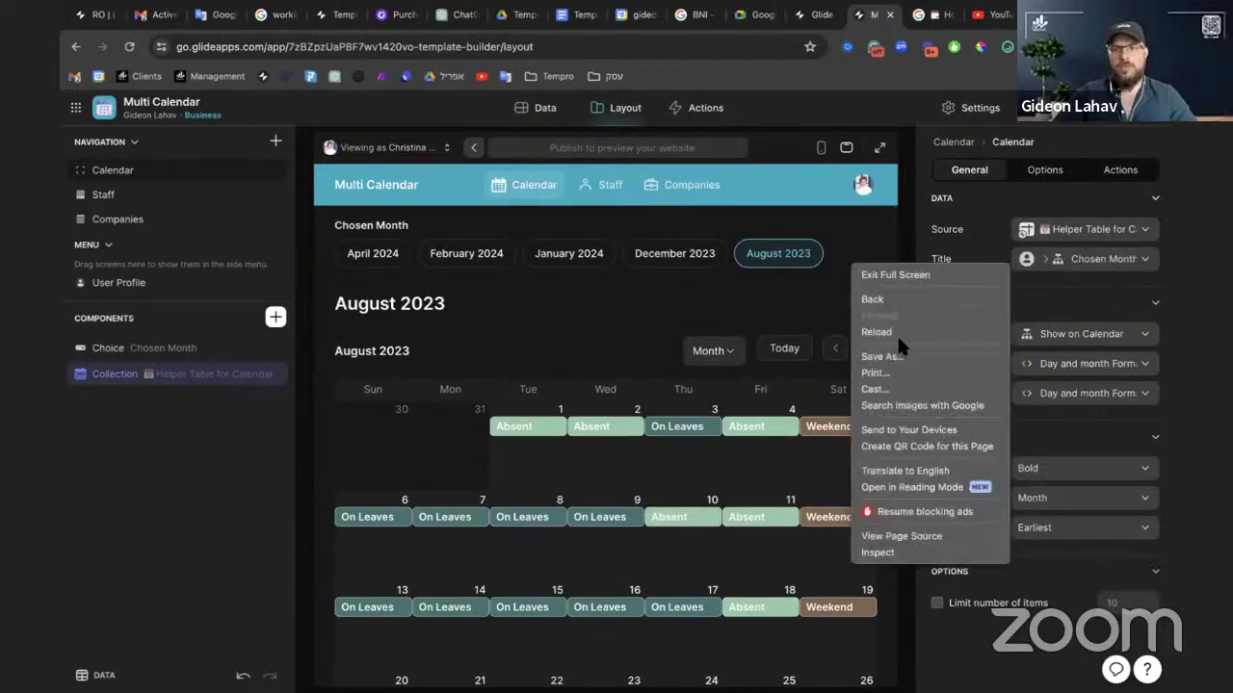
{"action": "left_click", "coordinate": [867, 558]}
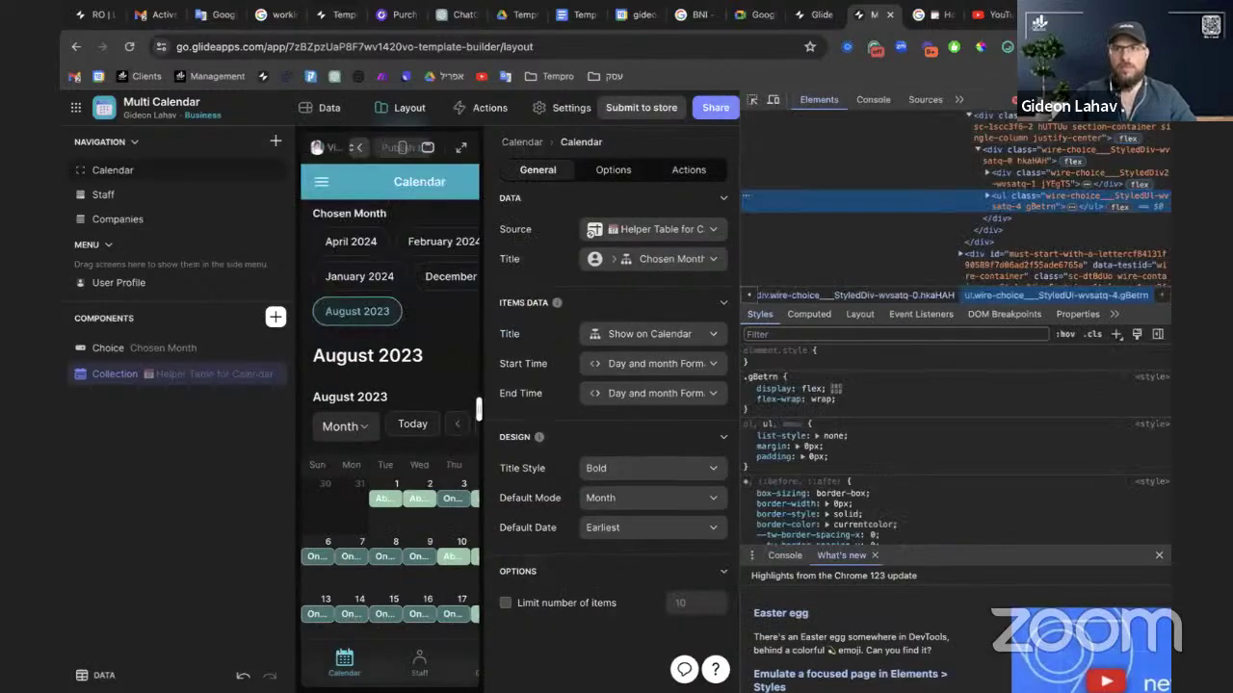
{"action": "left_click", "coordinate": [1146, 99]}
{"action": "left_click", "coordinate": [1134, 120]}
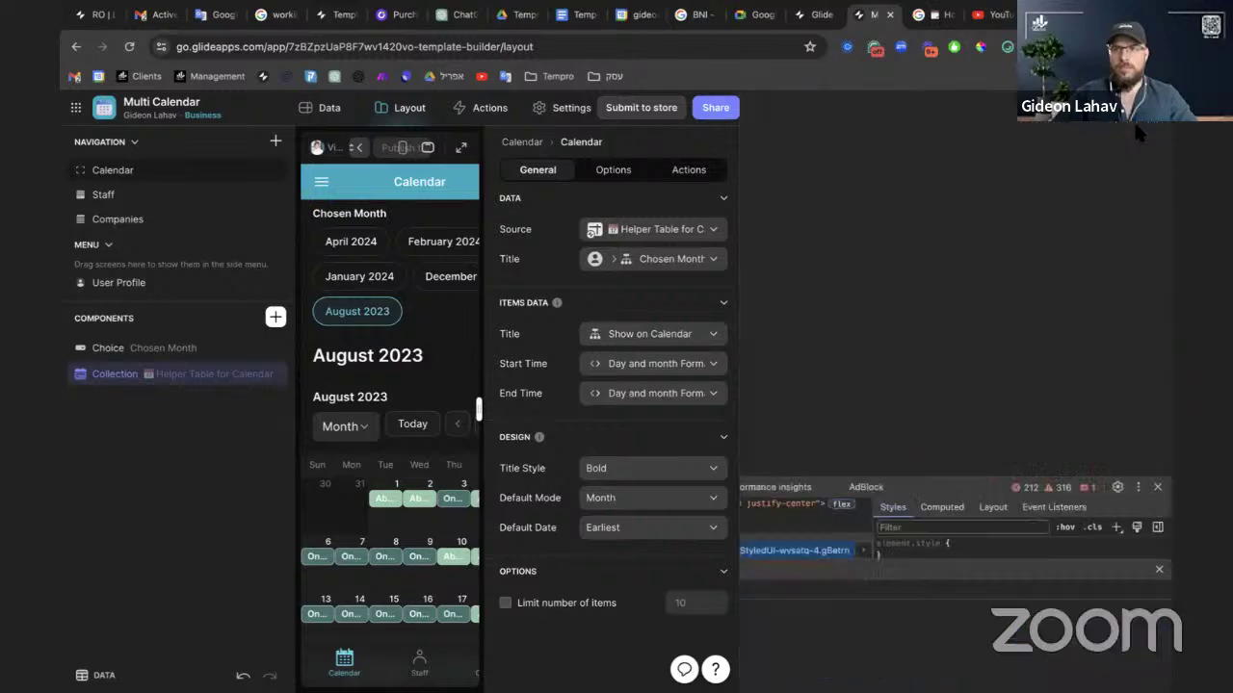
{"action": "left_click", "coordinate": [73, 486]}
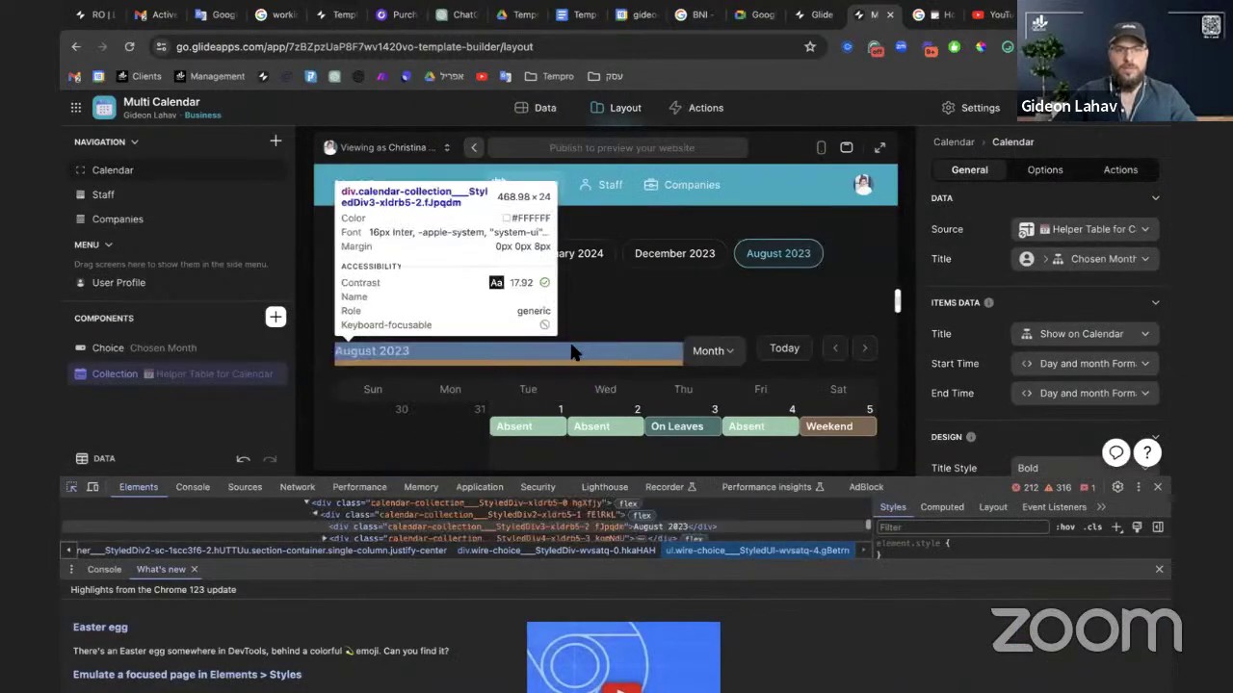
{"action": "left_click", "coordinate": [644, 334]}
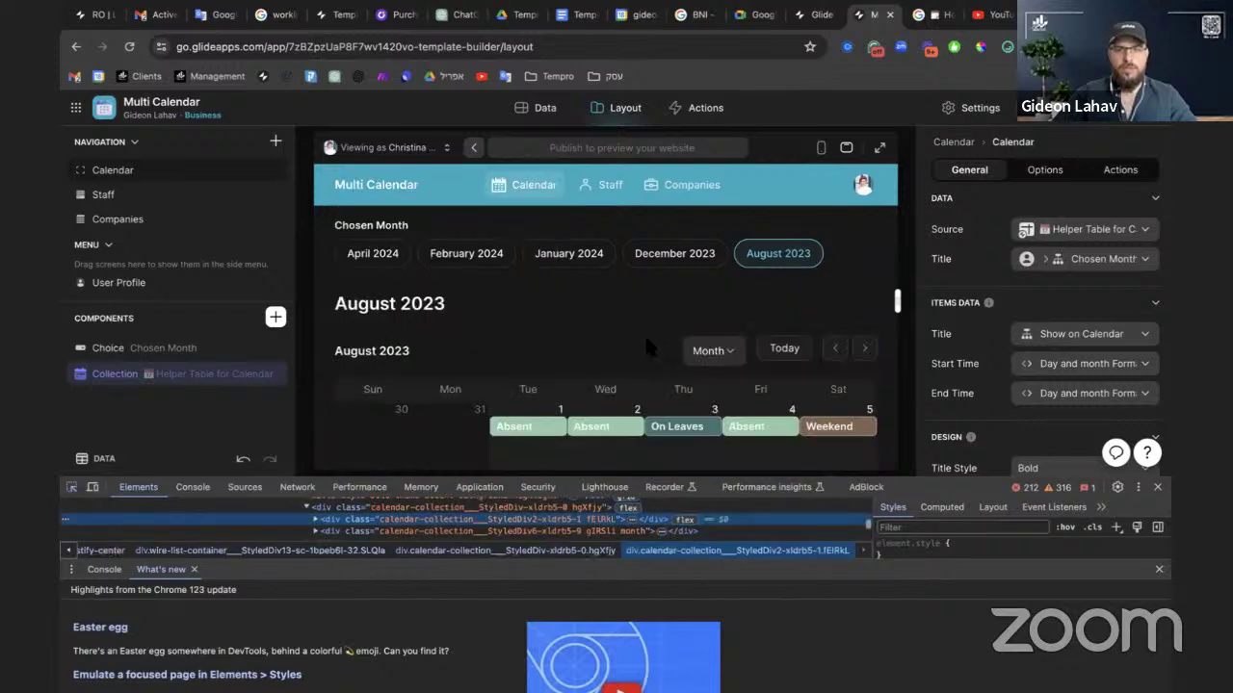
{"action": "key", "text": "Right"}
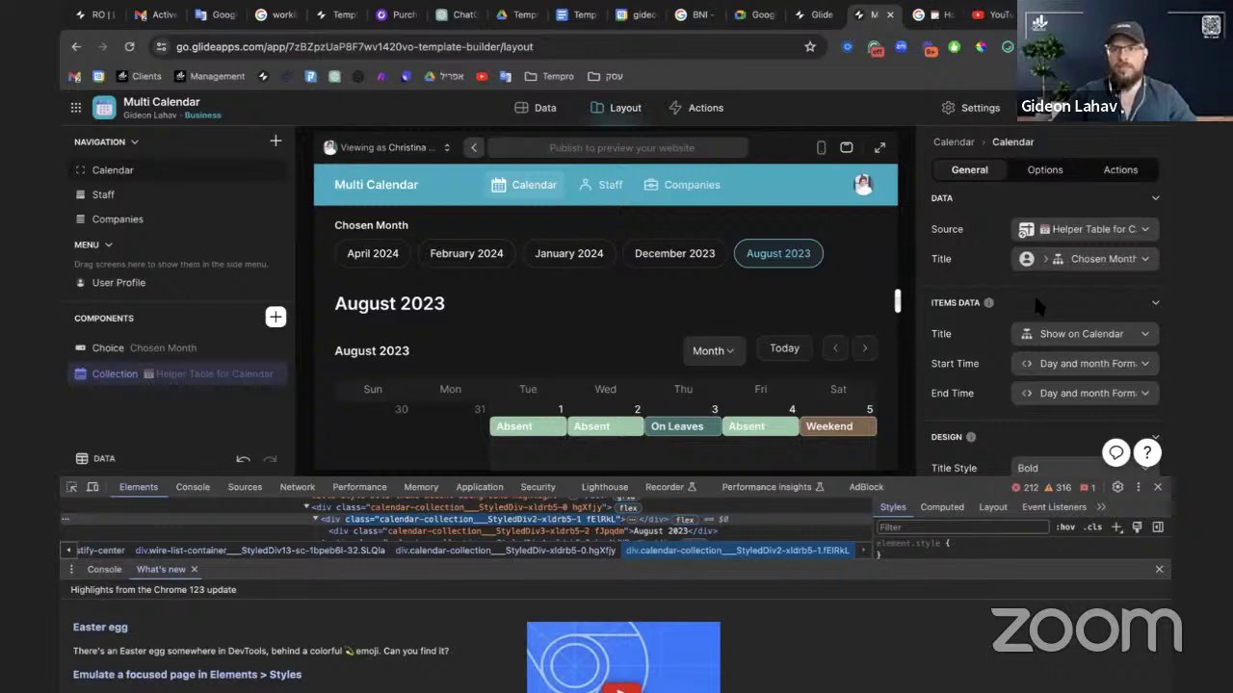
Ask ChatGPT in a new tab for CSS to hide the class "calendar-collection___StyledDiv2-xldrb5-1 fEIRkL" and copy the generated code
{"action": "key", "text": "ctrl+t"}
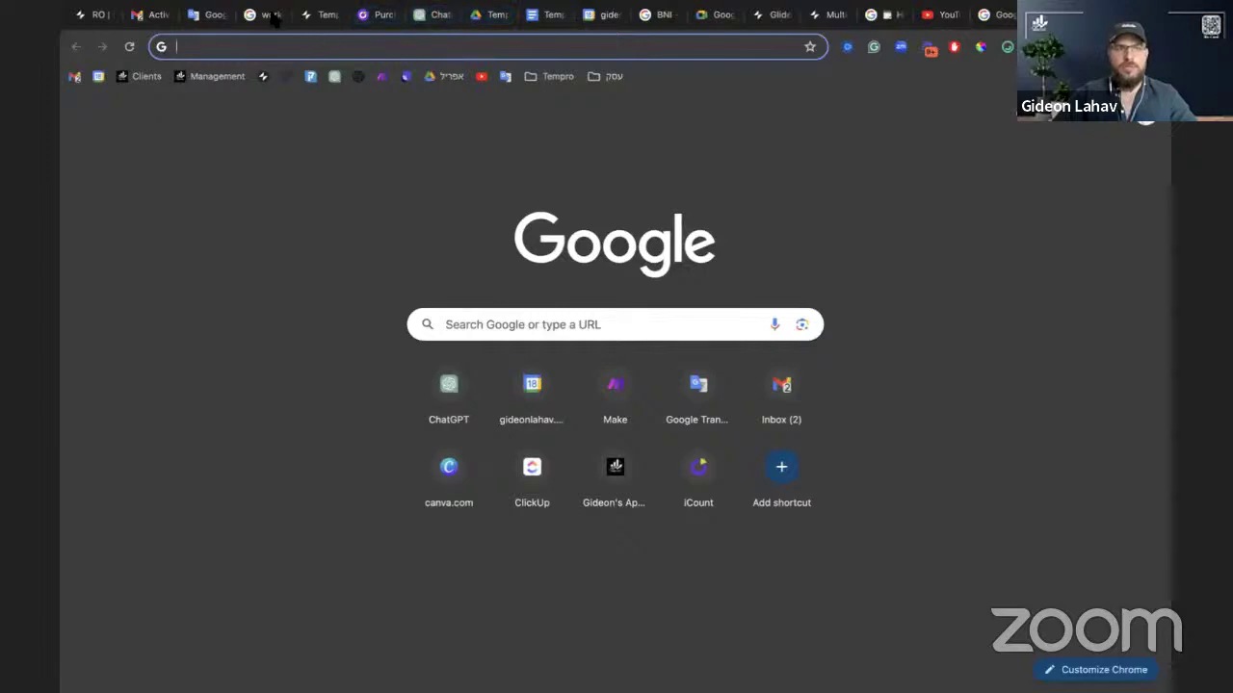
{"action": "left_click", "coordinate": [333, 78]}
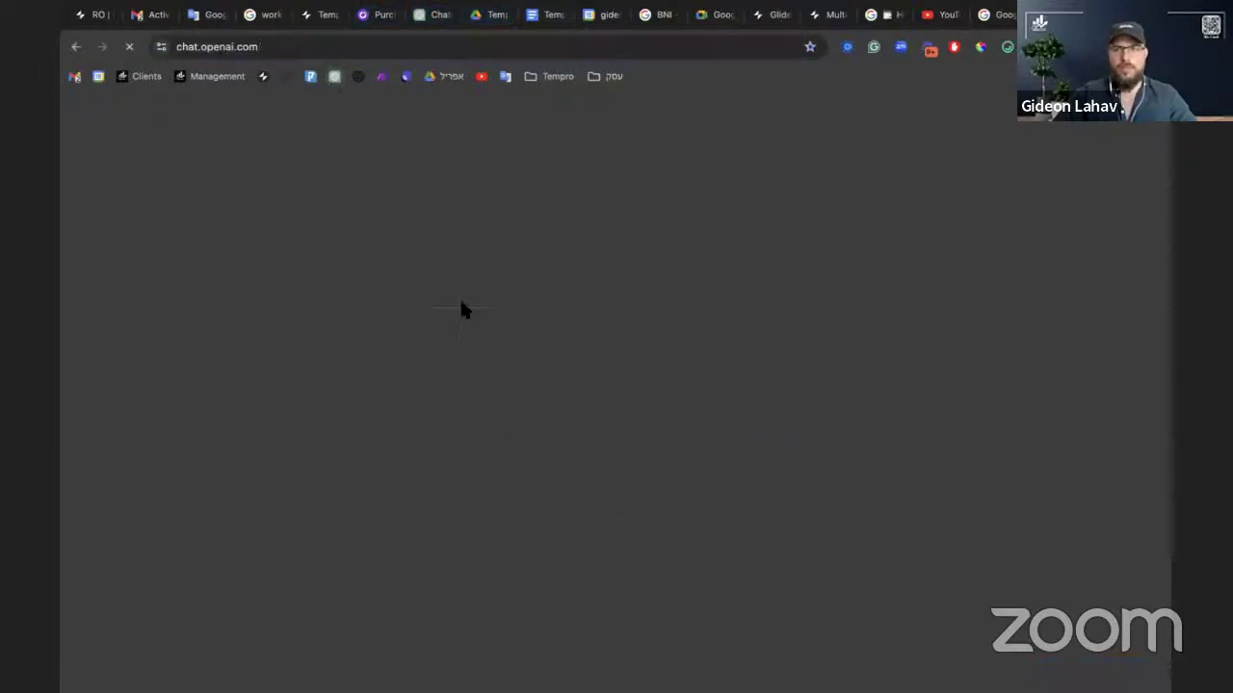
{"action": "type", "text": "give me CSS to hide this class"}
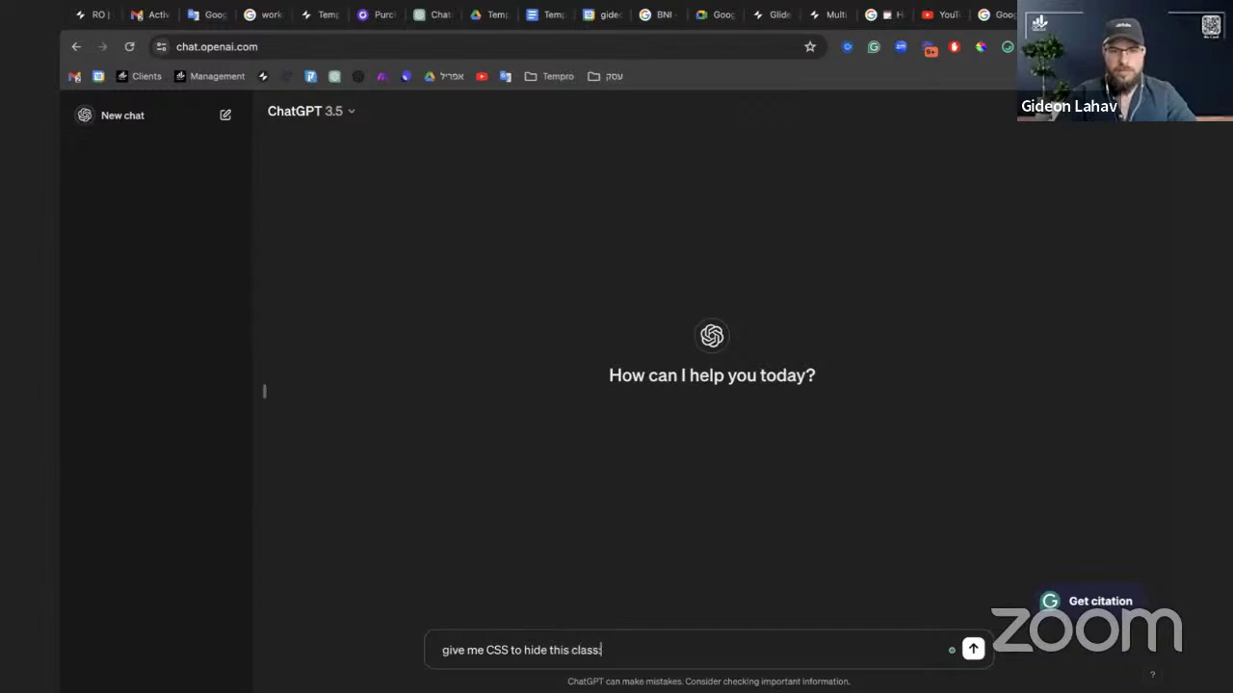
{"action": "type", "text": ":"}
{"action": "key", "text": "shift+Return"}
{"action": "key", "text": "shift+Return"}
{"action": "type", "text": "class=\"calendar-collection___StyledDiv2-xldrb5-1 fEIRkL\""}
{"action": "key", "text": "Return"}
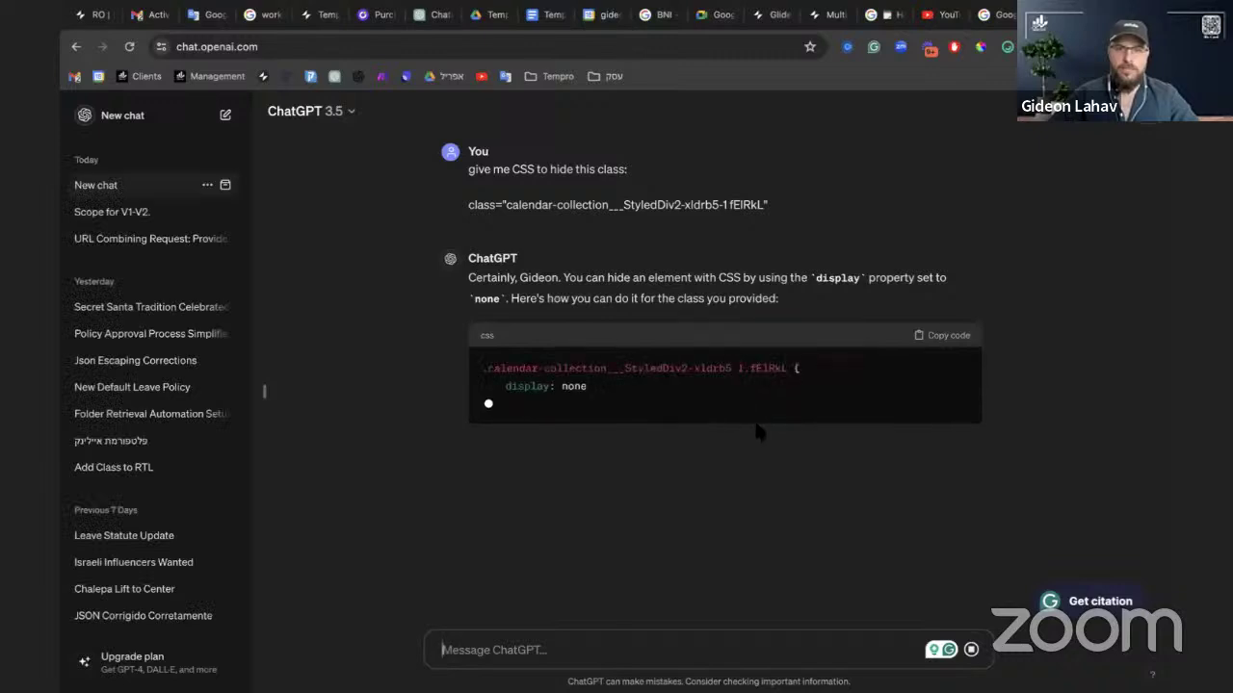
{"action": "left_click", "coordinate": [941, 343]}
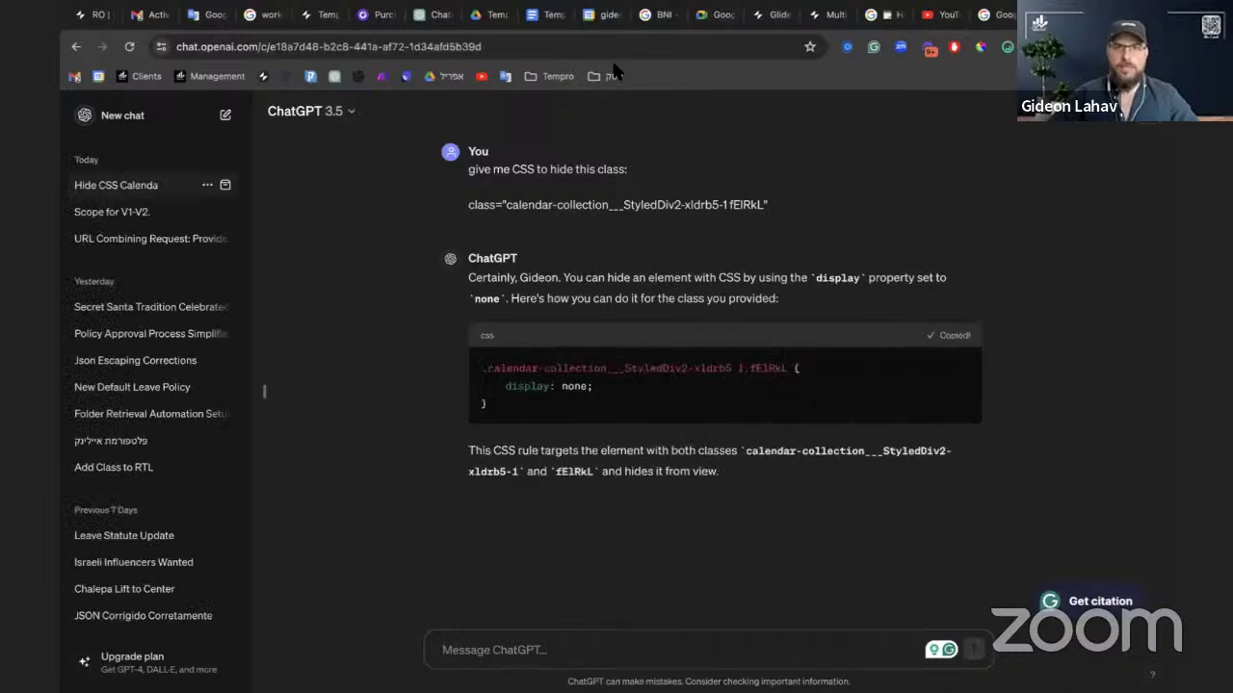
Back in Glide, close the developer tools, paste the copied rule into the Appearance settings' custom CSS and enable Use compiled CSS
{"action": "left_click", "coordinate": [819, 15]}
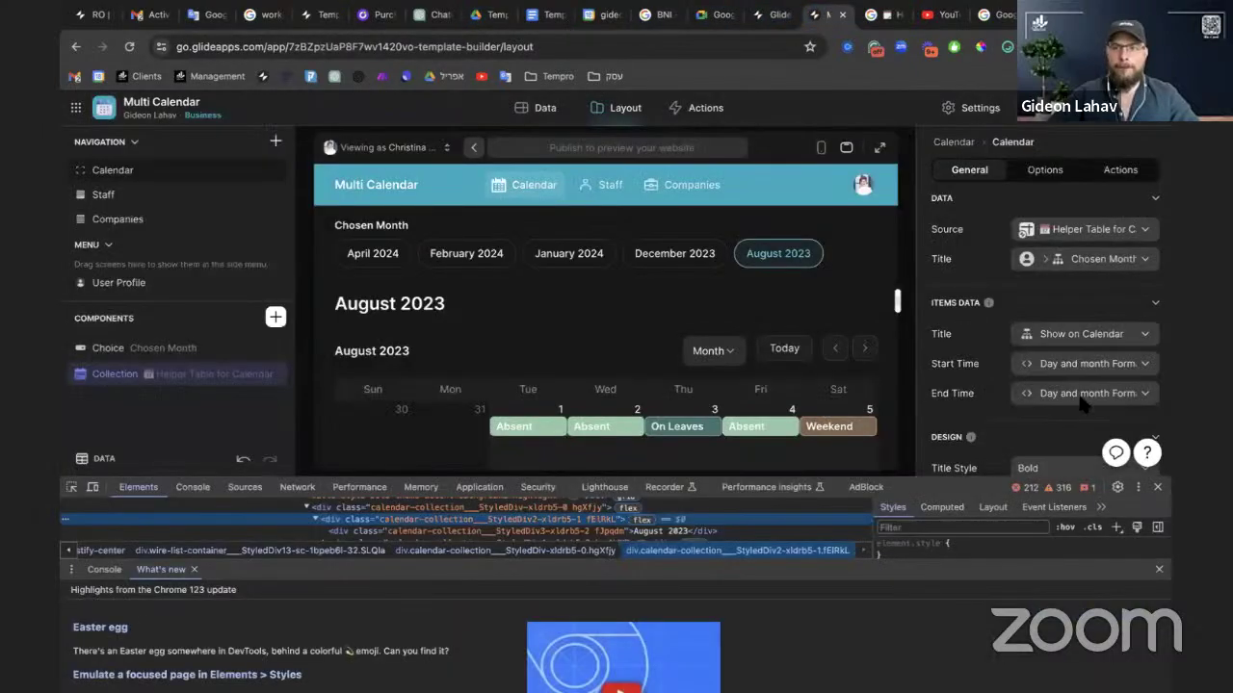
{"action": "left_click", "coordinate": [1158, 487]}
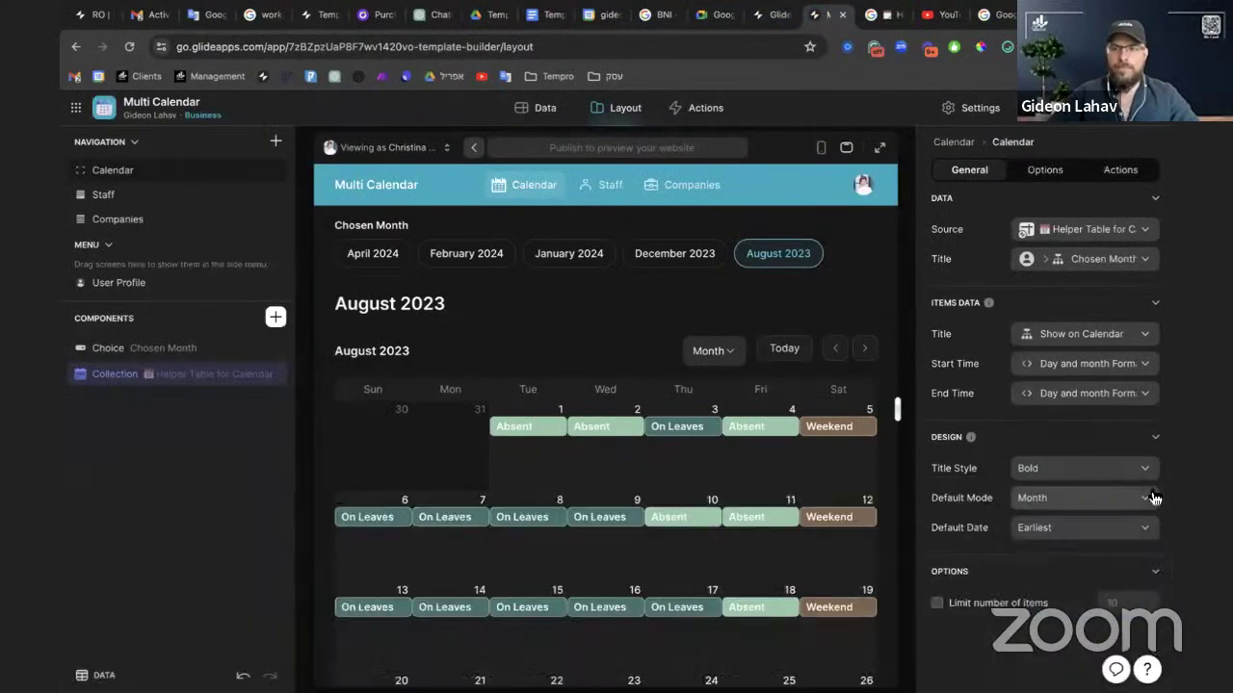
{"action": "left_click", "coordinate": [988, 113]}
{"action": "left_click", "coordinate": [740, 266]}
{"action": "scroll", "coordinate": [997, 491], "scroll_direction": "down", "scroll_amount": 3}
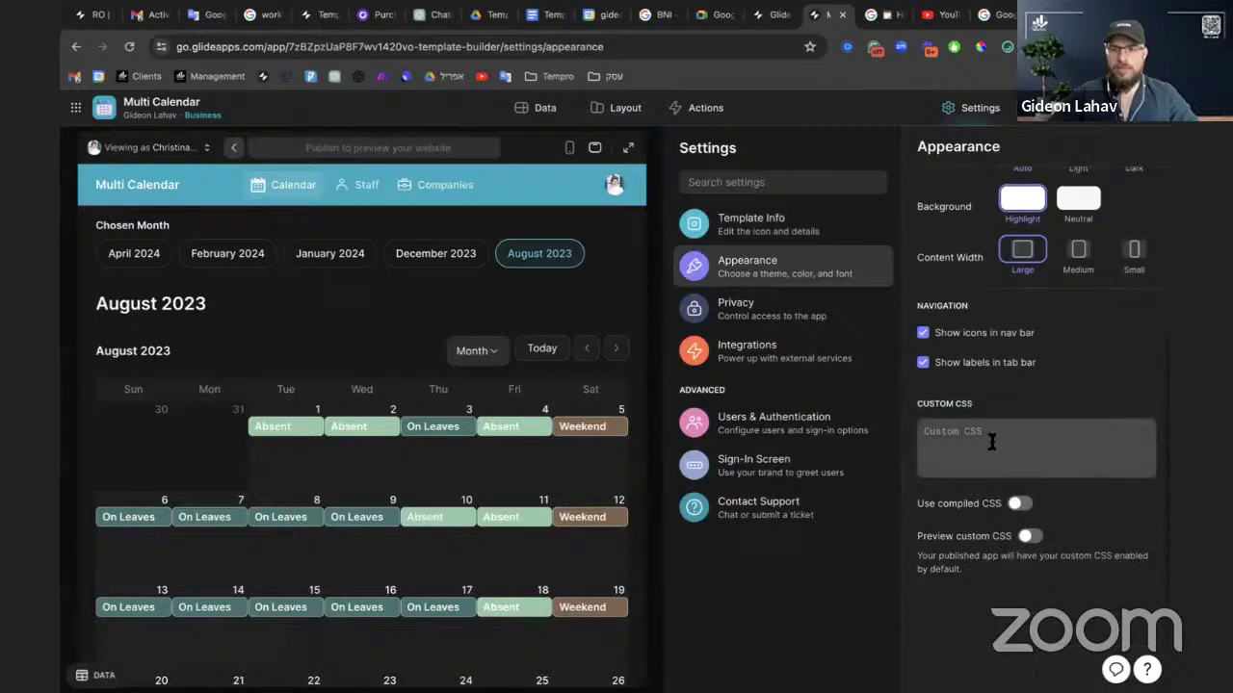
{"action": "key", "text": "ctrl+v"}
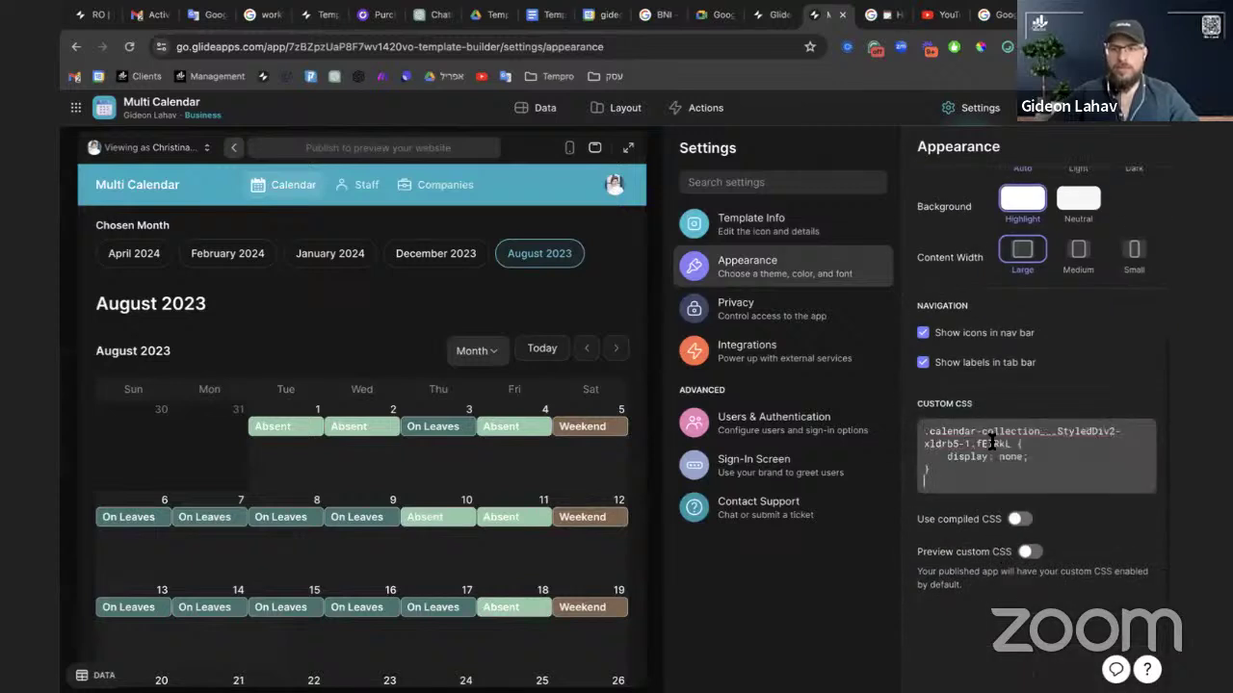
{"action": "left_click", "coordinate": [1018, 520]}
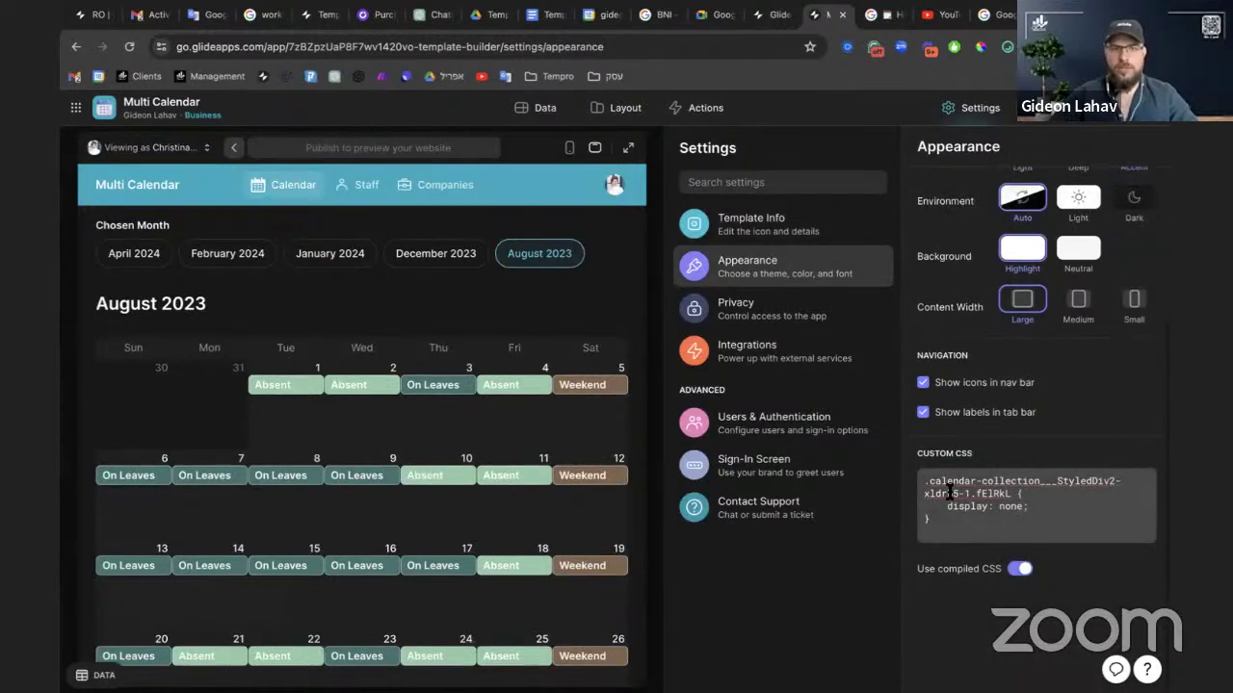
Test the month chips in the full-size preview by choosing April 2024, February 2024, January 2024, December 2023 and August 2023
{"action": "left_click", "coordinate": [628, 147]}
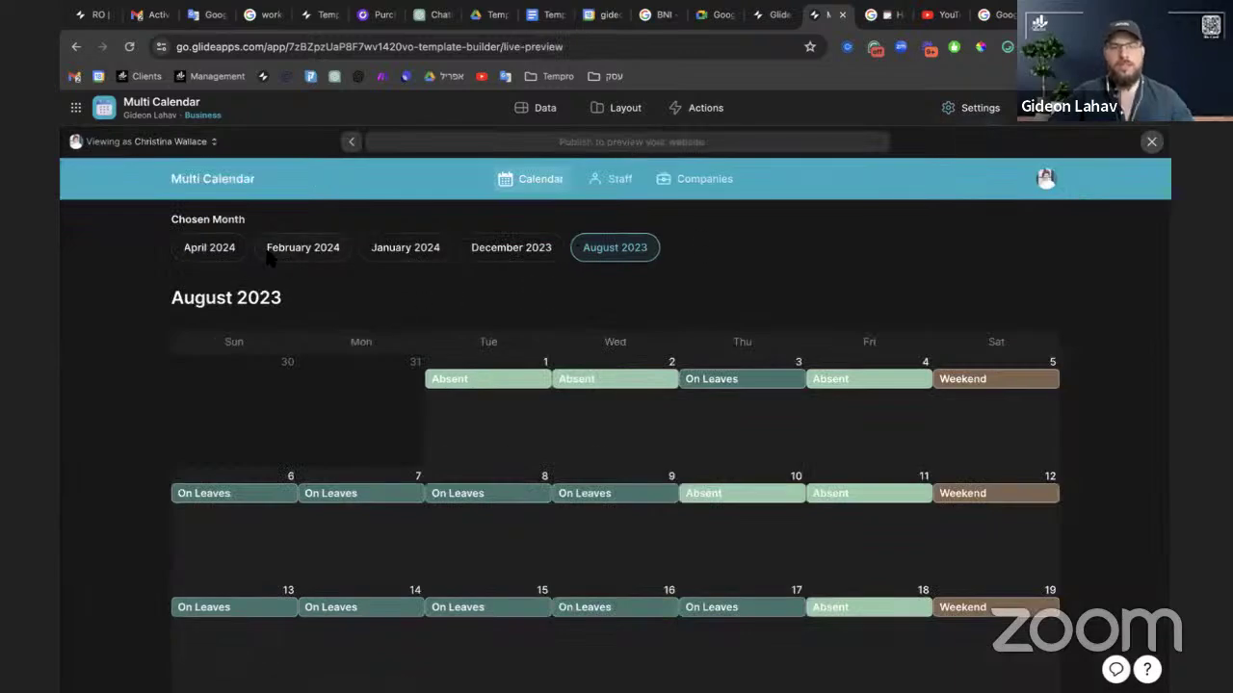
{"action": "left_click", "coordinate": [206, 256]}
{"action": "left_click", "coordinate": [287, 266]}
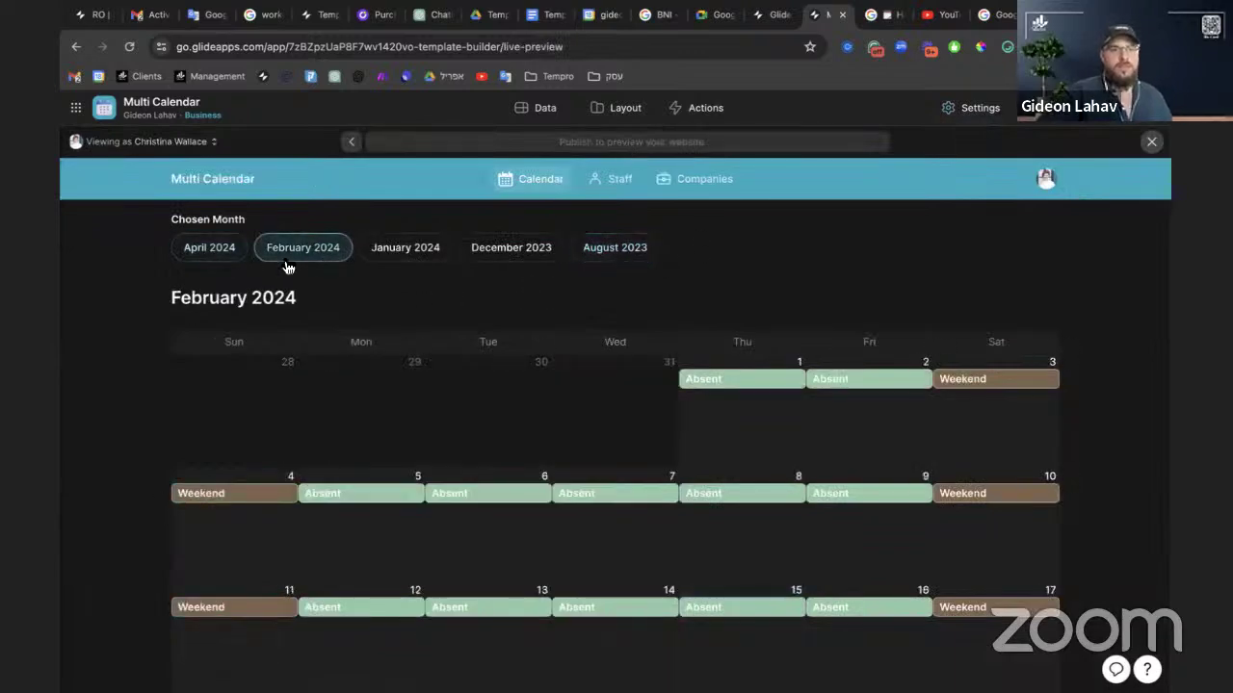
{"action": "left_click", "coordinate": [381, 260]}
{"action": "left_click", "coordinate": [488, 258]}
{"action": "left_click", "coordinate": [597, 258]}
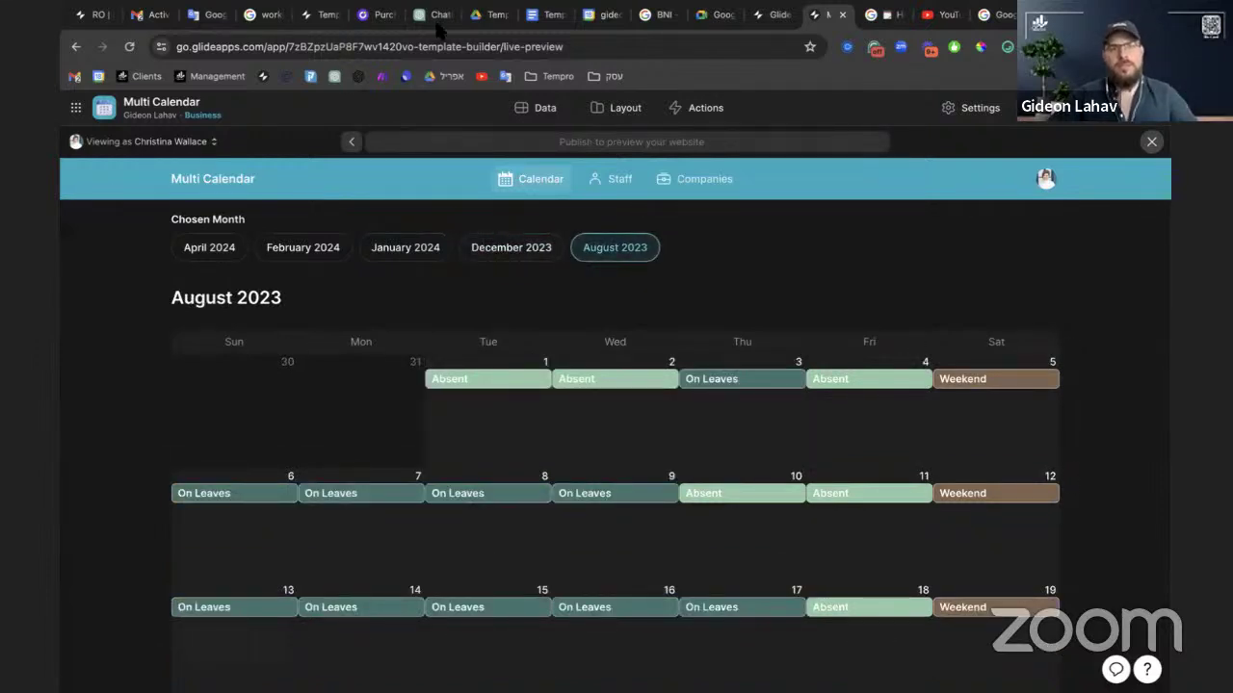
View the edit form of the 2 August 2023 calendar entry, dismiss it and leave the full-size preview
{"action": "left_click", "coordinate": [641, 381]}
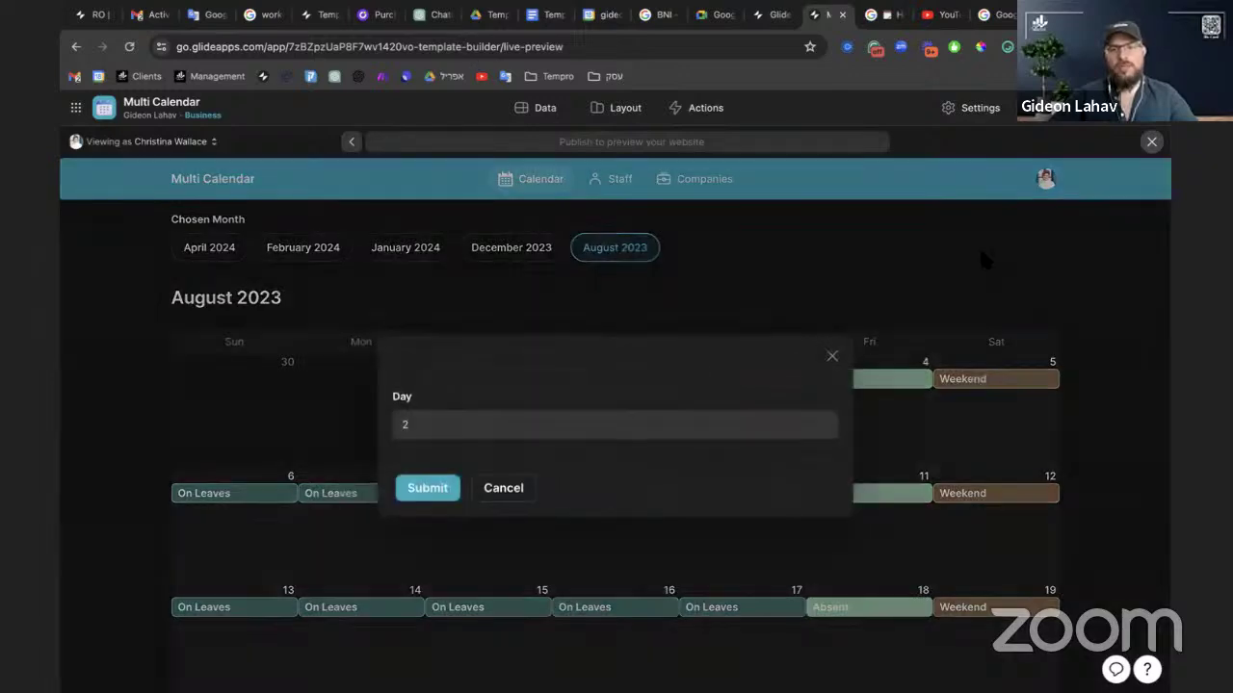
{"action": "left_click", "coordinate": [832, 357]}
{"action": "left_click", "coordinate": [1151, 142]}
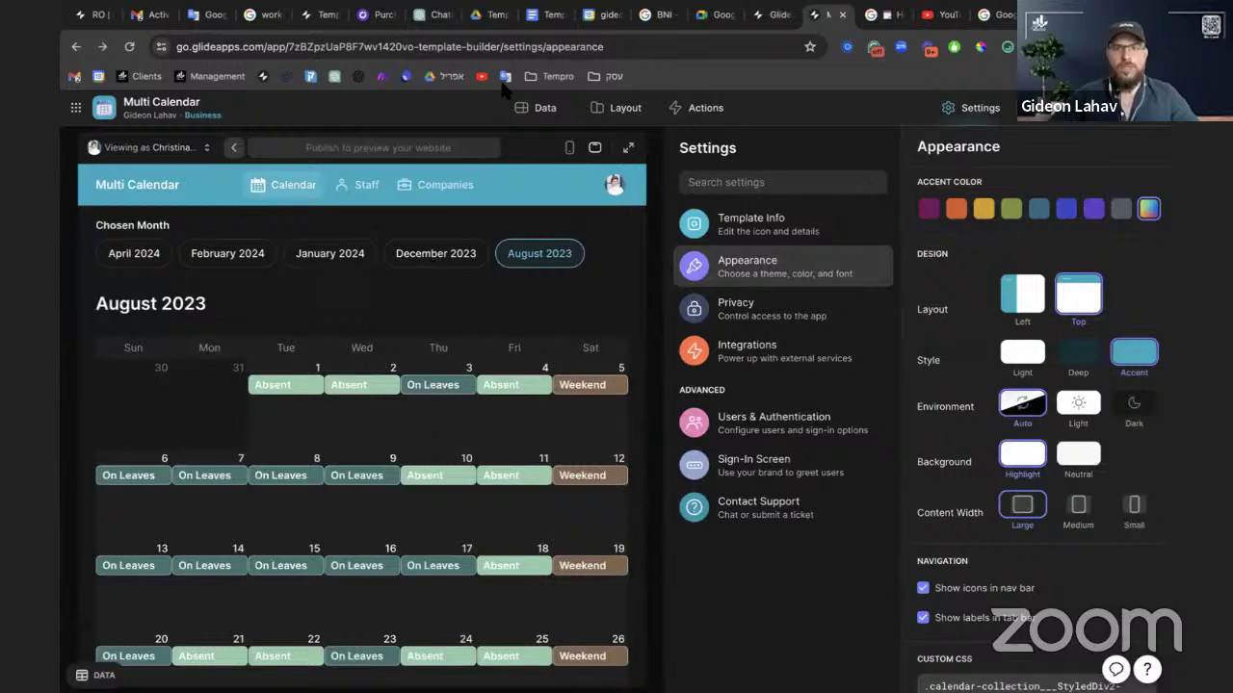
In the layout editor, change the calendar collection's item click action to Show detail screen for this item, with Overlay as target
{"action": "left_click", "coordinate": [621, 107]}
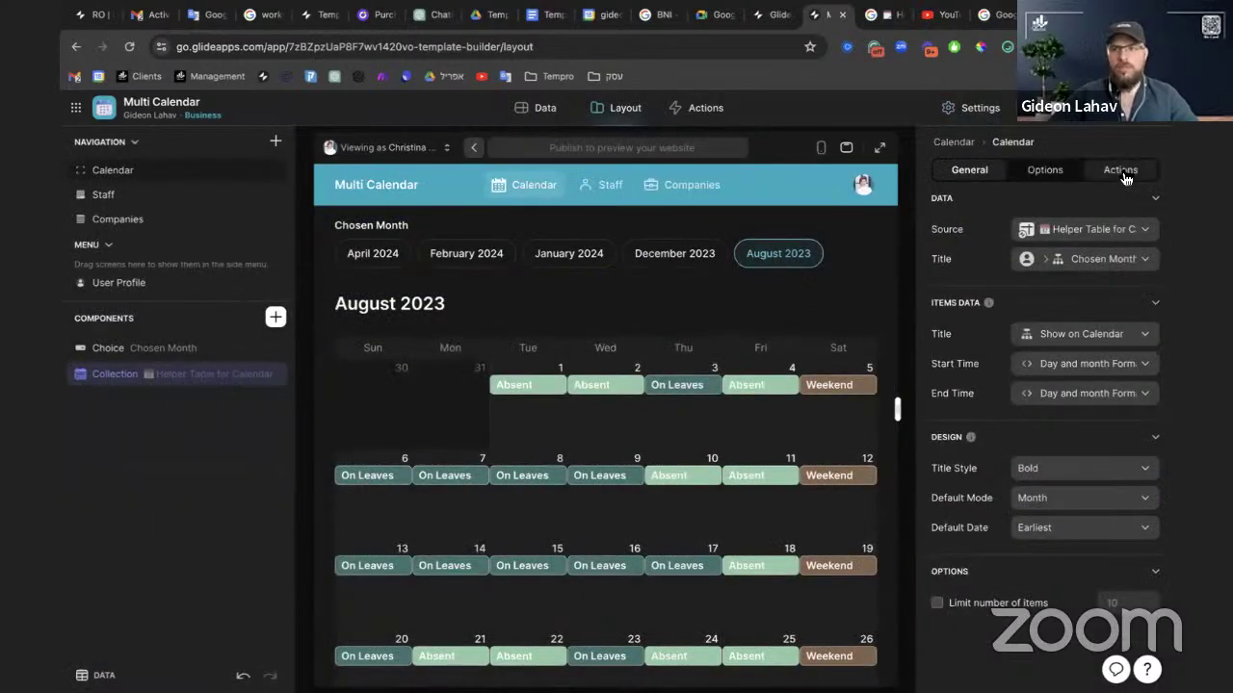
{"action": "left_click", "coordinate": [1120, 169]}
{"action": "left_click", "coordinate": [1012, 404]}
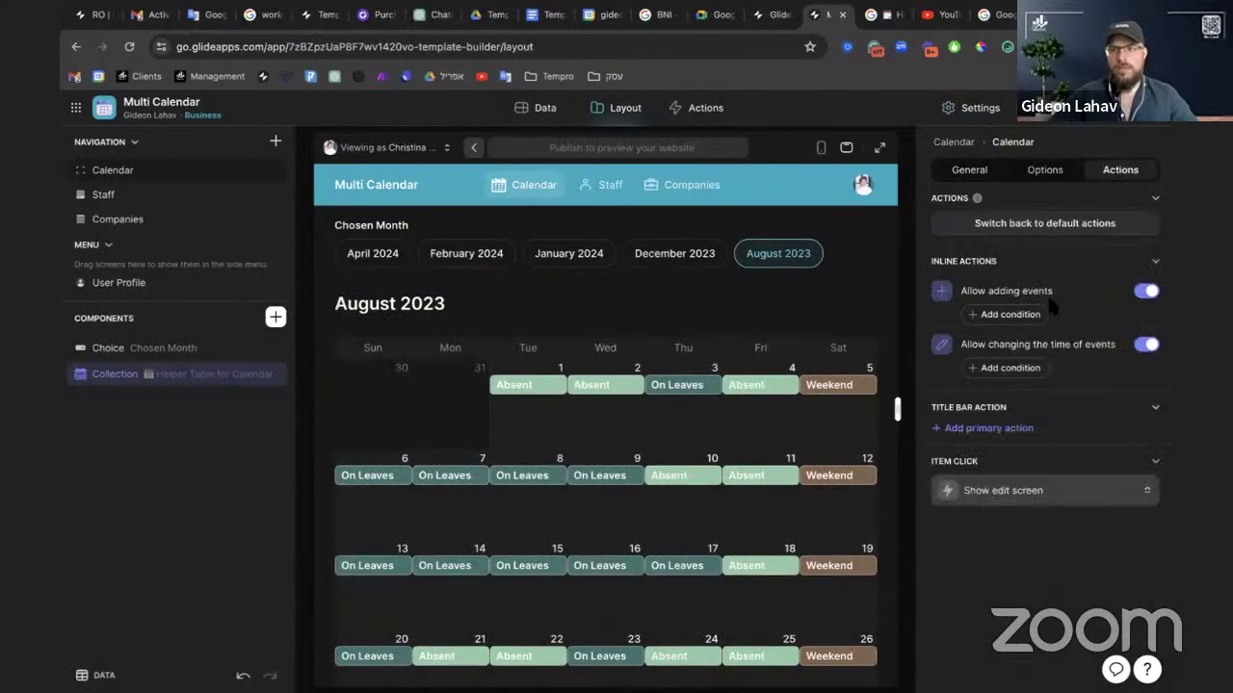
{"action": "left_click", "coordinate": [1006, 490]}
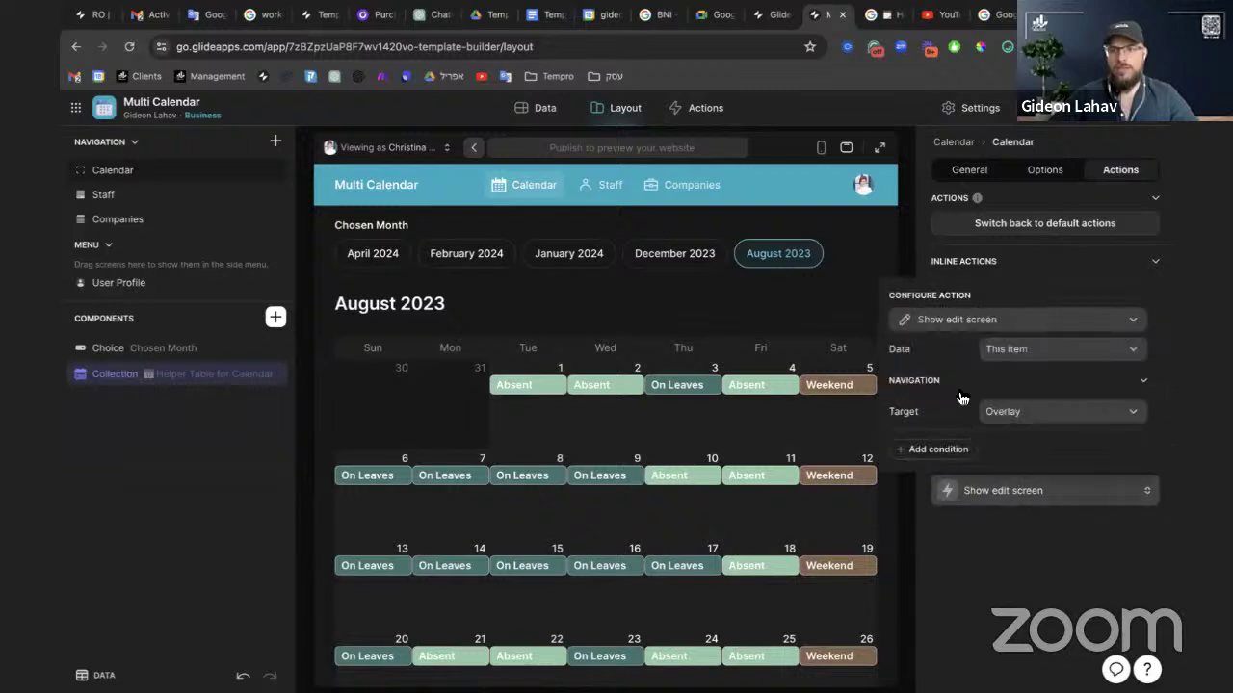
{"action": "left_click", "coordinate": [970, 336]}
{"action": "type", "text": "show"}
{"action": "left_click", "coordinate": [975, 466]}
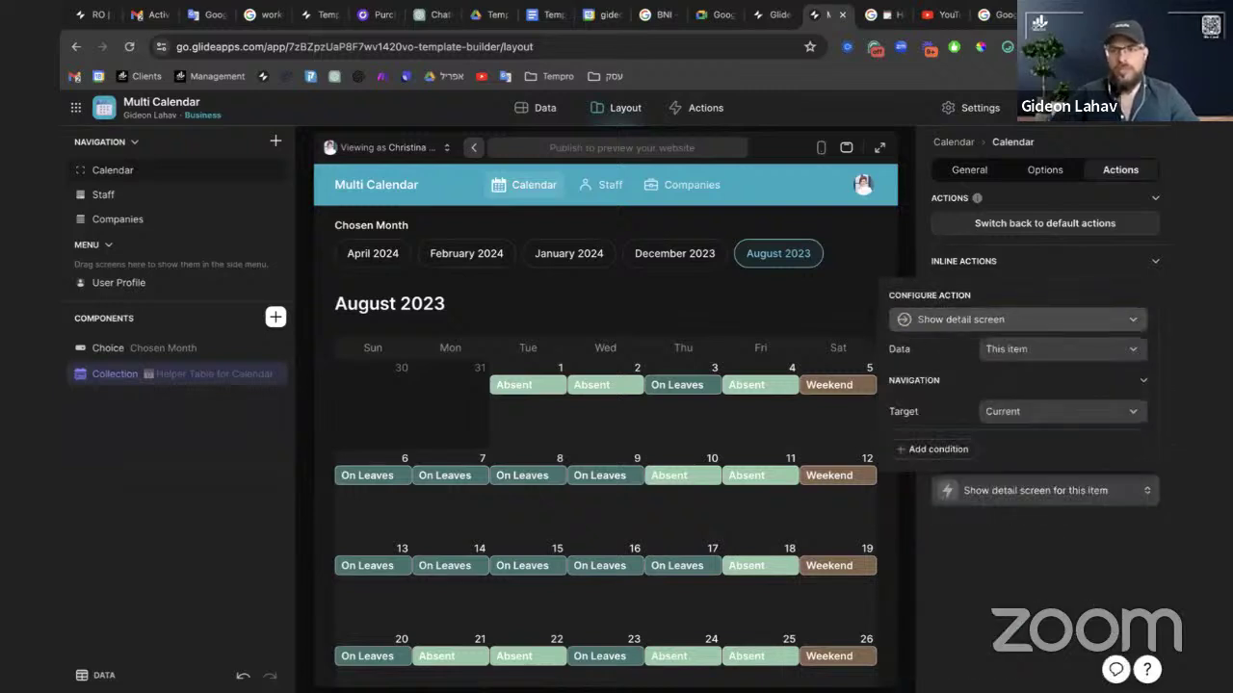
{"action": "left_click", "coordinate": [1032, 414]}
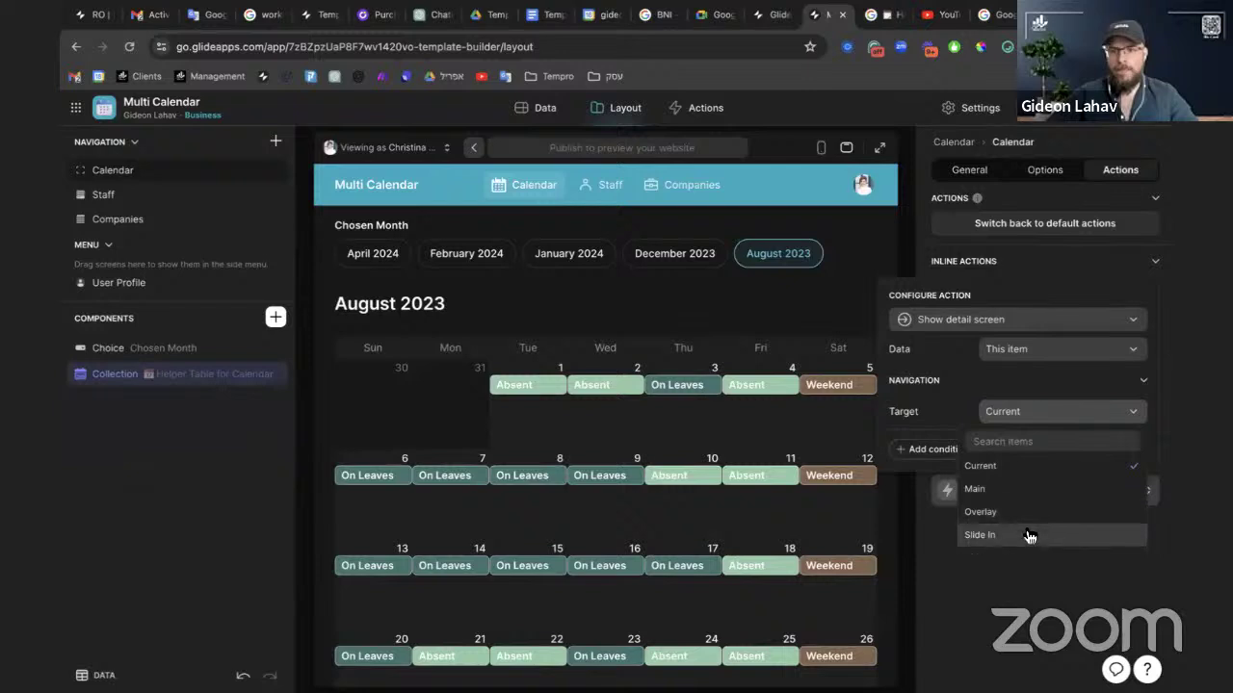
{"action": "left_click", "coordinate": [1028, 536]}
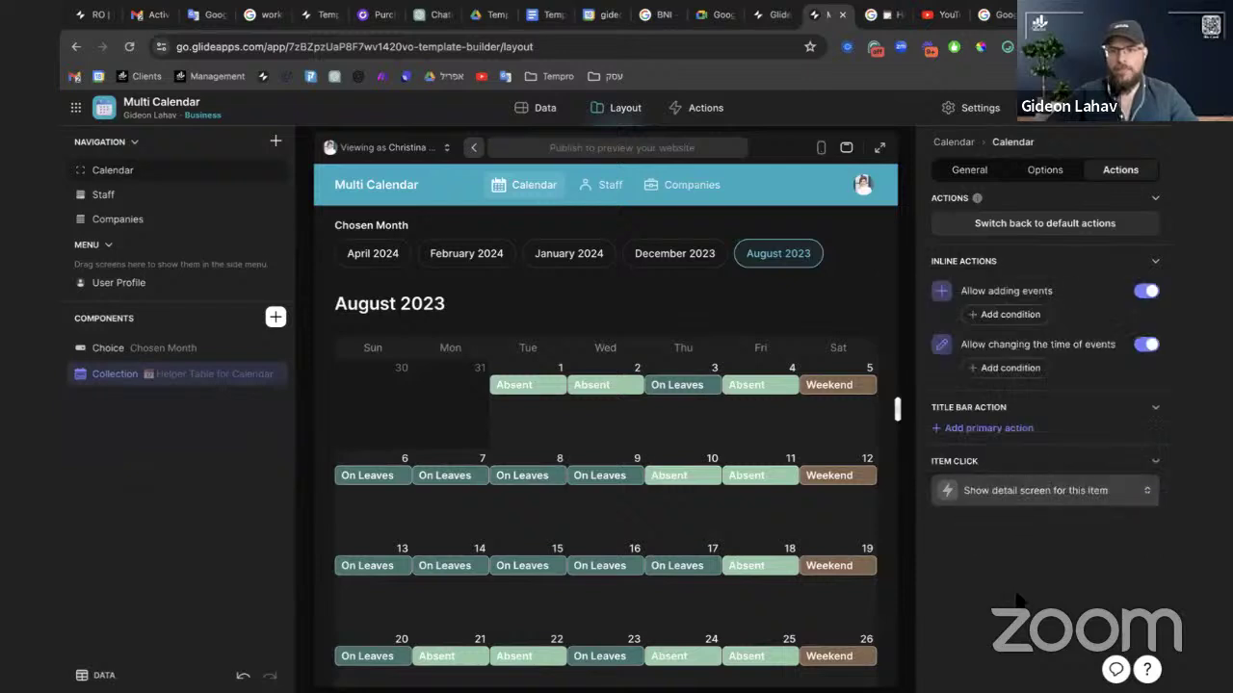
Open the 9 August 2023 entry in the full-size preview, return to the editor and set its detail screen's title to Day and month Format
{"action": "left_click", "coordinate": [879, 147]}
{"action": "scroll", "coordinate": [646, 426], "scroll_direction": "down", "scroll_amount": 1}
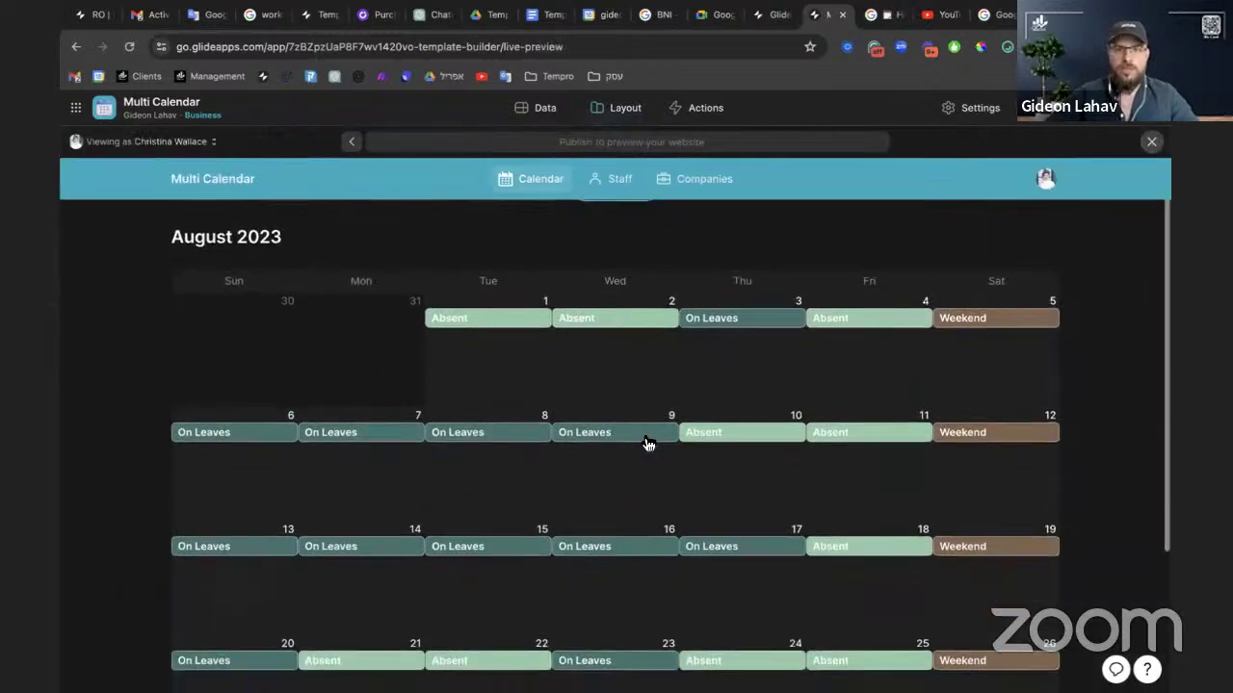
{"action": "left_click", "coordinate": [620, 433]}
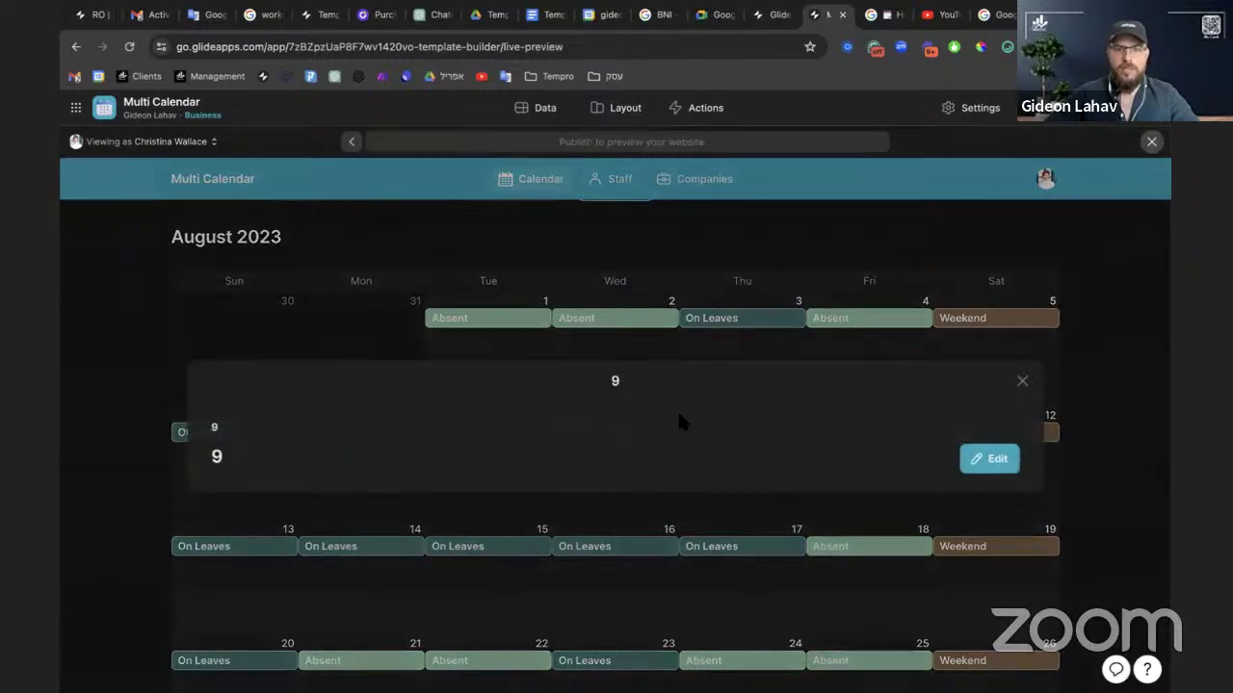
{"action": "left_click", "coordinate": [1150, 142]}
{"action": "left_click", "coordinate": [1073, 203]}
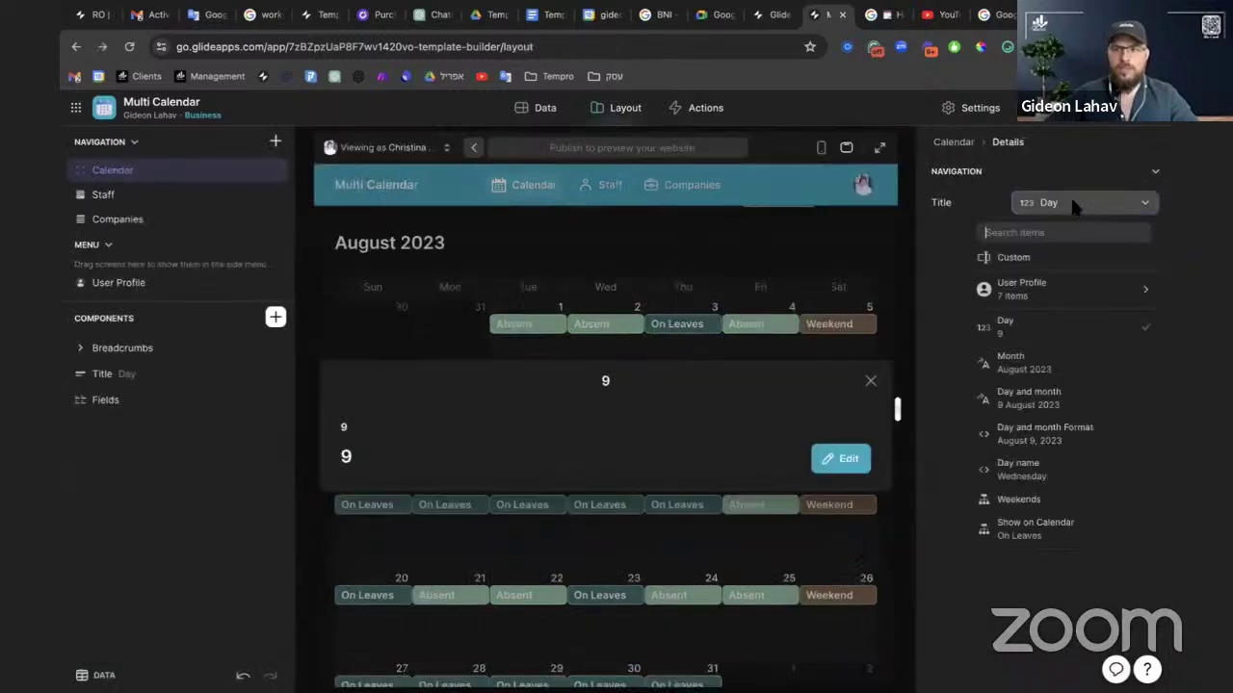
{"action": "left_click", "coordinate": [1043, 433]}
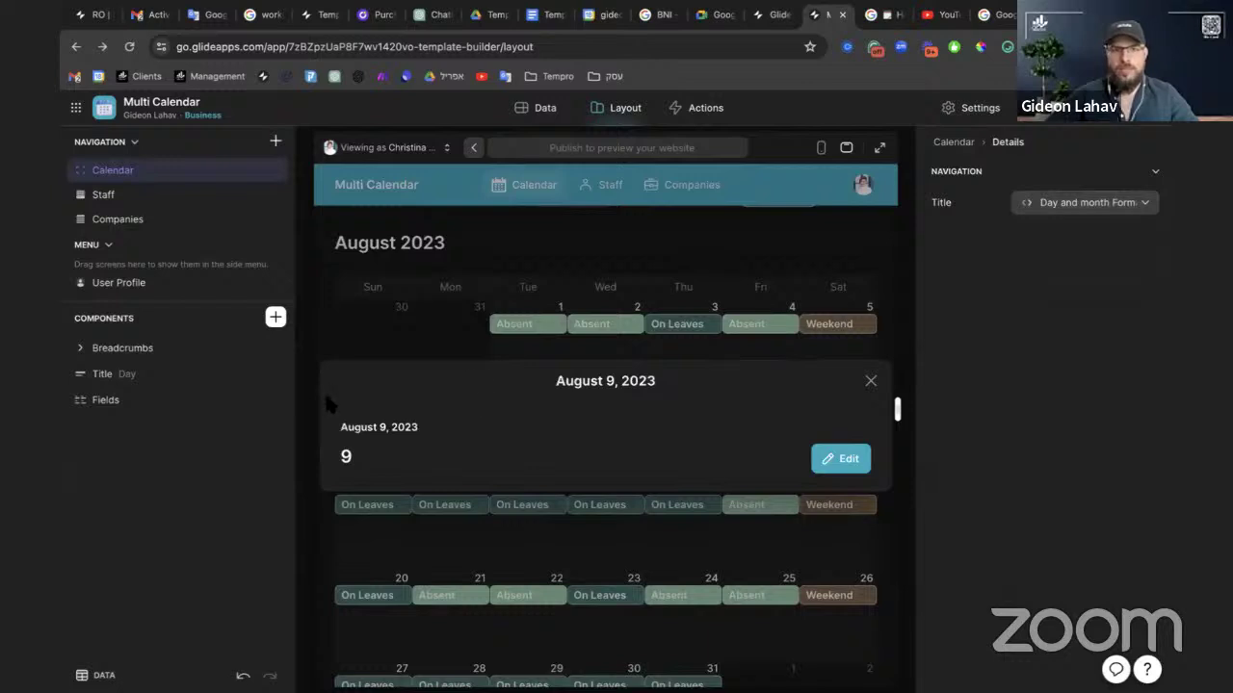
Remove the Fields, Title and Breadcrumbs components from the detail screen and insert a list collection sourced from the item's Attendance relation
{"action": "left_click", "coordinate": [276, 400]}
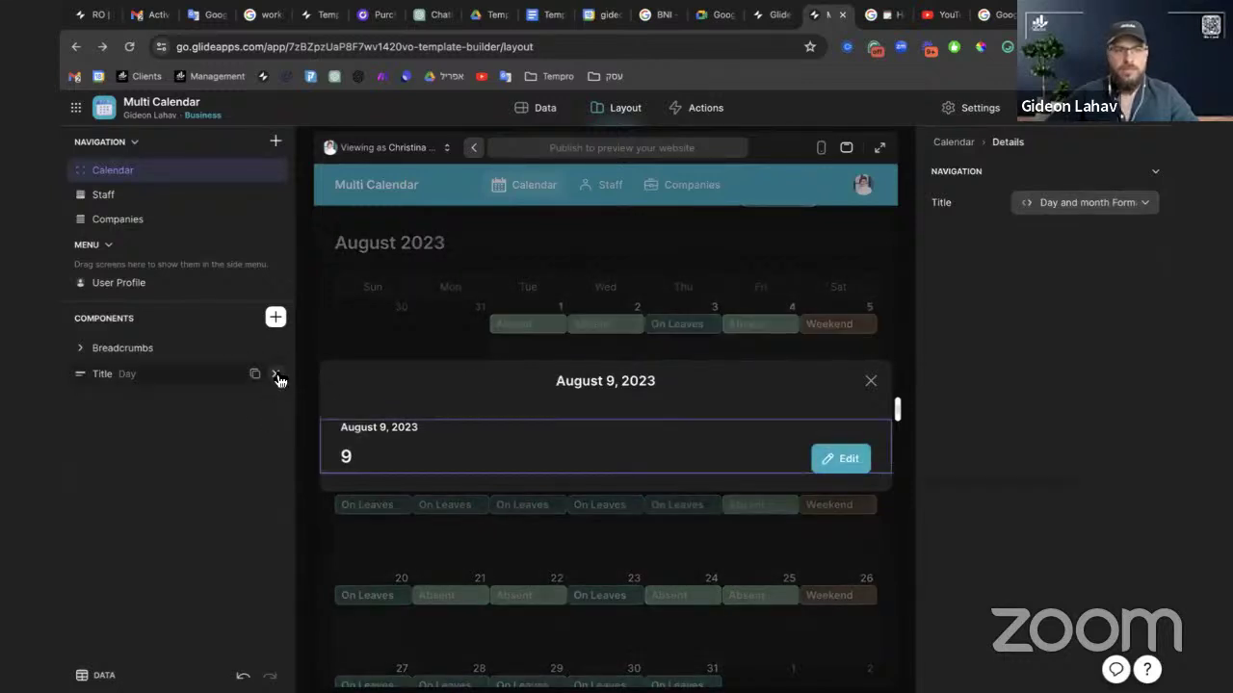
{"action": "left_click", "coordinate": [276, 375]}
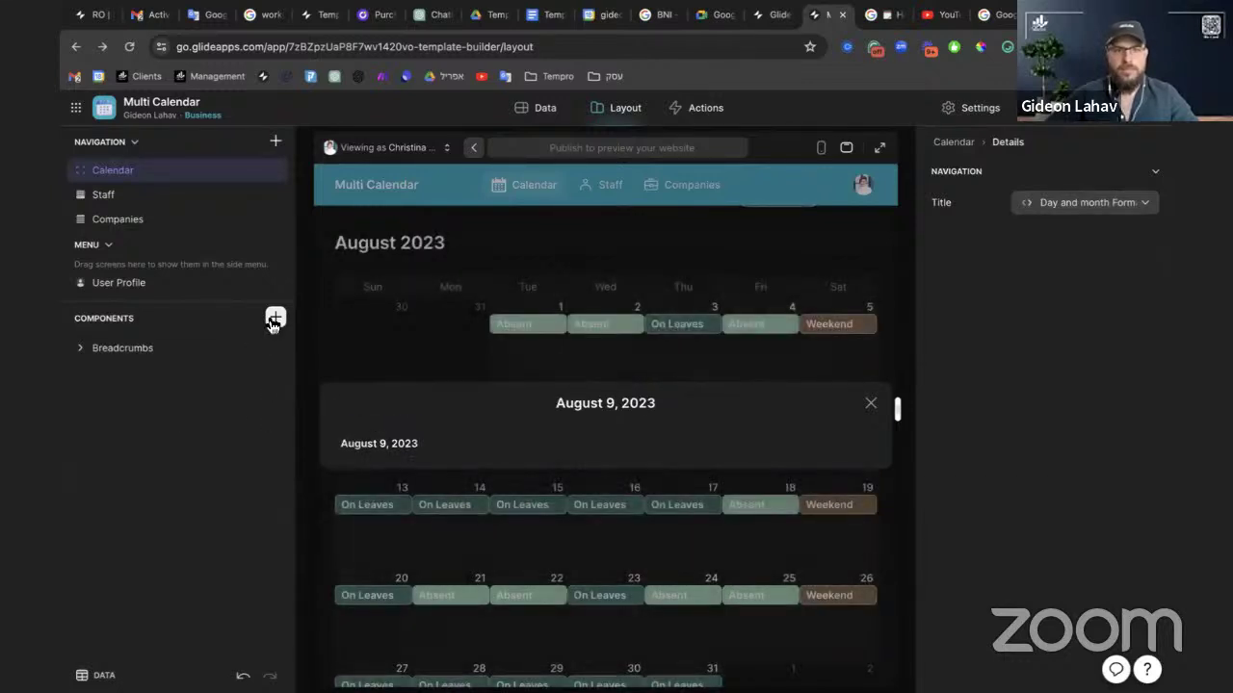
{"action": "left_click", "coordinate": [275, 317]}
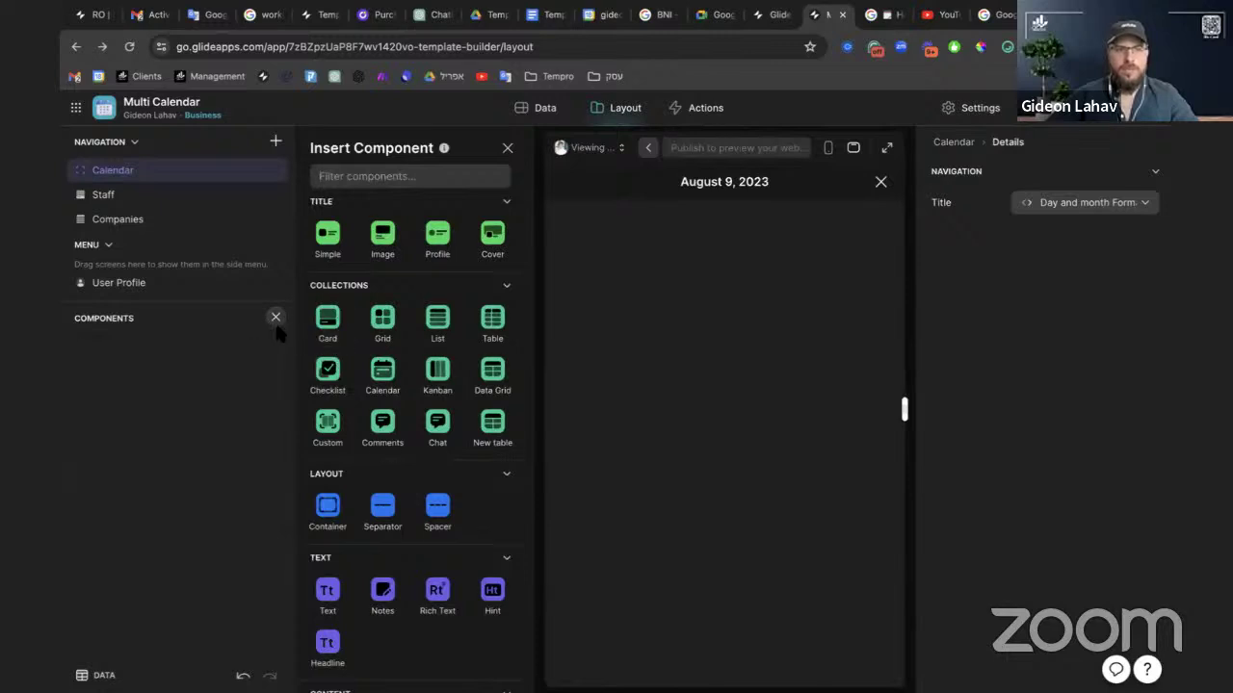
{"action": "left_click", "coordinate": [456, 323]}
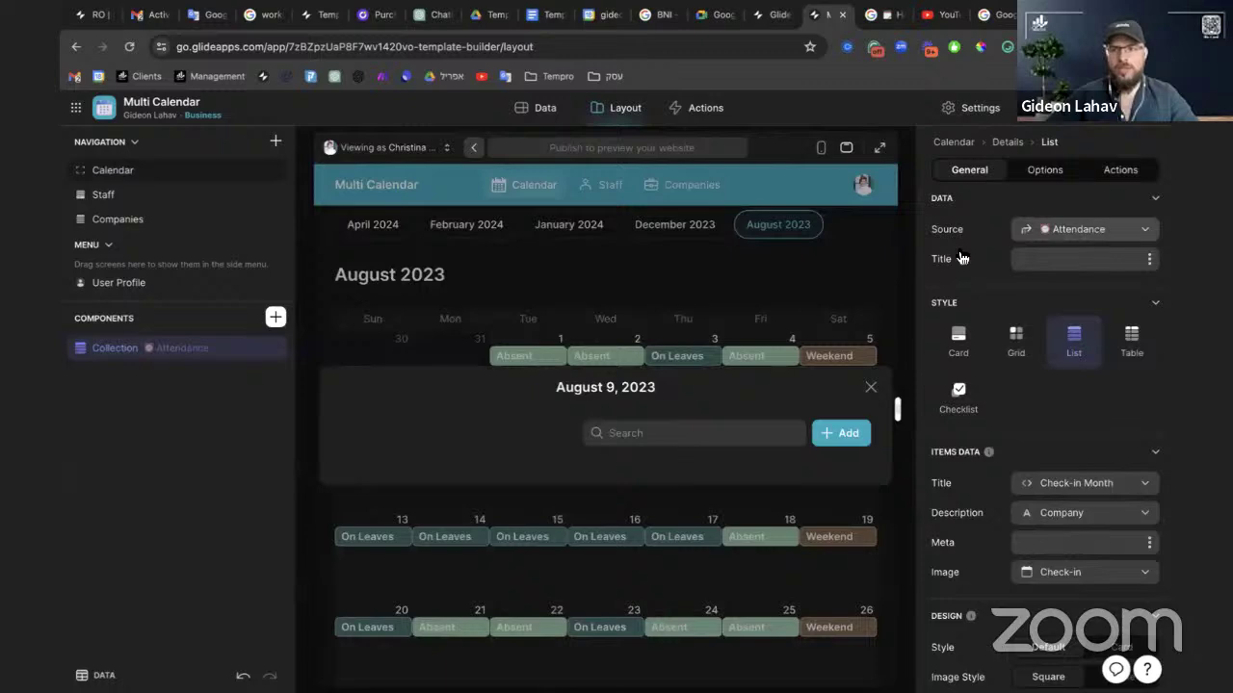
Add a second list collection to the detail screen and set its source to the item's Leaves relation
{"action": "left_click", "coordinate": [276, 318]}
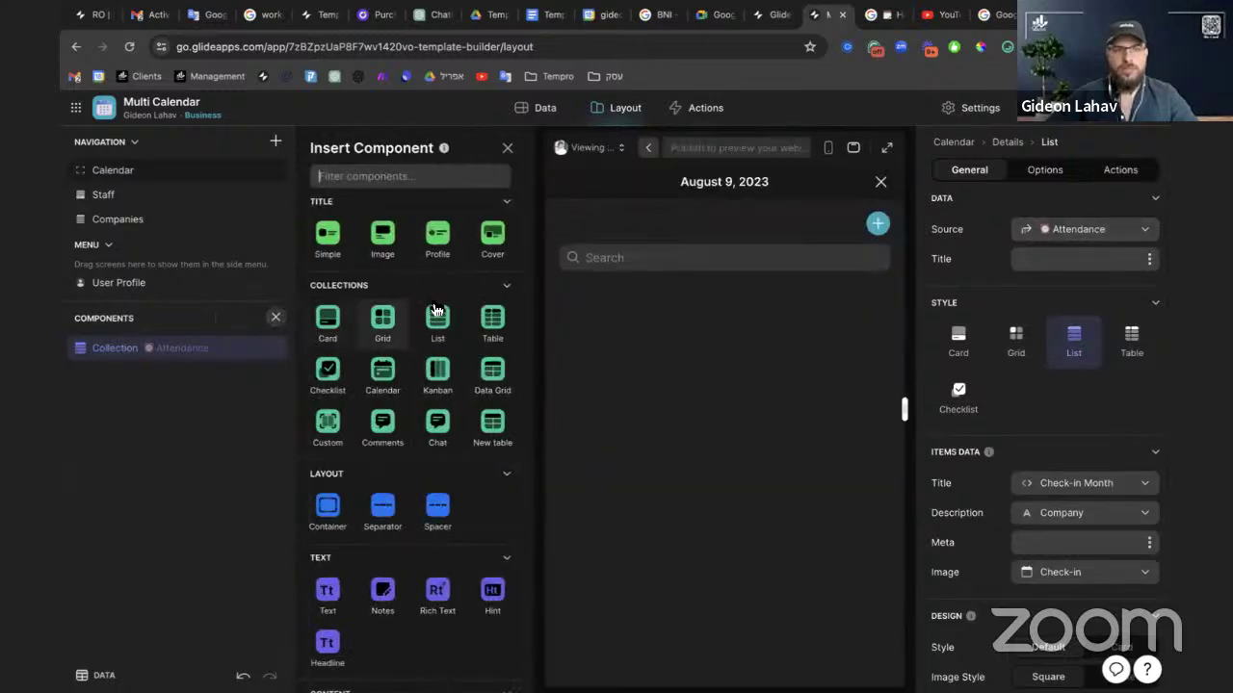
{"action": "left_click", "coordinate": [438, 316]}
{"action": "left_click", "coordinate": [1060, 231]}
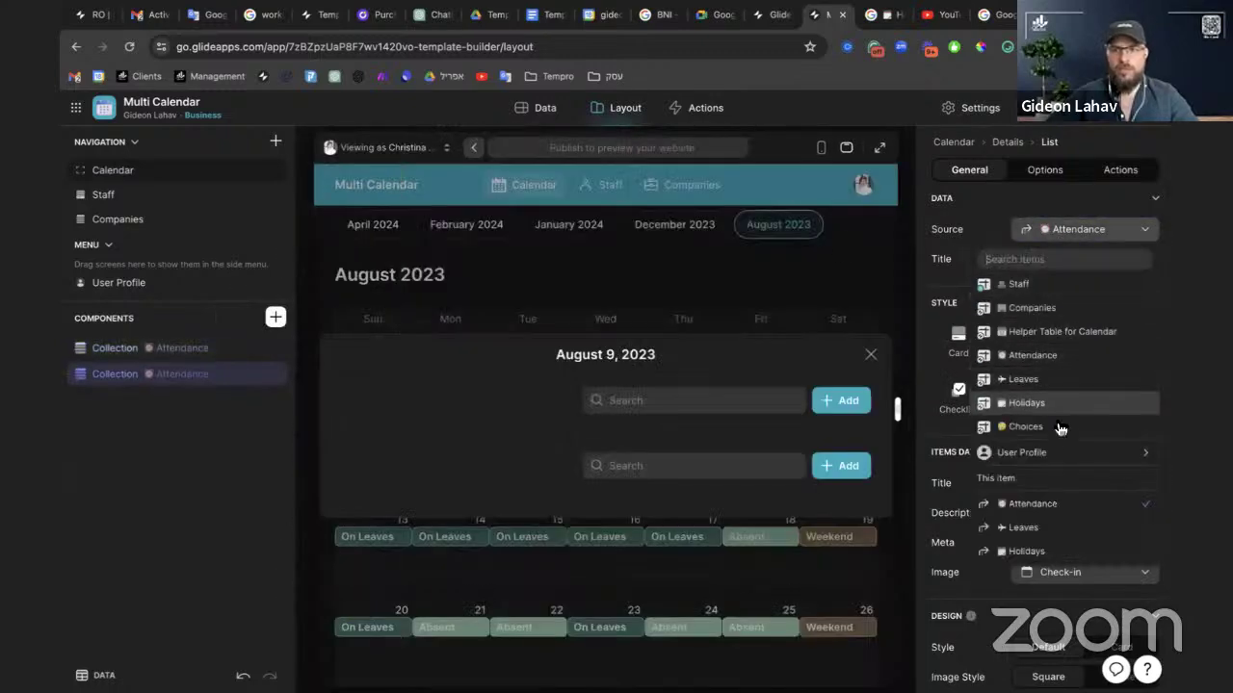
{"action": "left_click", "coordinate": [1023, 528]}
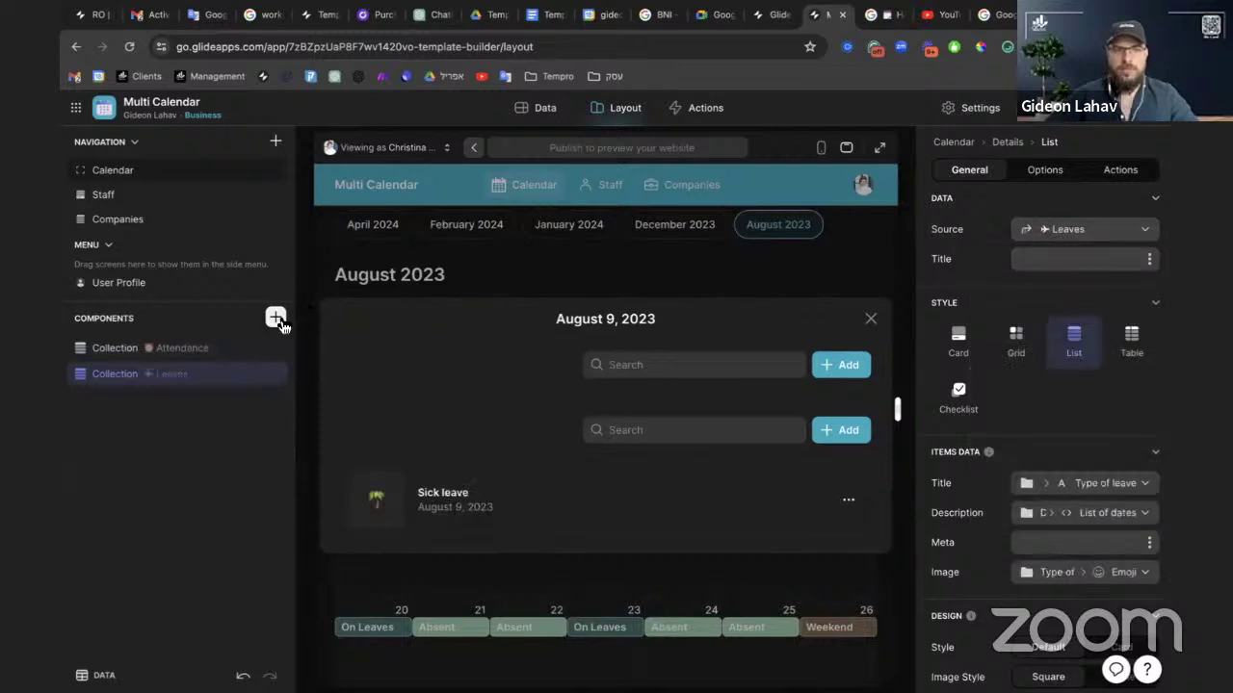
Add a third list collection to the detail screen and set its source to the Holidays table
{"action": "left_click", "coordinate": [278, 319]}
{"action": "left_click", "coordinate": [434, 317]}
{"action": "left_click", "coordinate": [1037, 229]}
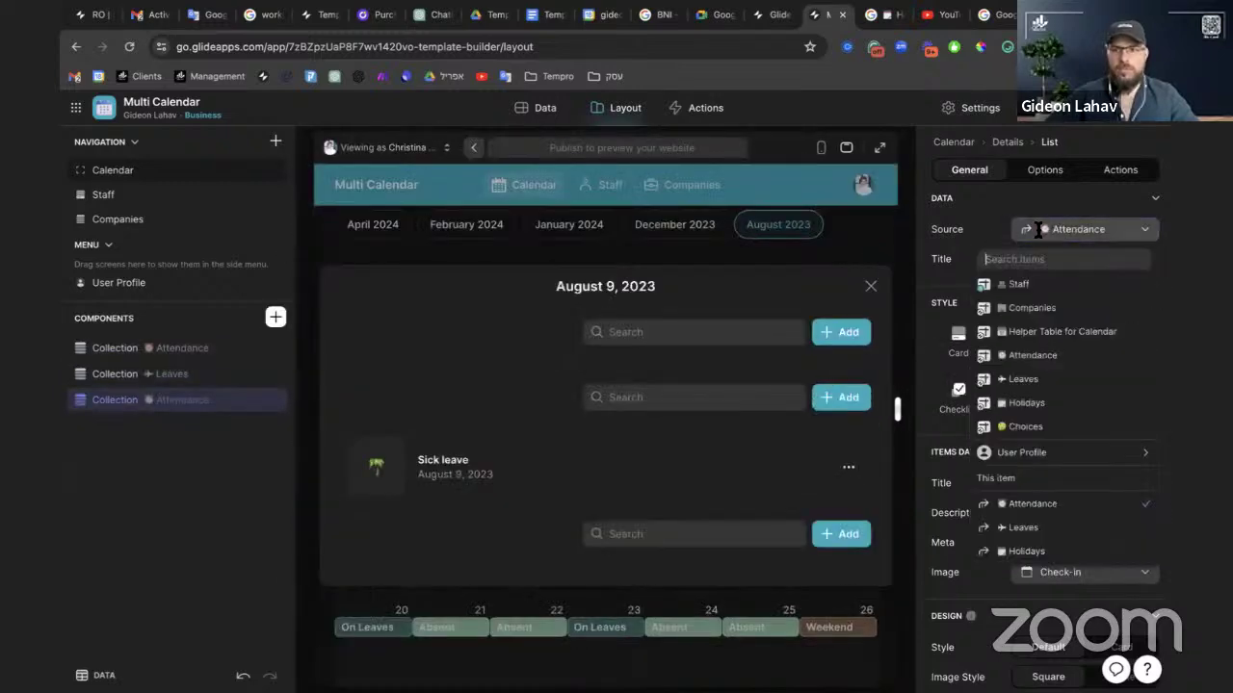
{"action": "left_click", "coordinate": [1027, 404]}
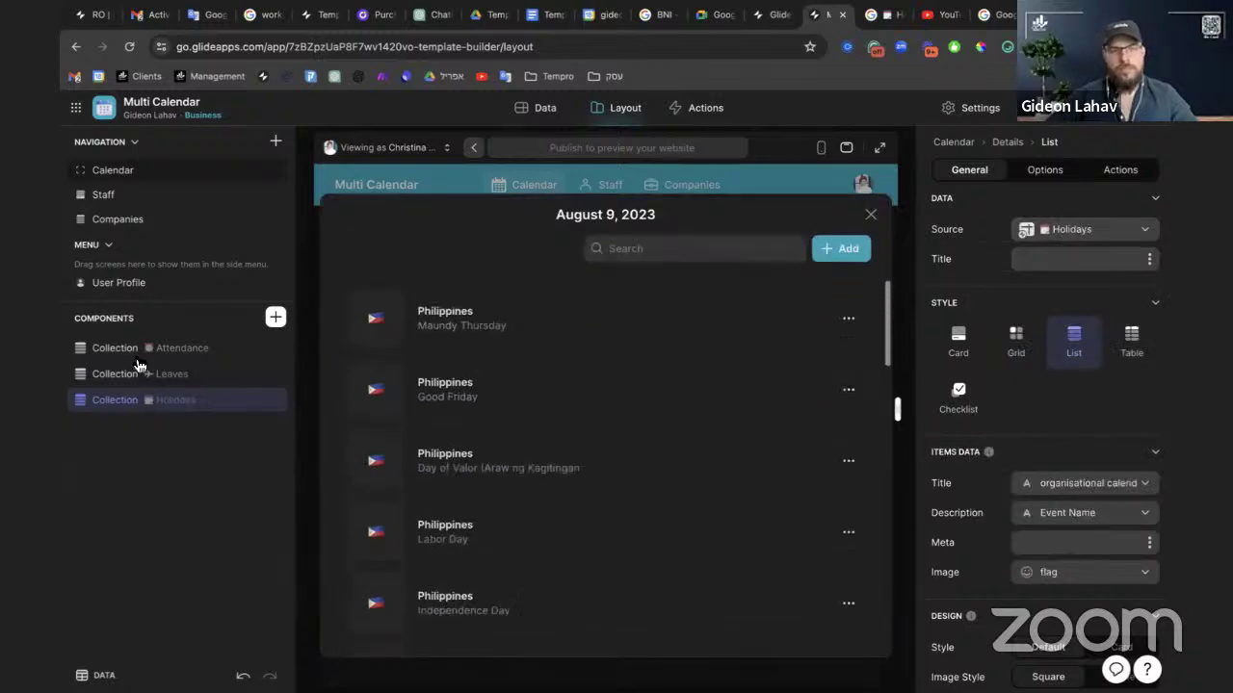
Disallow adding and editing items in the Attendance list
{"action": "left_click", "coordinate": [108, 349]}
{"action": "left_click", "coordinate": [1121, 170]}
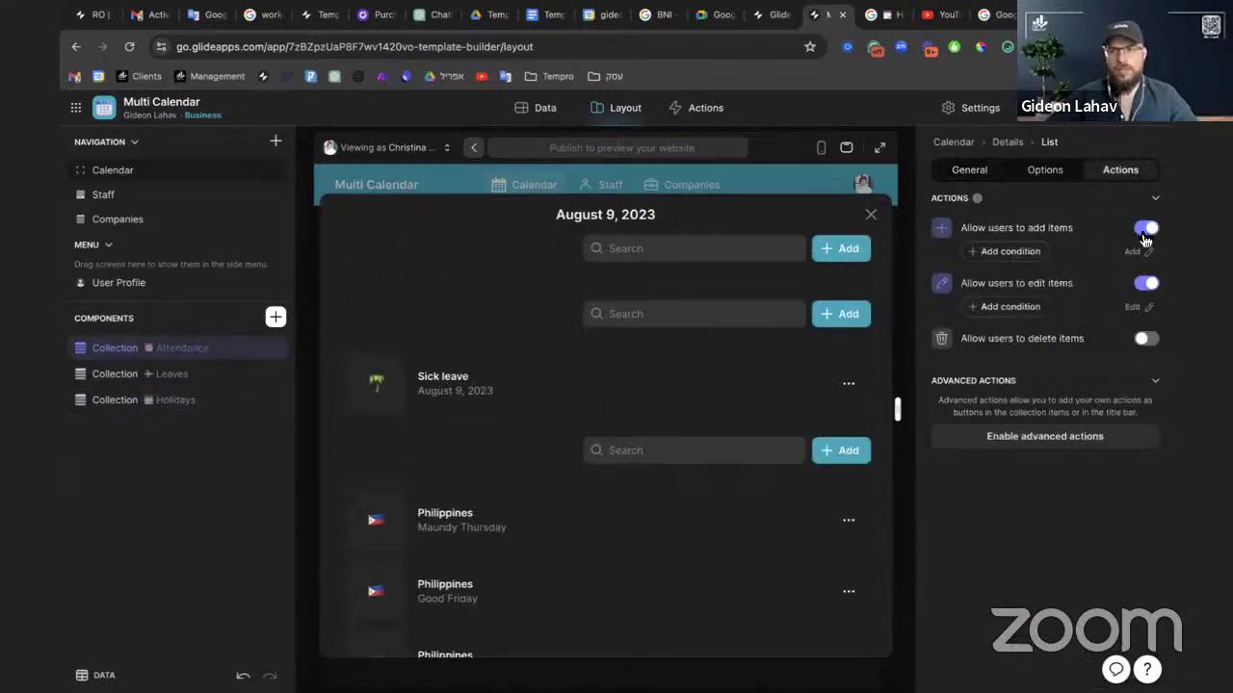
{"action": "left_click", "coordinate": [1146, 229]}
{"action": "left_click", "coordinate": [1146, 260]}
Disallow adding and editing items in the Leaves list and hide its search bar
{"action": "left_click", "coordinate": [115, 374]}
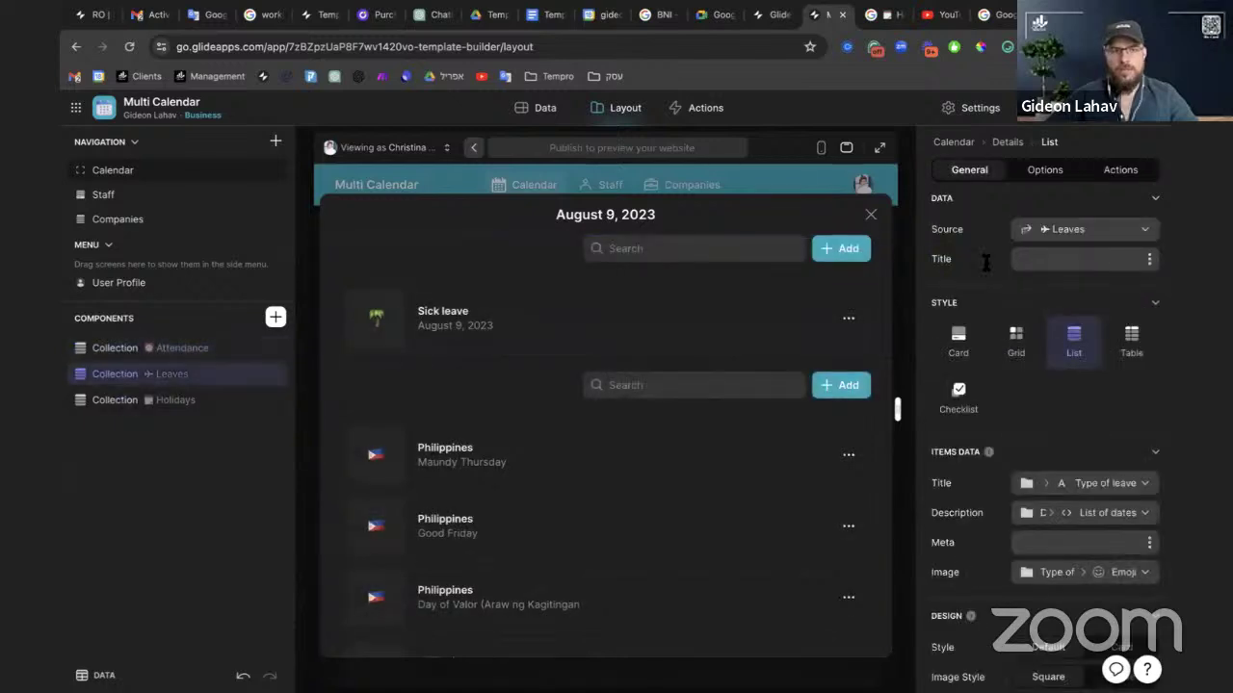
{"action": "left_click", "coordinate": [1121, 169]}
{"action": "left_click", "coordinate": [1146, 228]}
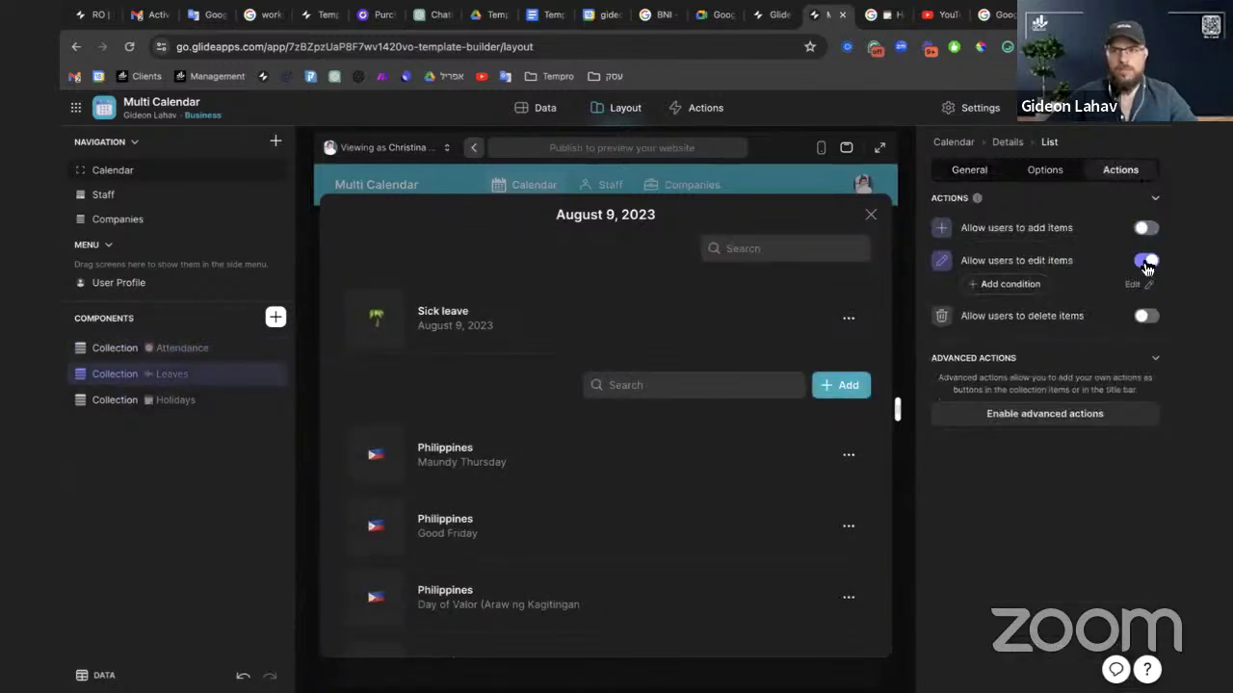
{"action": "left_click", "coordinate": [1146, 261]}
{"action": "left_click", "coordinate": [1045, 170]}
{"action": "left_click", "coordinate": [937, 529]}
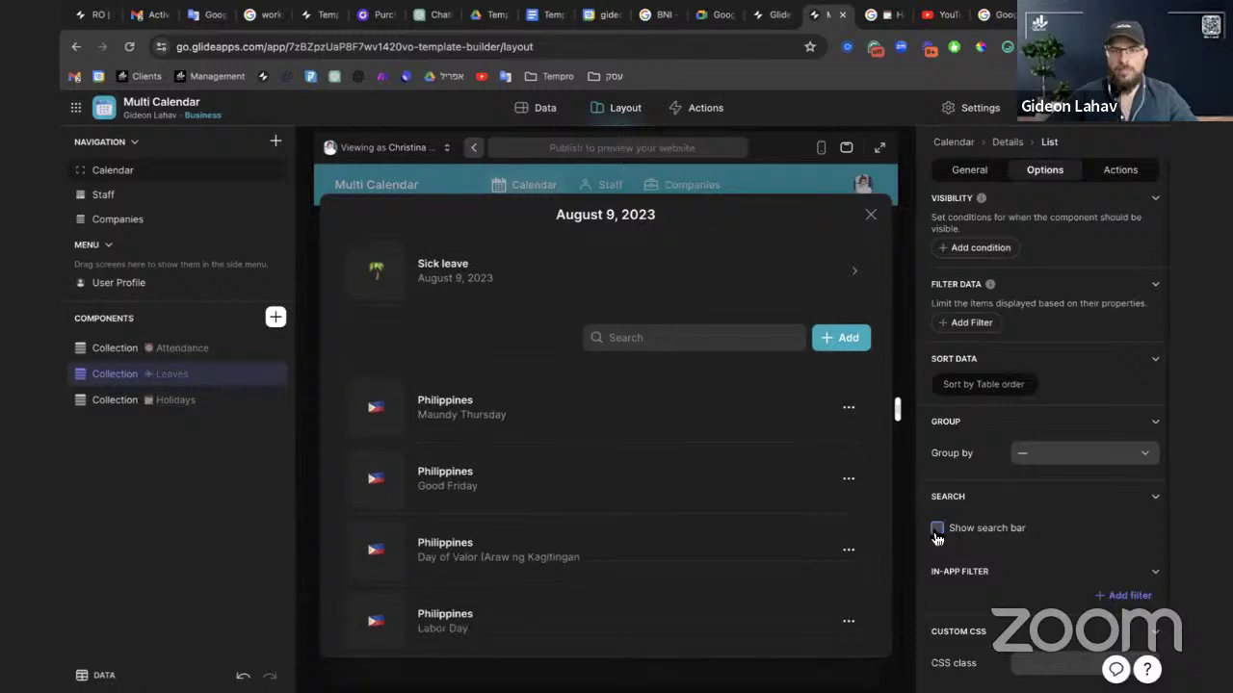
Disallow adding and editing items in the Holidays list
{"action": "left_click", "coordinate": [275, 317]}
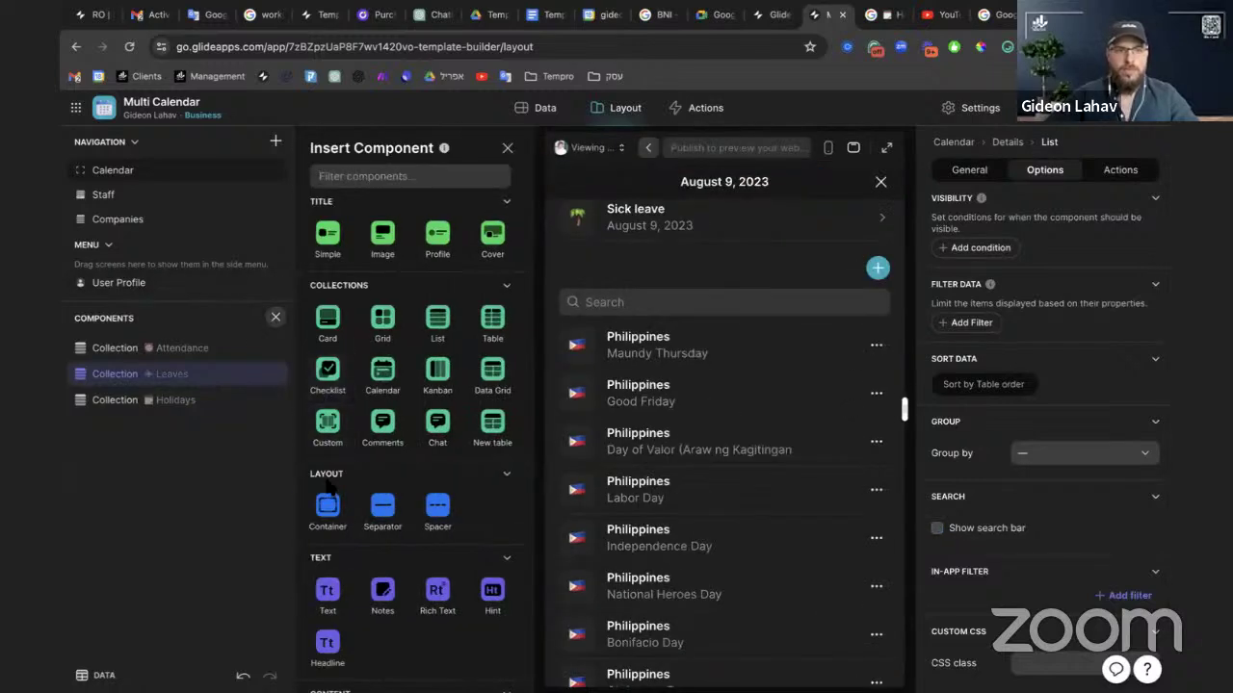
{"action": "left_click", "coordinate": [183, 399]}
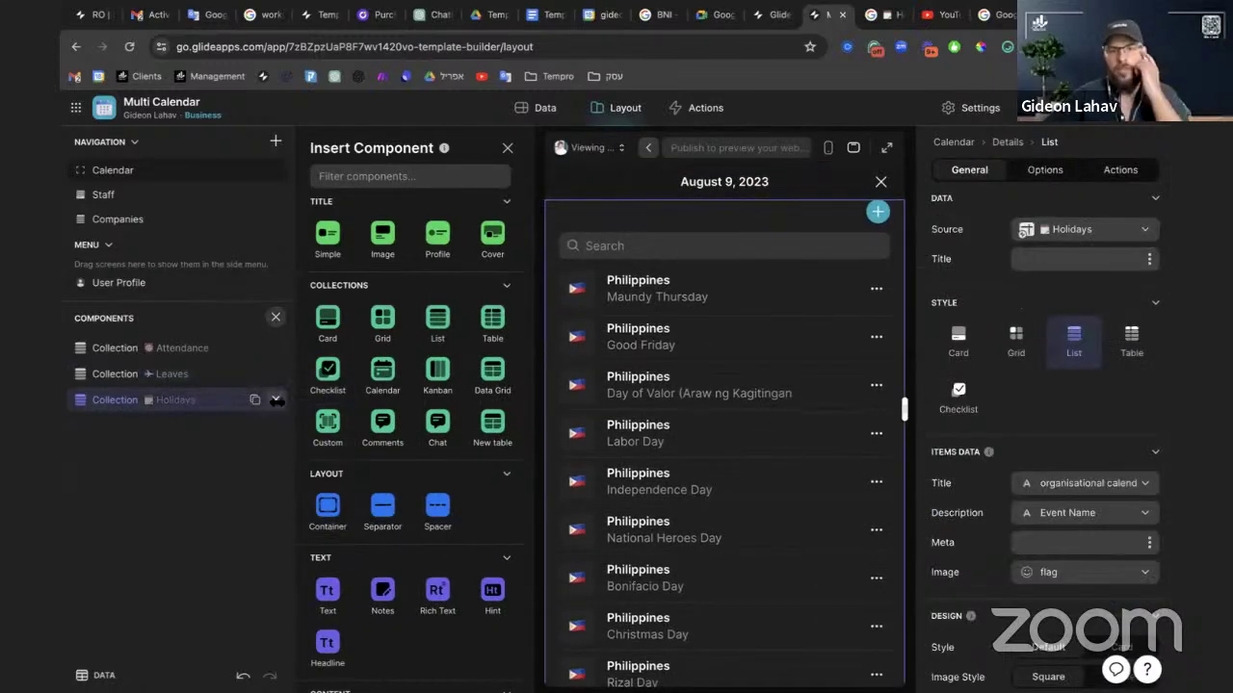
{"action": "left_click", "coordinate": [1114, 177]}
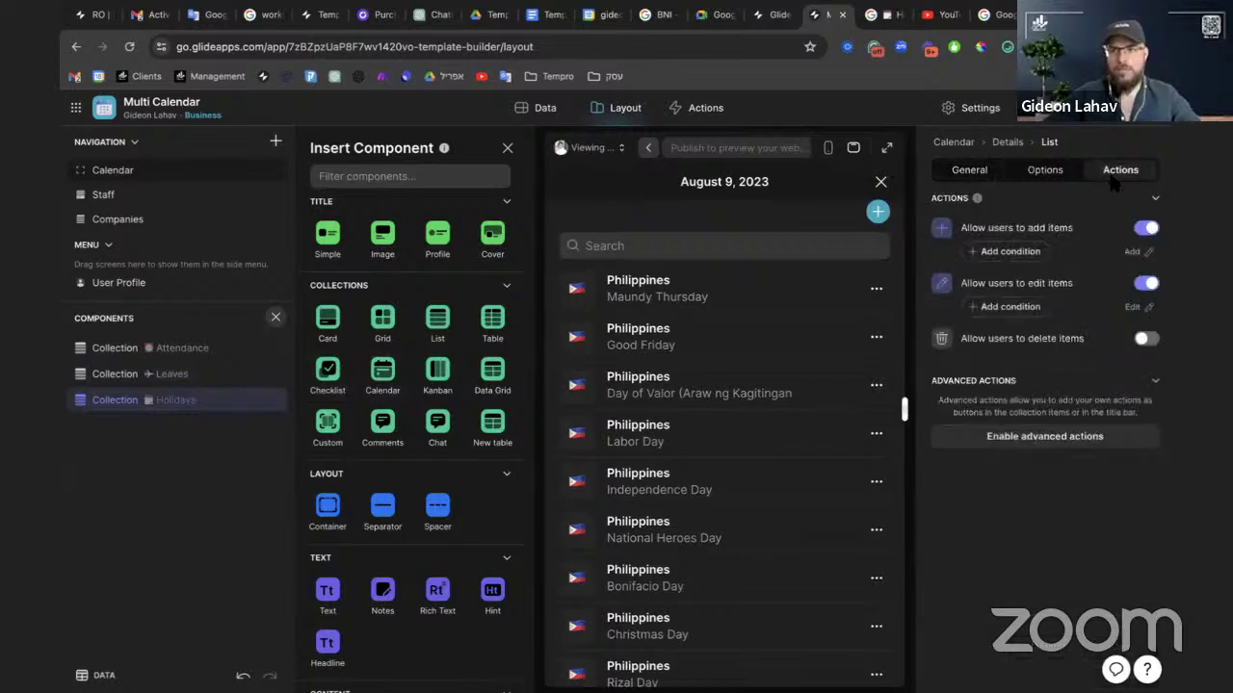
{"action": "left_click", "coordinate": [1147, 229]}
{"action": "left_click", "coordinate": [1144, 261]}
{"action": "left_click", "coordinate": [510, 150]}
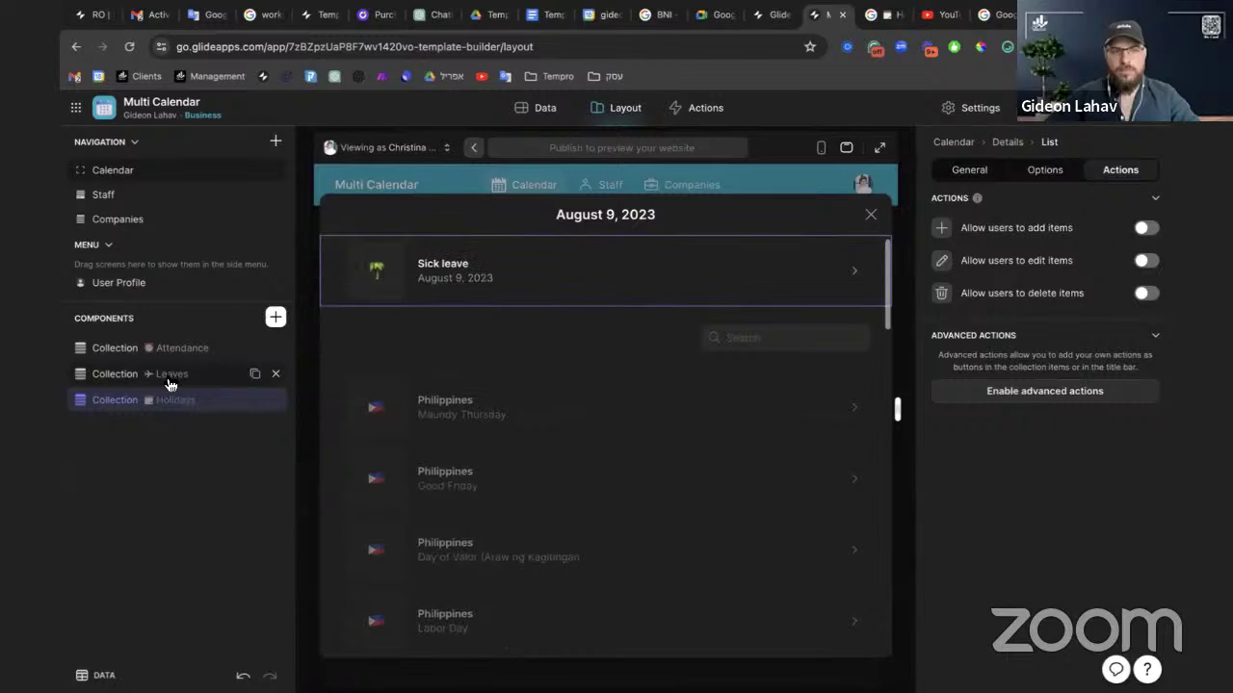
Change the Holidays list's source from the whole table to this item's Holidays relation
{"action": "left_click", "coordinate": [971, 172]}
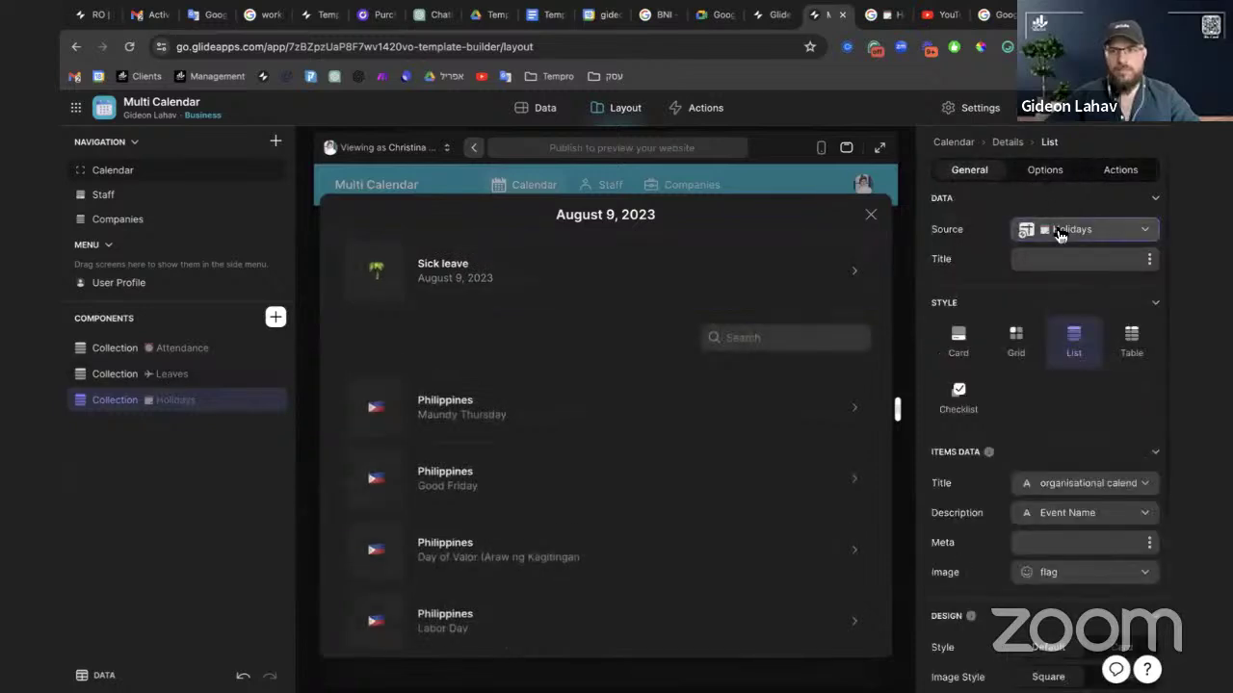
{"action": "left_click", "coordinate": [1058, 231]}
{"action": "left_click", "coordinate": [1054, 550]}
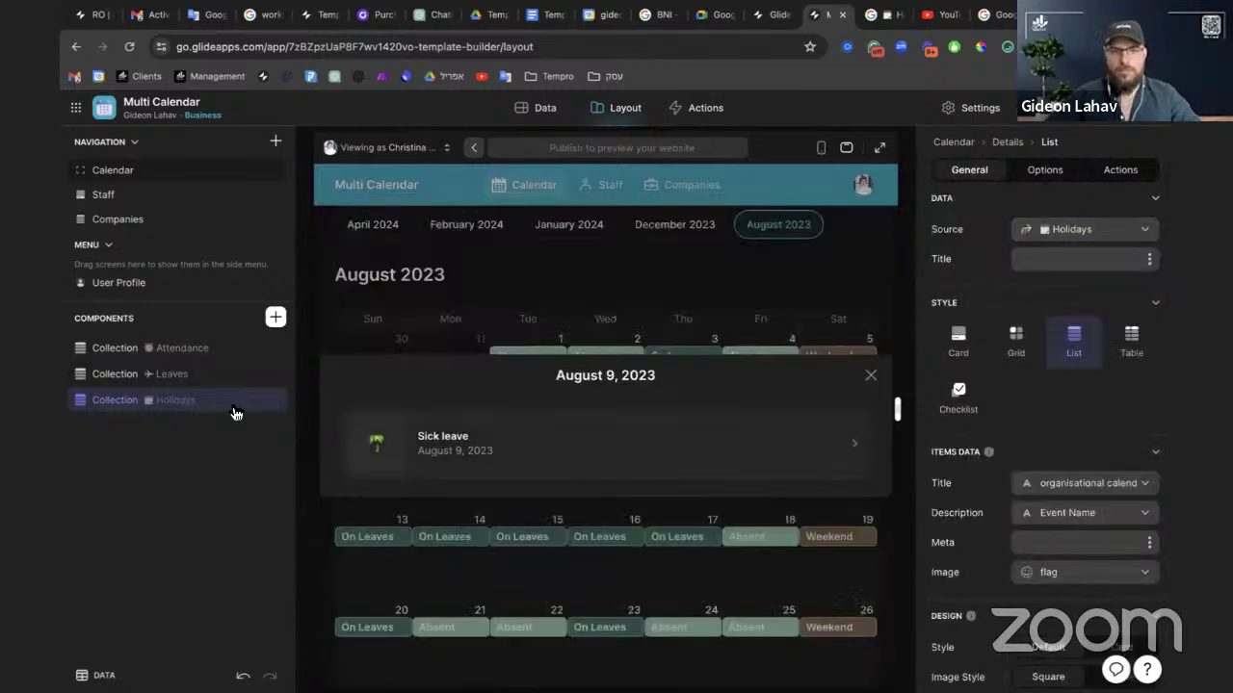
{"action": "left_click", "coordinate": [197, 378]}
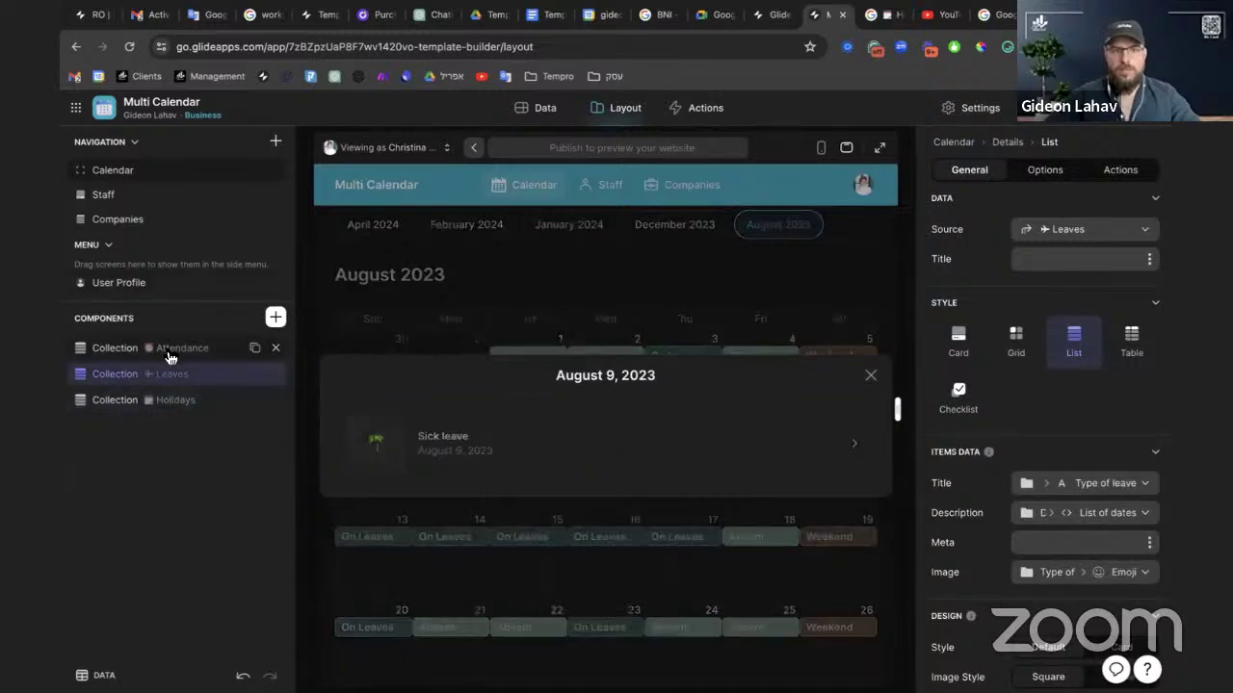
{"action": "left_click", "coordinate": [168, 353]}
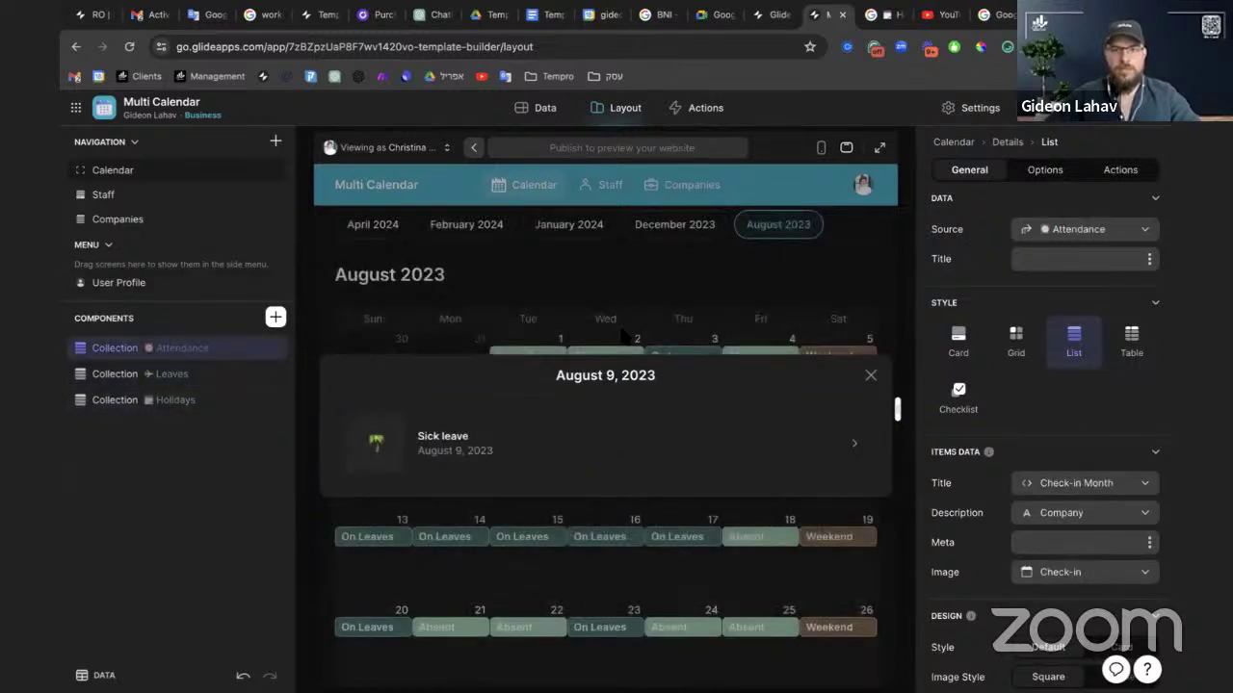
In the full-size preview, dismiss the 9 August details, view and close the 5 August 2023 weekend entry, and choose February 2024
{"action": "left_click", "coordinate": [879, 148]}
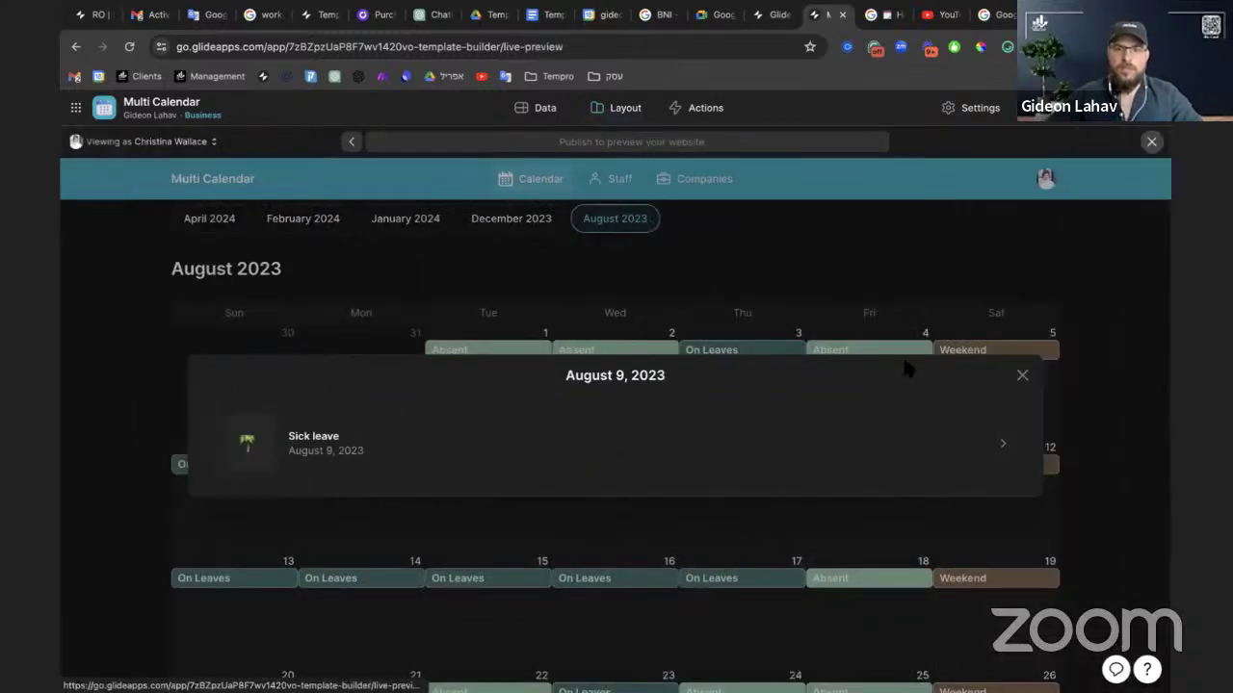
{"action": "left_click", "coordinate": [1023, 375]}
{"action": "left_click", "coordinate": [971, 363]}
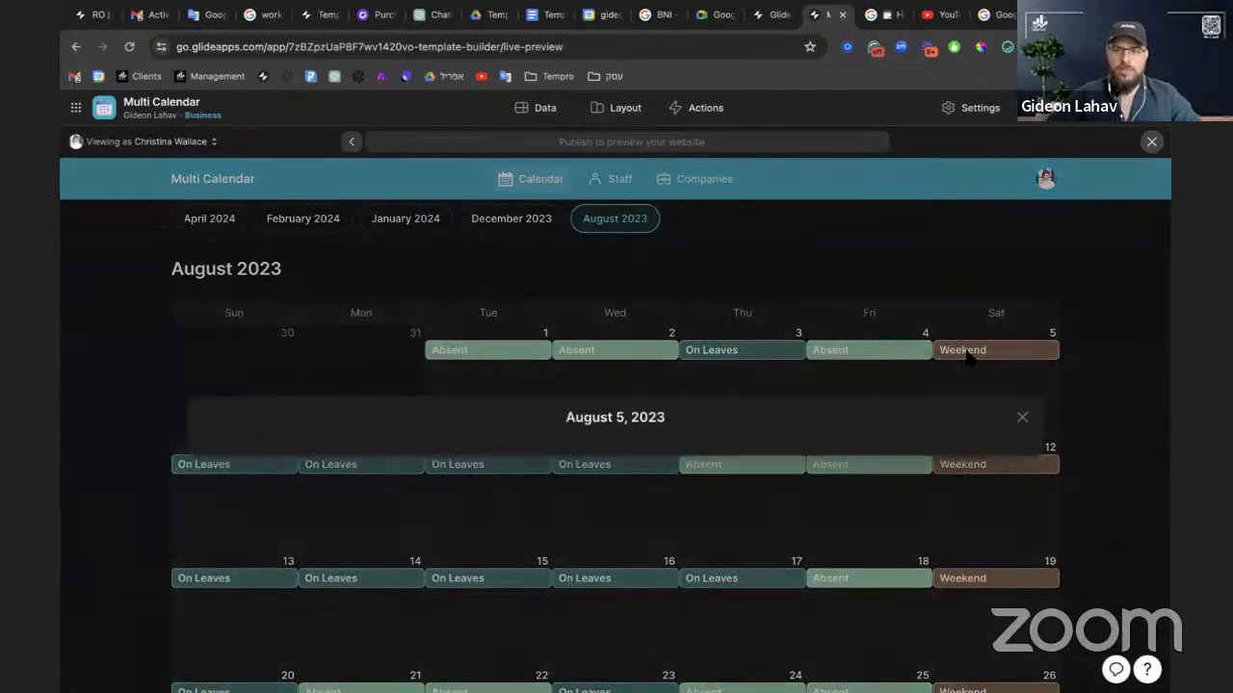
{"action": "left_click", "coordinate": [1023, 420]}
{"action": "scroll", "coordinate": [814, 457], "scroll_direction": "down", "scroll_amount": 3}
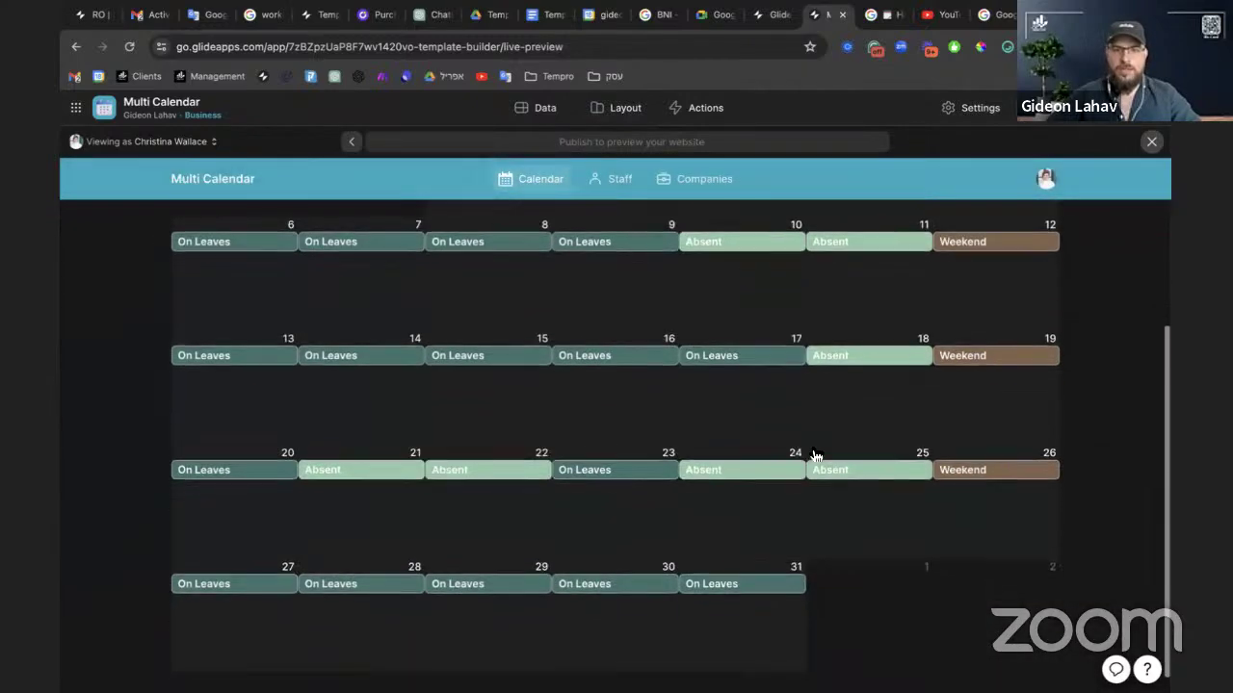
{"action": "scroll", "coordinate": [814, 457], "scroll_direction": "up", "scroll_amount": 3}
{"action": "left_click", "coordinate": [276, 252]}
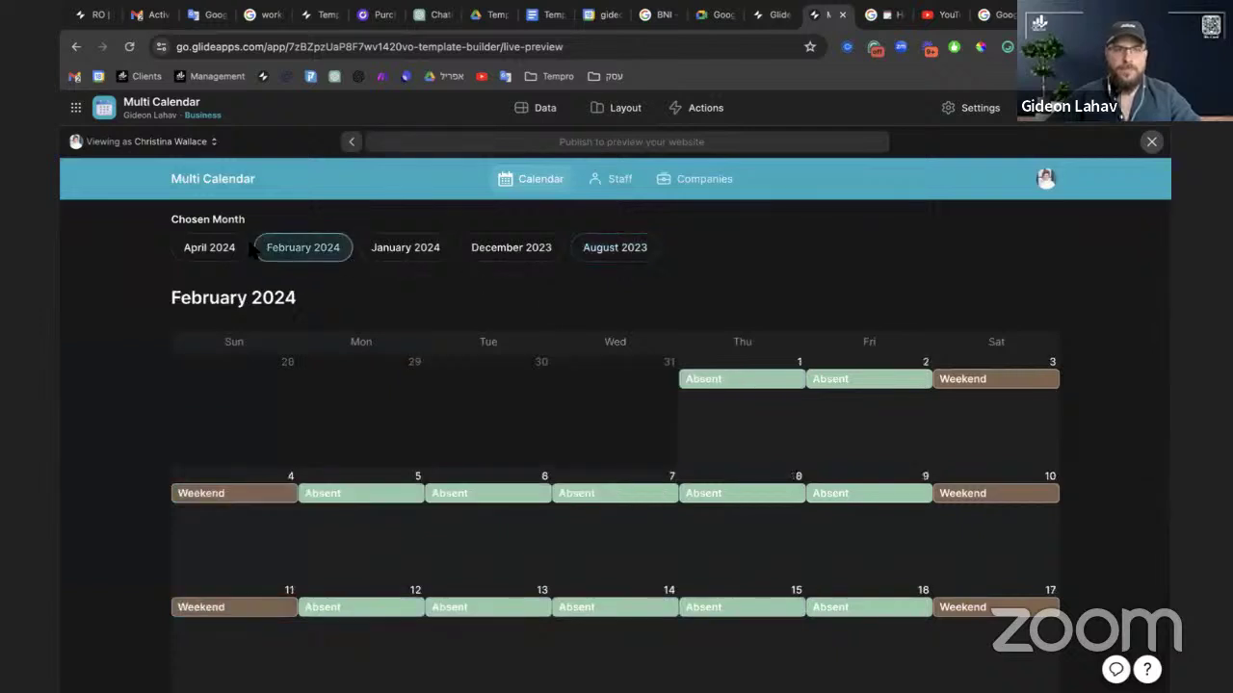
In the full-size preview, choose April 2024, view the 10 April details, and leave the preview
{"action": "left_click", "coordinate": [219, 250]}
{"action": "scroll", "coordinate": [575, 463], "scroll_direction": "down", "scroll_amount": 2}
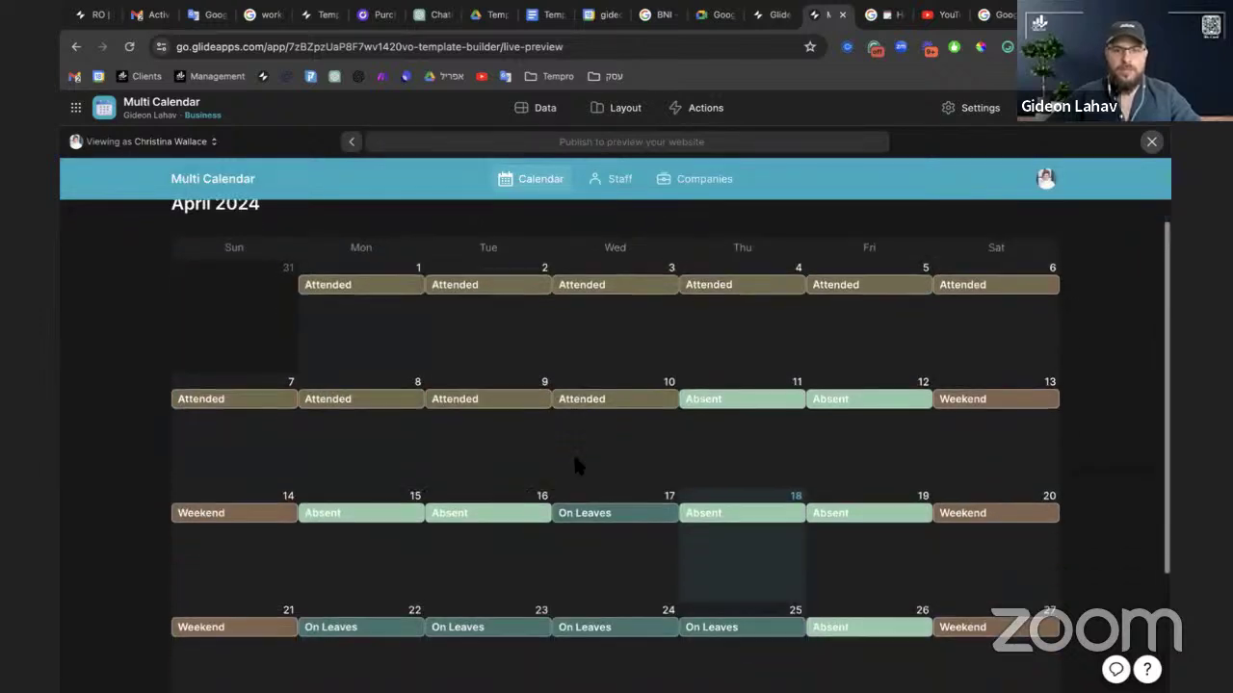
{"action": "left_click", "coordinate": [580, 397]}
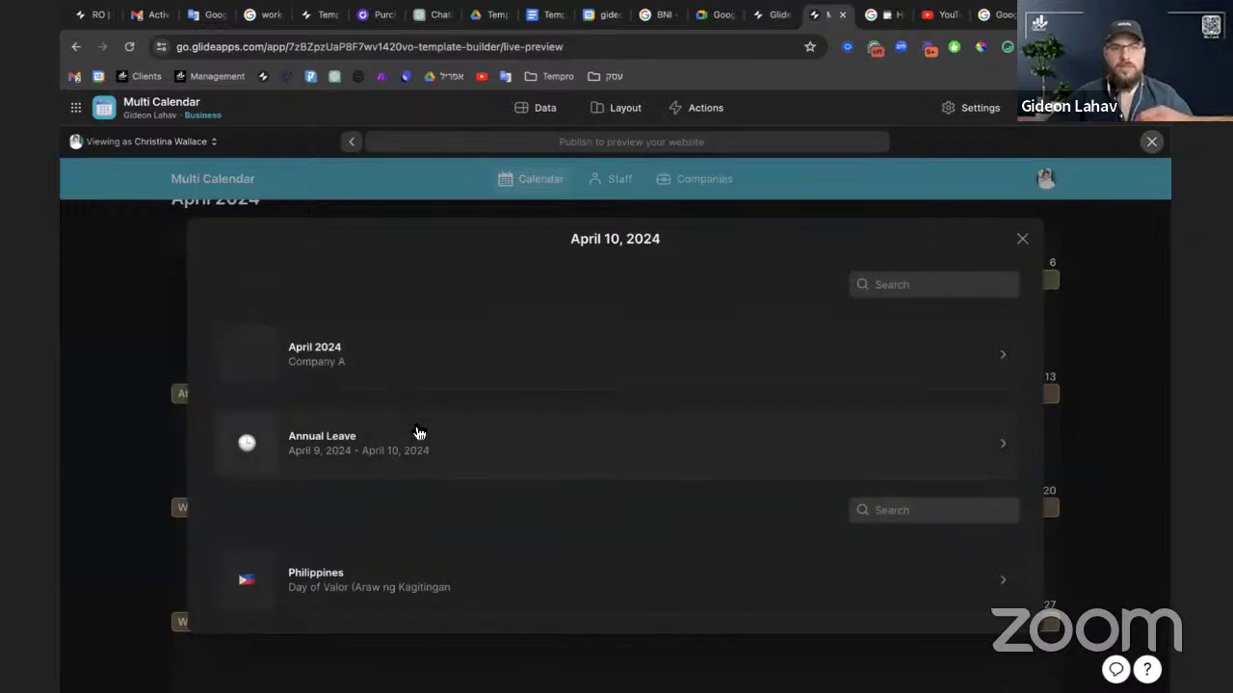
{"action": "left_click", "coordinate": [1152, 143]}
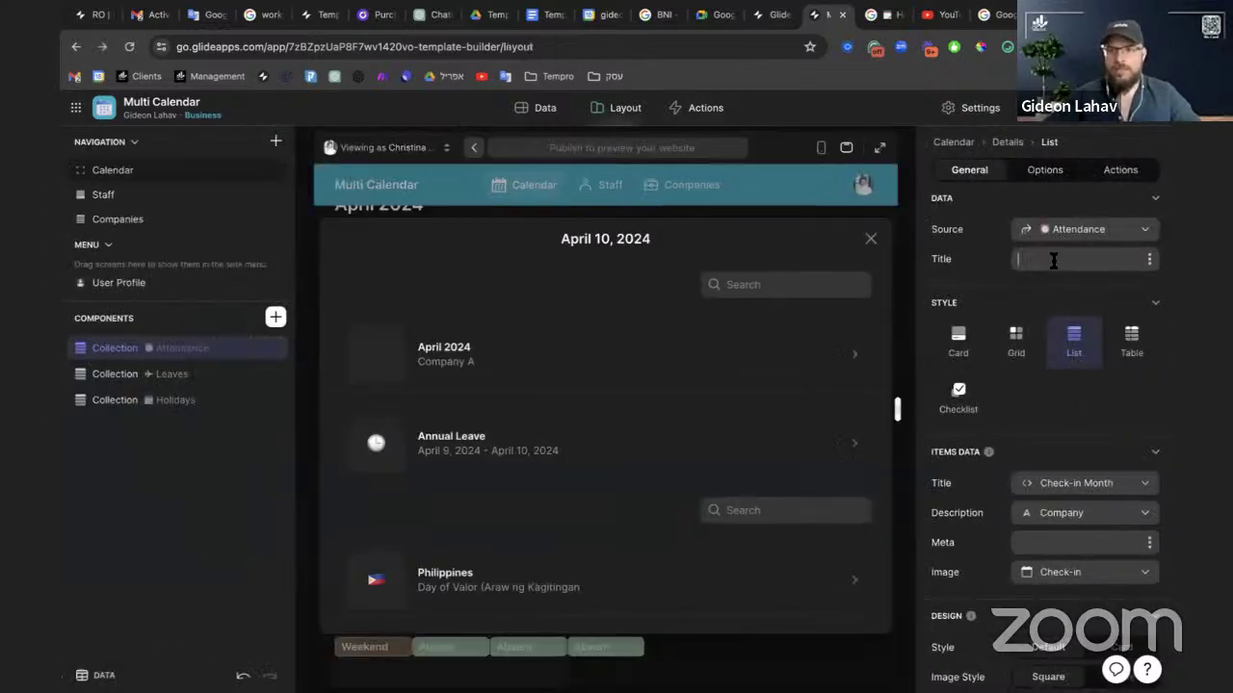
Title the Attendance, Leaves and Holidays lists "Attendance", "Leave" and "Holudays" respectively
{"action": "type", "text": "A"}
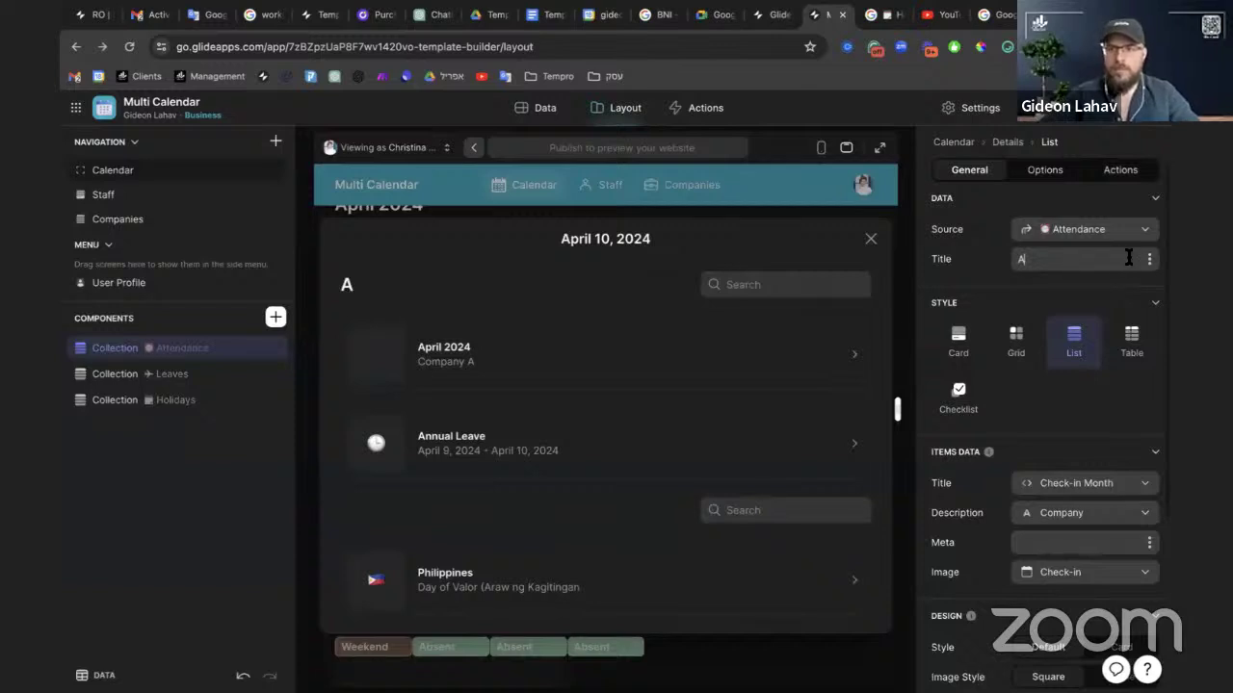
{"action": "type", "text": "t"}
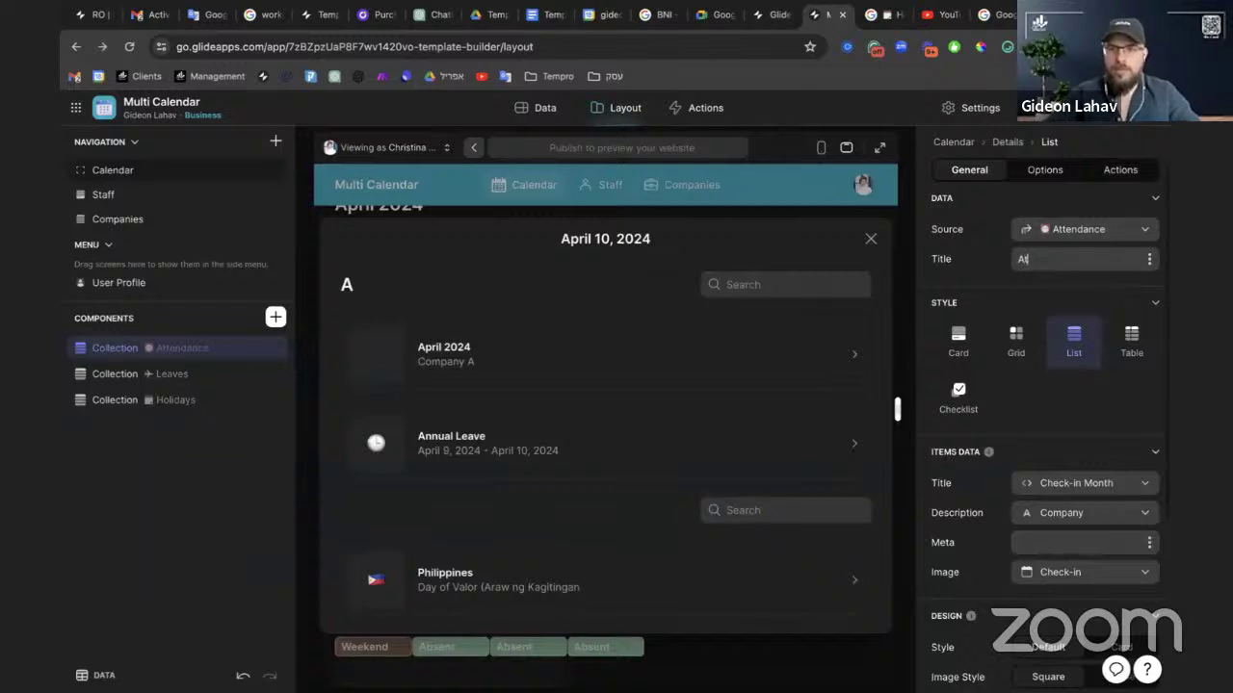
{"action": "type", "text": "tendance"}
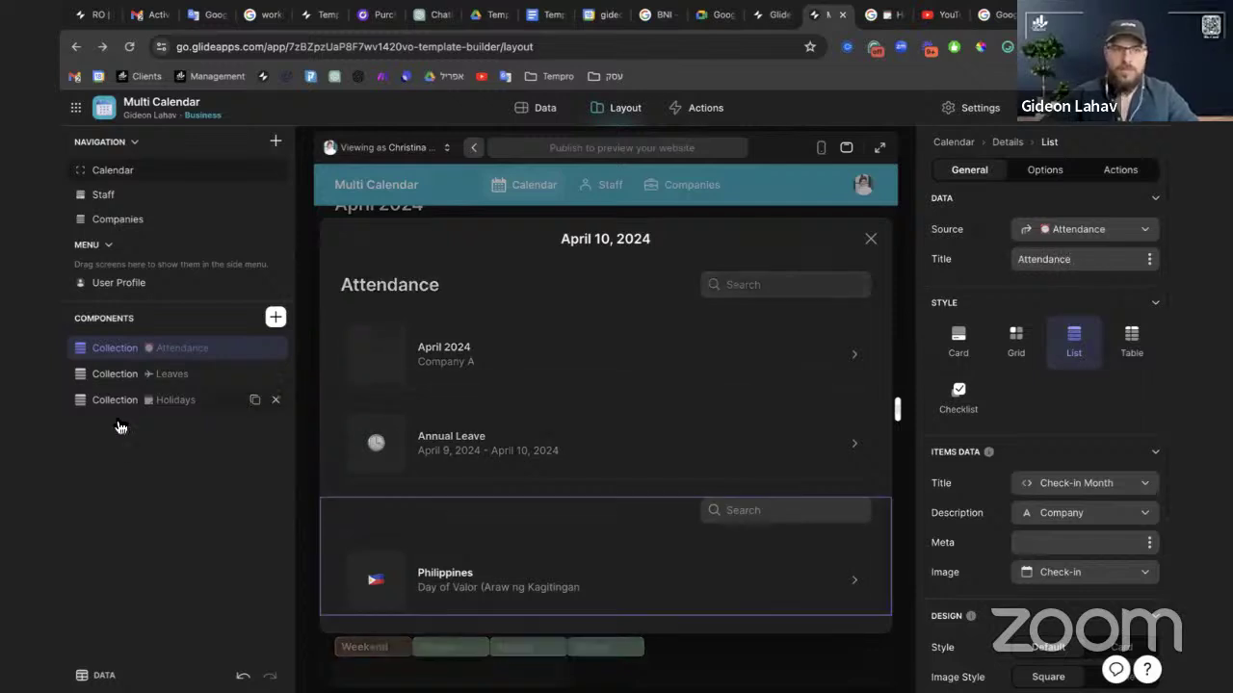
{"action": "left_click", "coordinate": [193, 375]}
{"action": "left_click", "coordinate": [1026, 260]}
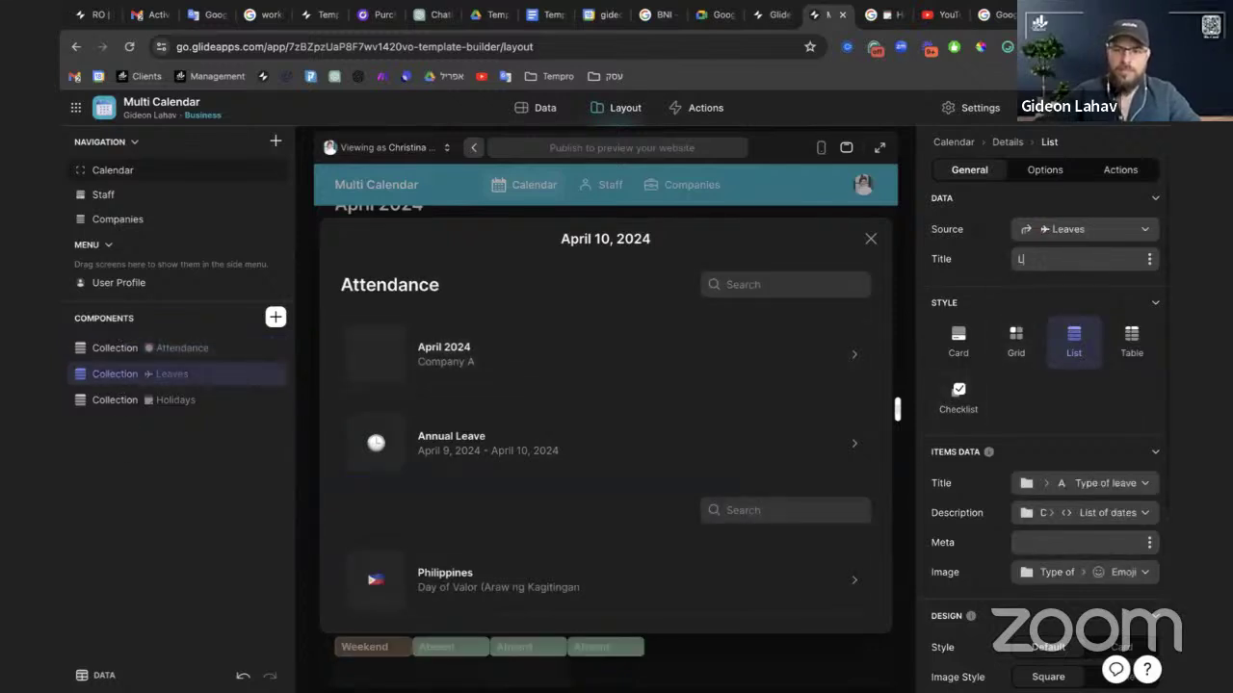
{"action": "type", "text": "Leave"}
{"action": "left_click", "coordinate": [109, 400]}
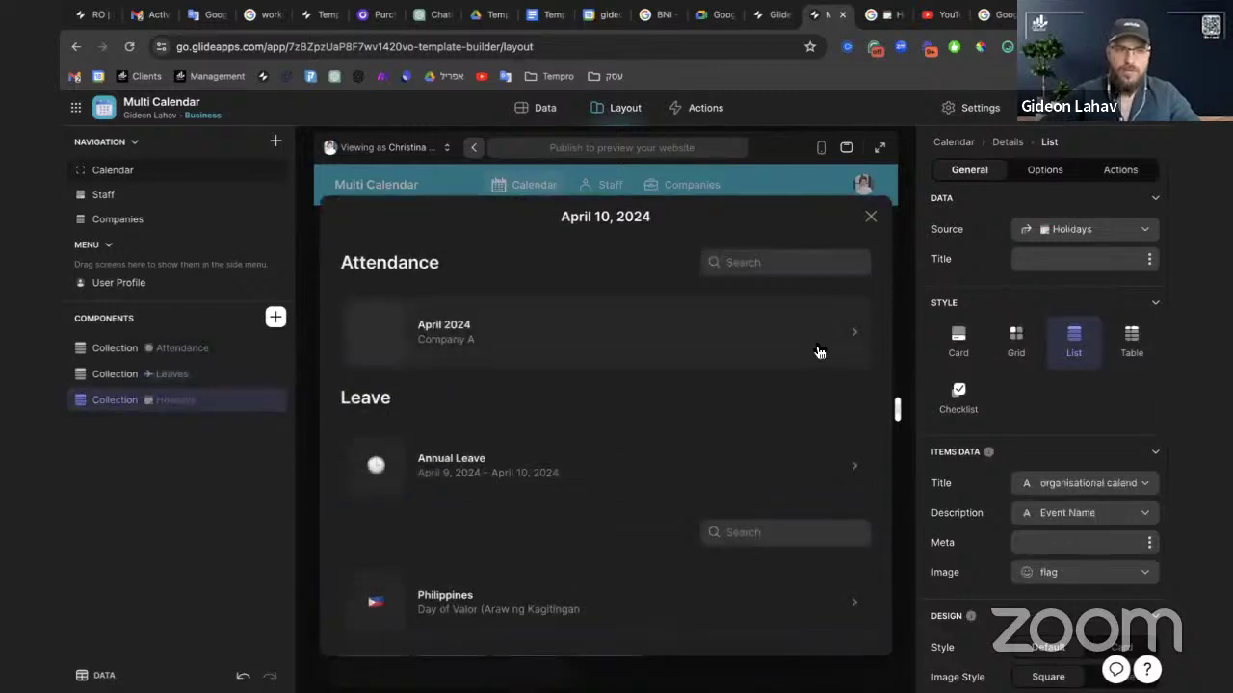
{"action": "left_click", "coordinate": [1077, 258]}
{"action": "type", "text": "Holudays"}
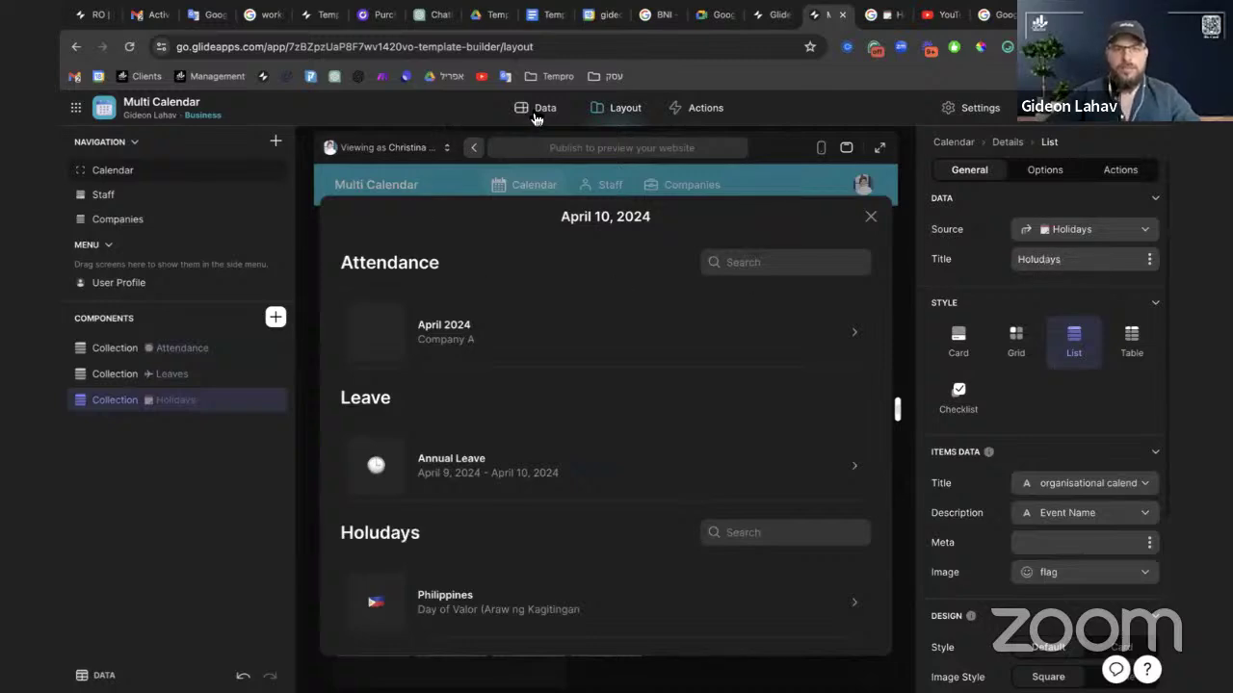
Copy the Attendance table's name with its clock emoji from the data editor and use it as the Attendance list's title
{"action": "left_click", "coordinate": [536, 109]}
{"action": "double_click", "coordinate": [121, 253]}
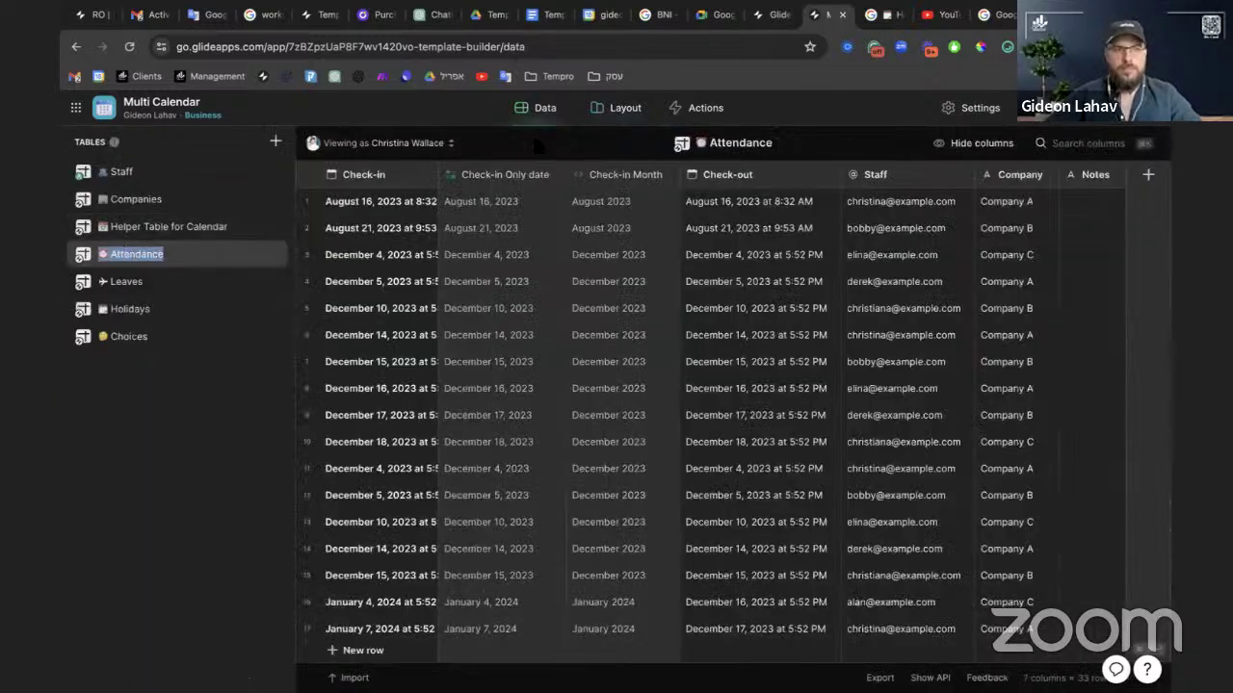
{"action": "left_click", "coordinate": [625, 108]}
{"action": "left_click", "coordinate": [778, 311]}
{"action": "double_click", "coordinate": [1042, 260]}
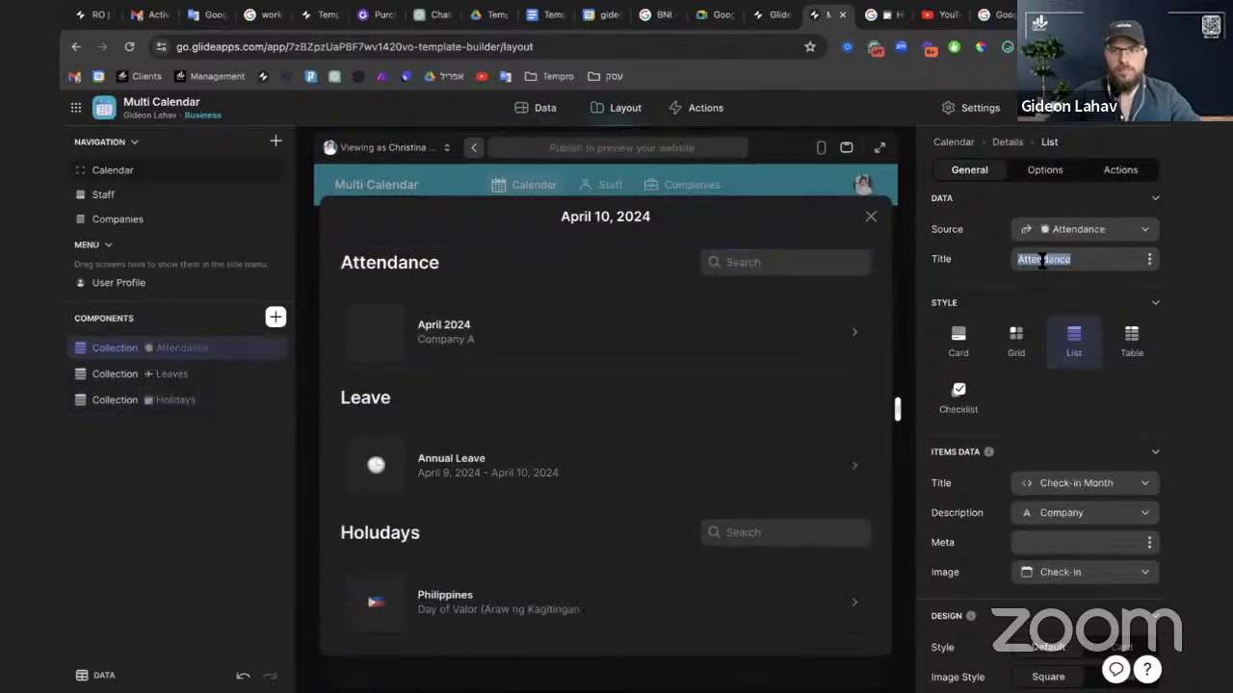
Copy the Leaves table's name with its airplane emoji from the data editor and use it as the Leaves list's title
{"action": "left_click", "coordinate": [540, 107]}
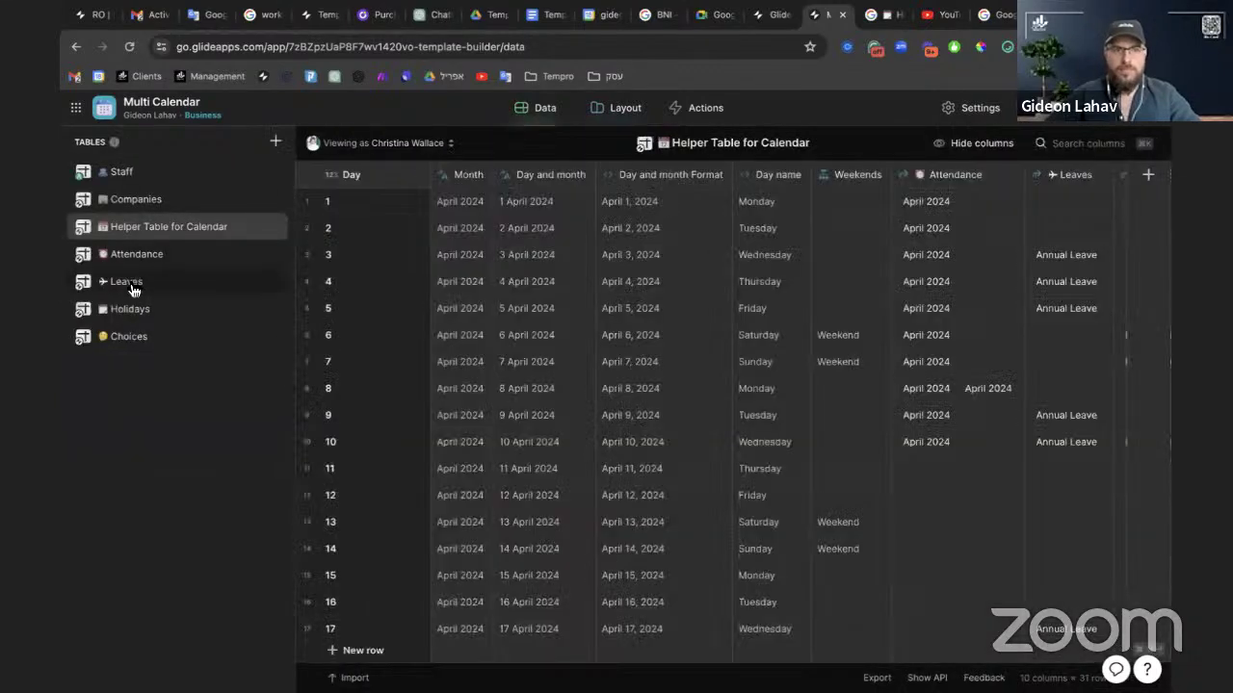
{"action": "double_click", "coordinate": [132, 284]}
{"action": "left_click", "coordinate": [625, 108]}
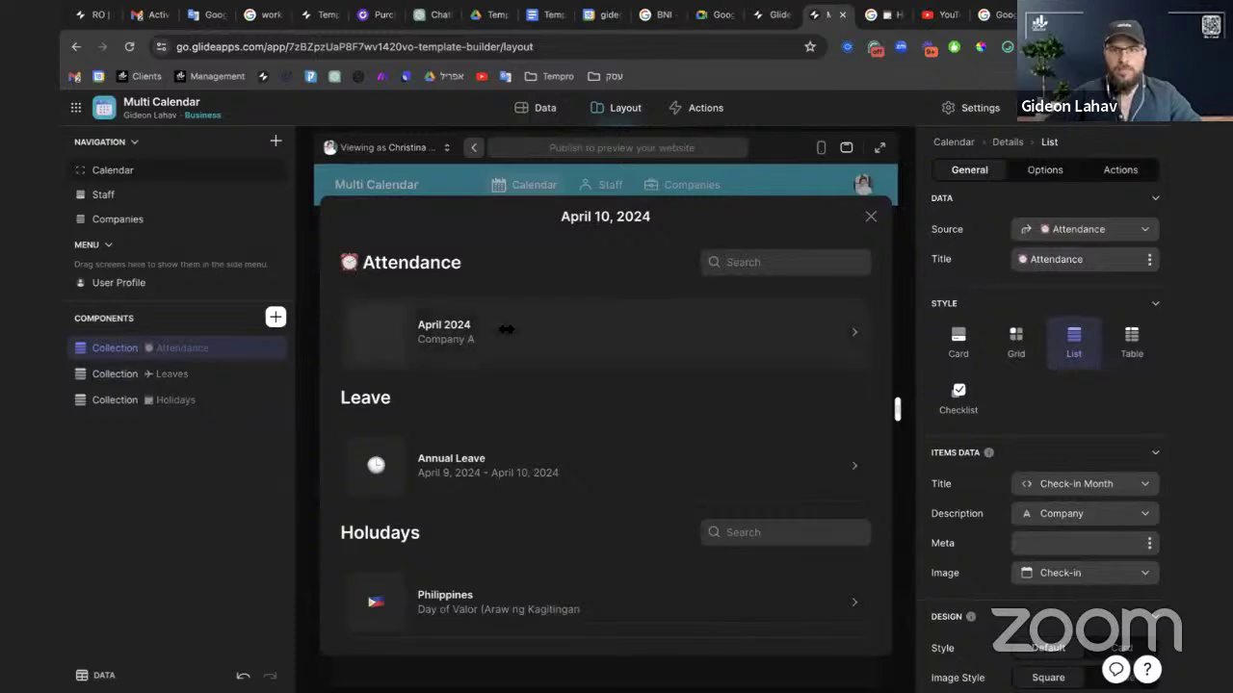
{"action": "left_click", "coordinate": [171, 375]}
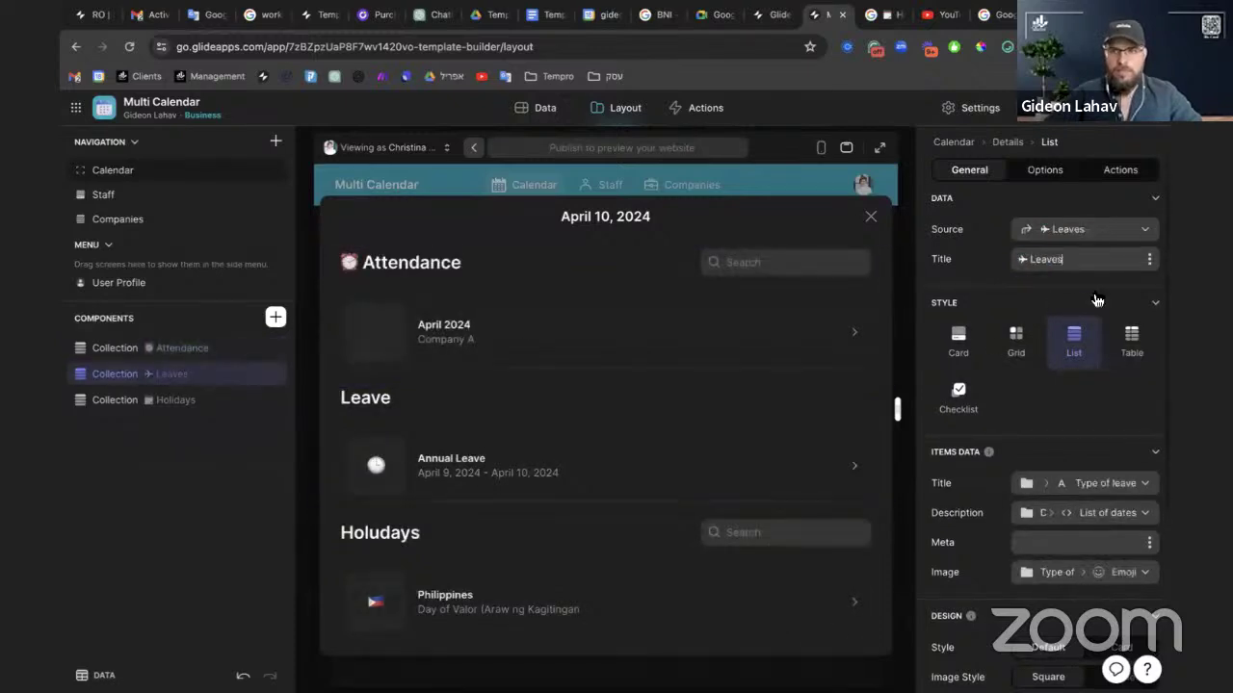
Change the Leaves, Attendance and Holidays collections from List to Table style
{"action": "left_click", "coordinate": [1132, 337]}
{"action": "left_click", "coordinate": [116, 349]}
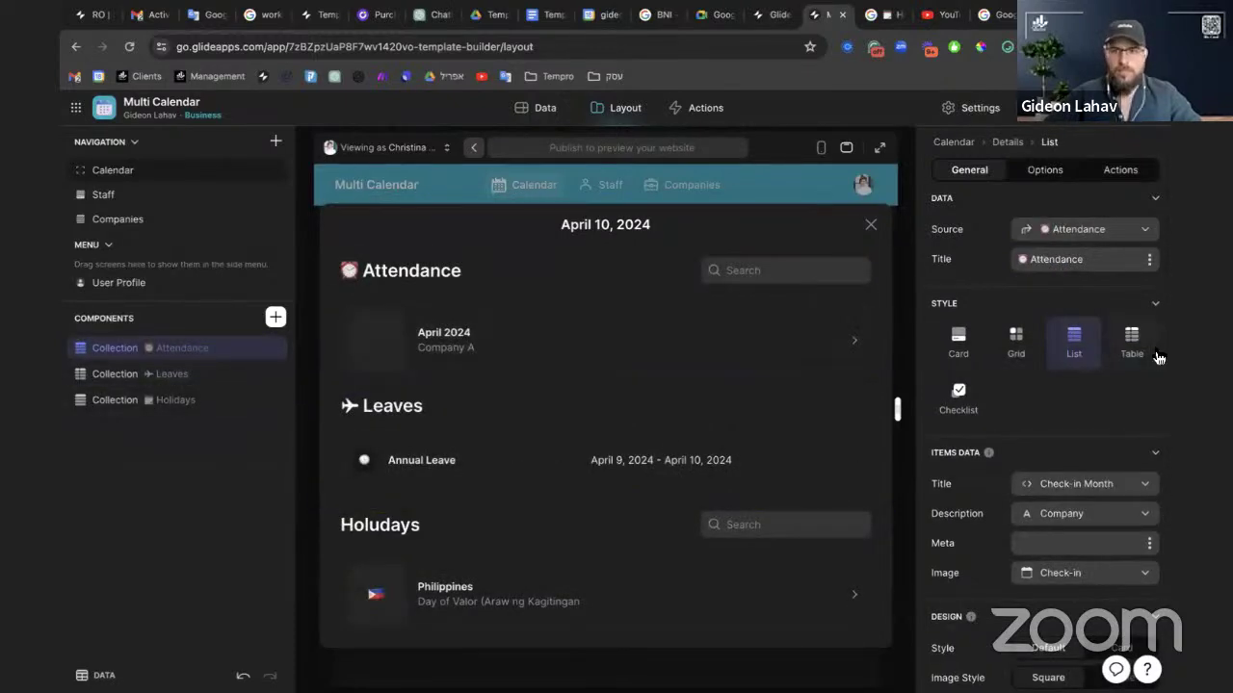
{"action": "left_click", "coordinate": [1136, 342]}
{"action": "left_click", "coordinate": [144, 403]}
{"action": "left_click", "coordinate": [1132, 338]}
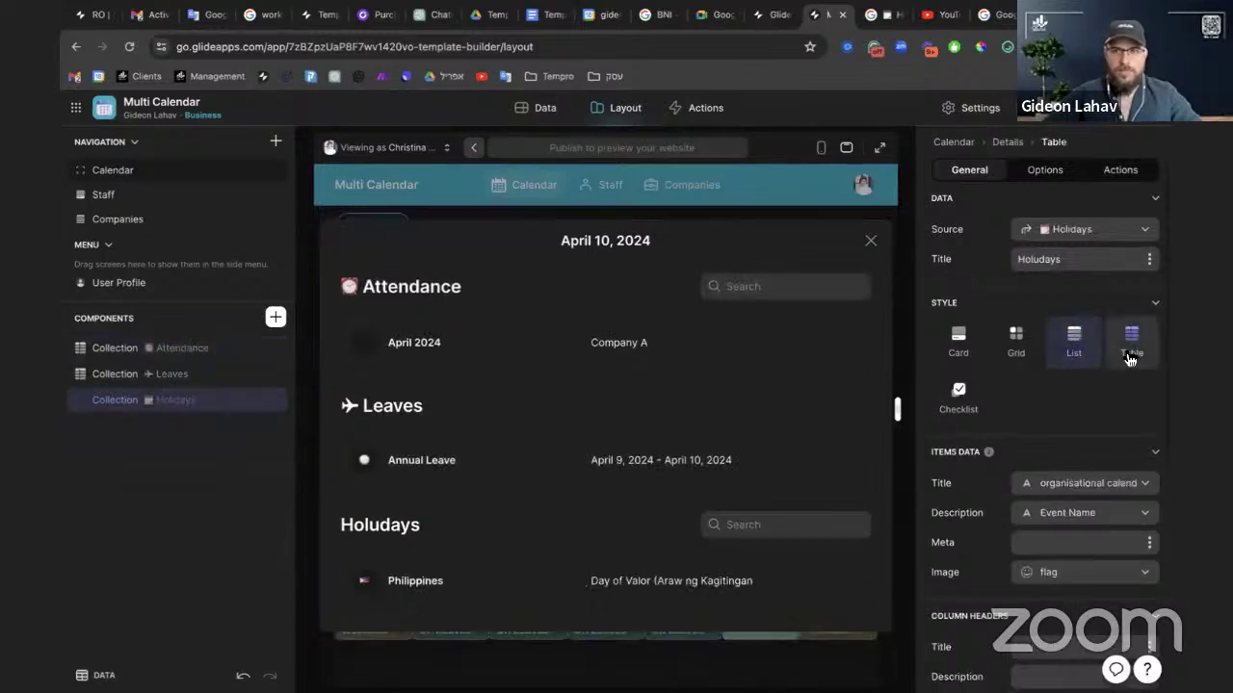
Replace the Holidays collection's title with the Holidays table's name and calendar emoji copied from the data editor
{"action": "left_click", "coordinate": [533, 108]}
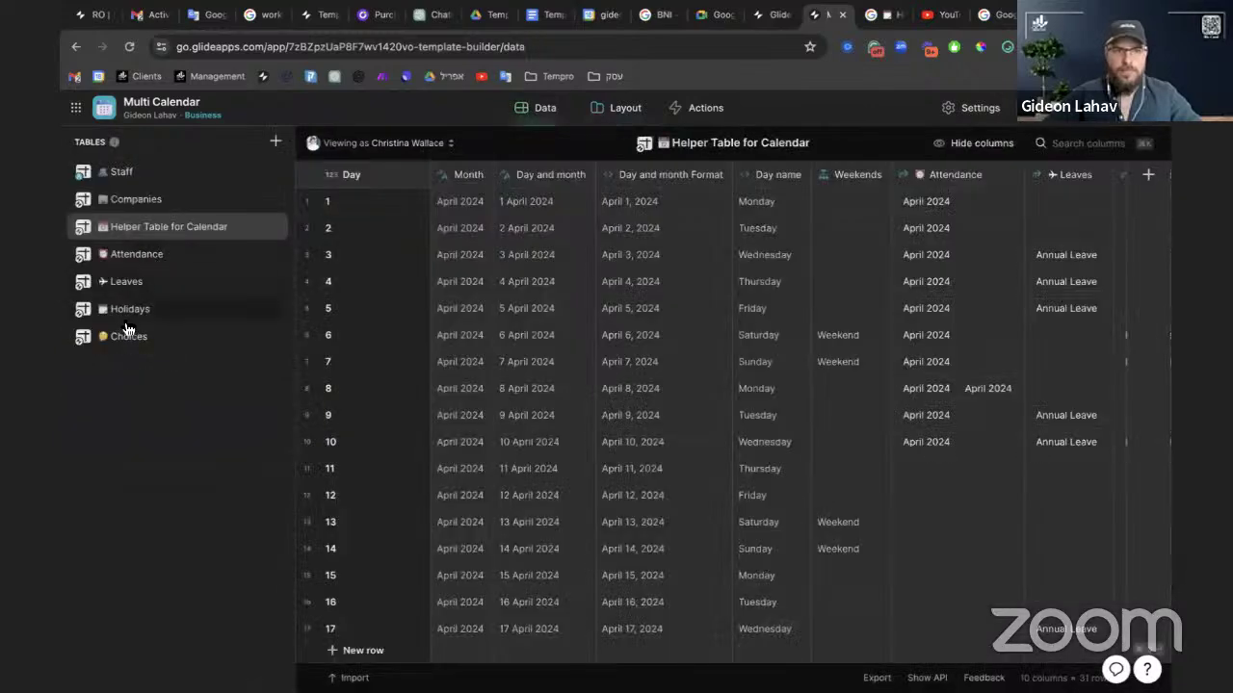
{"action": "double_click", "coordinate": [127, 310]}
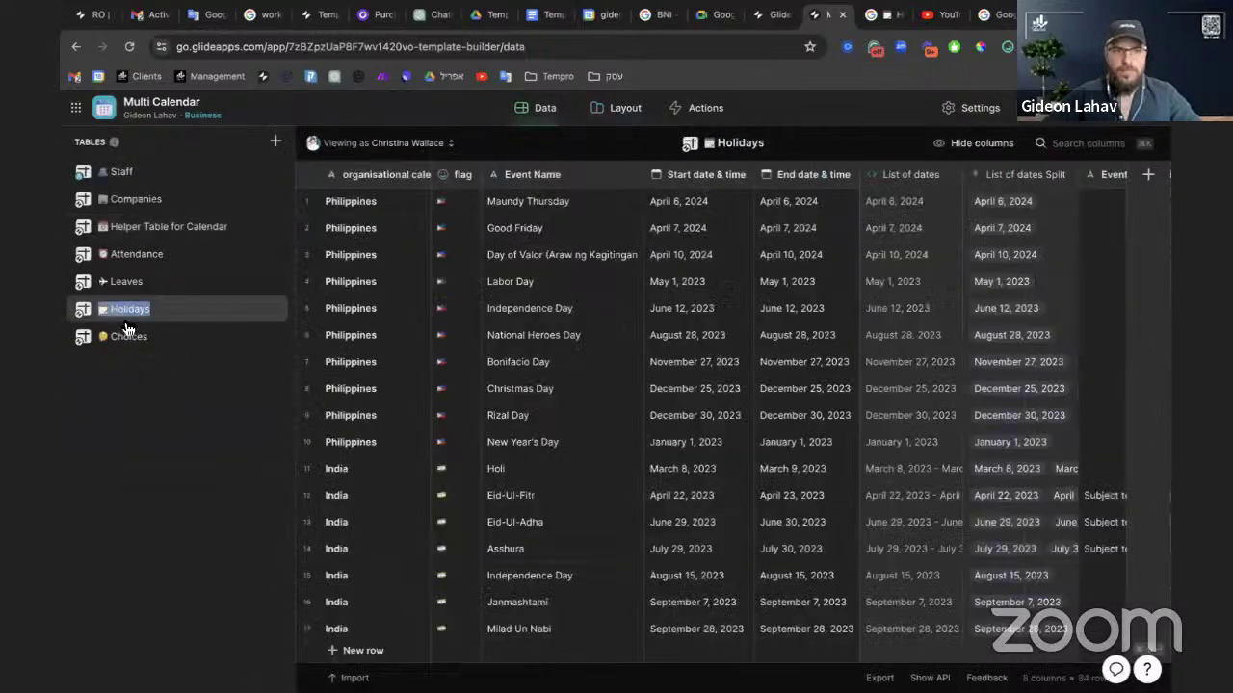
{"action": "left_click", "coordinate": [607, 111]}
{"action": "triple_click", "coordinate": [1068, 261]}
{"action": "type", "text": "📅 Holidays"}
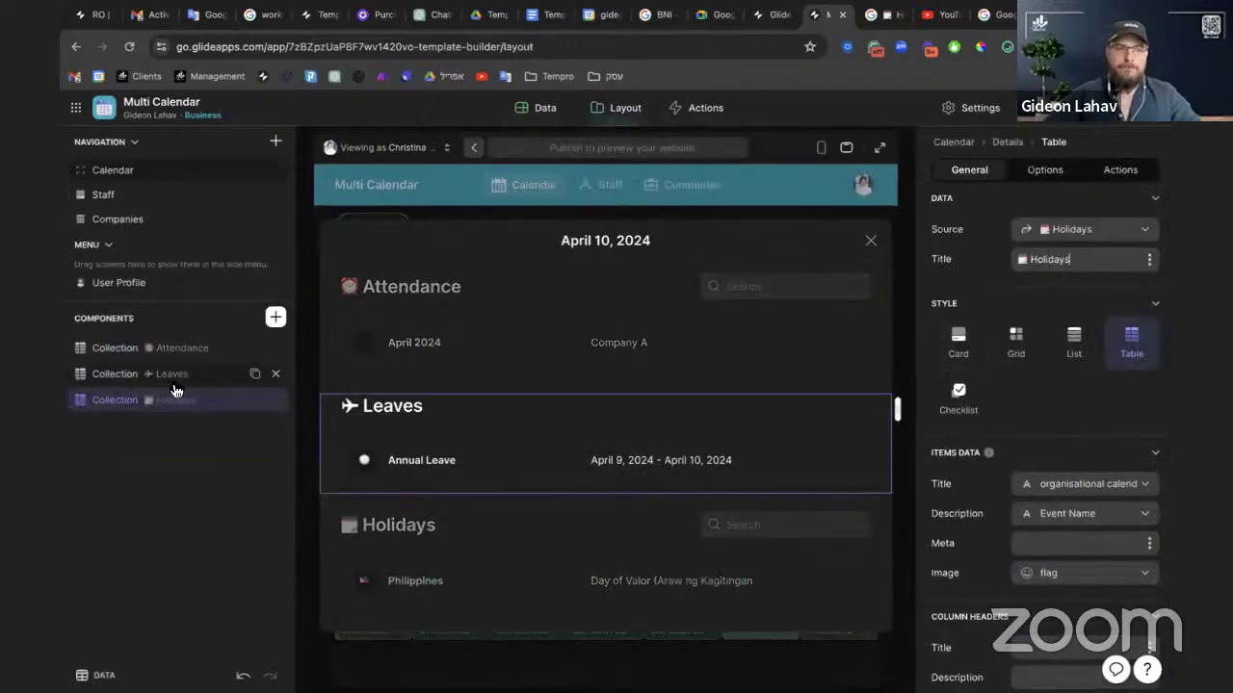
Set the design style of the Holidays, Leaves and Attendance tables to Default
{"action": "scroll", "coordinate": [1054, 414], "scroll_direction": "down", "scroll_amount": 5}
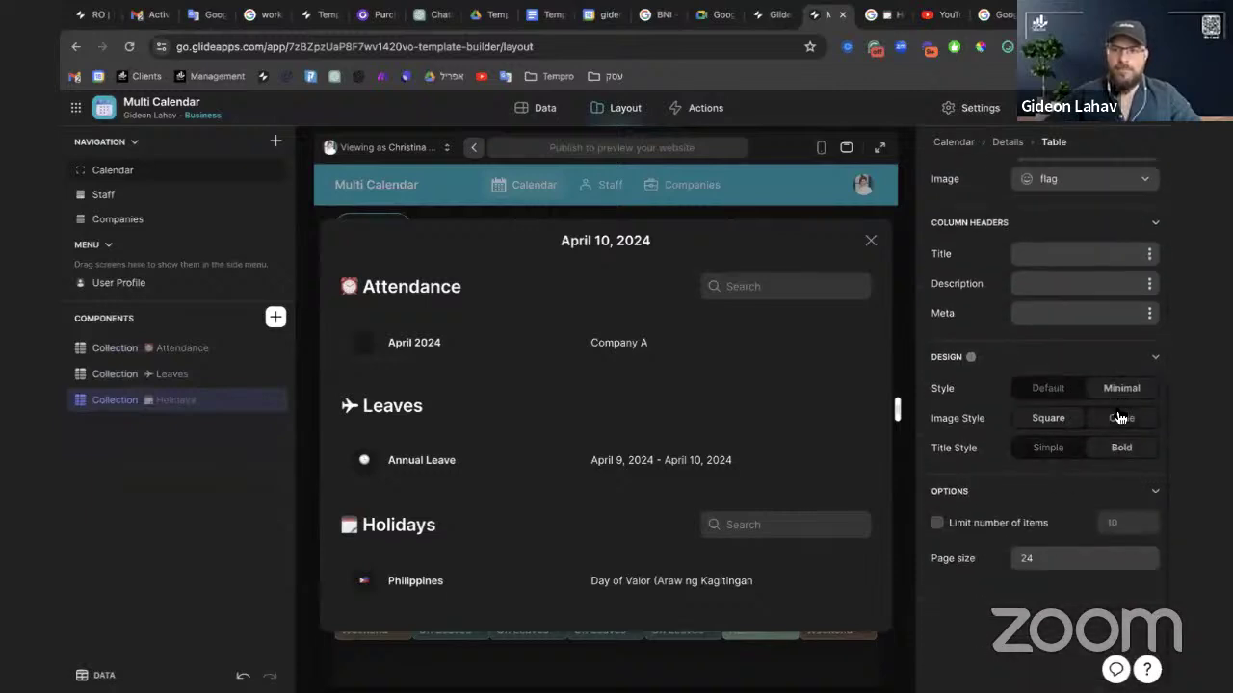
{"action": "left_click", "coordinate": [1048, 388]}
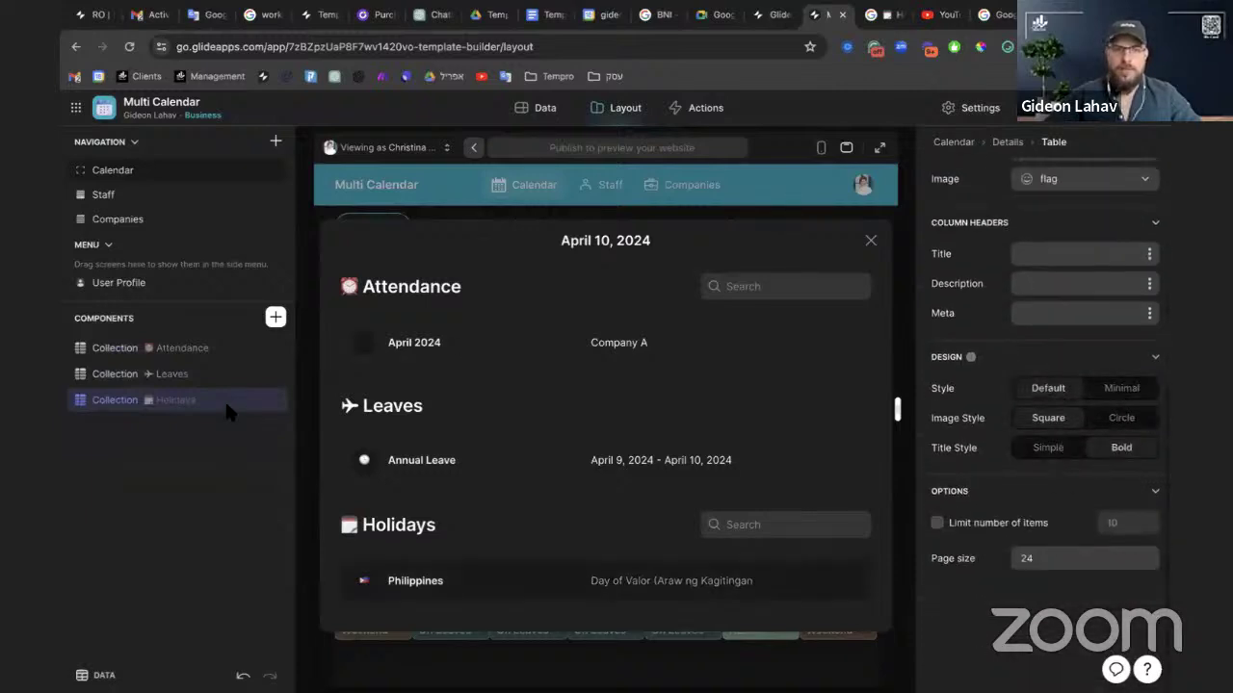
{"action": "left_click", "coordinate": [179, 374]}
{"action": "scroll", "coordinate": [1051, 434], "scroll_direction": "down", "scroll_amount": 5}
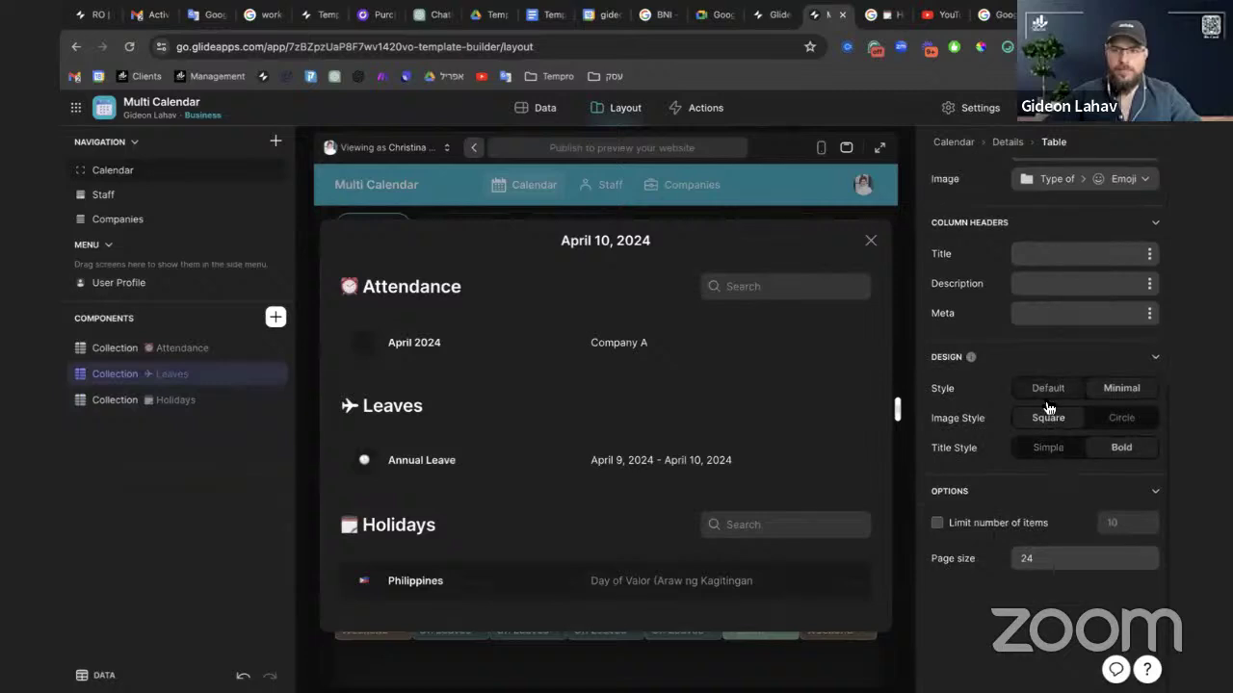
{"action": "left_click", "coordinate": [1048, 390]}
{"action": "left_click", "coordinate": [183, 347]}
{"action": "scroll", "coordinate": [1161, 340], "scroll_direction": "down", "scroll_amount": 3}
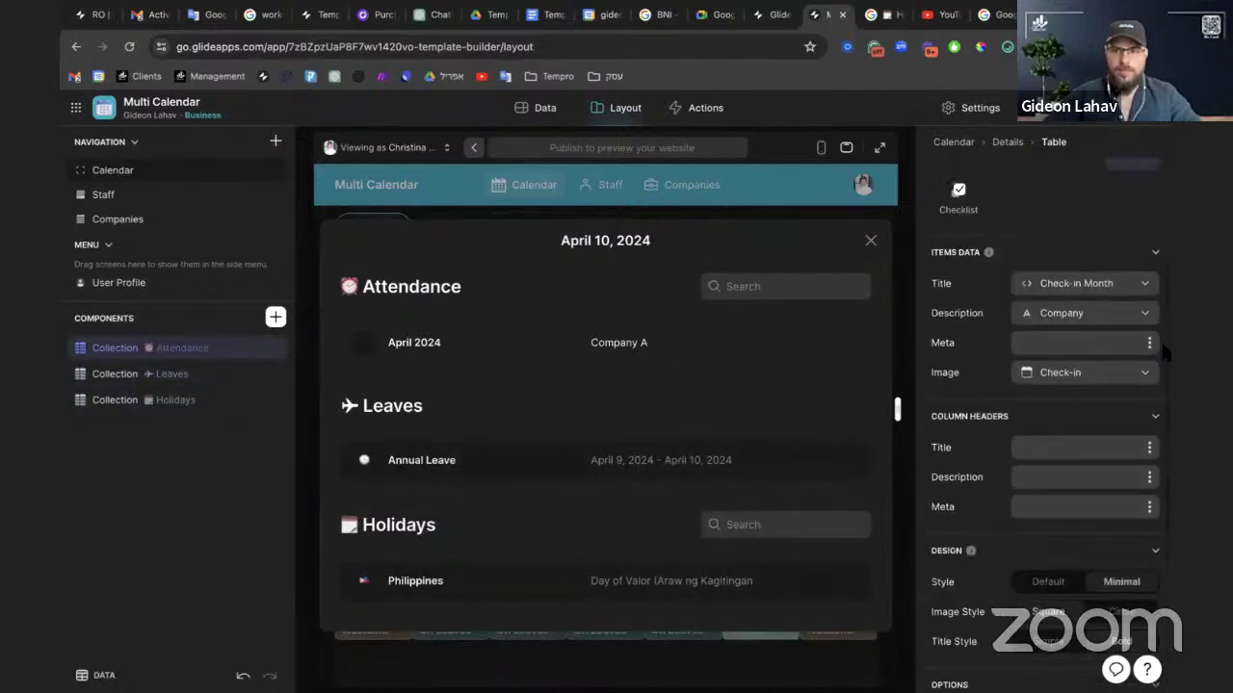
{"action": "scroll", "coordinate": [1163, 351], "scroll_direction": "down", "scroll_amount": 2}
{"action": "left_click", "coordinate": [1048, 388]}
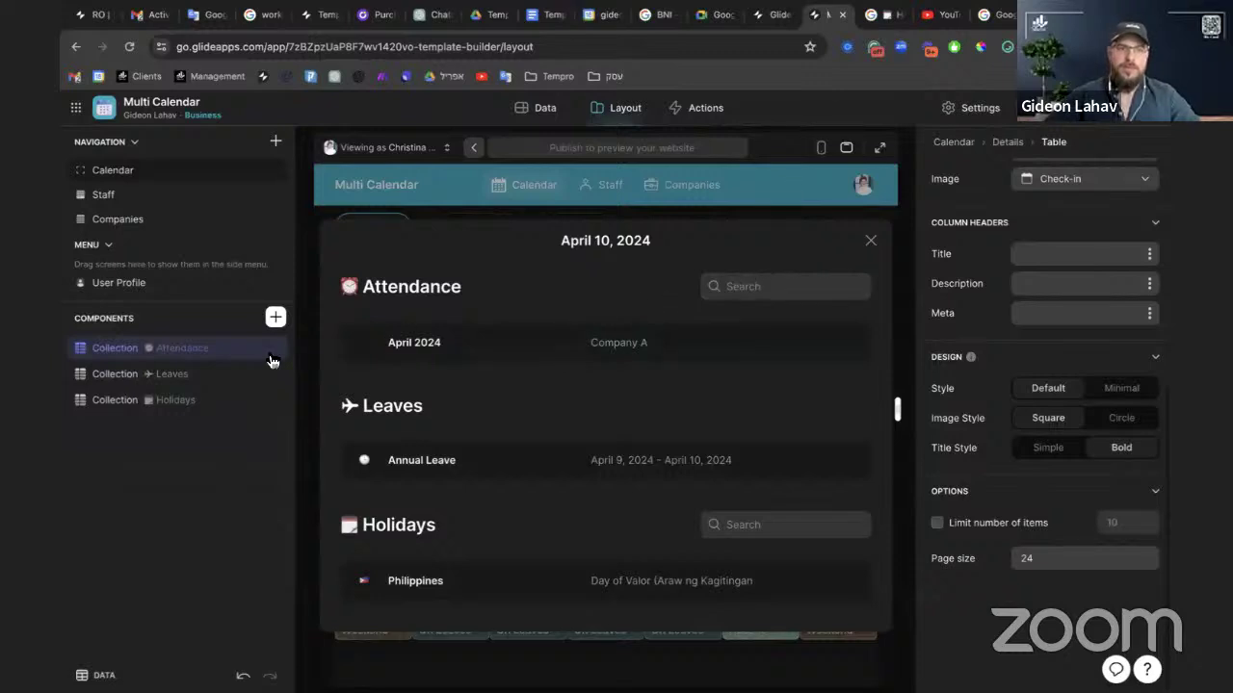
Map the Attendance table's item title to Check-in and replace its image column with an empty URL
{"action": "scroll", "coordinate": [1098, 289], "scroll_direction": "up", "scroll_amount": 5}
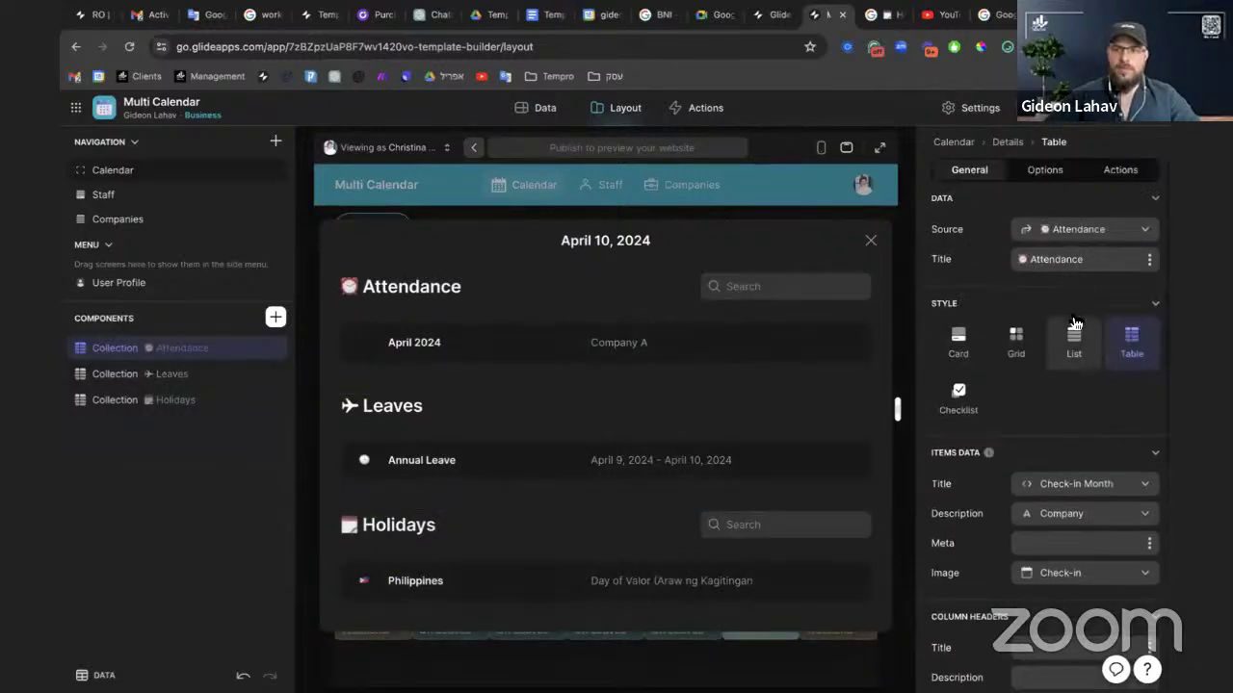
{"action": "scroll", "coordinate": [1083, 376], "scroll_direction": "down", "scroll_amount": 1}
{"action": "left_click", "coordinate": [1080, 385]}
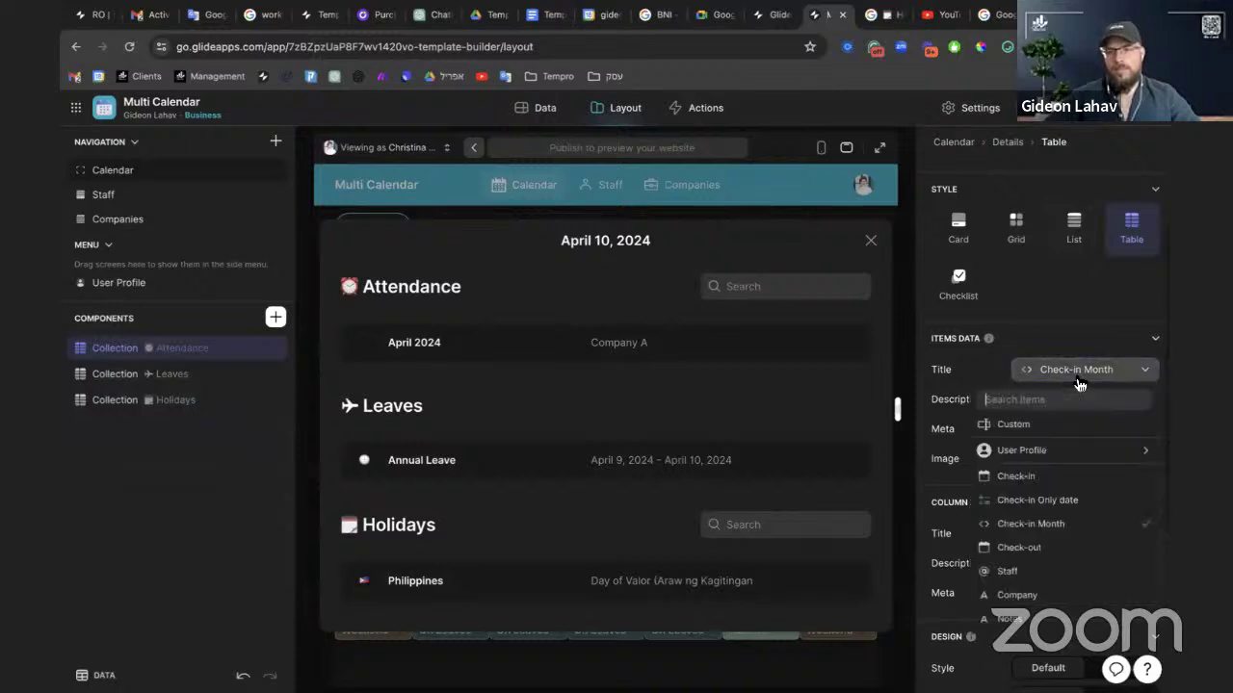
{"action": "left_click", "coordinate": [1043, 474]}
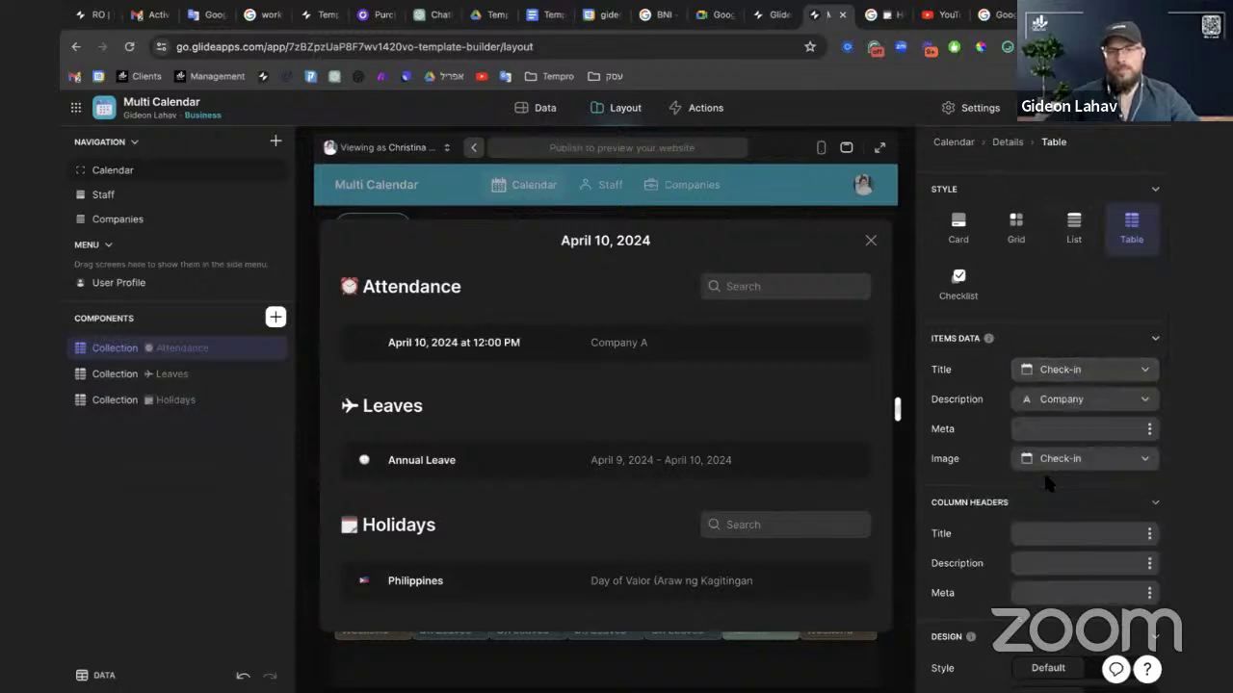
{"action": "left_click", "coordinate": [1095, 461]}
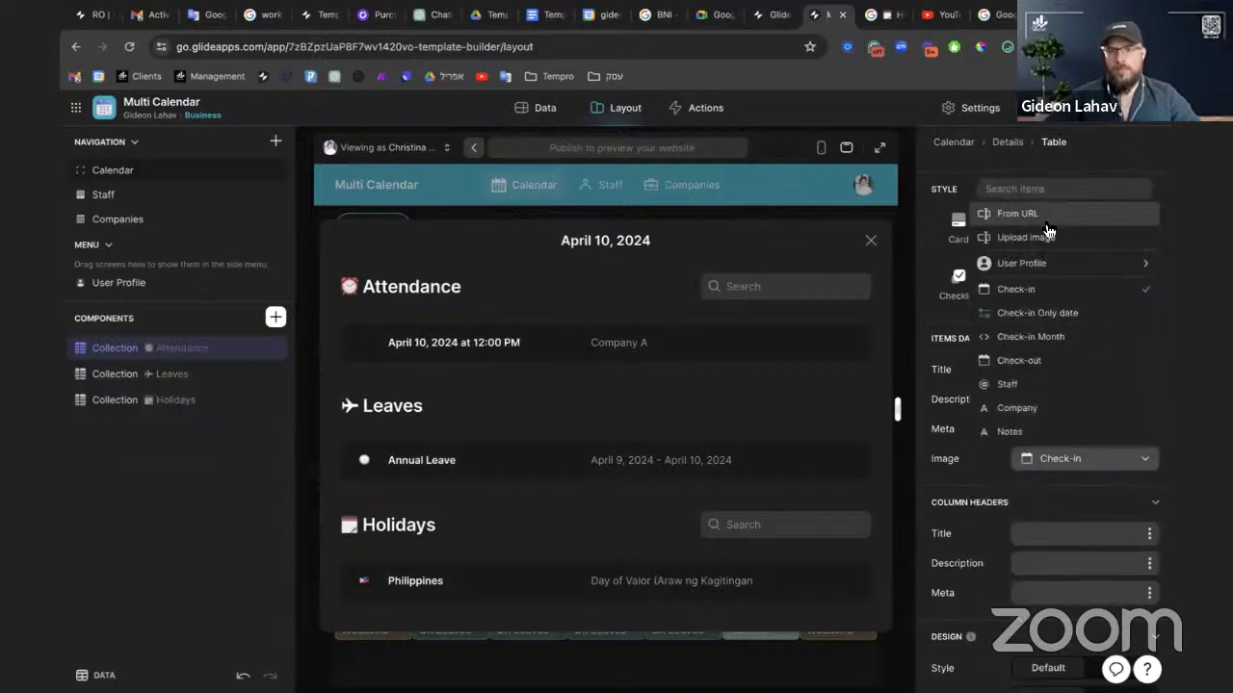
{"action": "left_click", "coordinate": [1050, 239]}
Map the Attendance table's description to Check-out and its meta field to Company
{"action": "left_click", "coordinate": [1074, 429]}
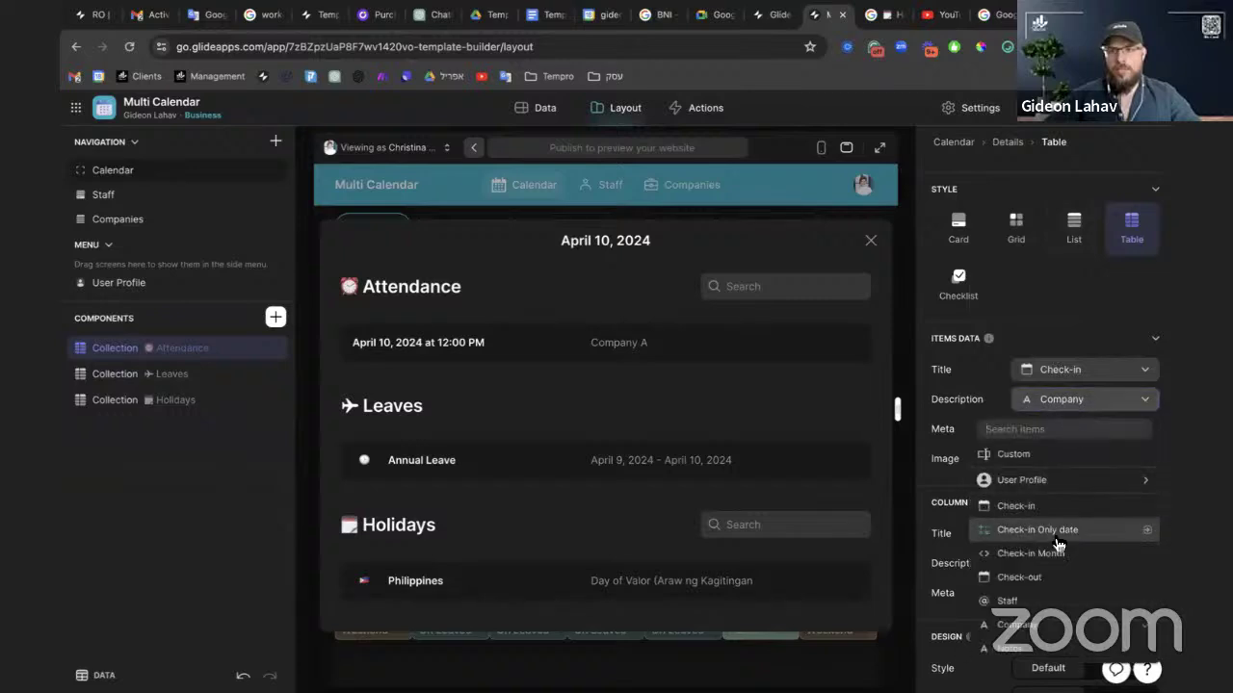
{"action": "left_click", "coordinate": [1058, 576]}
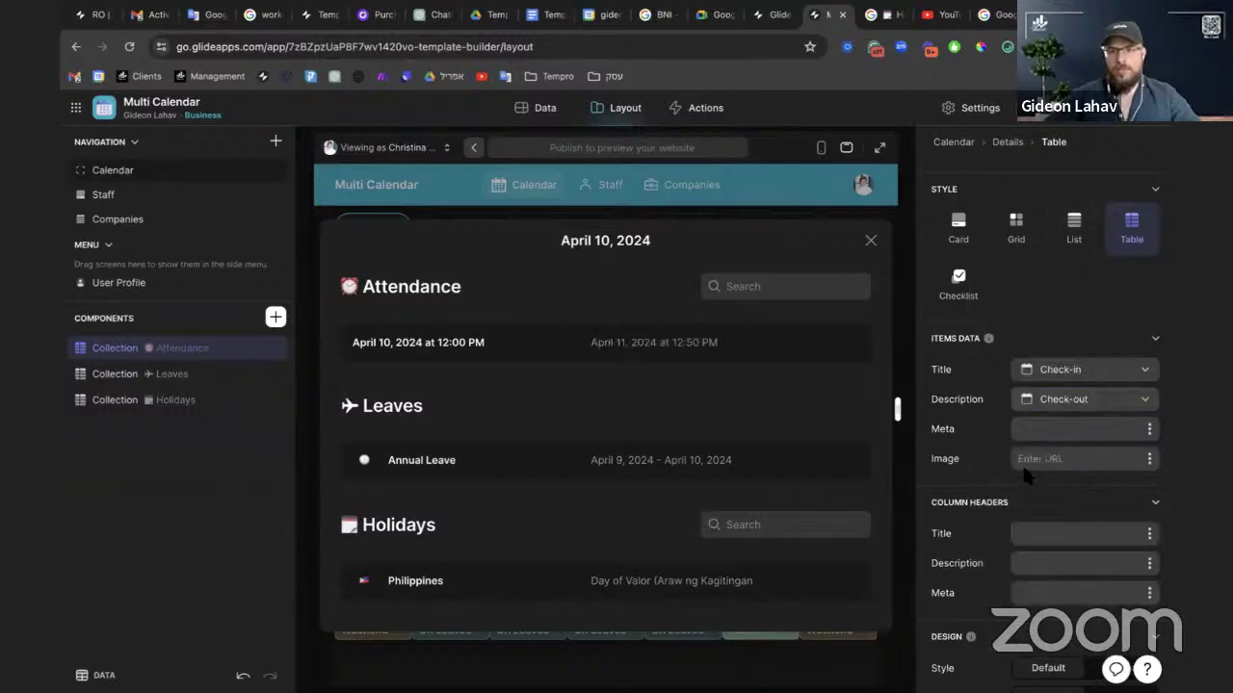
{"action": "left_click", "coordinate": [1149, 431]}
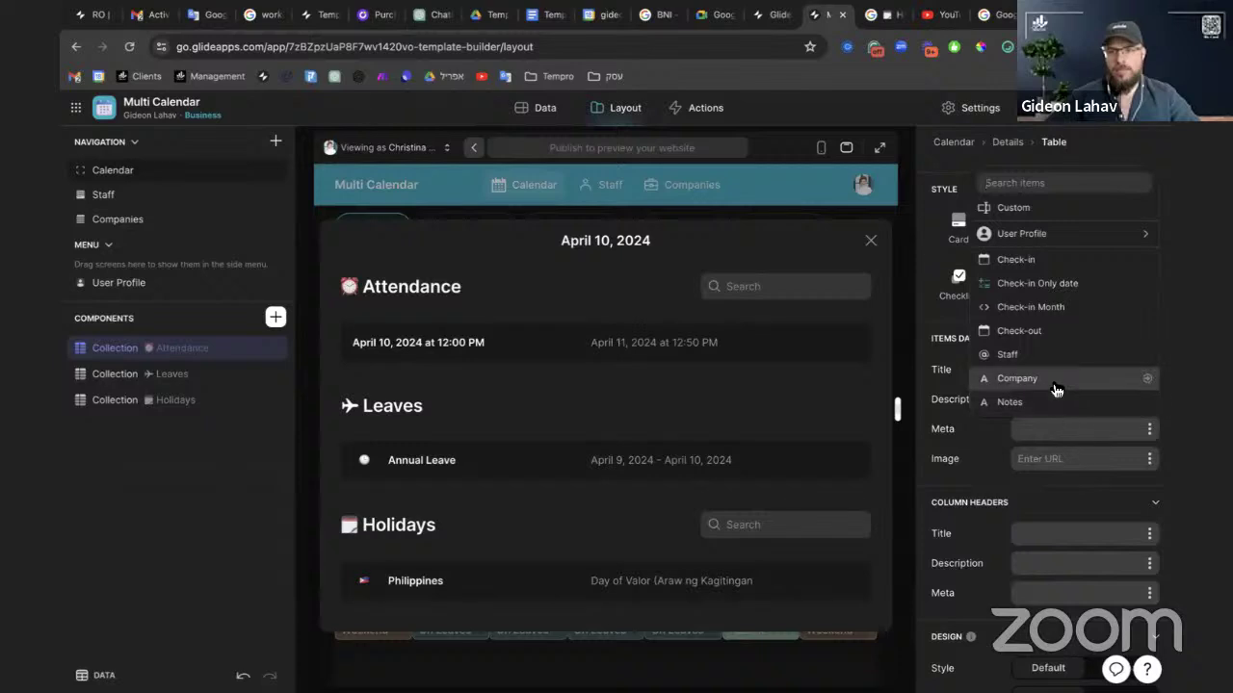
{"action": "left_click", "coordinate": [977, 385]}
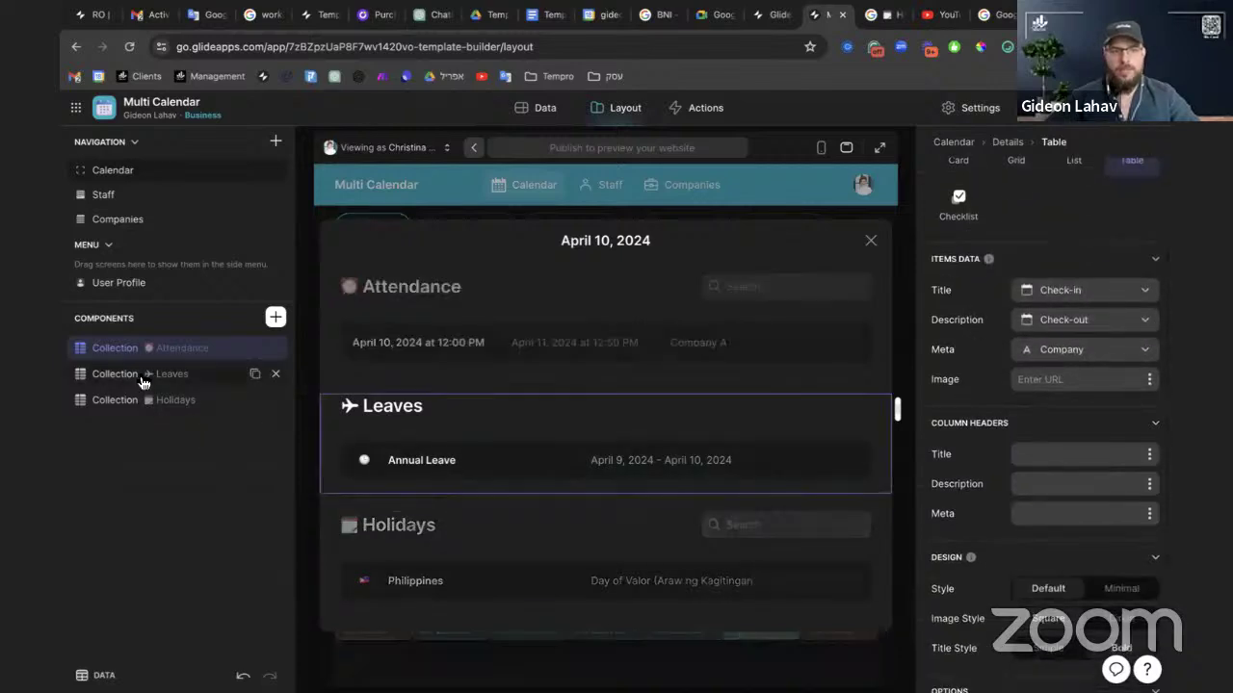
Map the Leaves table's description to From (date) and its meta field to To (date)
{"action": "left_click", "coordinate": [139, 382]}
{"action": "left_click", "coordinate": [1106, 482]}
{"action": "left_click", "coordinate": [1106, 486]}
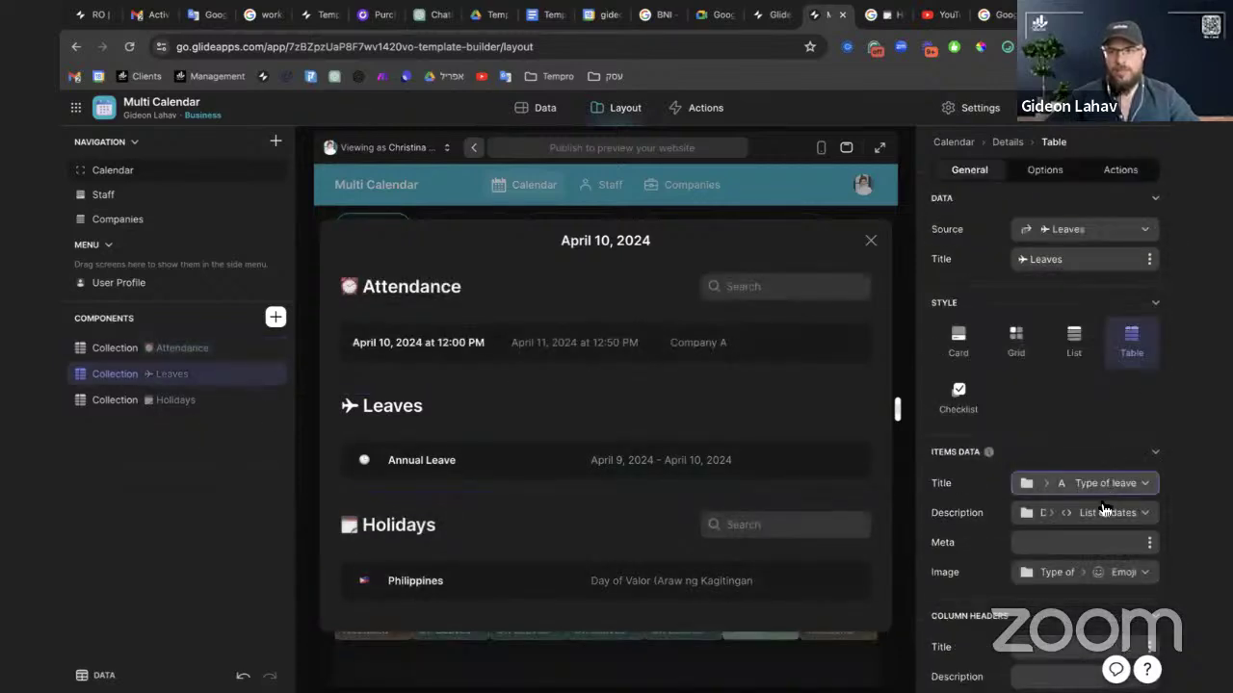
{"action": "left_click", "coordinate": [1103, 512]}
{"action": "mouse_move", "coordinate": [1052, 430]}
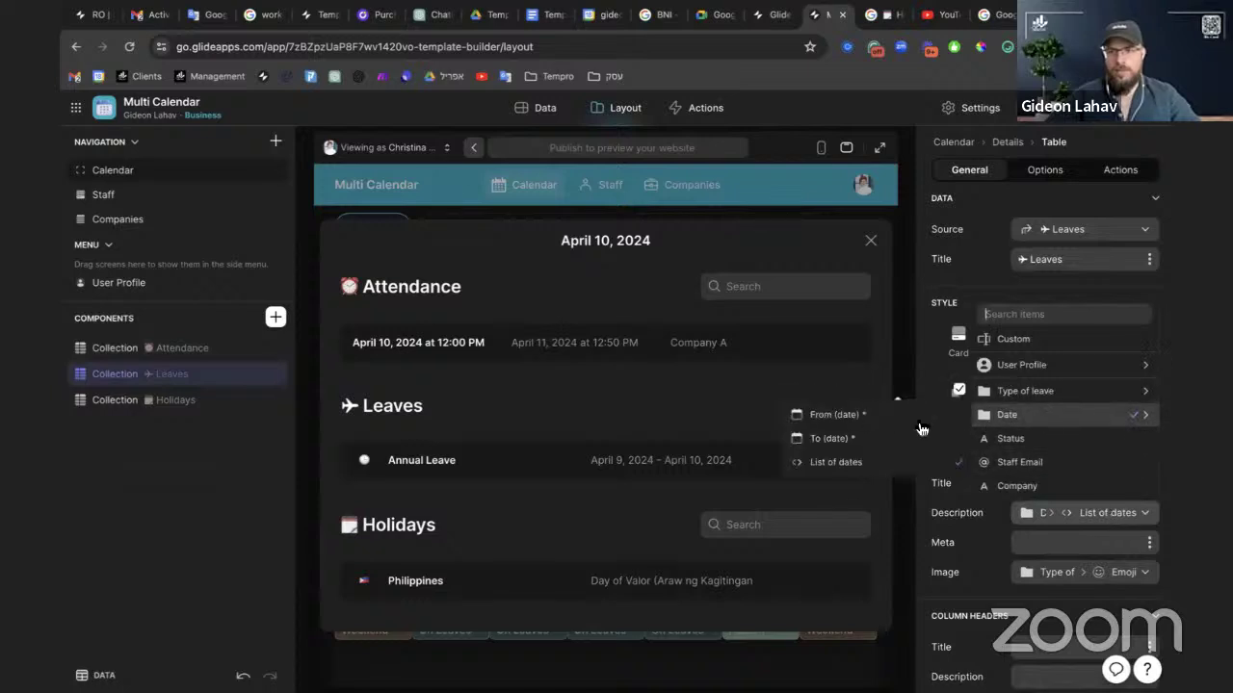
{"action": "left_click", "coordinate": [837, 414]}
{"action": "left_click", "coordinate": [1152, 547]}
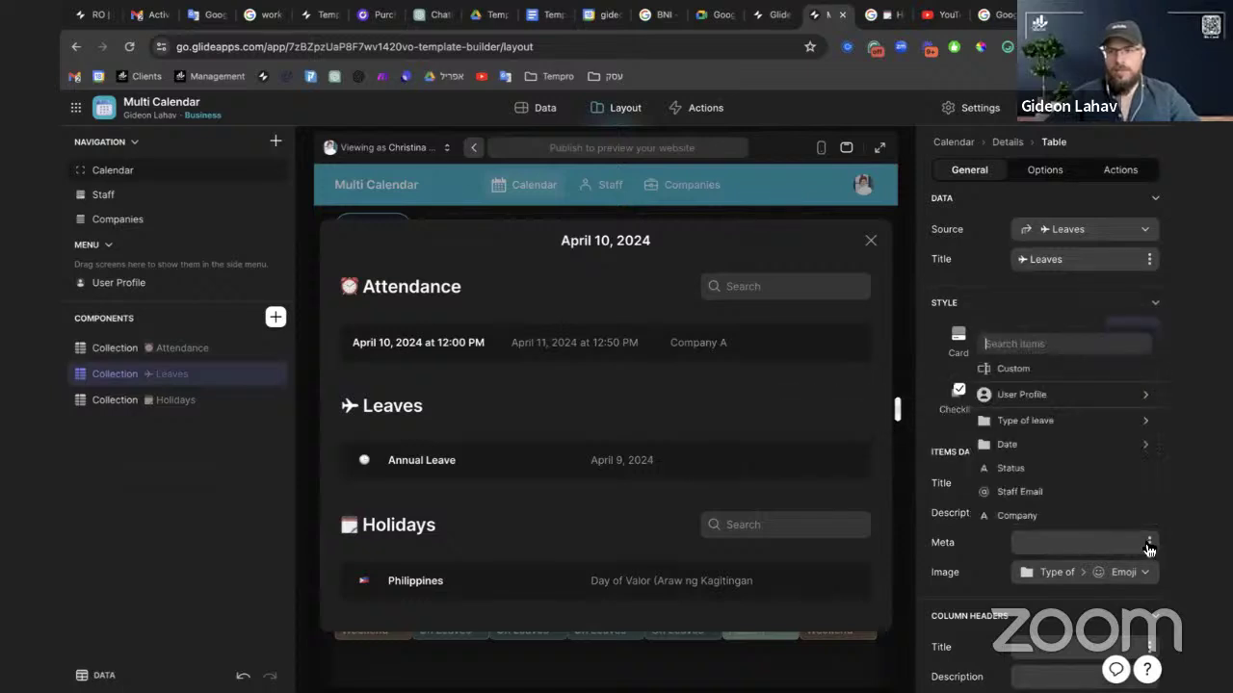
{"action": "mouse_move", "coordinate": [1007, 442]}
{"action": "left_click", "coordinate": [842, 459]}
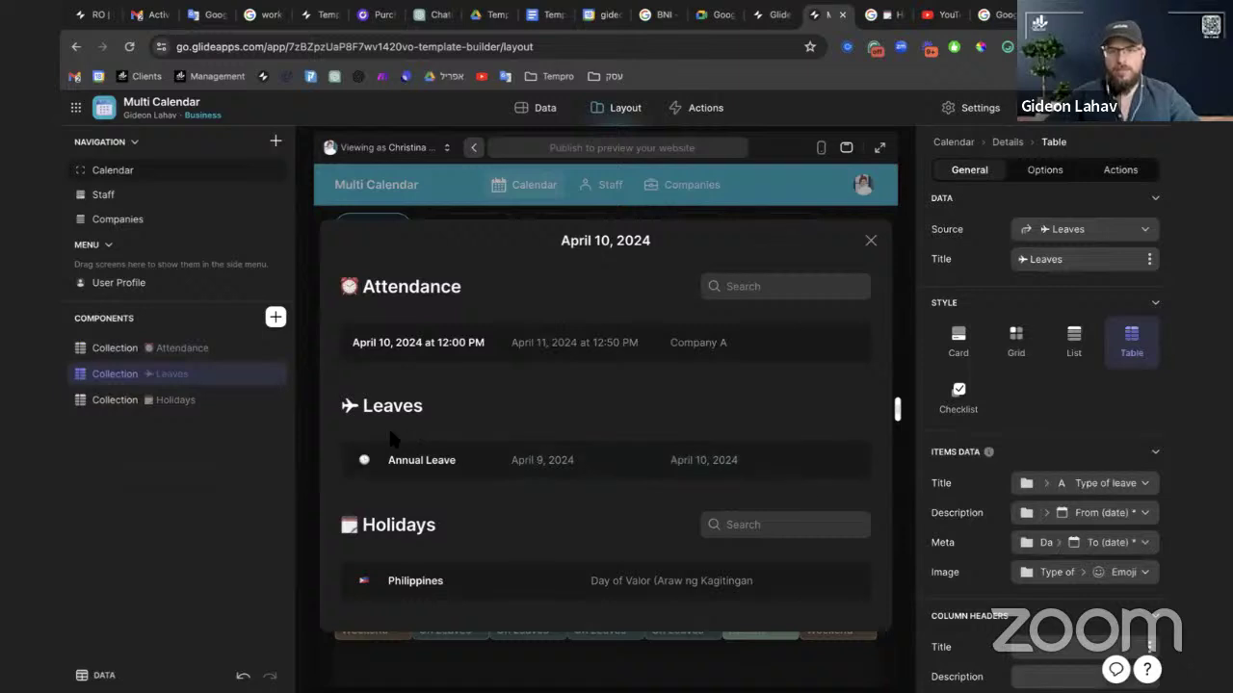
Check the Holidays table's item title column and preview the April 10, 2024 overlay at full size
{"action": "left_click", "coordinate": [170, 398]}
{"action": "left_click", "coordinate": [1064, 487]}
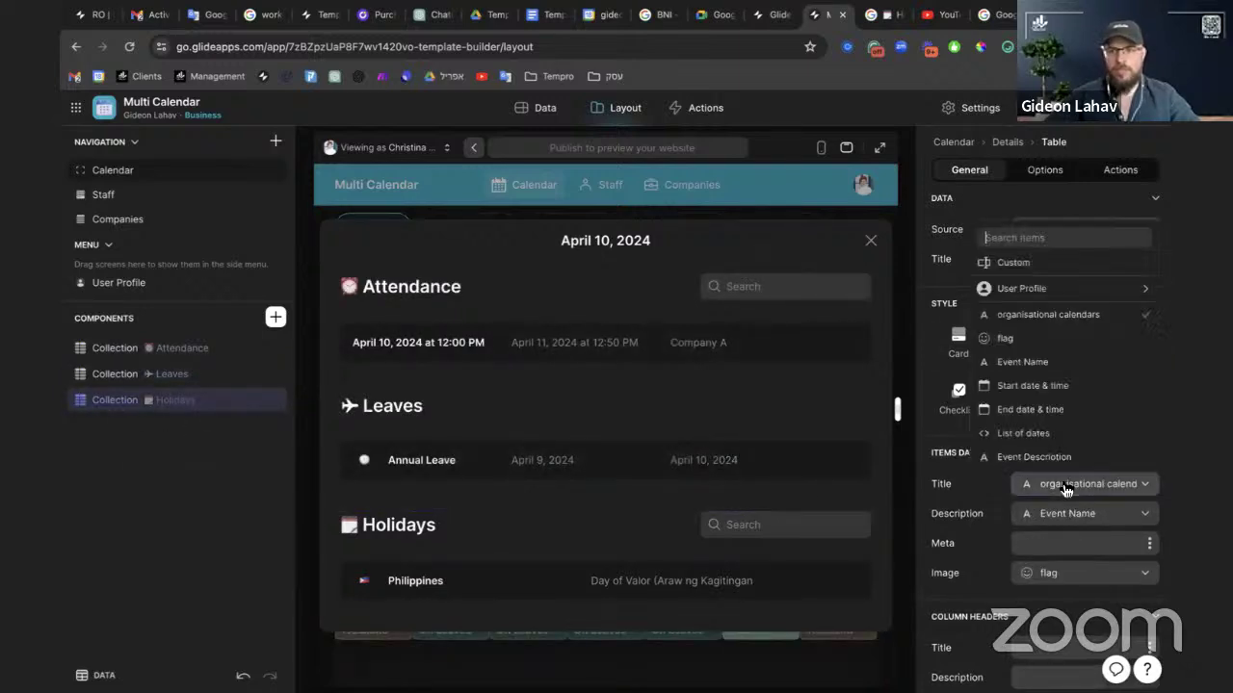
{"action": "left_click", "coordinate": [1064, 488]}
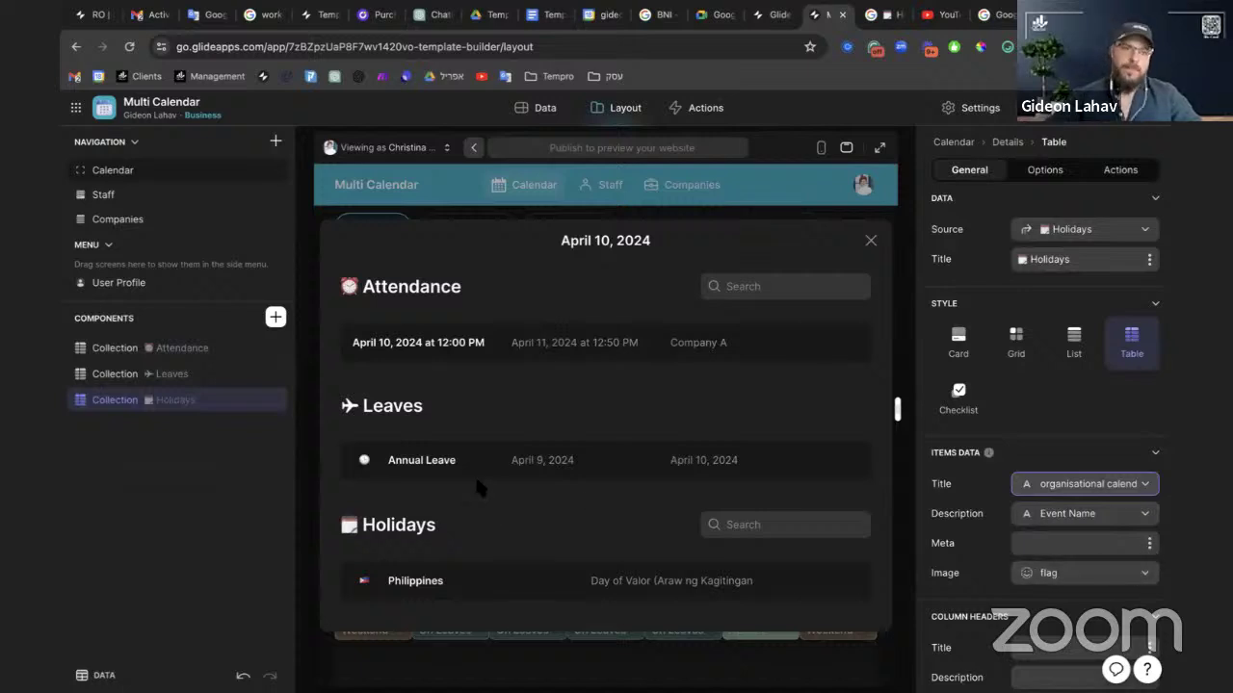
{"action": "left_click", "coordinate": [879, 148]}
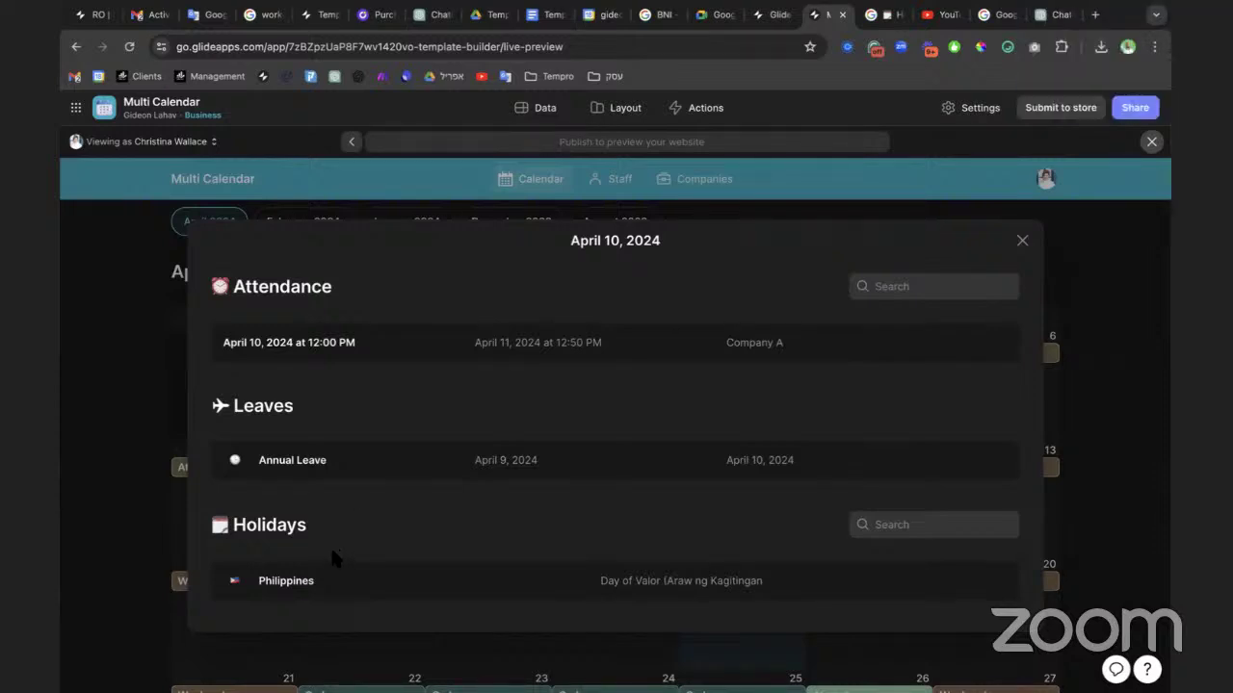
Duplicate the organisational calendars column in the Holidays data table and make the copy an AI Generate Text column
{"action": "left_click", "coordinate": [540, 111]}
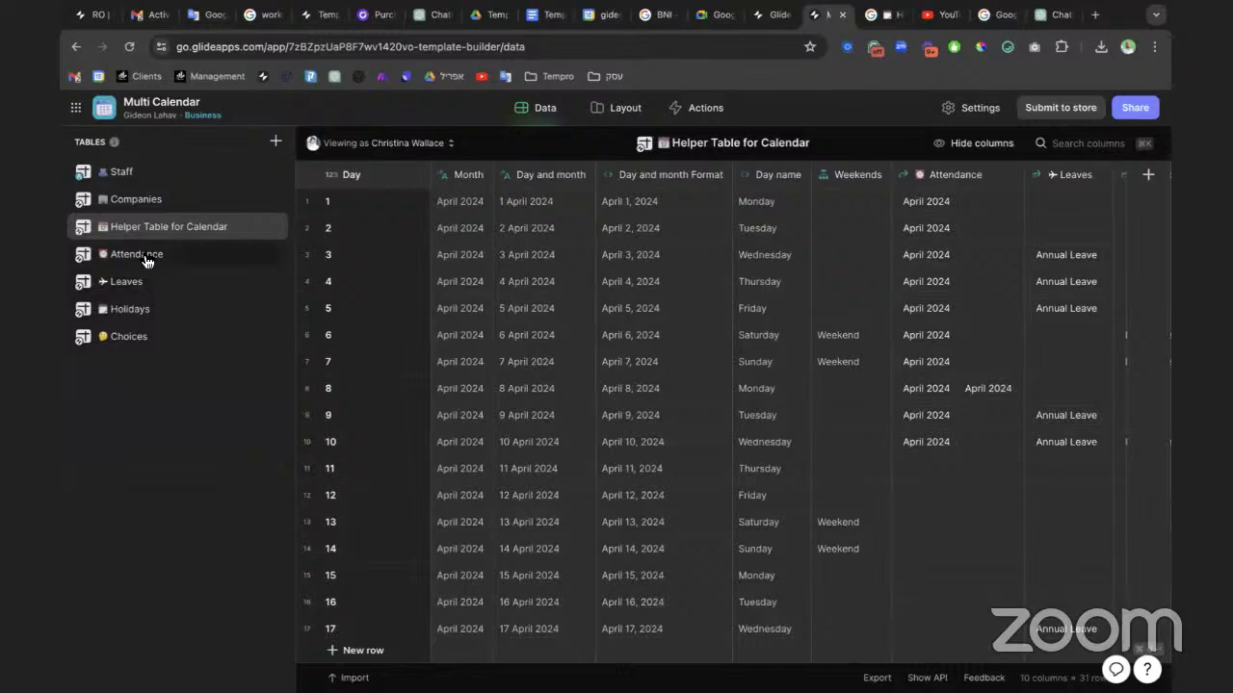
{"action": "left_click", "coordinate": [123, 318]}
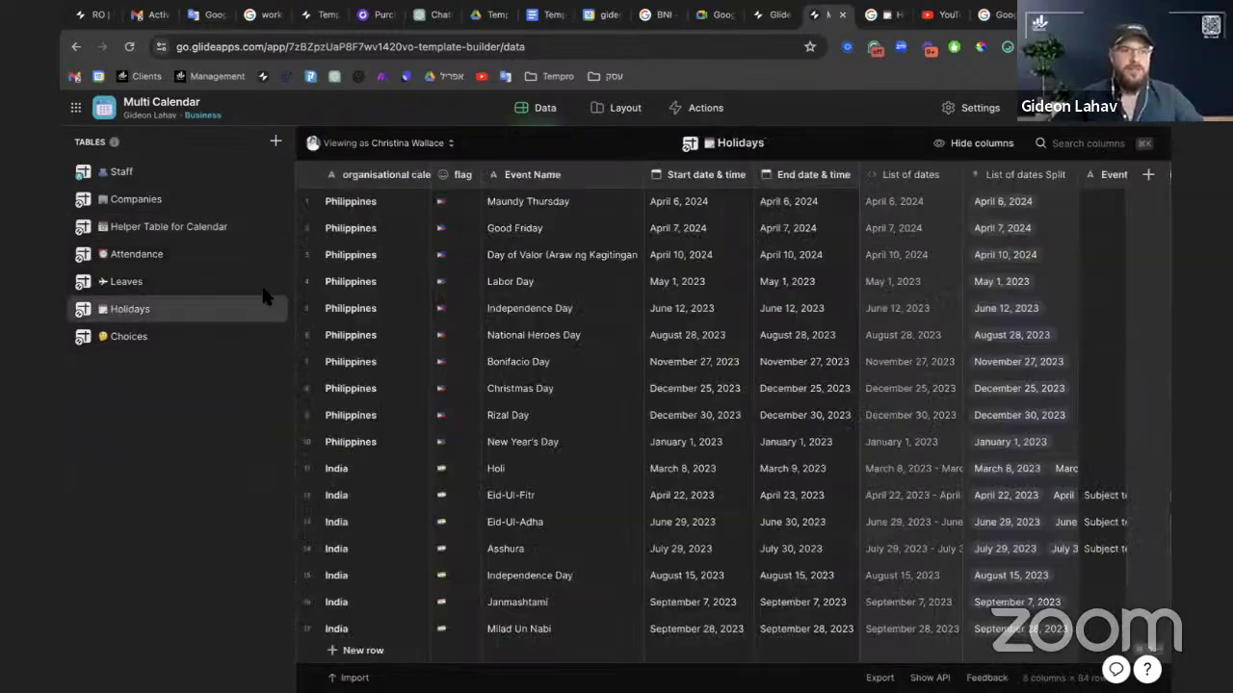
{"action": "scroll", "coordinate": [465, 495], "scroll_direction": "down", "scroll_amount": 10}
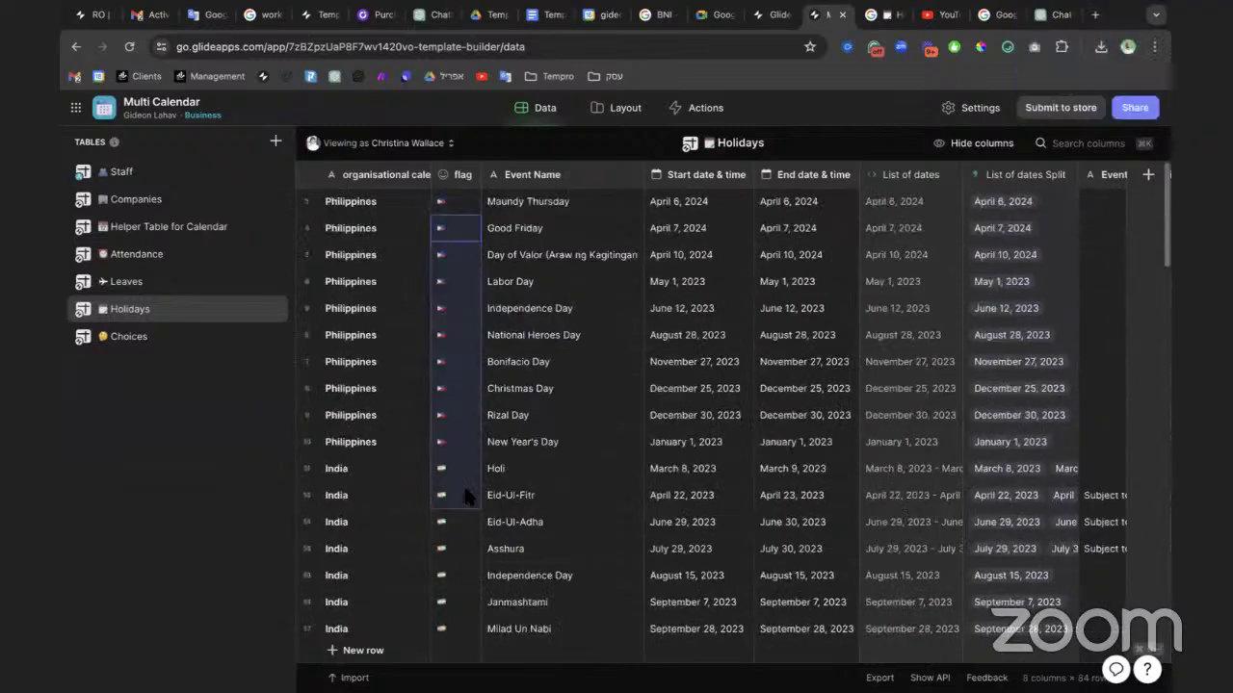
{"action": "left_click", "coordinate": [438, 356]}
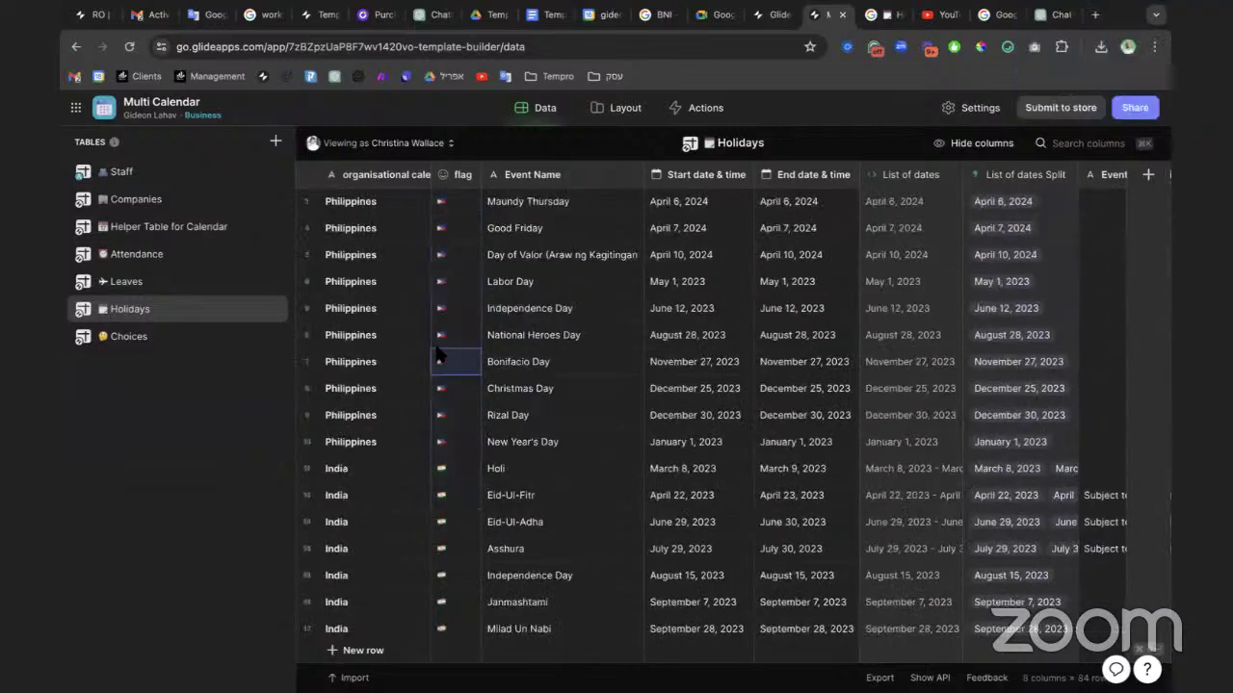
{"action": "left_click", "coordinate": [419, 175]}
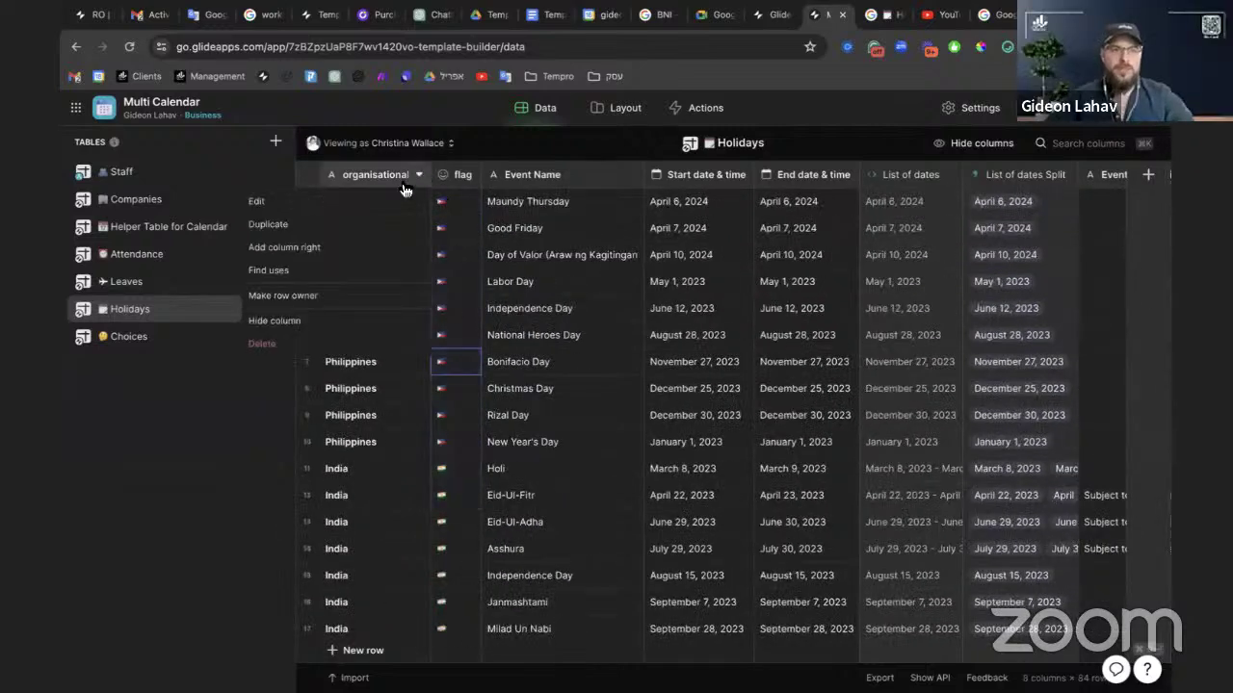
{"action": "left_click", "coordinate": [349, 236]}
{"action": "left_click", "coordinate": [738, 239]}
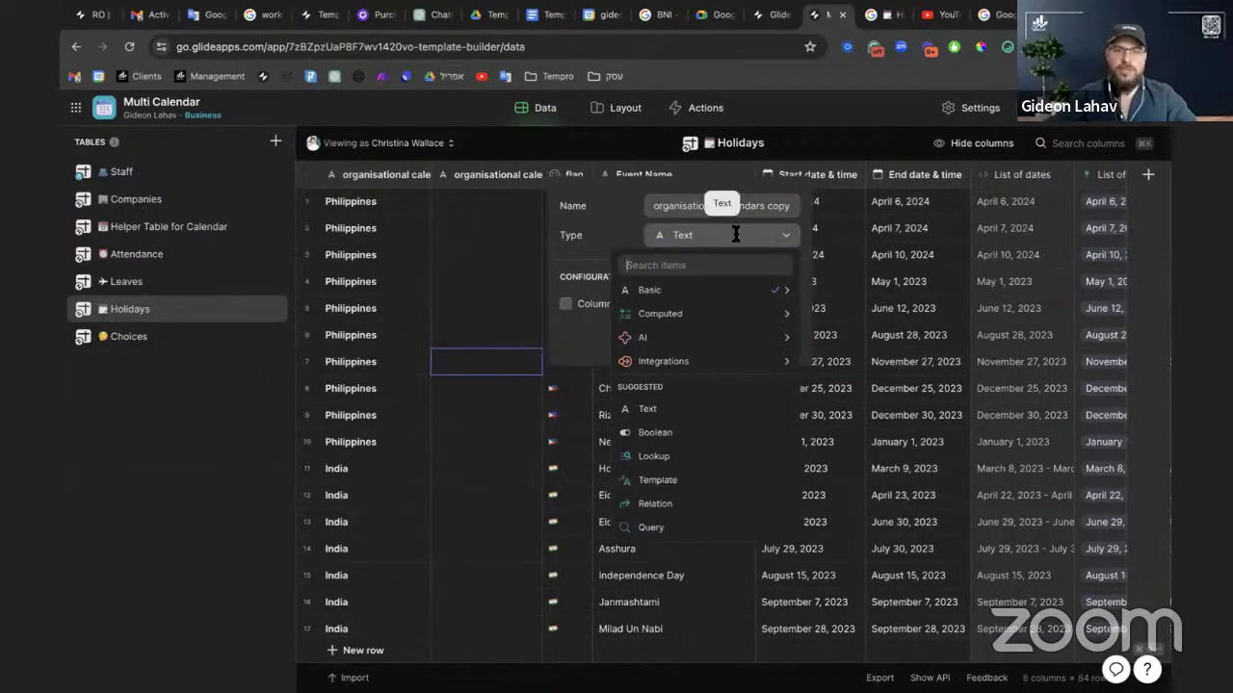
{"action": "mouse_move", "coordinate": [733, 345]}
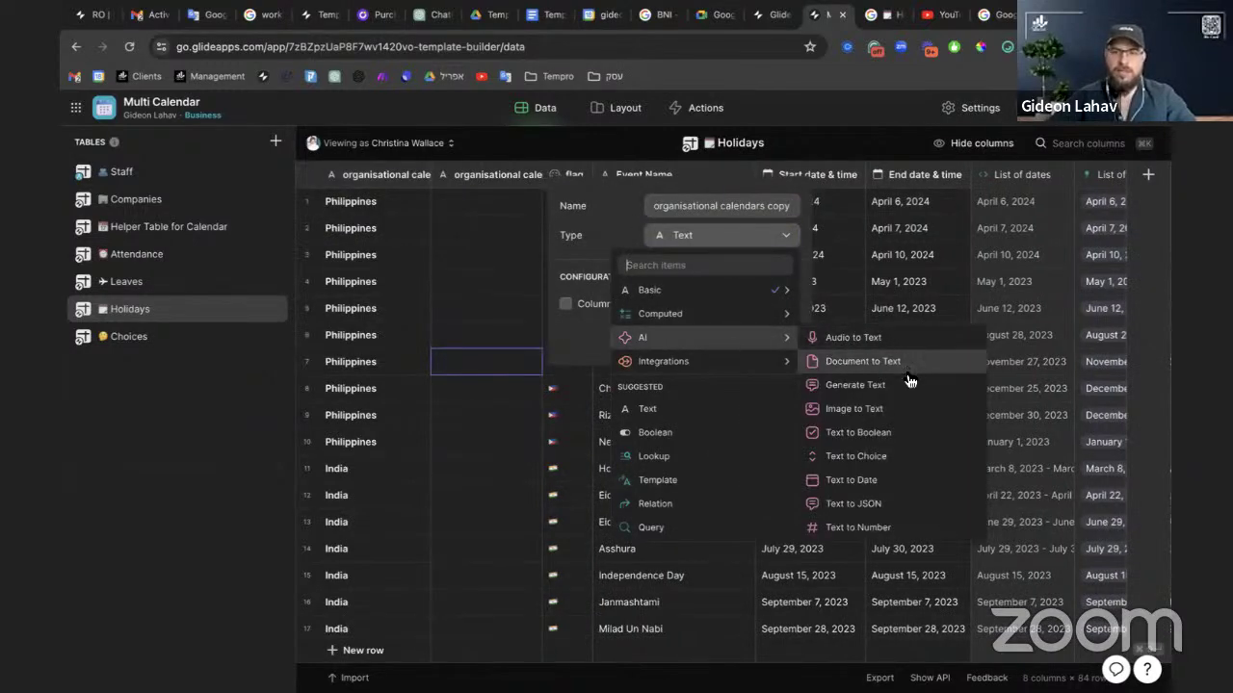
{"action": "left_click", "coordinate": [836, 384]}
Instruct the AI column "Give me a flag emoji for the country." with organisational calendars as its input, and save it
{"action": "left_click", "coordinate": [699, 363]}
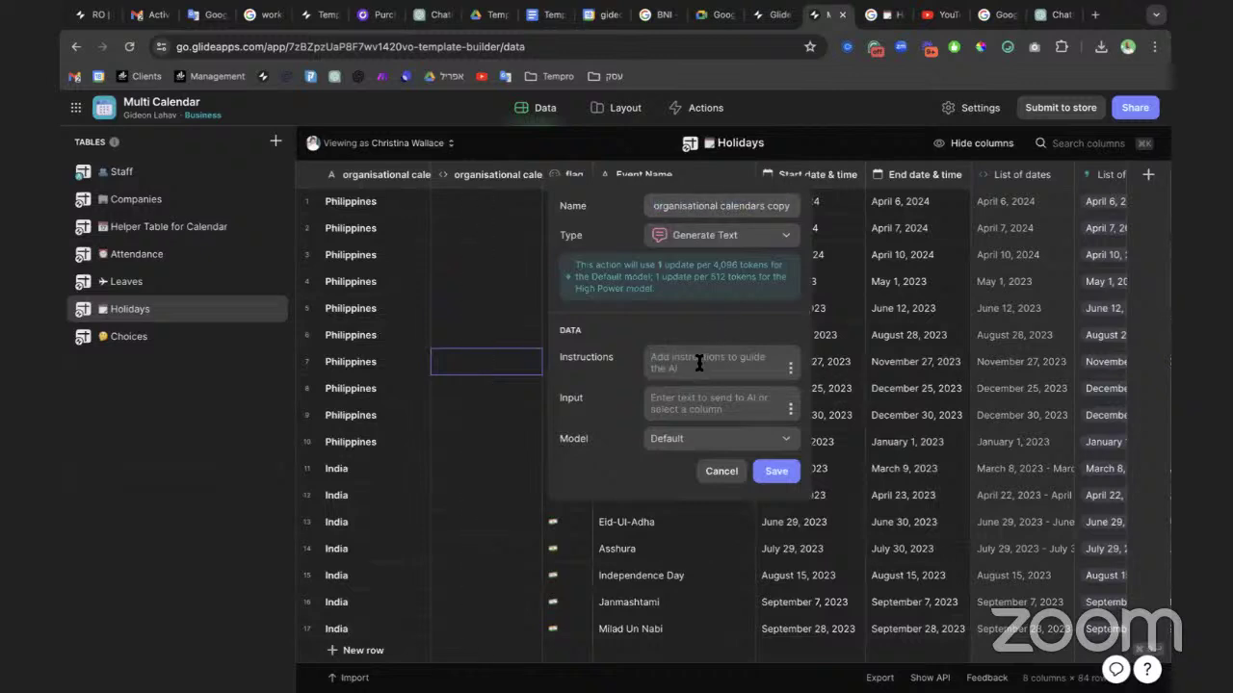
{"action": "type", "text": "Give me "}
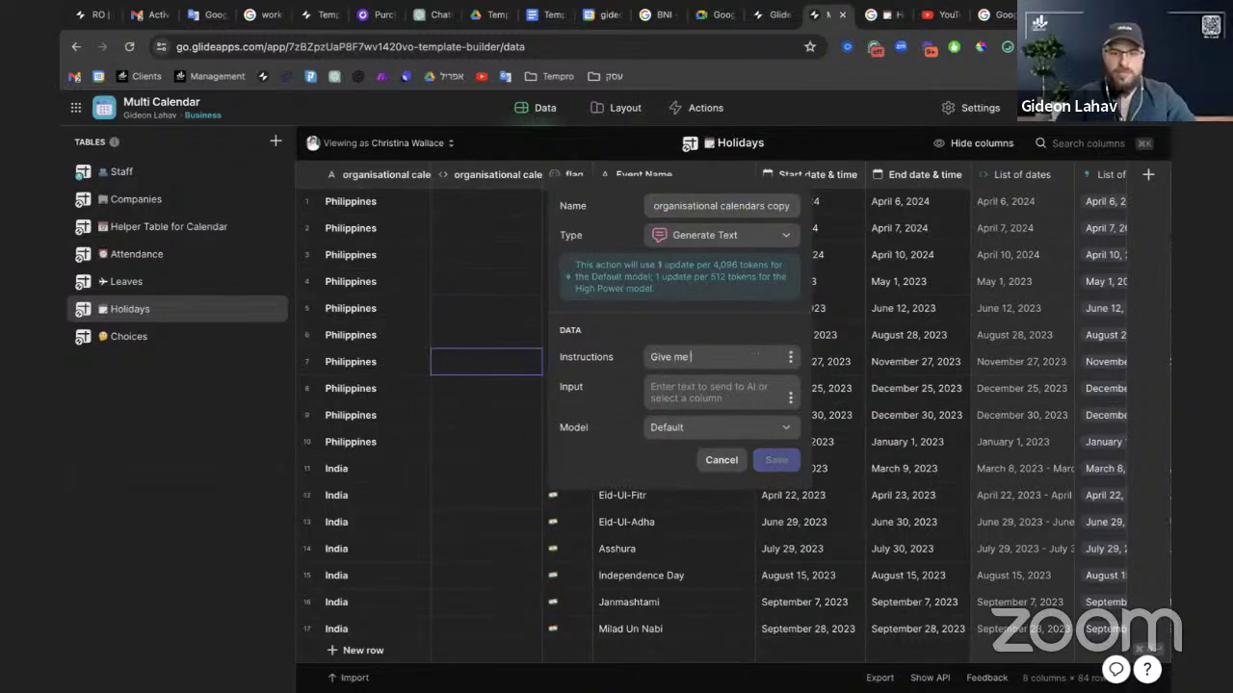
{"action": "type", "text": "flag emoji"}
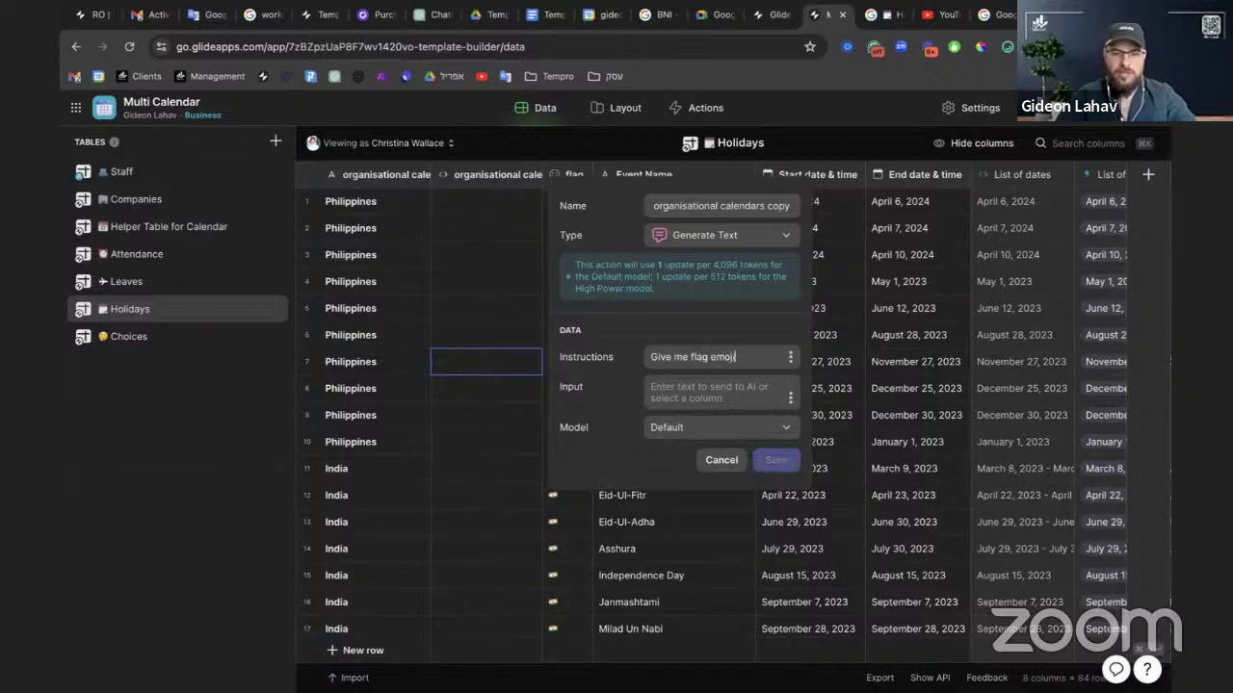
{"action": "type", "text": " for the v"}
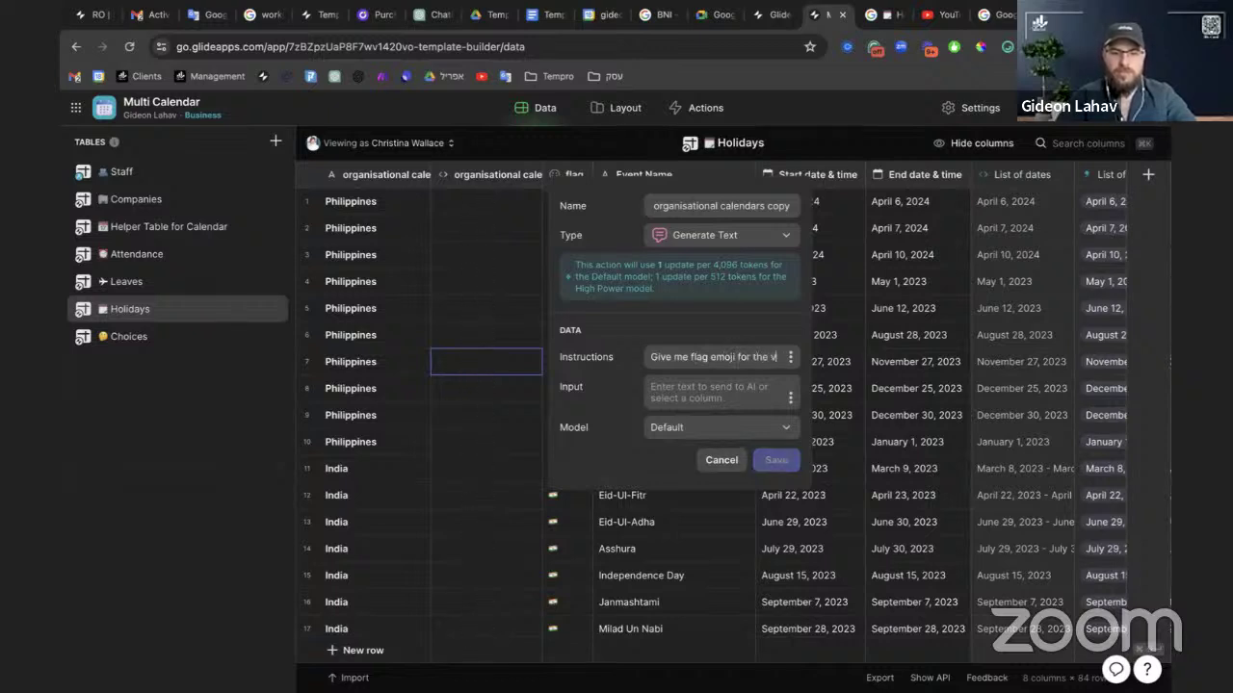
{"action": "key", "text": "BackSpace"}
{"action": "type", "text": "country"}
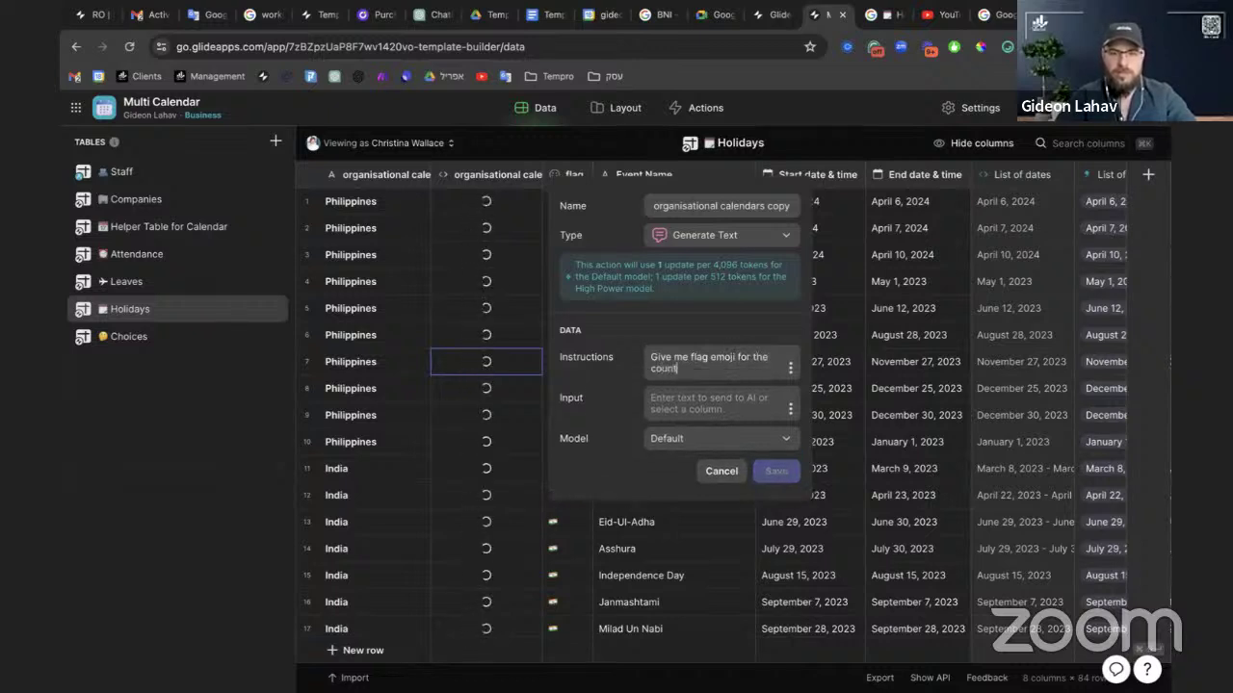
{"action": "left_click", "coordinate": [788, 412]}
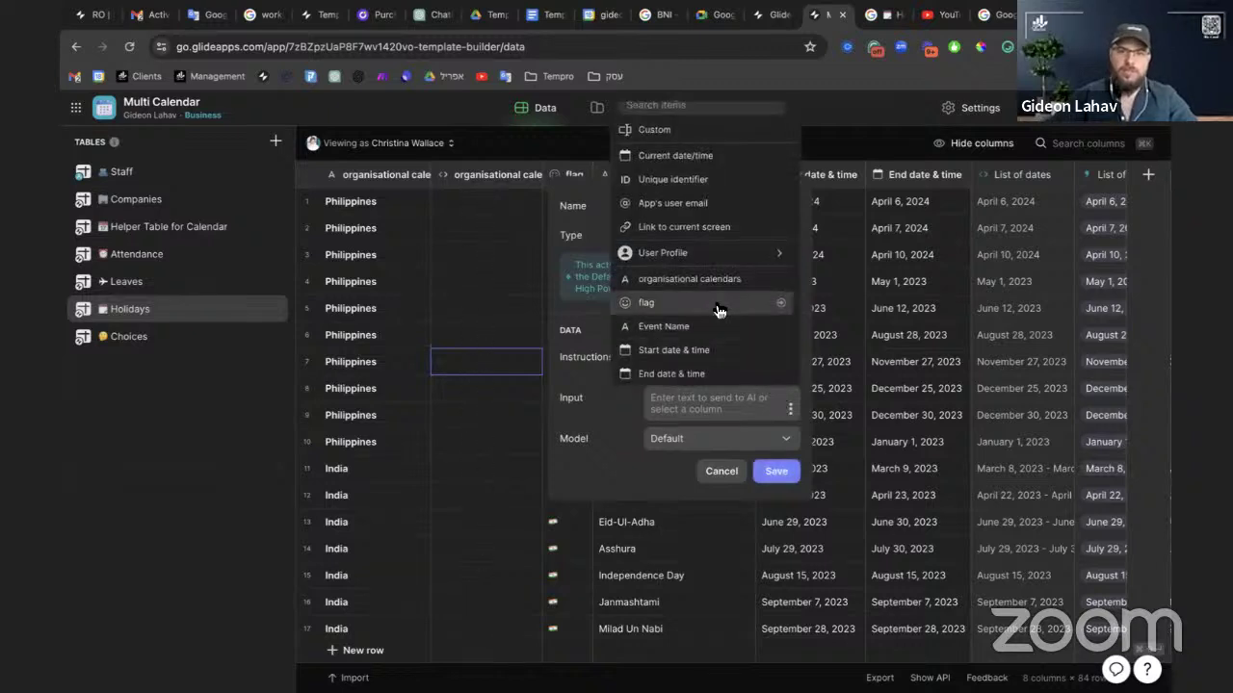
{"action": "left_click", "coordinate": [713, 279]}
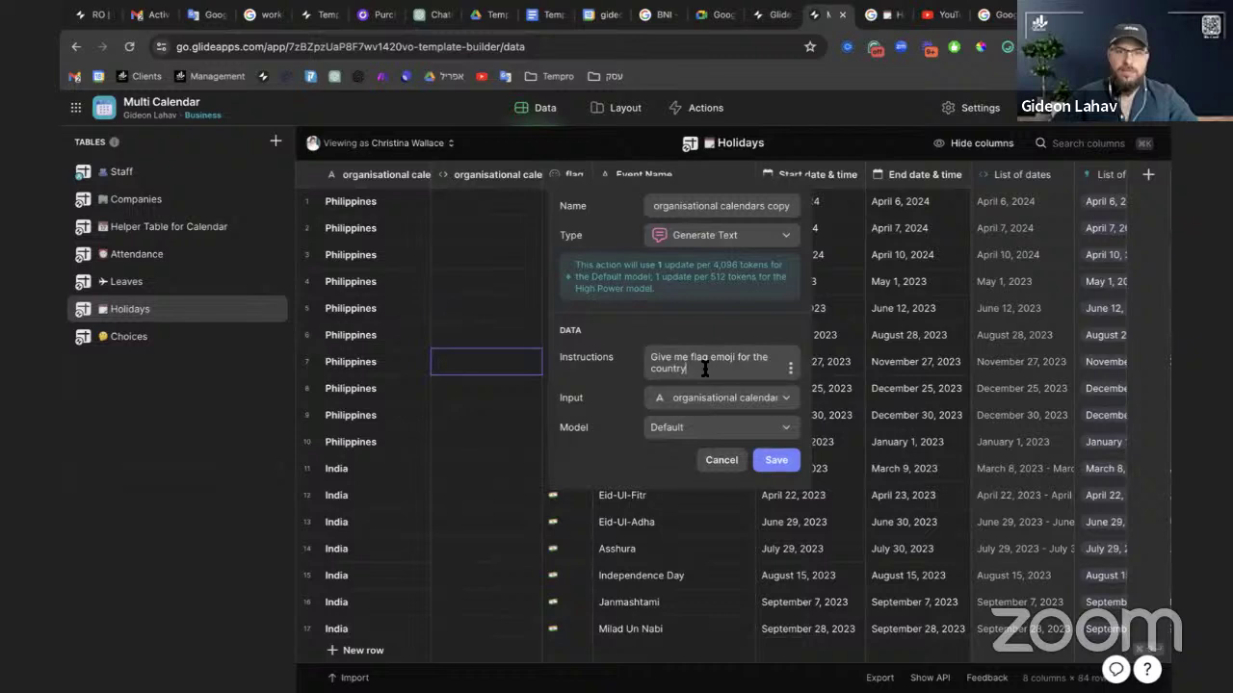
{"action": "type", "text": "."}
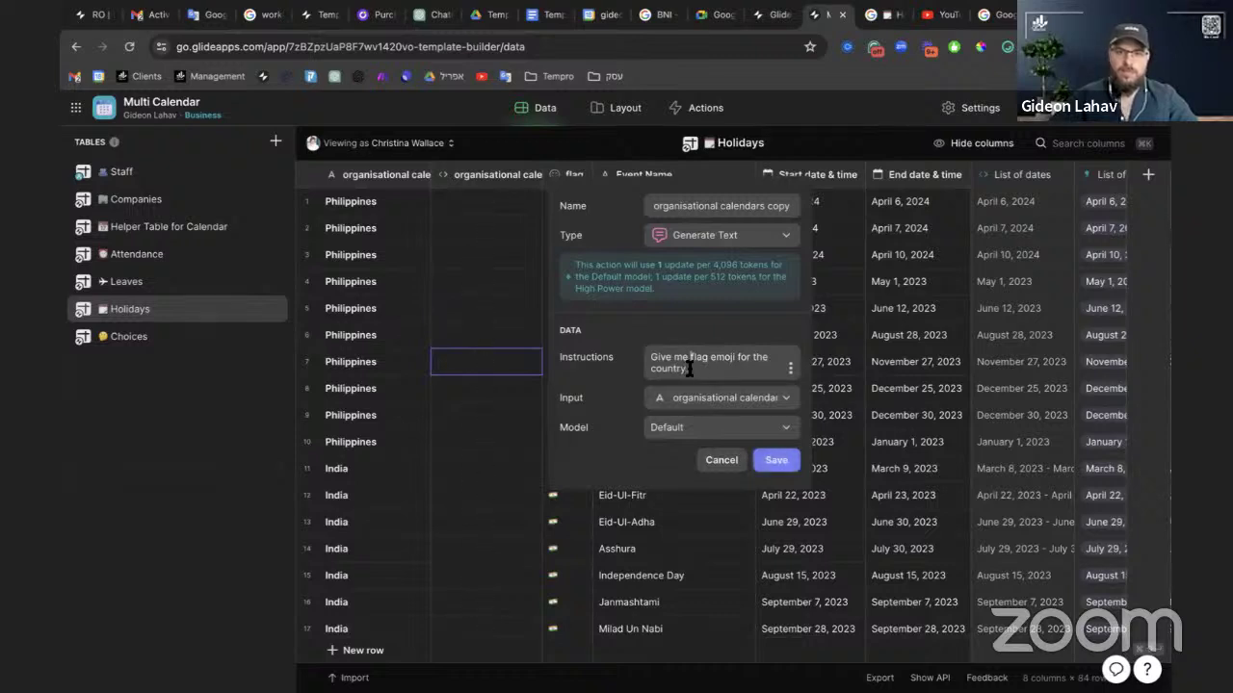
{"action": "left_click", "coordinate": [690, 357]}
{"action": "type", "text": "a"}
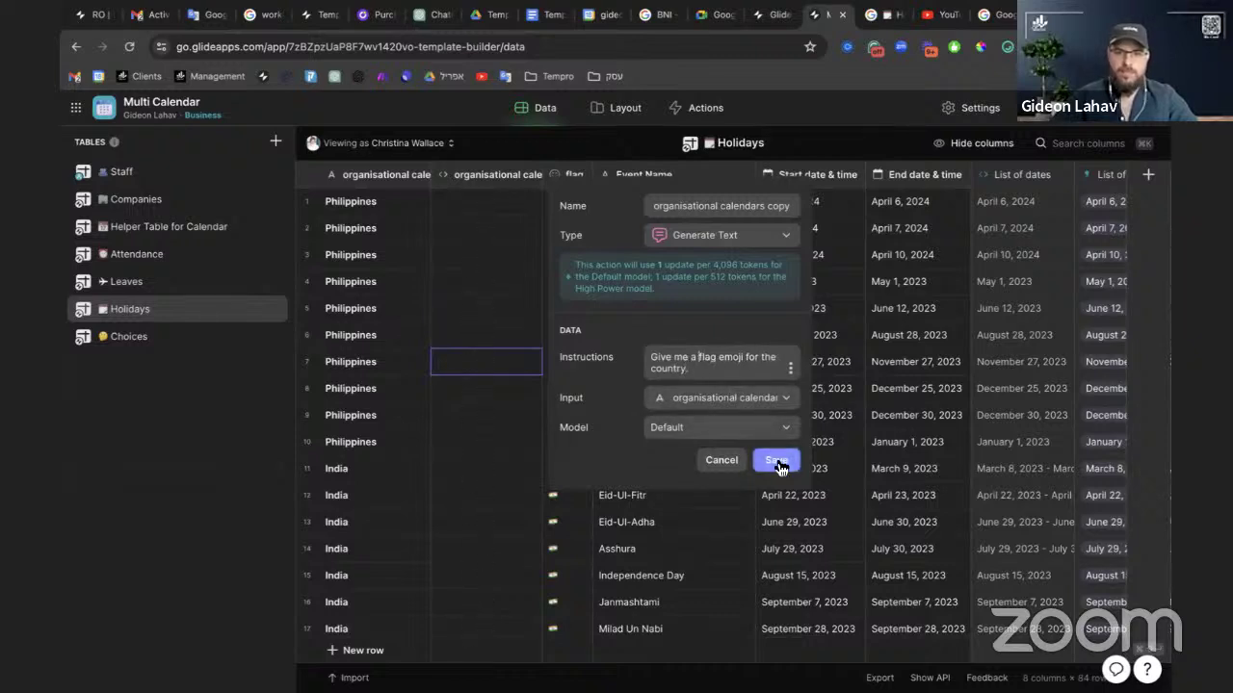
{"action": "left_click", "coordinate": [777, 461]}
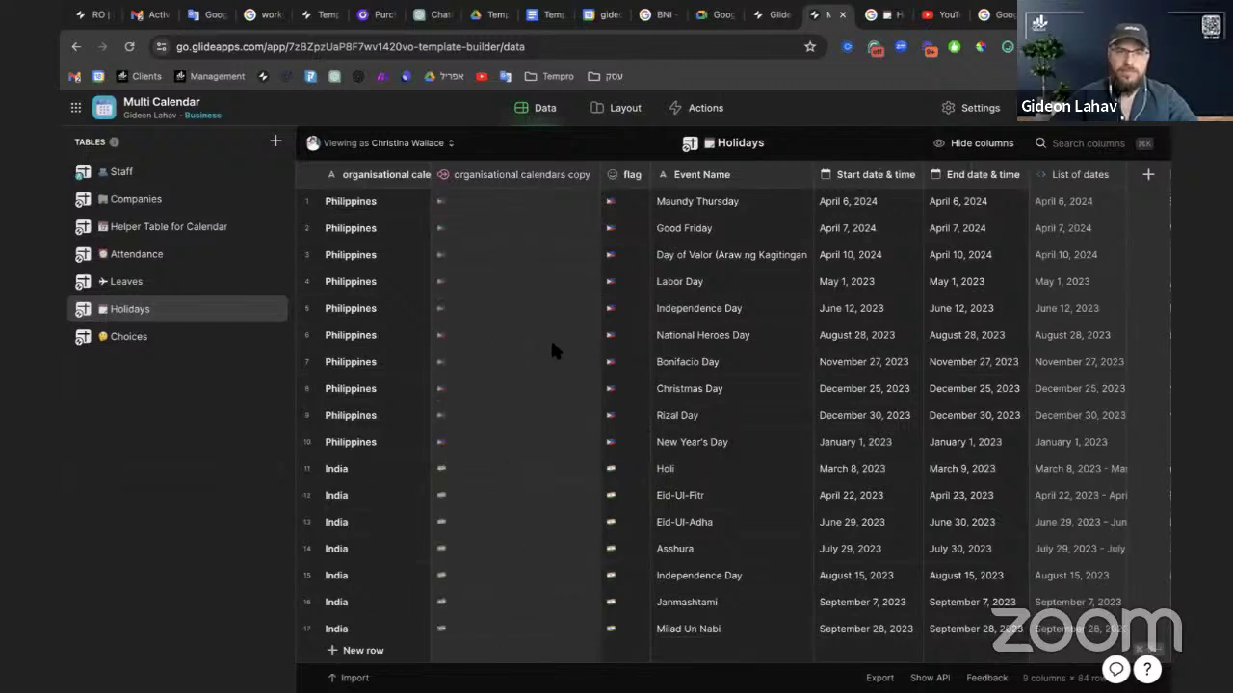
Look through the generated flag emojis against the flag column down to the last Holidays row
{"action": "scroll", "coordinate": [484, 433], "scroll_direction": "down", "scroll_amount": 5}
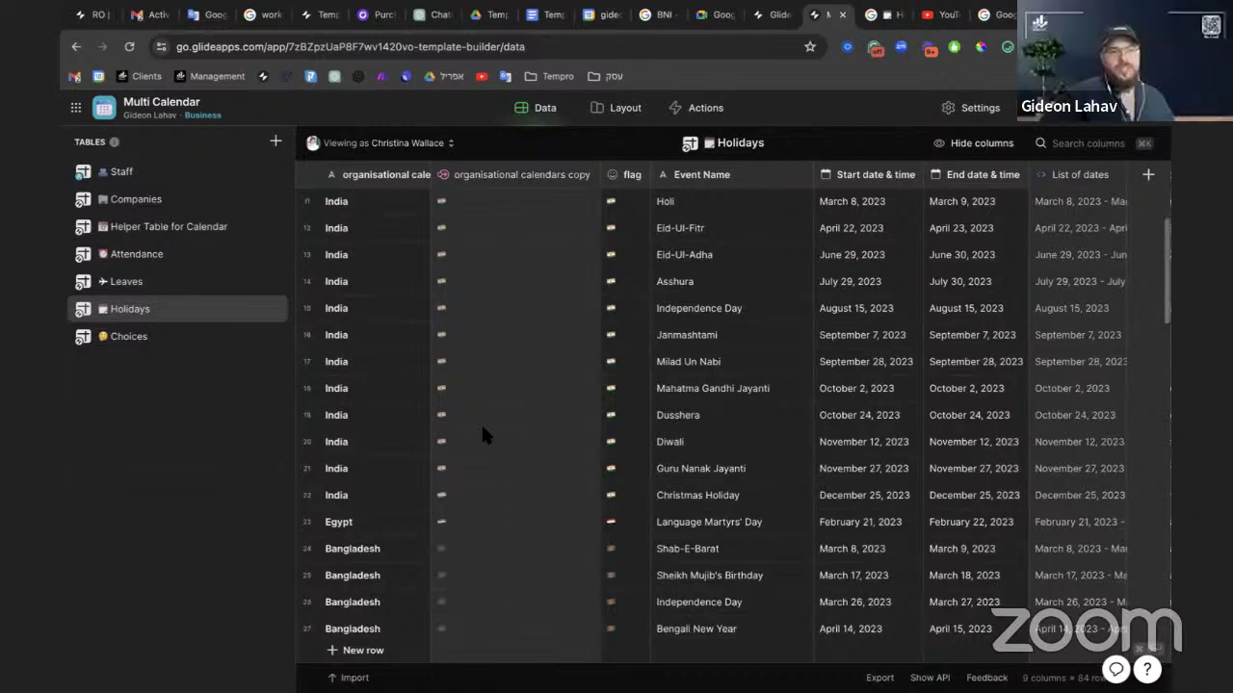
{"action": "scroll", "coordinate": [485, 434], "scroll_direction": "down", "scroll_amount": 1}
{"action": "scroll", "coordinate": [483, 435], "scroll_direction": "down", "scroll_amount": 5}
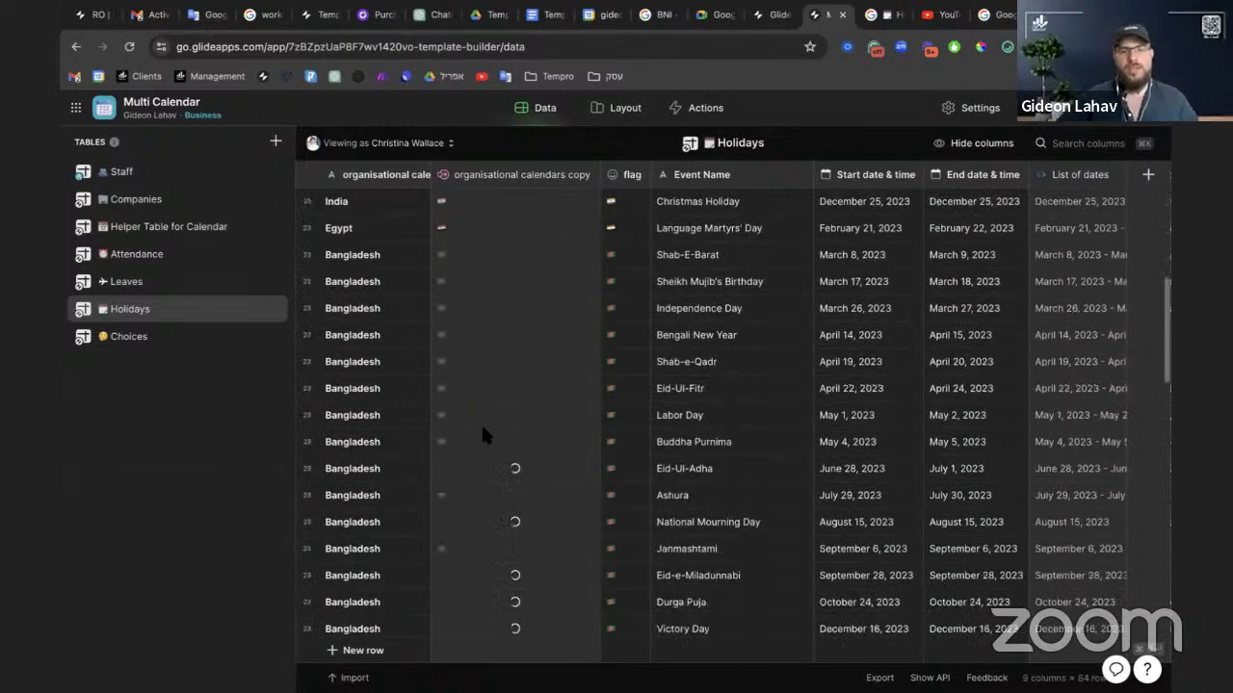
{"action": "scroll", "coordinate": [484, 431], "scroll_direction": "up", "scroll_amount": 10}
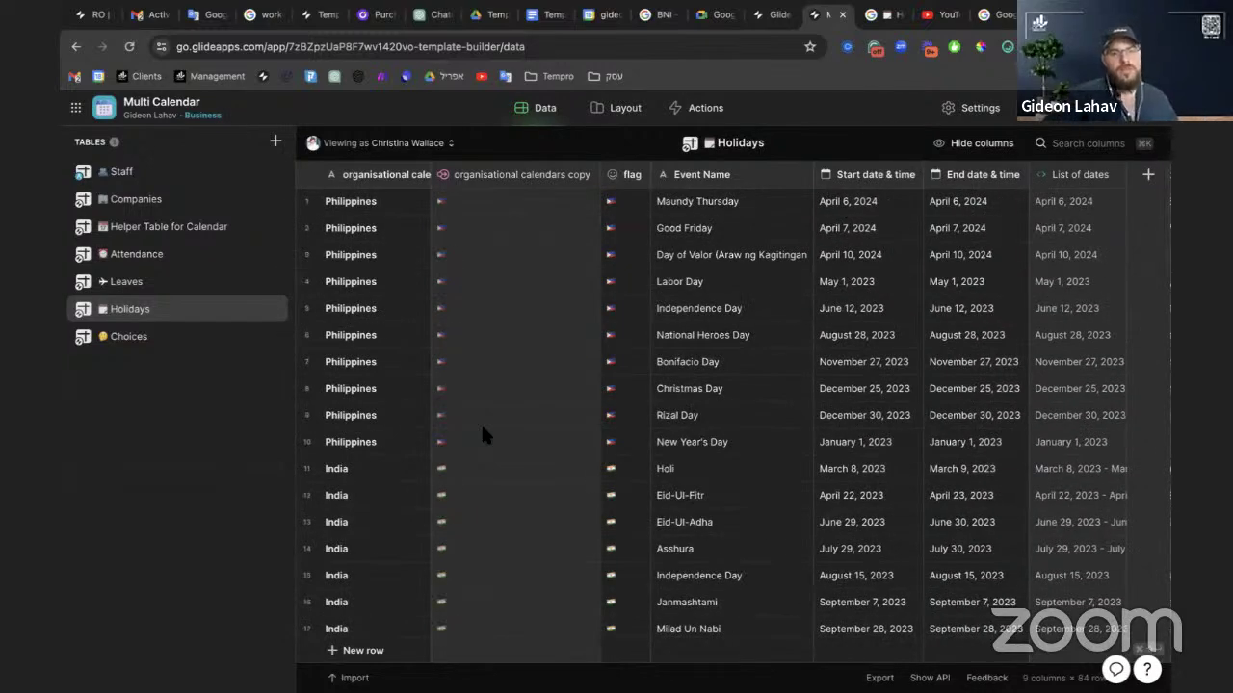
{"action": "scroll", "coordinate": [504, 391], "scroll_direction": "down", "scroll_amount": 20}
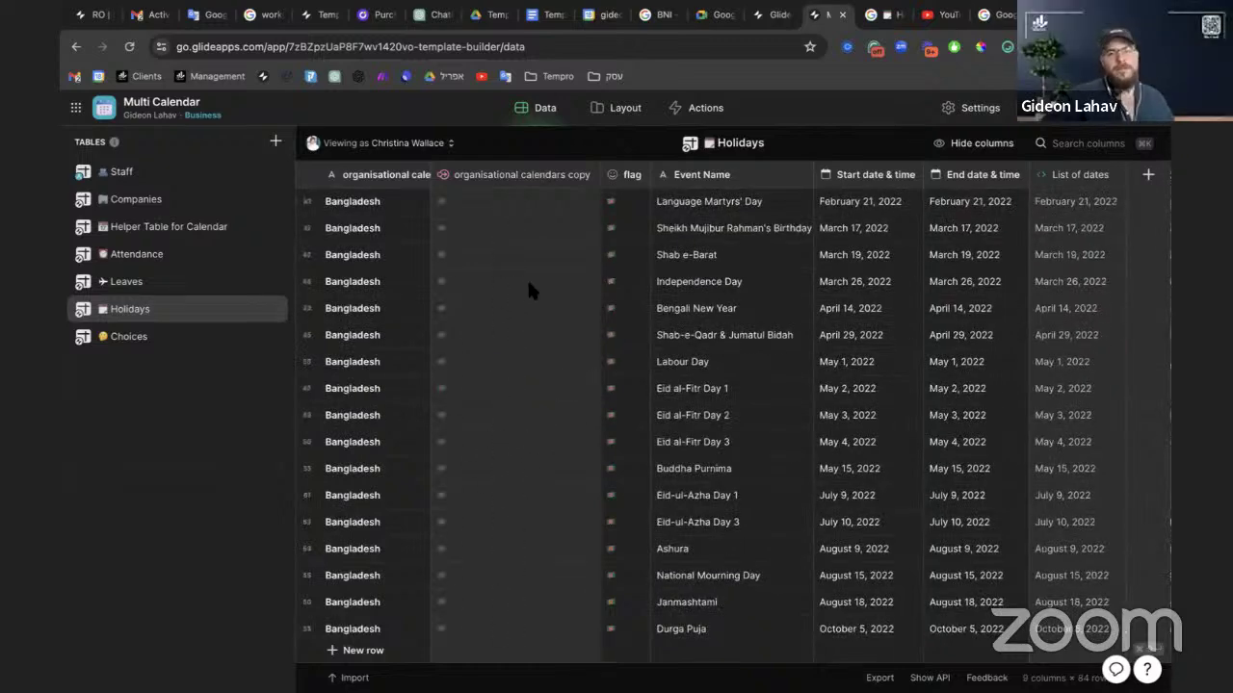
{"action": "scroll", "coordinate": [562, 391], "scroll_direction": "down", "scroll_amount": 5}
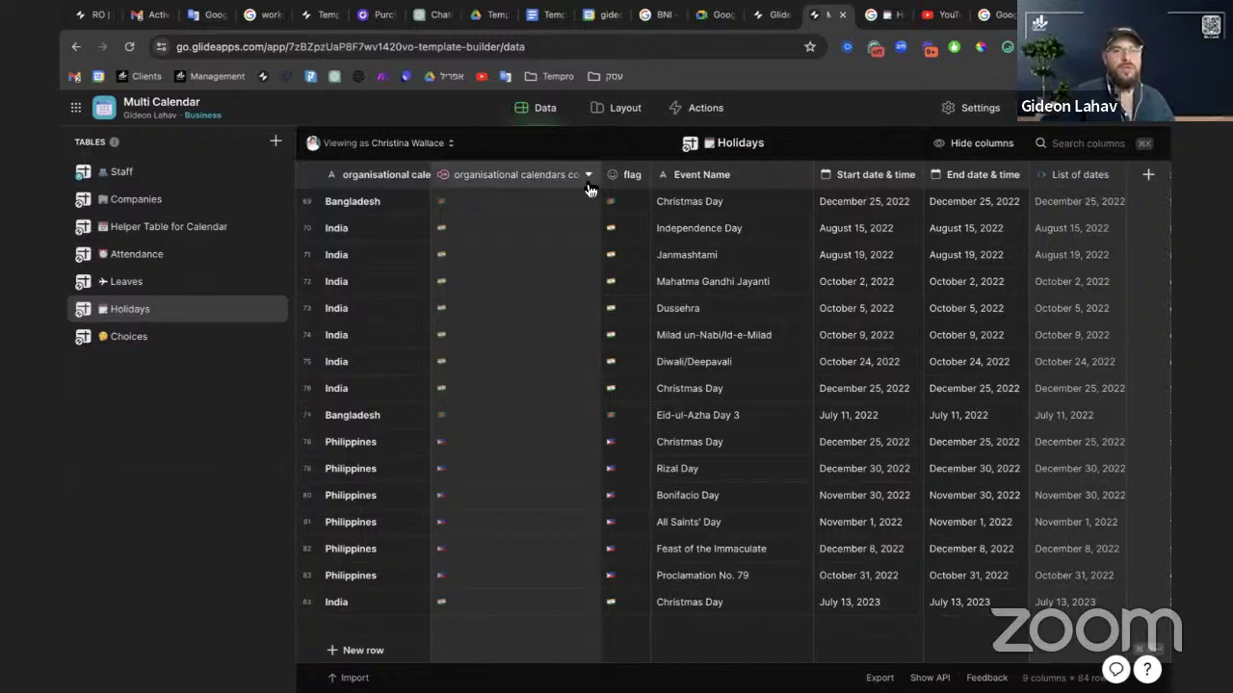
Add a new screen to the app's navigation from the Holidays table and display it in the List style
{"action": "left_click", "coordinate": [621, 110]}
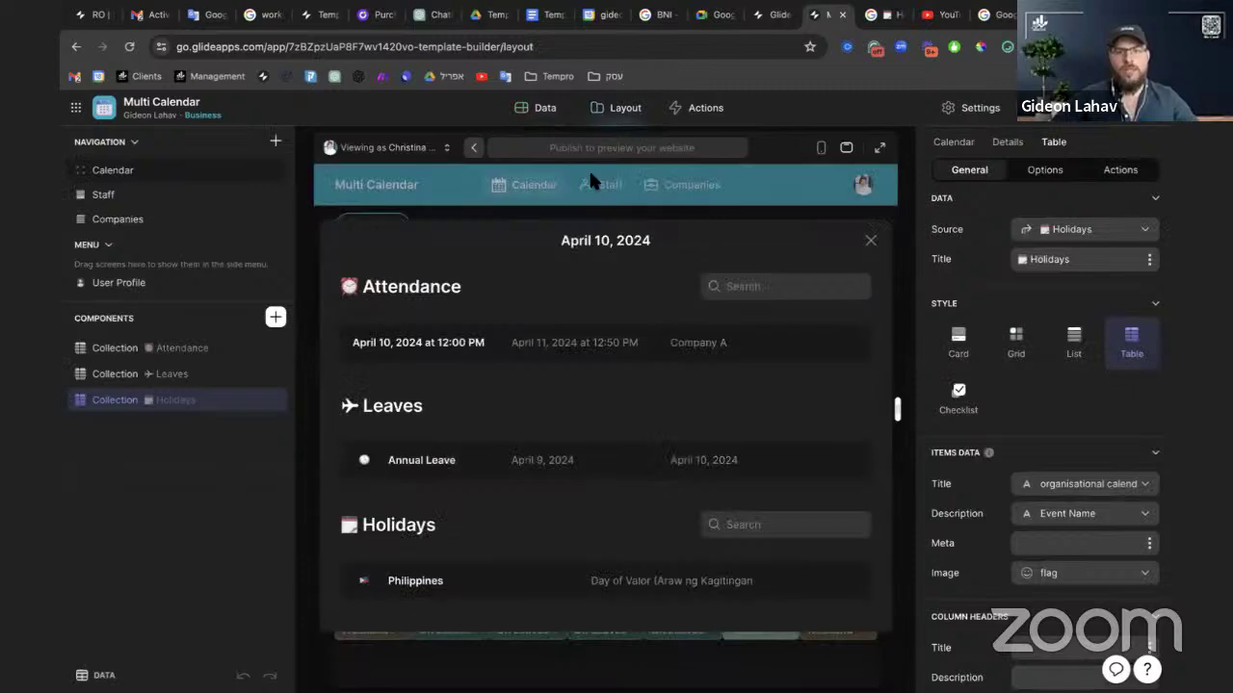
{"action": "left_click", "coordinate": [276, 142]}
{"action": "mouse_move", "coordinate": [385, 176]}
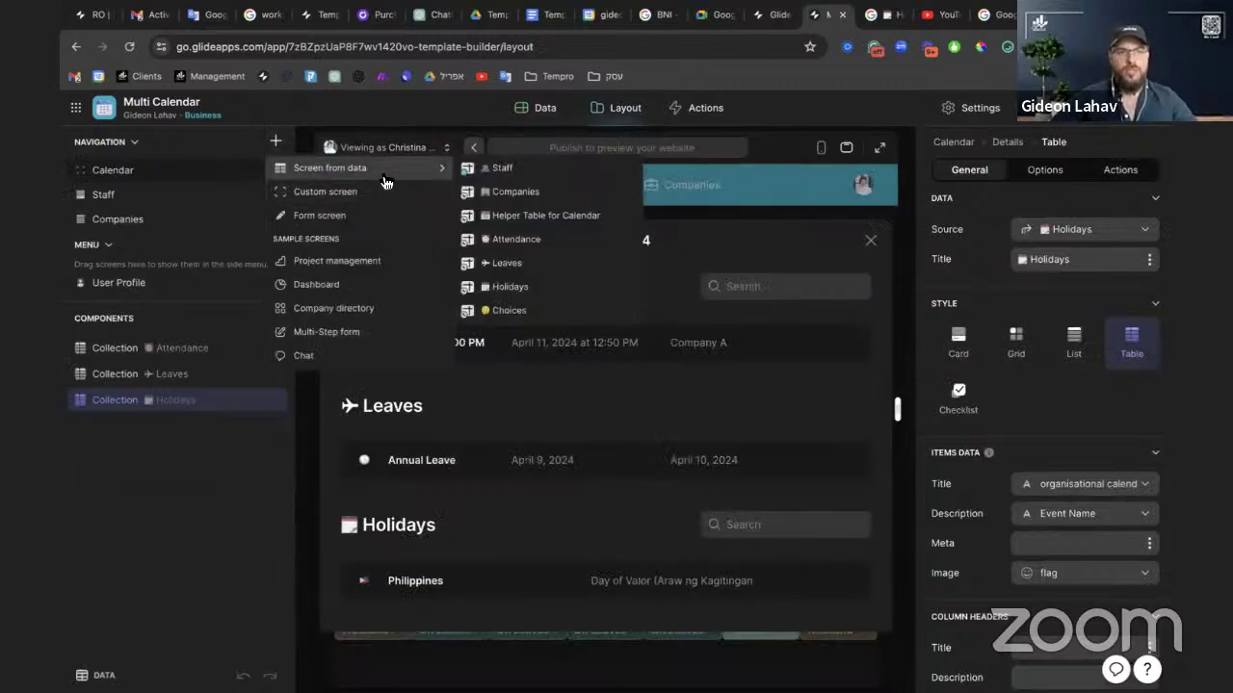
{"action": "left_click", "coordinate": [563, 287]}
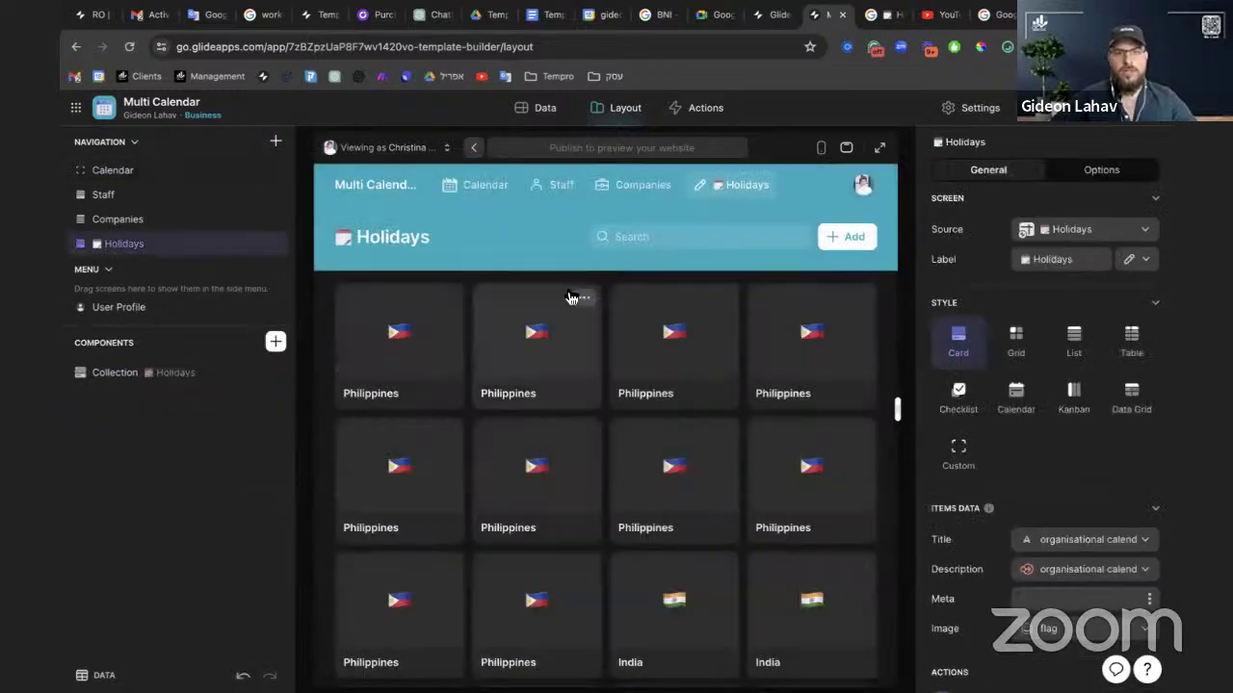
{"action": "left_click", "coordinate": [1088, 347]}
Set the submit action of the Holidays screen's add form to the AI Generate Text action
{"action": "left_click", "coordinate": [1102, 173]}
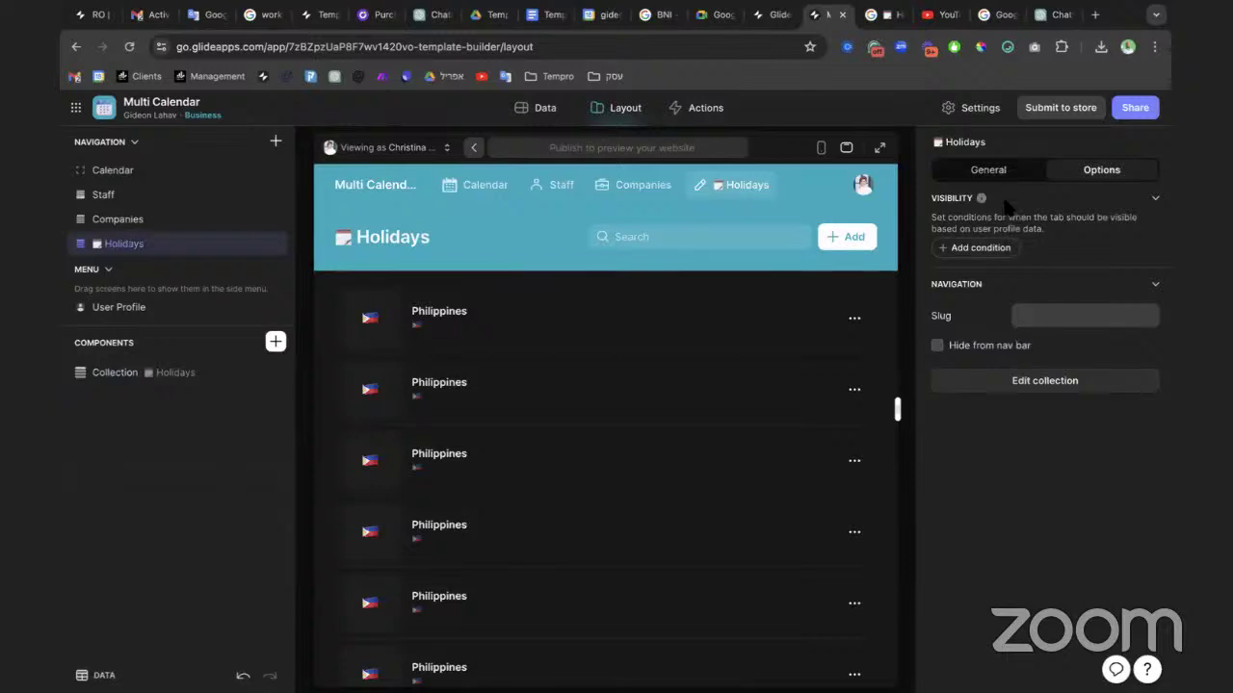
{"action": "left_click", "coordinate": [860, 237]}
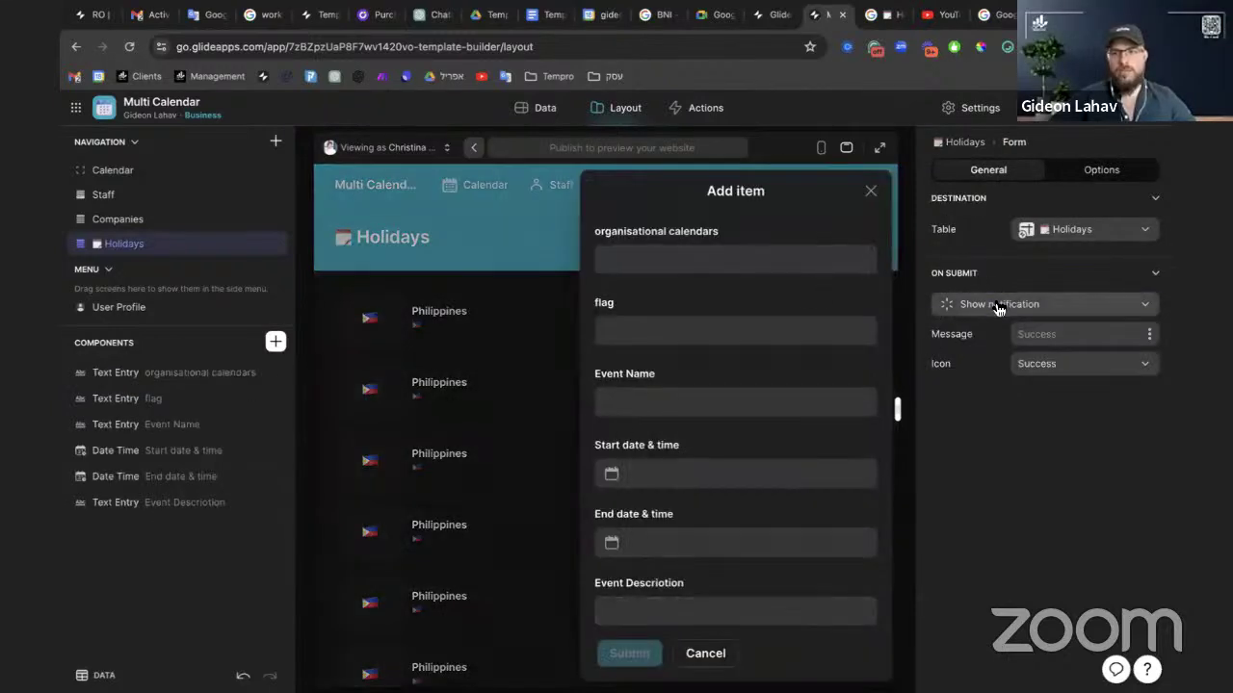
{"action": "left_click", "coordinate": [998, 307]}
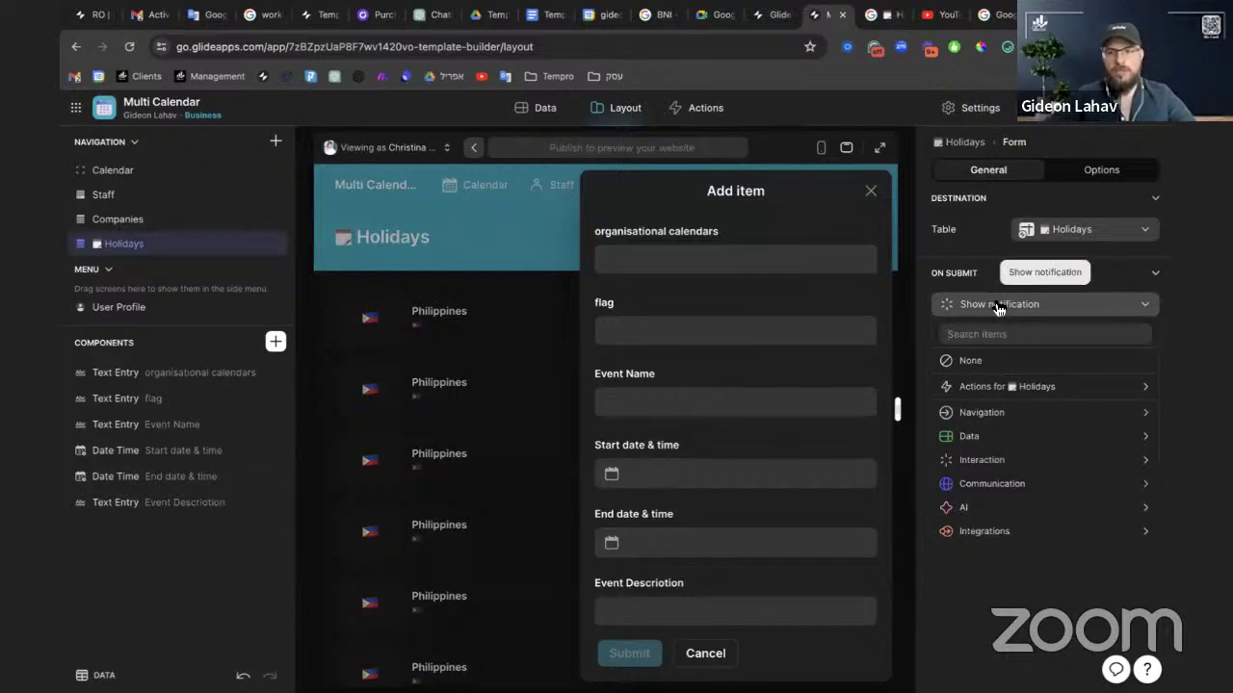
{"action": "type", "text": "ai"}
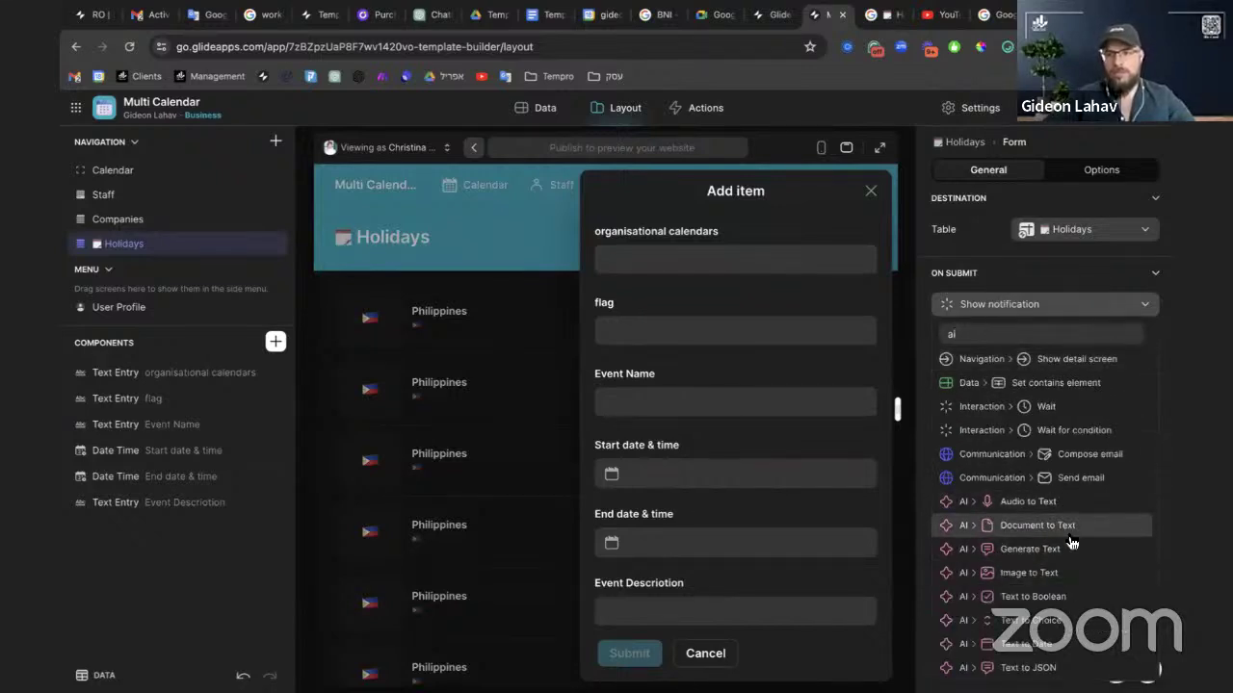
{"action": "left_click", "coordinate": [1067, 549]}
Copy the instruction "Give me a flag emoji for the country." from the Holidays table's AI column into the form's Generate Text action
{"action": "left_click", "coordinate": [1069, 389]}
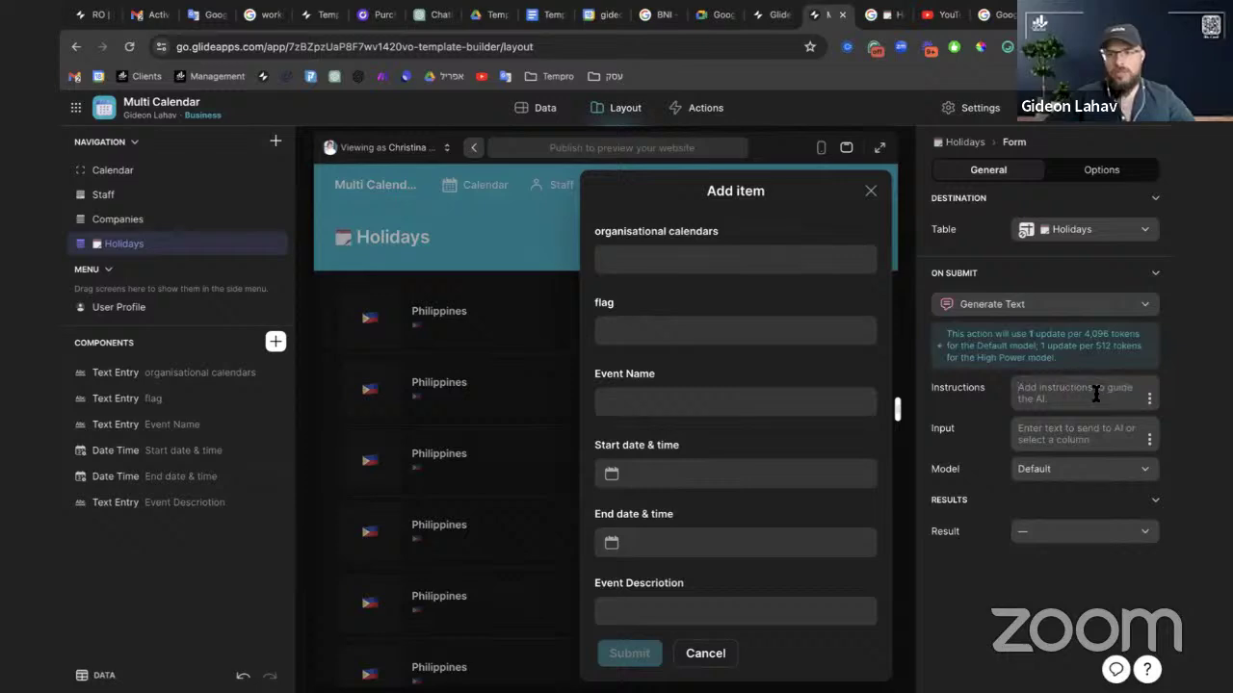
{"action": "left_click", "coordinate": [541, 107]}
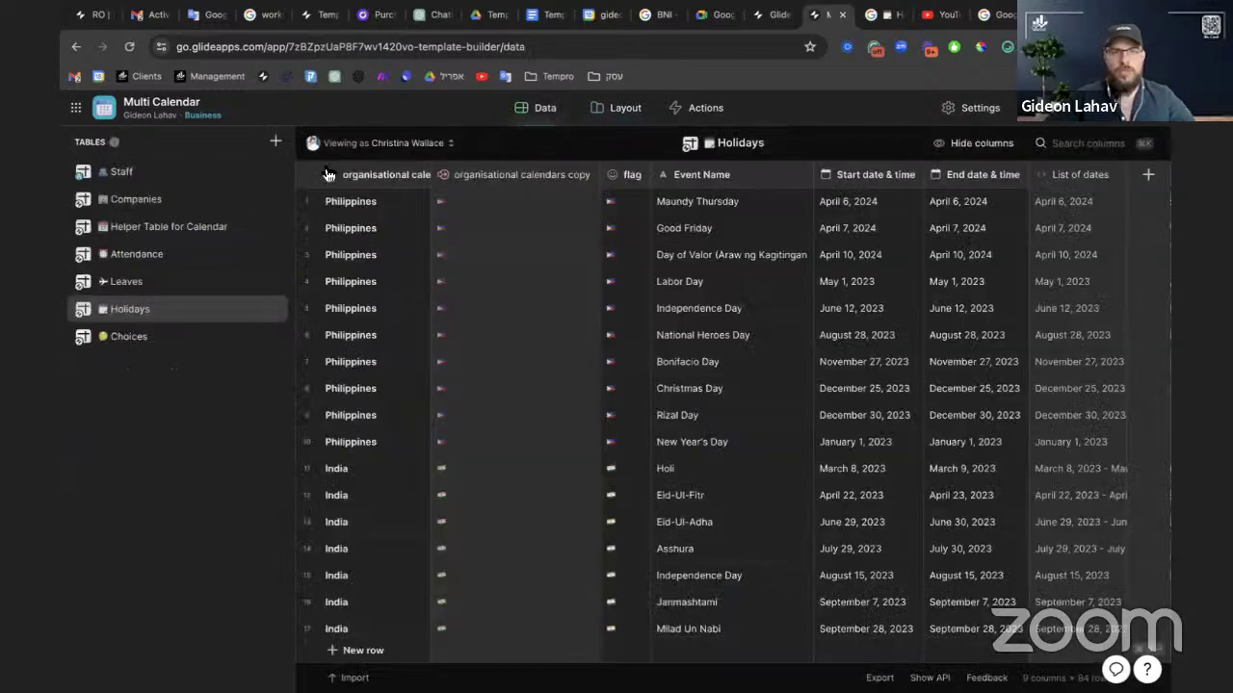
{"action": "left_click", "coordinate": [557, 183]}
{"action": "triple_click", "coordinate": [790, 353]}
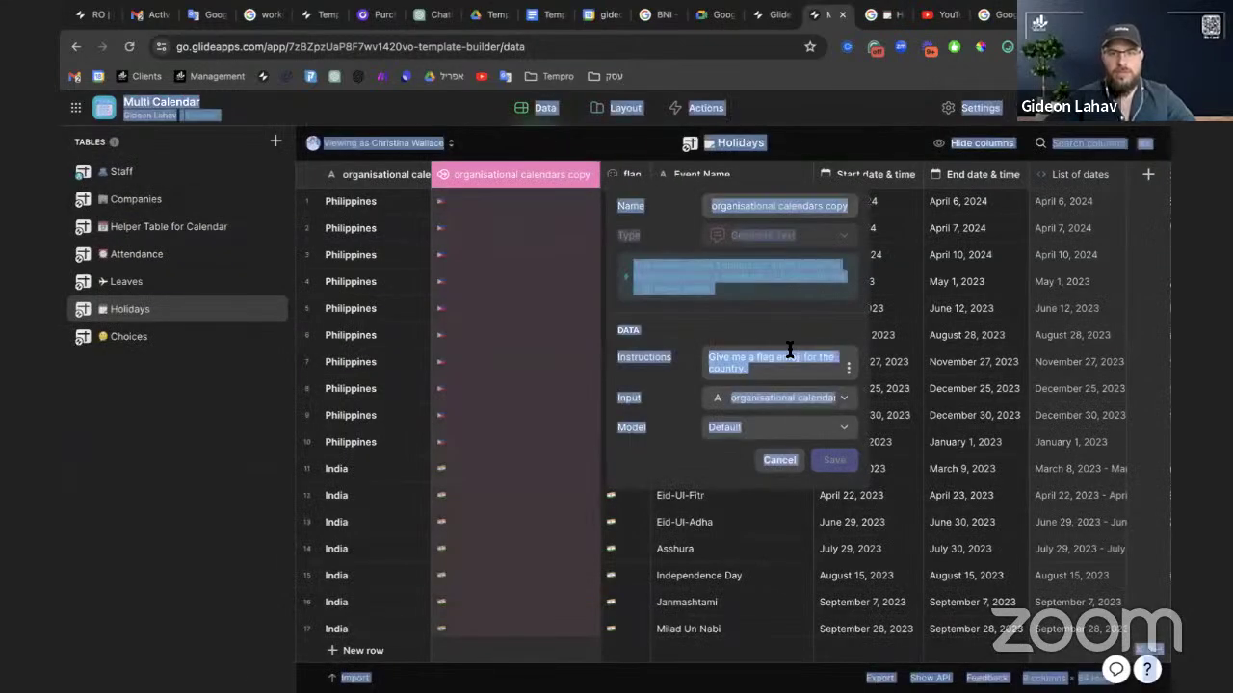
{"action": "left_click", "coordinate": [791, 370]}
{"action": "key", "text": "super+a"}
{"action": "left_click", "coordinate": [612, 108]}
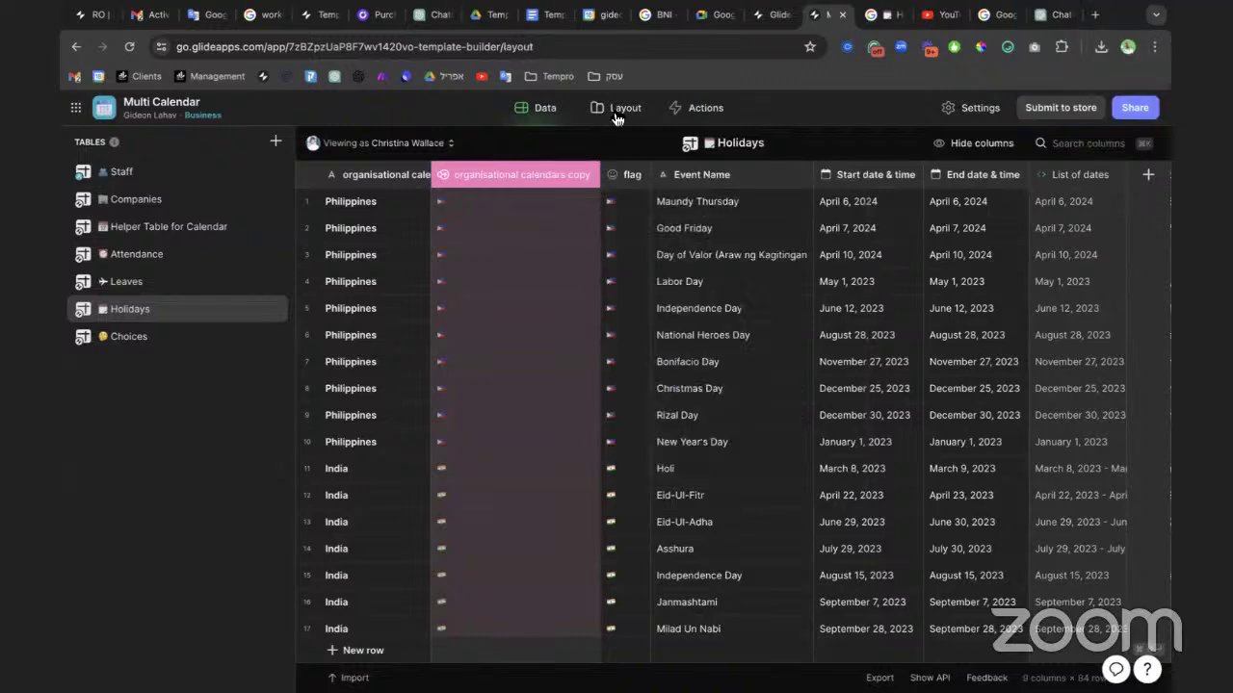
{"action": "key", "text": "super+v"}
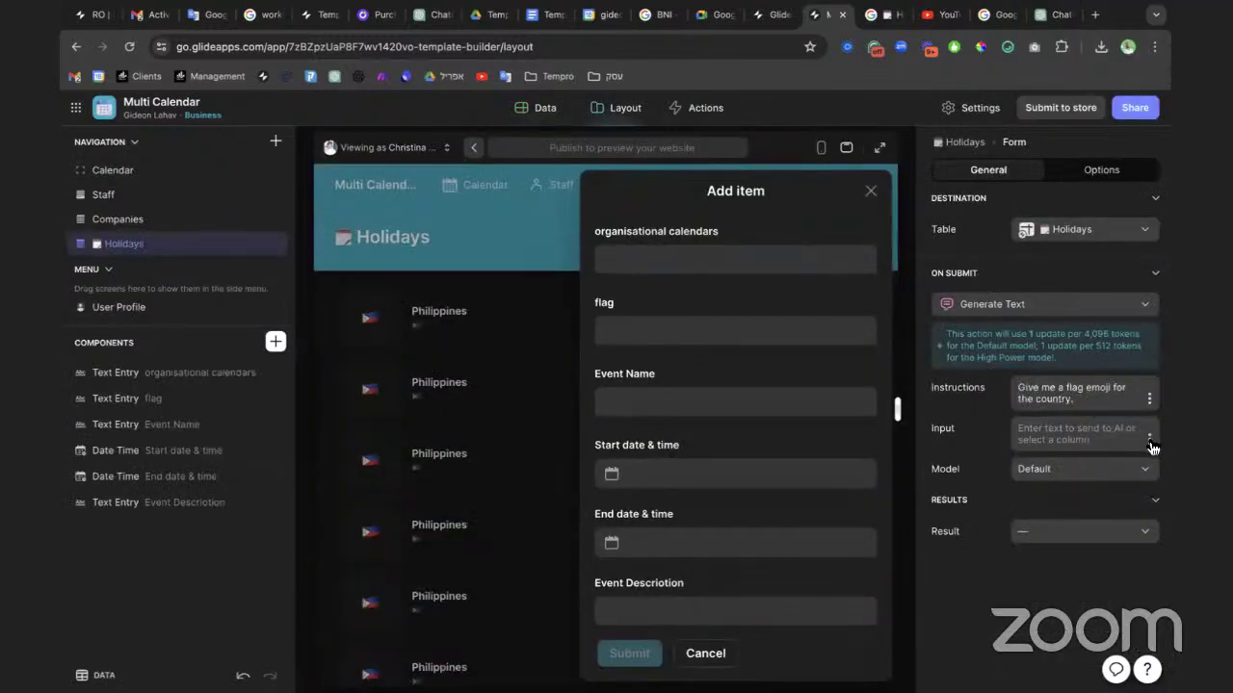
Use organisational calendars as the Generate Text action's input and store its result in the flag column
{"action": "left_click", "coordinate": [1150, 439]}
{"action": "left_click", "coordinate": [1057, 289]}
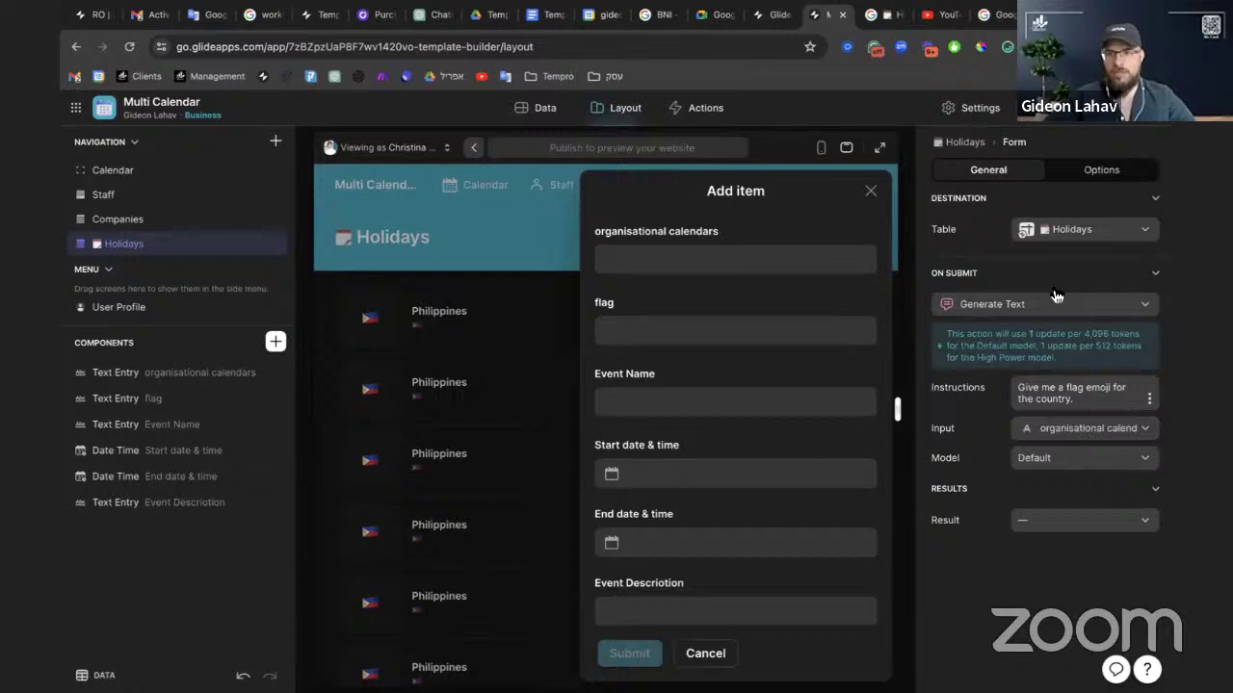
{"action": "left_click", "coordinate": [1075, 523]}
{"action": "left_click", "coordinate": [1030, 399]}
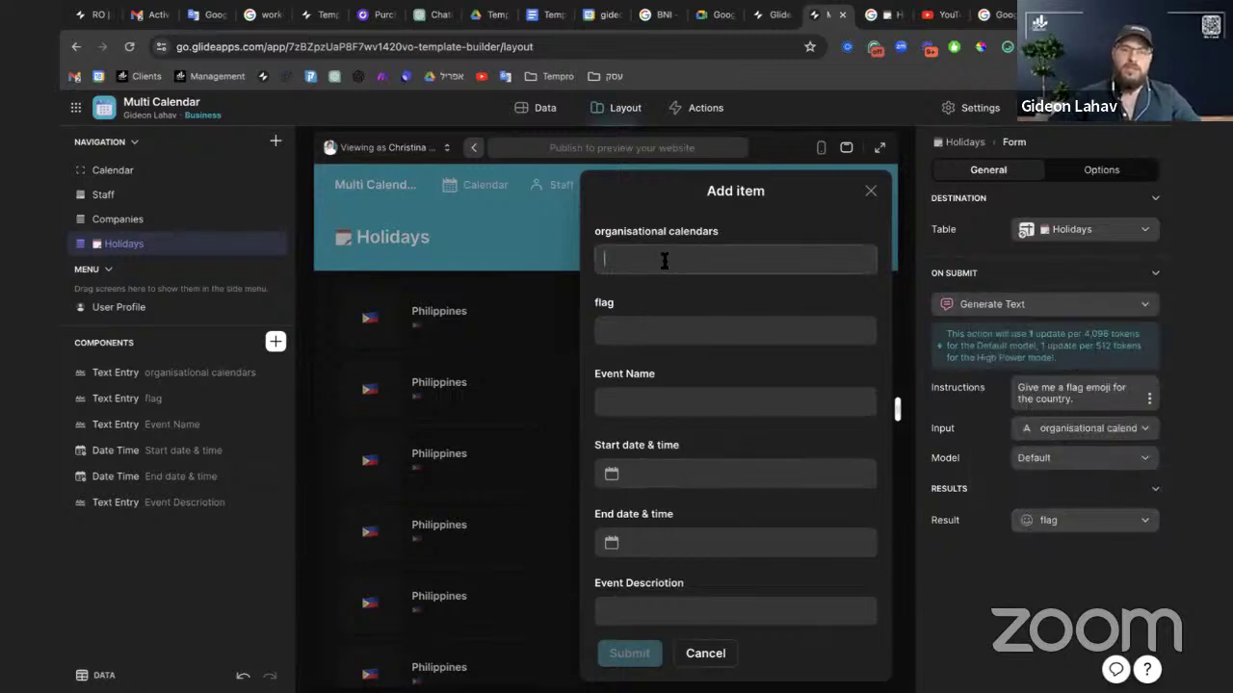
Submit a new holiday item with "China" as organisational calendars and check its flag in the last row of the Holidays table
{"action": "type", "text": "China"}
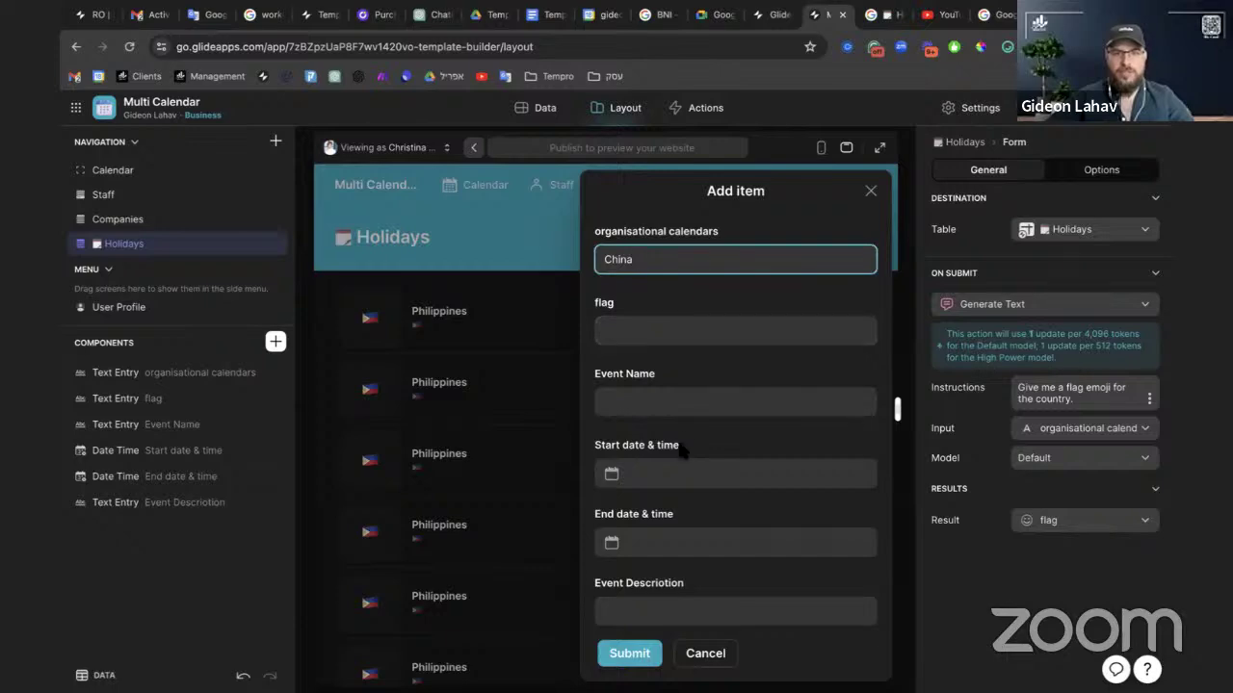
{"action": "left_click", "coordinate": [629, 653]}
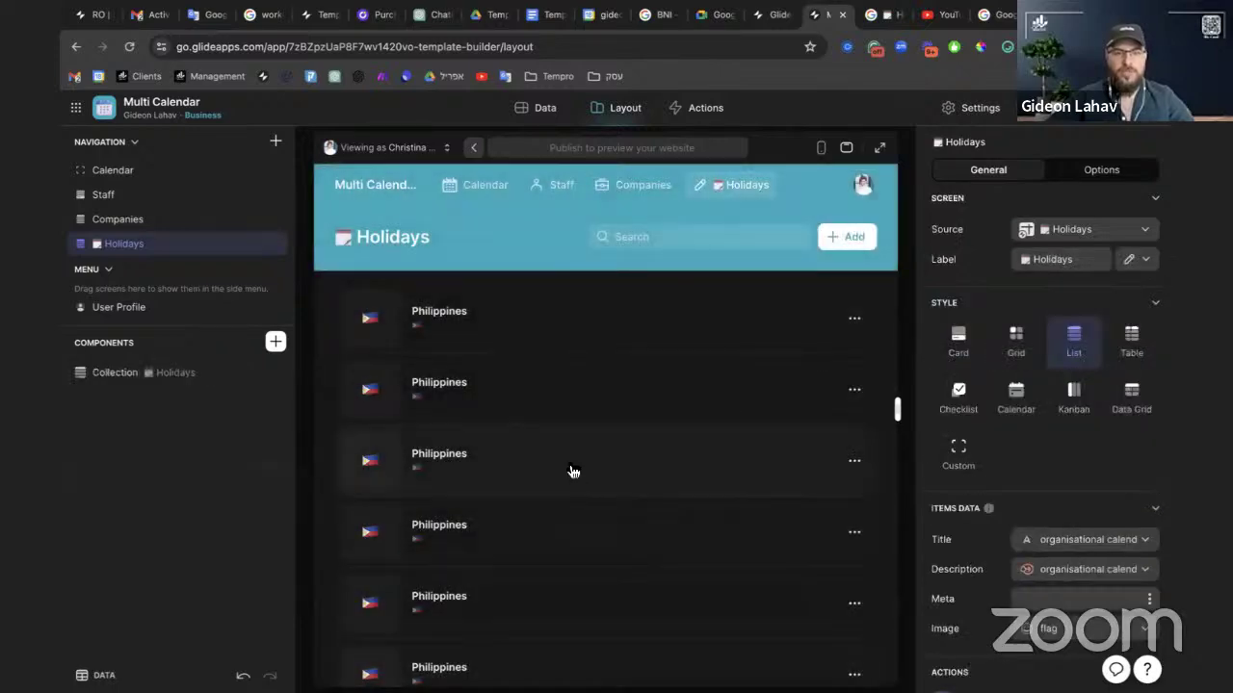
{"action": "left_click", "coordinate": [528, 111]}
{"action": "scroll", "coordinate": [523, 390], "scroll_direction": "down", "scroll_amount": 10}
{"action": "scroll", "coordinate": [523, 381], "scroll_direction": "down", "scroll_amount": 1}
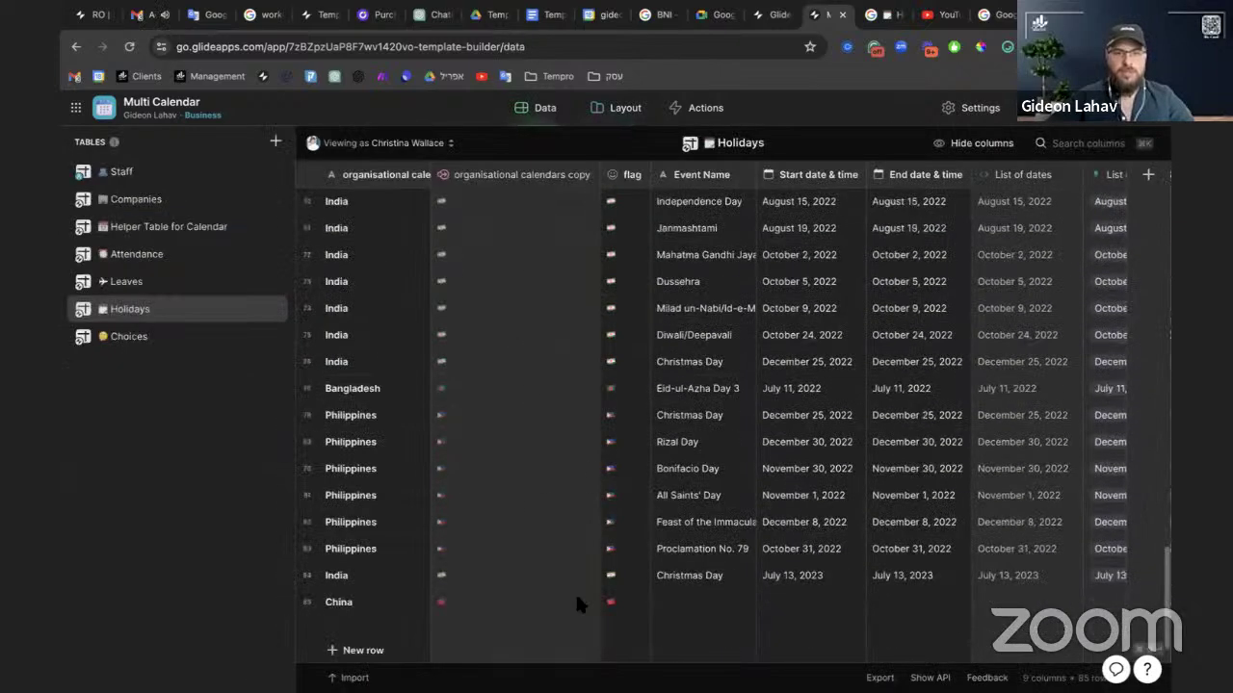
{"action": "left_click", "coordinate": [625, 602]}
Delete the organisational calendars copy column from the Holidays table
{"action": "left_click", "coordinate": [591, 175]}
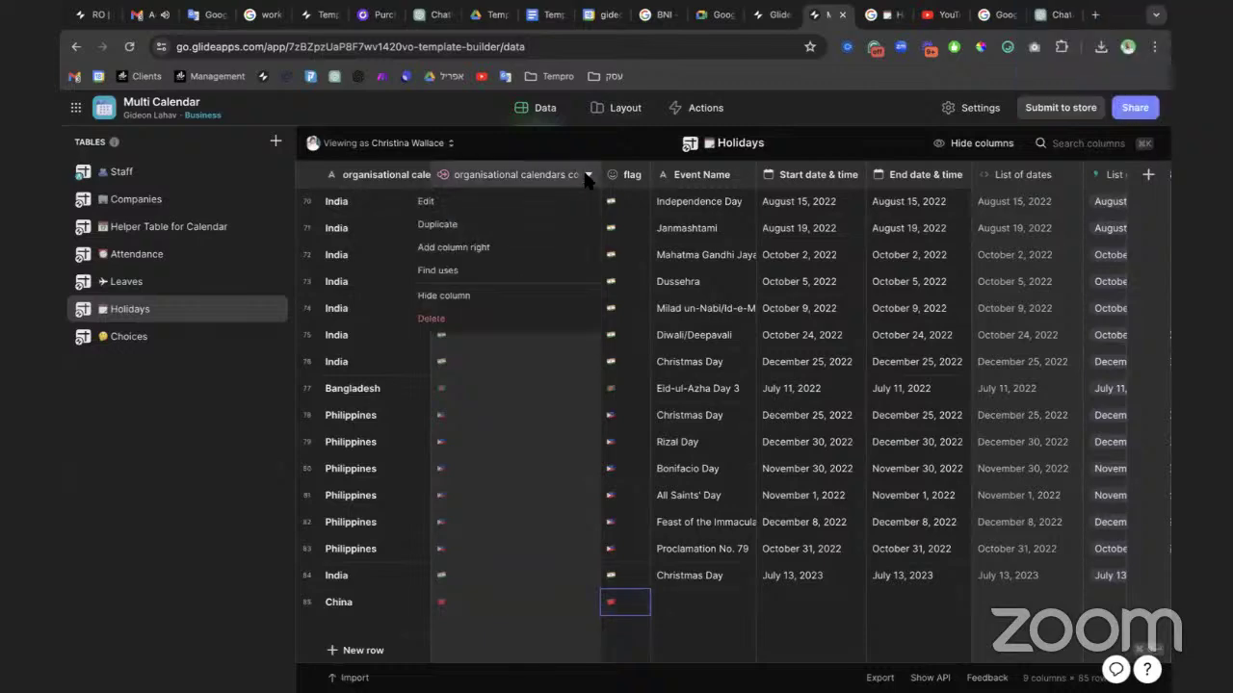
{"action": "left_click", "coordinate": [472, 325]}
{"action": "left_click", "coordinate": [741, 441]}
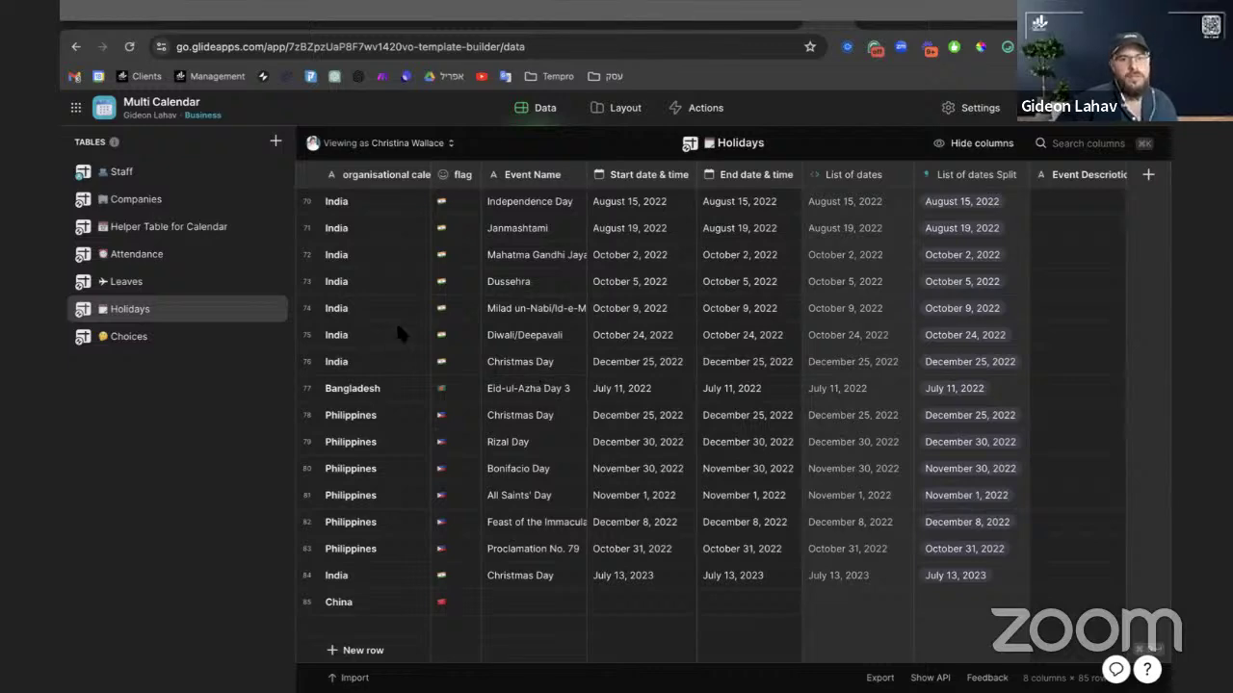
Look over the Helper Table for Calendar and the staff names in the Staff table
{"action": "left_click", "coordinate": [189, 229]}
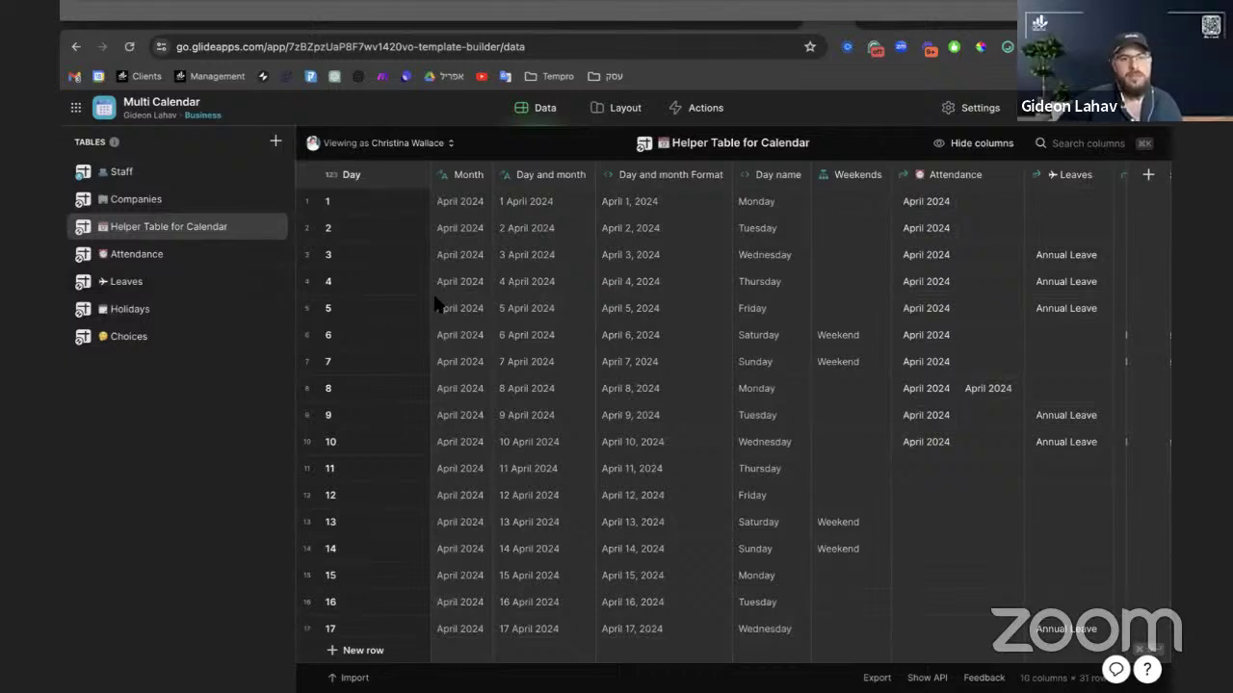
{"action": "left_click", "coordinate": [183, 173]}
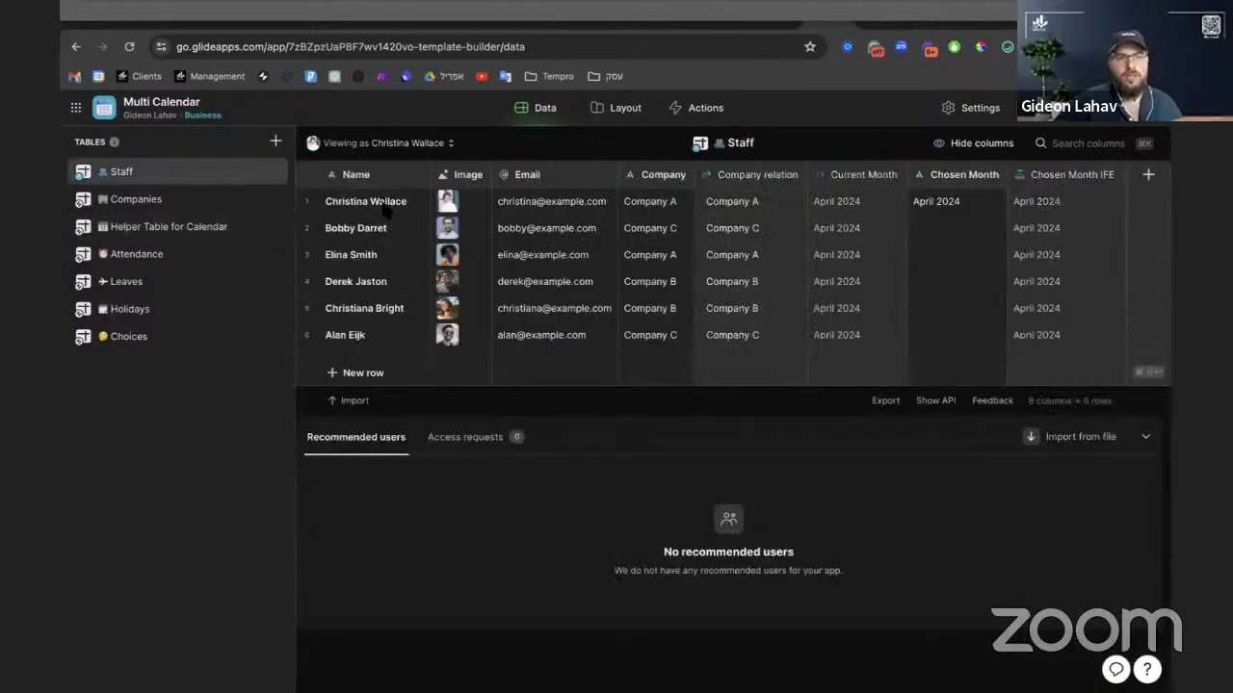
{"action": "left_click_drag", "start_coordinate": [387, 204], "coordinate": [381, 328]}
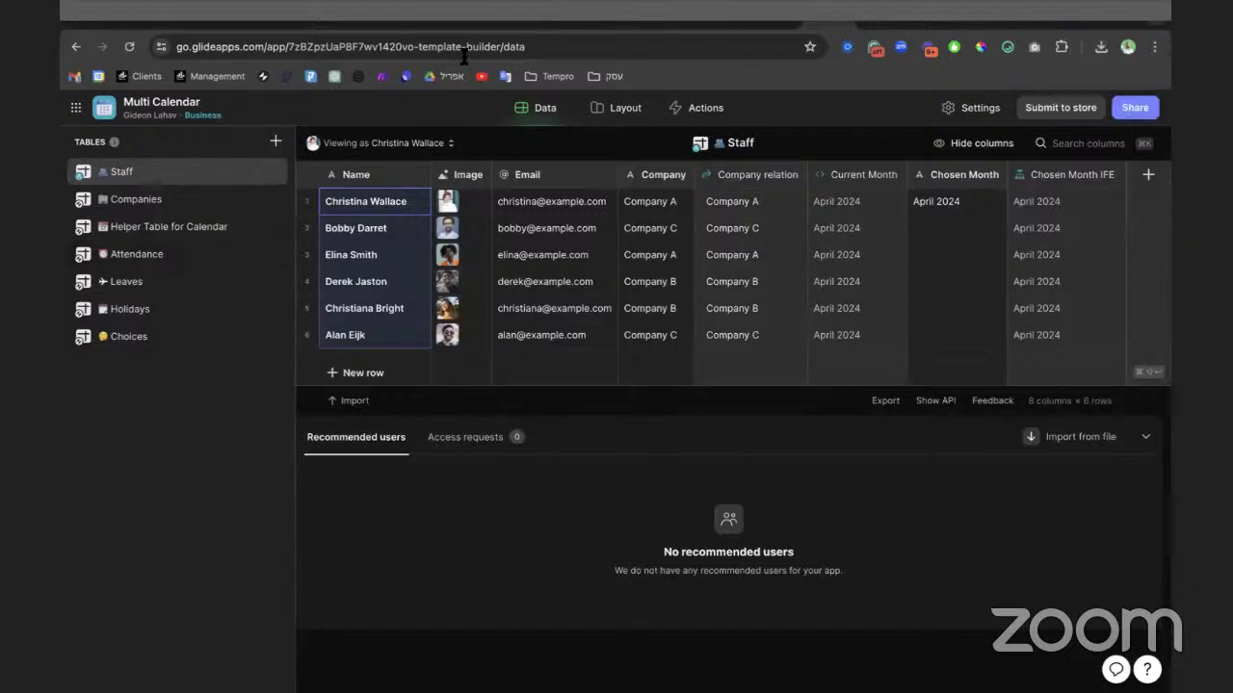
{"action": "left_click", "coordinate": [566, 130]}
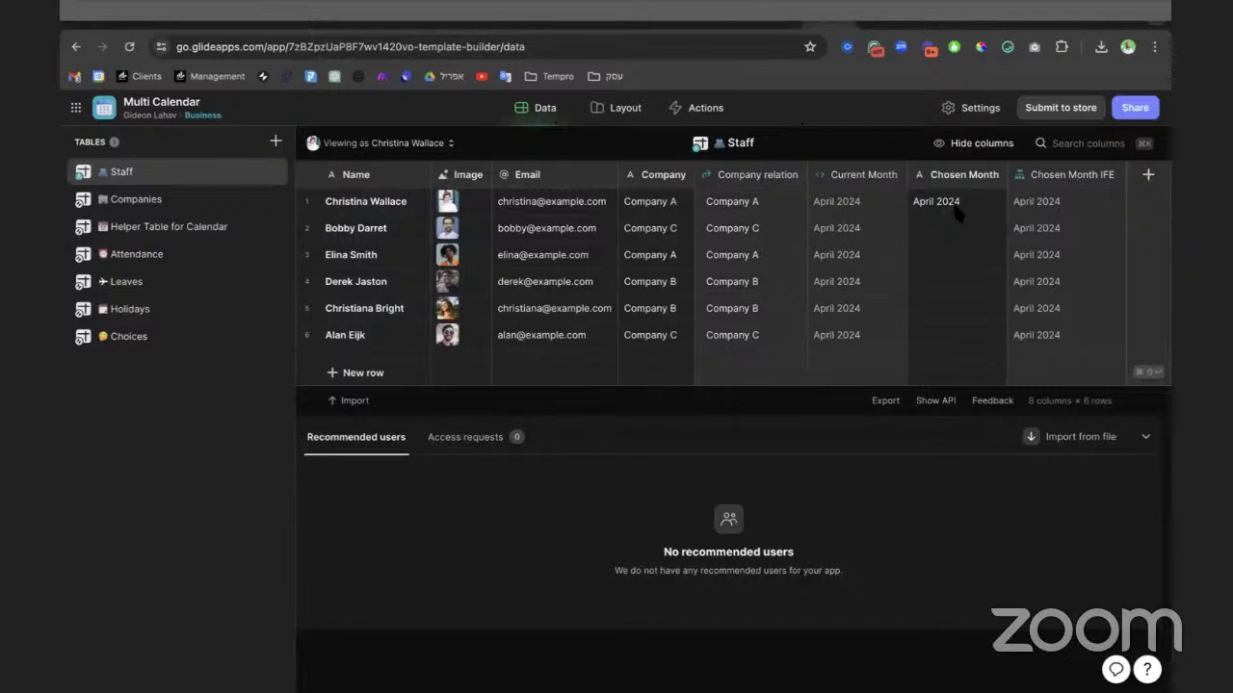
Publish the app as a privately shared template and view its share link
{"action": "left_click", "coordinate": [1133, 110]}
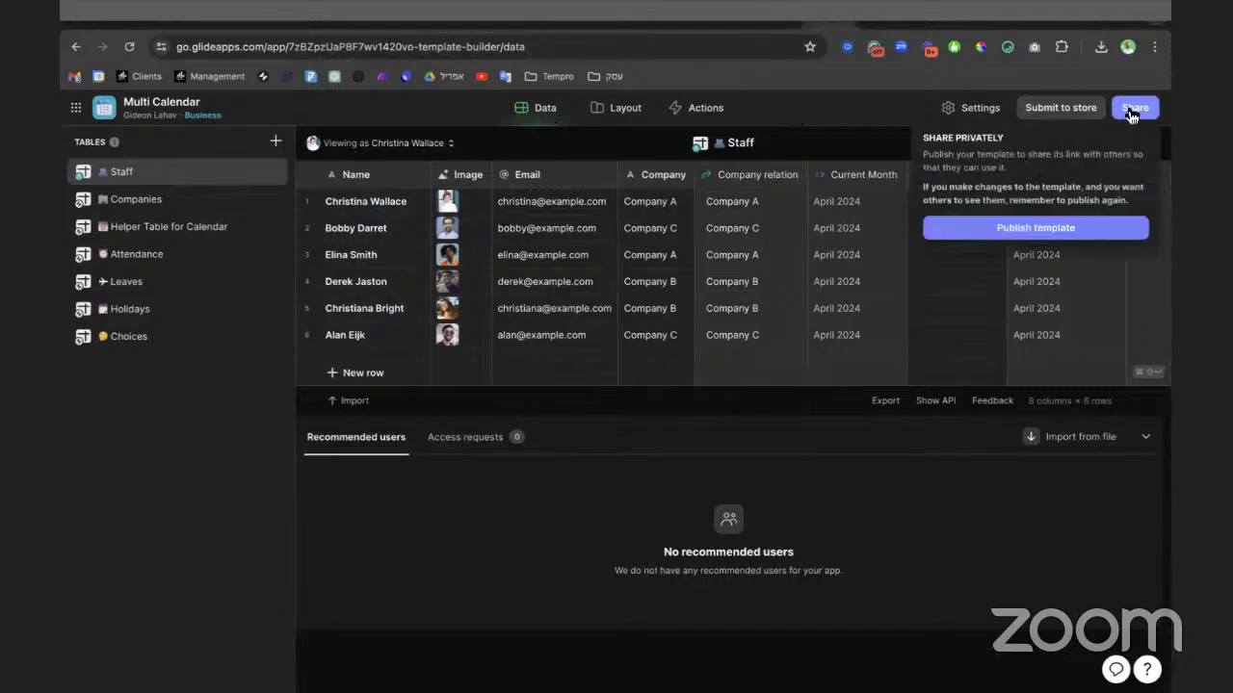
{"action": "left_click", "coordinate": [1050, 237]}
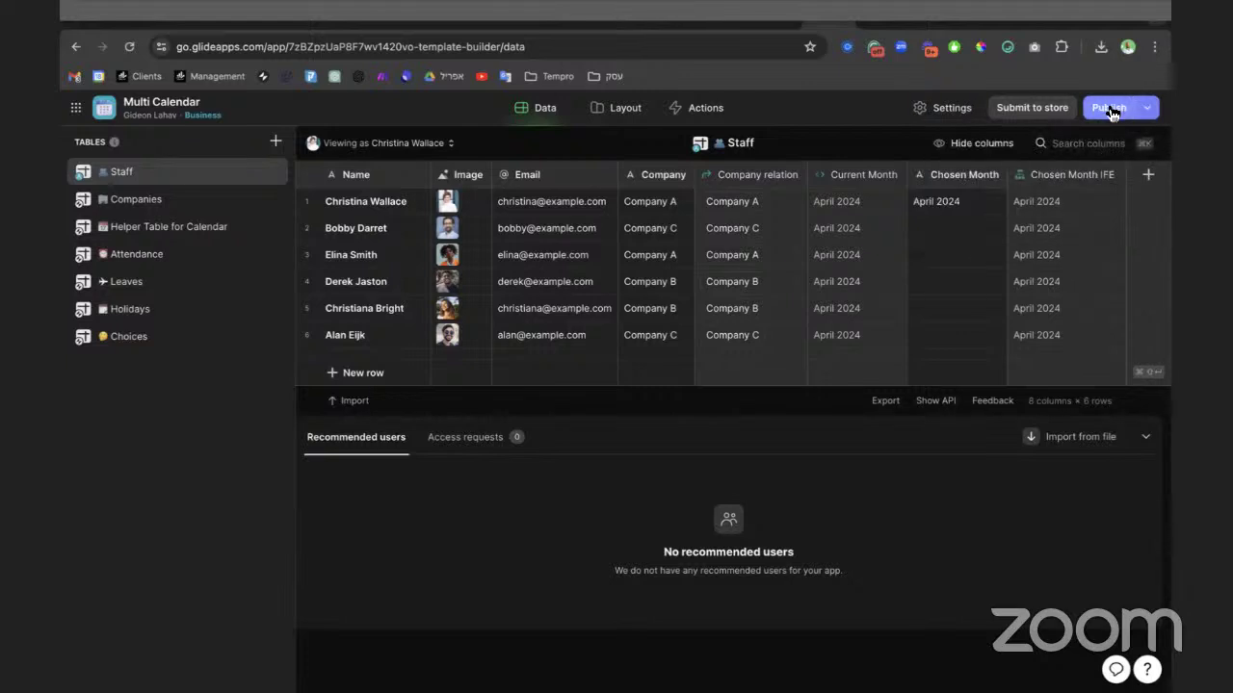
{"action": "left_click", "coordinate": [1110, 110]}
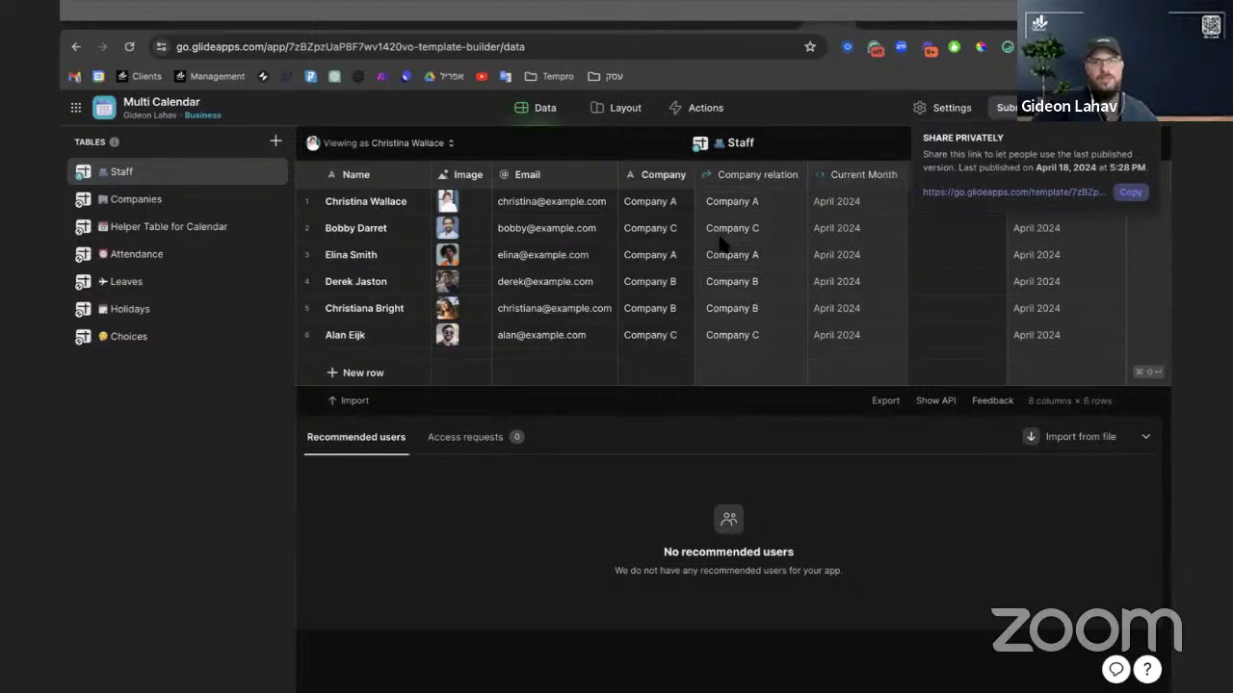
{"action": "left_click", "coordinate": [982, 277]}
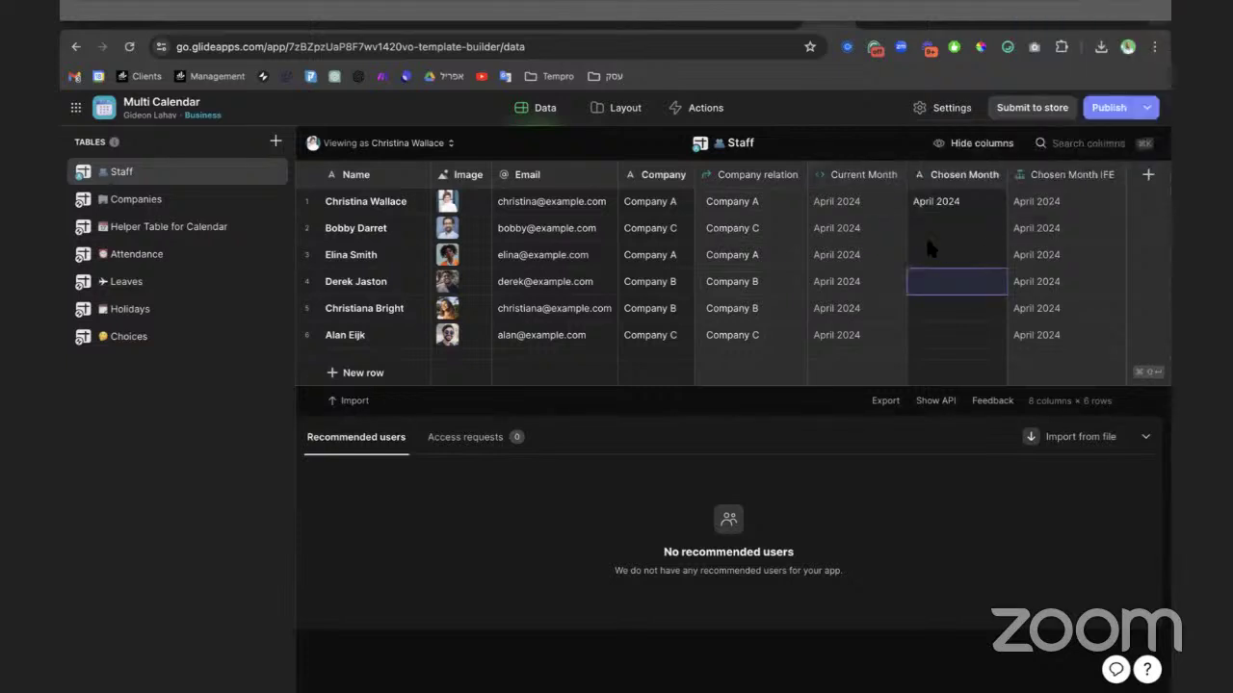
Look through the date columns of the Leaves and Holidays tables and the relation columns of the Helper Table for Calendar
{"action": "left_click", "coordinate": [151, 286]}
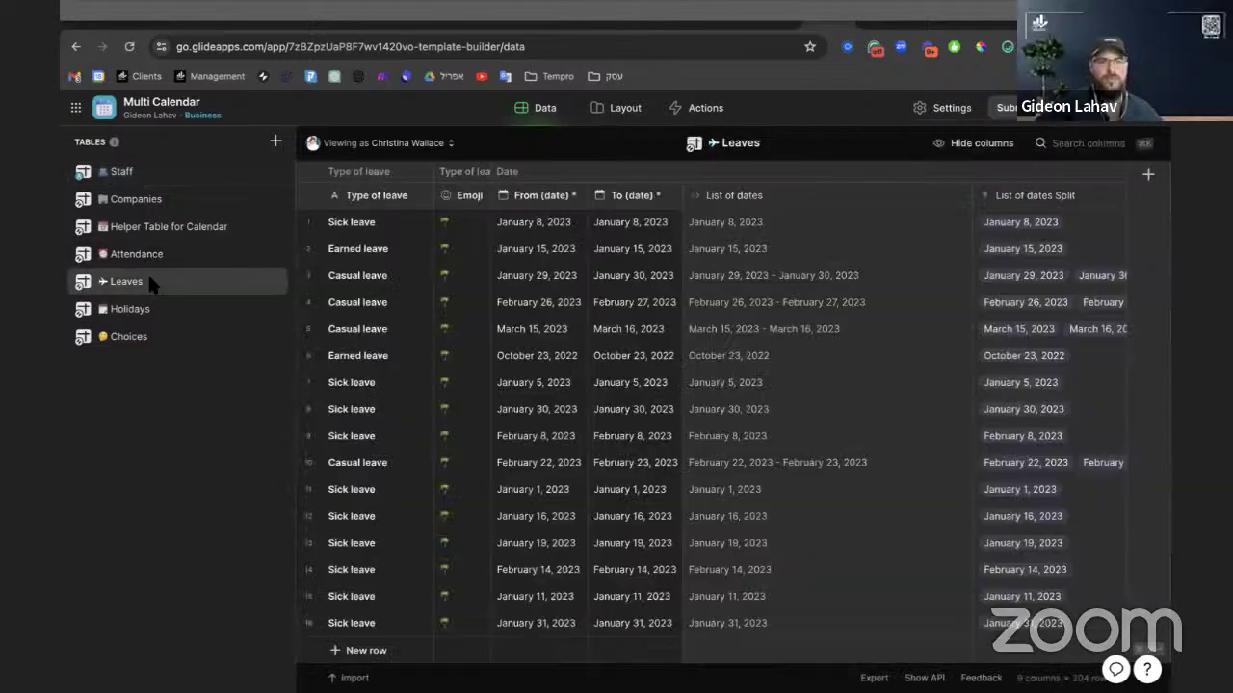
{"action": "scroll", "coordinate": [933, 251], "scroll_direction": "right", "scroll_amount": 3}
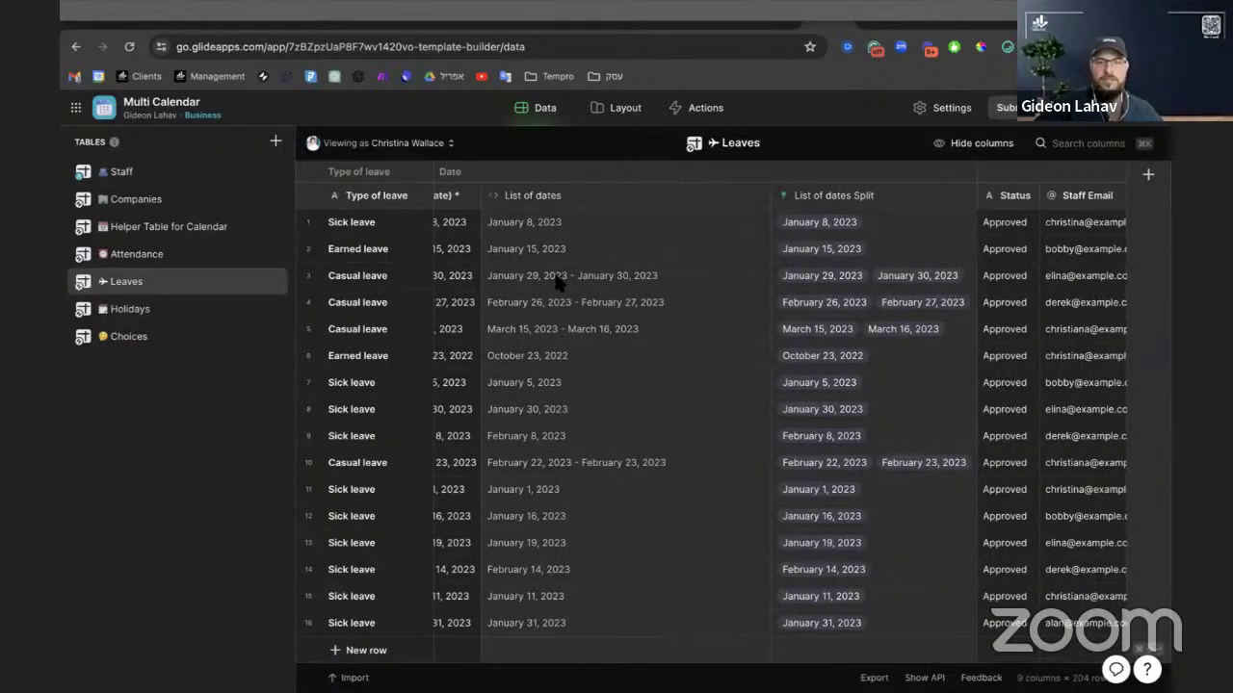
{"action": "scroll", "coordinate": [502, 302], "scroll_direction": "left", "scroll_amount": 2}
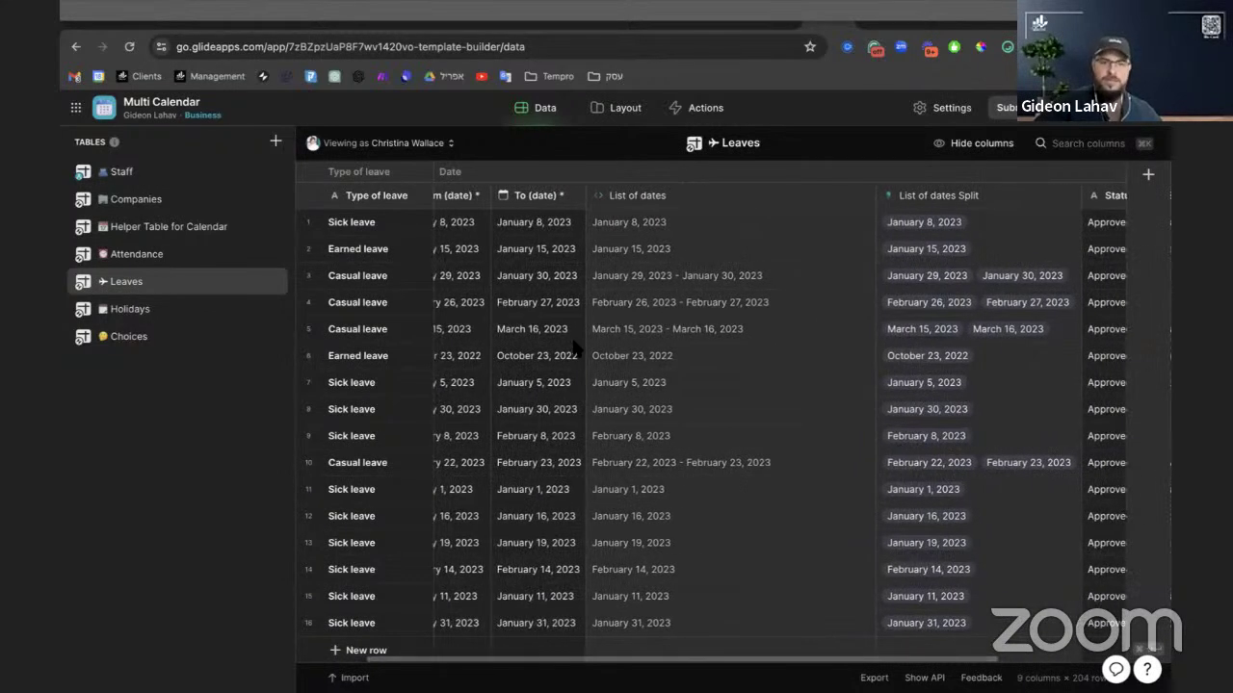
{"action": "scroll", "coordinate": [575, 348], "scroll_direction": "down", "scroll_amount": 5}
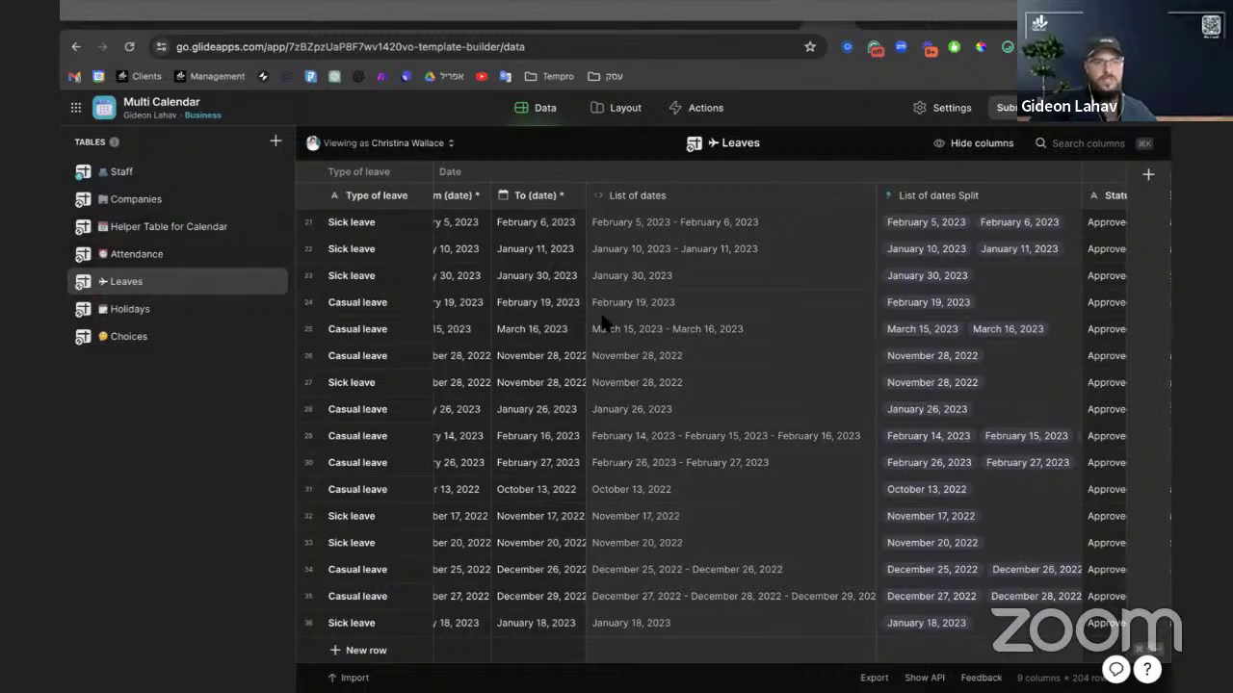
{"action": "left_click", "coordinate": [157, 319]}
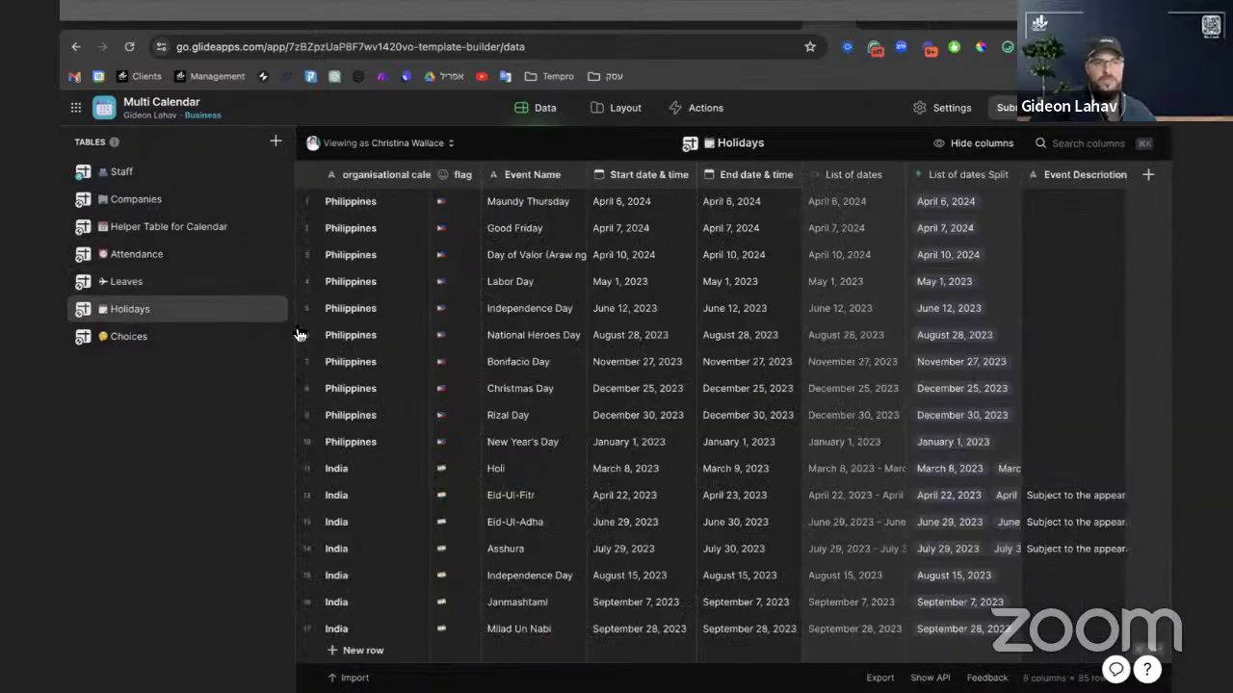
{"action": "left_click", "coordinate": [165, 228]}
{"action": "scroll", "coordinate": [772, 260], "scroll_direction": "right", "scroll_amount": 3}
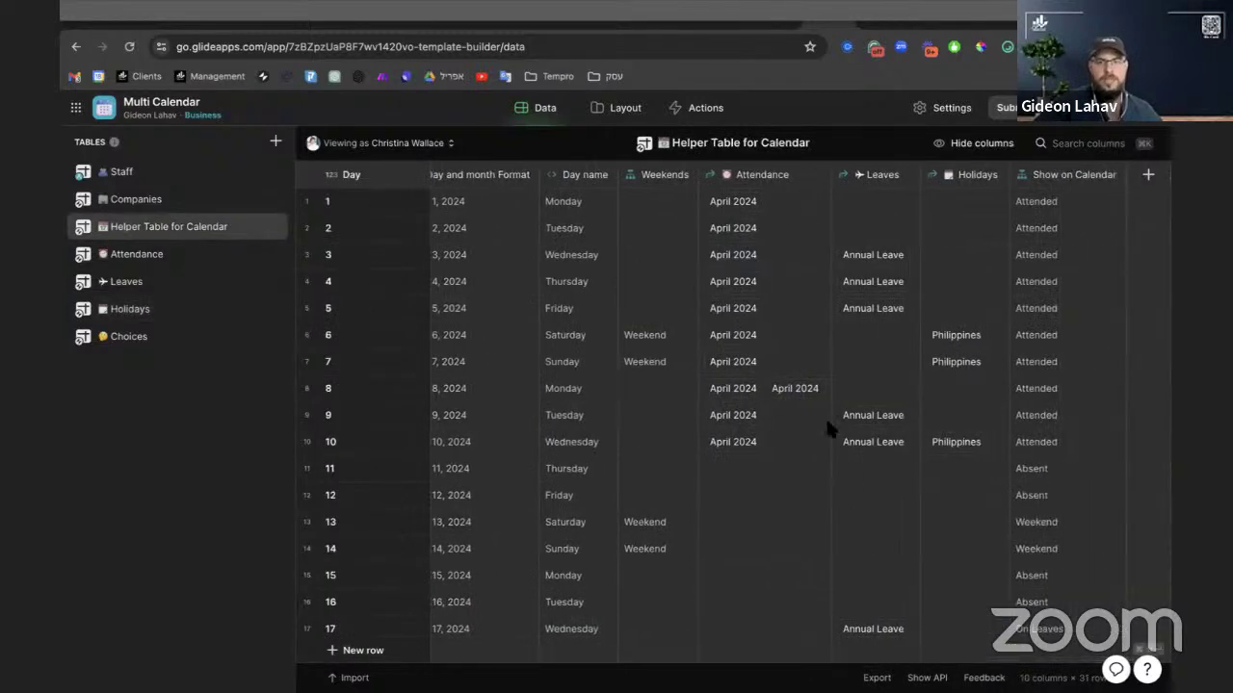
{"action": "scroll", "coordinate": [825, 416], "scroll_direction": "left", "scroll_amount": 5}
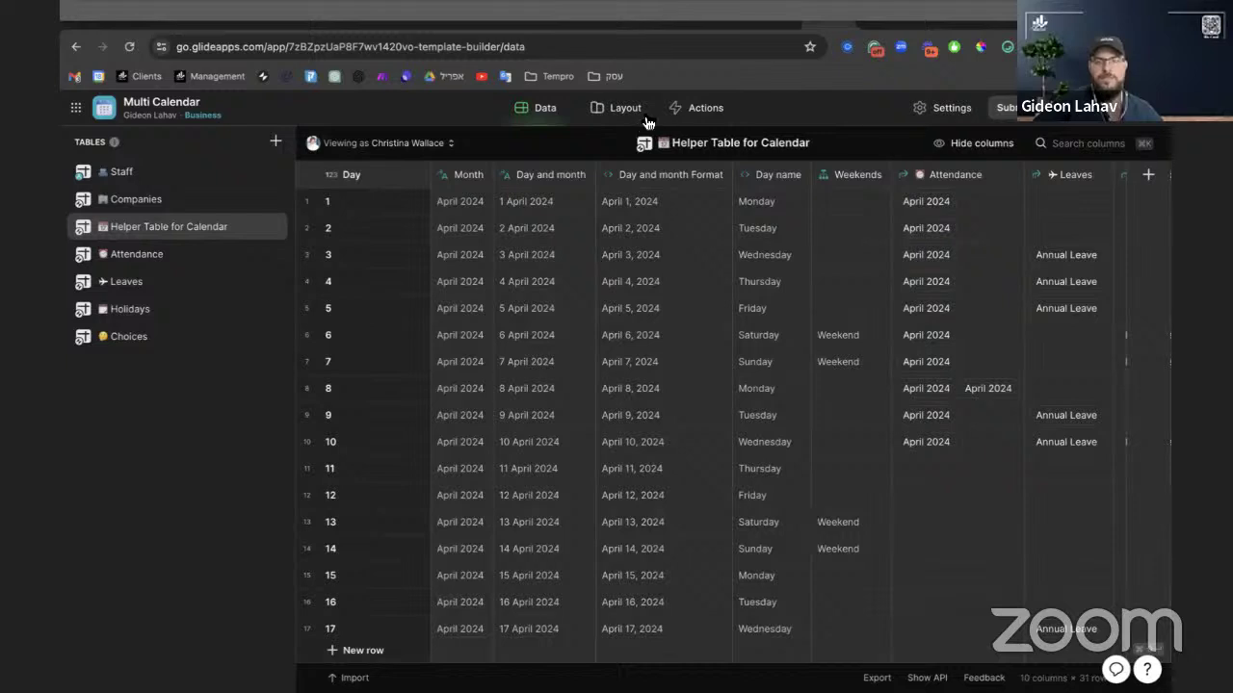
Replace the Holidays add form's submit action with Show notification, using the message "Saved"
{"action": "left_click", "coordinate": [617, 108]}
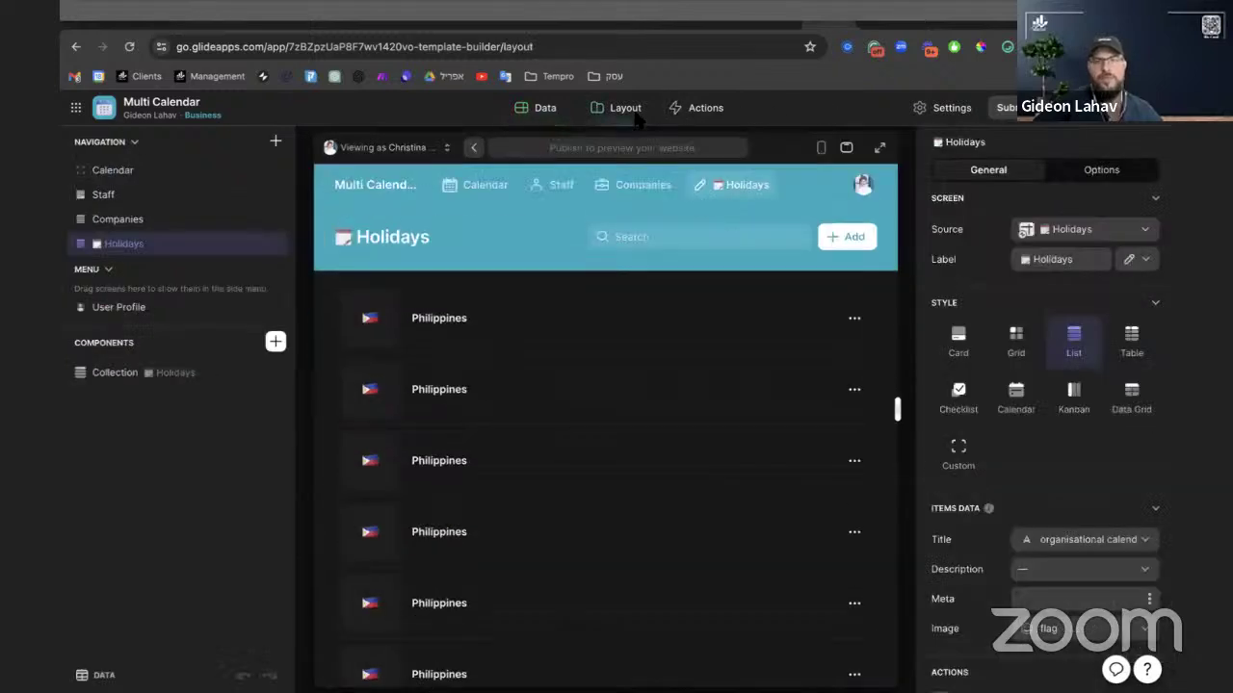
{"action": "left_click", "coordinate": [843, 237]}
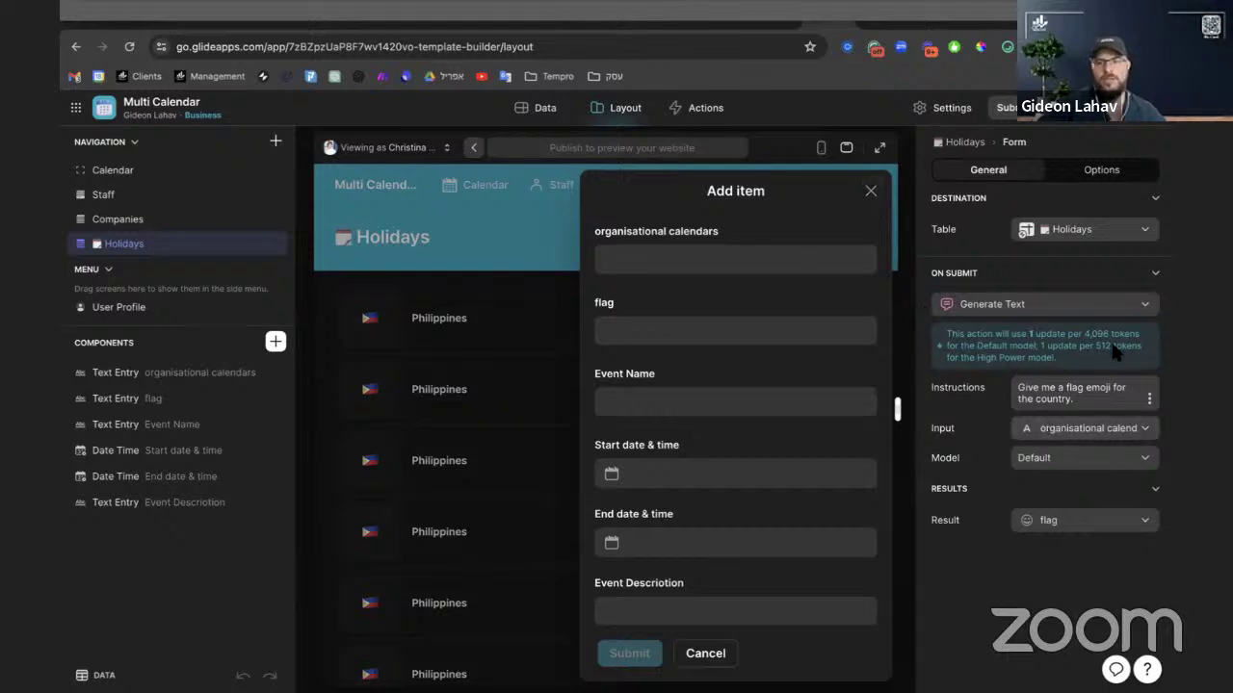
{"action": "left_click", "coordinate": [1065, 307]}
{"action": "type", "text": "no"}
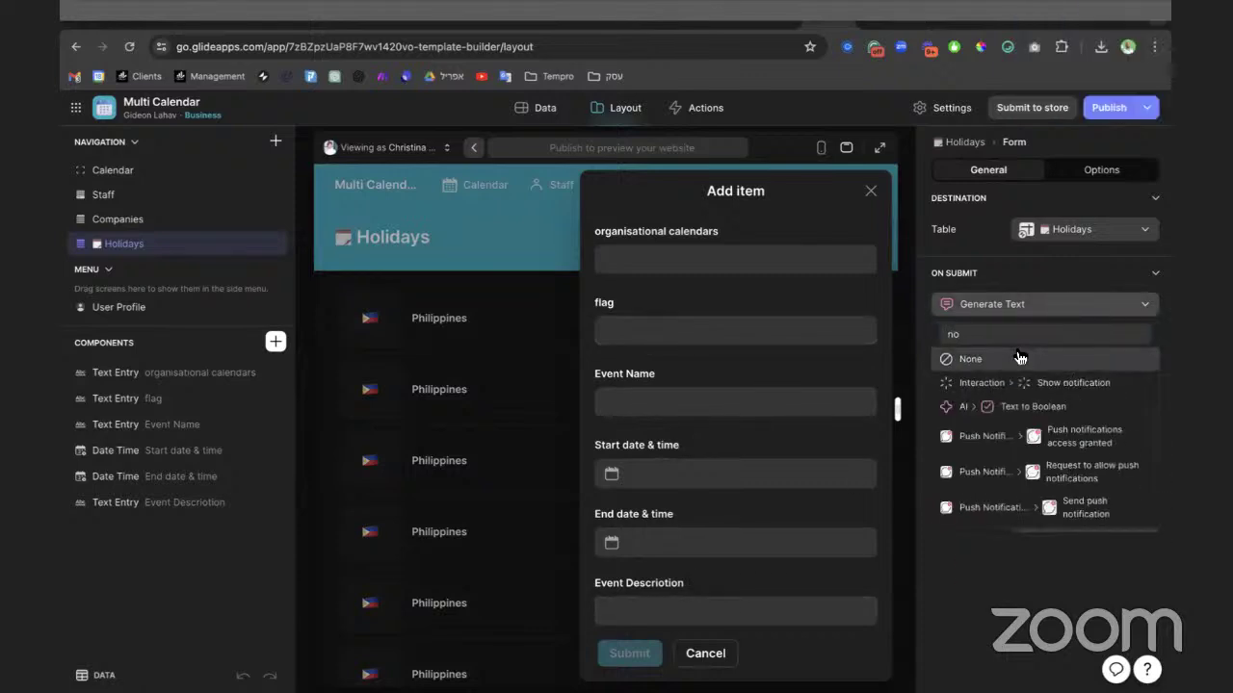
{"action": "left_click", "coordinate": [1040, 383]}
{"action": "left_click", "coordinate": [1037, 339]}
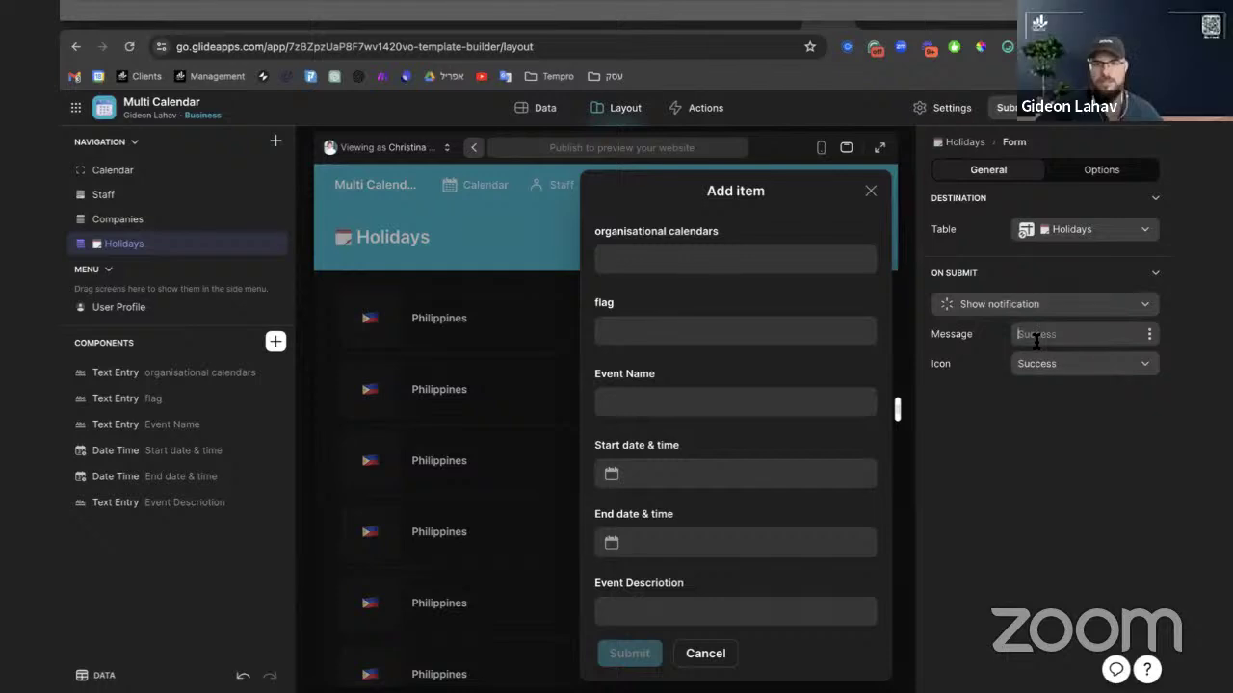
{"action": "type", "text": "Saved"}
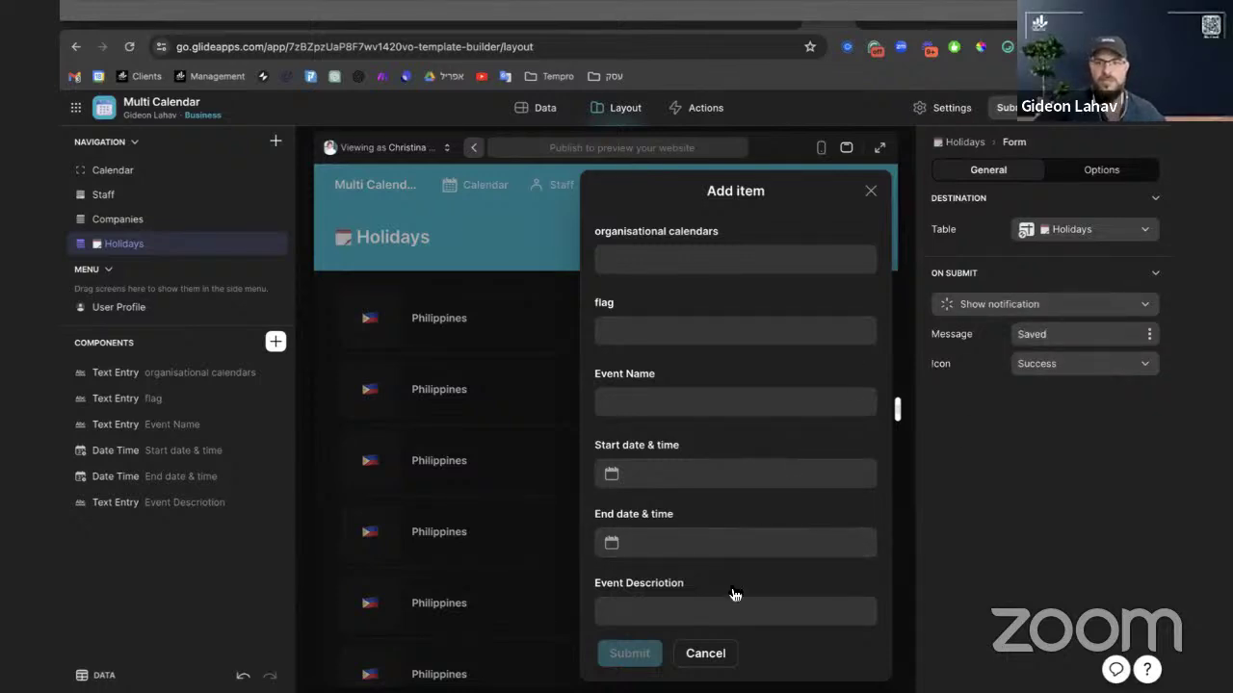
{"action": "left_click", "coordinate": [705, 653]}
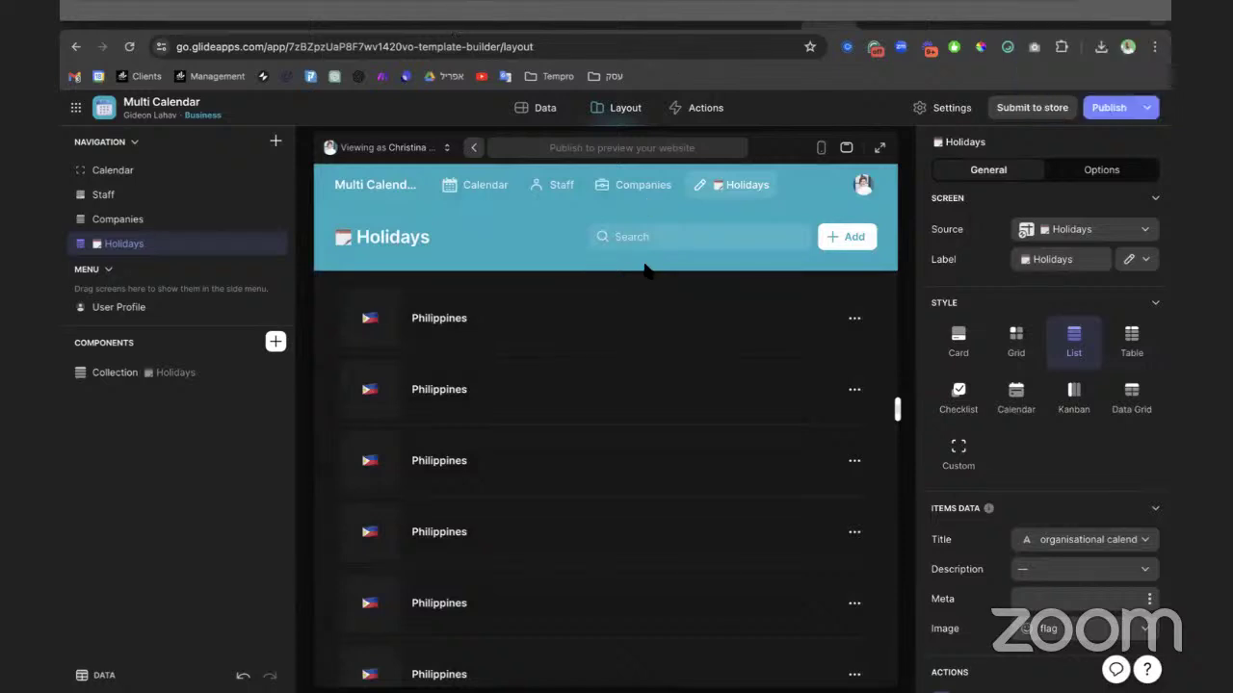
Change the Holidays screen's icon to a holiday calendar icon from the Legacy set, found by searching "Holiday"
{"action": "left_click", "coordinate": [441, 286]}
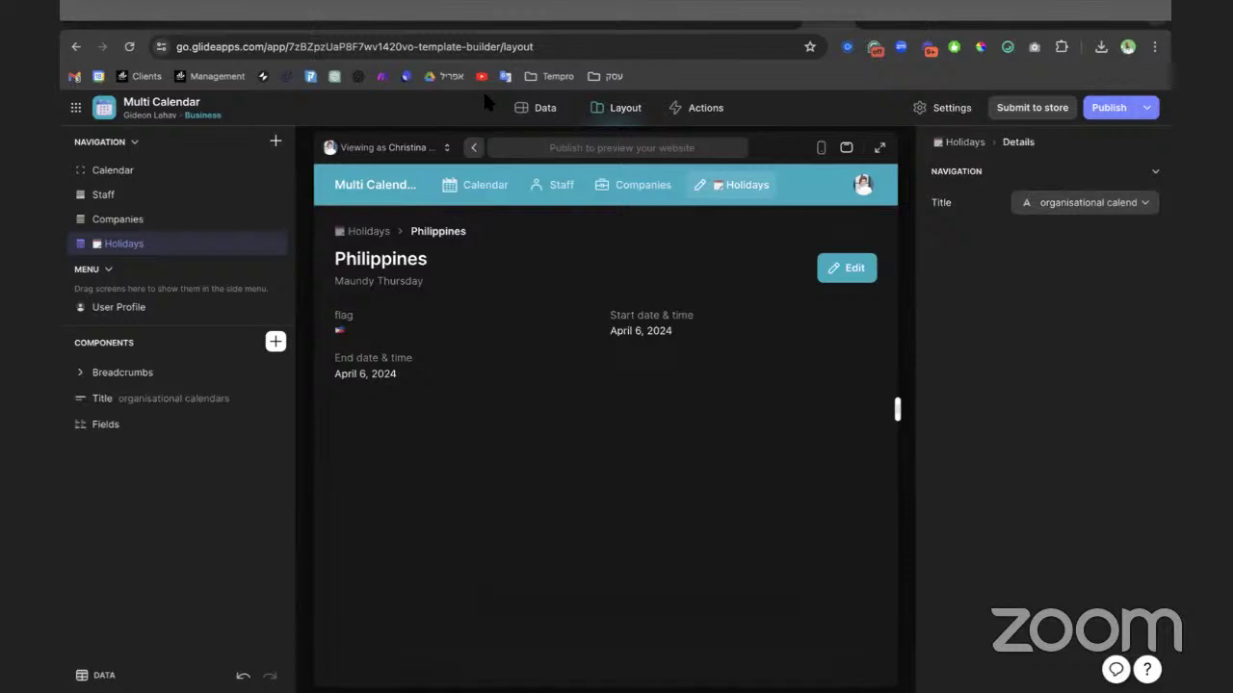
{"action": "left_click", "coordinate": [712, 185]}
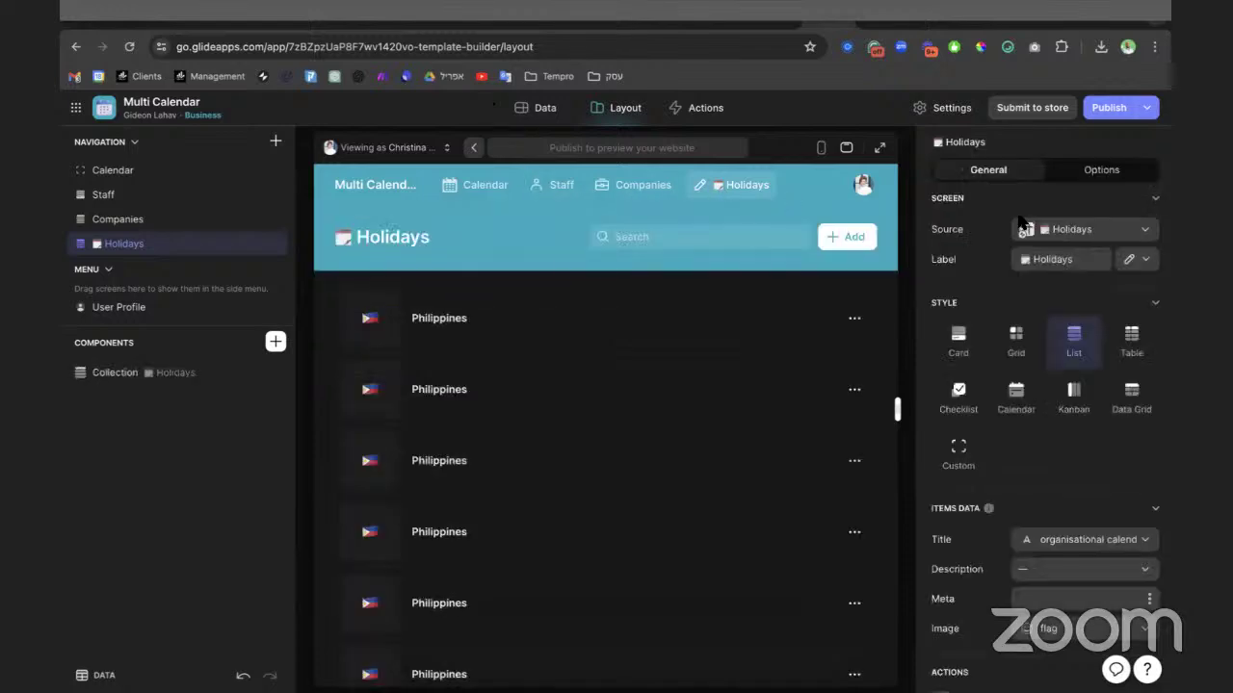
{"action": "double_click", "coordinate": [1061, 260]}
{"action": "key", "text": "ctrl+c"}
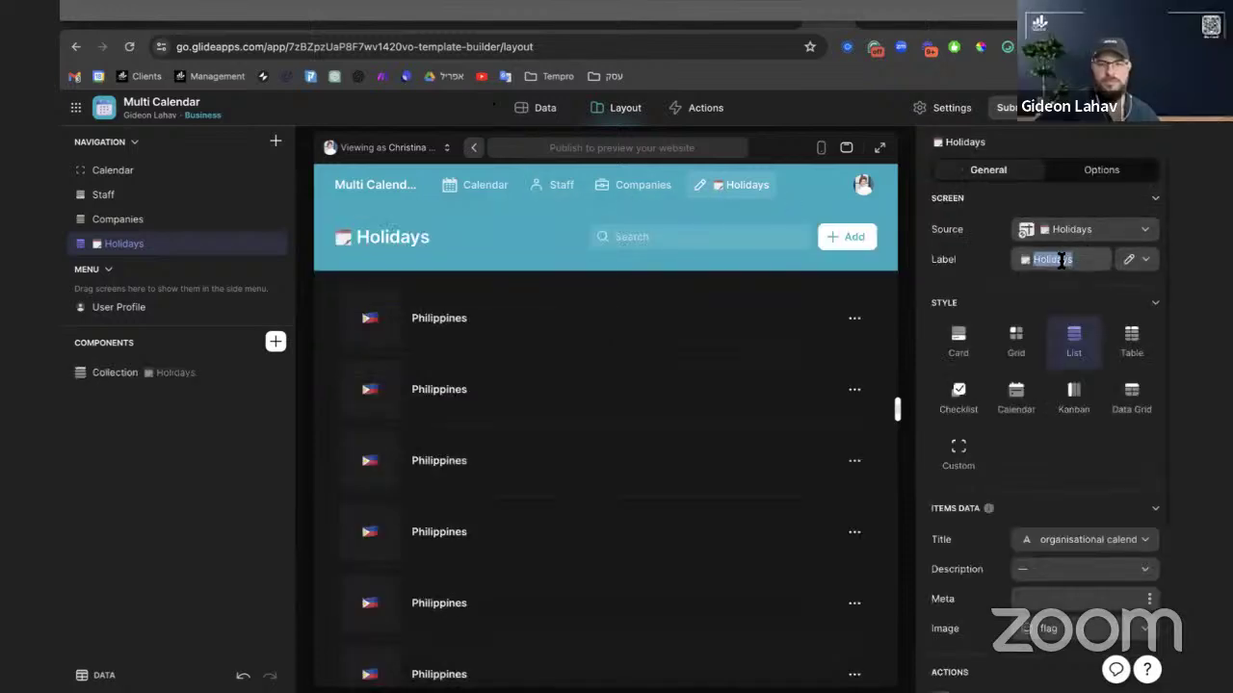
{"action": "left_click", "coordinate": [1145, 260]}
{"action": "left_click", "coordinate": [993, 289]}
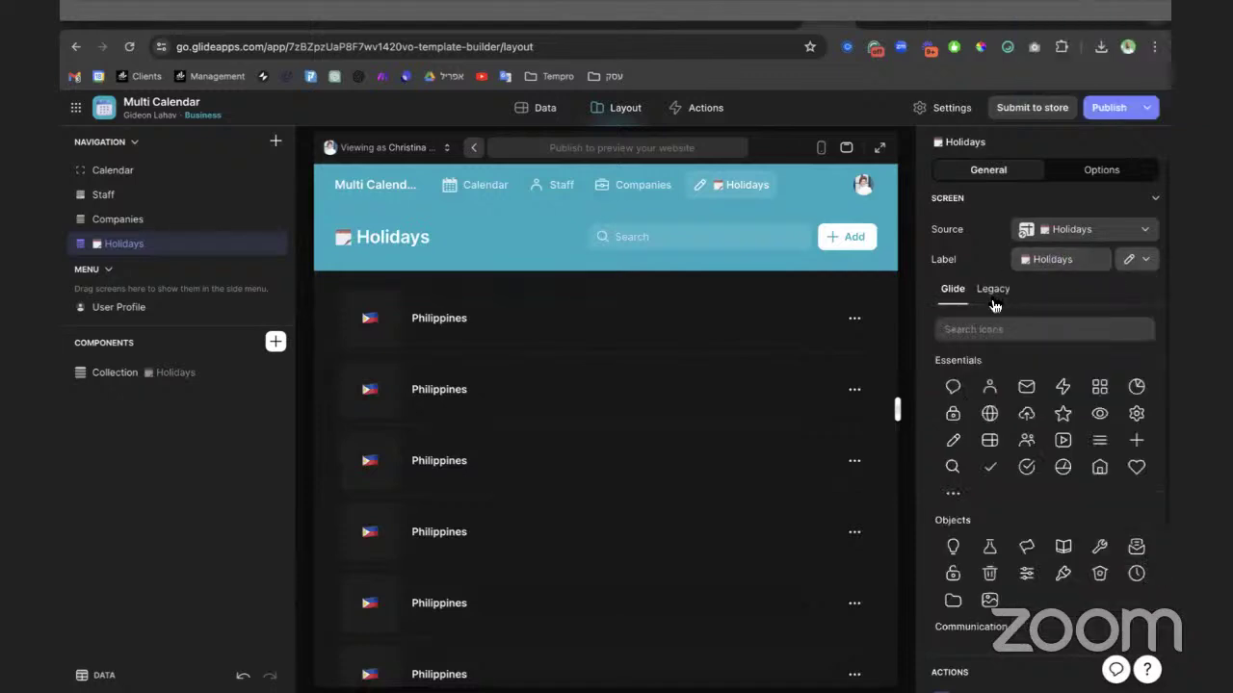
{"action": "left_click", "coordinate": [989, 329]}
{"action": "key", "text": "ctrl+v"}
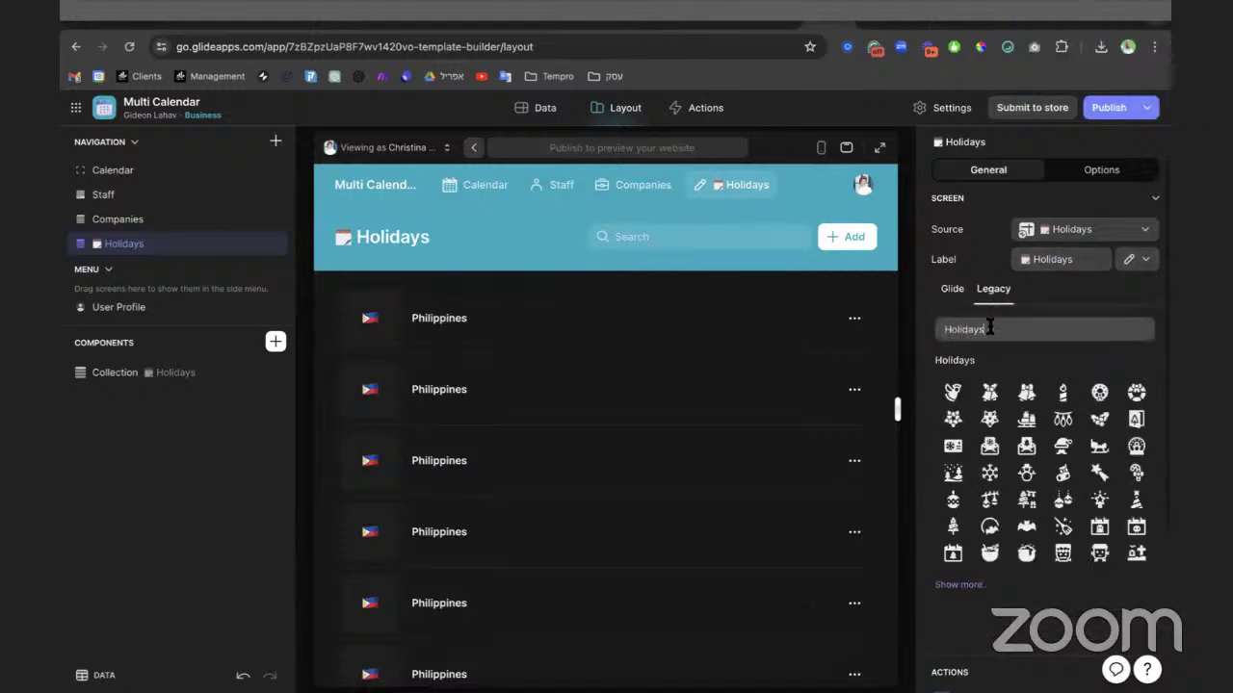
{"action": "key", "text": "BackSpace"}
{"action": "left_click", "coordinate": [974, 583]}
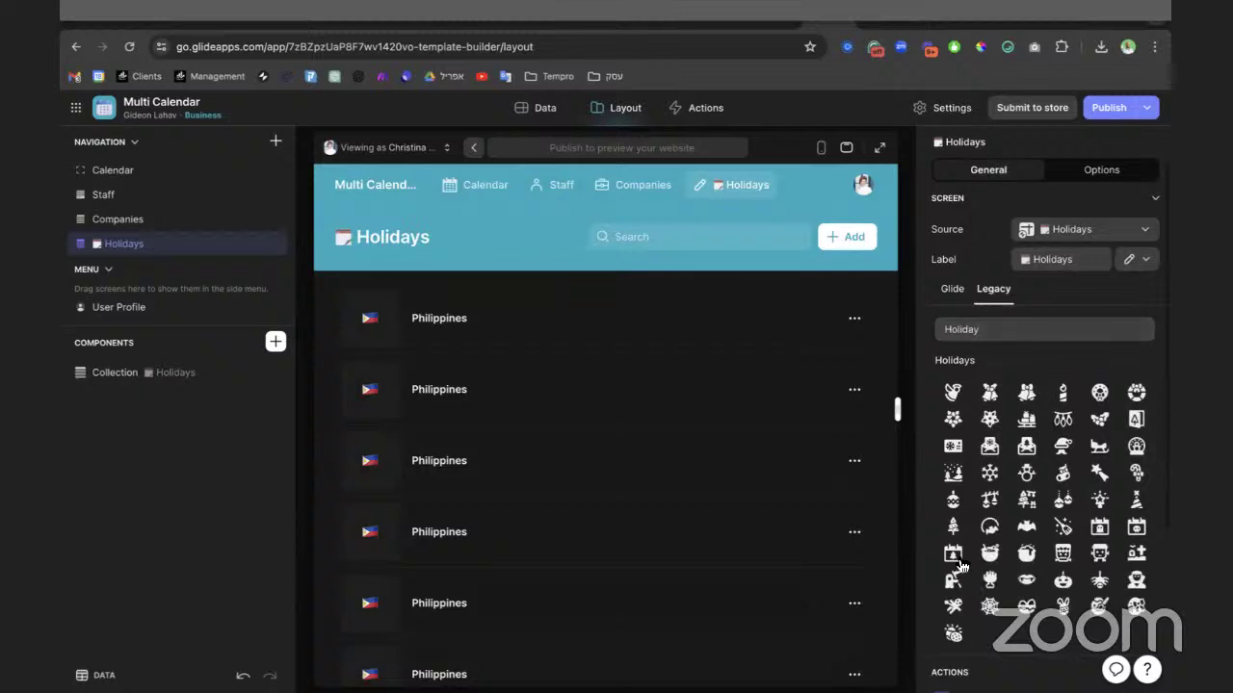
{"action": "left_click", "coordinate": [960, 563]}
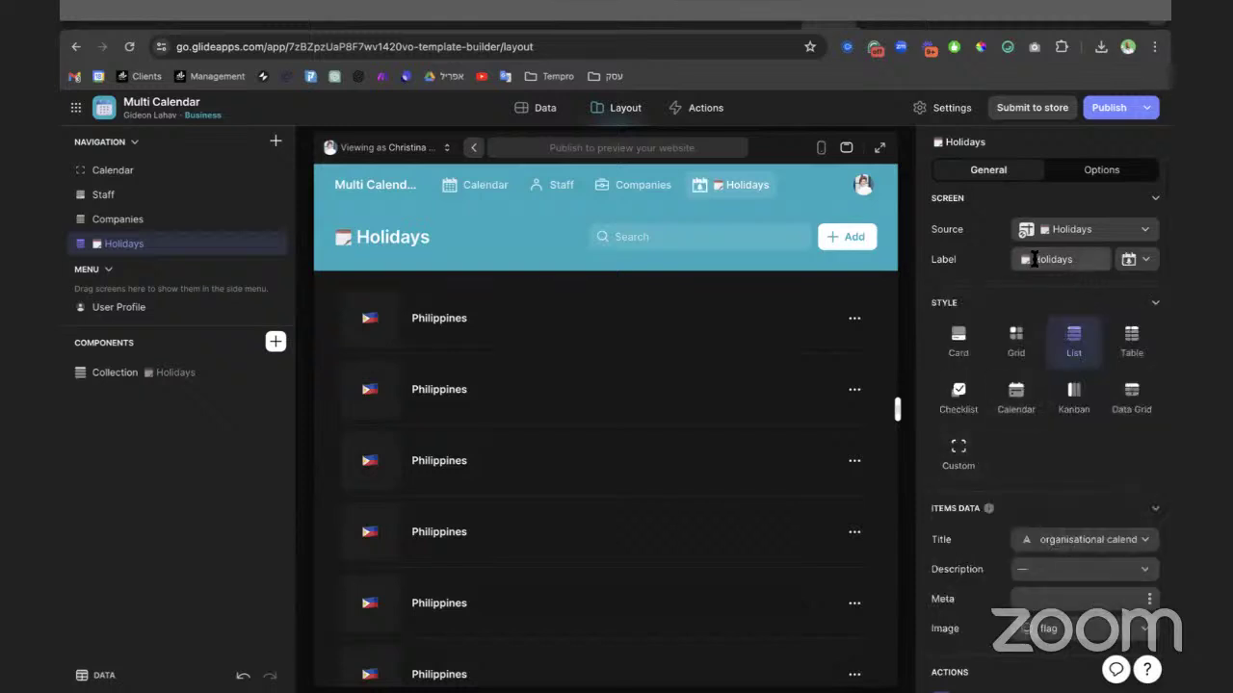
Remove the calendar emoji from the Holidays screen's label, leaving "Holidays"
{"action": "left_click", "coordinate": [1033, 259]}
{"action": "key", "text": "BackSpace"}
{"action": "key", "text": "BackSpace"}
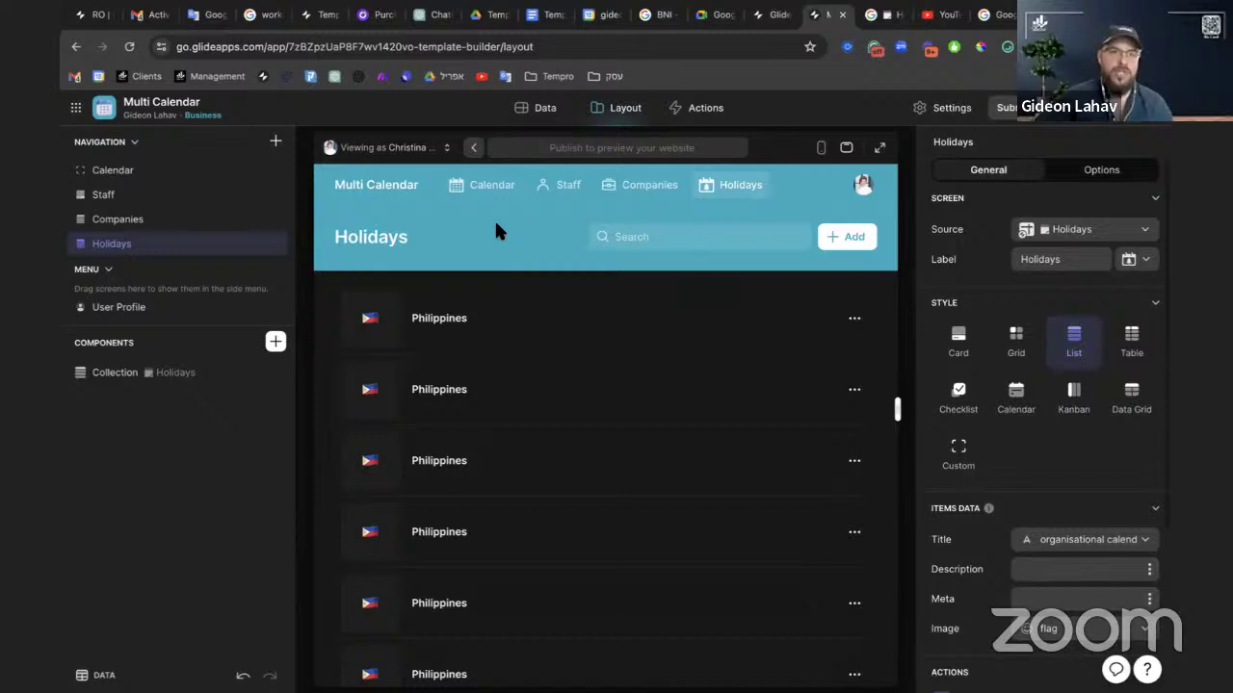
Preview the Calendar screen in full view, closing the April 10, 2024 details, and look over the month and the list of preview users
{"action": "left_click", "coordinate": [477, 185]}
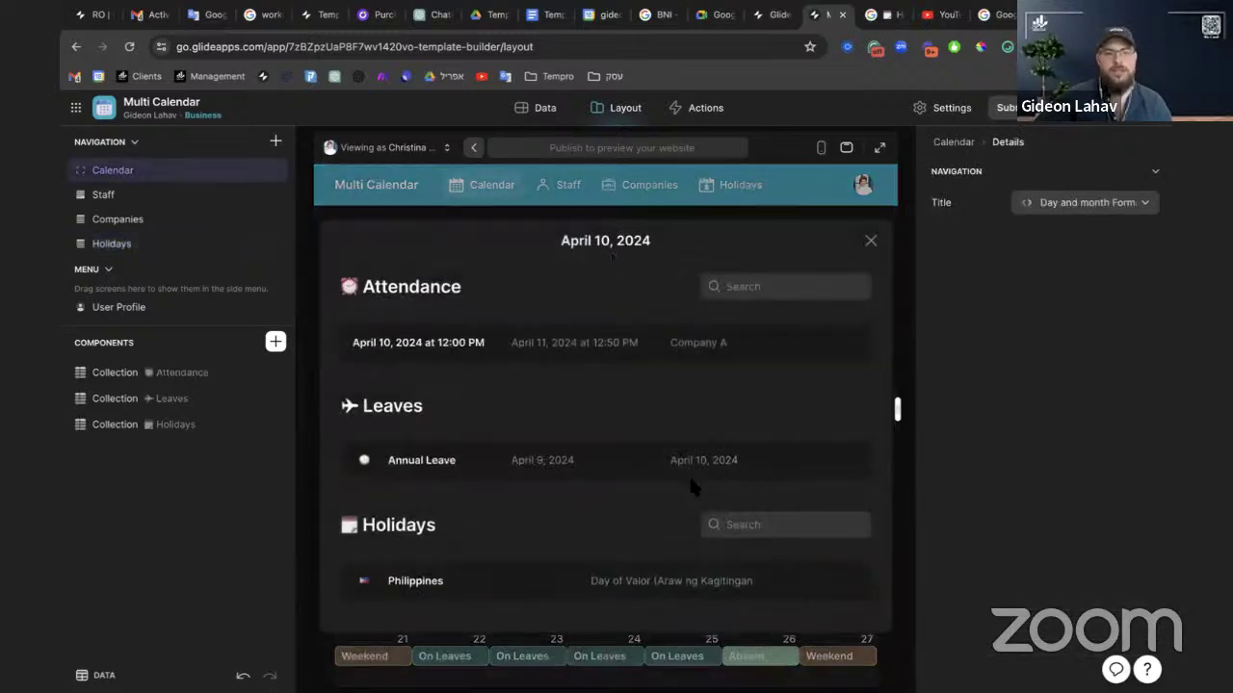
{"action": "left_click", "coordinate": [879, 147]}
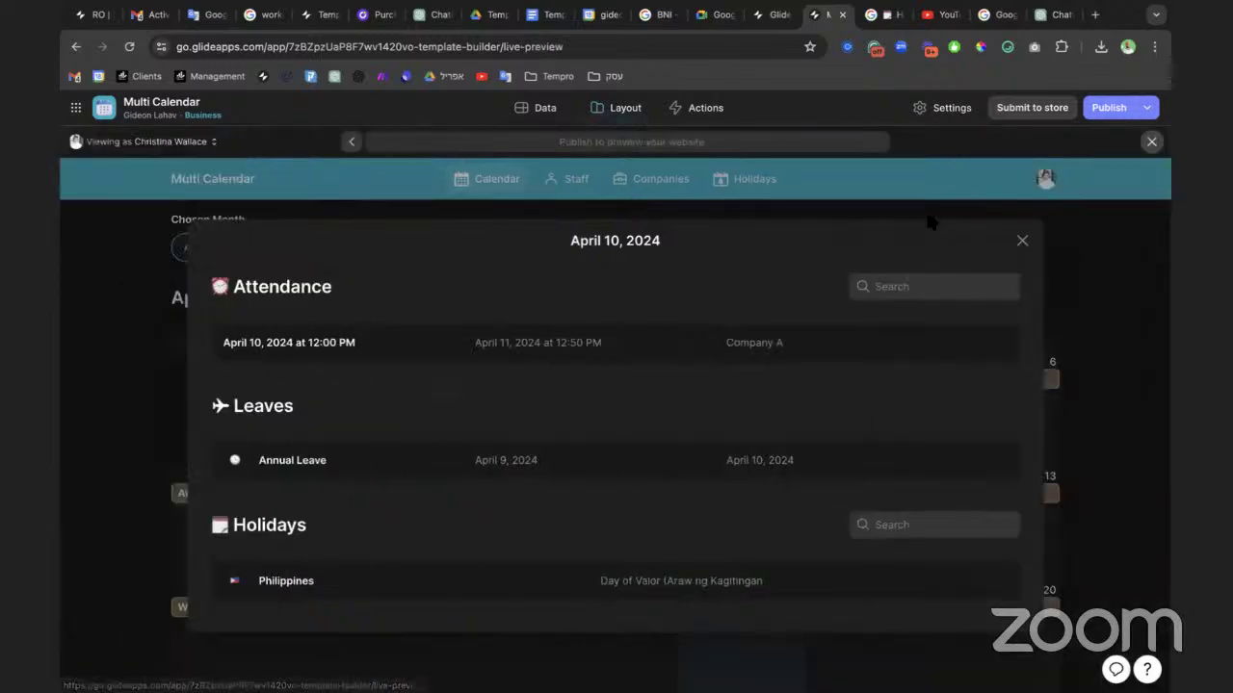
{"action": "left_click", "coordinate": [1022, 241]}
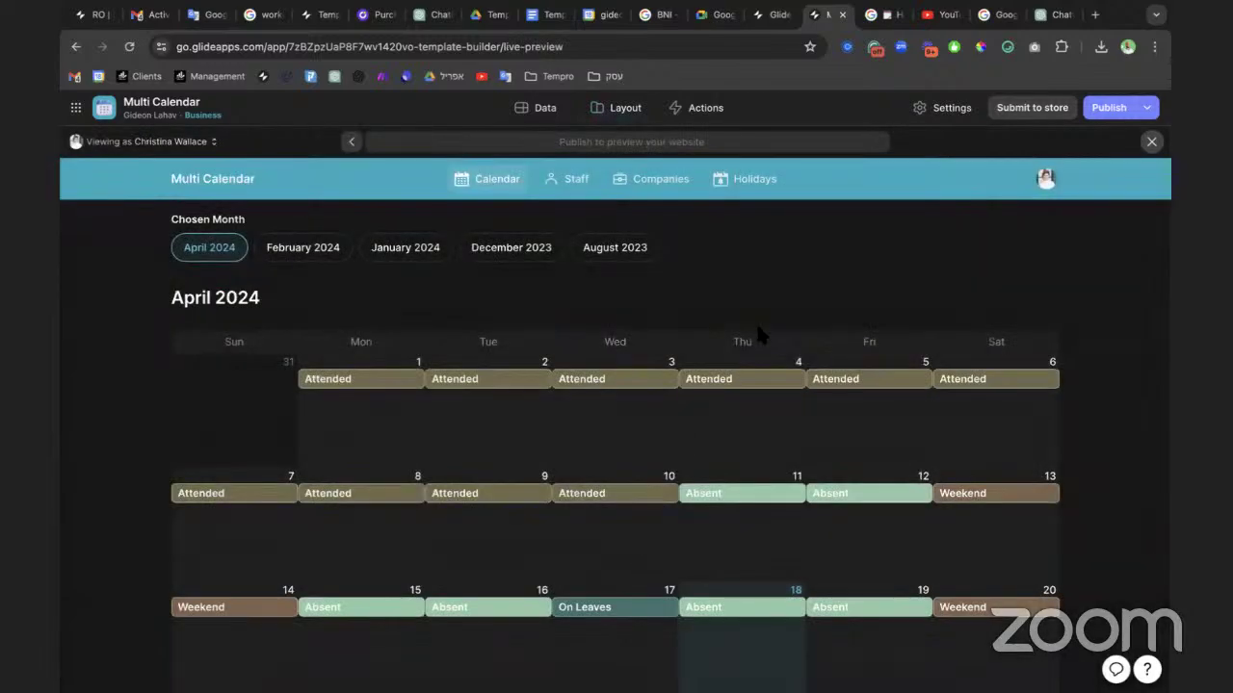
{"action": "scroll", "coordinate": [761, 339], "scroll_direction": "down", "scroll_amount": 3}
{"action": "scroll", "coordinate": [761, 339], "scroll_direction": "up", "scroll_amount": 3}
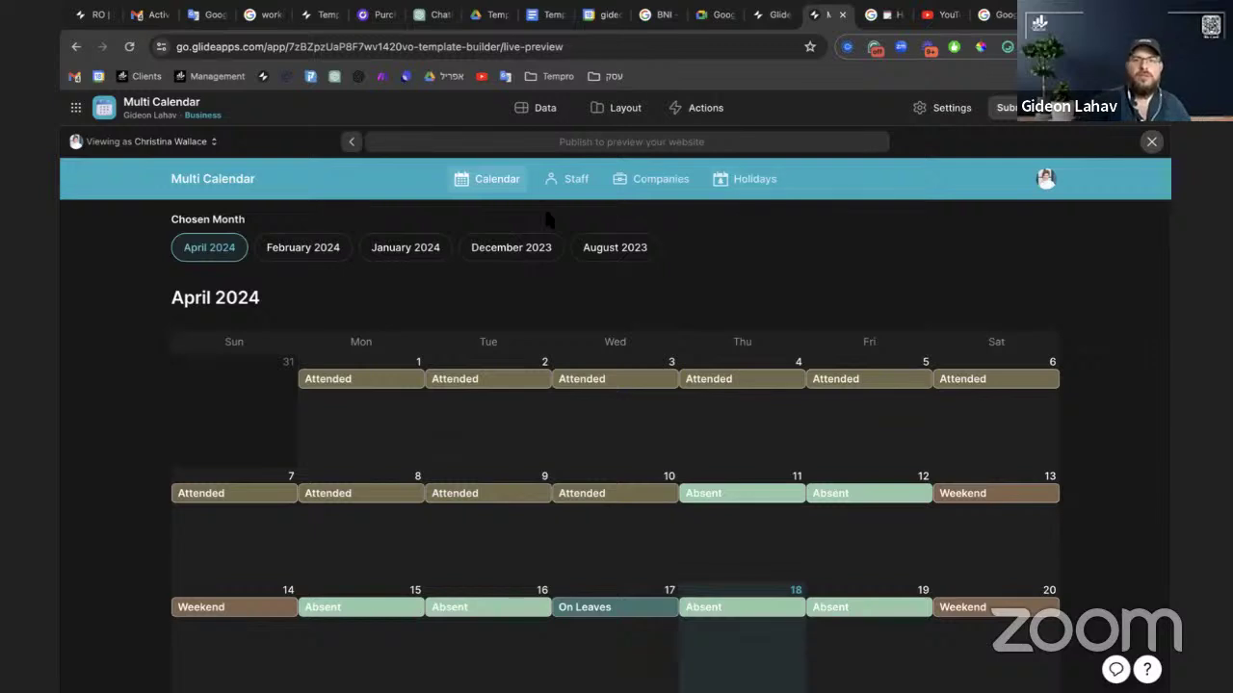
{"action": "left_click", "coordinate": [198, 142]}
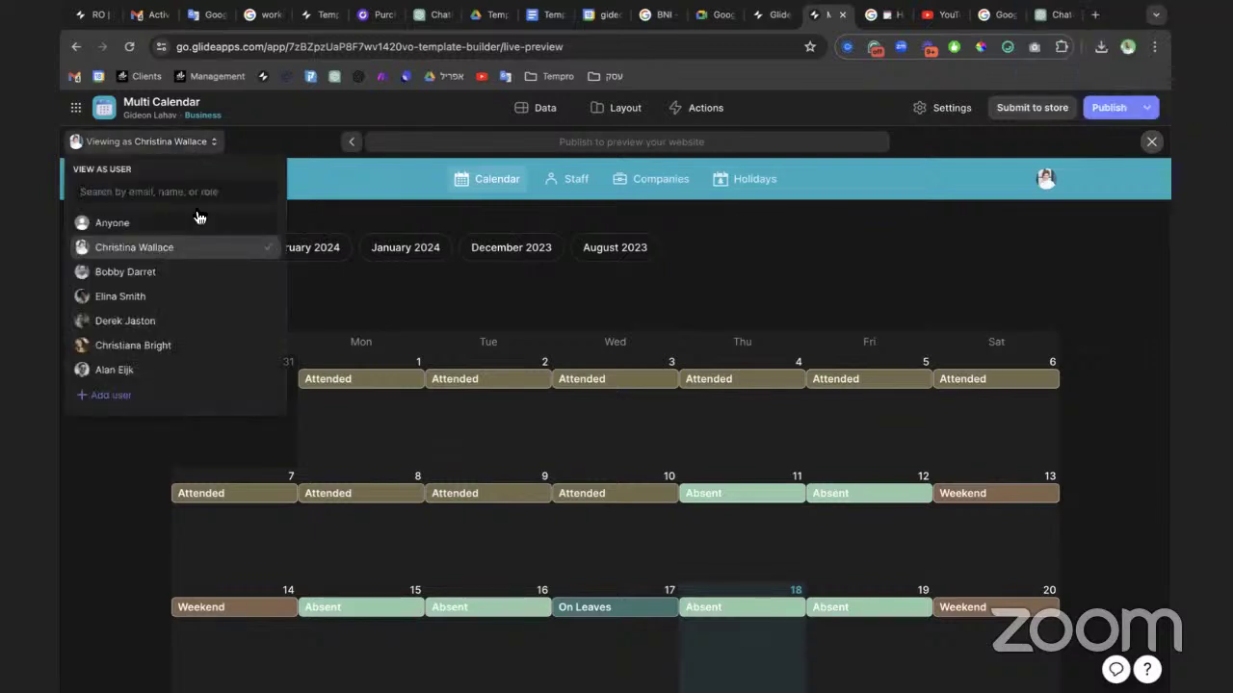
{"action": "left_click", "coordinate": [339, 291]}
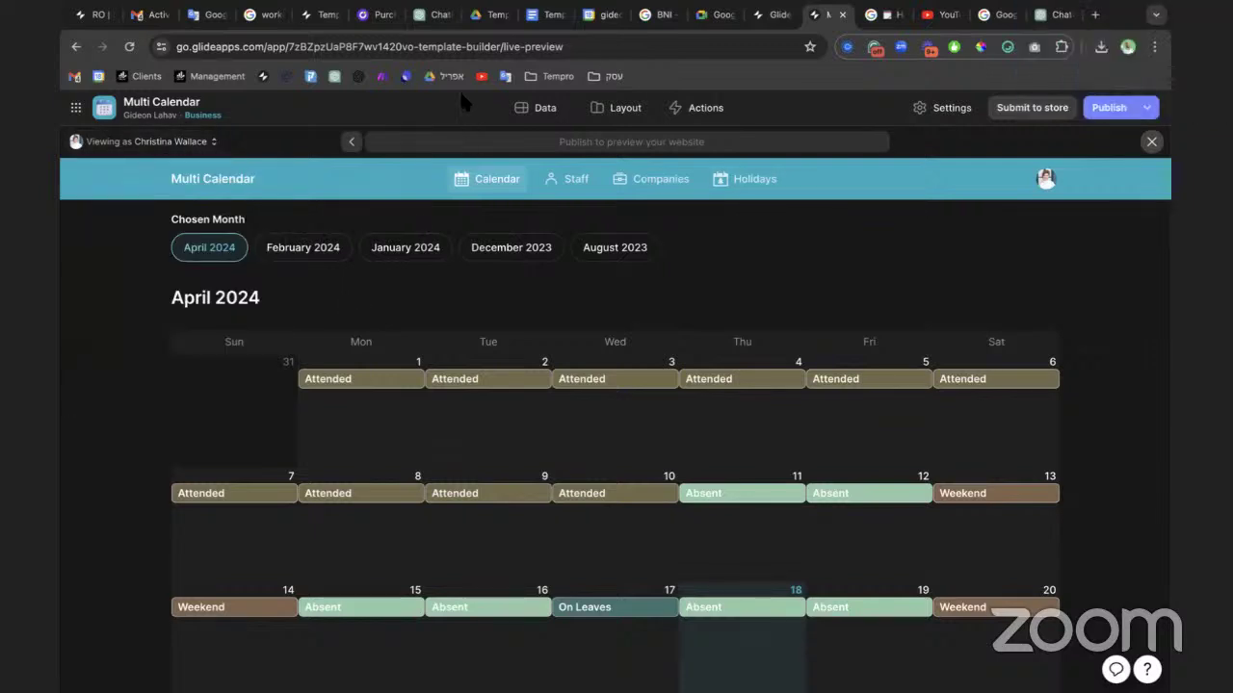